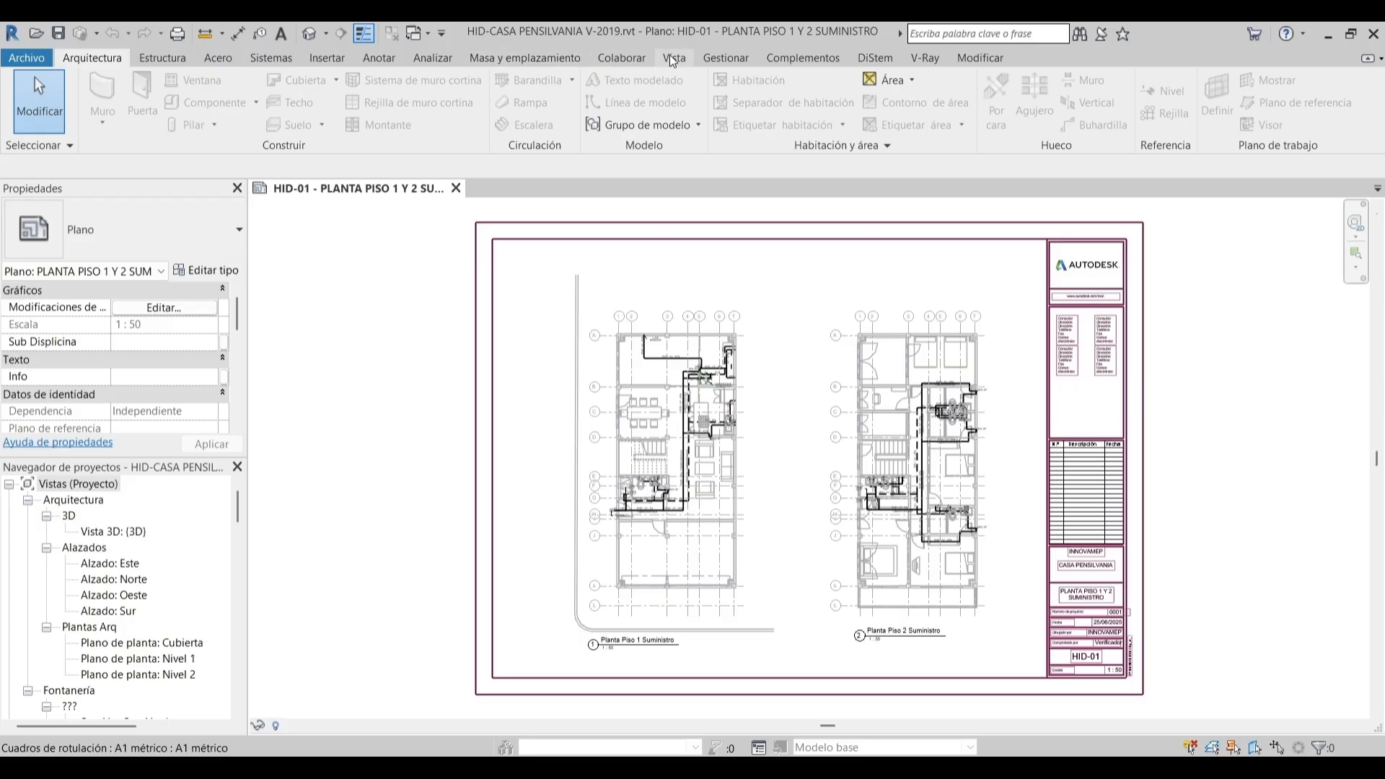
Create a new drafting view named DETALLES with a scale of 1:50
left_click(674, 58)
left_click(781, 87)
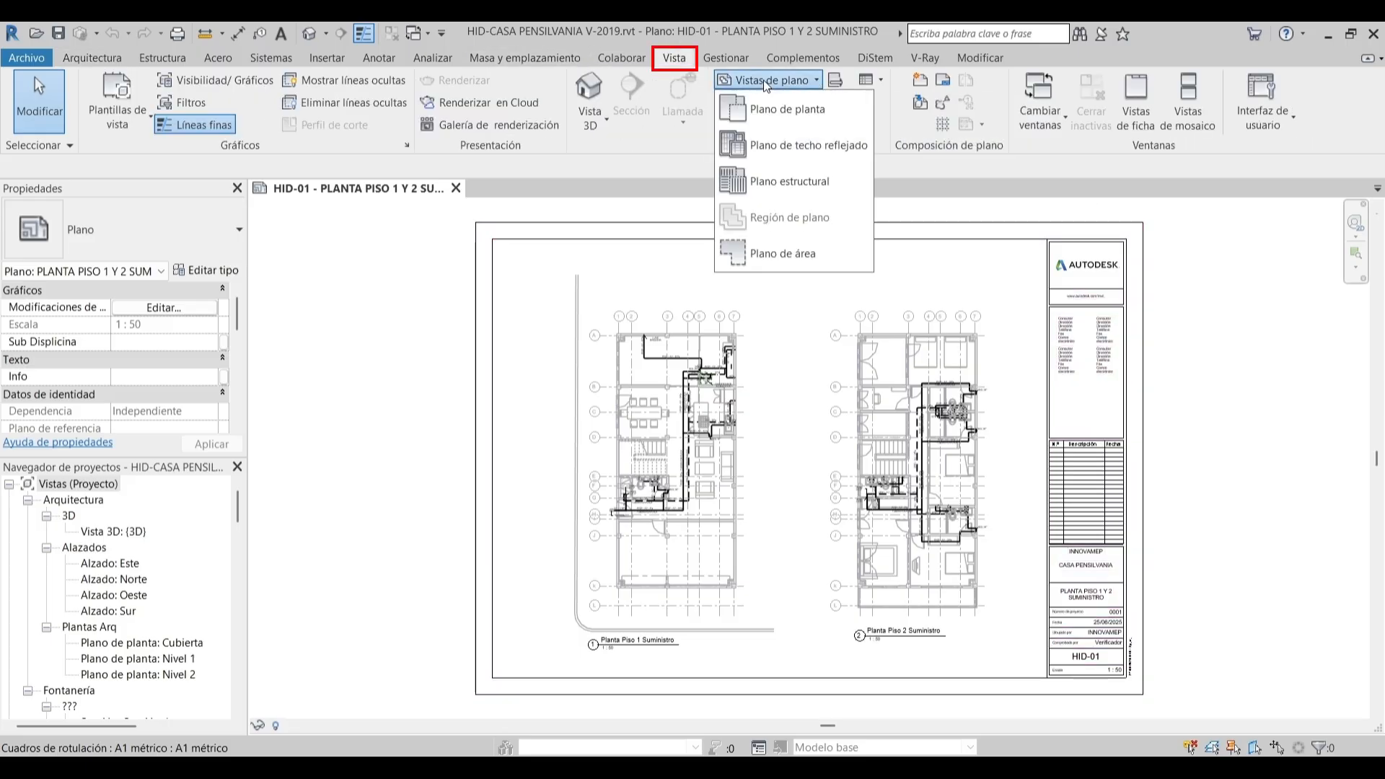
left_click(765, 83)
left_click(764, 83)
left_click(764, 82)
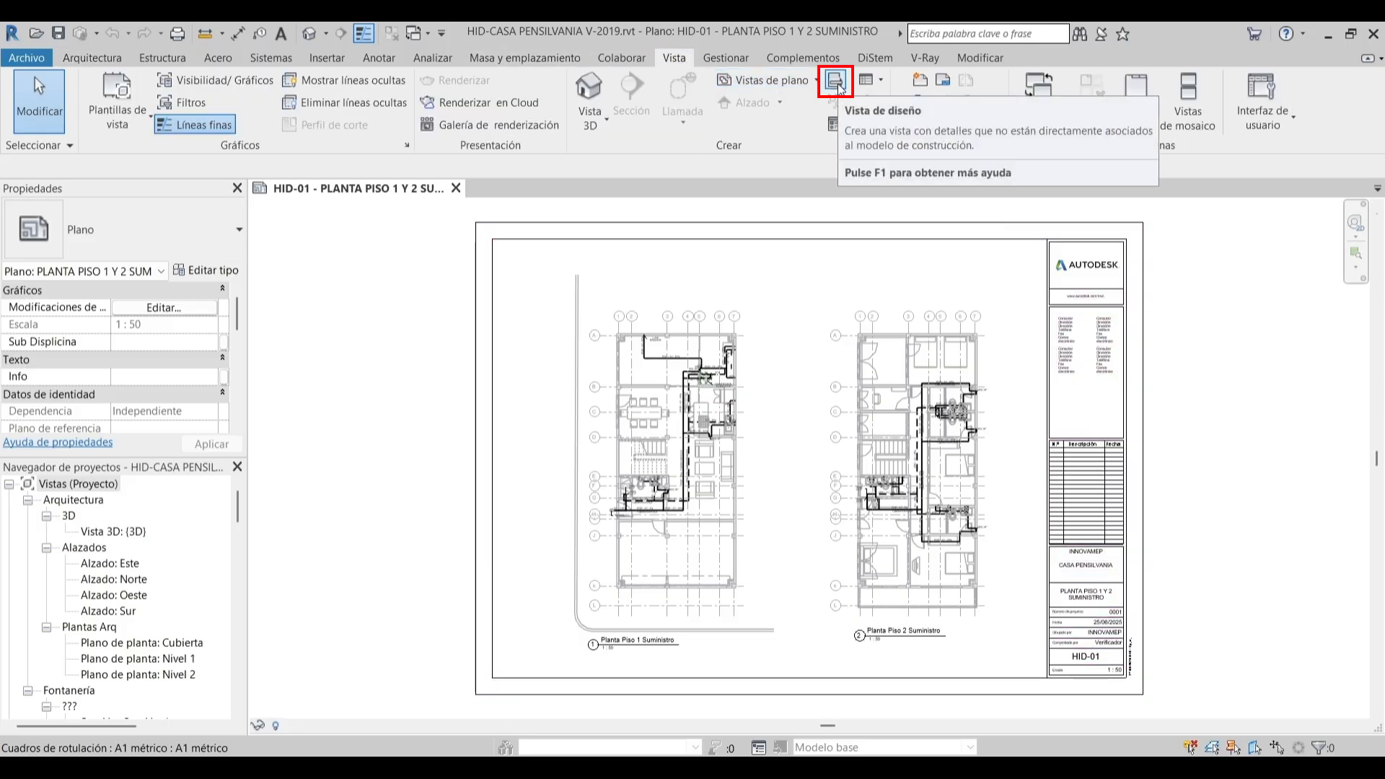
left_click(836, 84)
type("DETALLES")
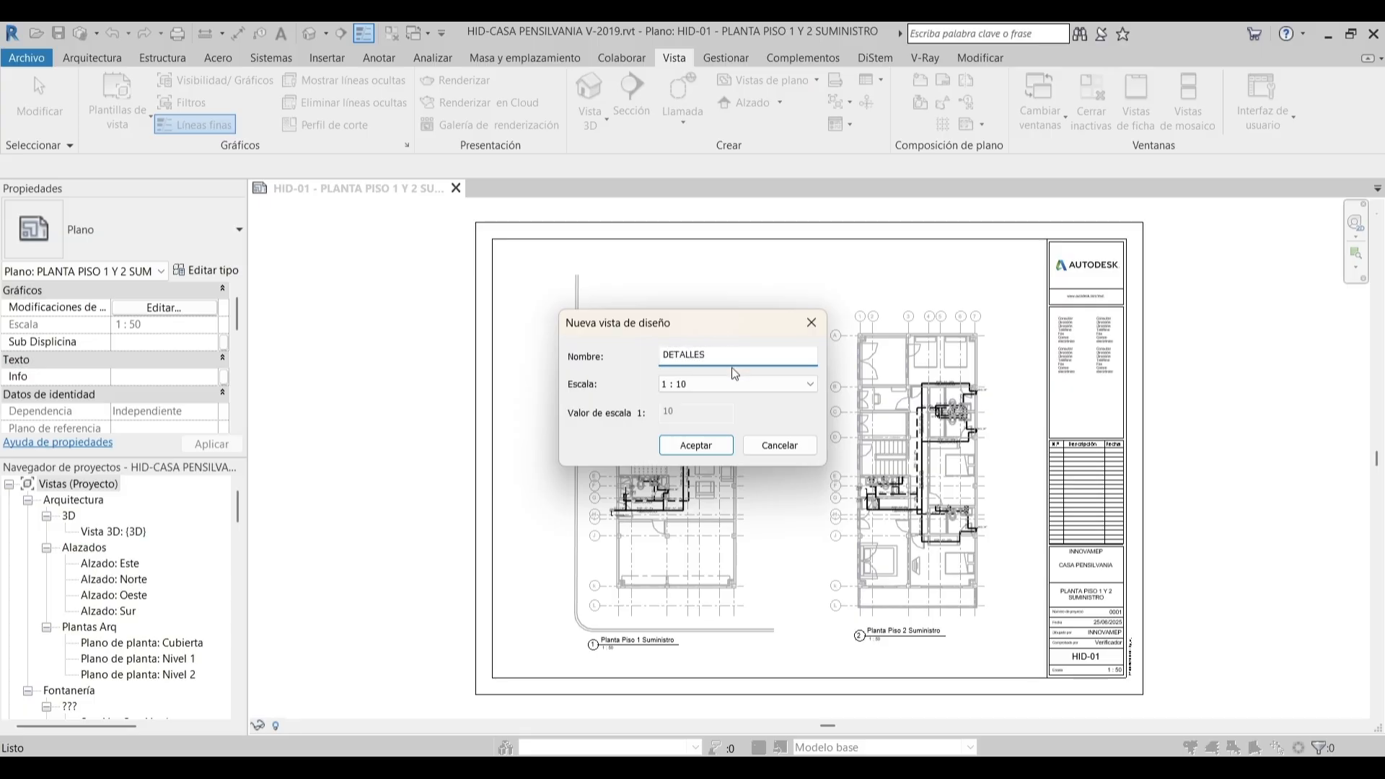
left_click(717, 385)
left_click(685, 482)
left_click(707, 447)
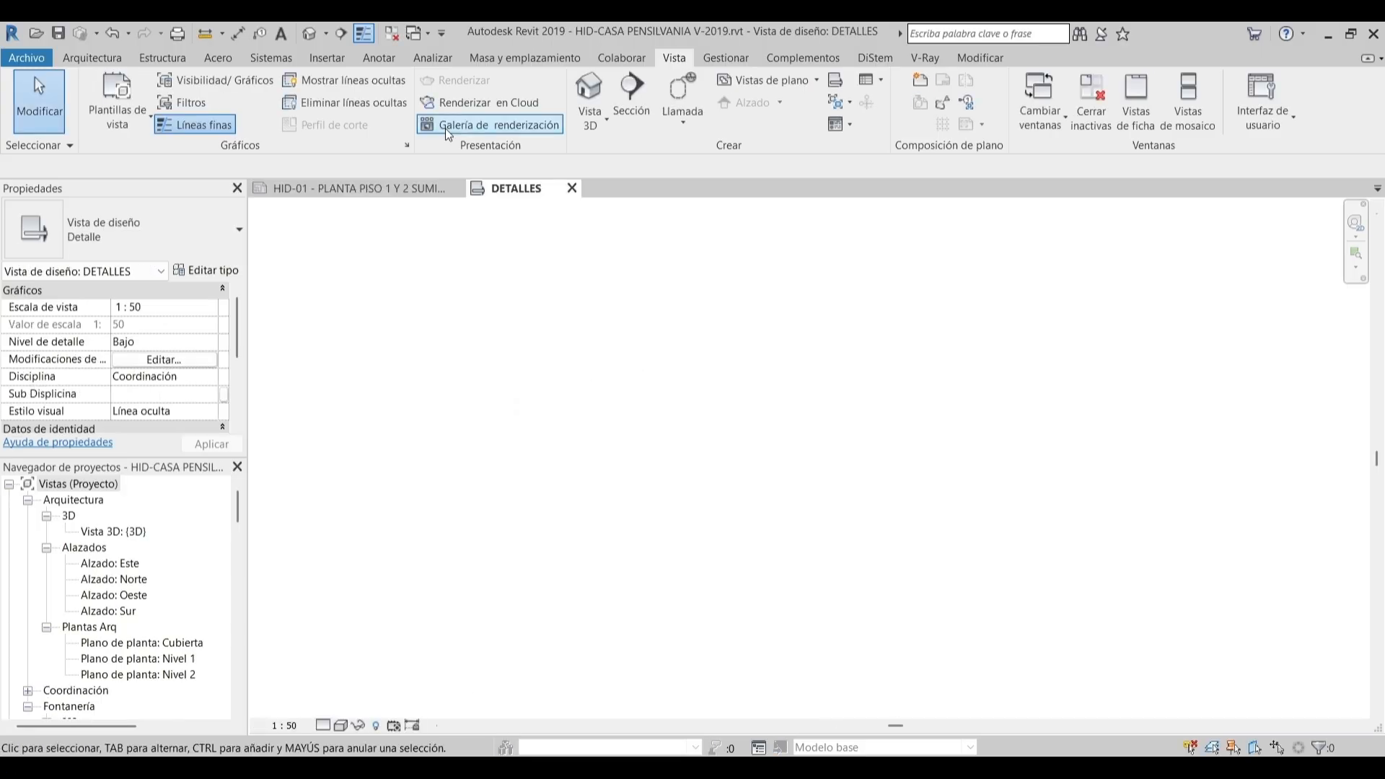
Link DETALLES DWG CASA PENSILVANIA.dwg into the drafting view with metre import units and automatic origin-to-origin positioning
left_click(331, 64)
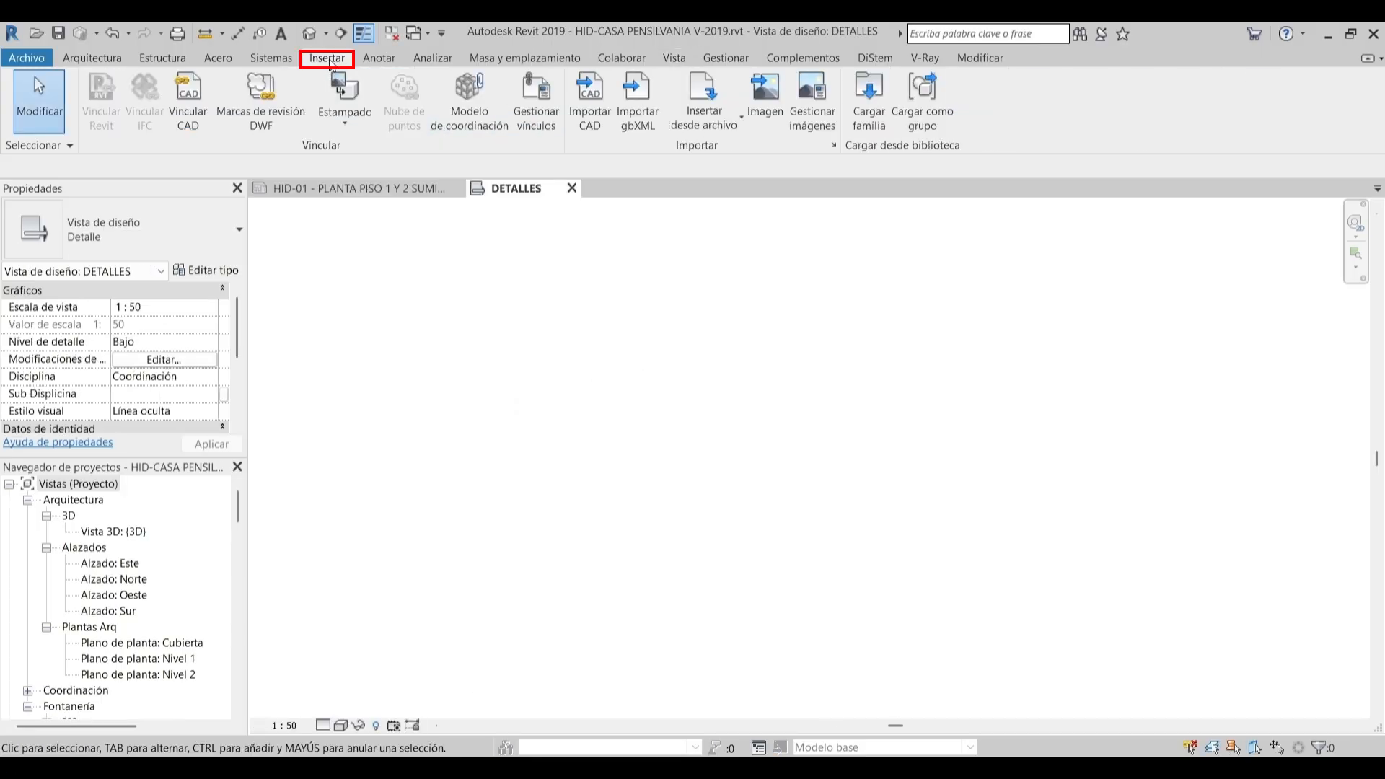
left_click(182, 115)
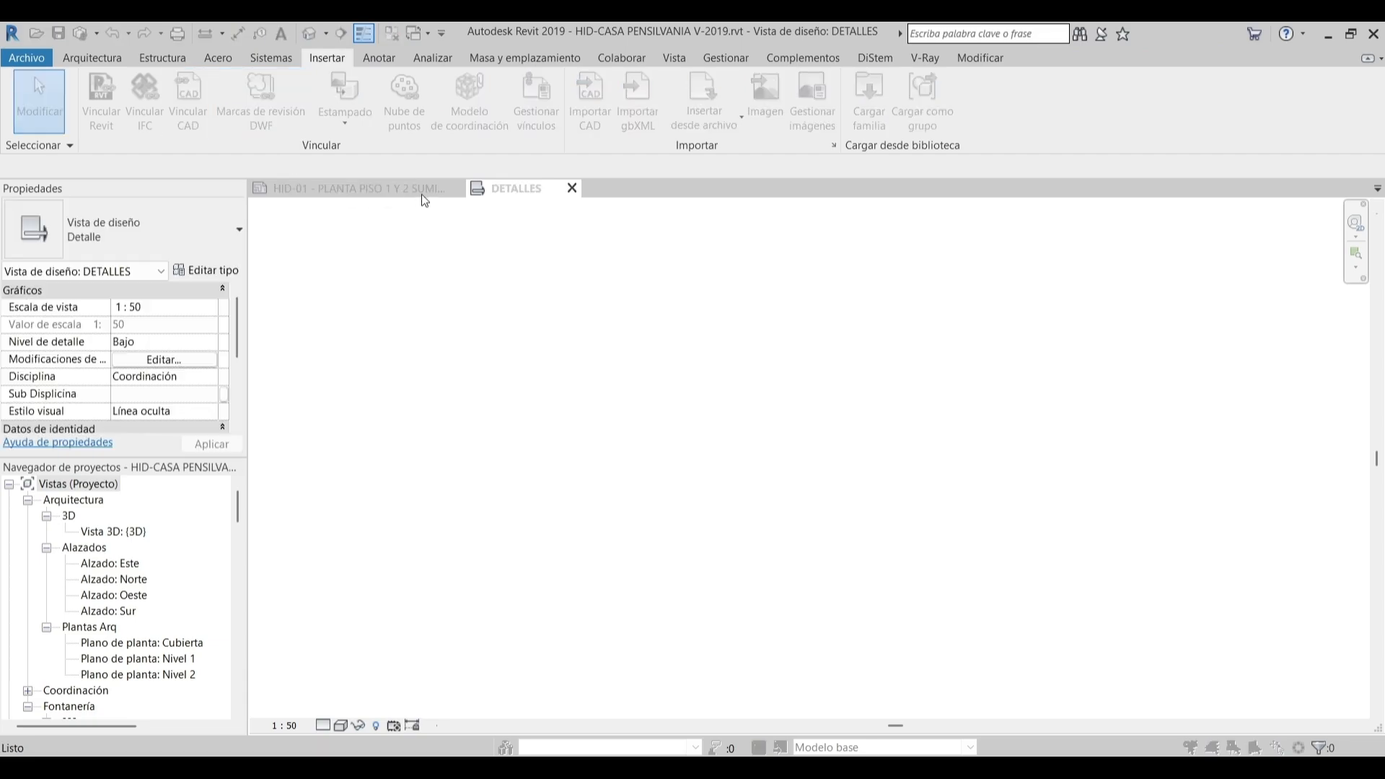
left_click(616, 298)
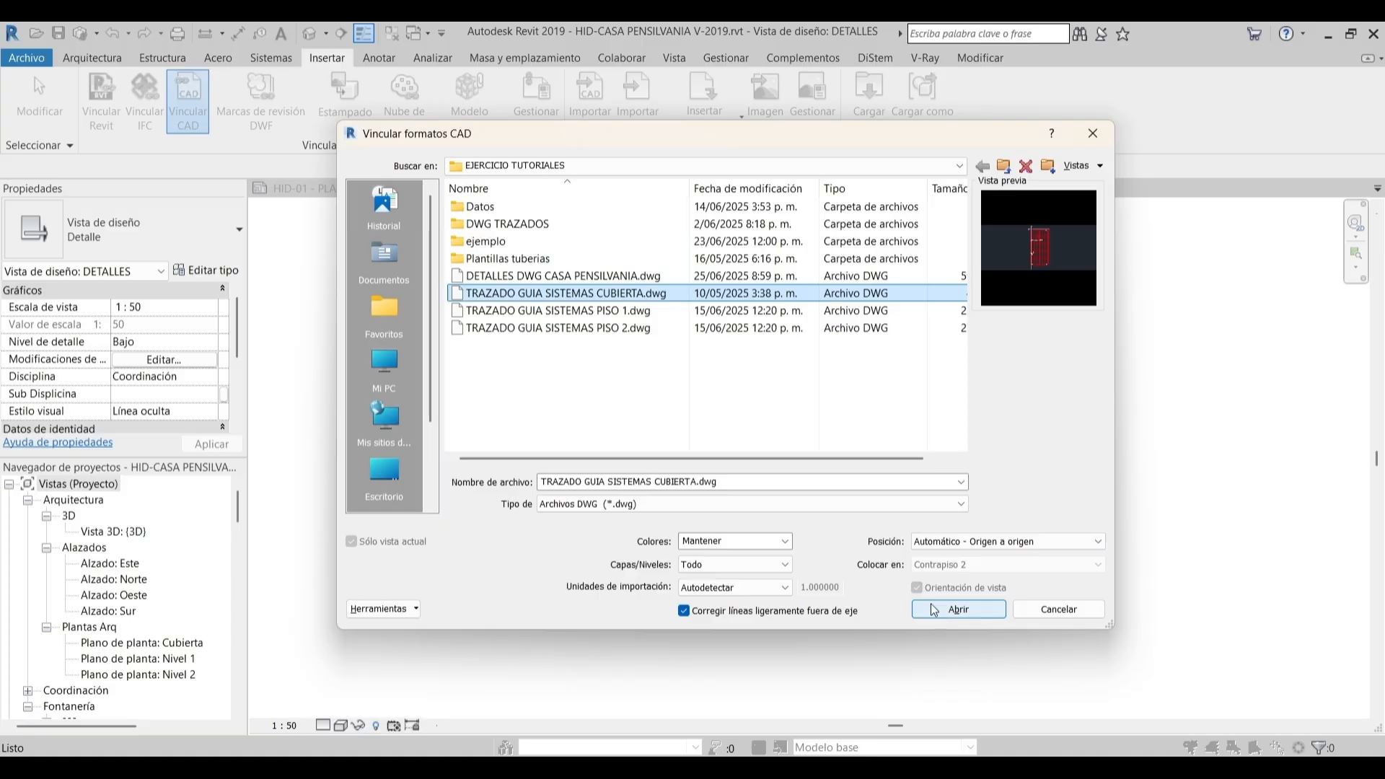
left_click(757, 276)
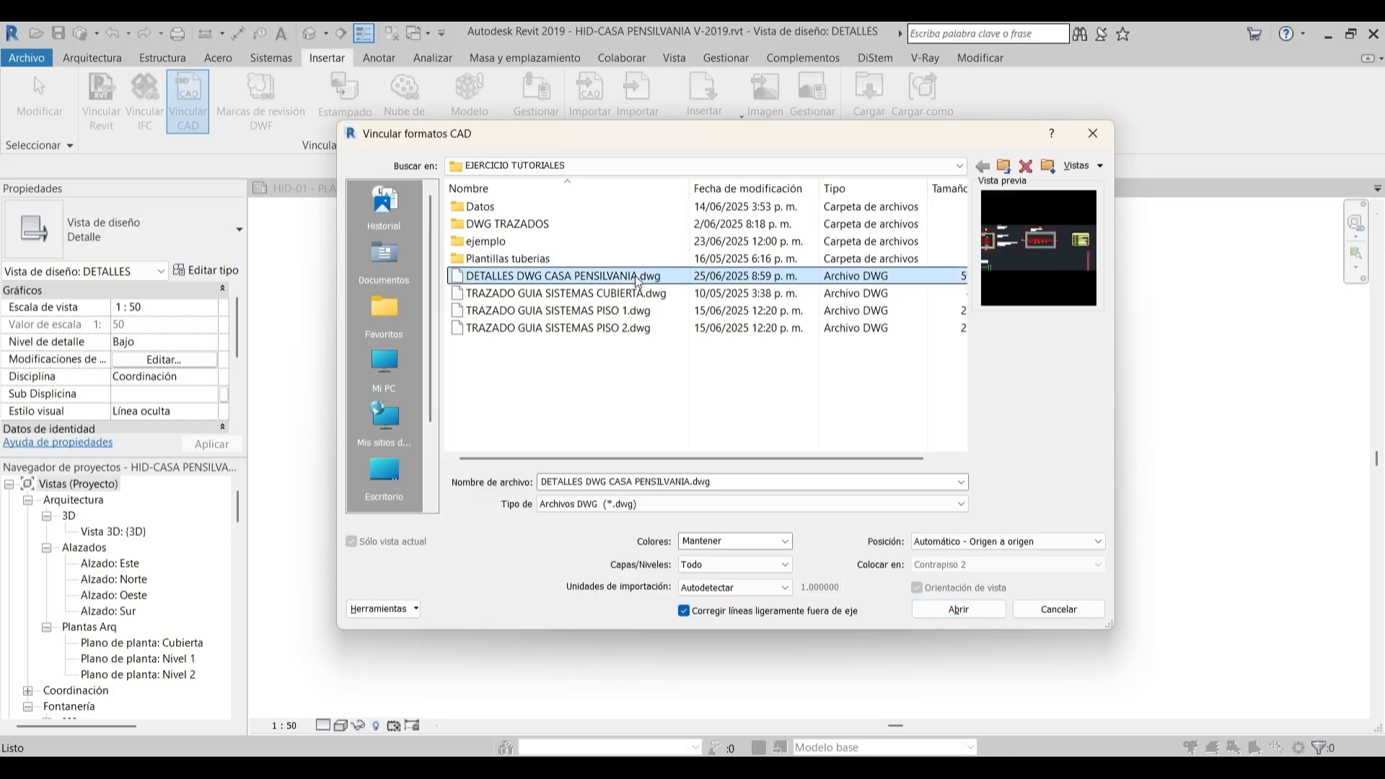
left_click(731, 589)
left_click(721, 641)
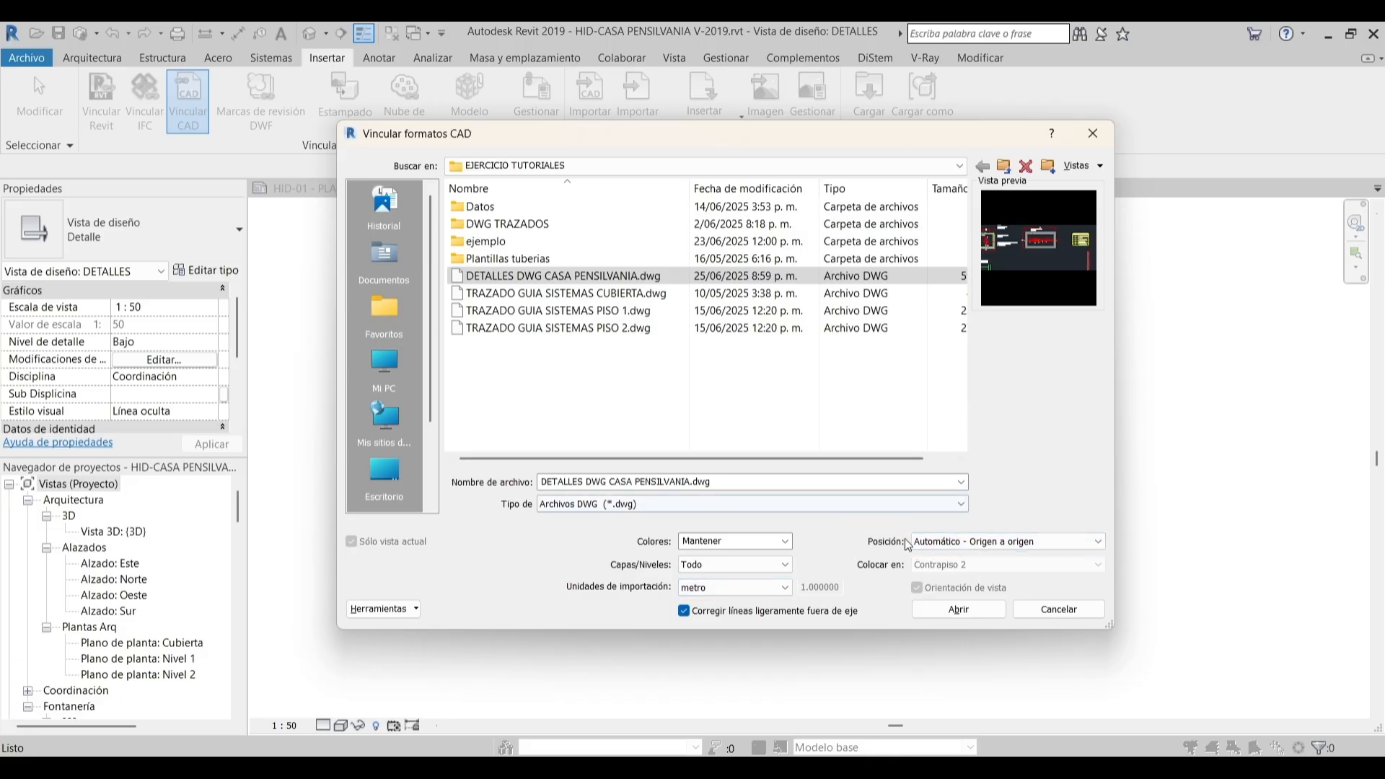
left_click(941, 611)
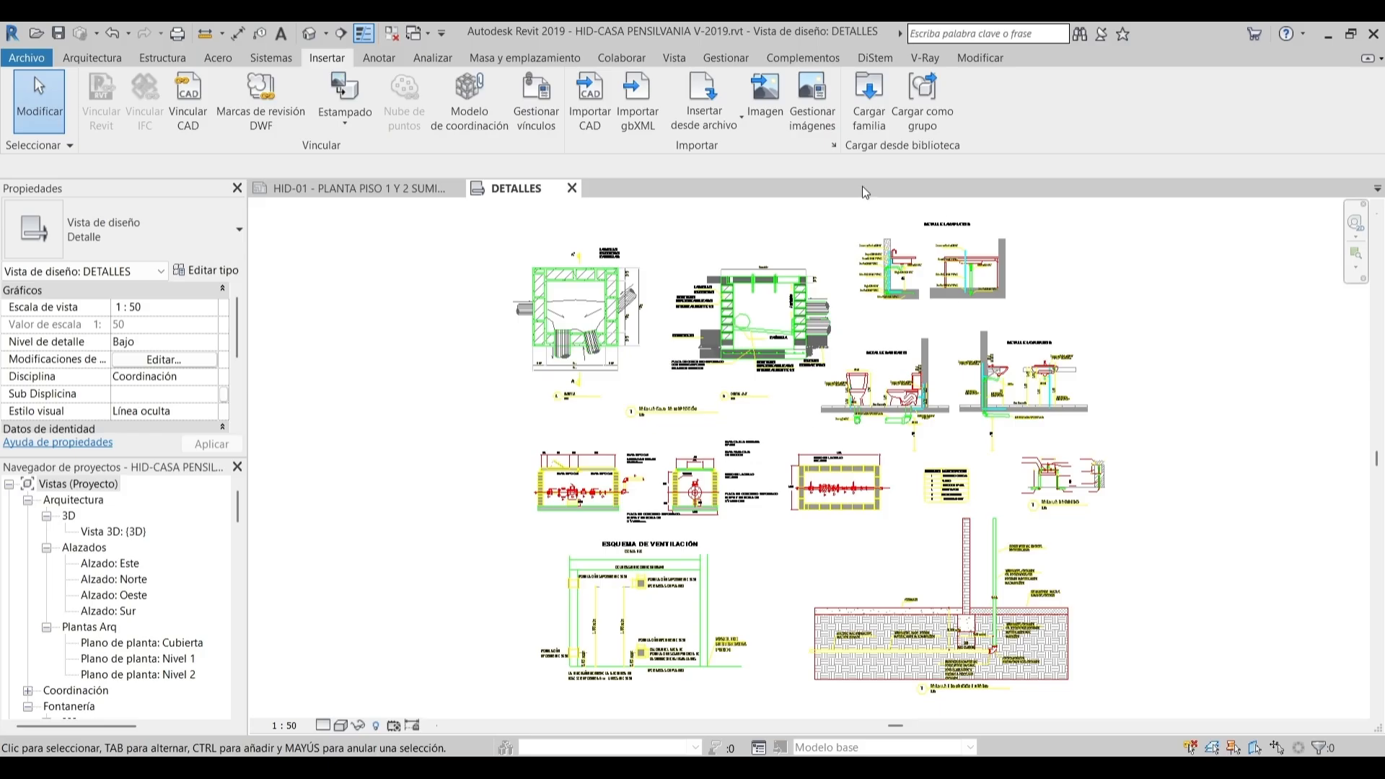
Create a new sheet using the A1 métrico title block
left_click_drag(236, 506, 239, 597)
right_click(78, 549)
left_click(142, 559)
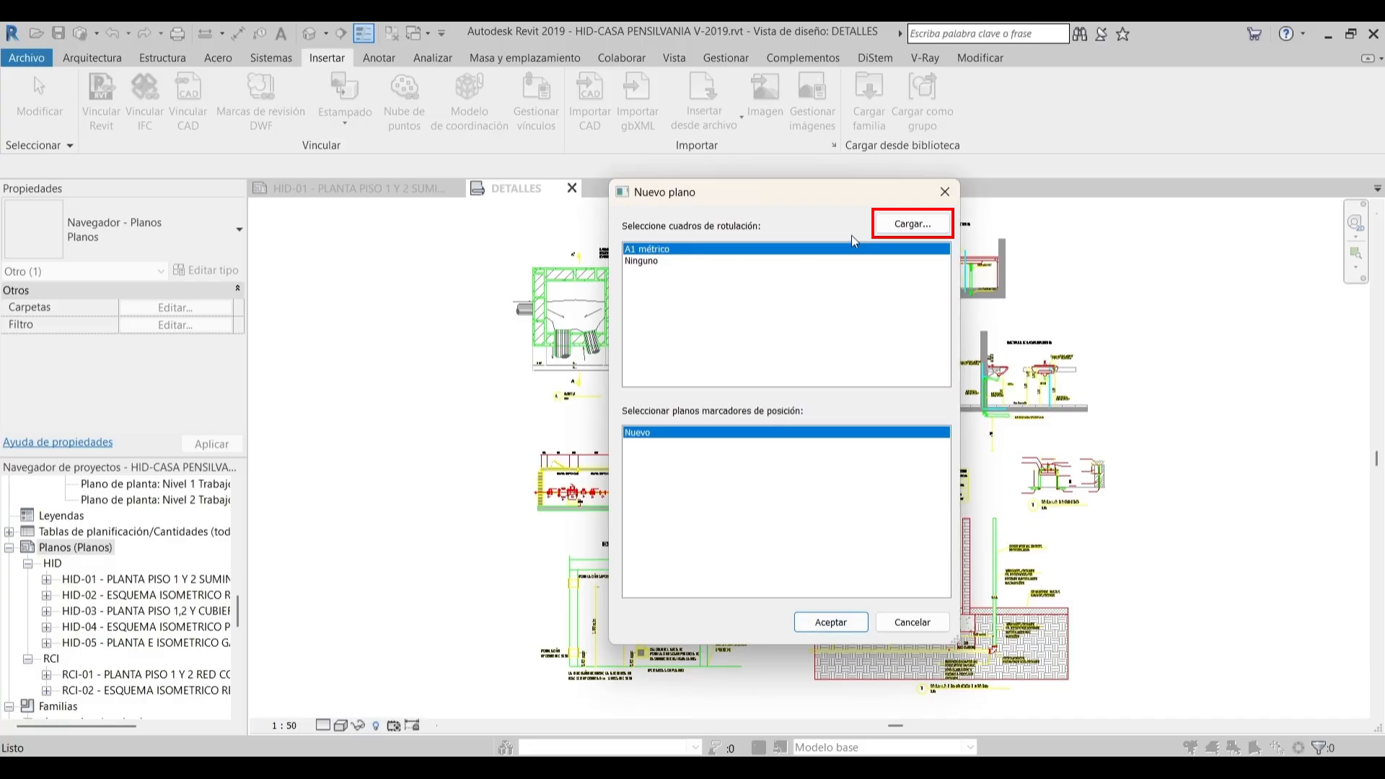
left_click(908, 226)
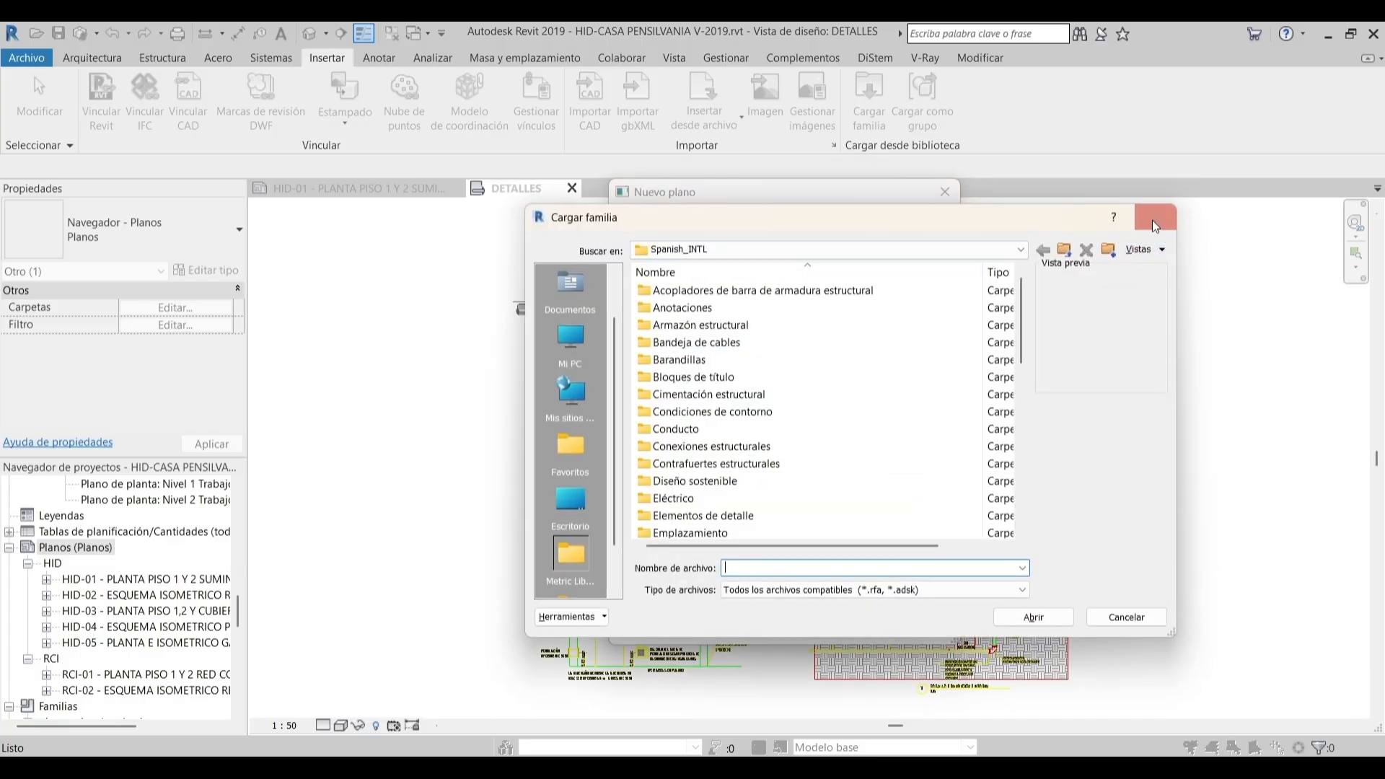
left_click(1155, 219)
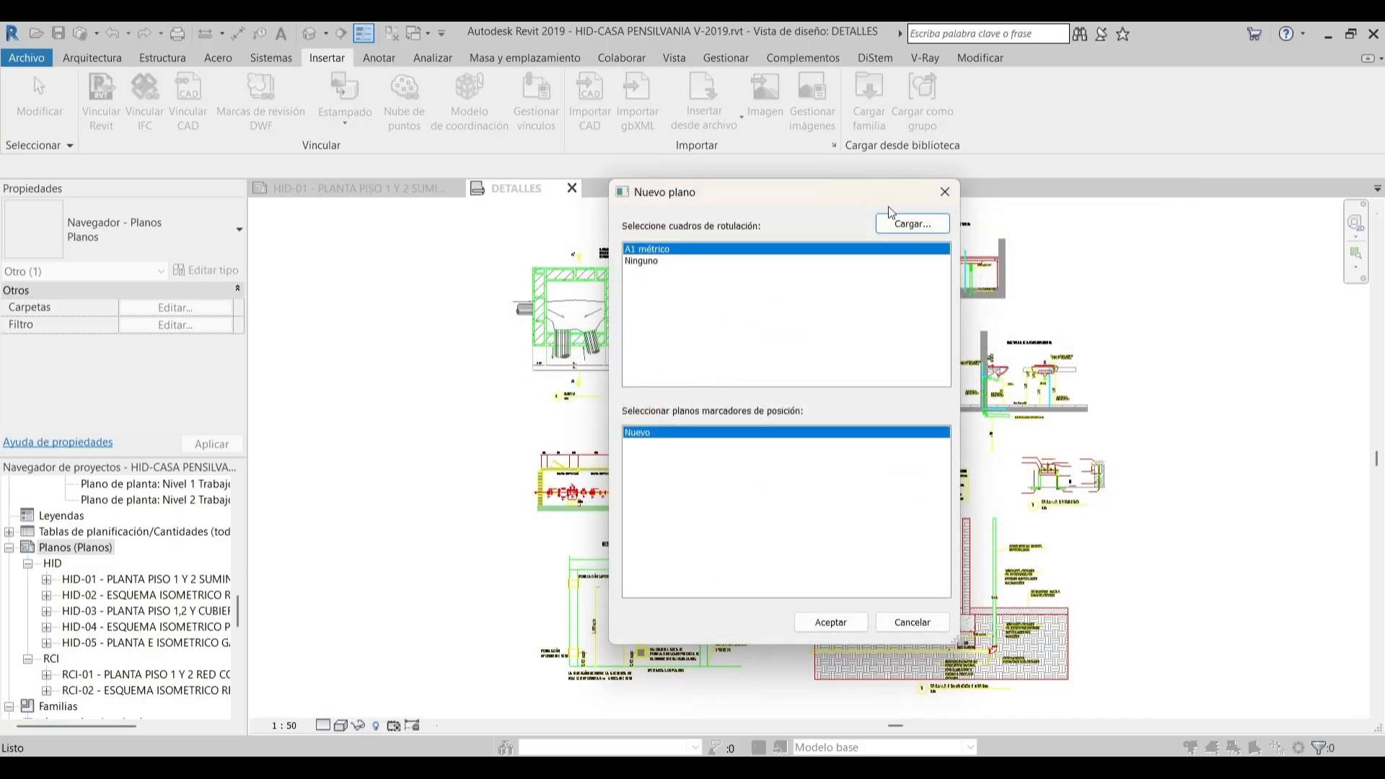
left_click(831, 621)
Set the new sheet's number to DET-01 and its name to DETALLES GENERALES
scroll(115, 620, "down", 1)
double_click(115, 627)
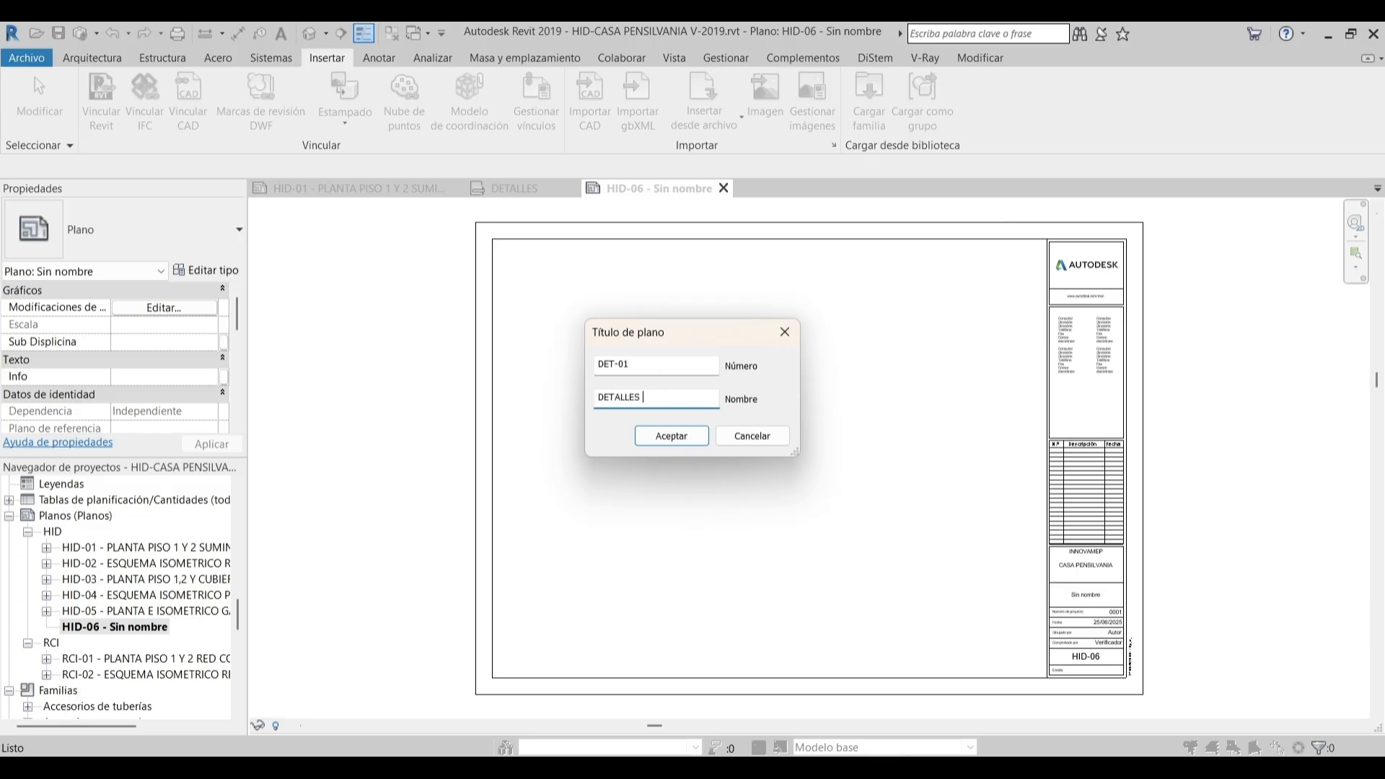
key("Return")
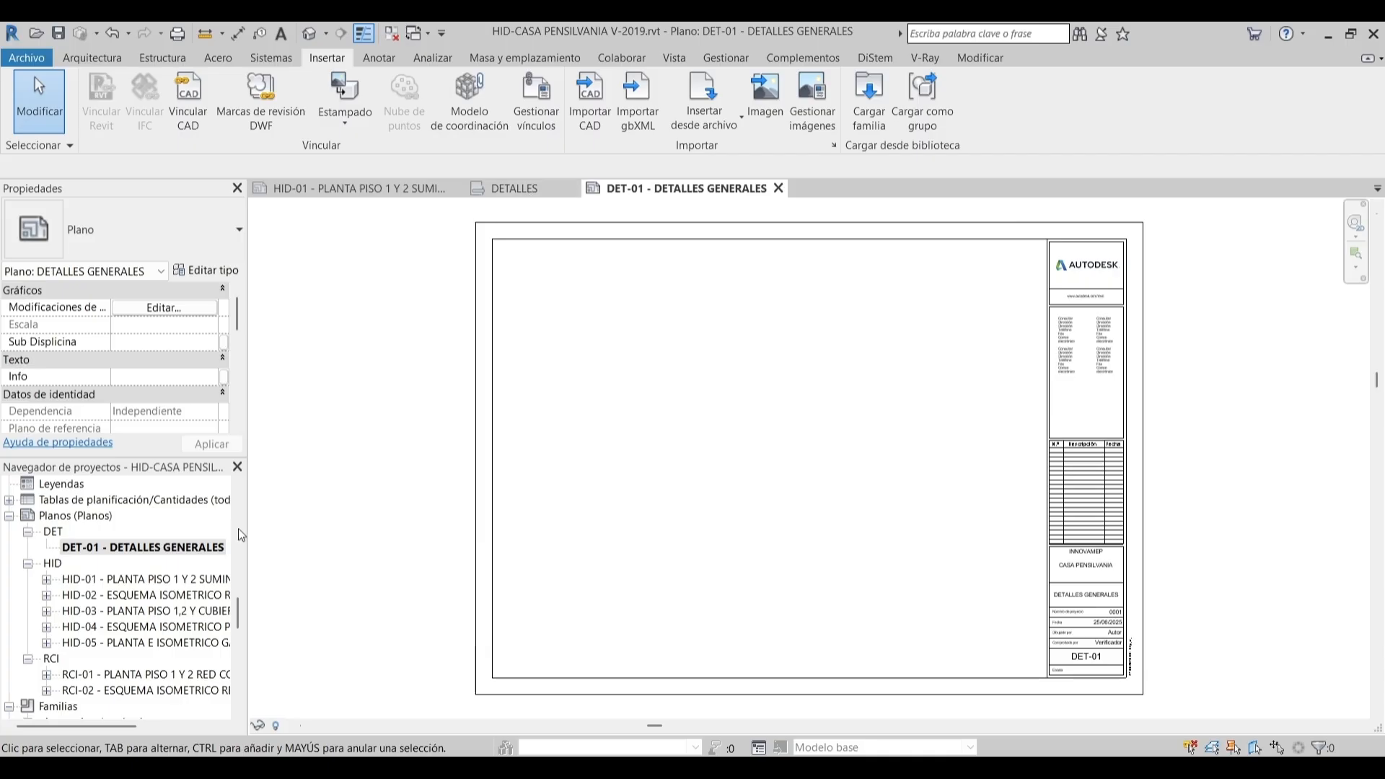
Place the DETALLES drafting view on sheet DET-01
scroll(42, 598, "up", 5)
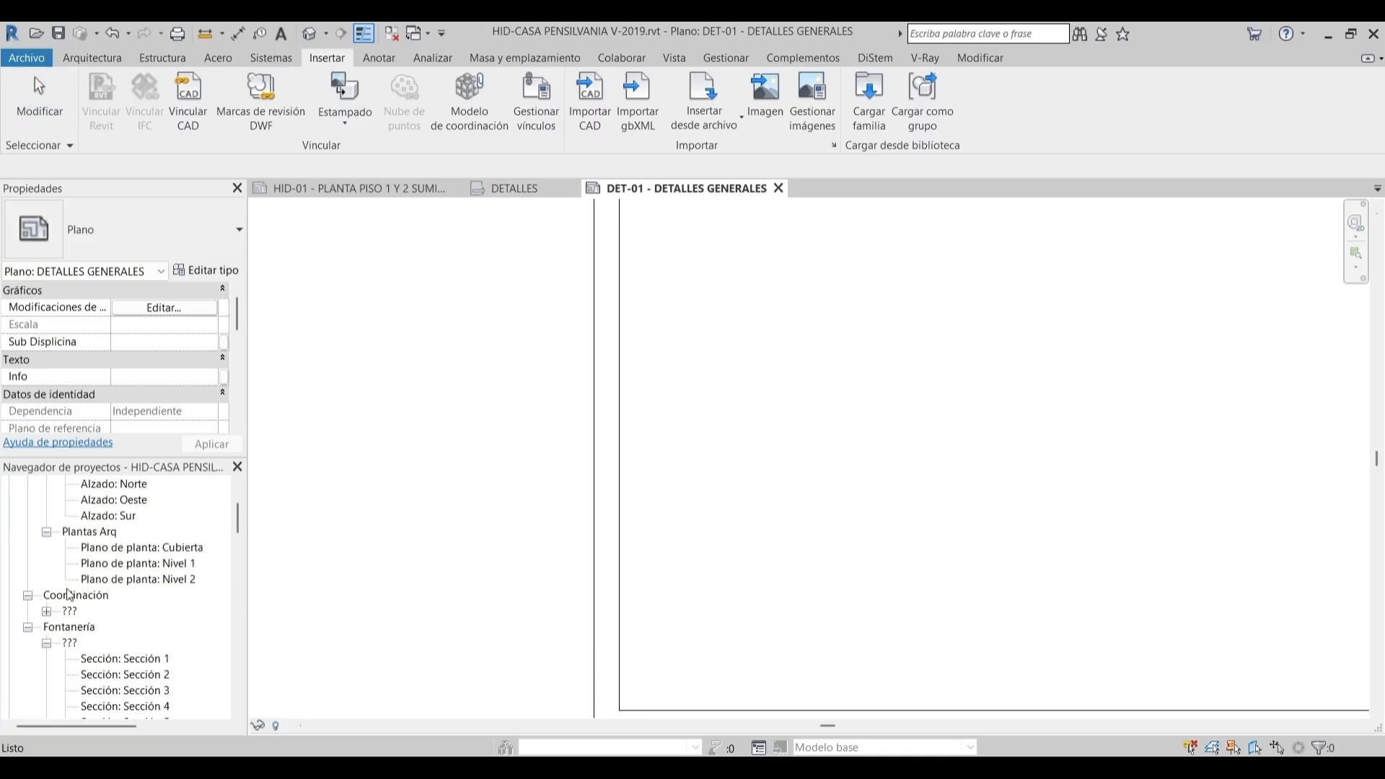
left_click(47, 612)
left_click(115, 628)
scroll(295, 512, "down", 3)
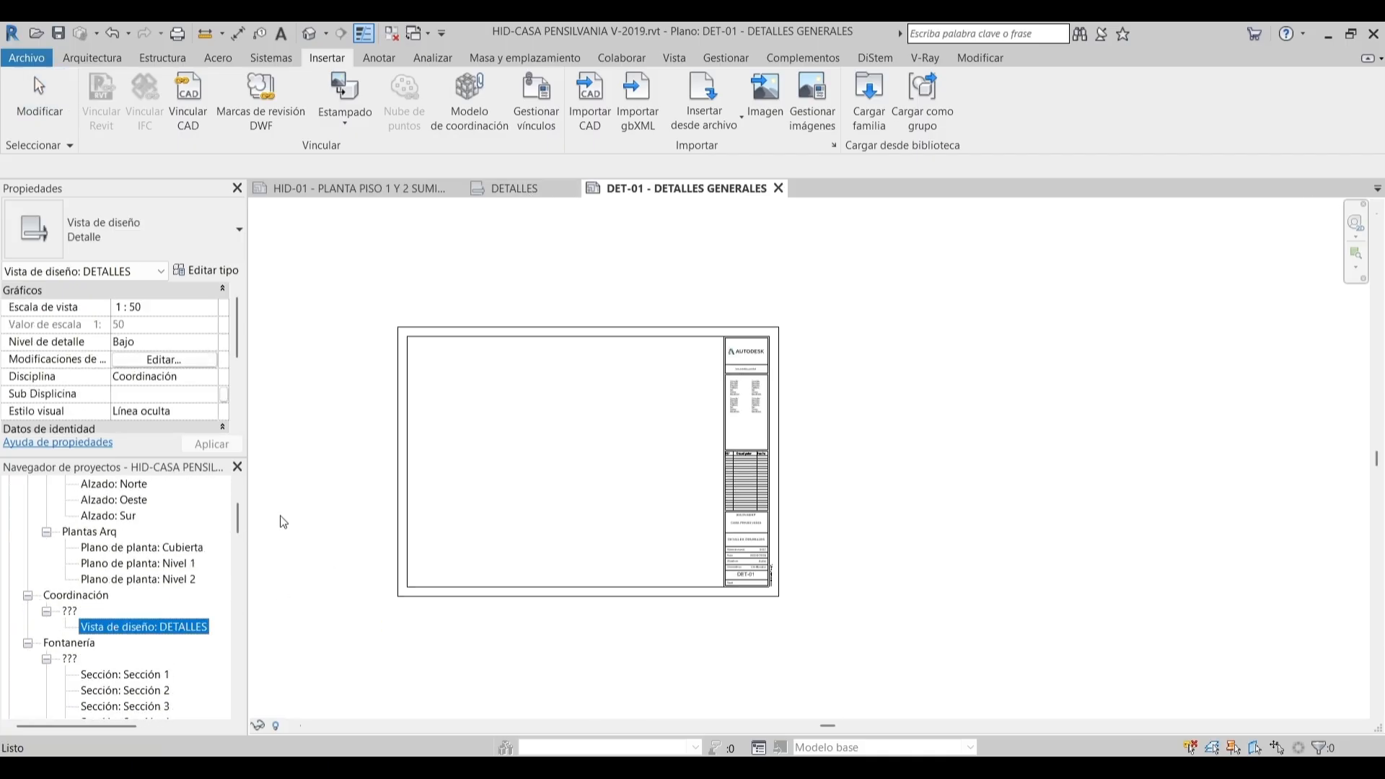
left_click(184, 630)
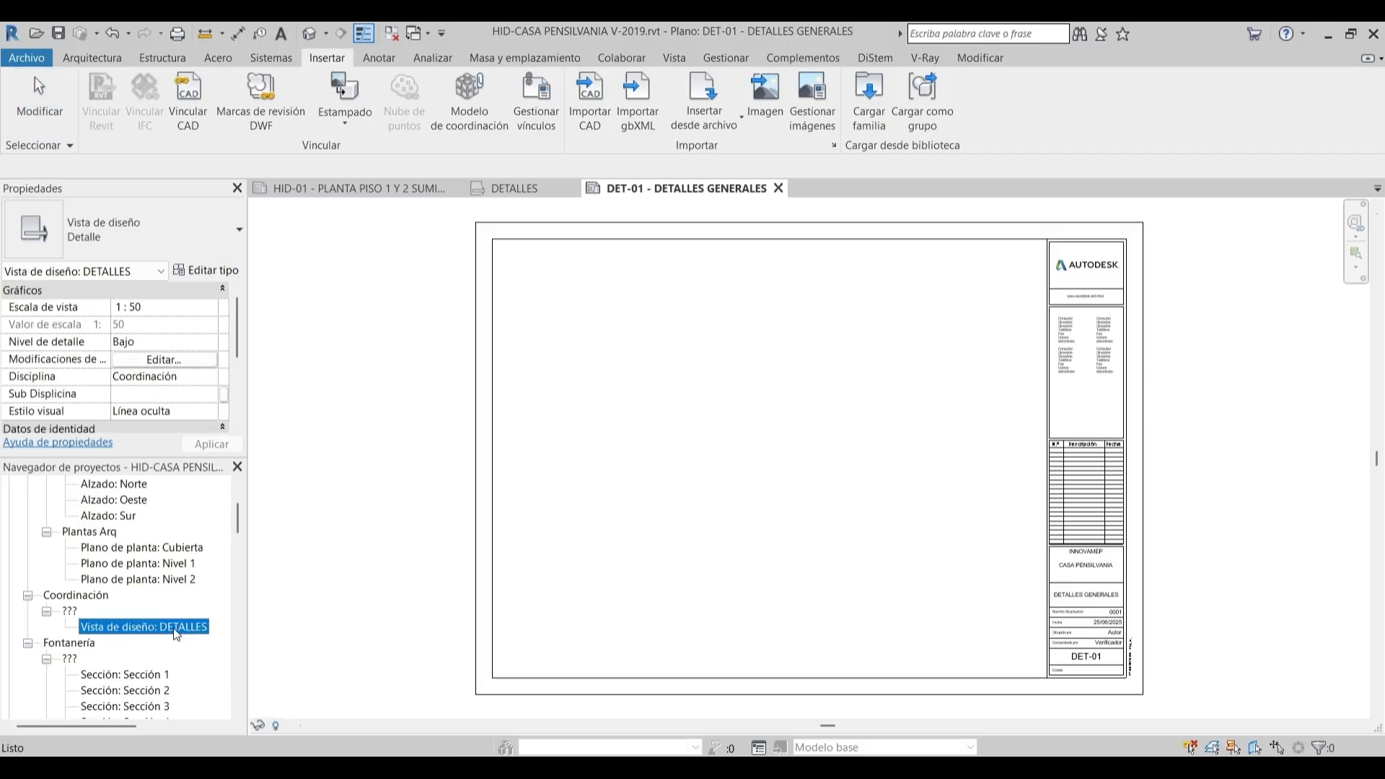
left_click_drag(734, 420, 732, 420)
left_click(753, 488)
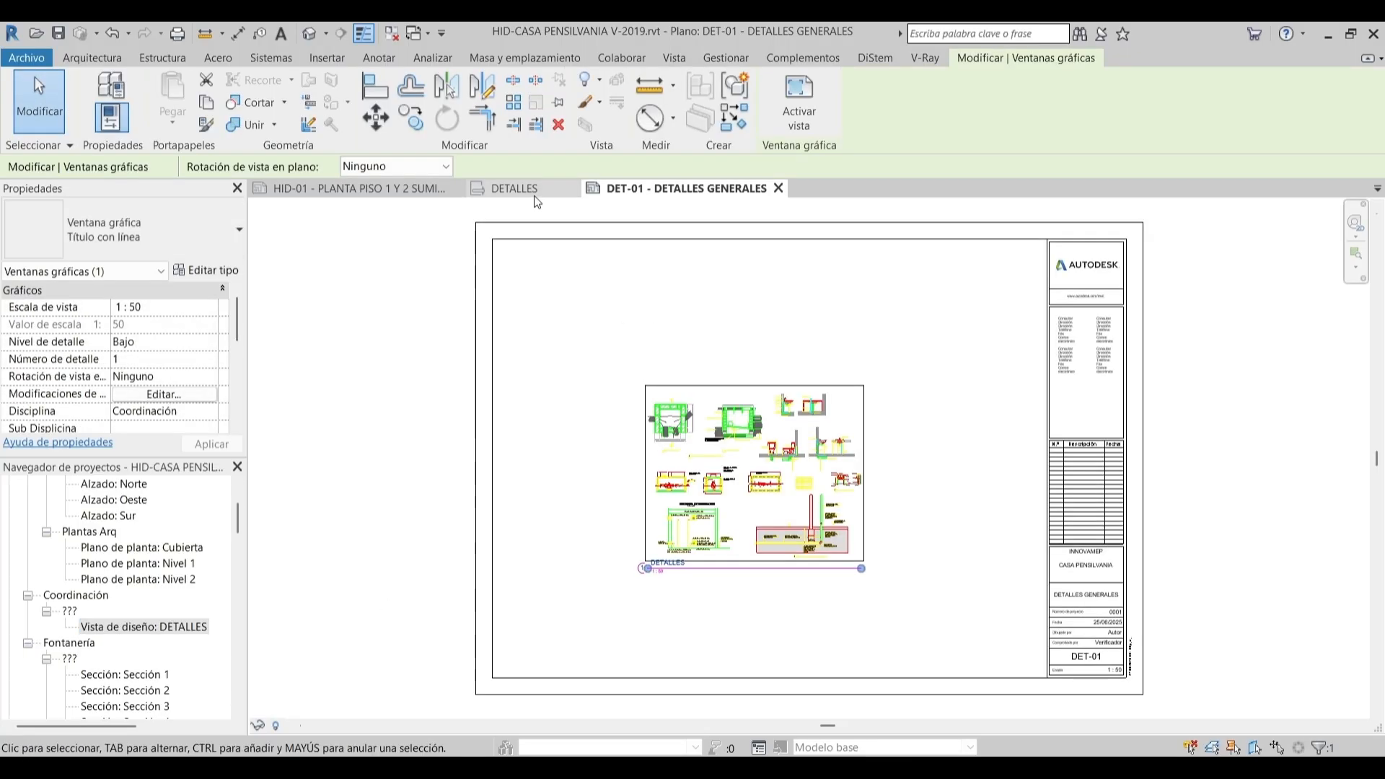
Open the DETALLES view's visibility/graphics overrides for imported categories and widen the category column to show the full names
left_click(532, 190)
scroll(716, 353, "up", 4)
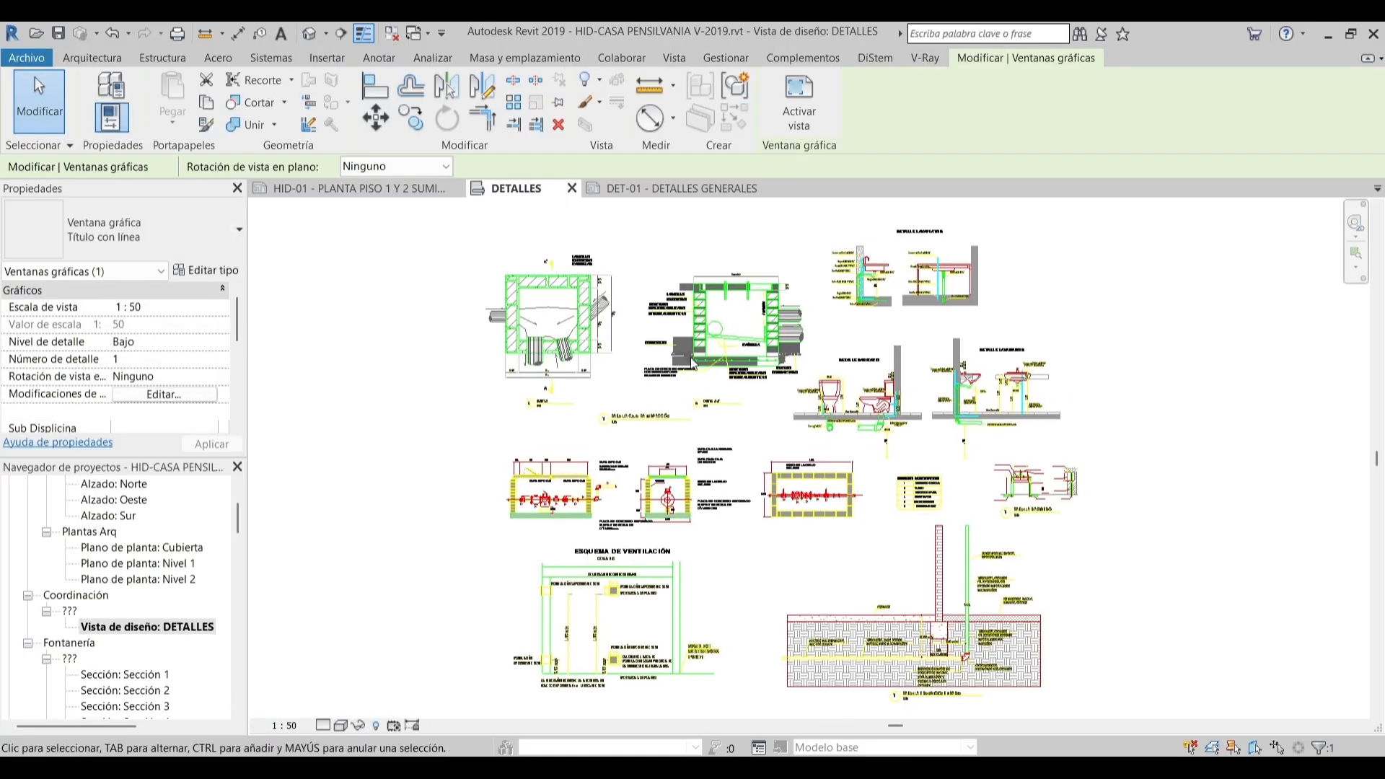
scroll(716, 354, "down", 4)
key("v")
key("g")
left_click(836, 192)
left_click_drag(837, 166, 766, 163)
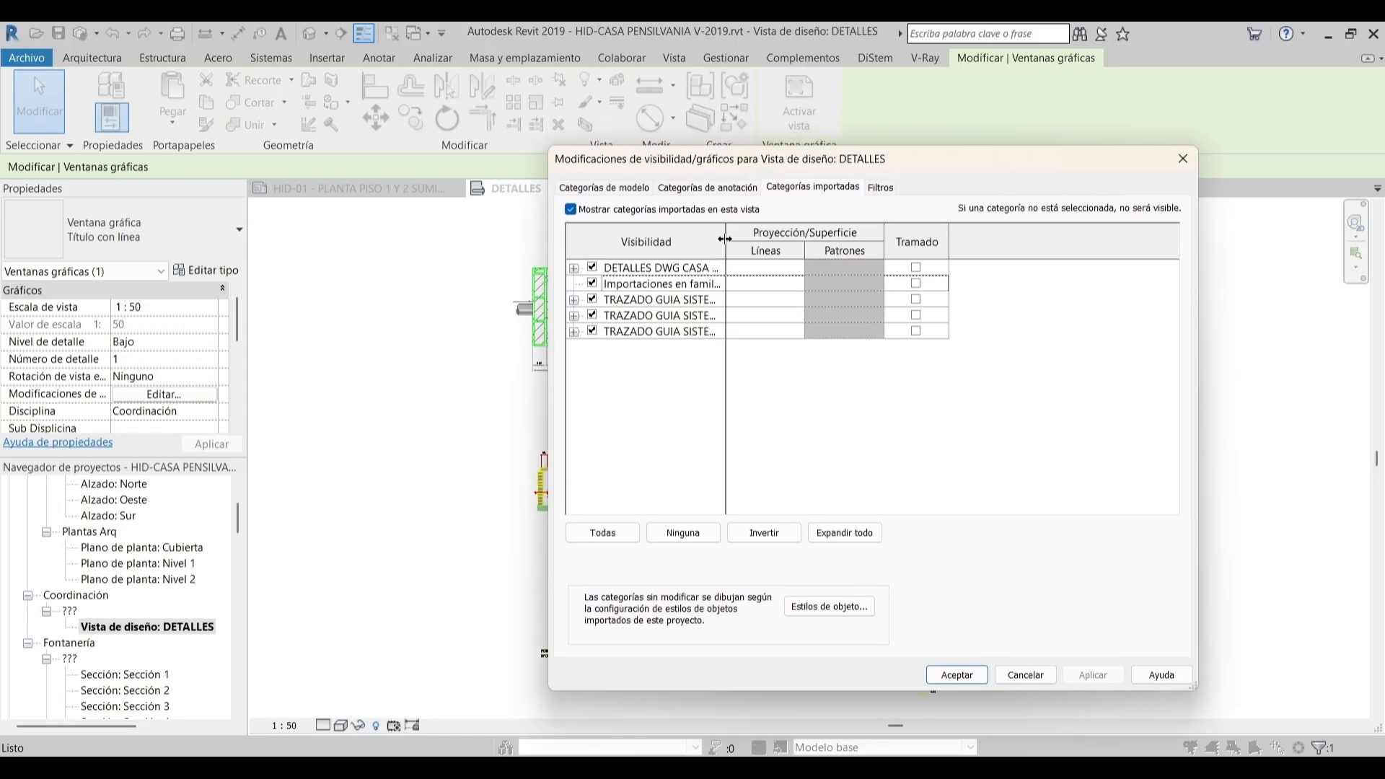
left_click_drag(726, 239, 833, 227)
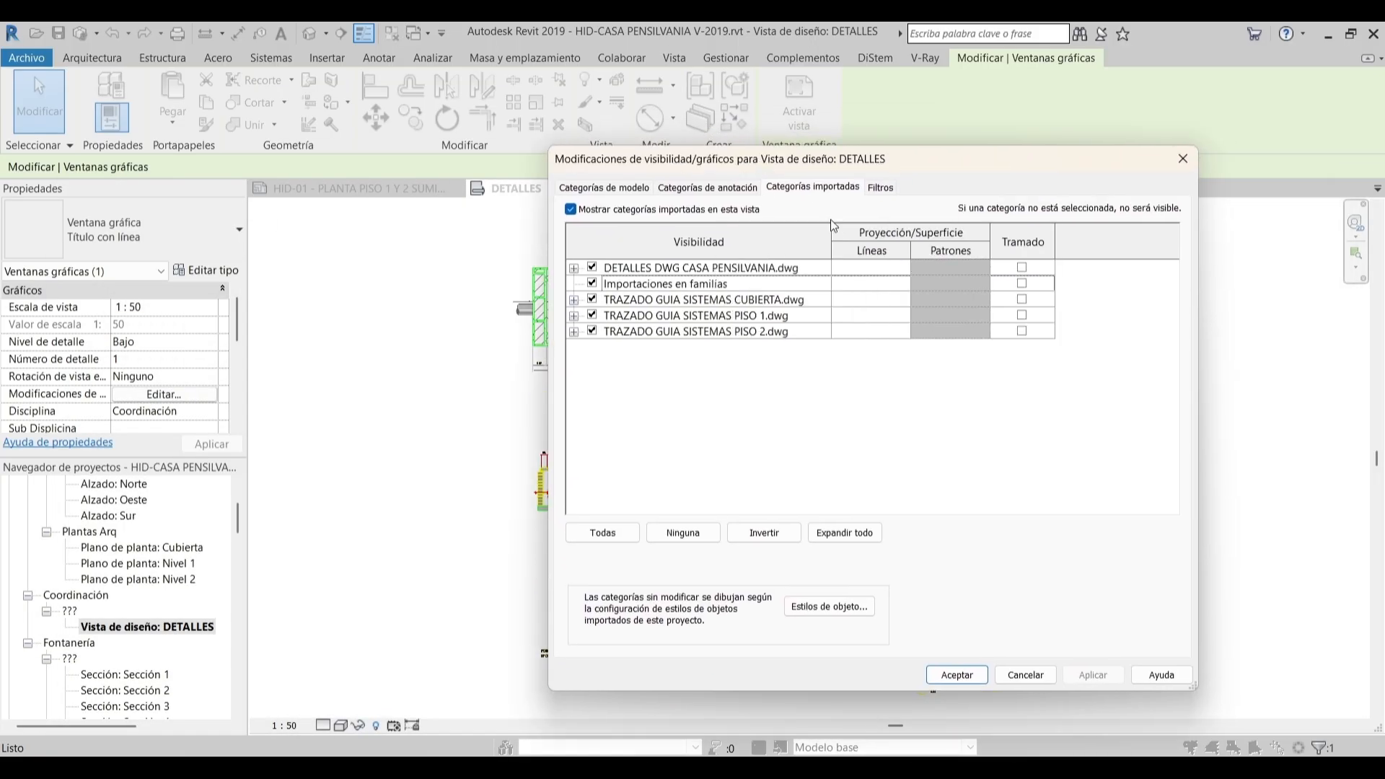
Expand DETALLES DWG CASA PENSILVANIA.dwg and select the file together with all of its layers
left_click(573, 268)
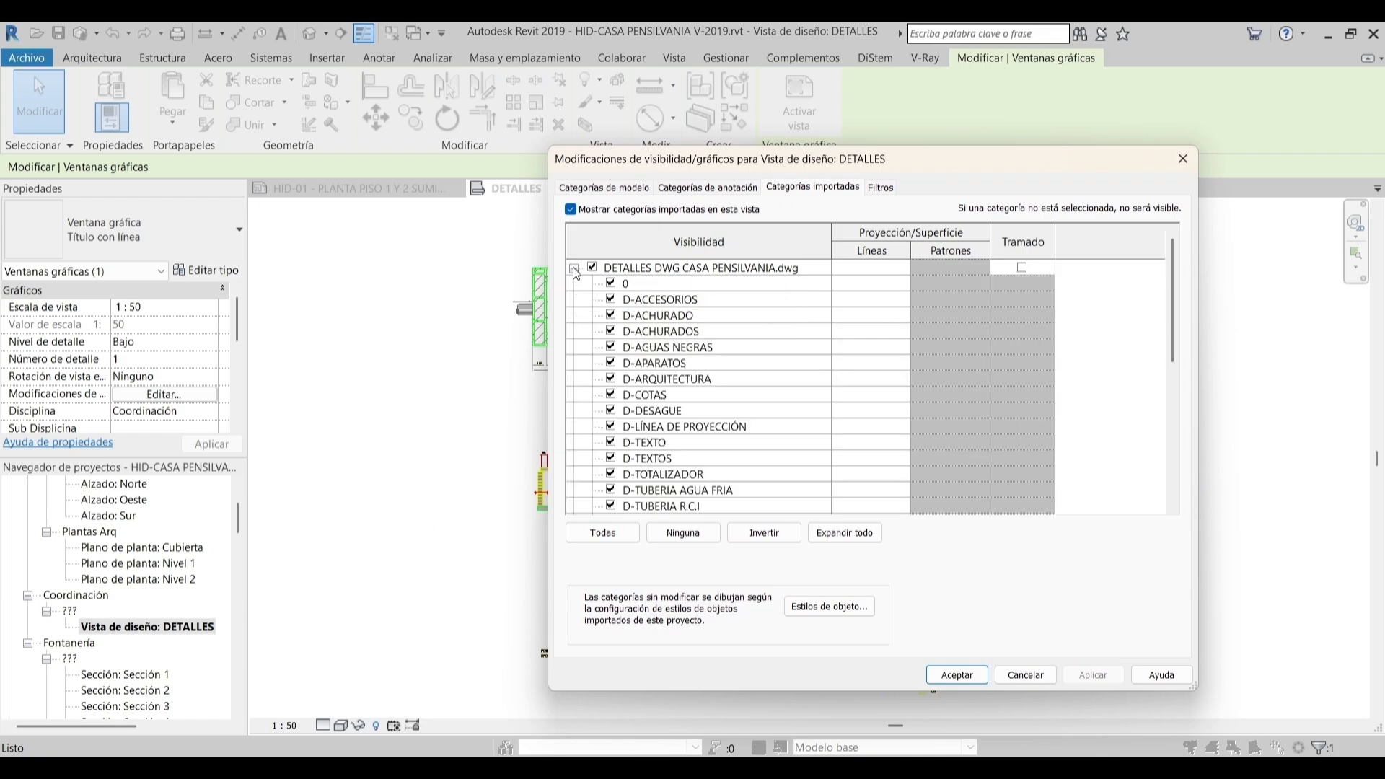
left_click(738, 271)
scroll(750, 317, "down", 6)
scroll(751, 324, "up", 5)
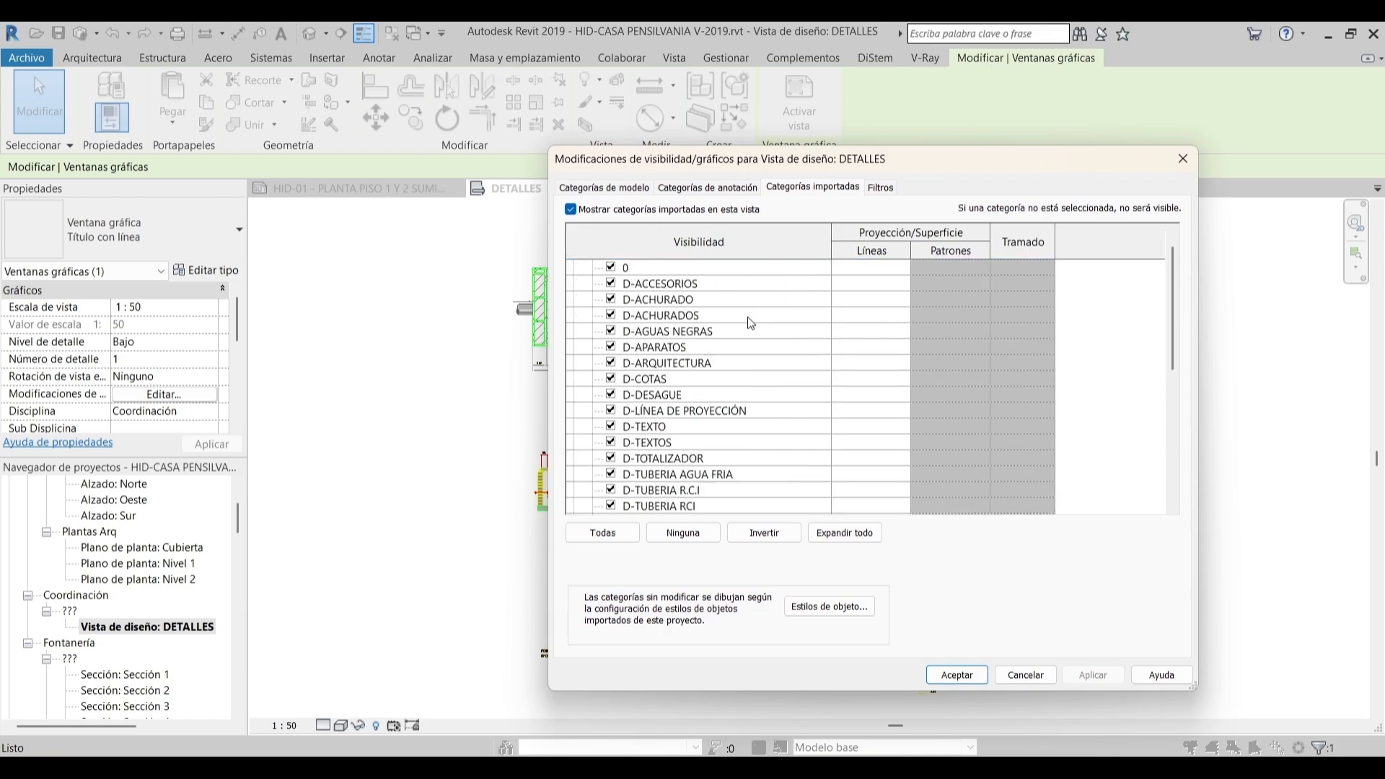
scroll(751, 324, "down", 8)
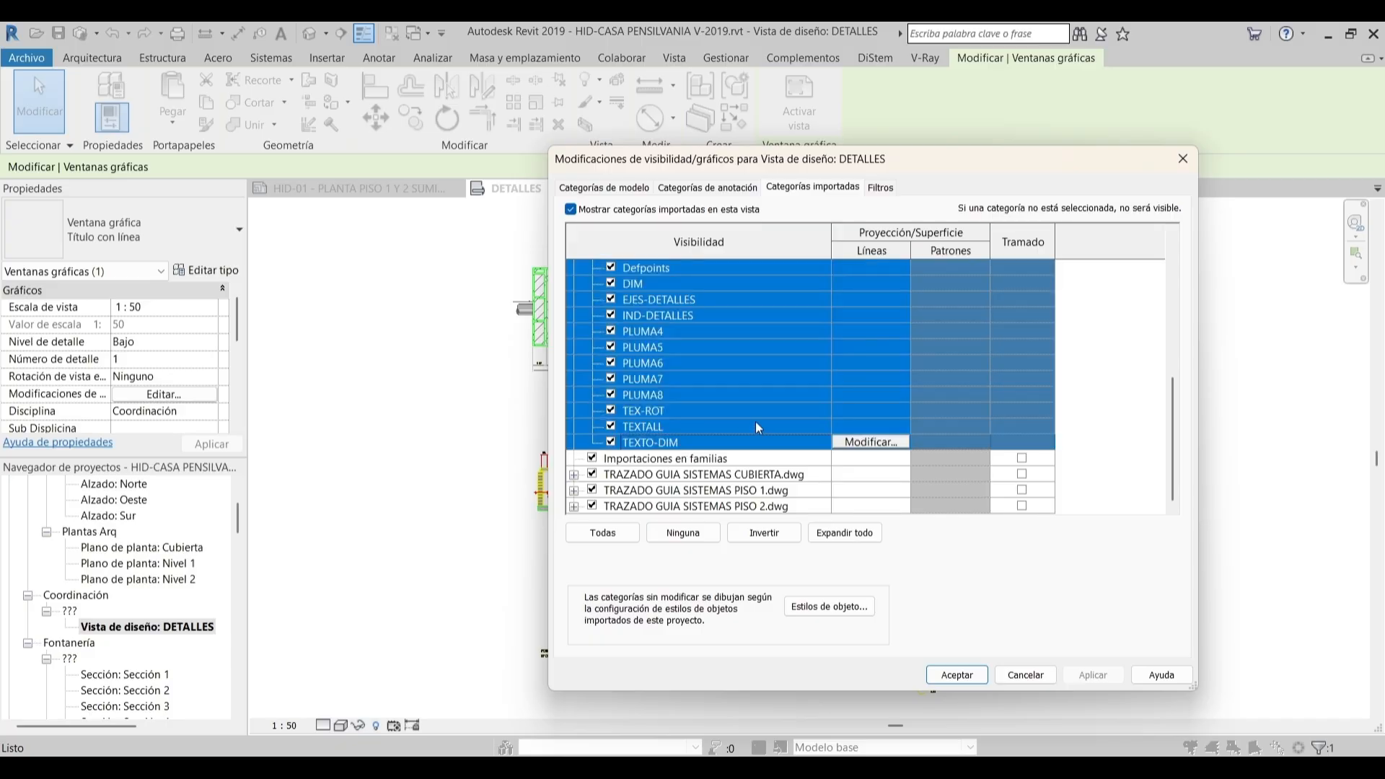
scroll(754, 431, "up", 10)
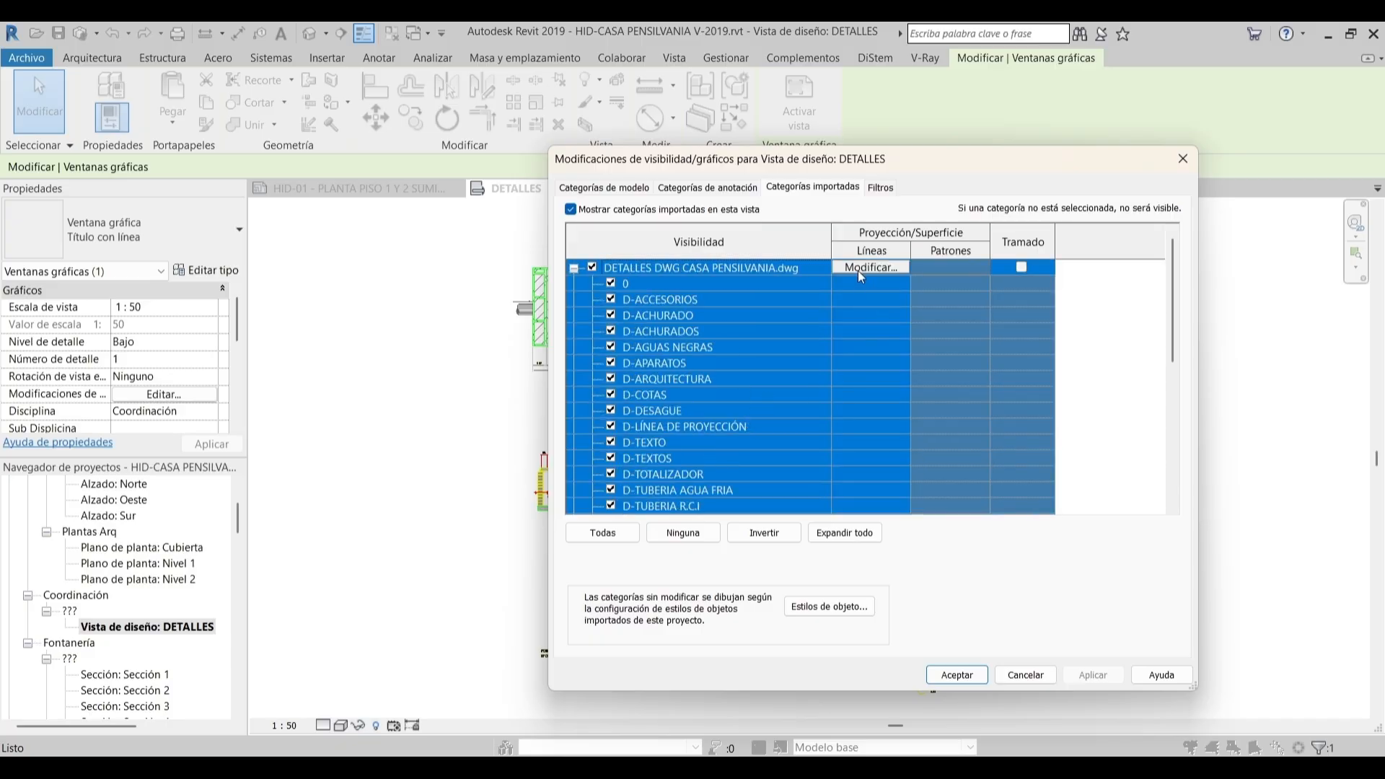
Override the projection lines of all selected DWG layers with the colour black and apply the overrides to the view
left_click(860, 274)
left_click(375, 374)
left_click(282, 397)
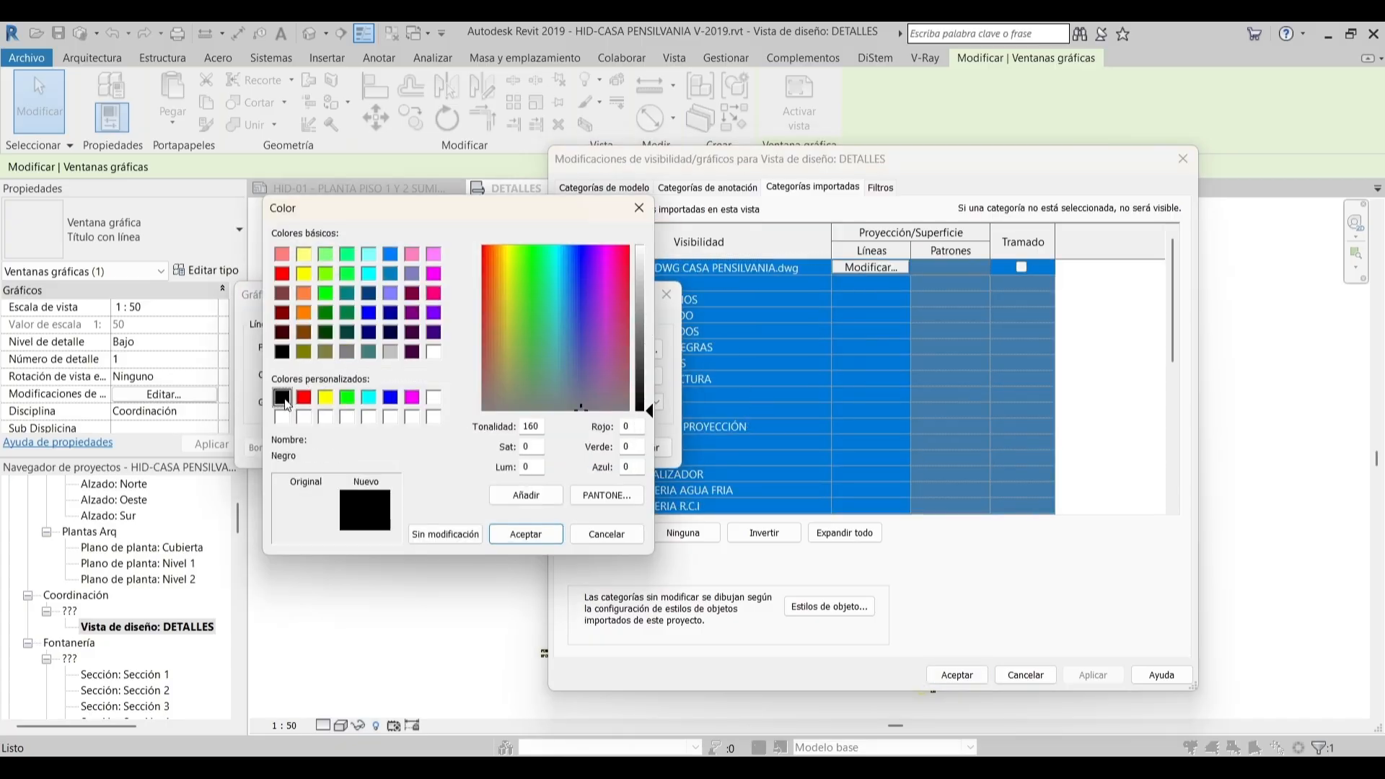
left_click(525, 535)
left_click(384, 404)
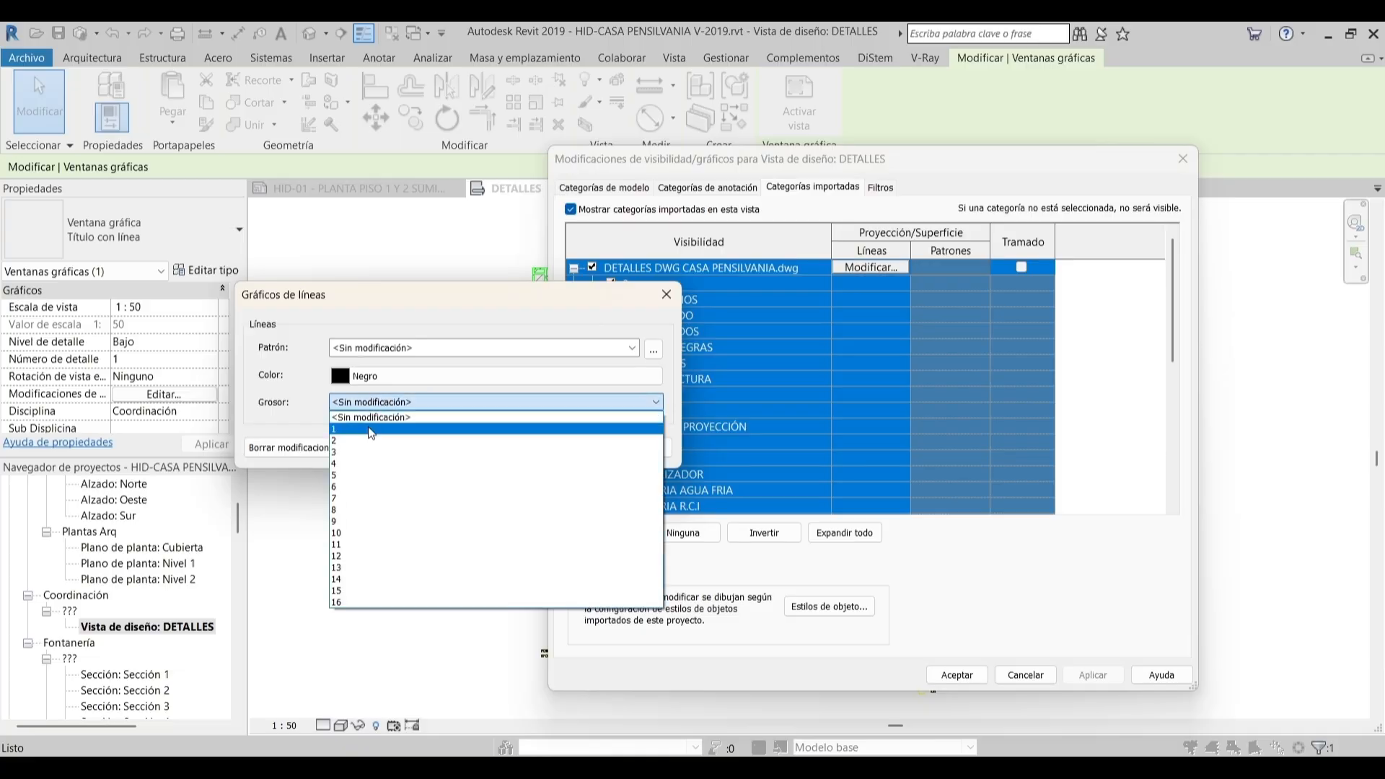
left_click(379, 420)
left_click(569, 447)
left_click(786, 317)
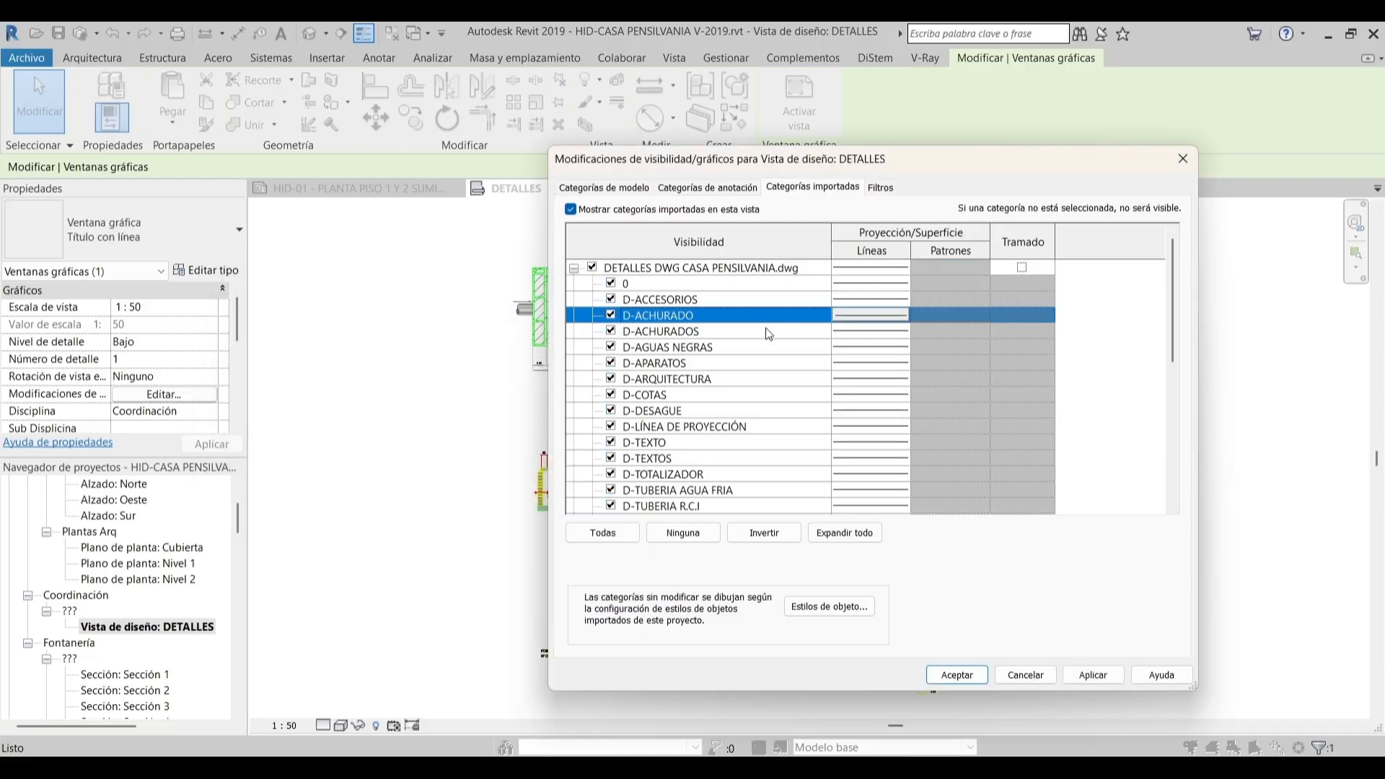
scroll(793, 396, "down", 3)
scroll(765, 375, "up", 3)
left_click(976, 676)
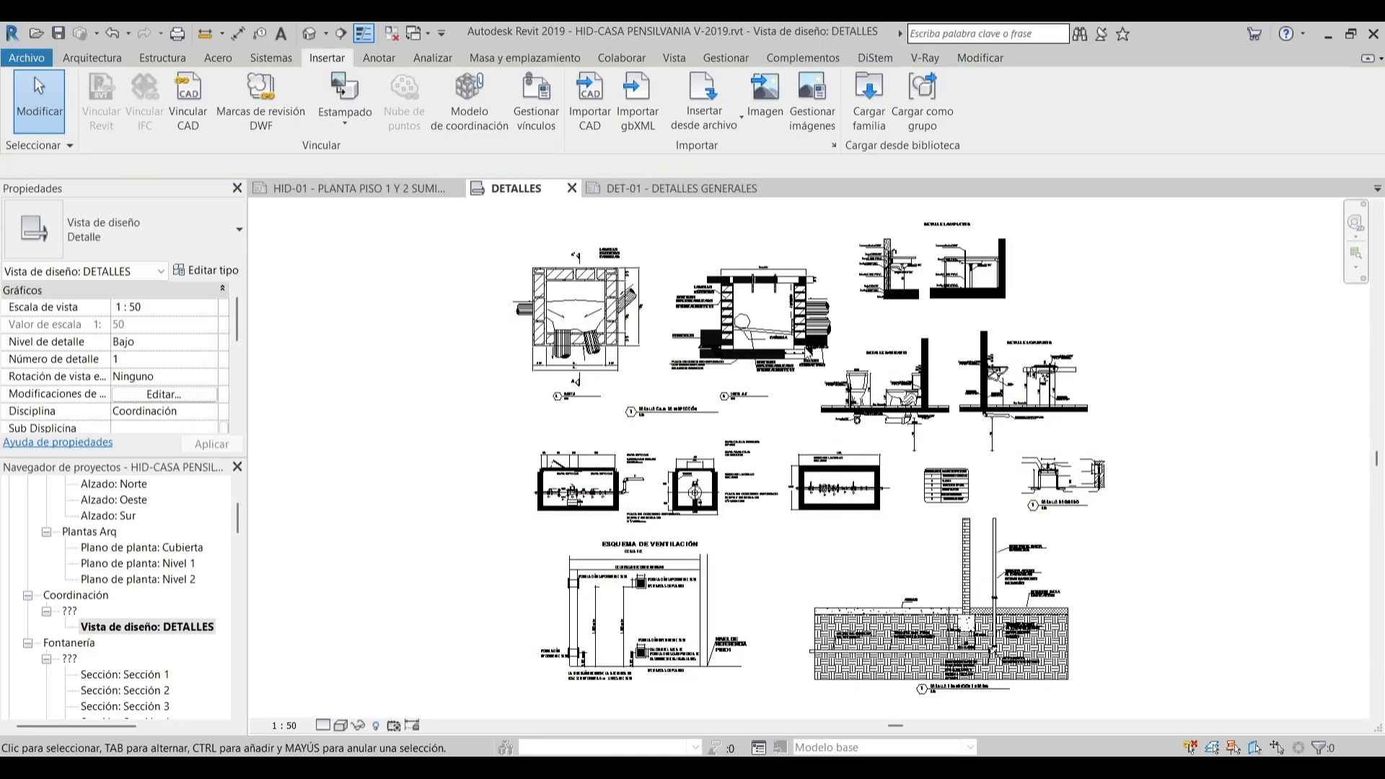
Return to sheet DET-01 and set the DETALLES viewport's view scale to 1:20
scroll(738, 328, "up", 5)
scroll(739, 328, "down", 4)
scroll(890, 628, "up", 5)
scroll(767, 403, "down", 2)
scroll(768, 403, "down", 4)
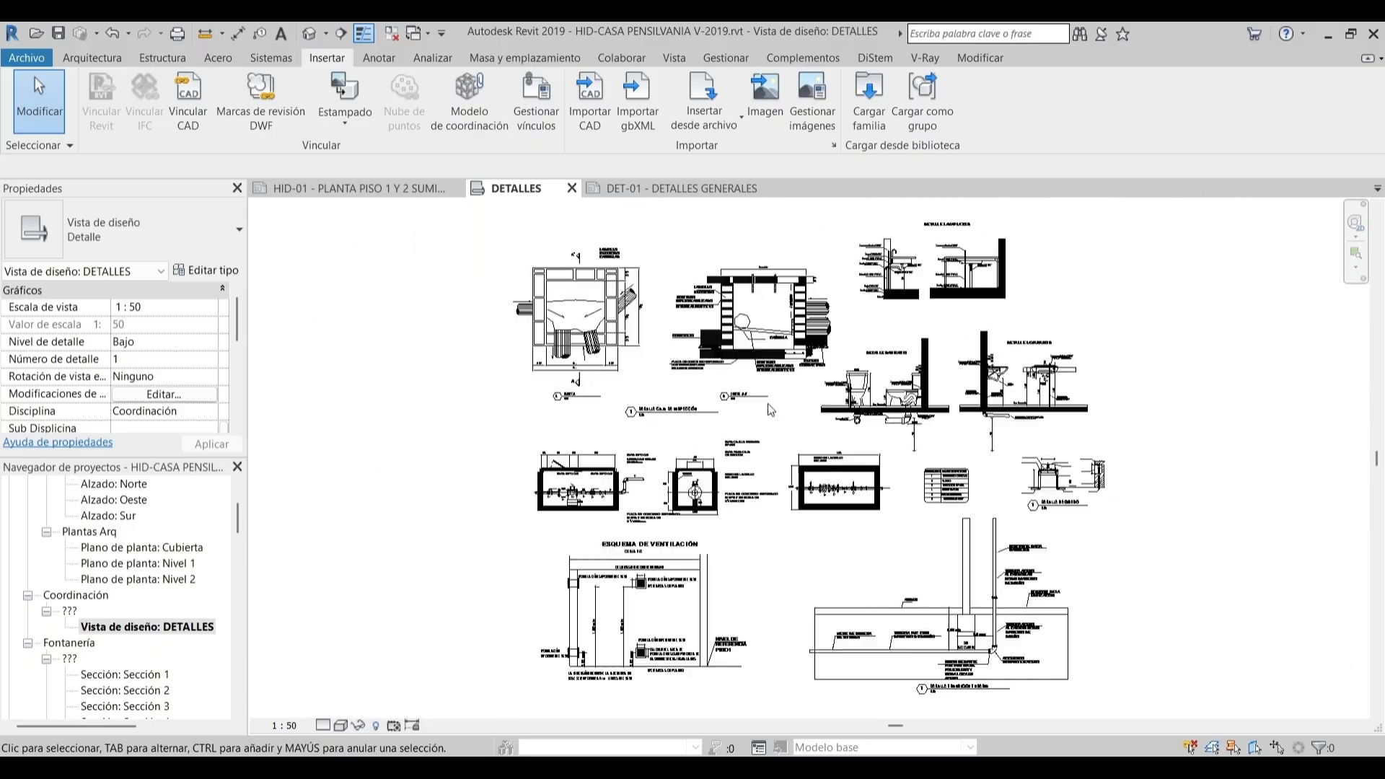
left_click(667, 189)
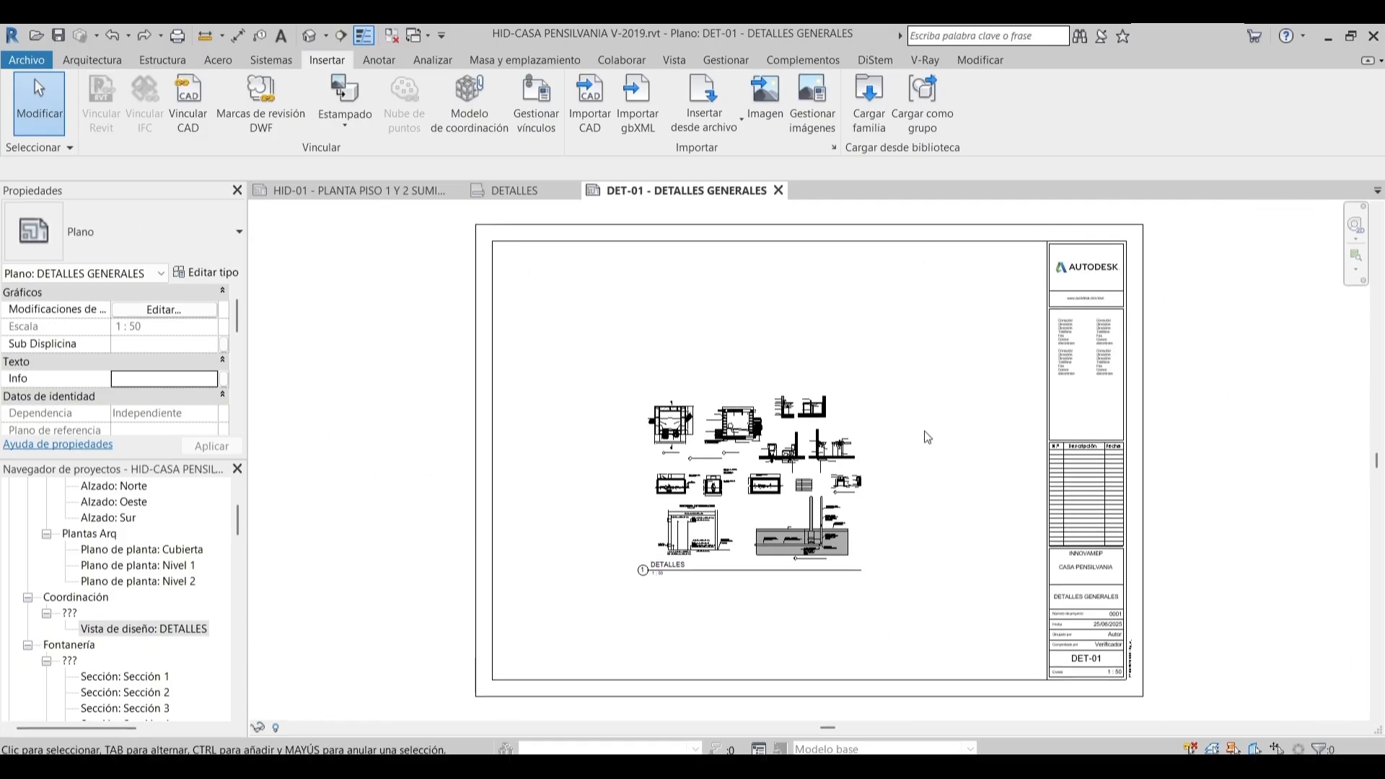
left_click(790, 460)
scroll(786, 457, "up", 3)
left_click(164, 309)
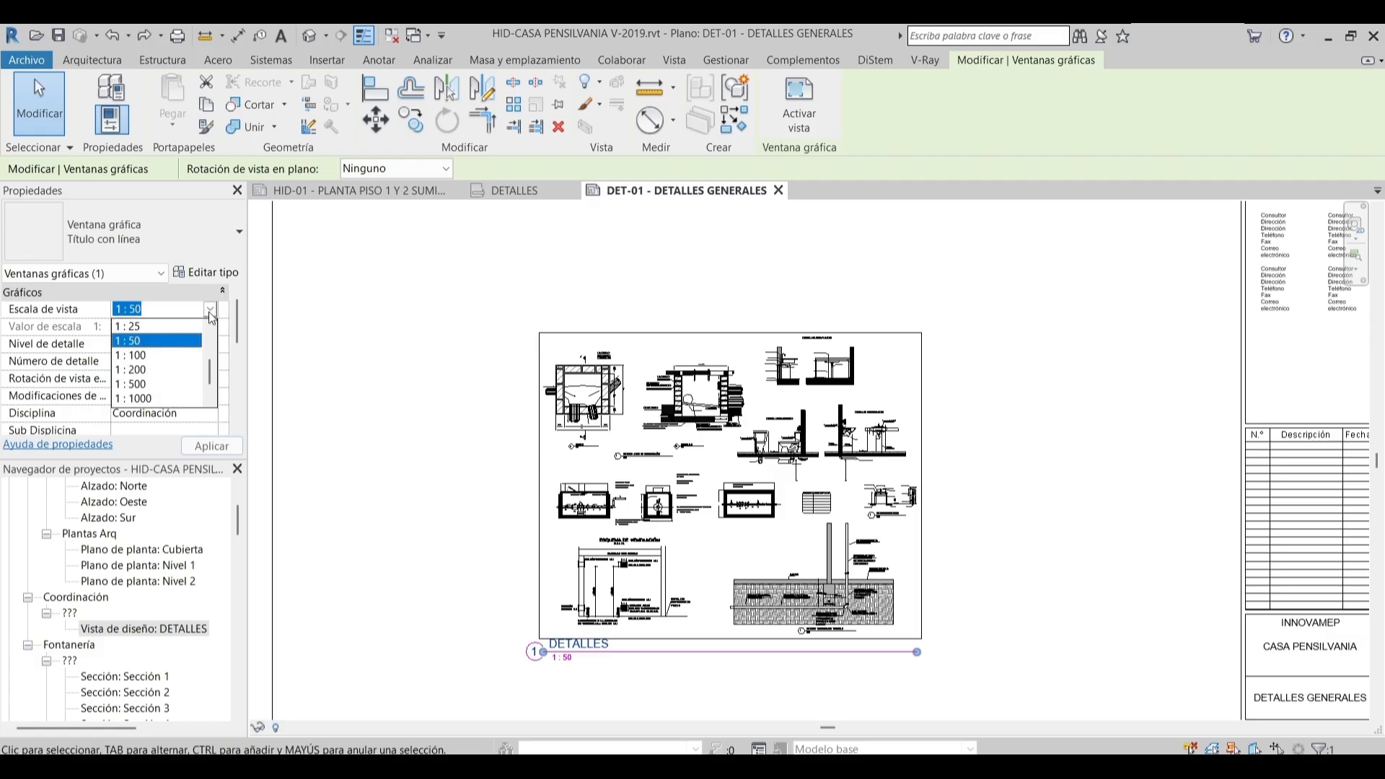
left_click(147, 358)
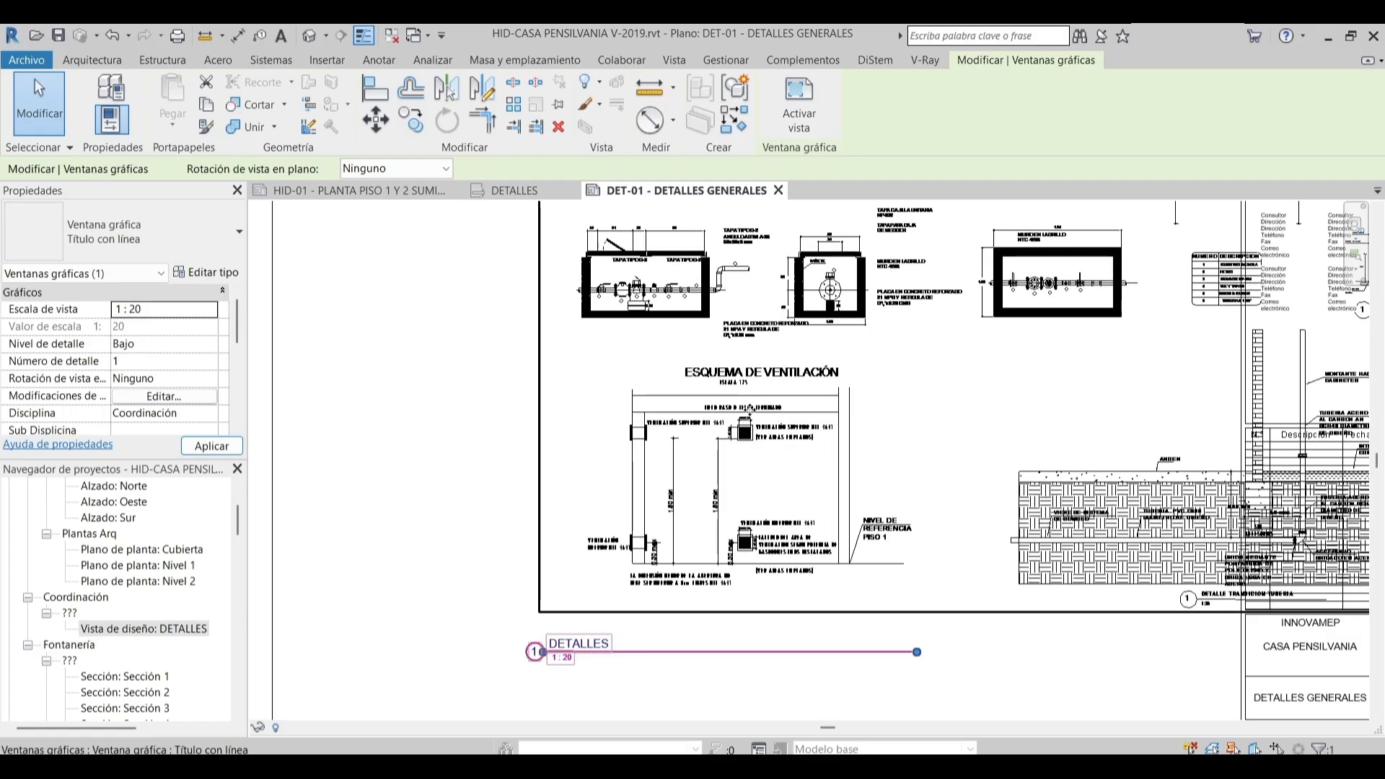
Move the enlarged DETALLES viewport so that it fits inside the sheet frame beside the title block
scroll(661, 558, "down", 4)
left_click_drag(785, 369, 739, 392)
middle_click_drag(758, 458, 765, 425)
scroll(767, 424, "up", 2)
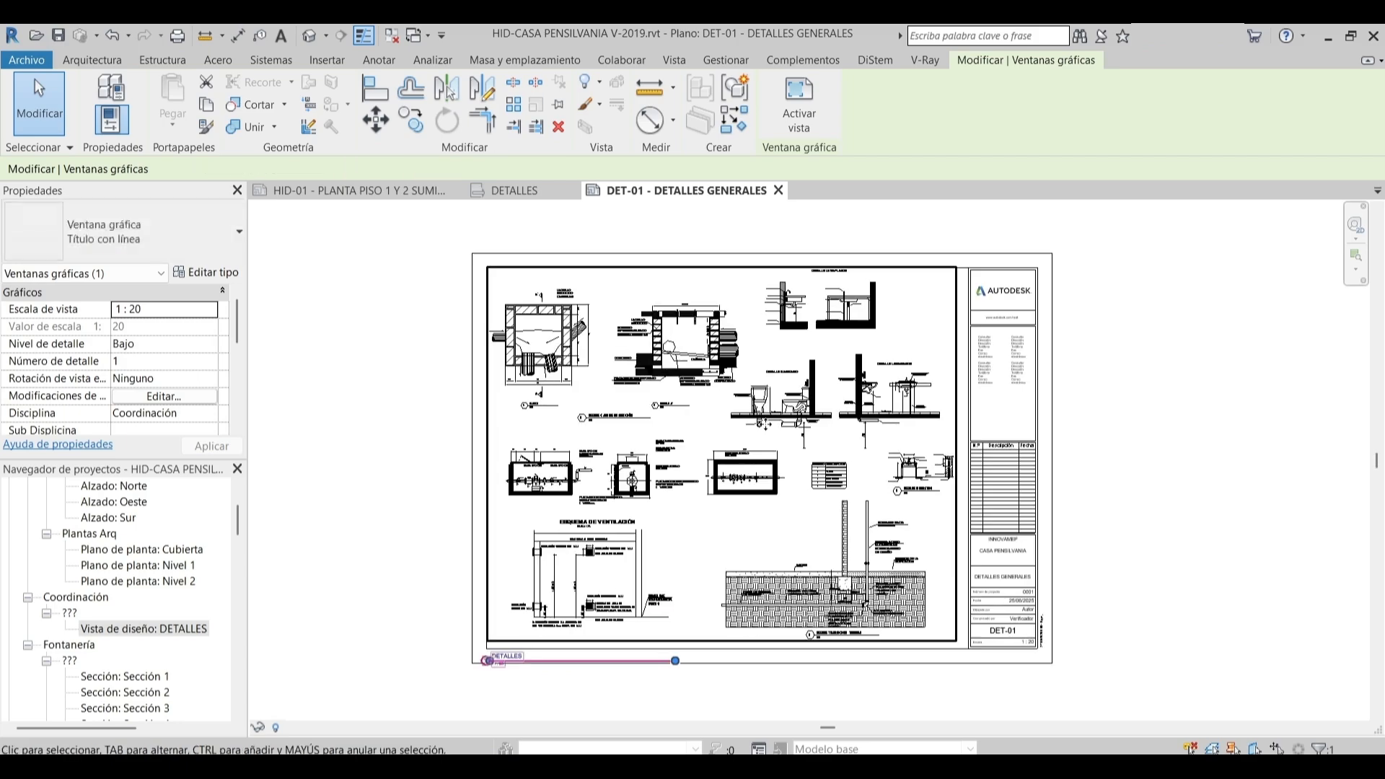
Change the DETALLES viewport's type on sheet DET-01 to Sin título and deselect it
key("Escape")
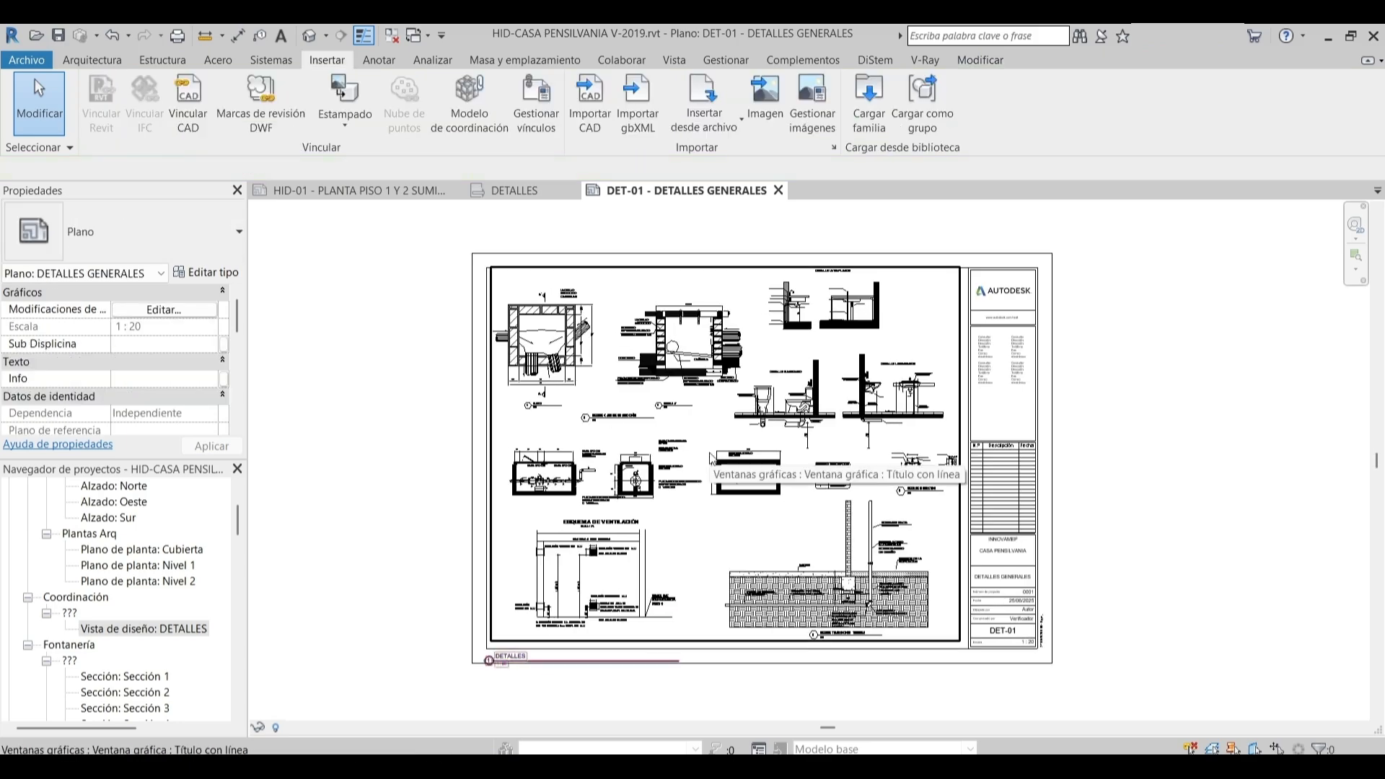
left_click(831, 518)
left_click(118, 244)
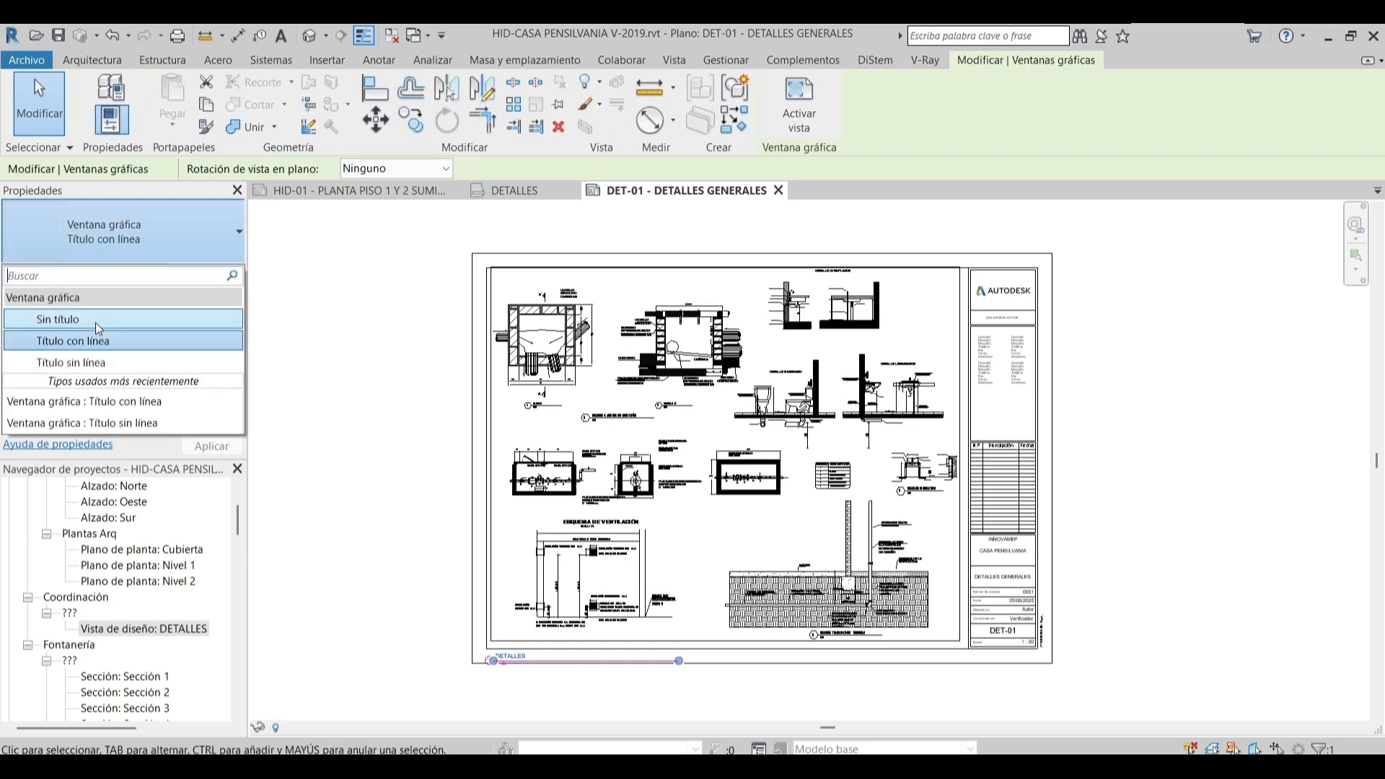
left_click(86, 319)
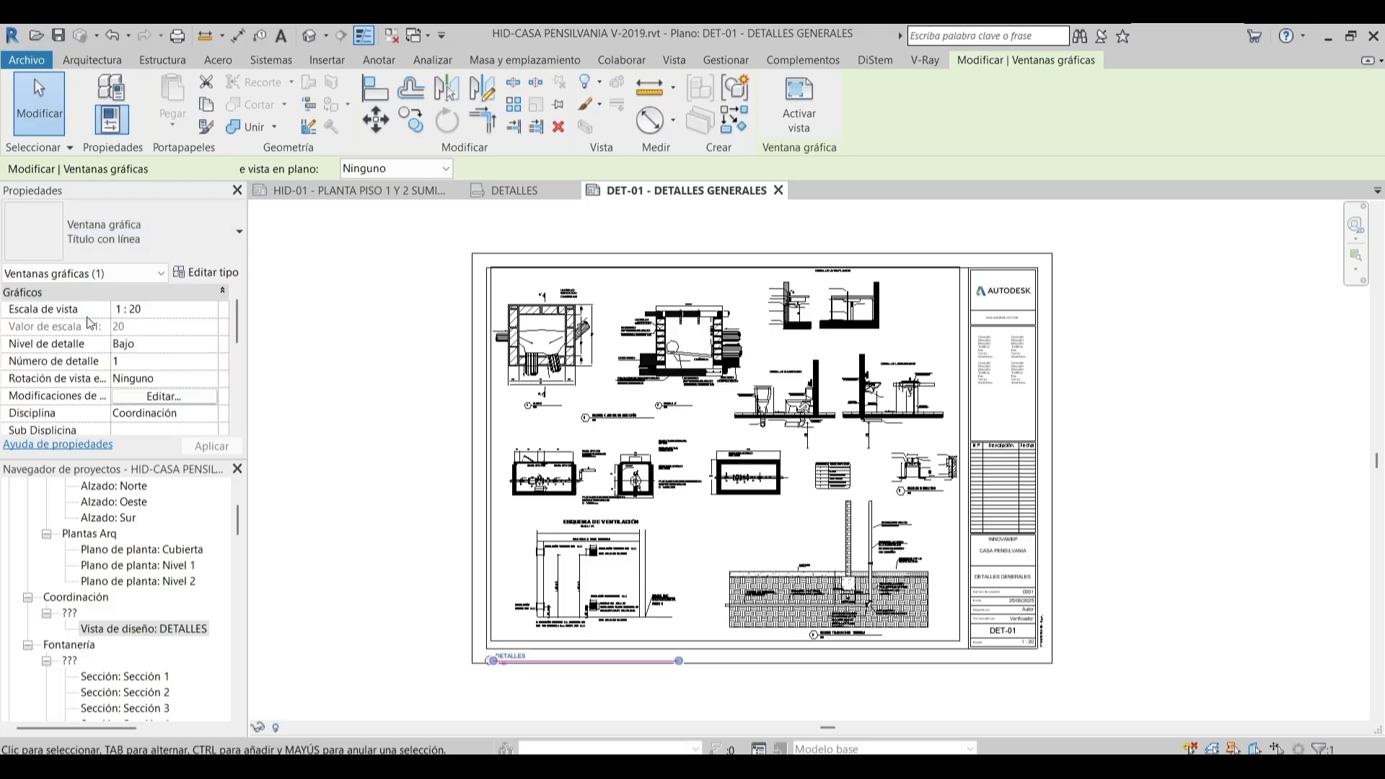
key("Escape")
Examine the construction details laid out on sheet DET-01 both close up and as a whole
scroll(512, 283, "up", 3)
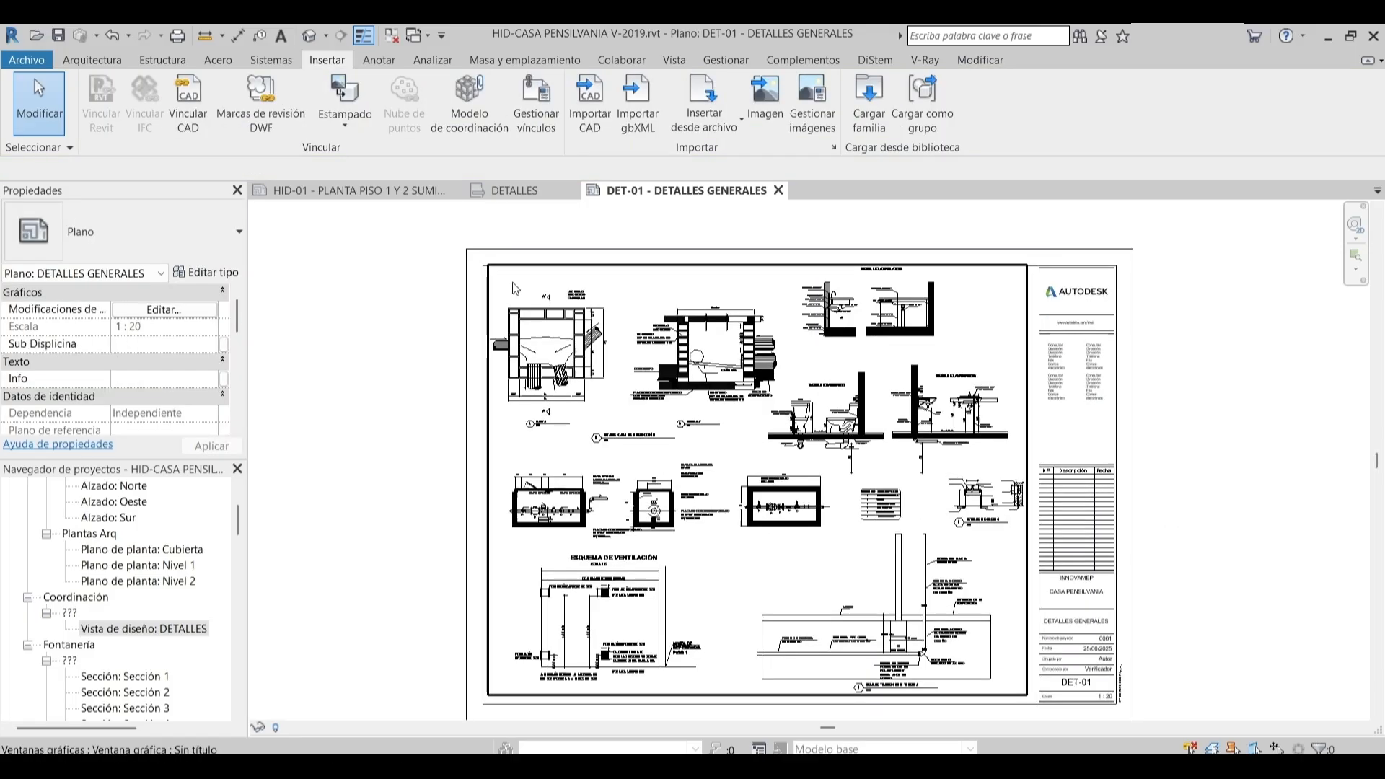
scroll(393, 319, "down", 3)
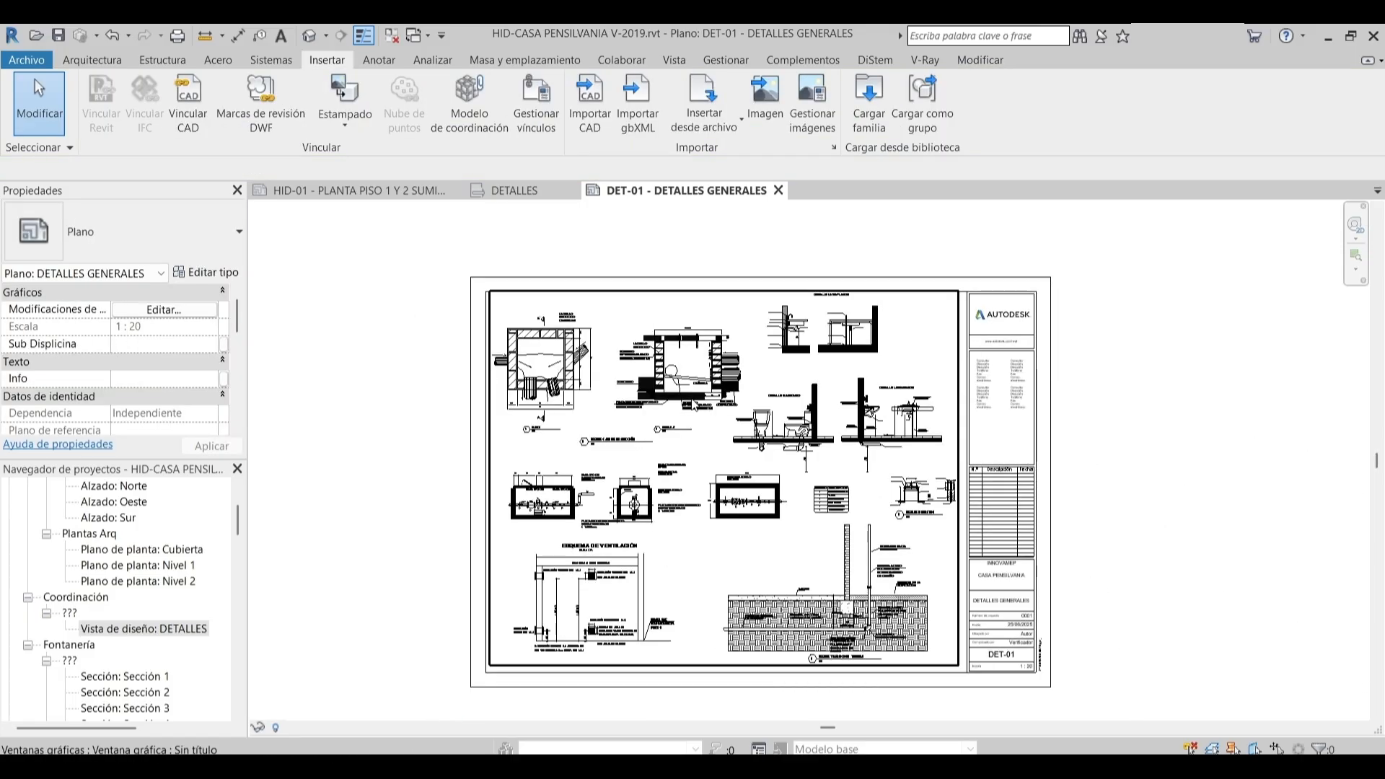
scroll(692, 403, "up", 5)
middle_click_drag(687, 400, 655, 217)
scroll(655, 216, "down", 2)
middle_click_drag(755, 332, 781, 543)
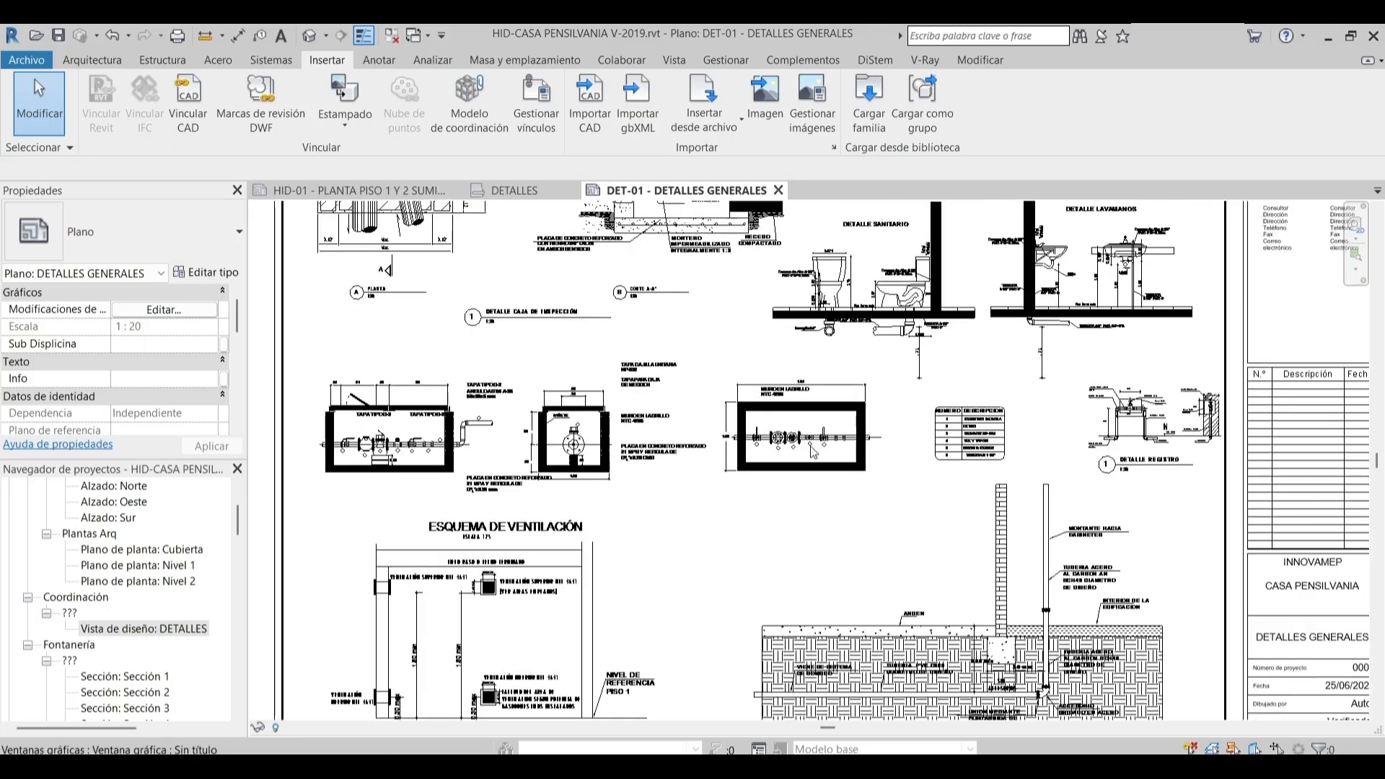
scroll(781, 544, "down", 2)
scroll(179, 524, "down", 5)
Open sheet HID-02 and examine its general isometric schematic of the water supply network
scroll(180, 530, "up", 10)
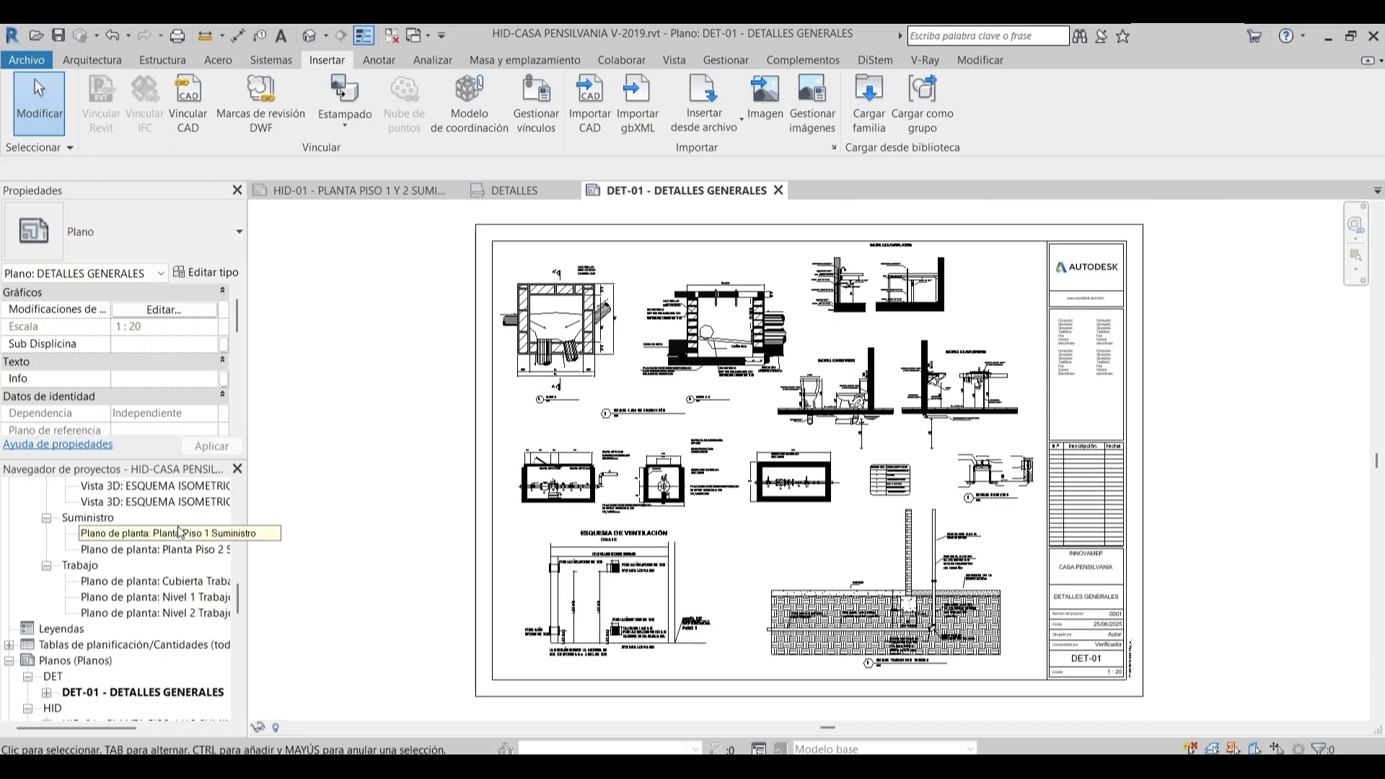
left_click(171, 585)
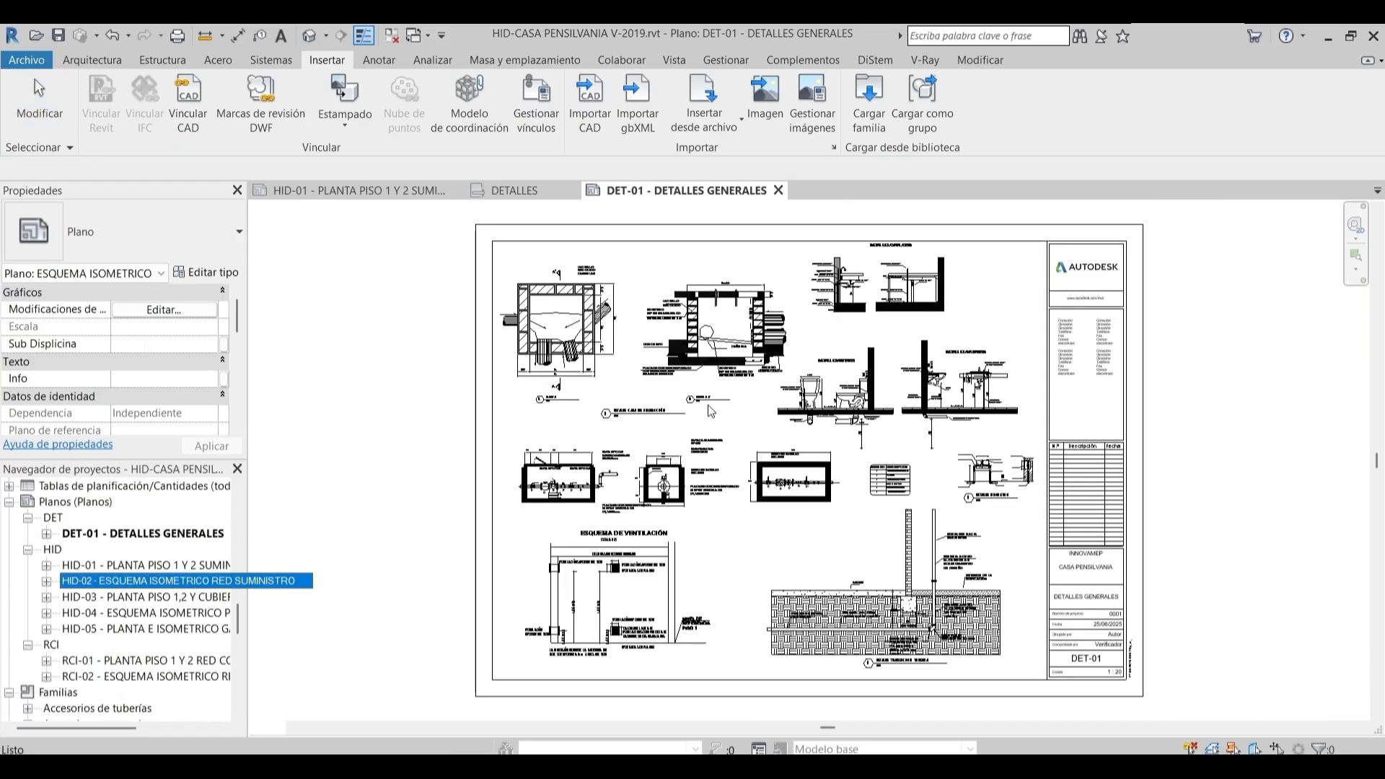
scroll(855, 330, "up", 6)
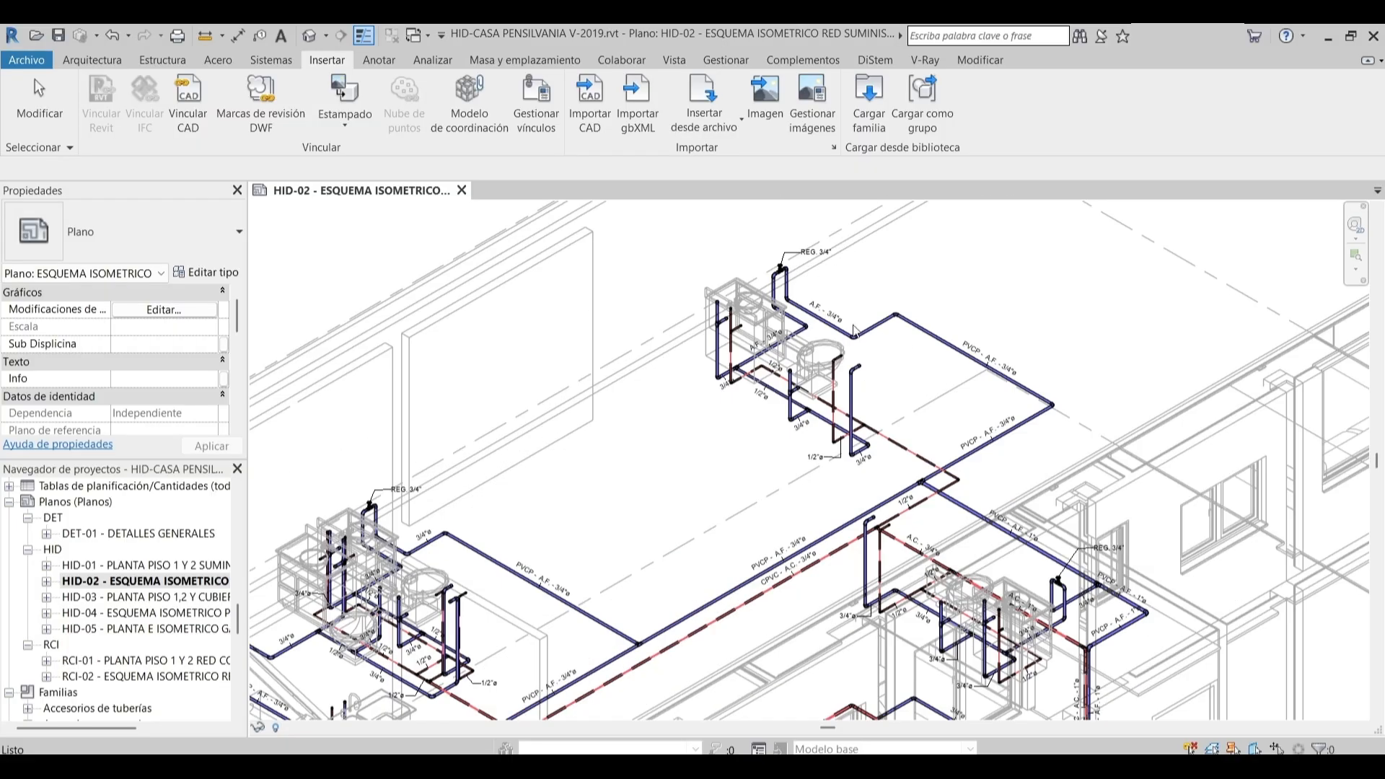
scroll(855, 330, "down", 5)
scroll(815, 469, "up", 6)
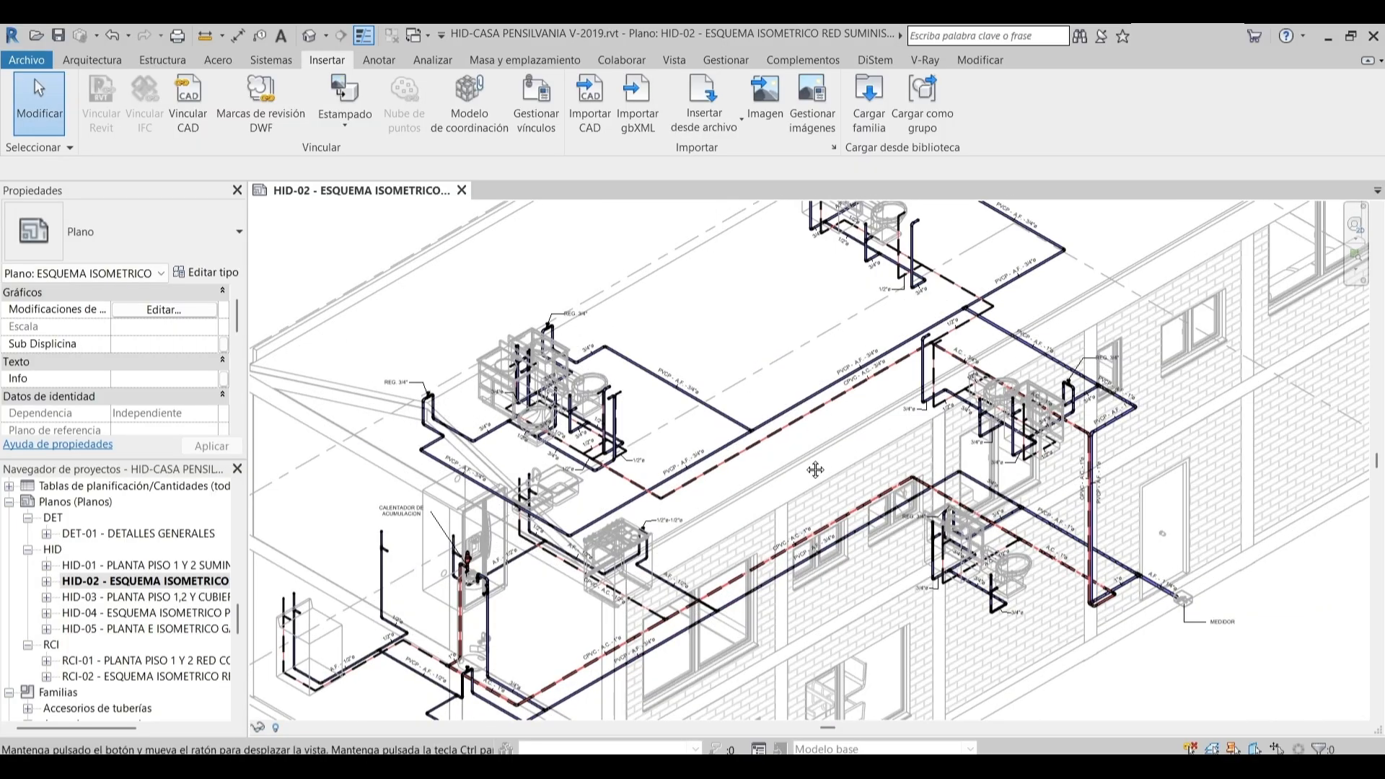
scroll(815, 469, "down", 6)
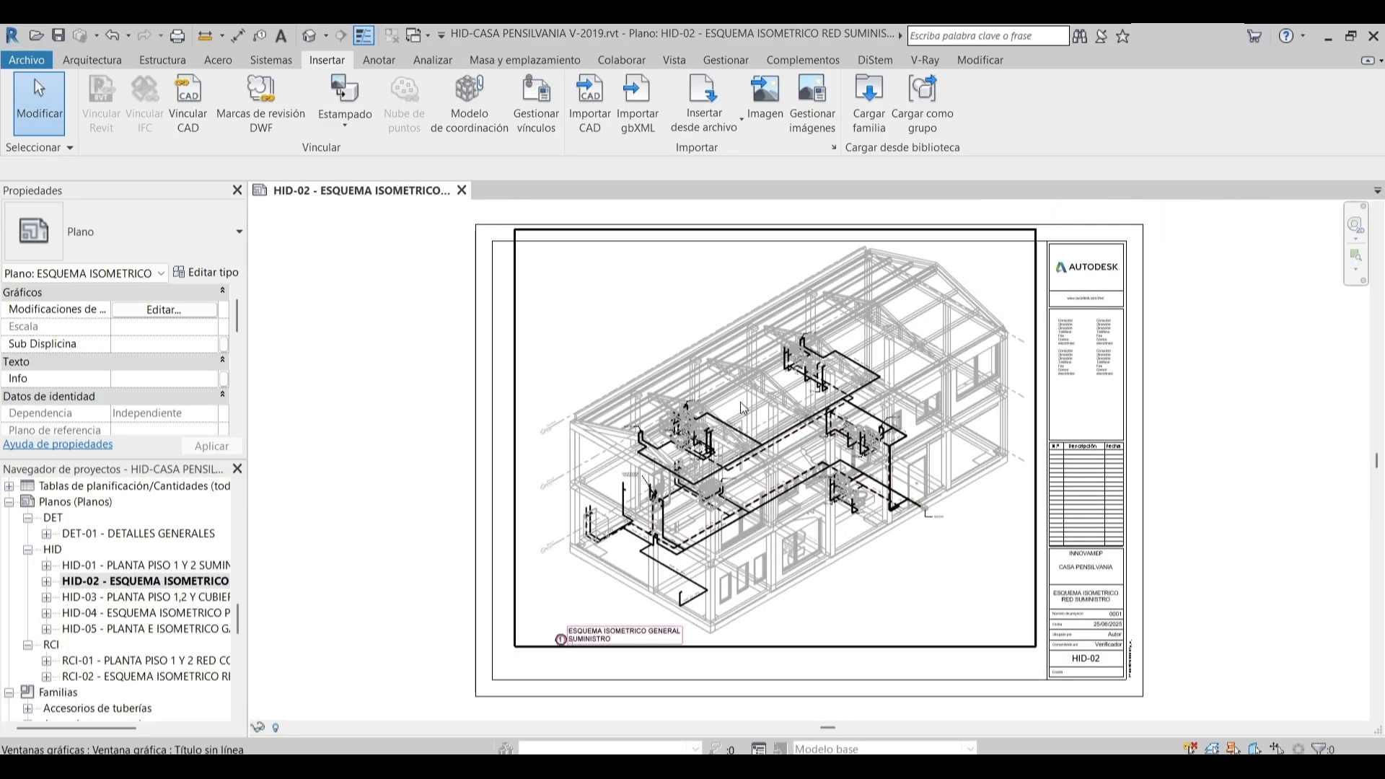
Duplicate the 3D isometric view placed on sheet HID-02, including its detailing
left_click(46, 581)
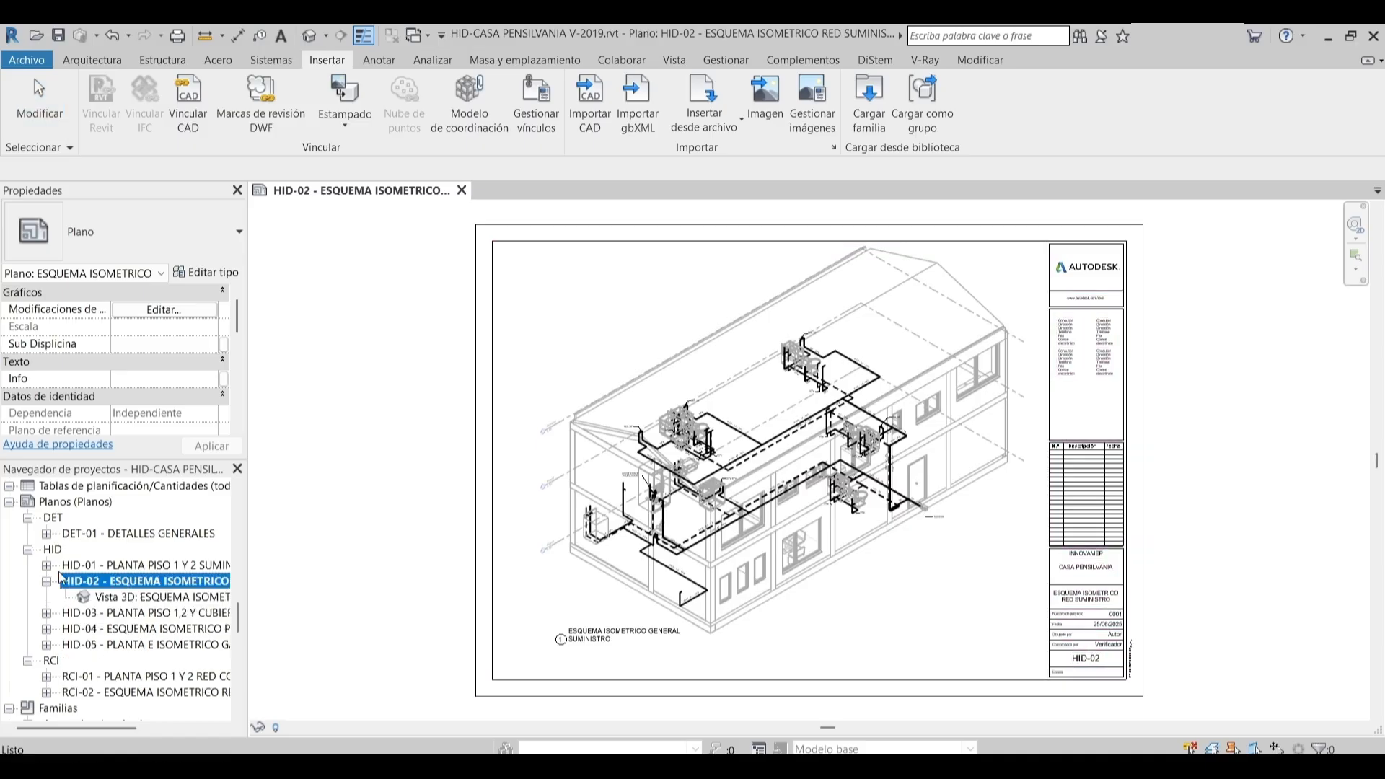
left_click(133, 597)
right_click(143, 597)
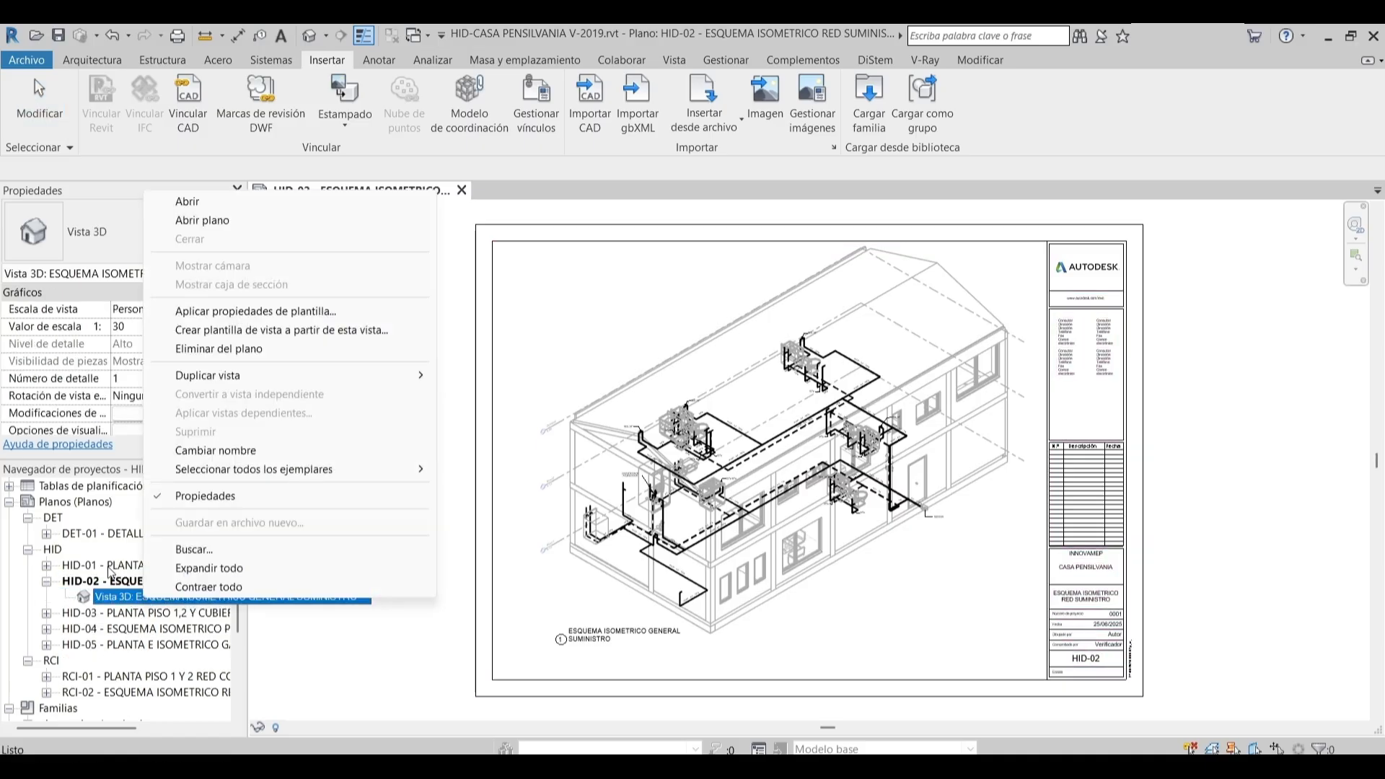
mouse_move(404, 375)
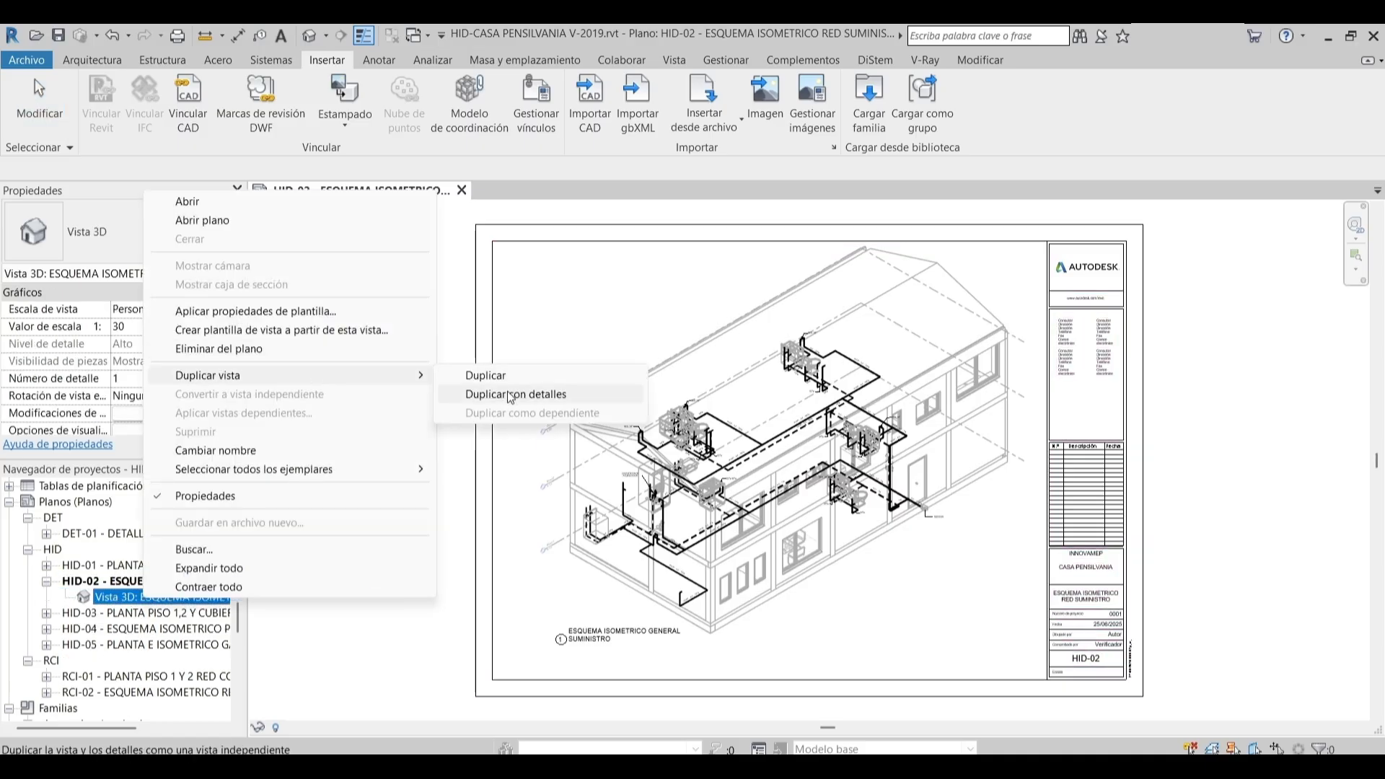
left_click(510, 394)
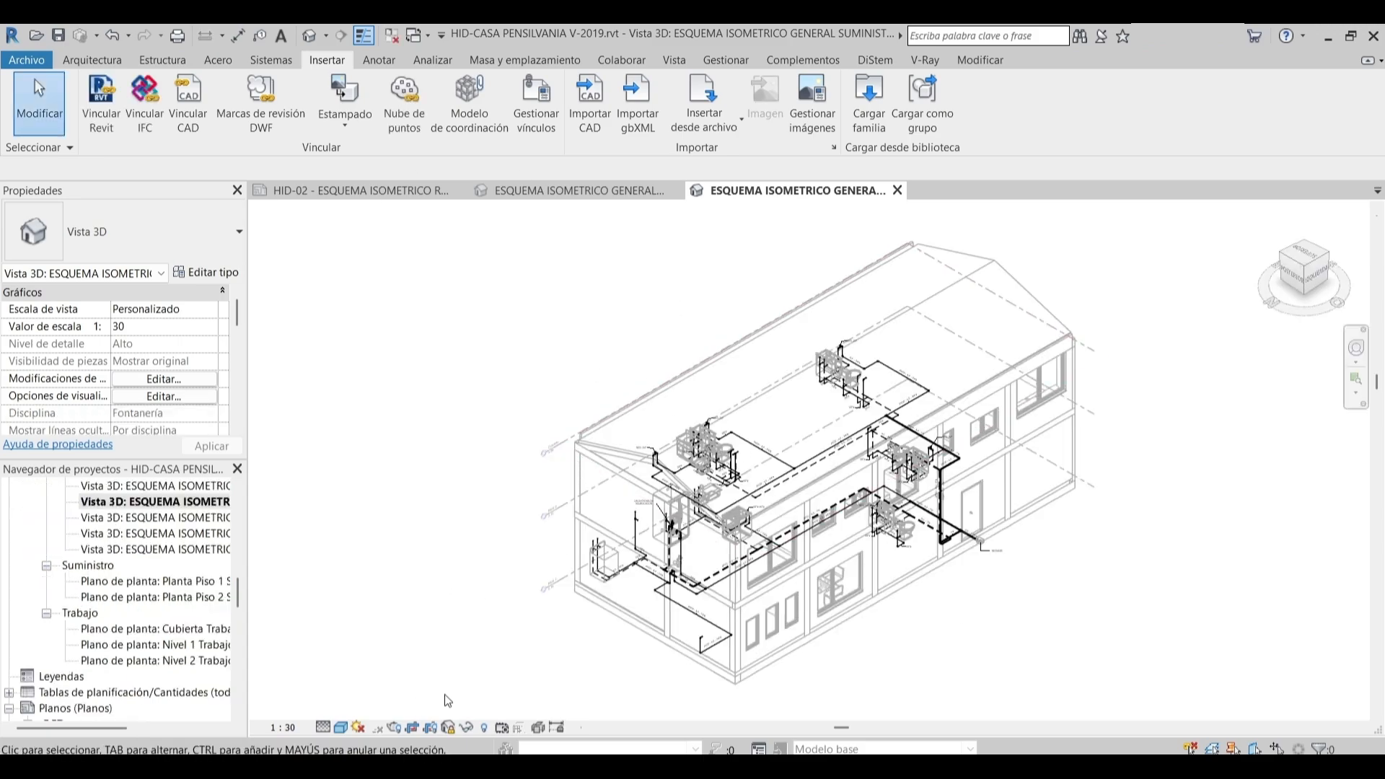
Unlock the duplicated 3D view and delete all text notes visible in it
left_click(454, 731)
left_click(482, 708)
scroll(636, 457, "up", 2)
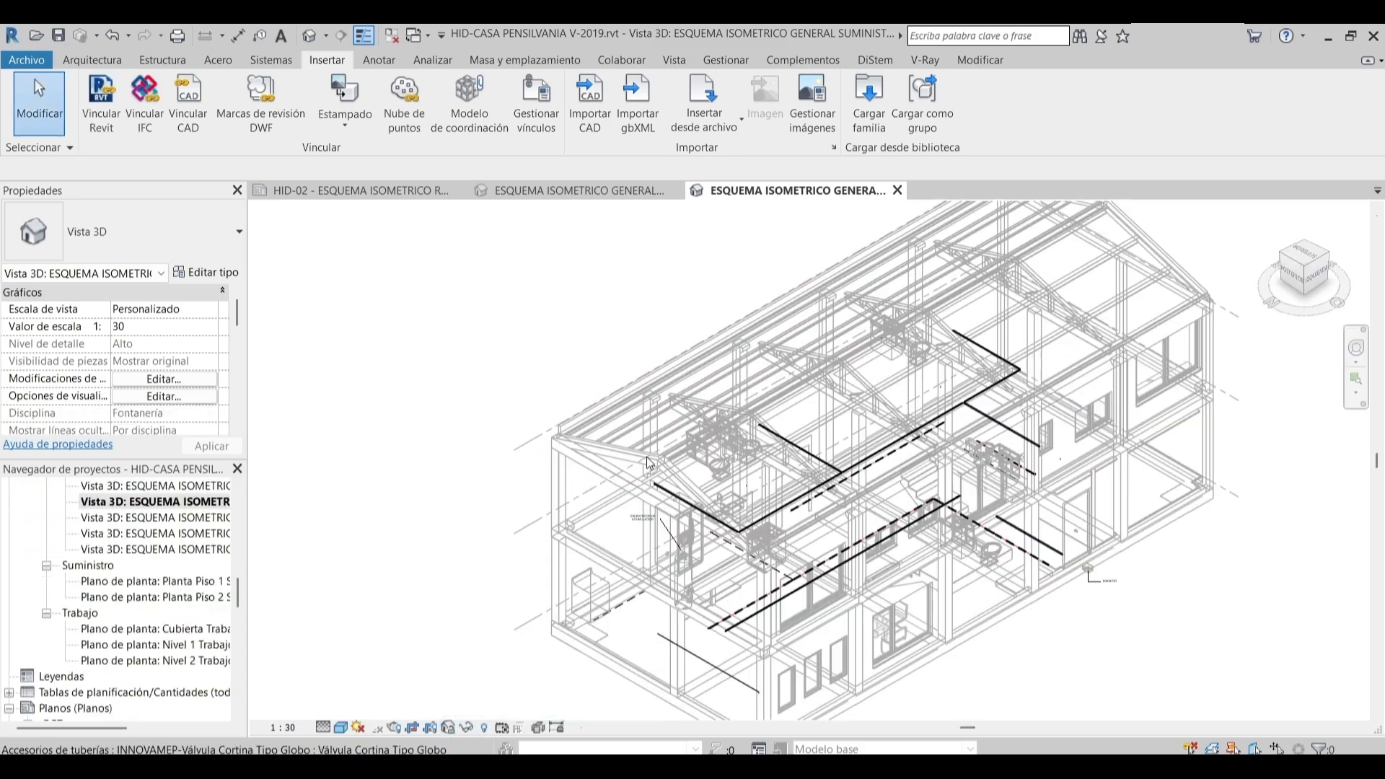
middle_click_drag(636, 457, 628, 460)
scroll(628, 459, "up", 3)
left_click(538, 380)
right_click(538, 379)
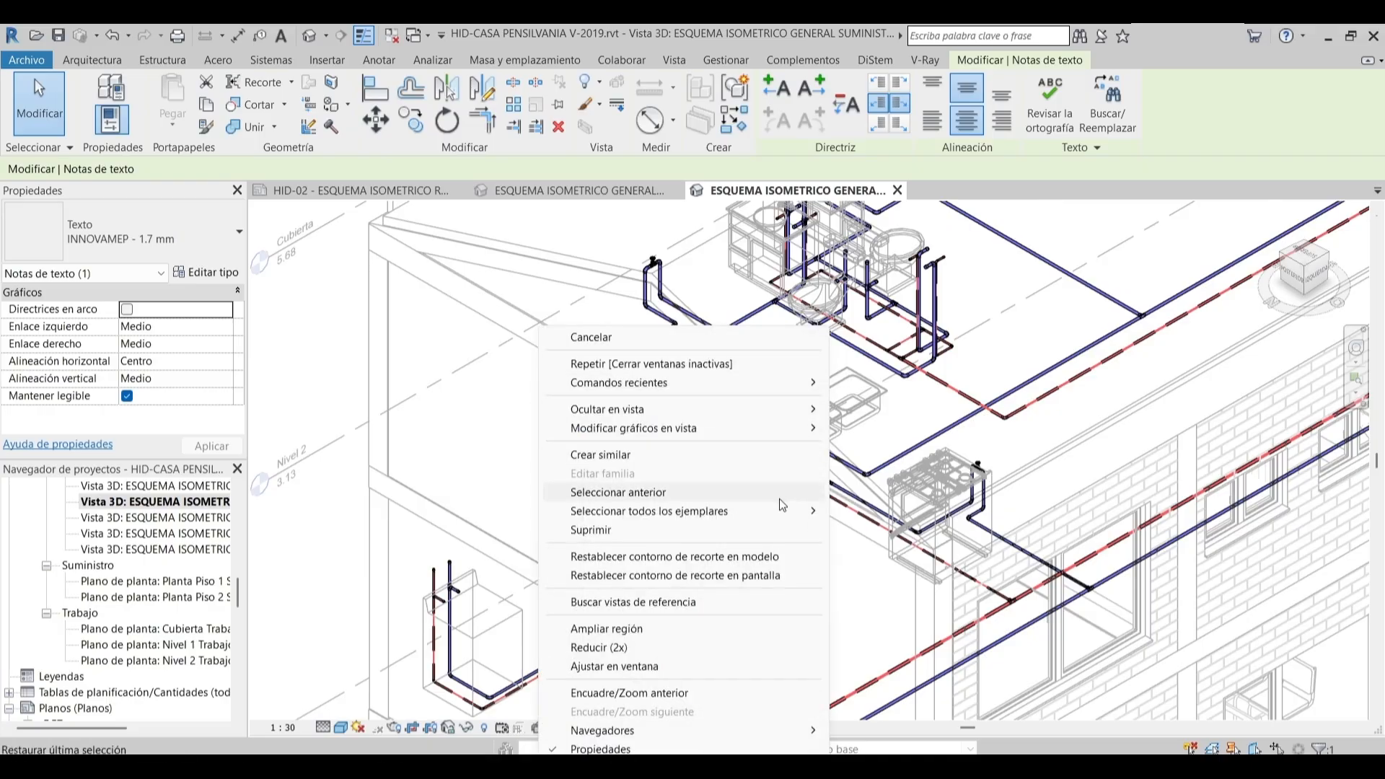
mouse_move(778, 511)
left_click(880, 512)
scroll(793, 469, "down", 5)
key("Escape")
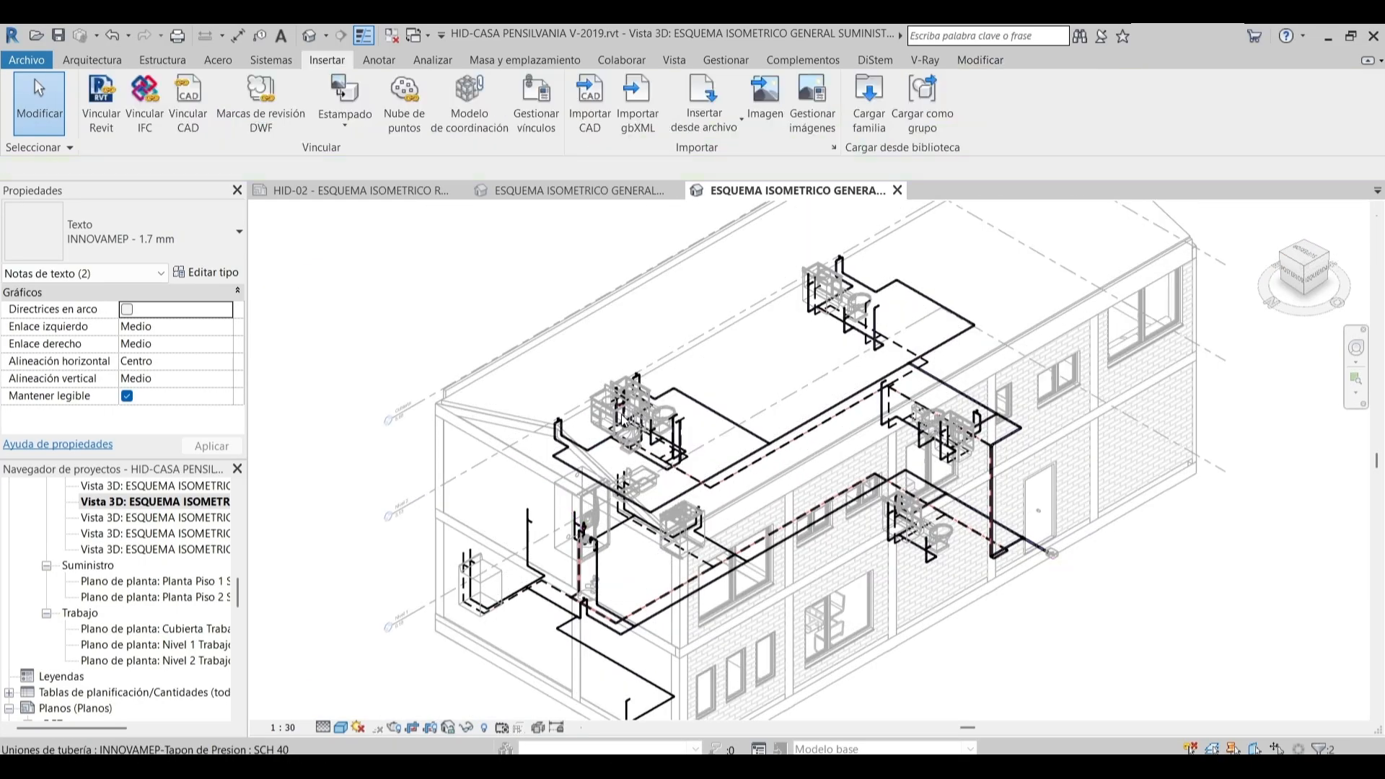
Select the piping and fixtures of the end bathroom on Nivel 2 and crop the 3D view to them with a selection box
middle_click_drag(752, 438, 635, 498, "shift")
scroll(706, 433, "up", 3)
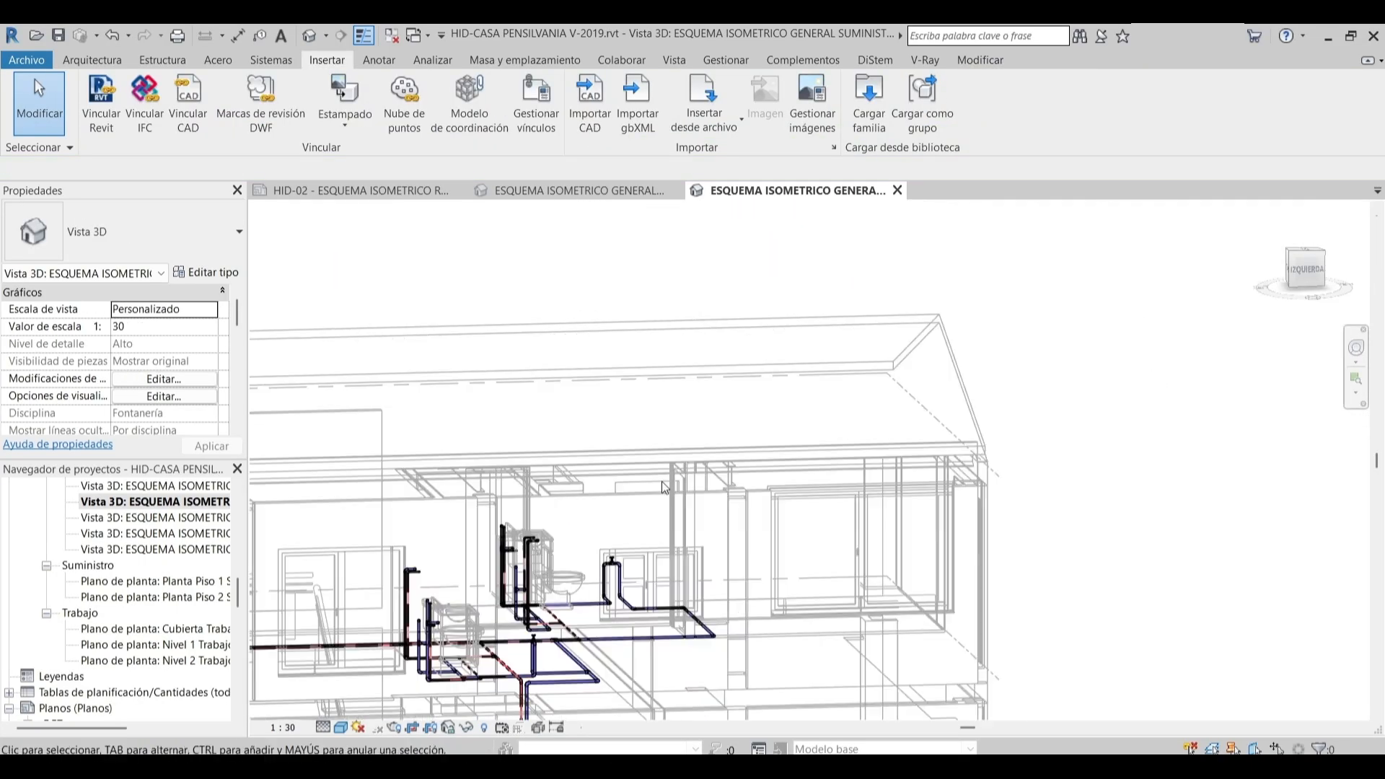
middle_click_drag(801, 454, 721, 472, "shift")
left_click_drag(645, 358, 964, 610)
scroll(963, 610, "down", 5)
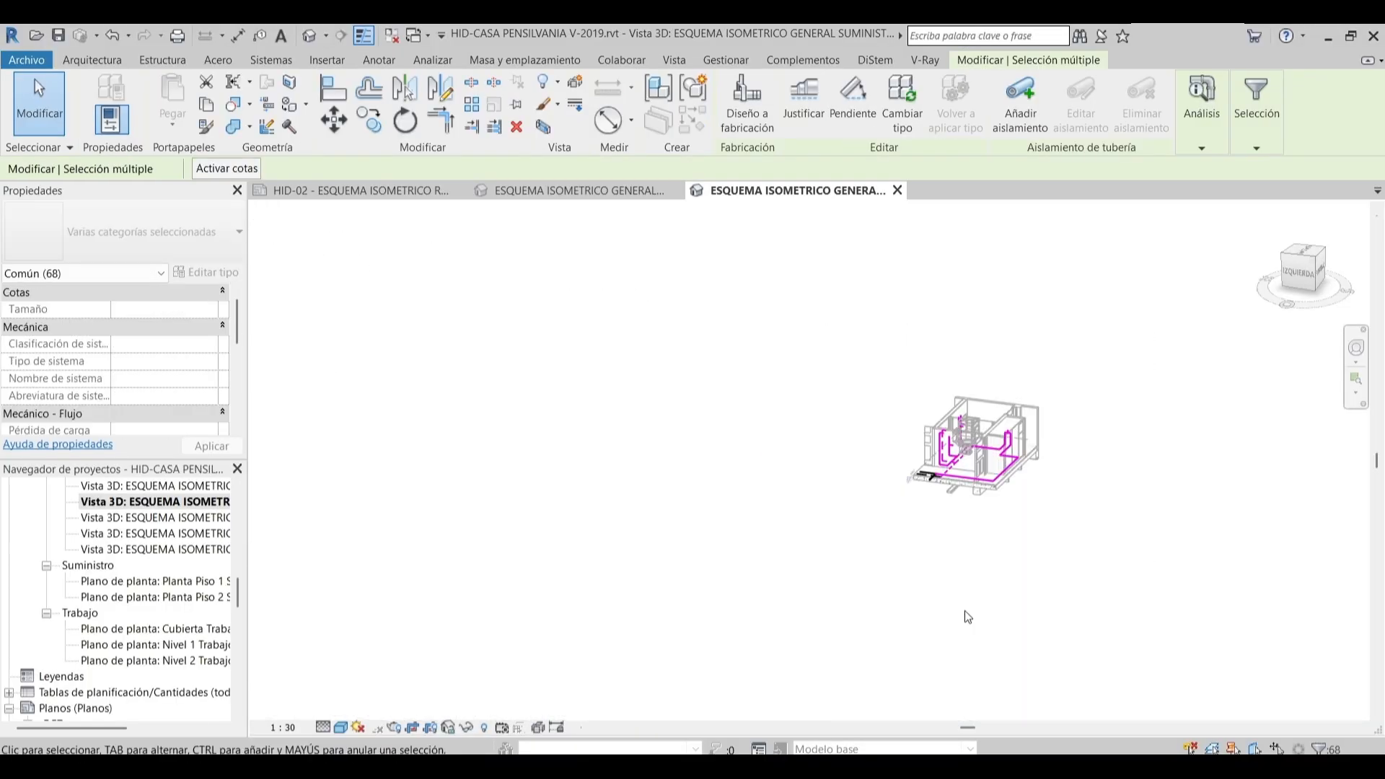
scroll(994, 509, "up", 5)
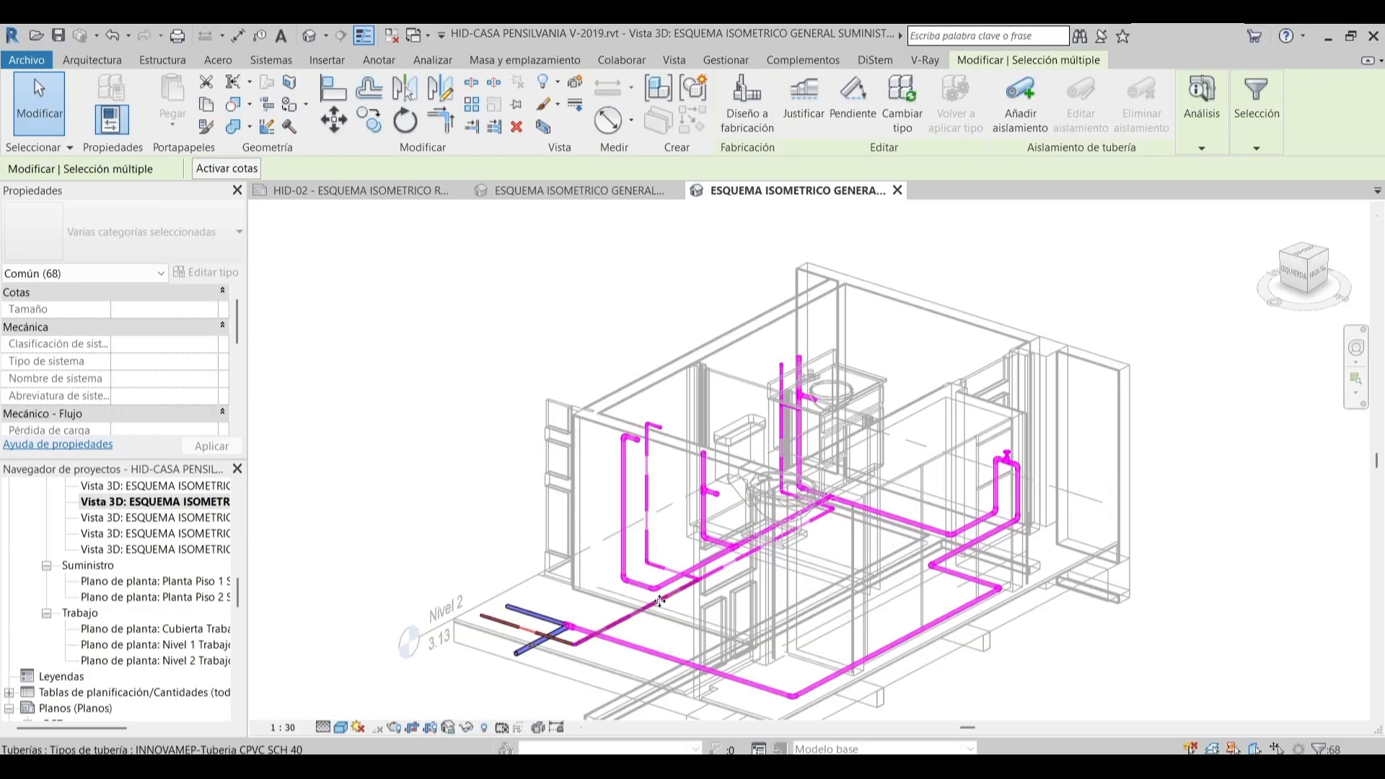
Reveal the hidden elements, unhide the section box in the view, and leave the reveal mode
left_click(484, 727)
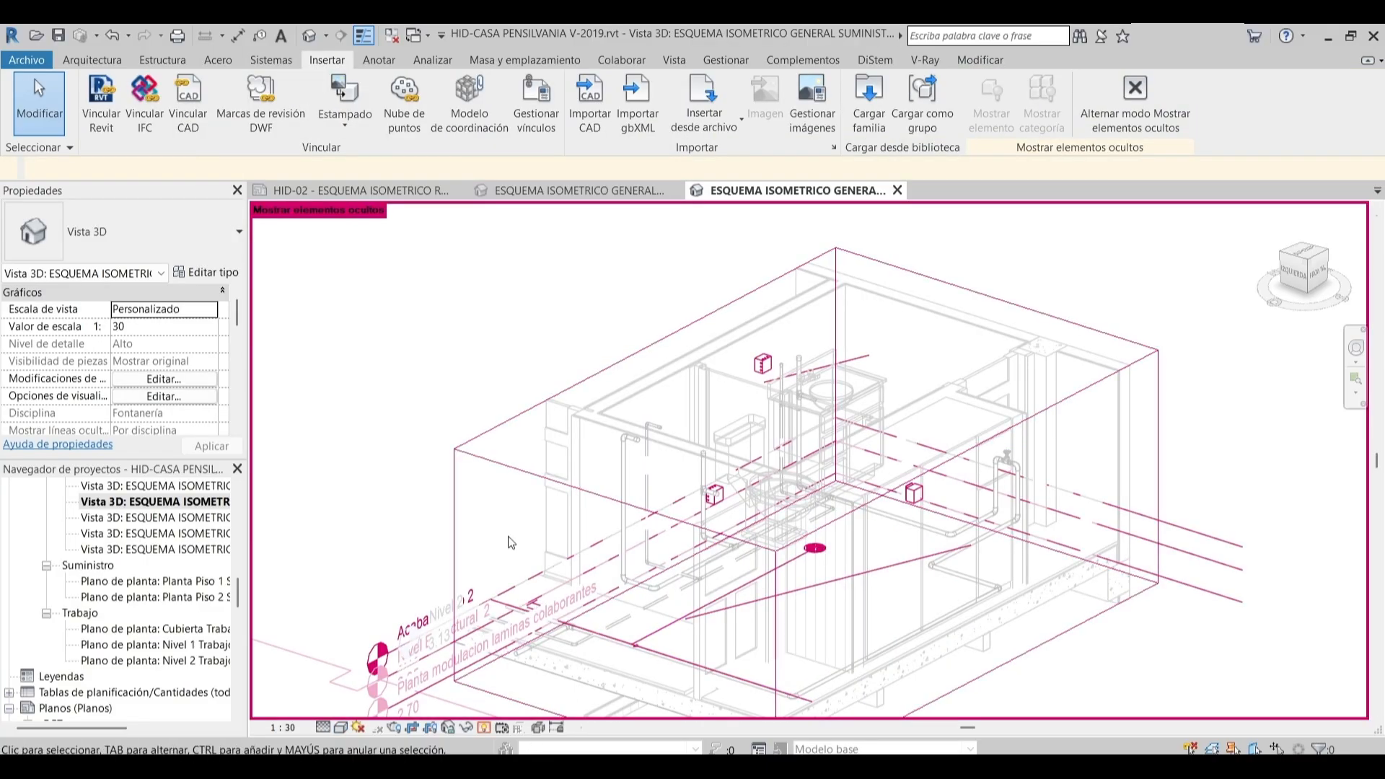
left_click(487, 455)
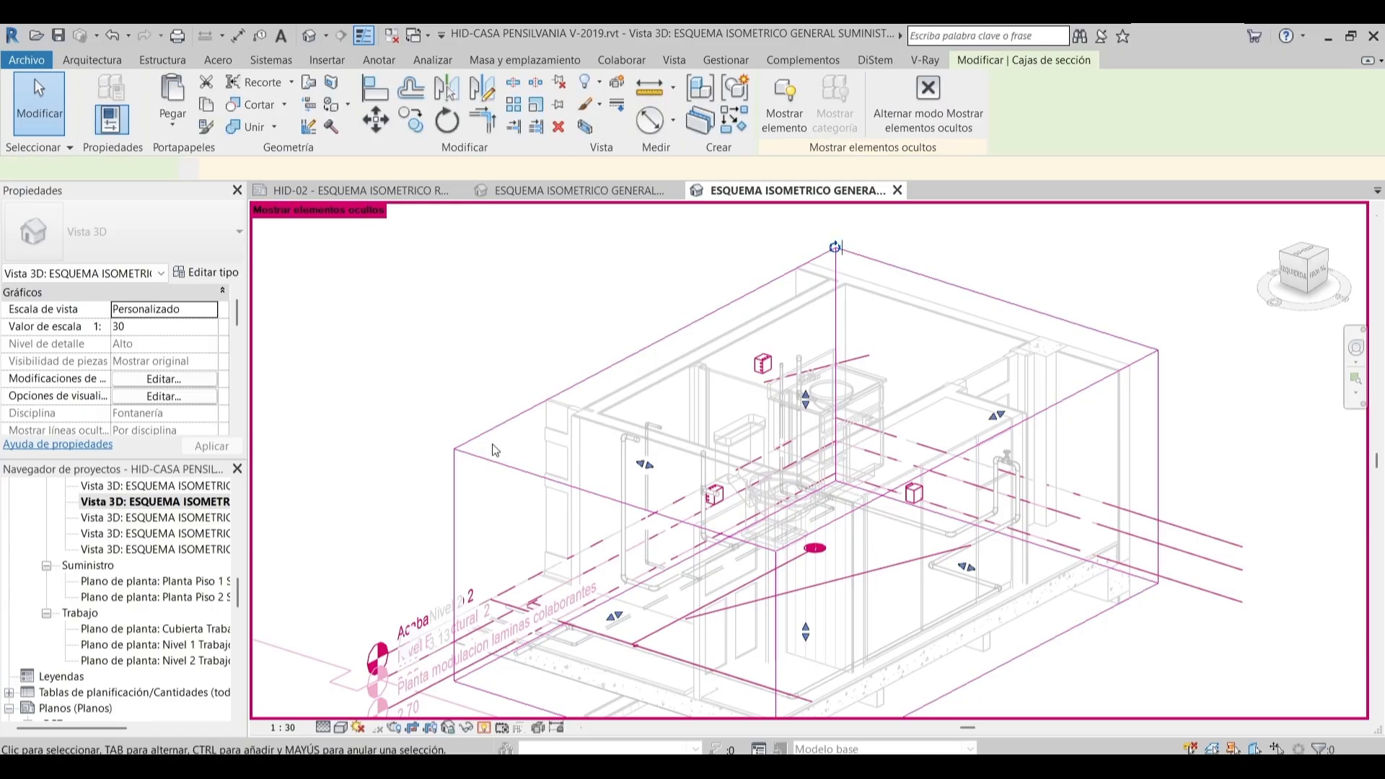
scroll(473, 375, "up", 1)
right_click(473, 375)
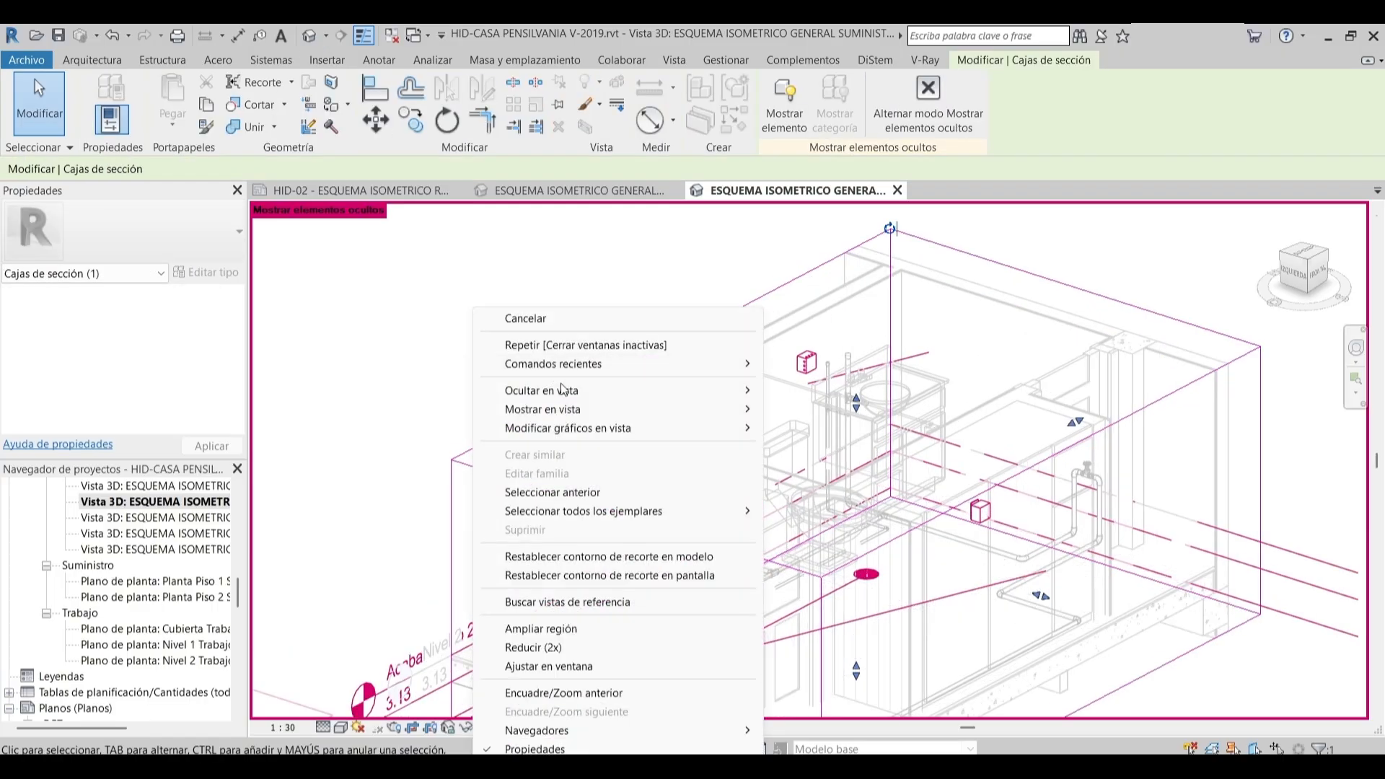
mouse_move(604, 413)
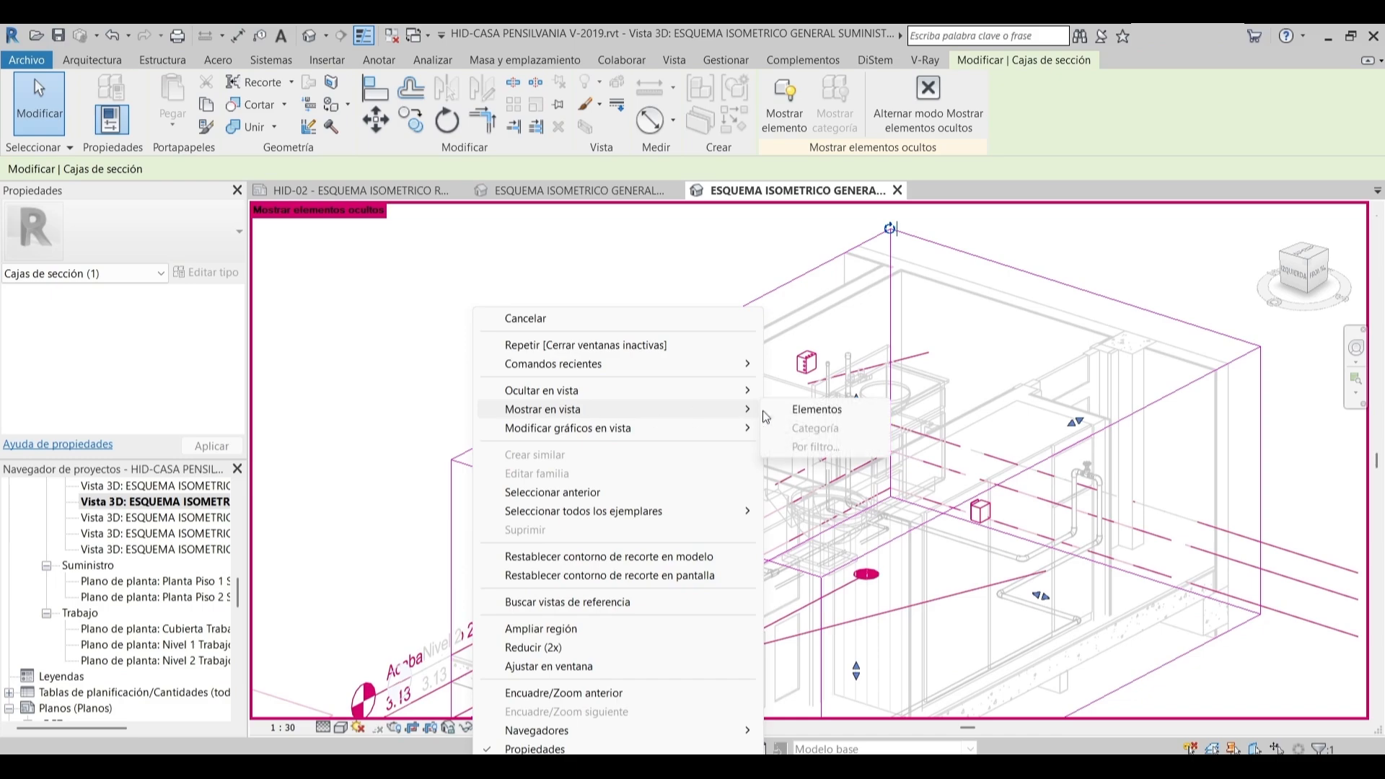
left_click(788, 411)
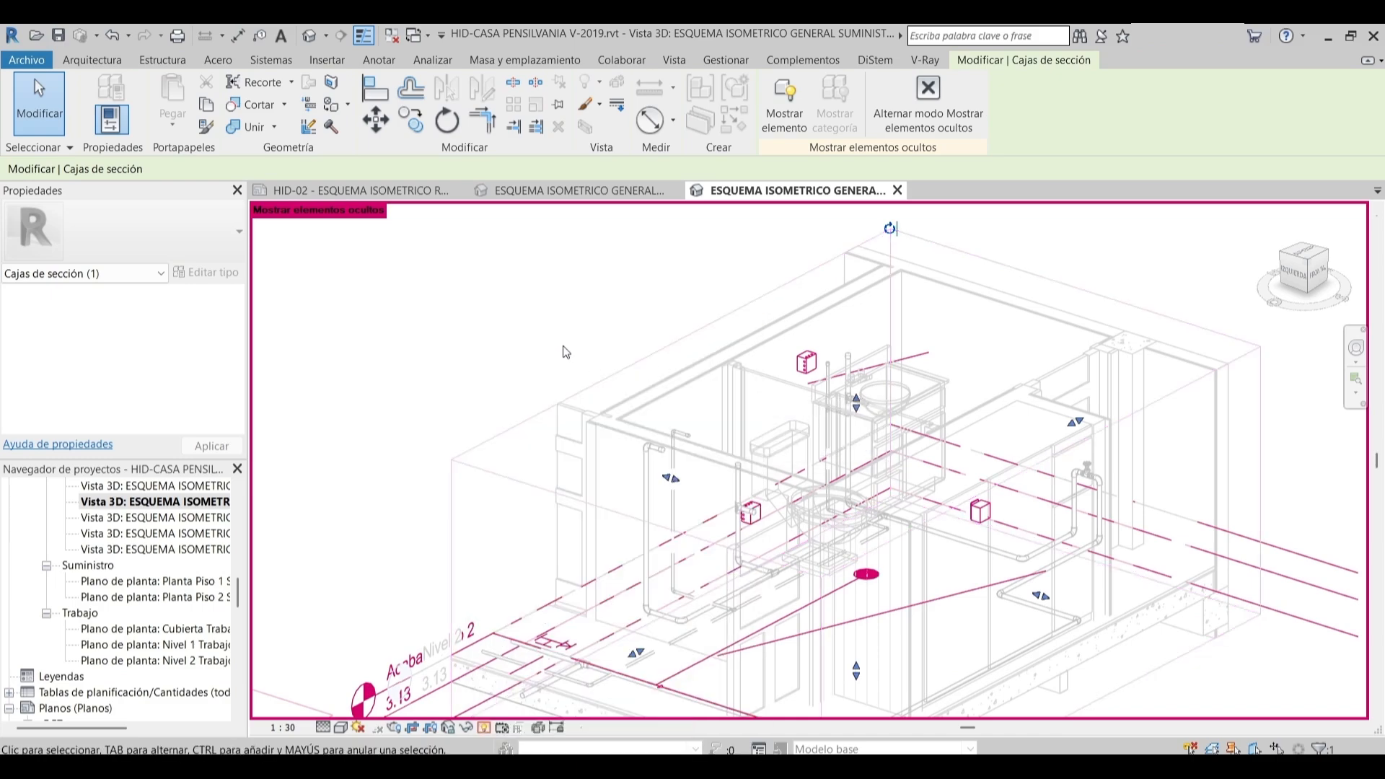
left_click(561, 344)
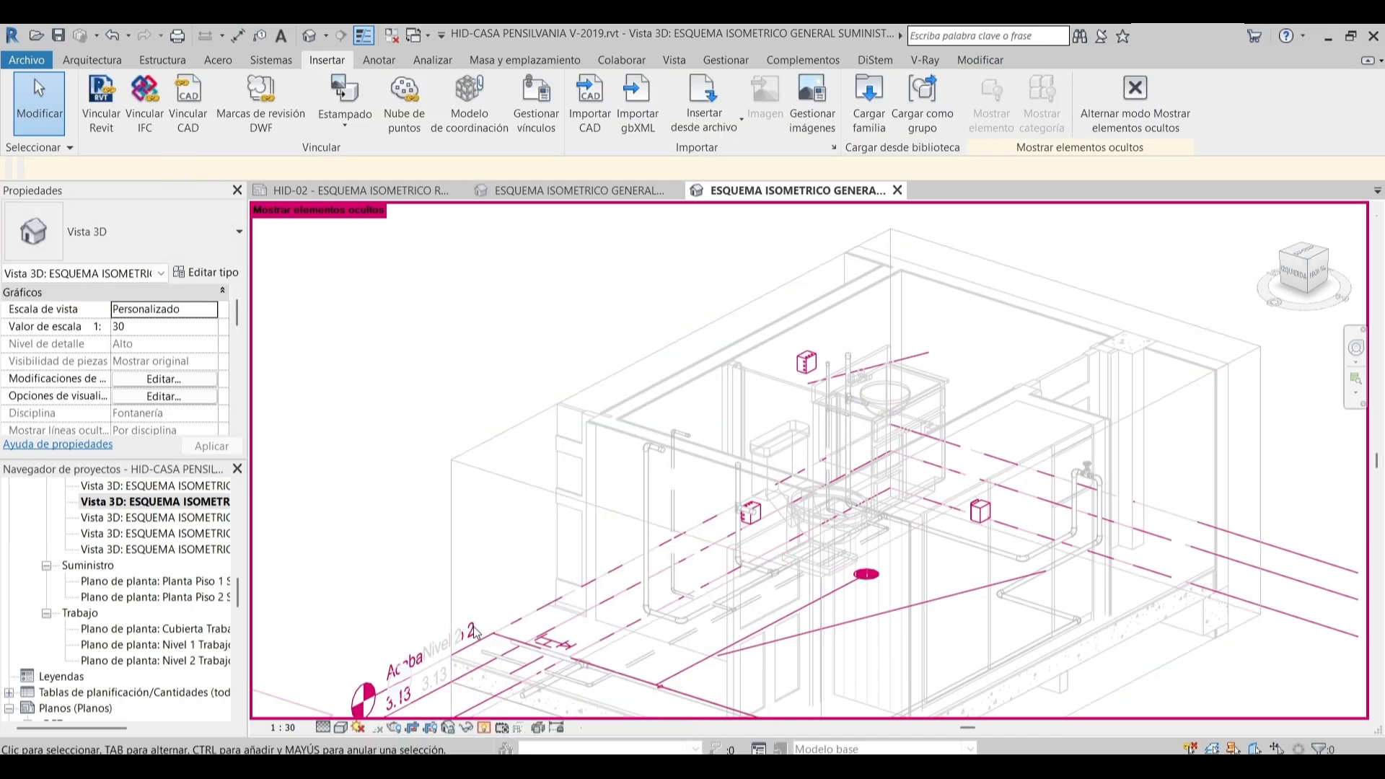
left_click(483, 726)
scroll(696, 352, "down", 2)
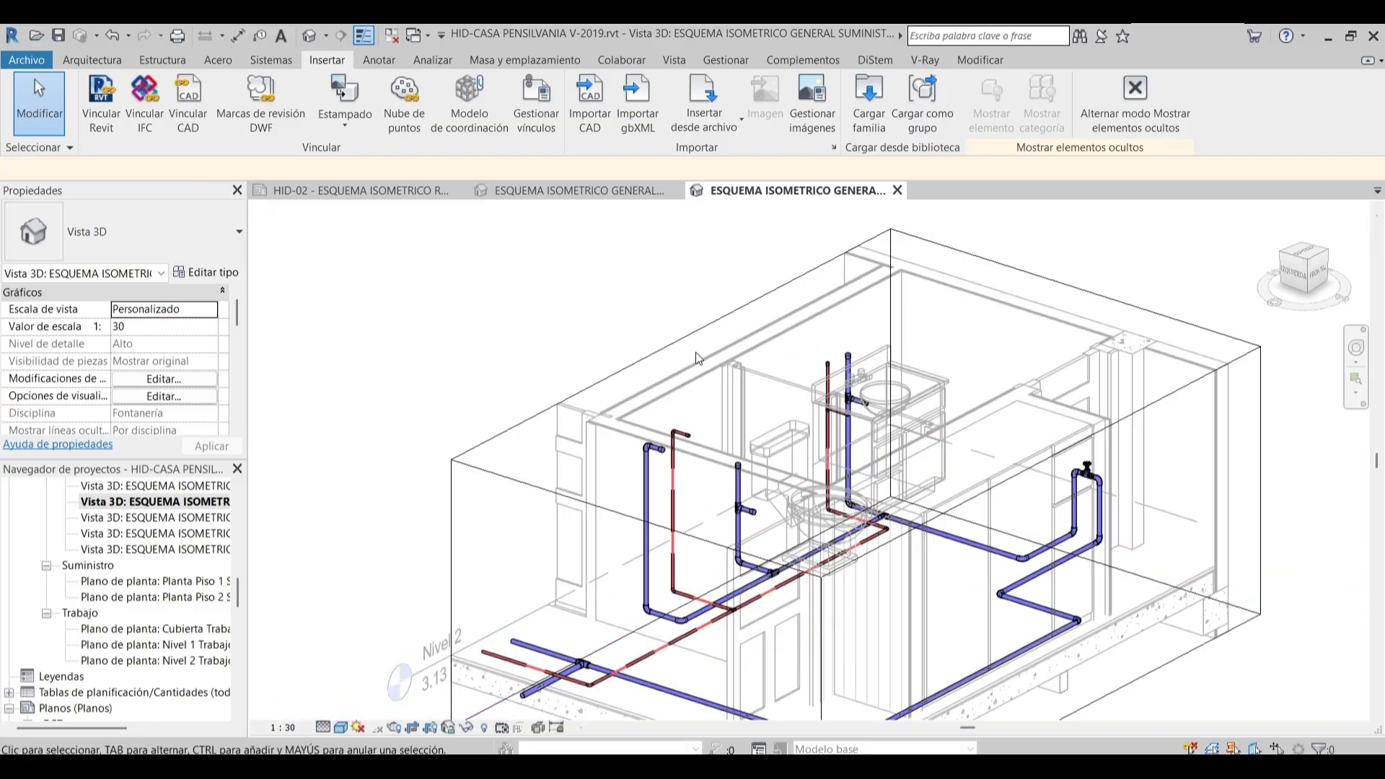
In a front orientation, raise the lower face of the section box to just beneath the Nivel 2 floor slab
middle_click_drag(695, 369, 806, 427, "shift")
scroll(869, 445, "up", 2)
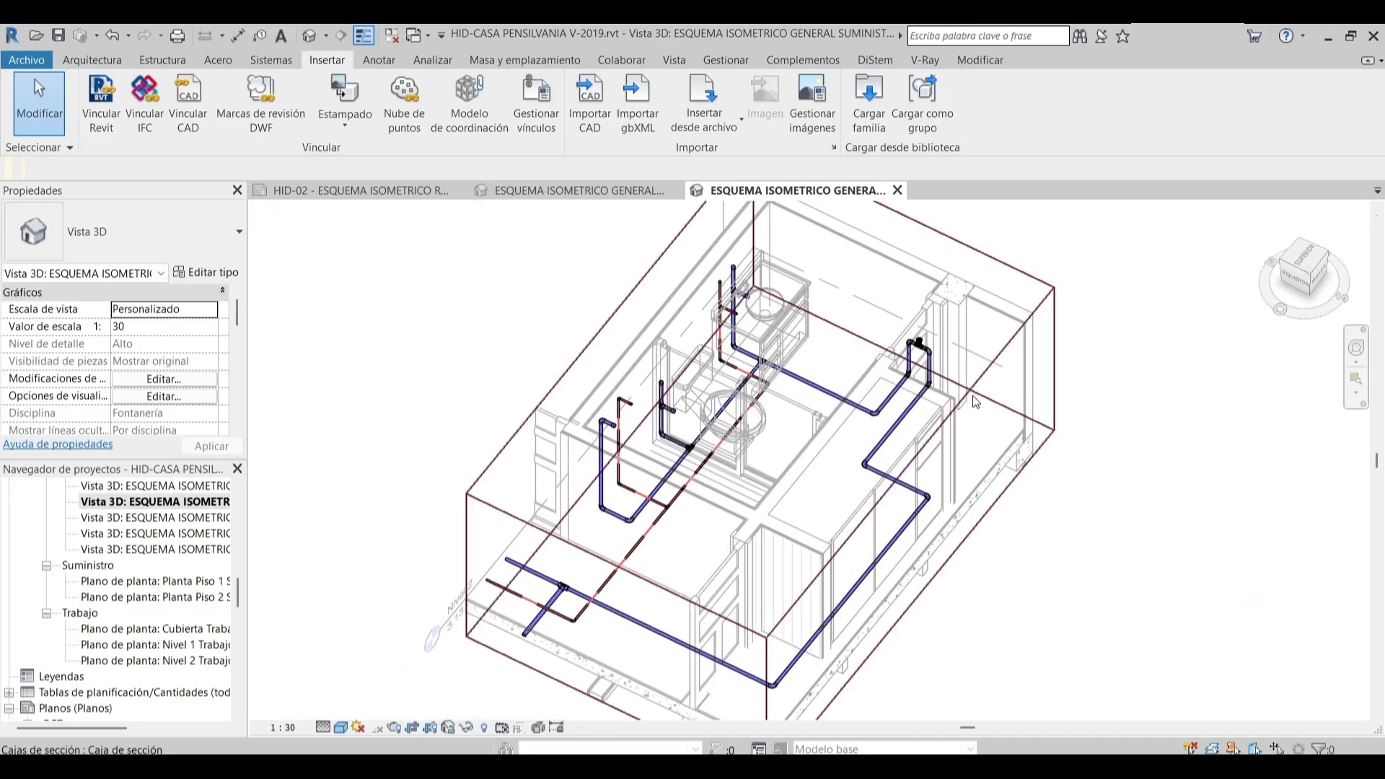
left_click(976, 396)
left_click(1323, 283)
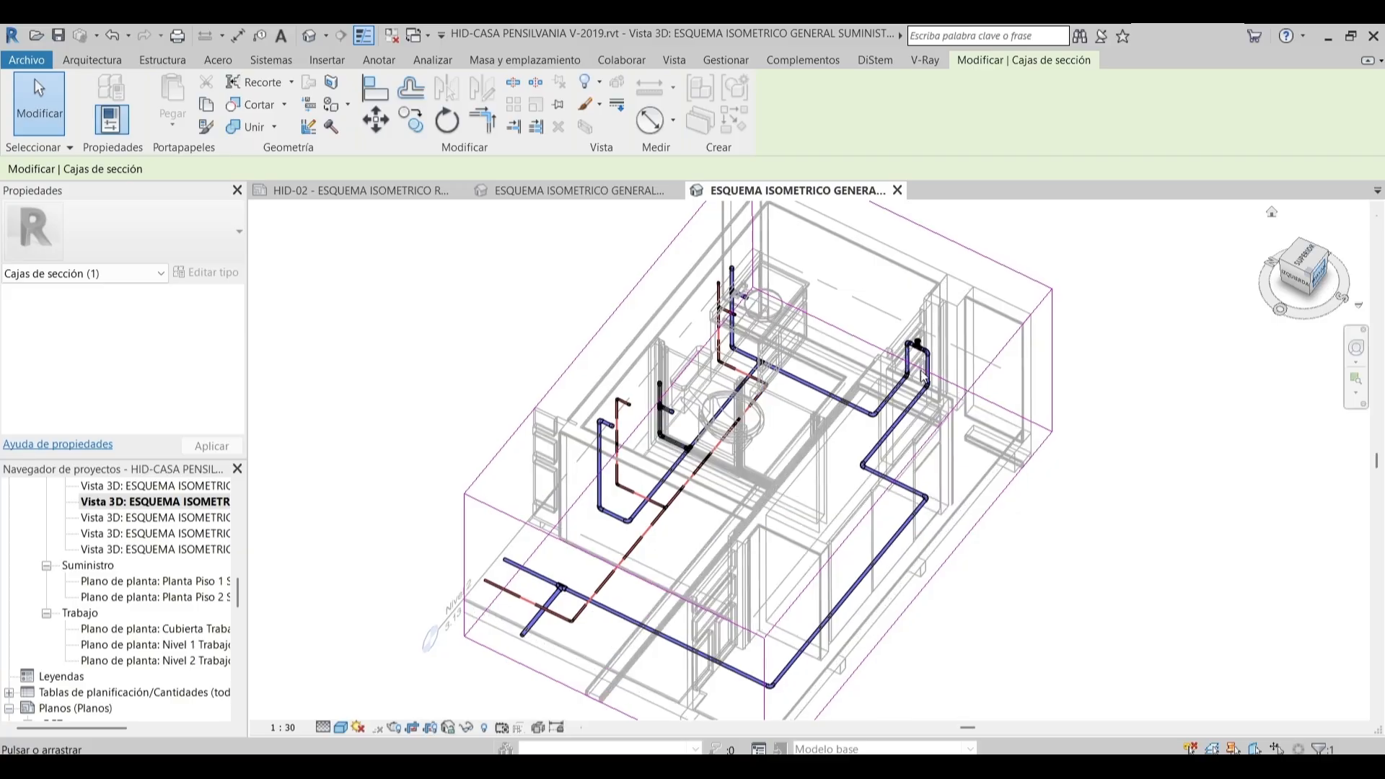
scroll(830, 523, "up", 5)
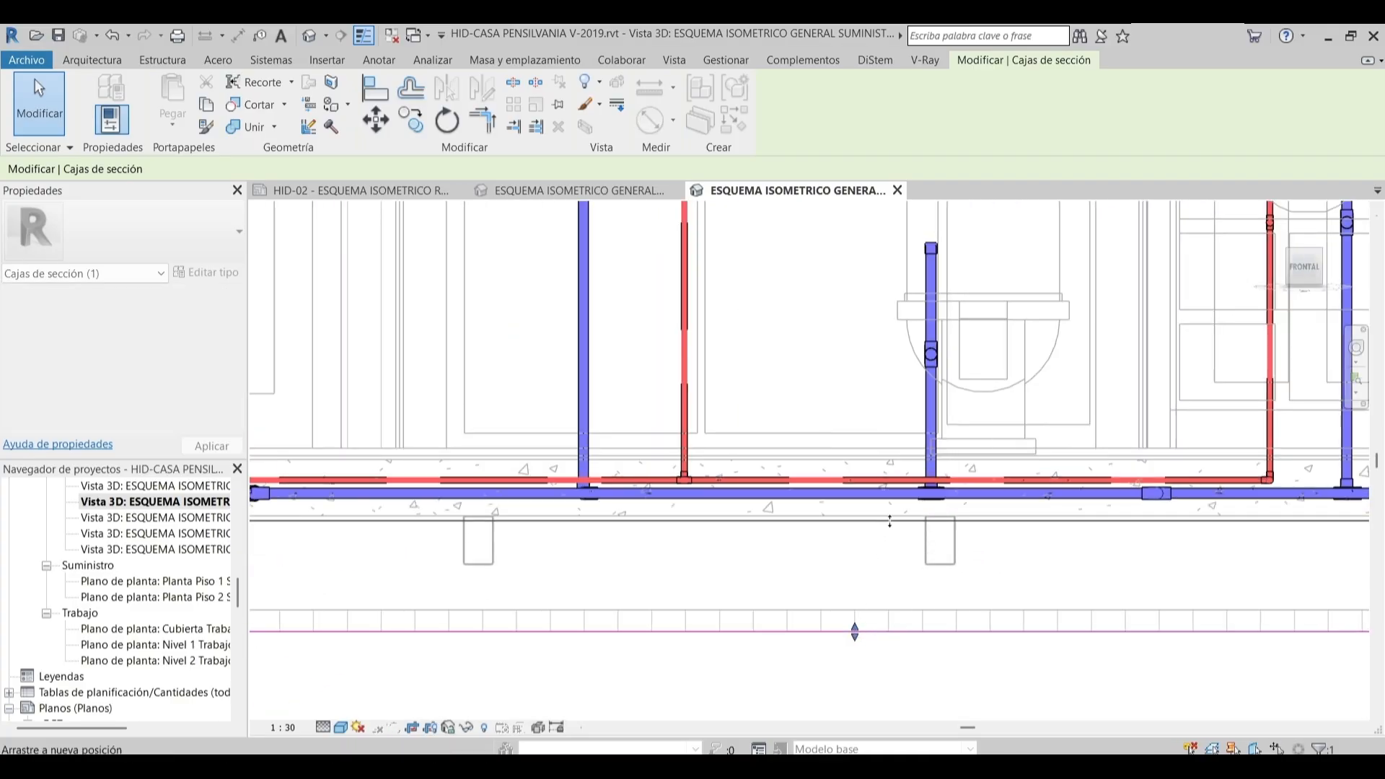
scroll(874, 561, "down", 5)
Move the left face of the section box inward to trim the supply pipes leading into the bathroom
middle_click_drag(874, 561, 894, 635, "shift")
middle_click_drag(778, 577, 757, 580, "shift")
scroll(613, 499, "up", 2)
left_click_drag(614, 499, 785, 427)
middle_click_drag(785, 428, 906, 378, "shift")
scroll(934, 350, "up", 2)
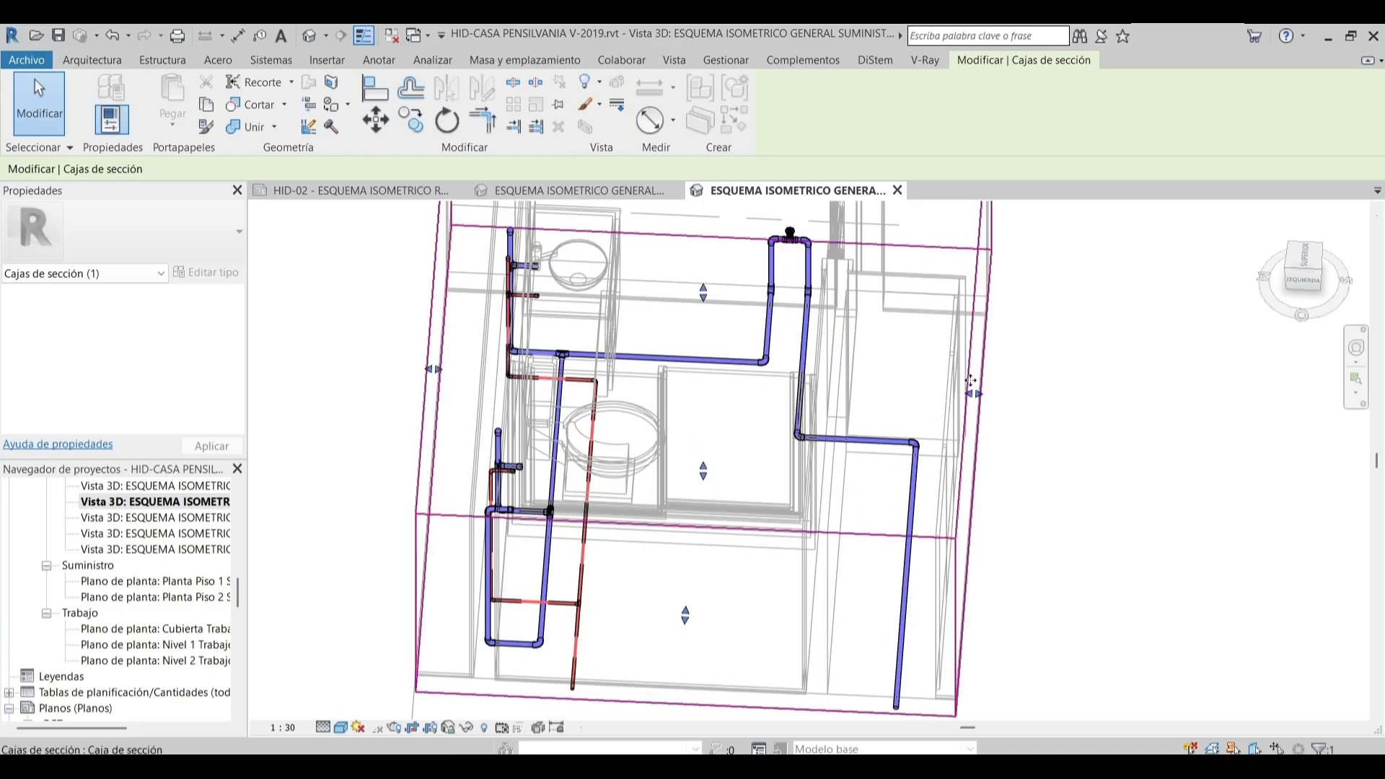
Move the front face of the section box inward close to the valve riser and return the view to an isometric orientation
left_click_drag(973, 393, 812, 400)
middle_click_drag(812, 400, 862, 414, "shift")
left_click(1309, 274)
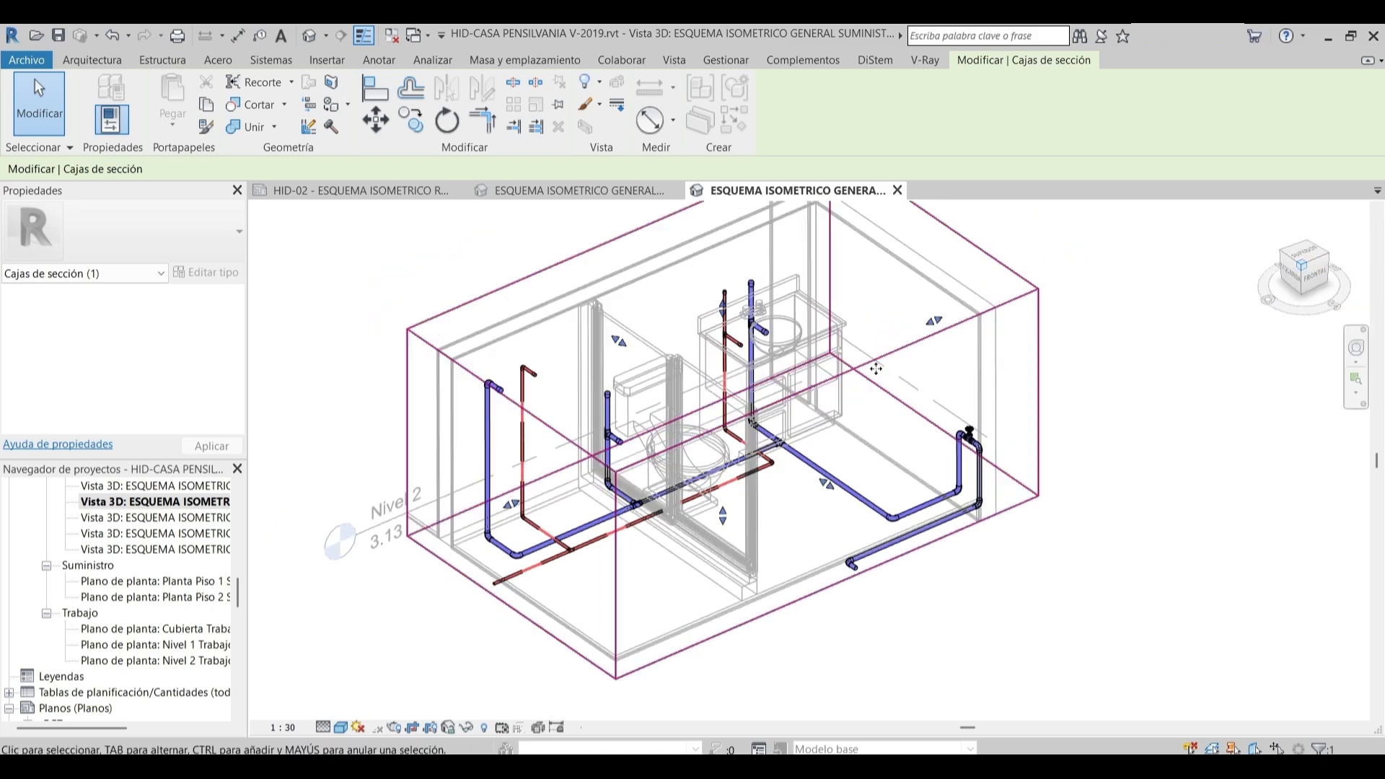
left_click(900, 474)
middle_click_drag(900, 474, 884, 430)
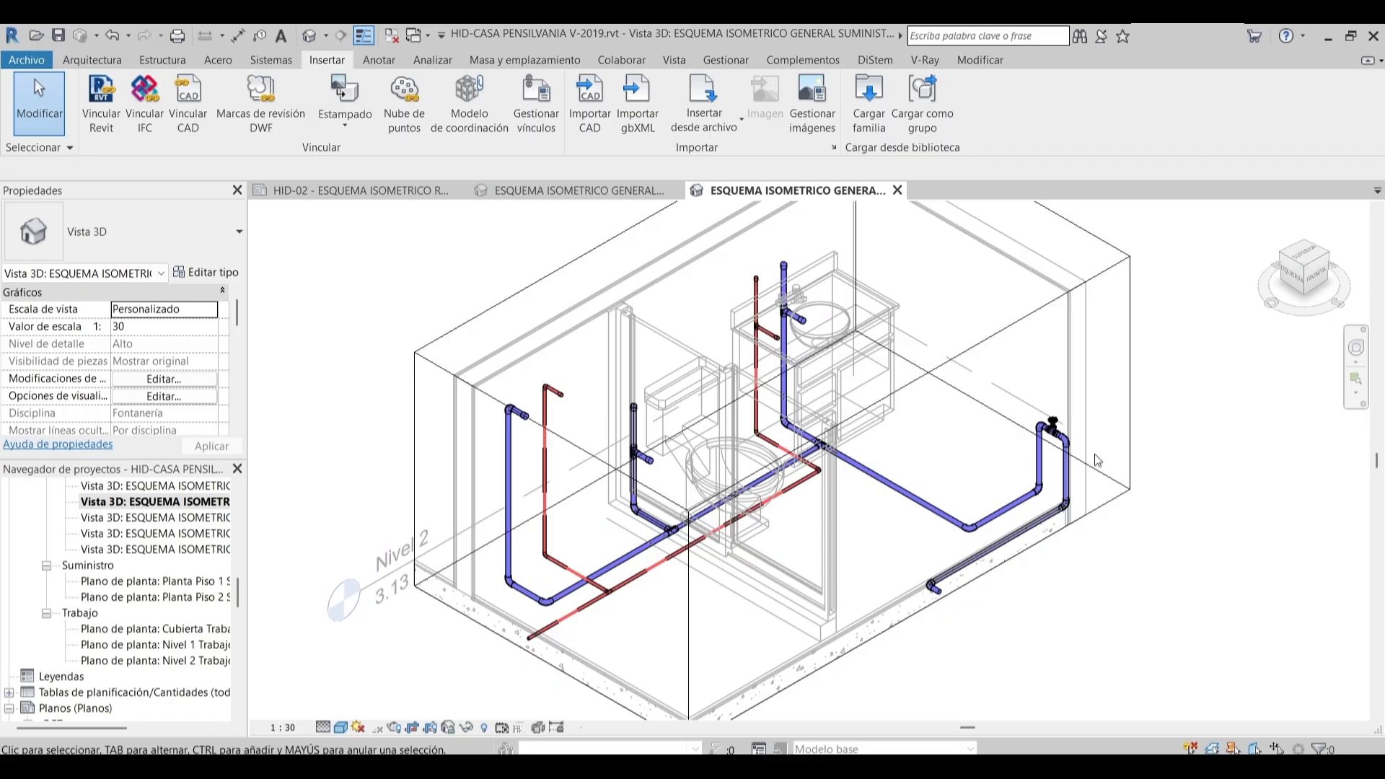
scroll(920, 404, "down", 2)
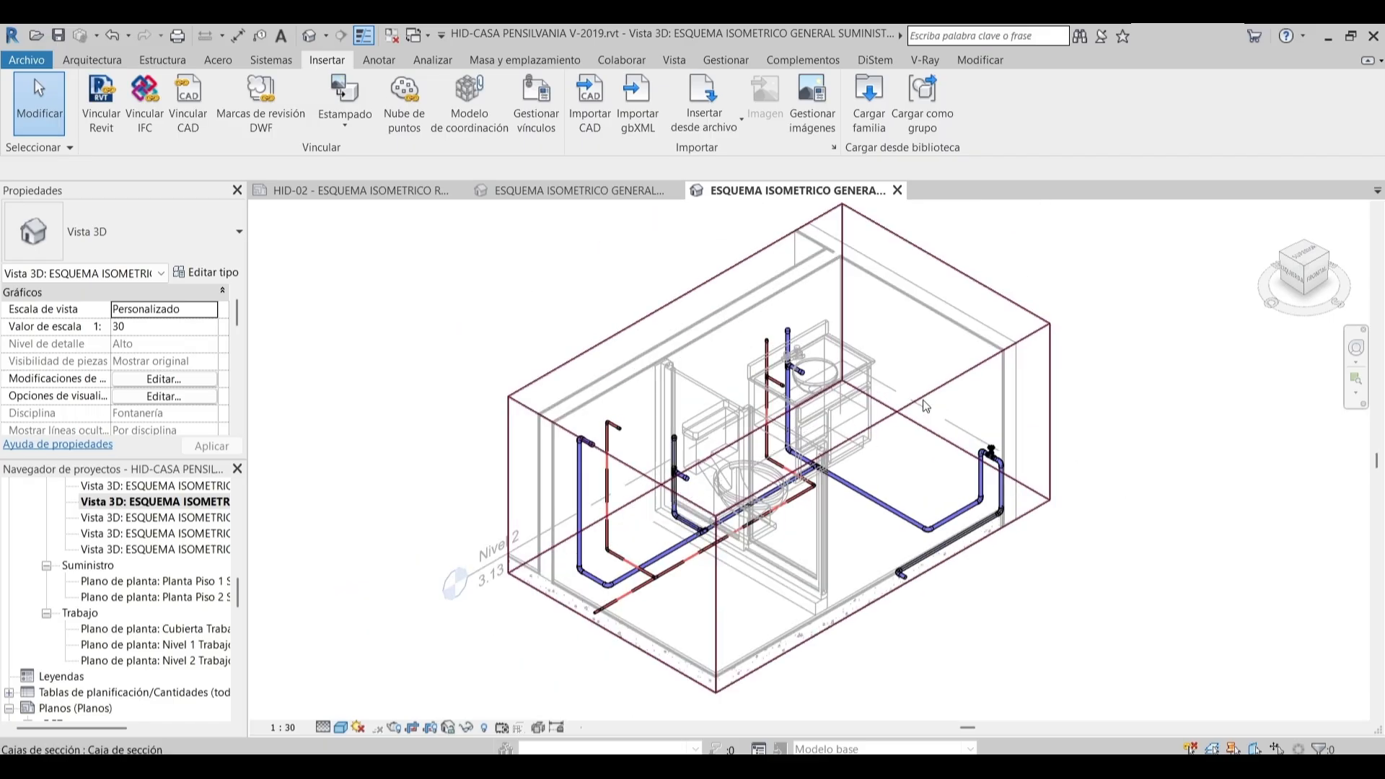
Hide the section box element in the bathroom 3D view
left_click(559, 460)
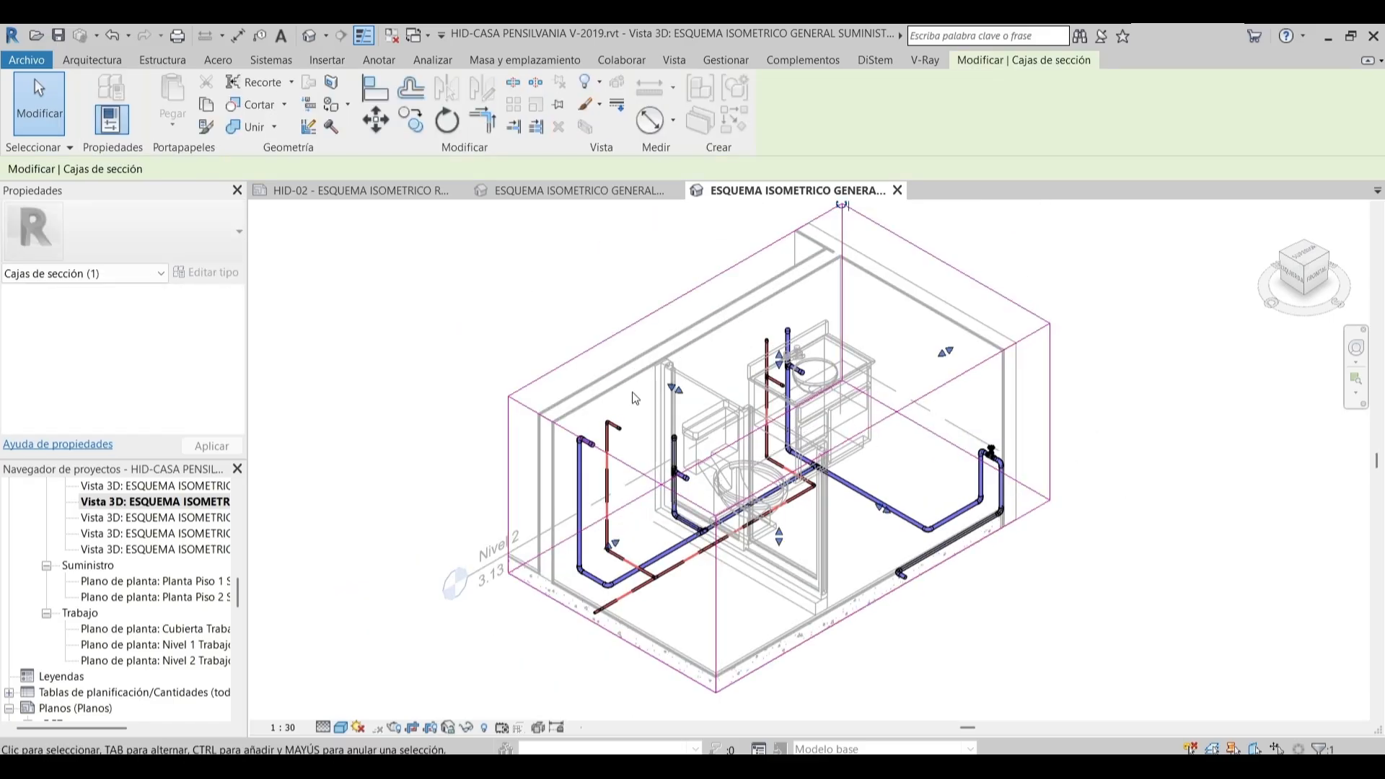
right_click(539, 280)
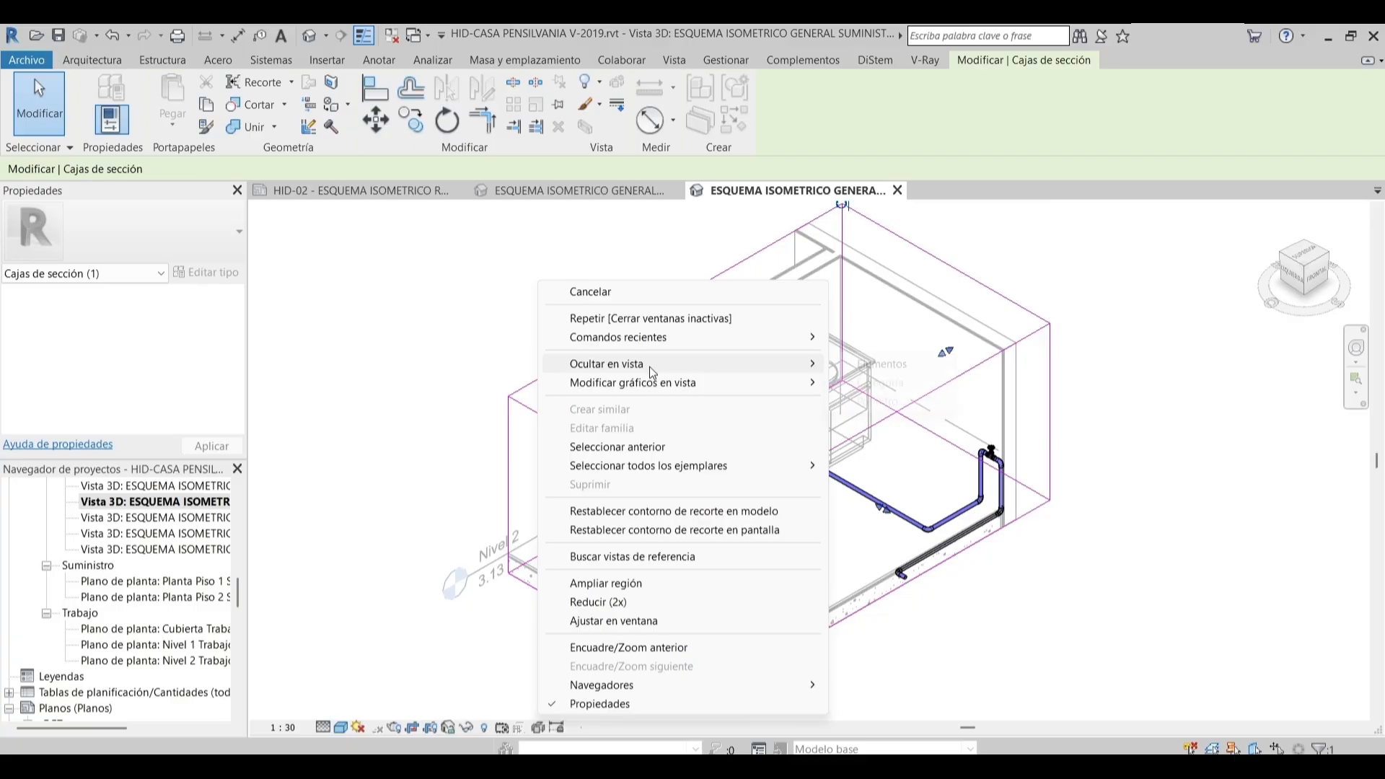
mouse_move(649, 365)
left_click(878, 365)
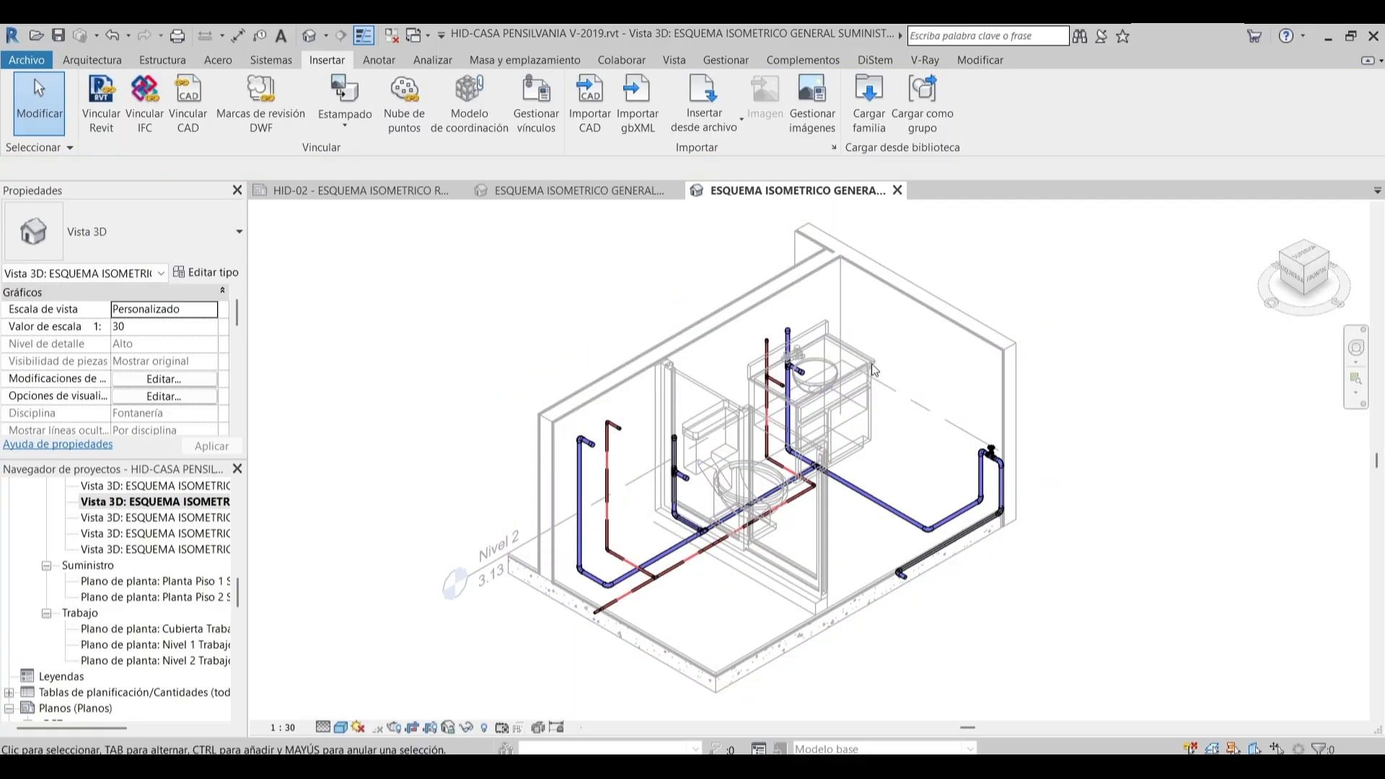
Show the view's crop region and pull its upper and lower edges in close to the bathroom model
left_click(447, 727)
scroll(618, 433, "down", 4)
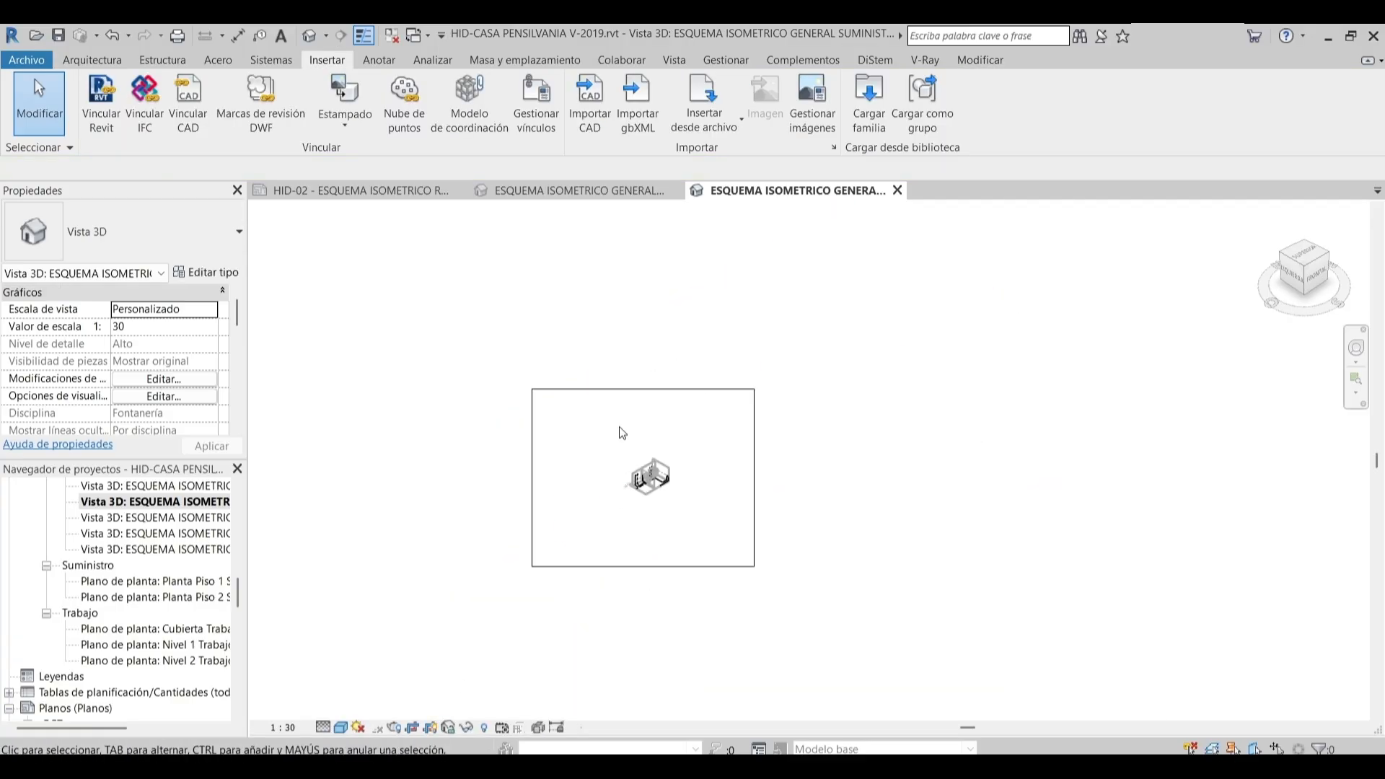
left_click(673, 356)
left_click_drag(666, 356, 679, 492)
scroll(679, 505, "up", 3)
middle_click_drag(708, 534, 708, 365)
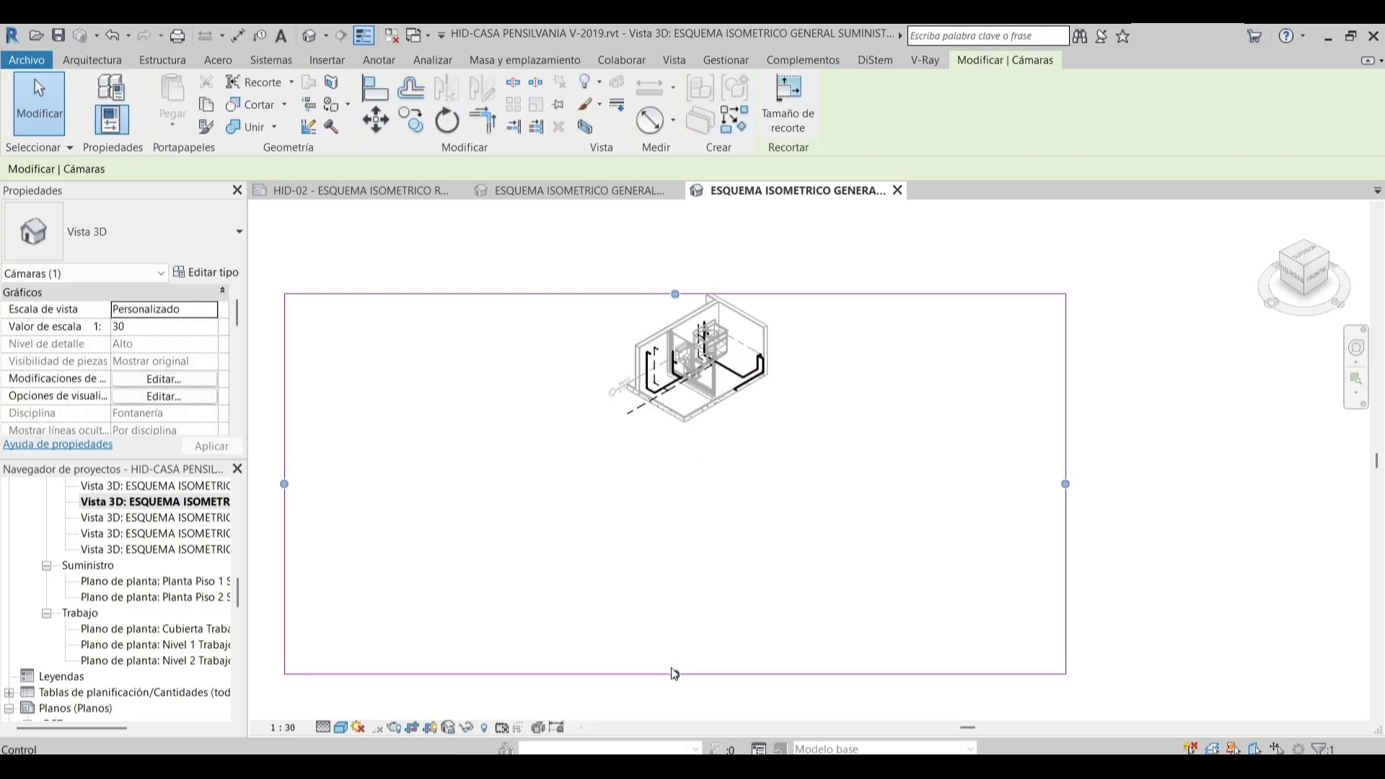
left_click_drag(675, 674, 675, 430)
Pull the left and right edges of the crop region in close to the bathroom and fine-tune its upper edge
left_click_drag(573, 366, 621, 361)
scroll(914, 372, "up", 2)
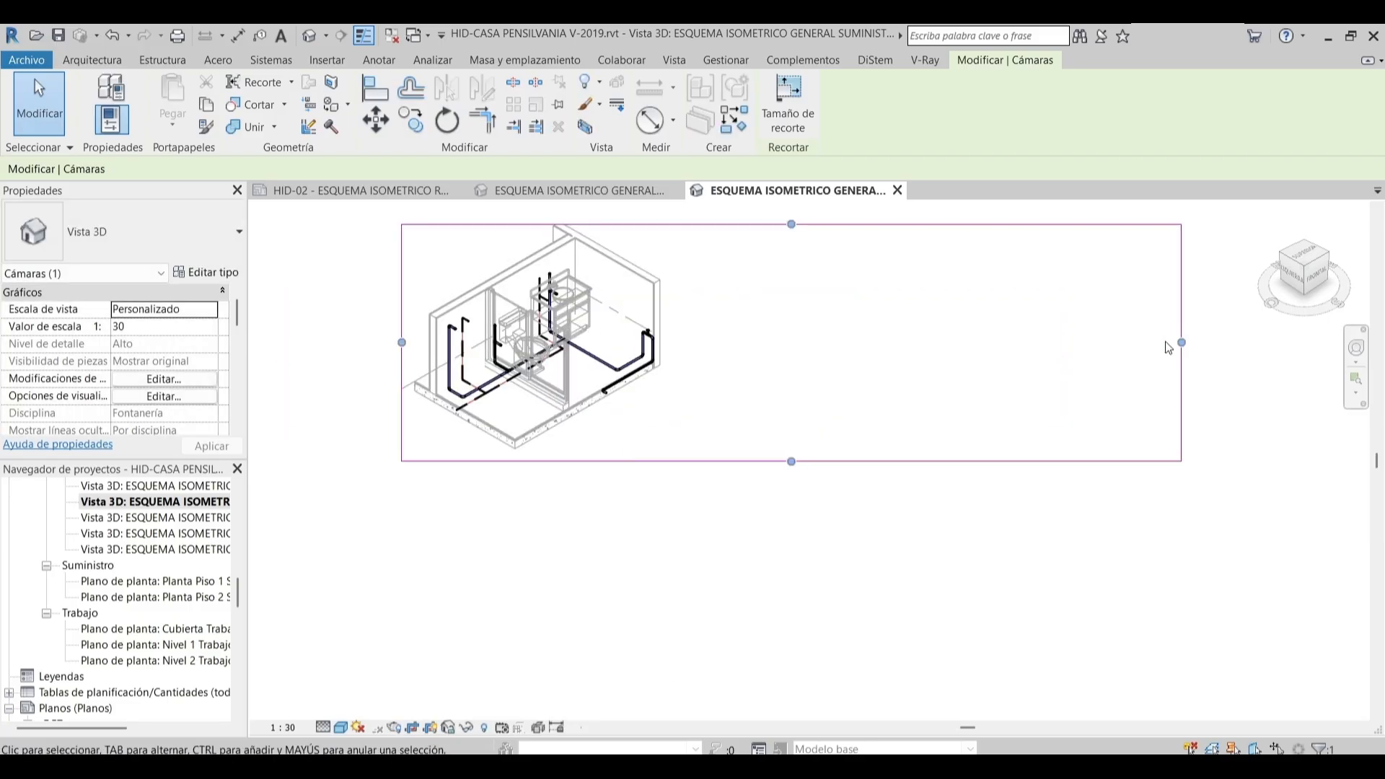
left_click_drag(1180, 342, 666, 329)
scroll(519, 237, "up", 3)
middle_click_drag(518, 237, 532, 305)
left_click_drag(565, 277, 566, 293)
left_click(624, 260)
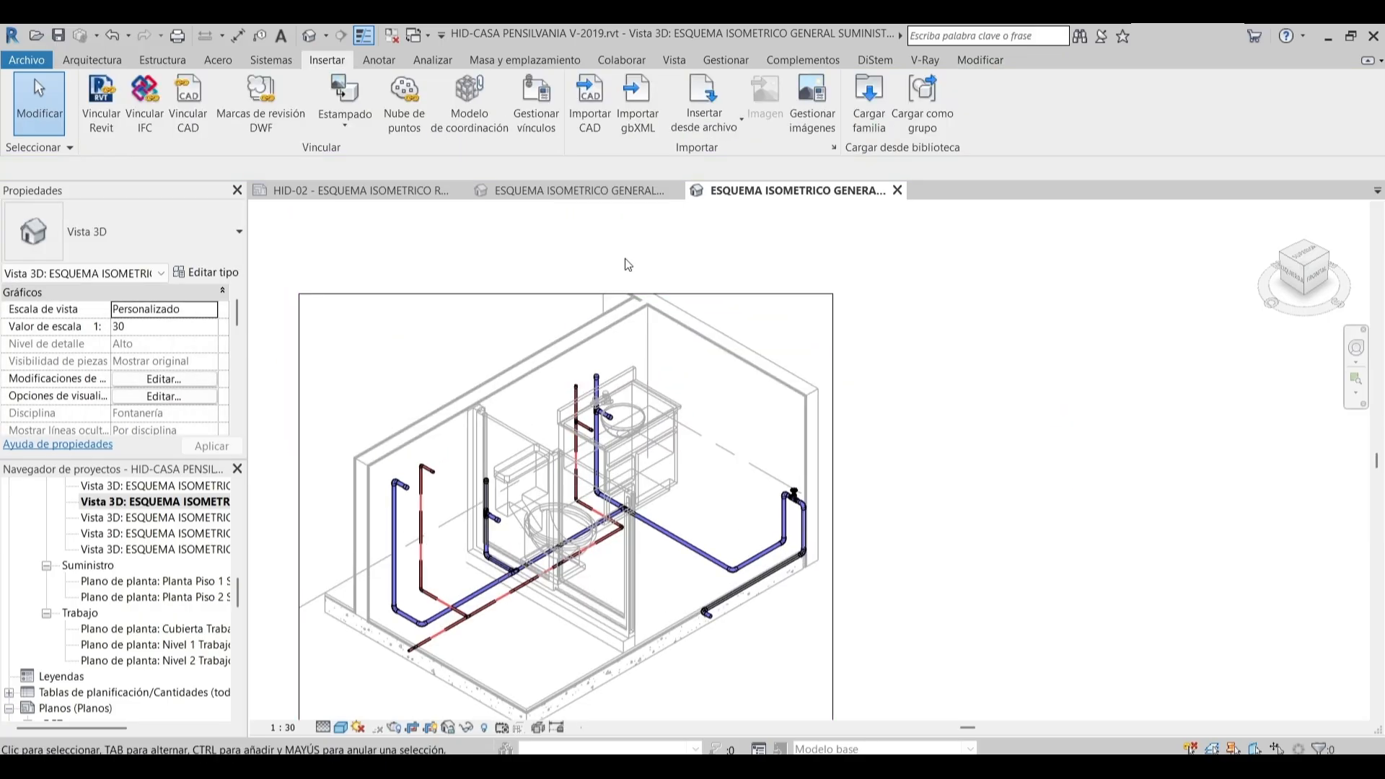
middle_click(624, 259)
middle_click(624, 259)
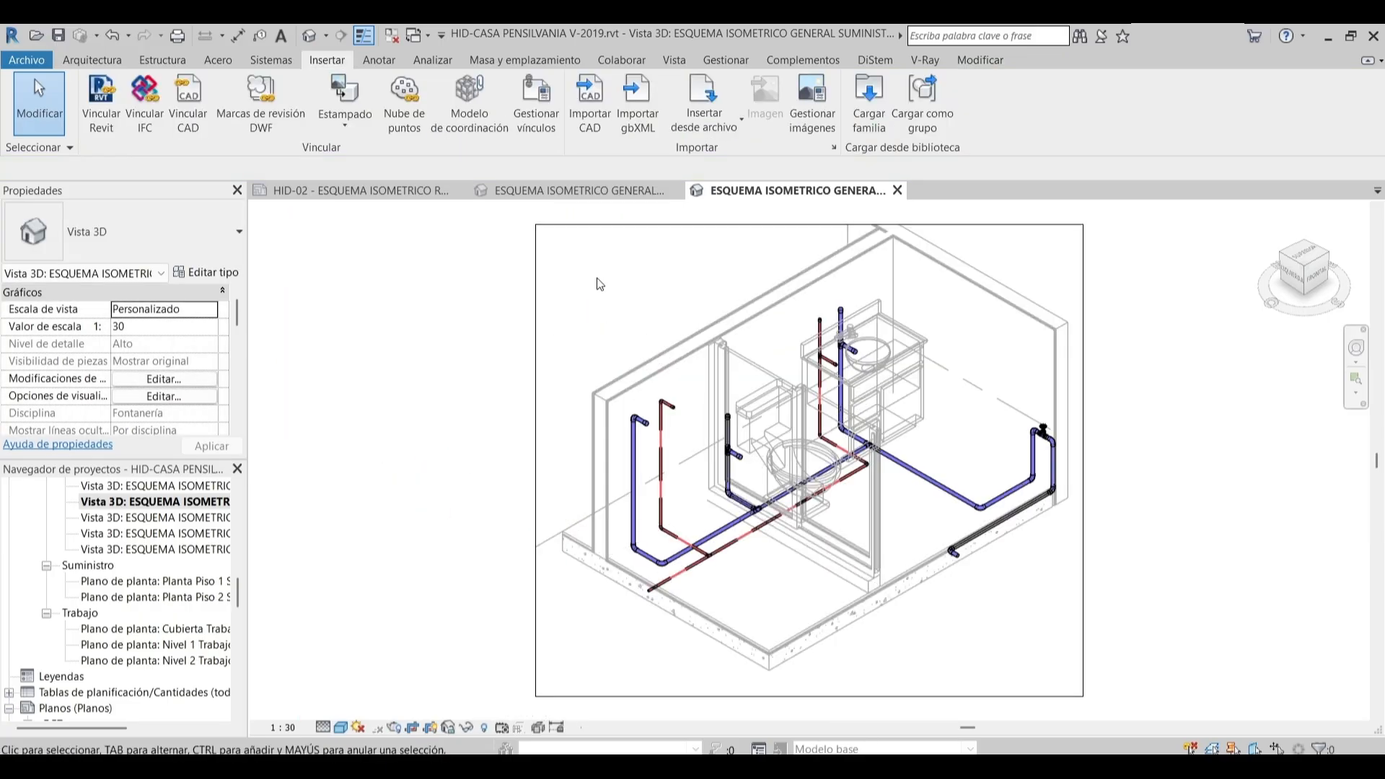
Save the 3D view's new orientation as locked and hide the crop region
left_click(449, 728)
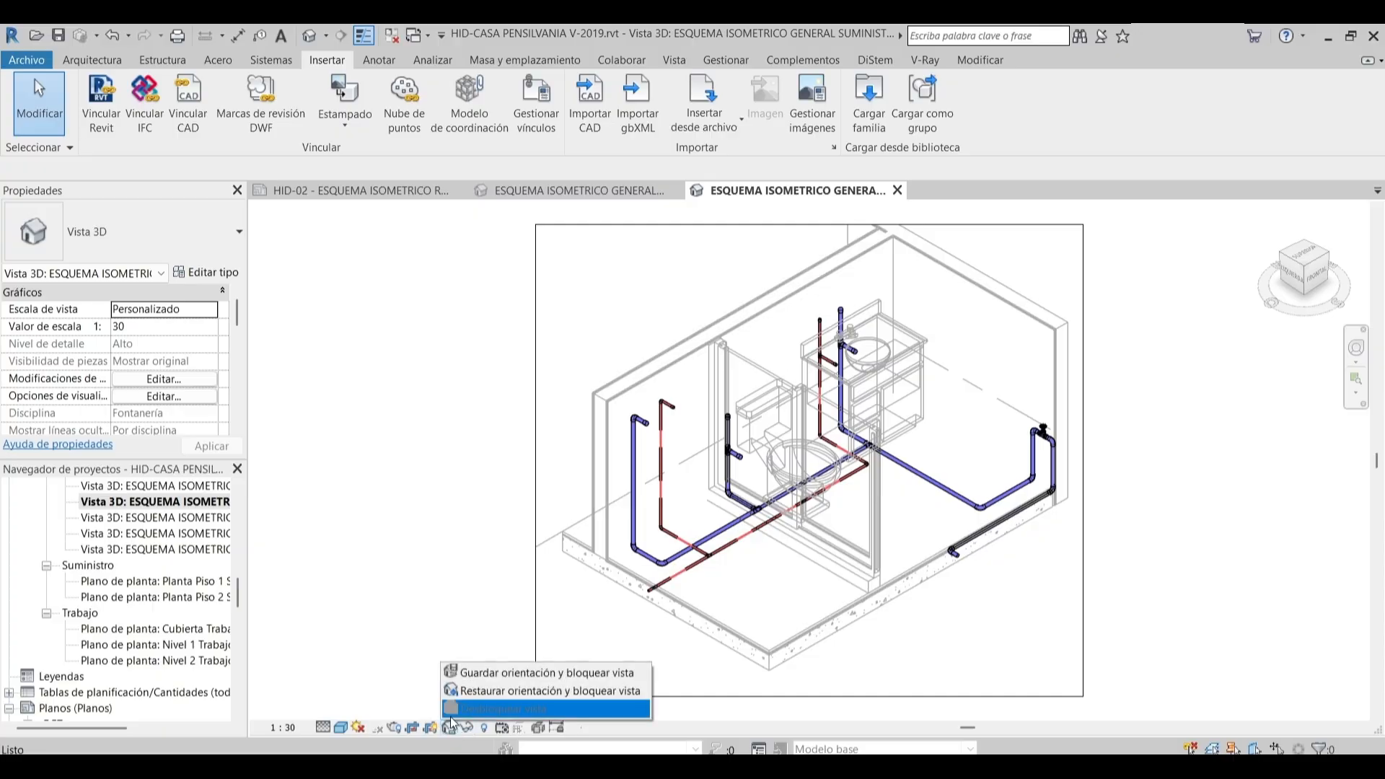
left_click(500, 674)
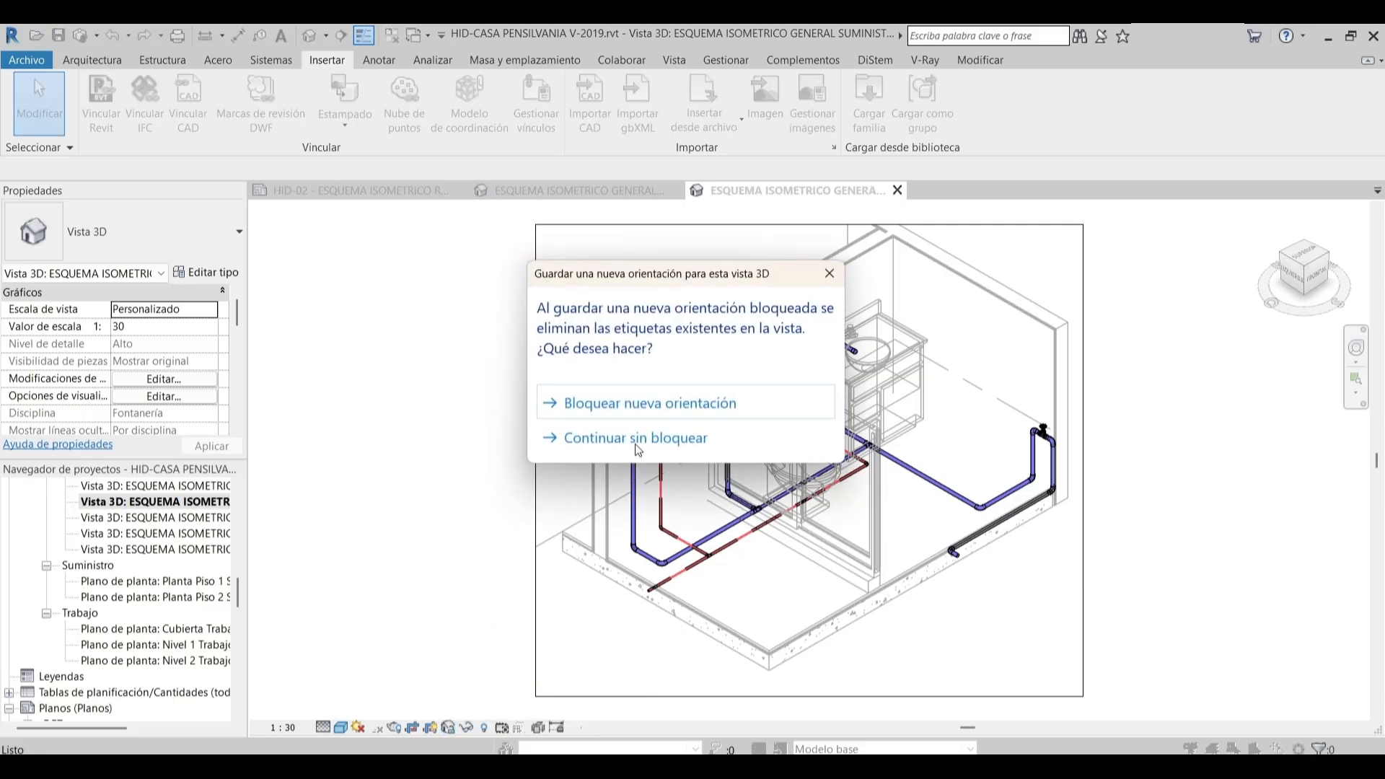
left_click(634, 408)
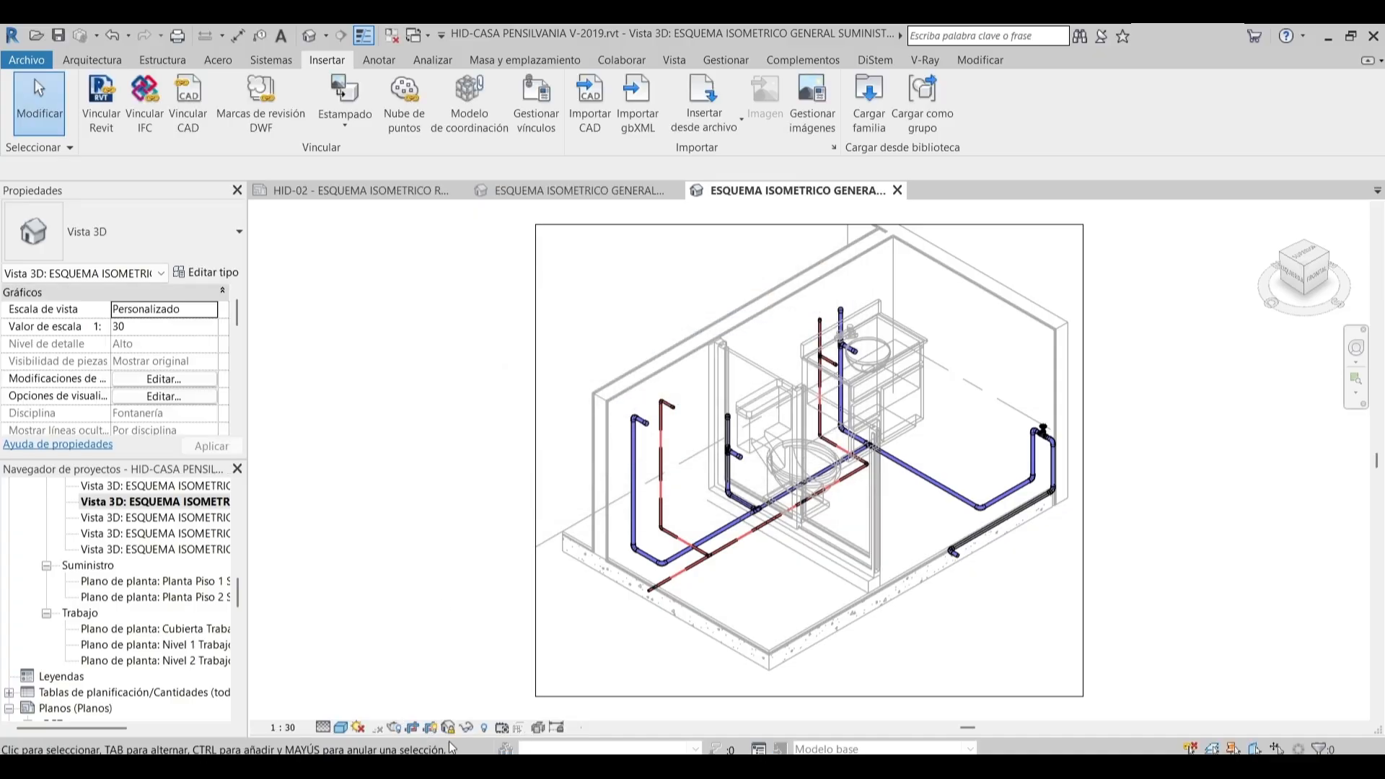
left_click(431, 727)
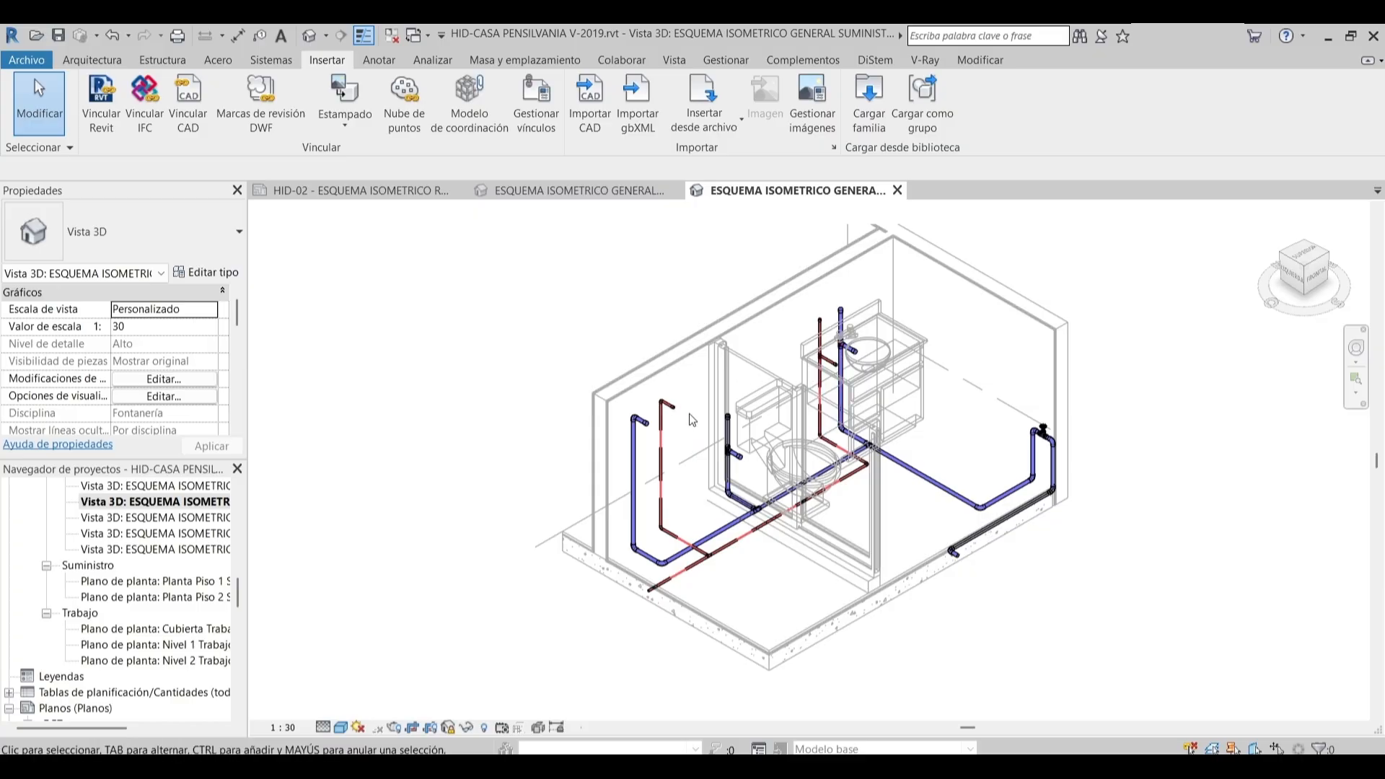
Extend the crop region's left edge outward to include the Nivel 2 level marker, leaving the crop region hidden
left_click(585, 556)
middle_click_drag(596, 560, 620, 542)
left_click(563, 413)
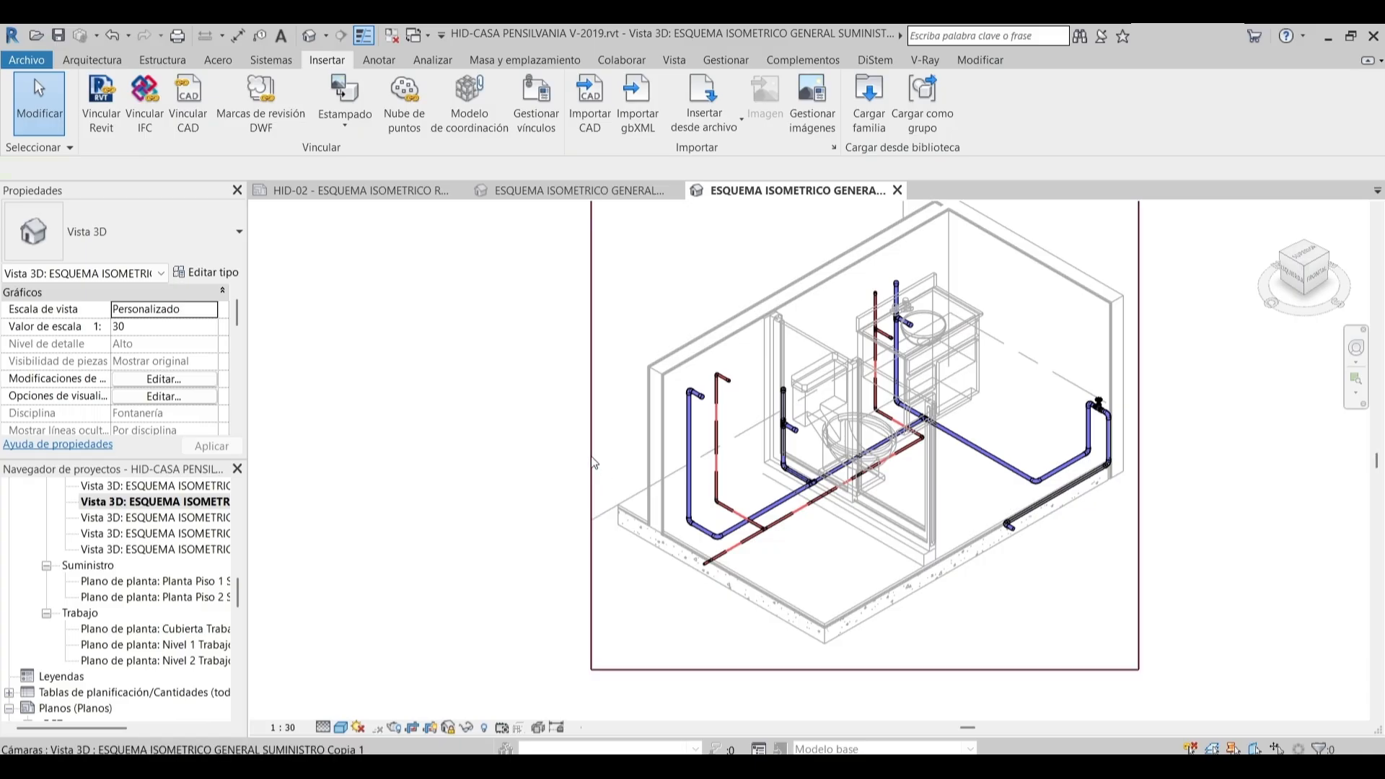
left_click(592, 432)
left_click_drag(592, 433, 540, 433)
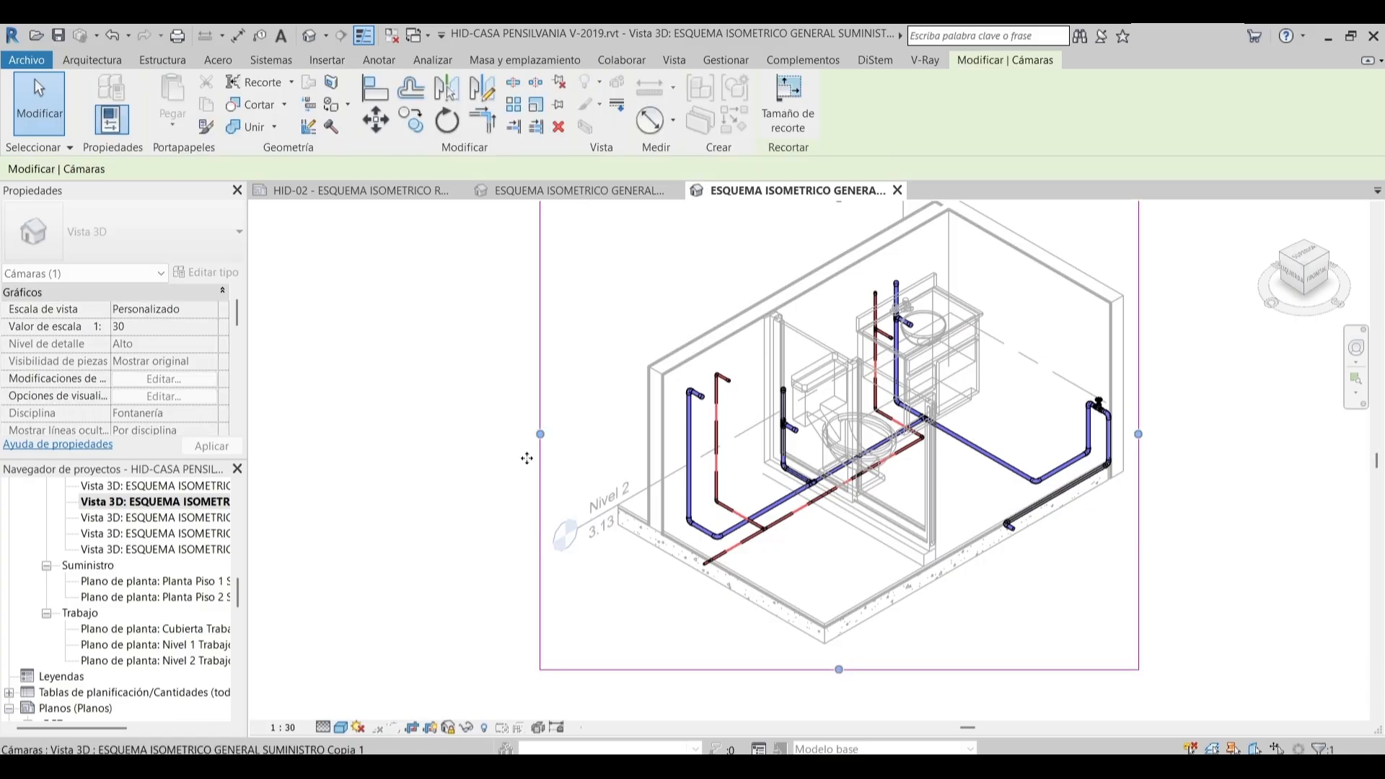
left_click(431, 728)
middle_click_drag(522, 456, 453, 494)
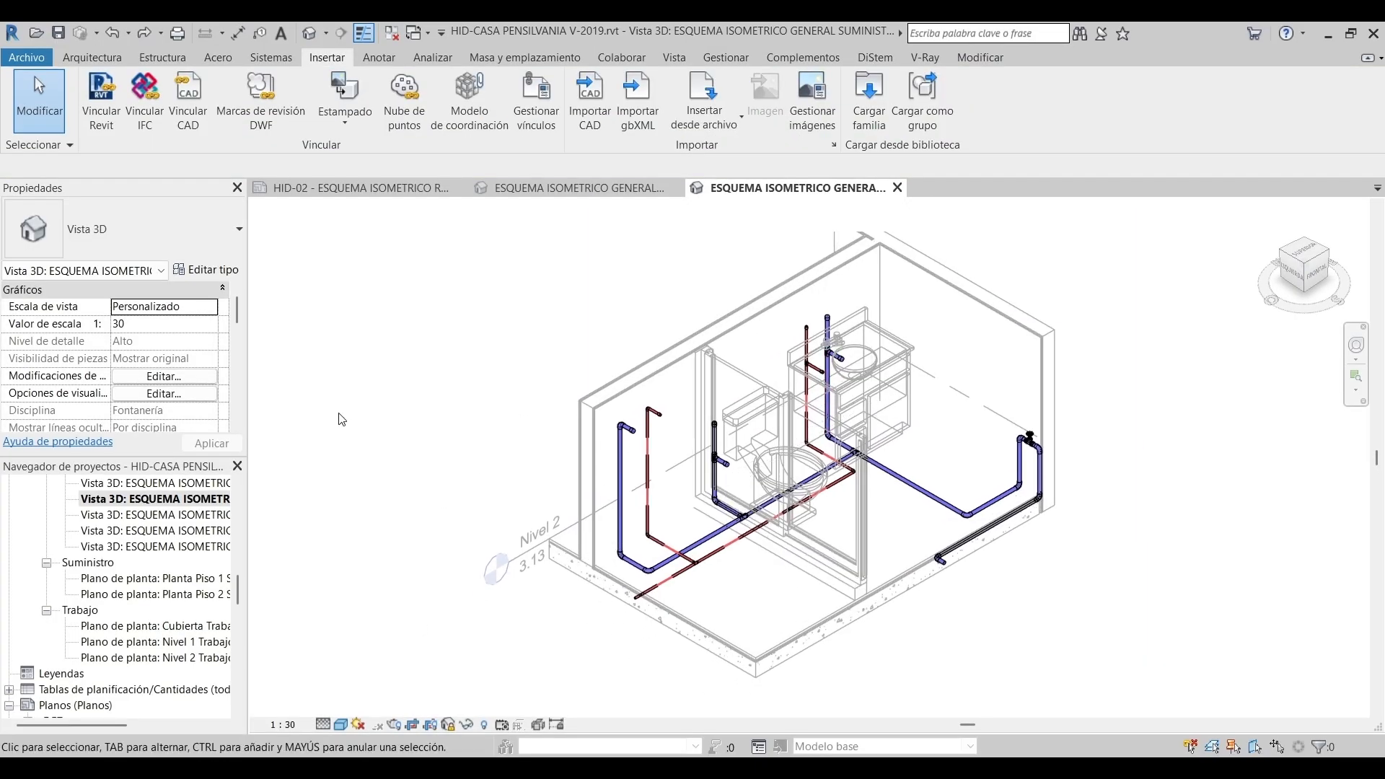
Duplicate the view template HS-Plantilla Isometrico Suministro as "HS-Plantilla Isometrico Detalles Suministro"
scroll(204, 358, "down", 8)
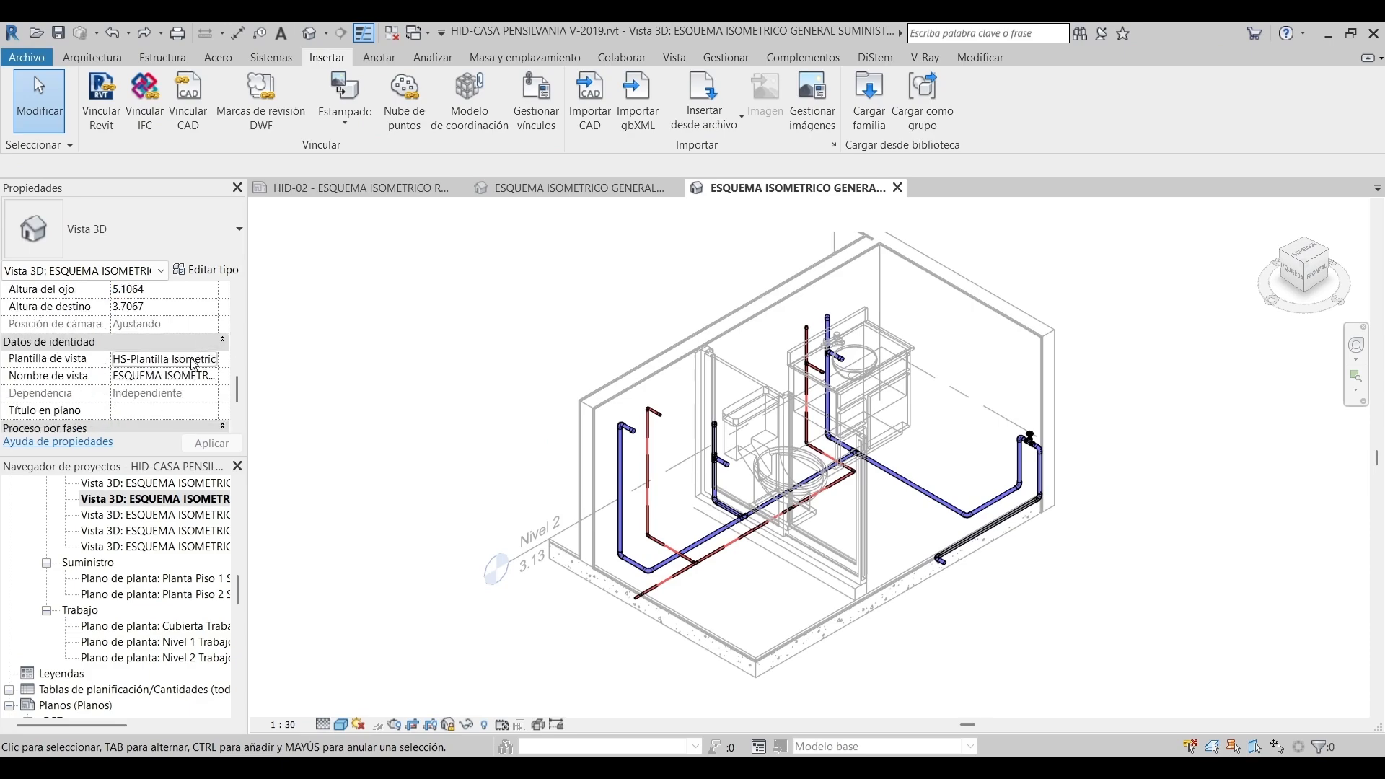
left_click(194, 364)
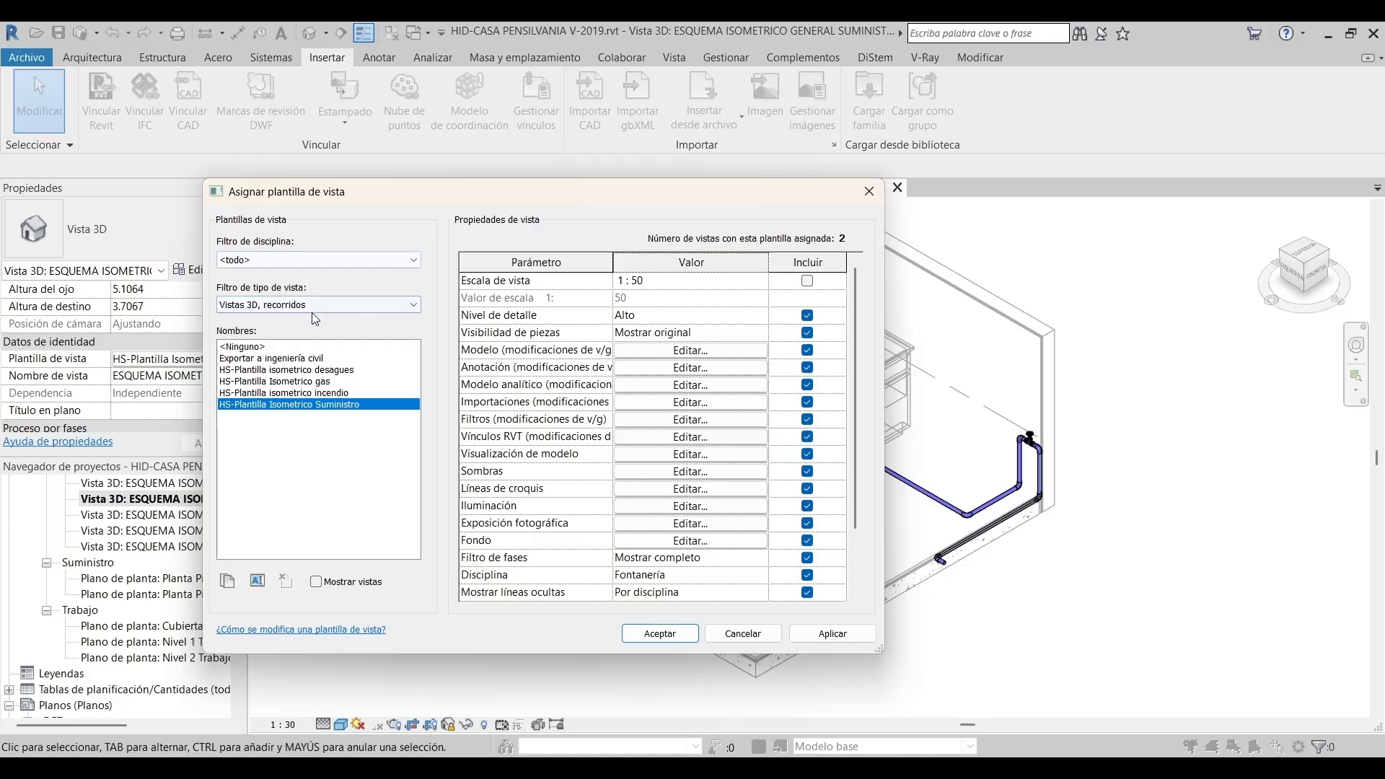
left_click(228, 581)
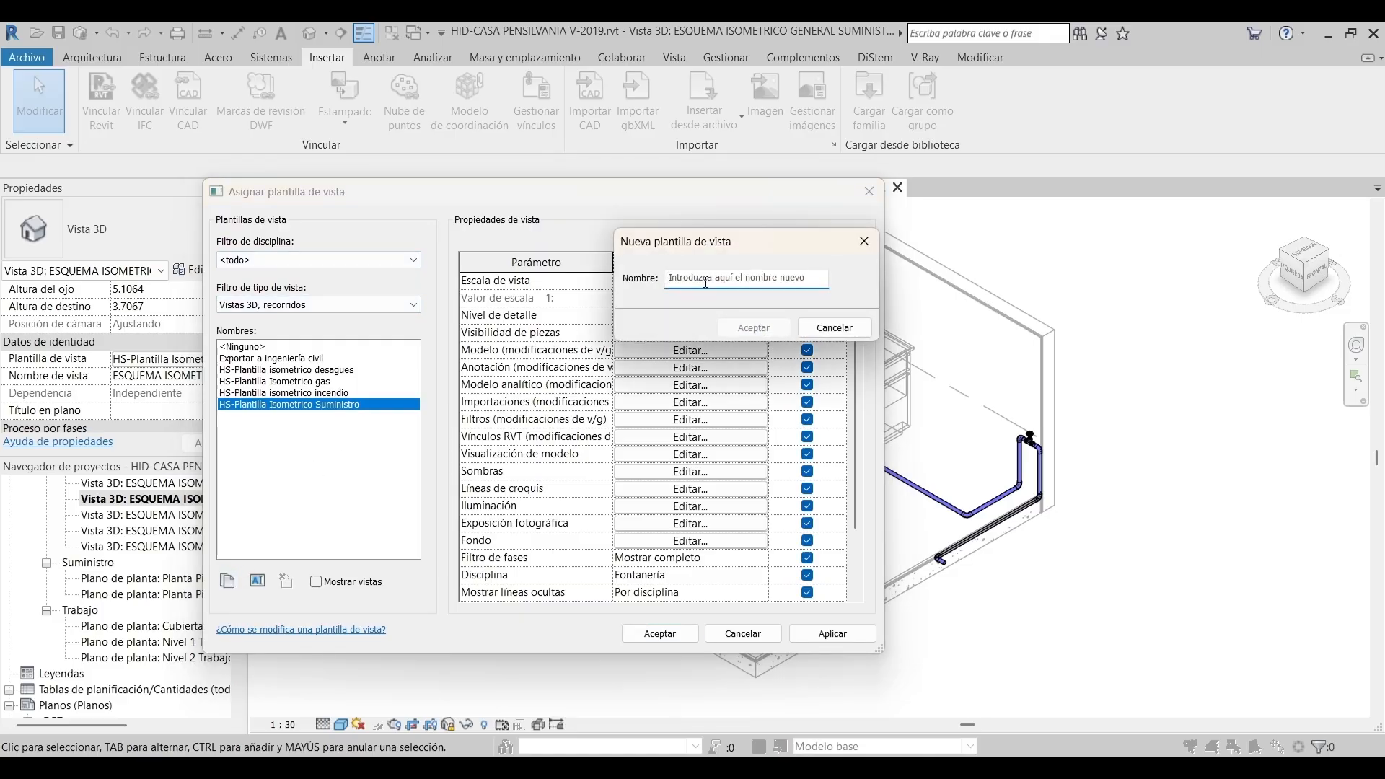
type("HS-P")
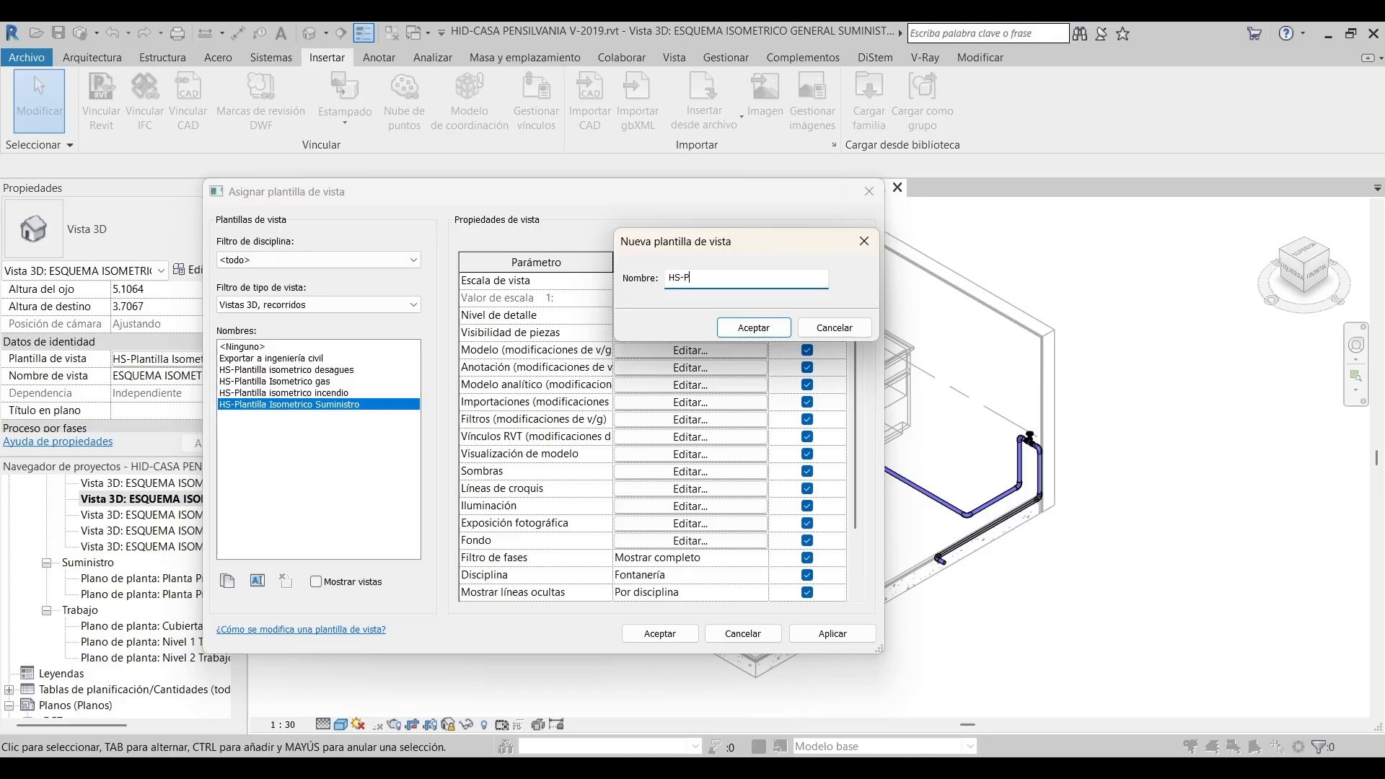
type("lantilla Isometrico Detalles Suministro")
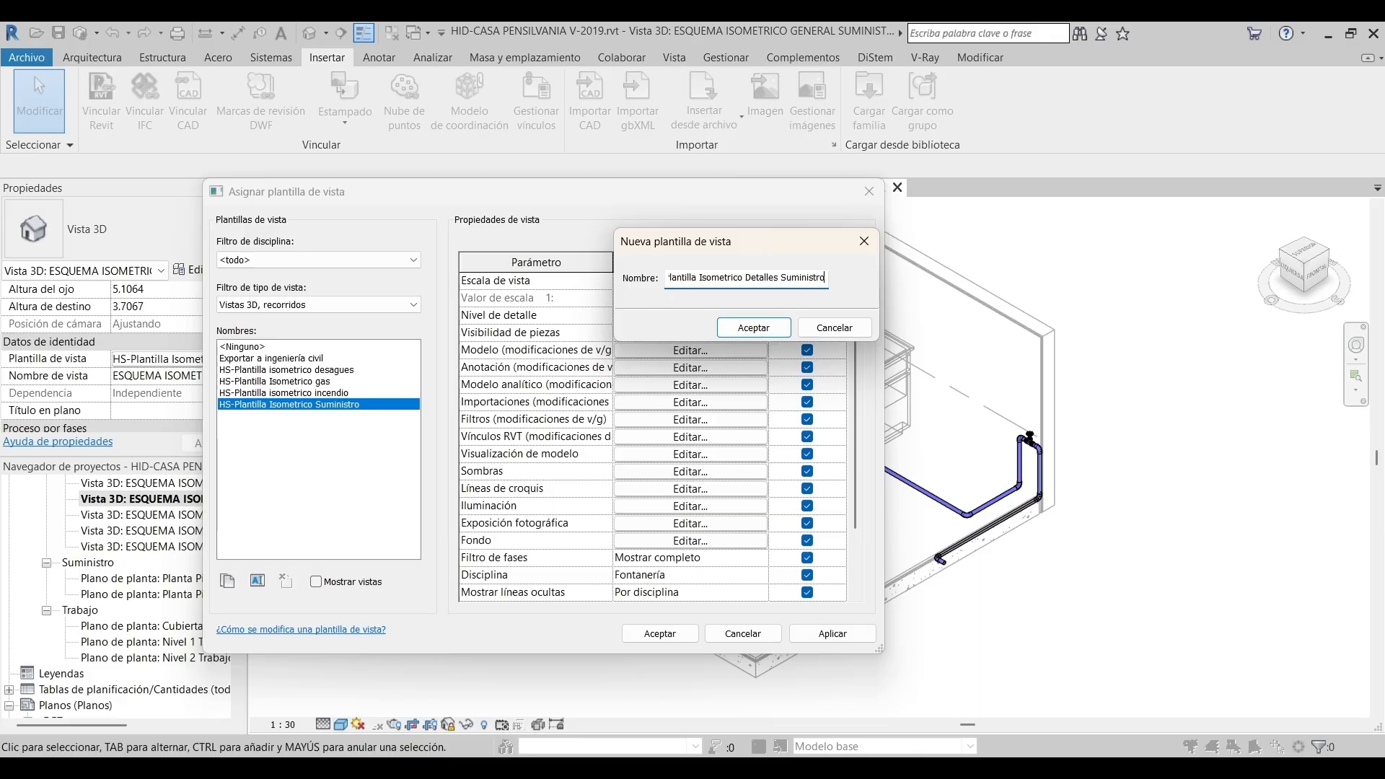
key("Return")
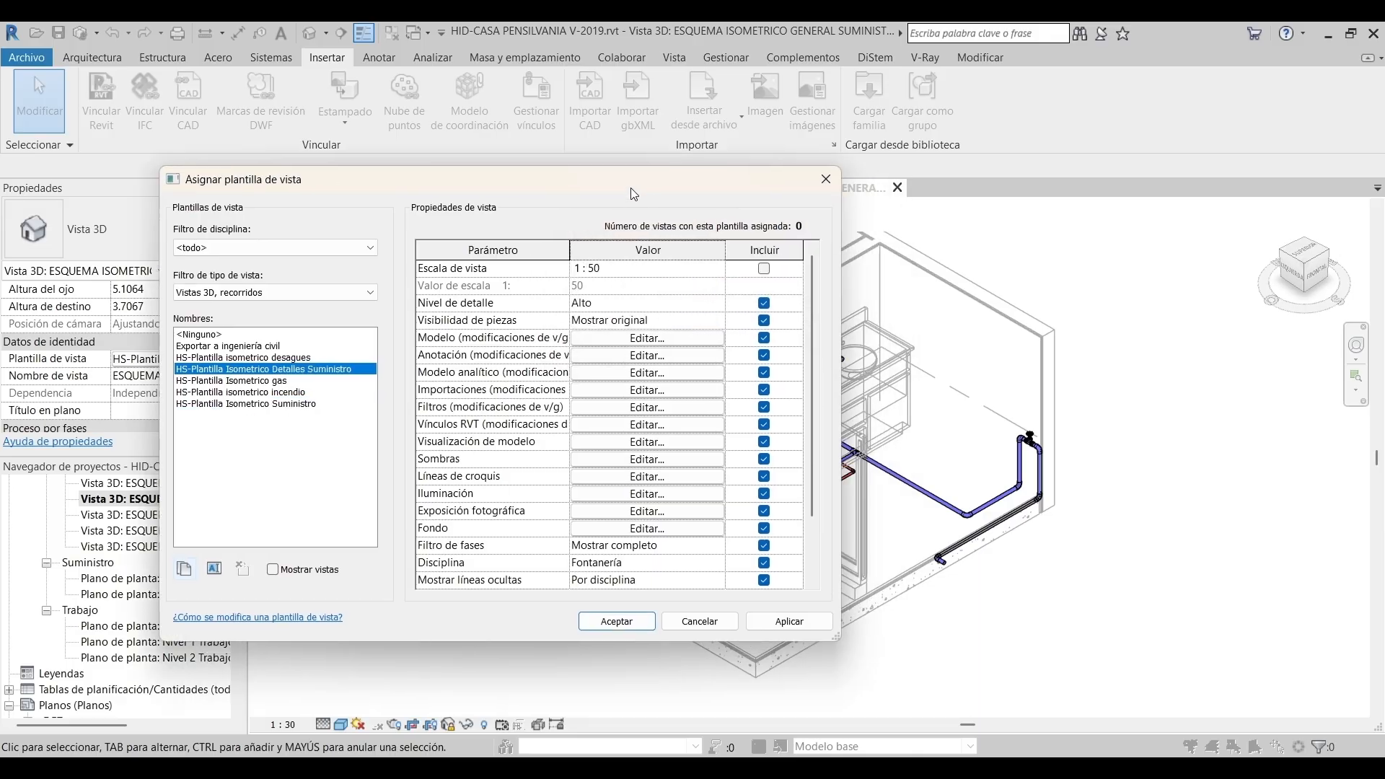
Set the new view template's discipline to Arquitectura and assign the template to the bathroom view
left_click_drag(630, 189, 599, 142)
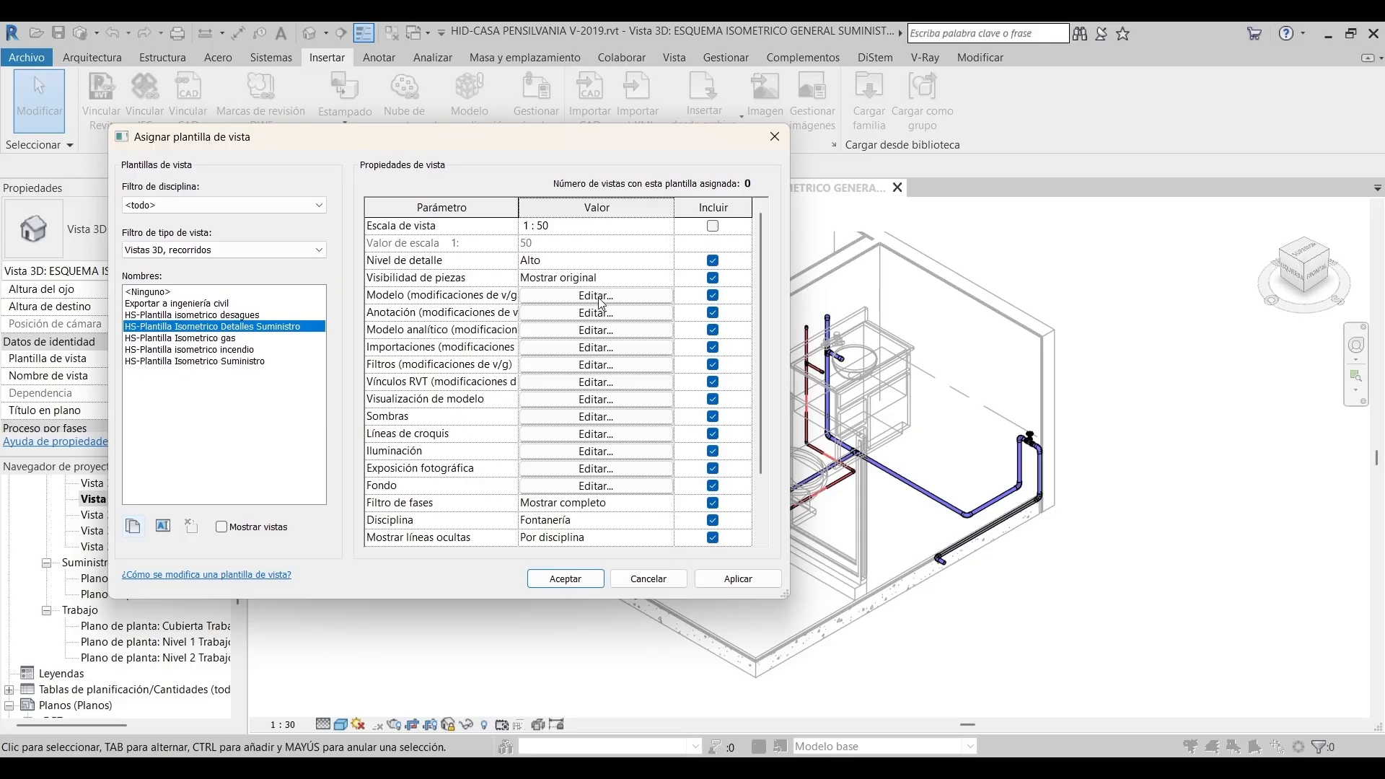
scroll(602, 303, "down", 2)
scroll(612, 364, "up", 2)
scroll(614, 357, "down", 2)
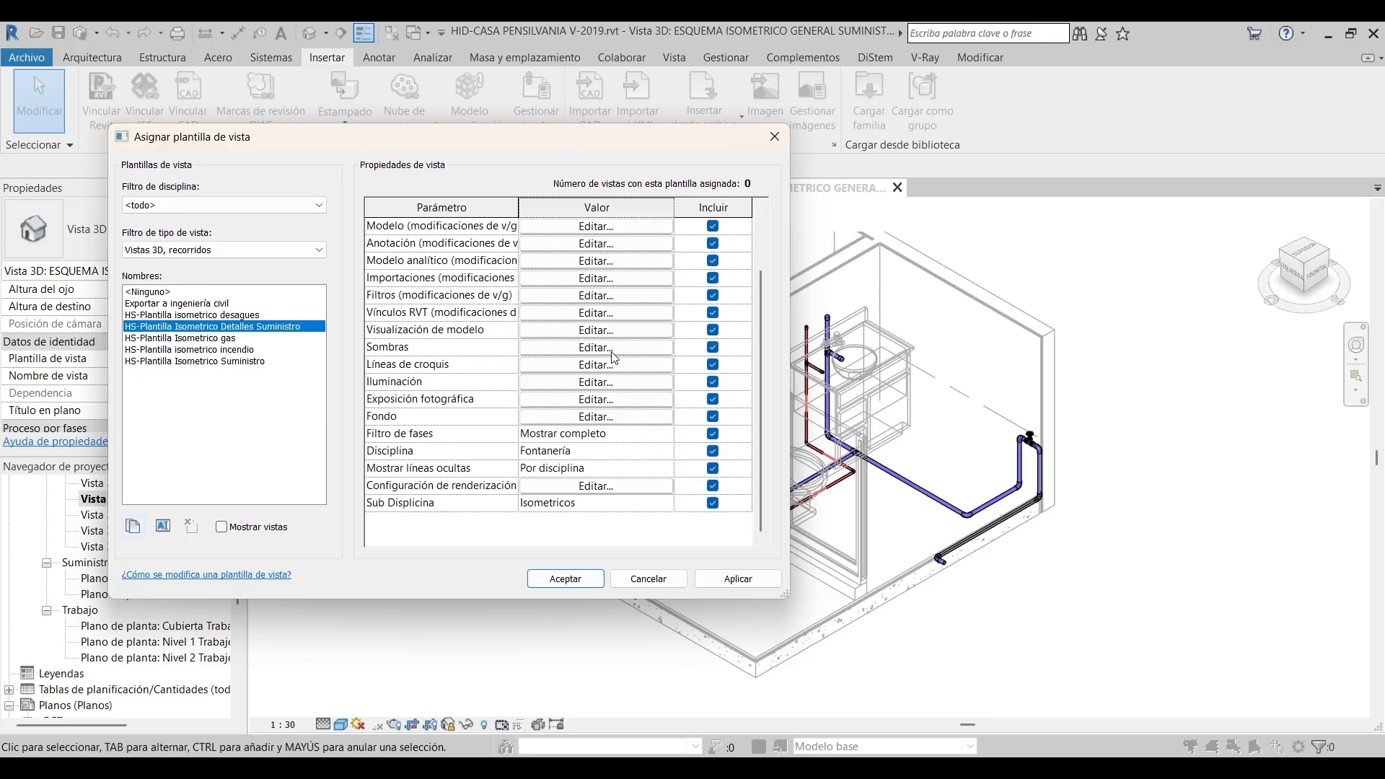
left_click(593, 456)
left_click(665, 452)
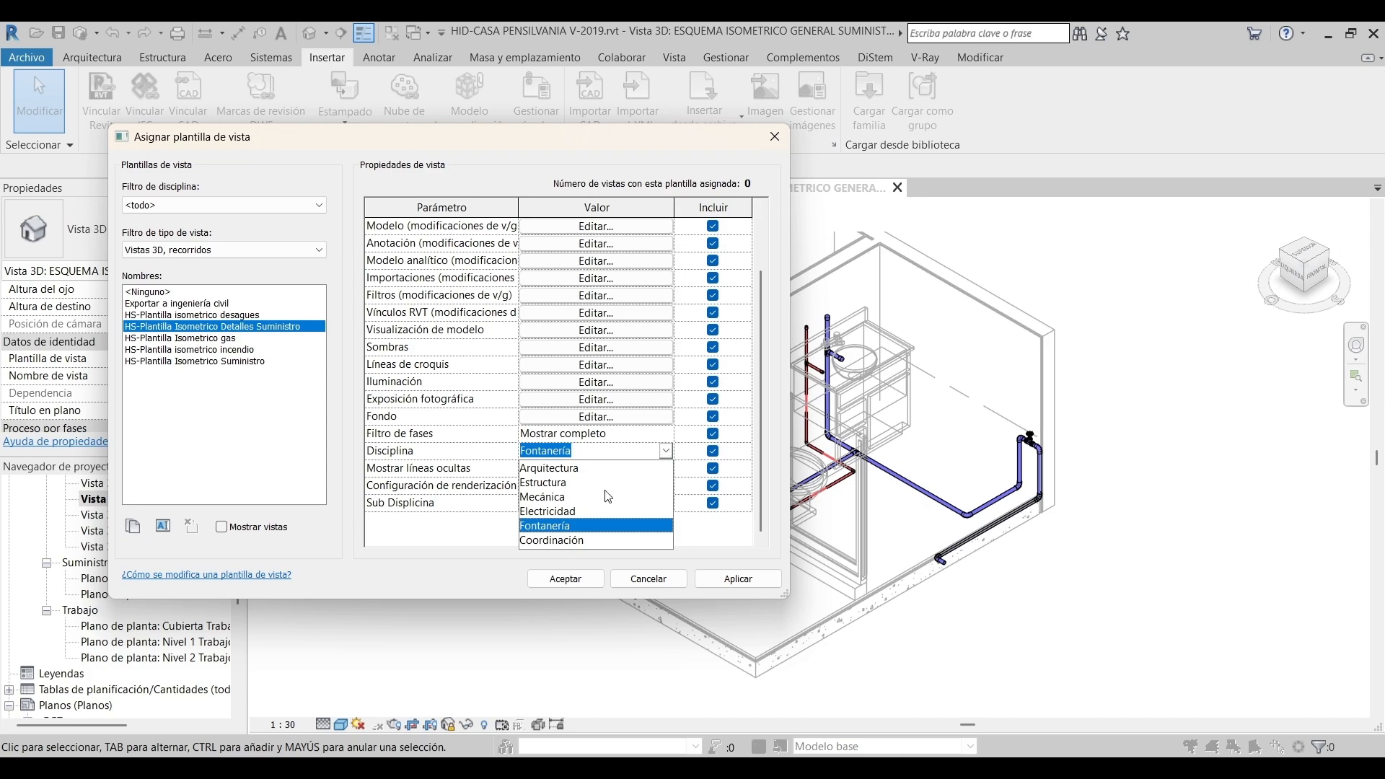
left_click(550, 468)
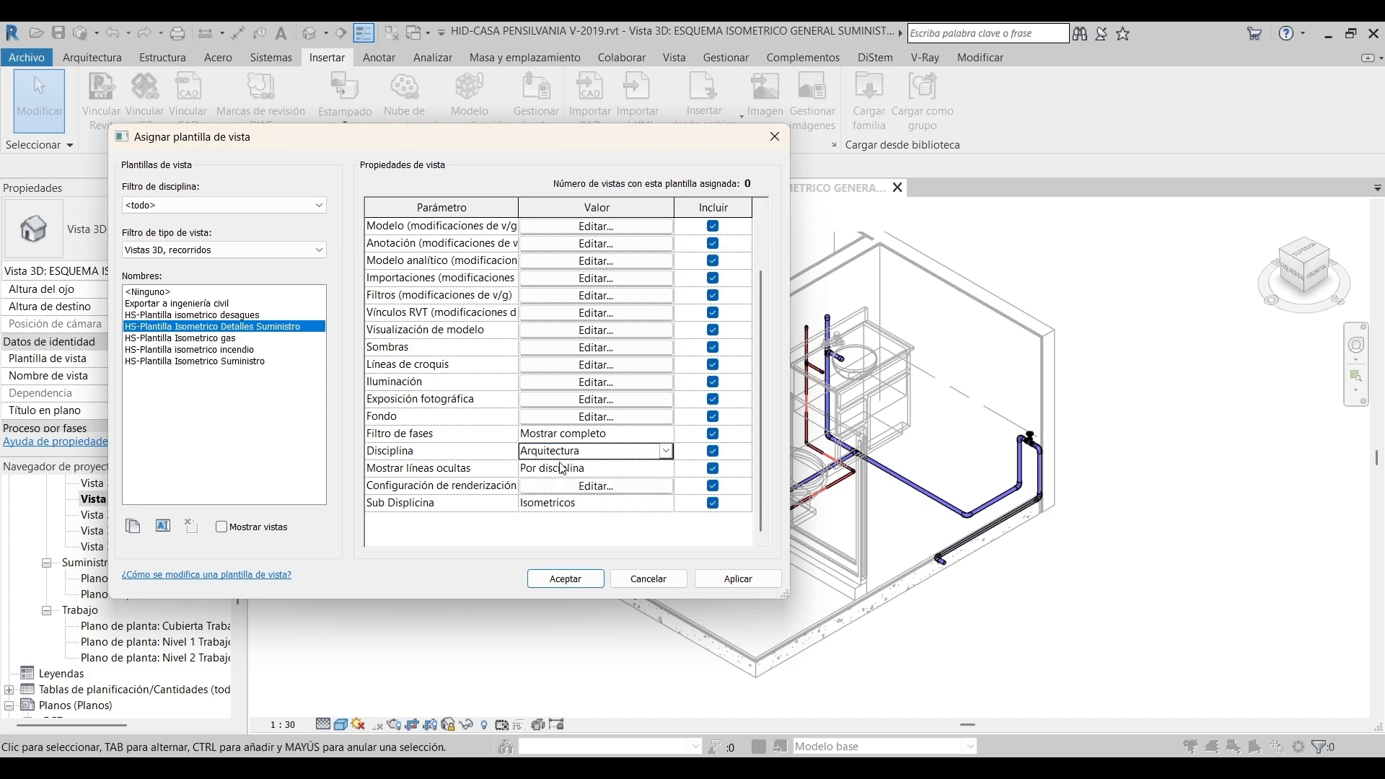
left_click(565, 578)
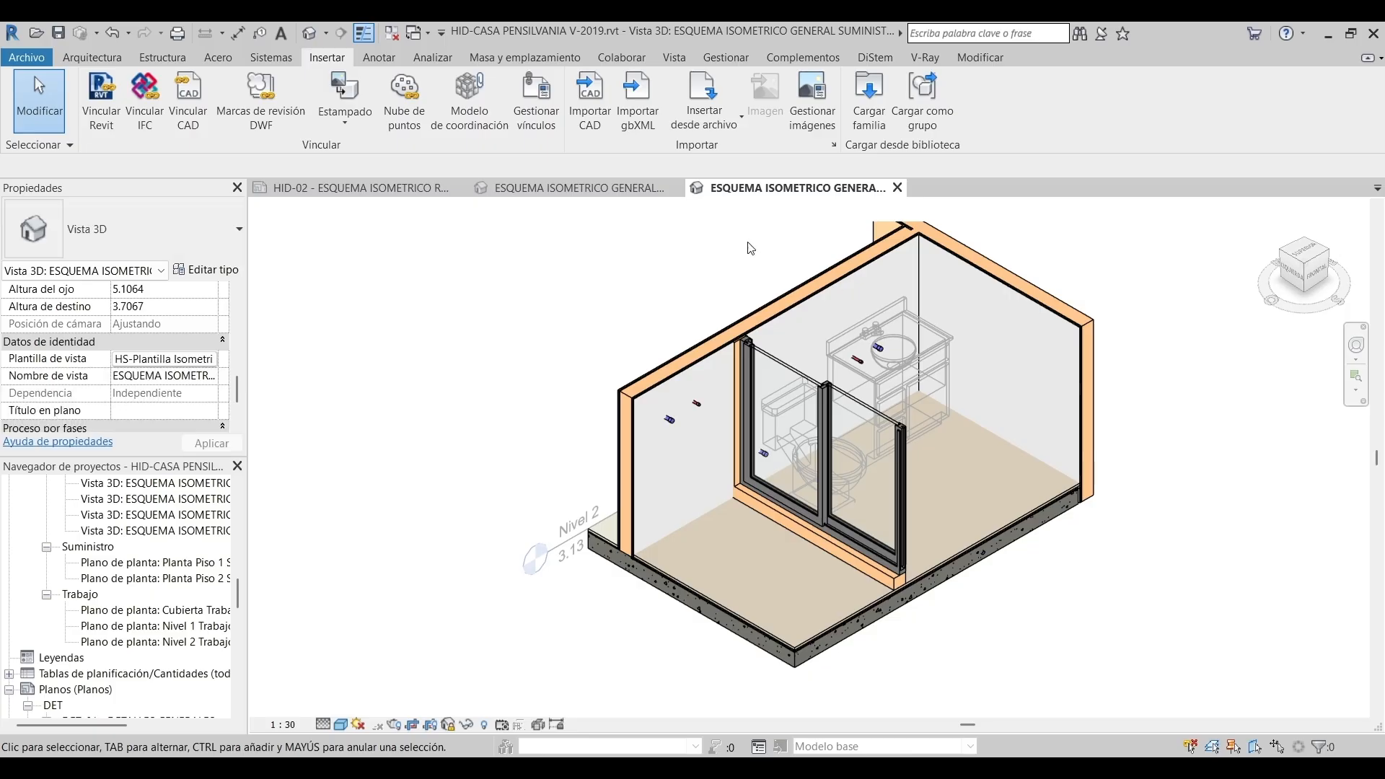
Open the model category visibility overrides of the view template HS-Plantilla Isometrico Detalles Suministro and widen the category name column
middle_click_drag(775, 330, 980, 341)
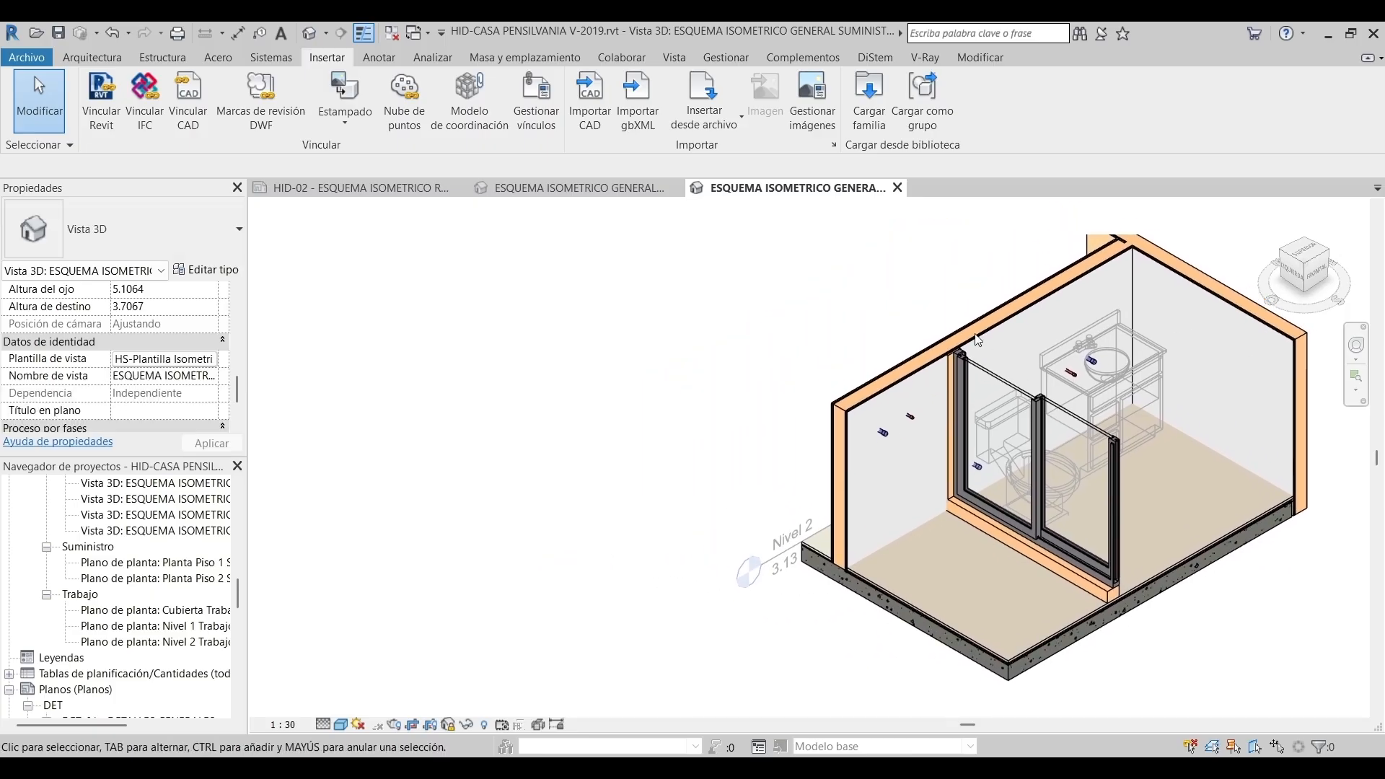
left_click(194, 361)
left_click_drag(557, 141, 430, 134)
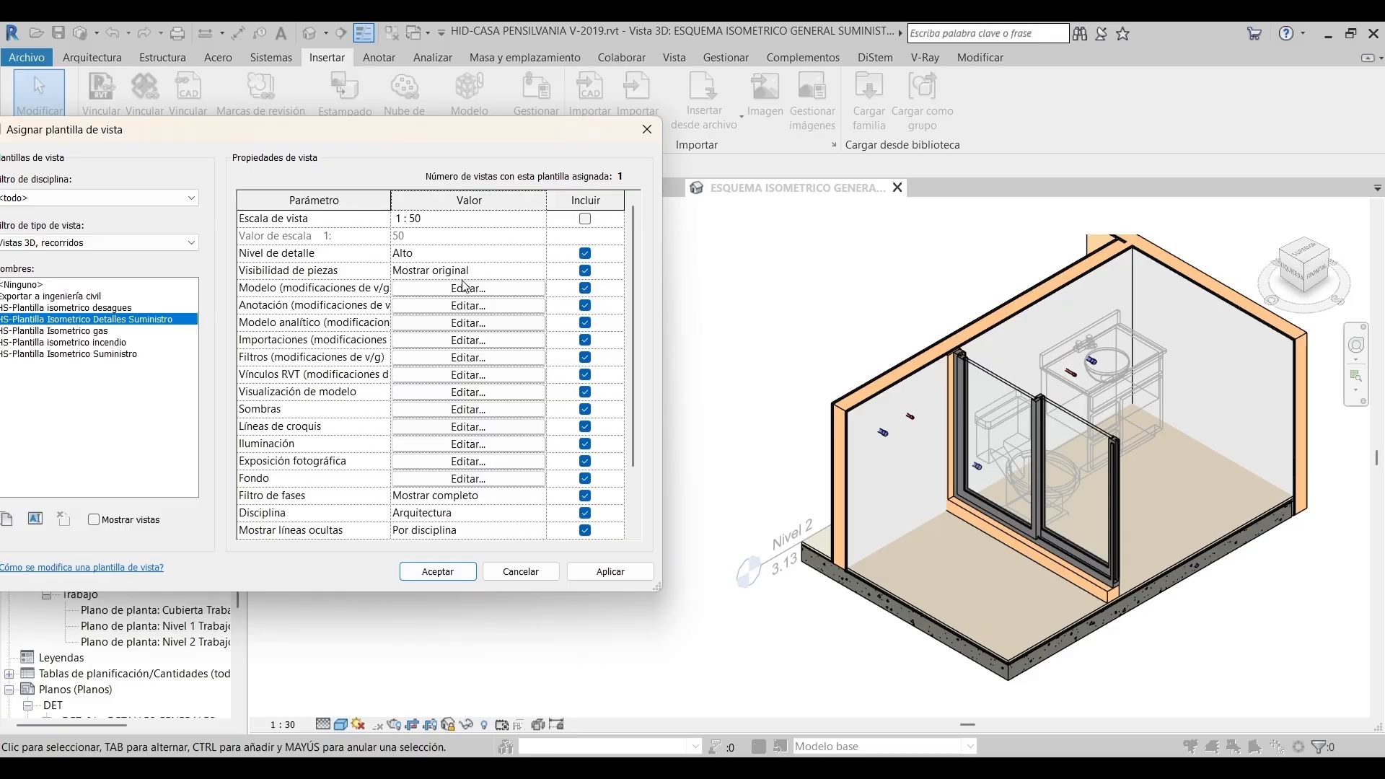
left_click(467, 288)
left_click_drag(786, 144, 432, 148)
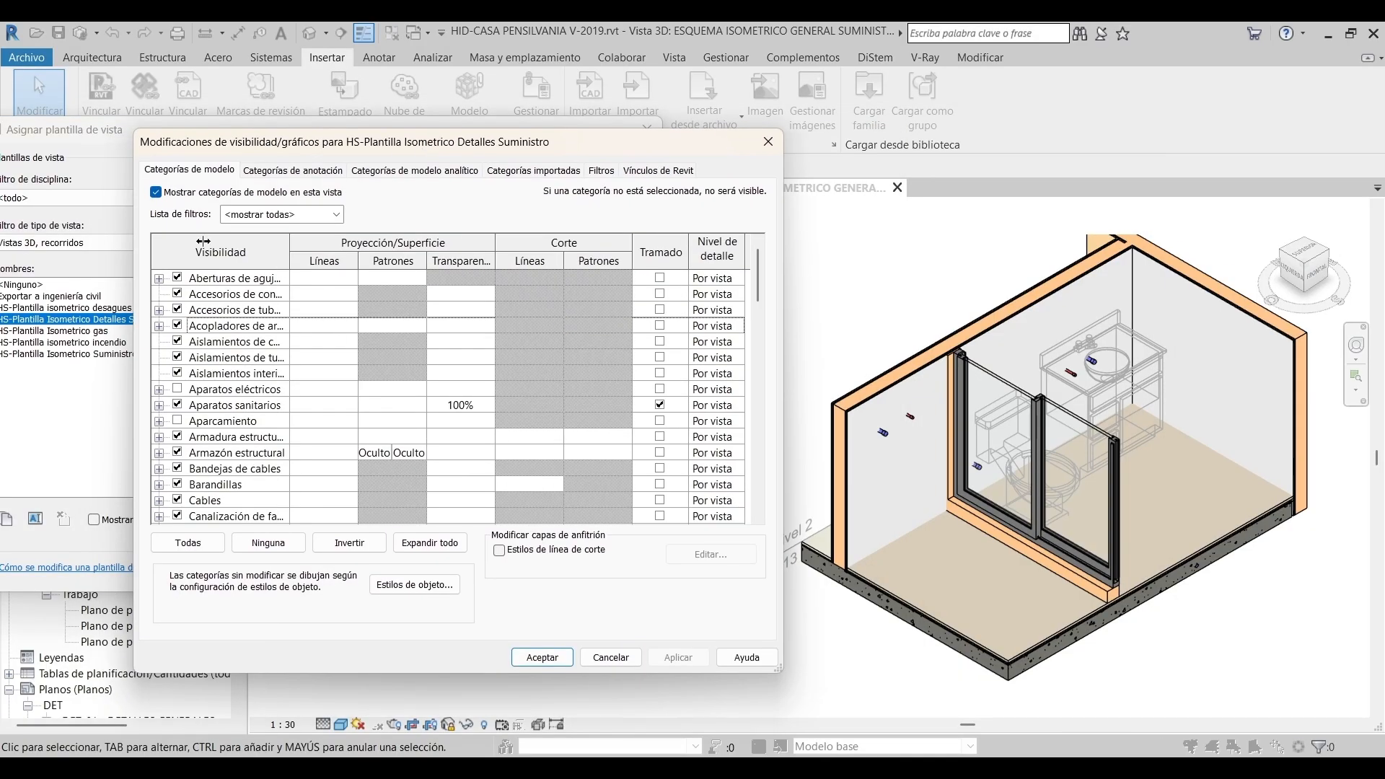
left_click_drag(290, 252, 377, 238)
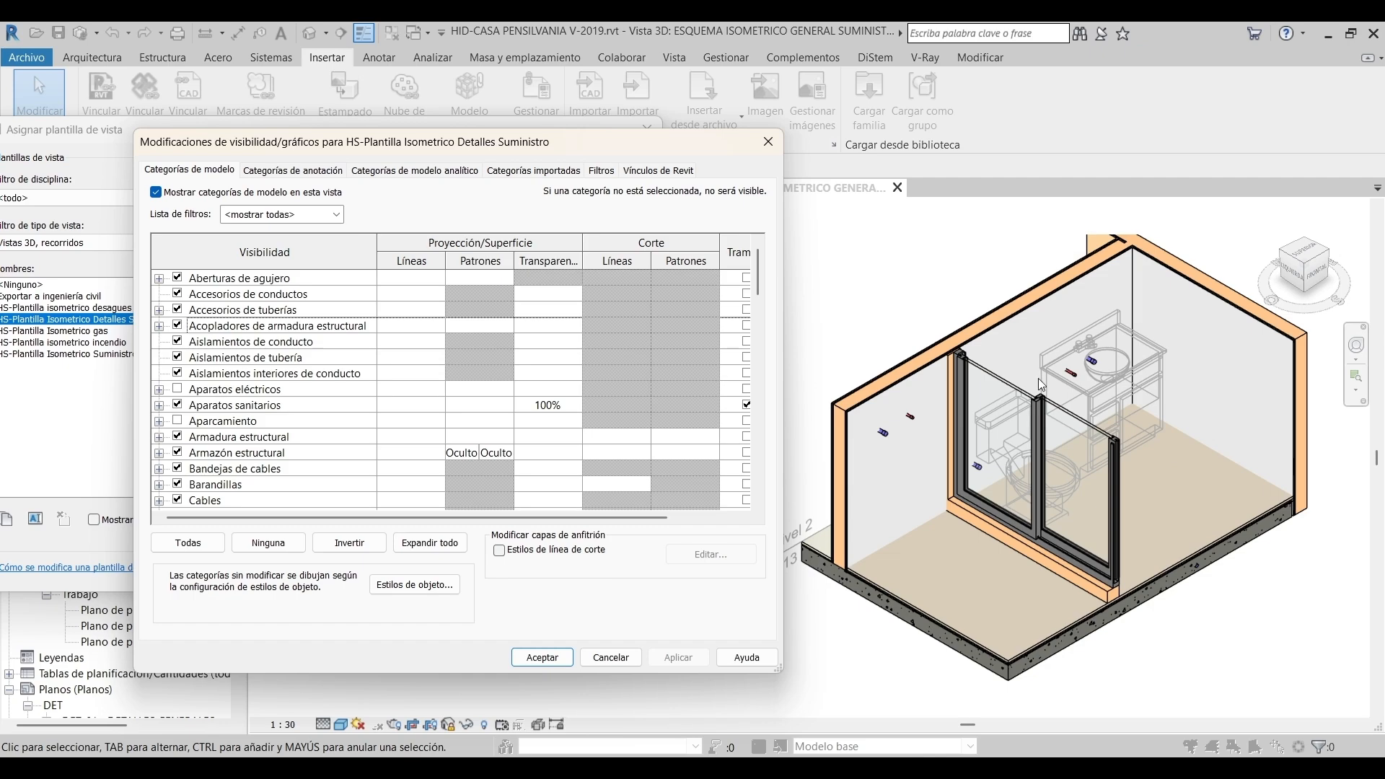
Set the surface transparency of the Muros category to 80% in the template's visibility overrides
left_click(281, 359)
key("m")
scroll(311, 340, "down", 3)
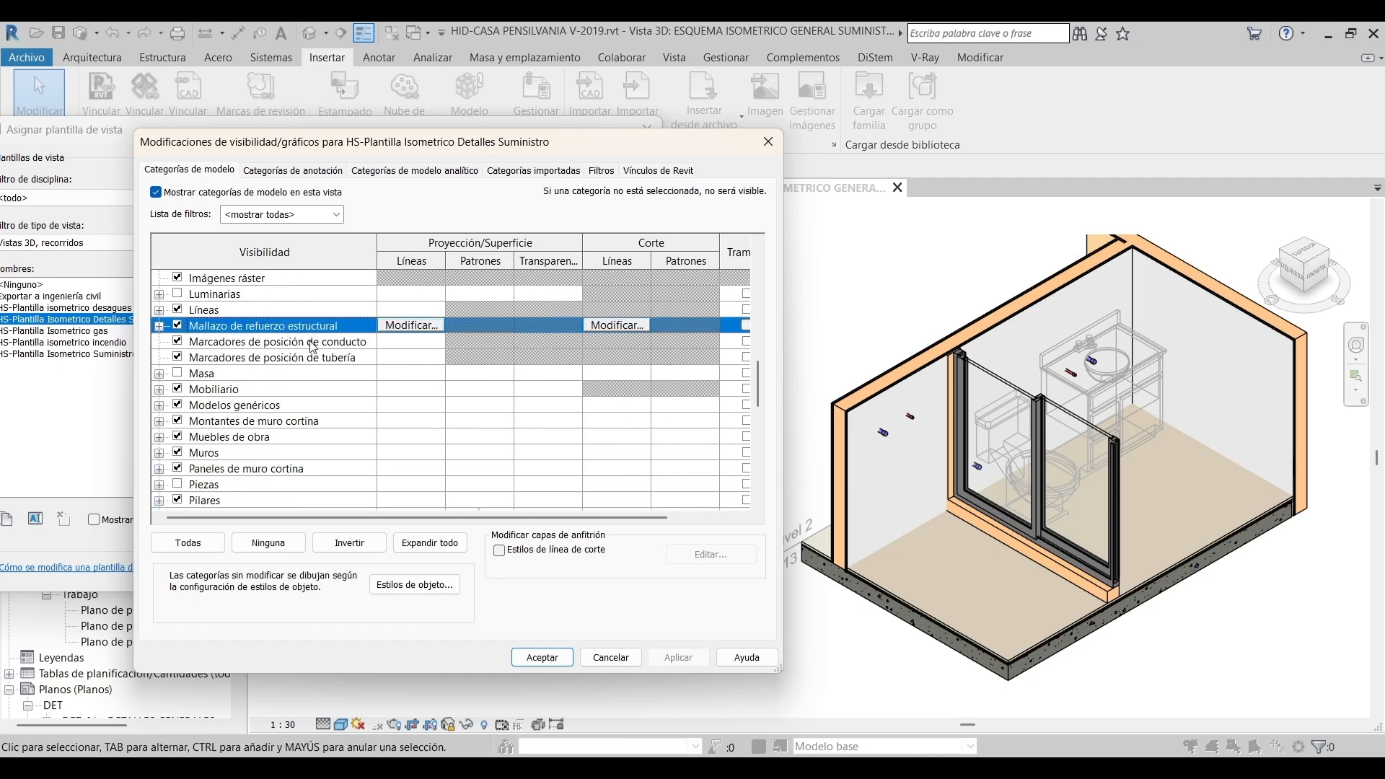
left_click(233, 449)
scroll(224, 386, "down", 2)
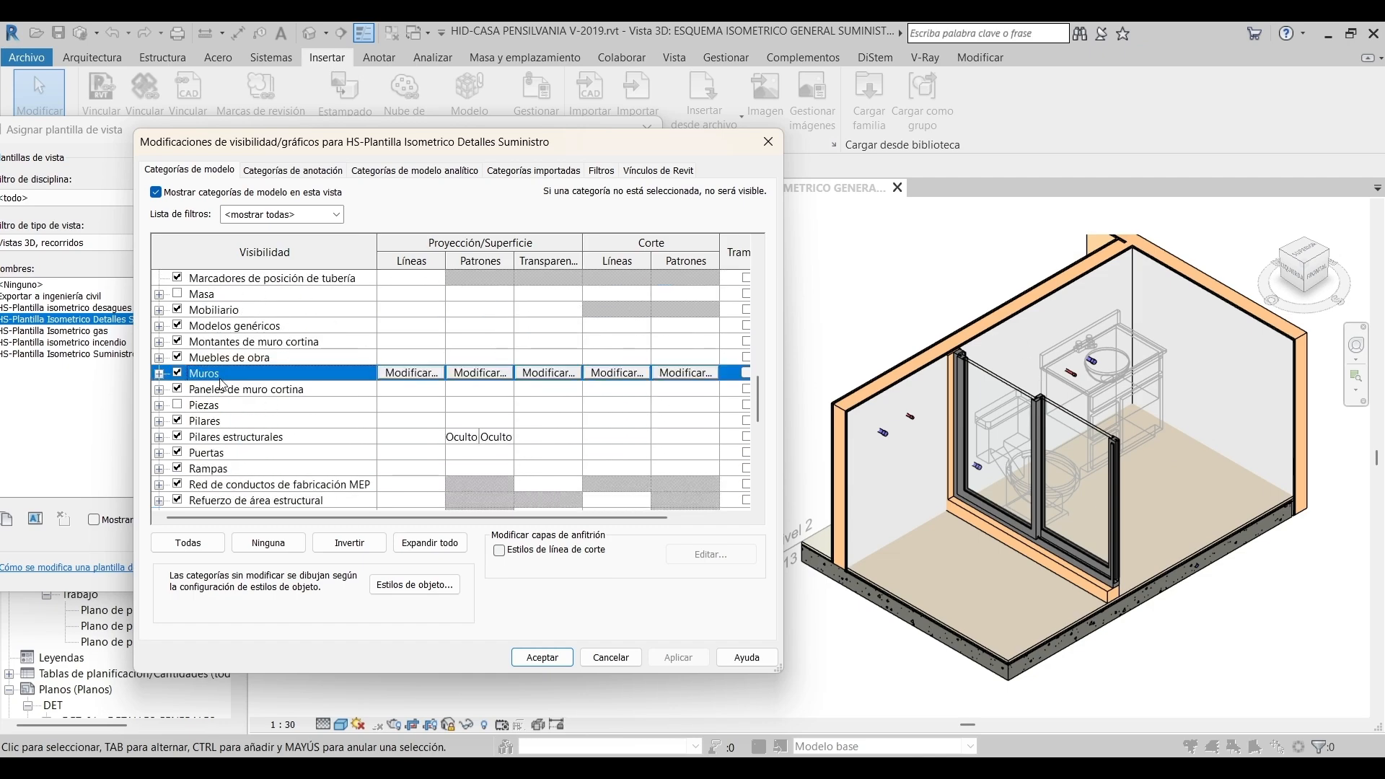
left_click(159, 373)
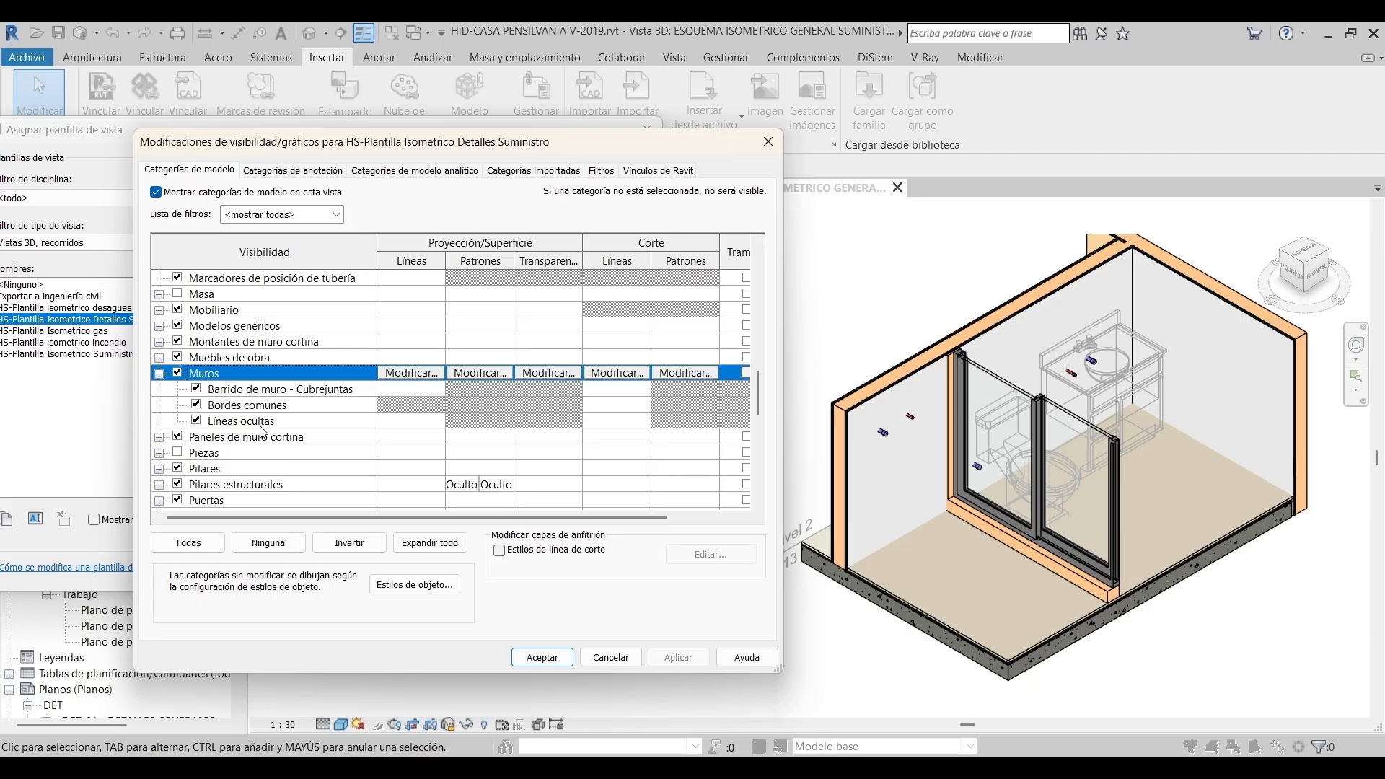
left_click(272, 389)
left_click(264, 421)
left_click(275, 376)
left_click(547, 372)
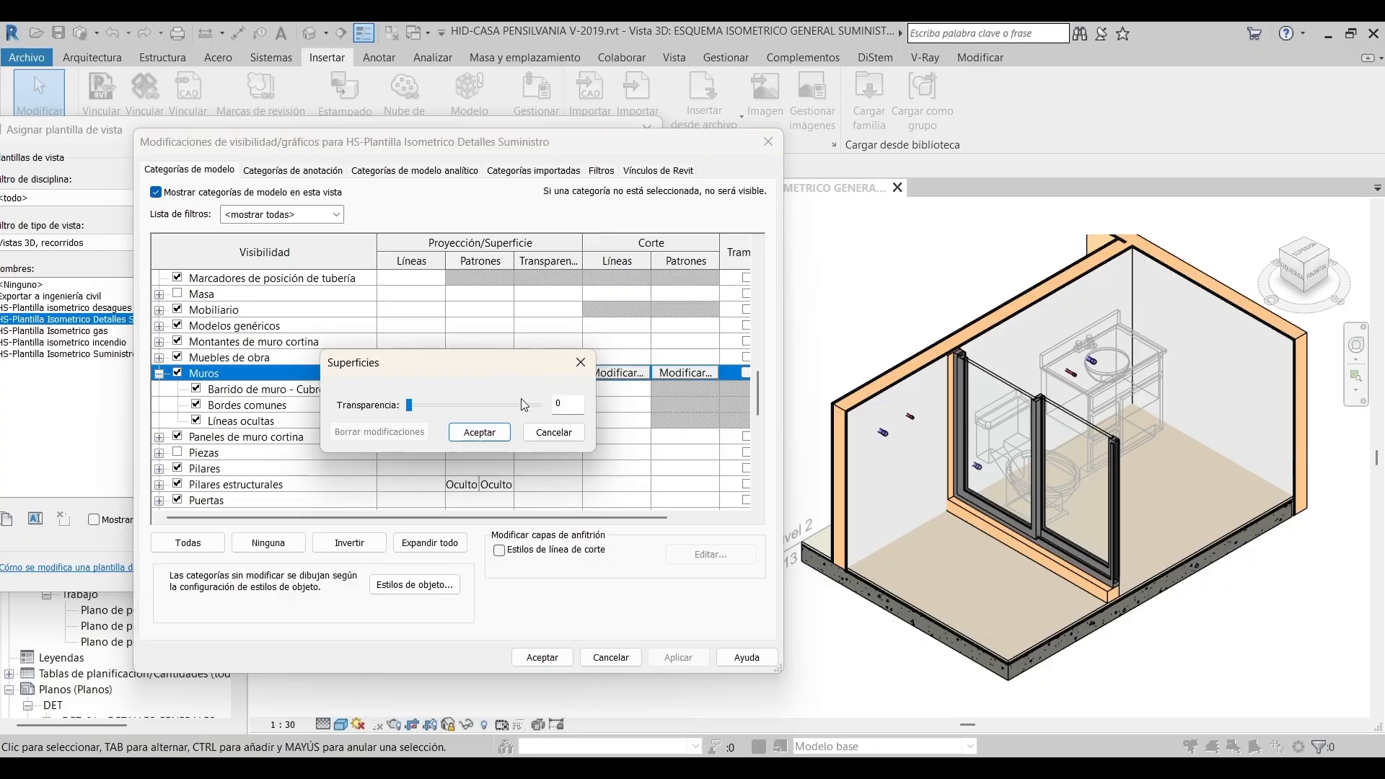
left_click(503, 405)
left_click(480, 432)
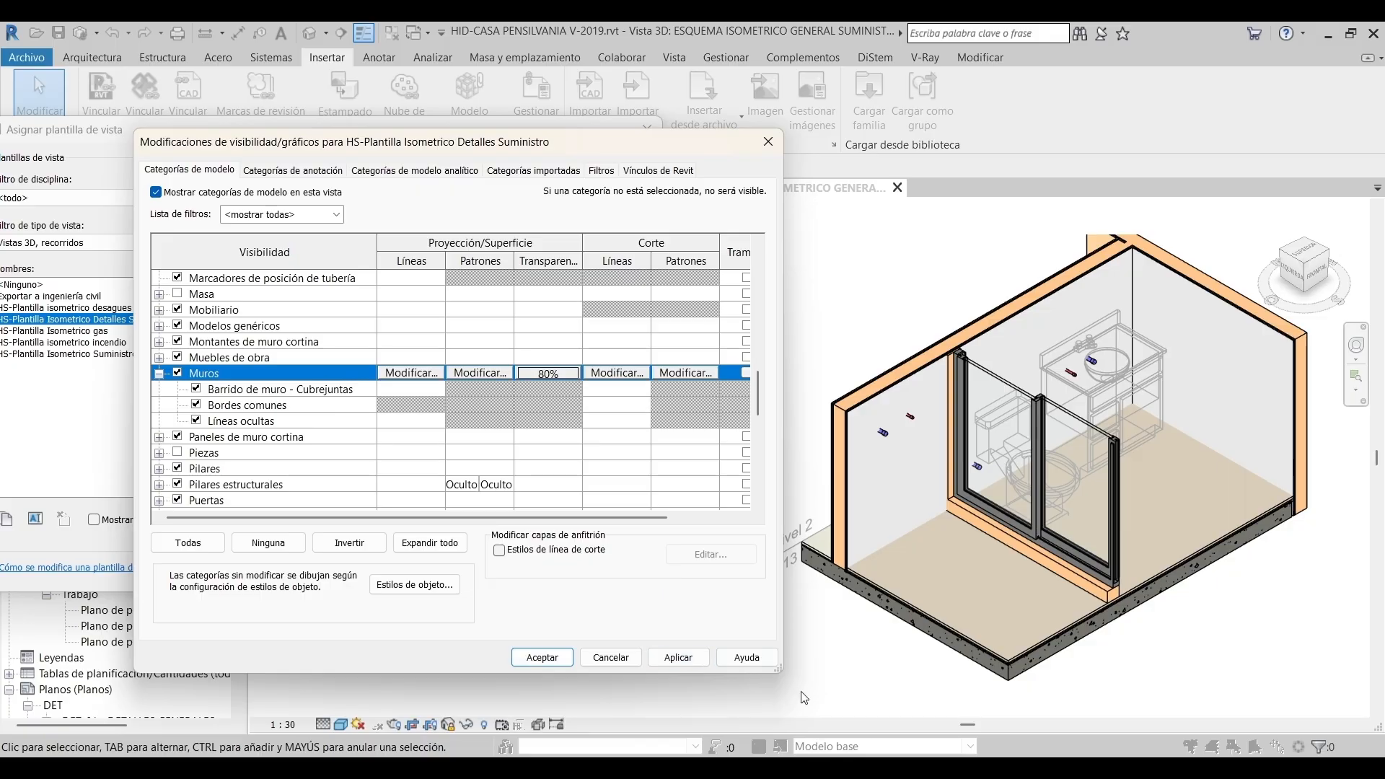
Apply the wall override, set the surface transparency of the Suelos category to 80% and apply it to the template
left_click(678, 657)
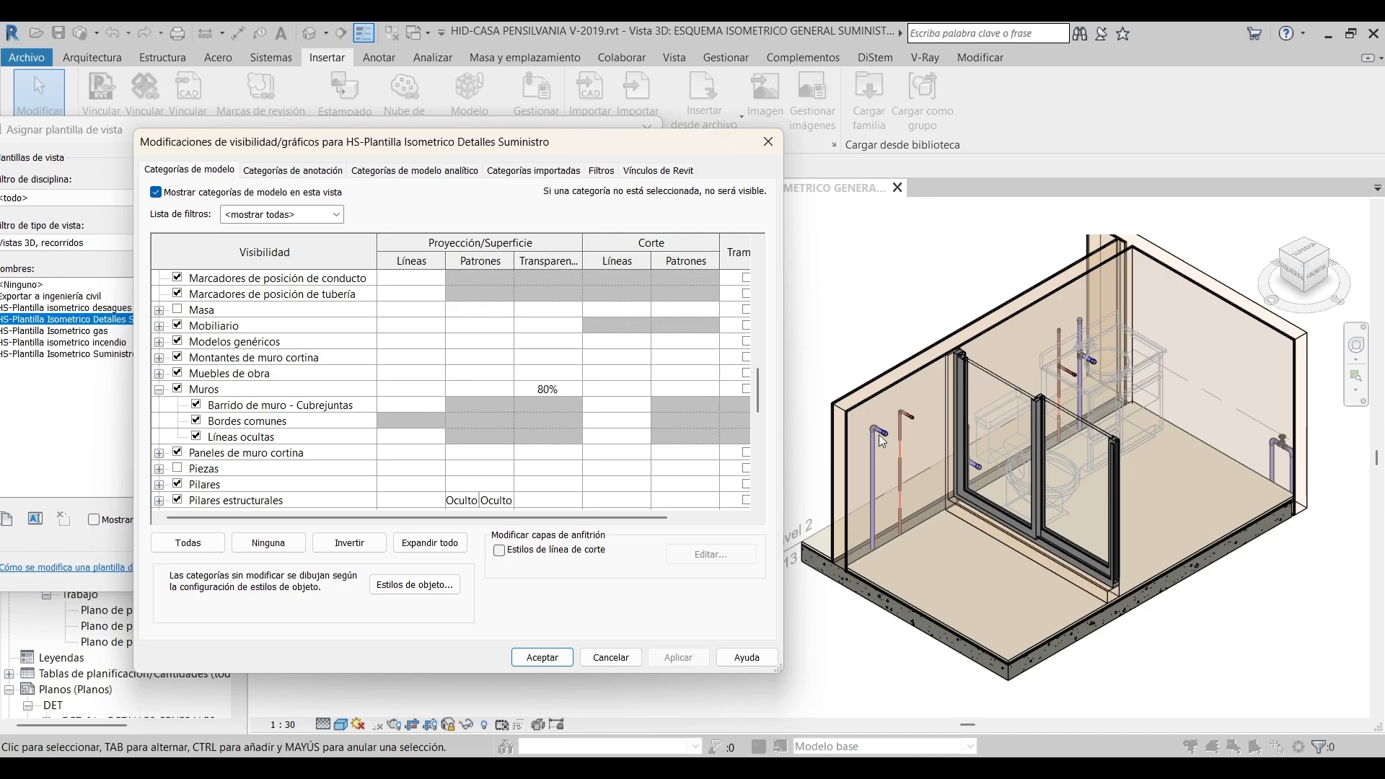
left_click(336, 341)
scroll(317, 339, "down", 5)
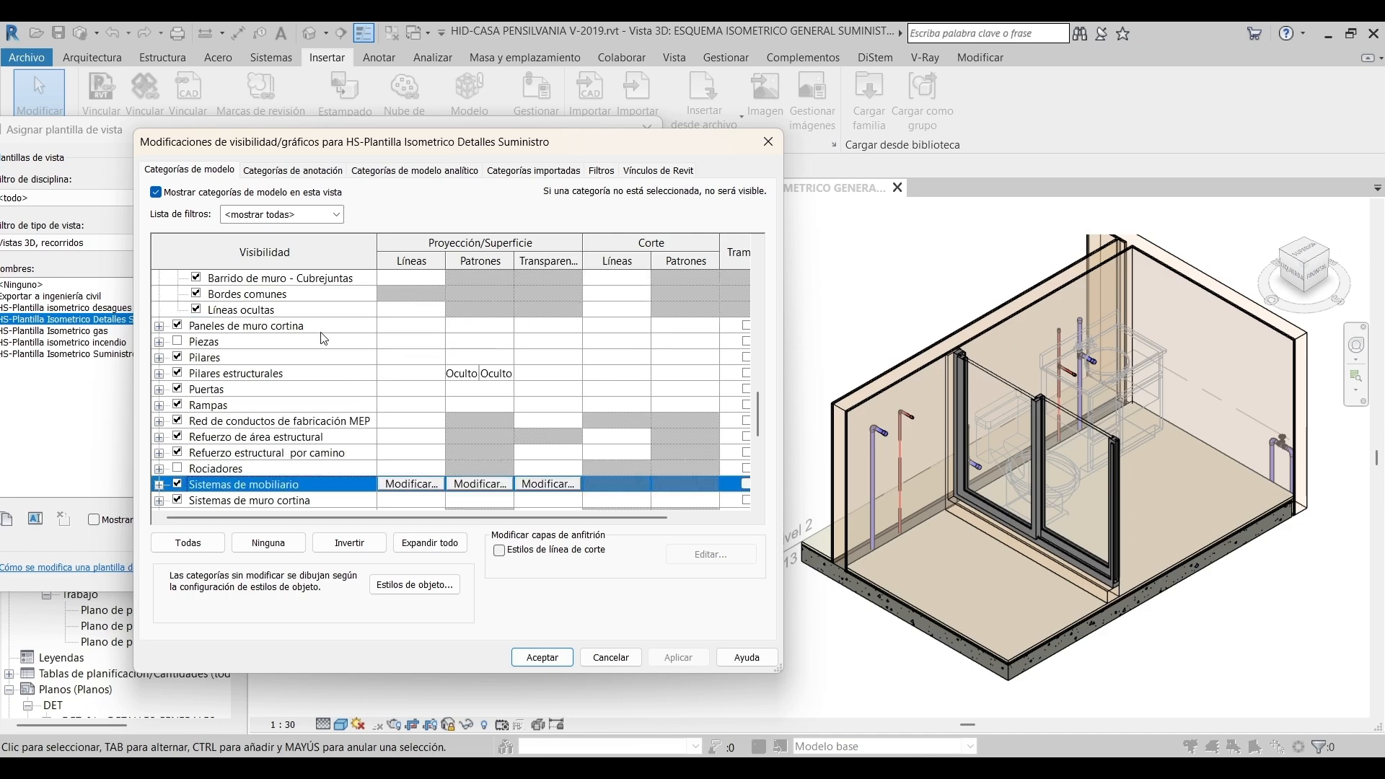
left_click(249, 452)
left_click(546, 452)
left_click(517, 401)
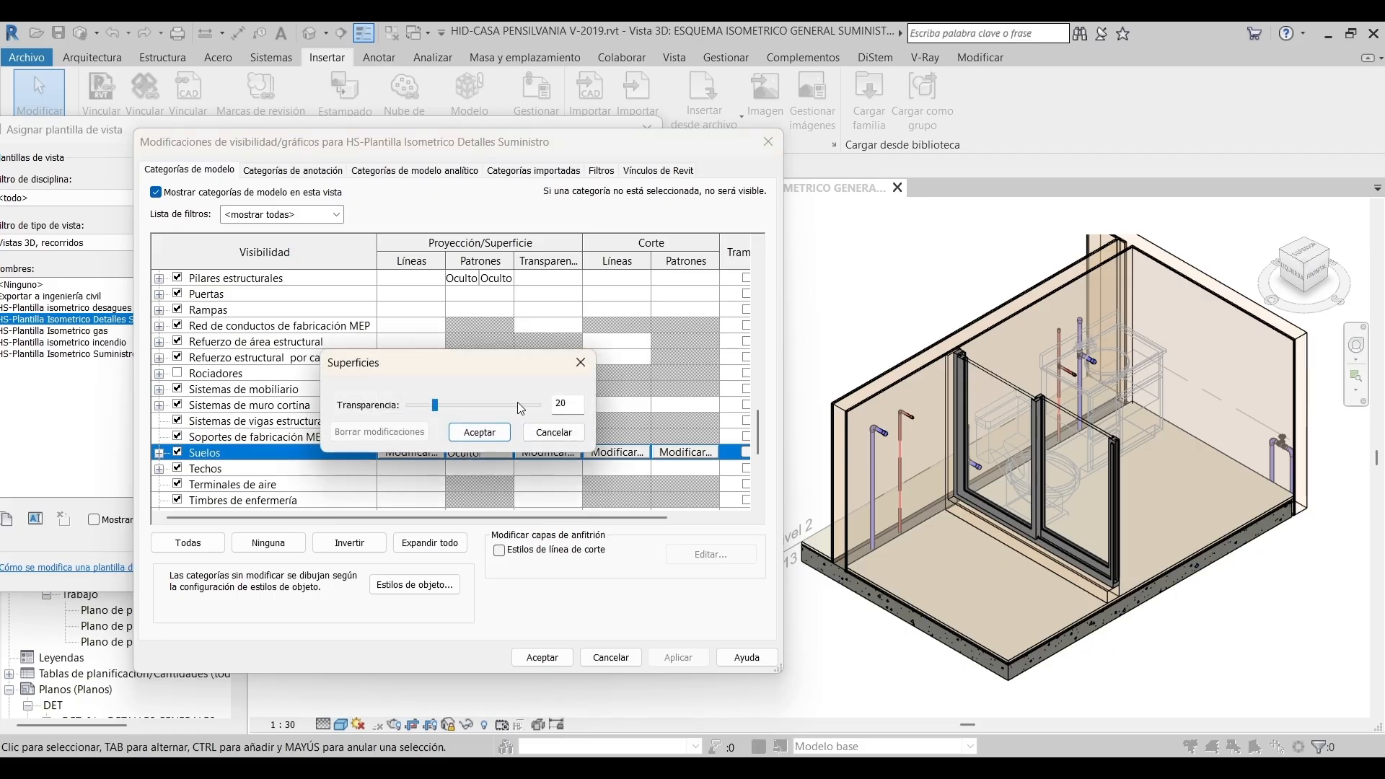
left_click(473, 427)
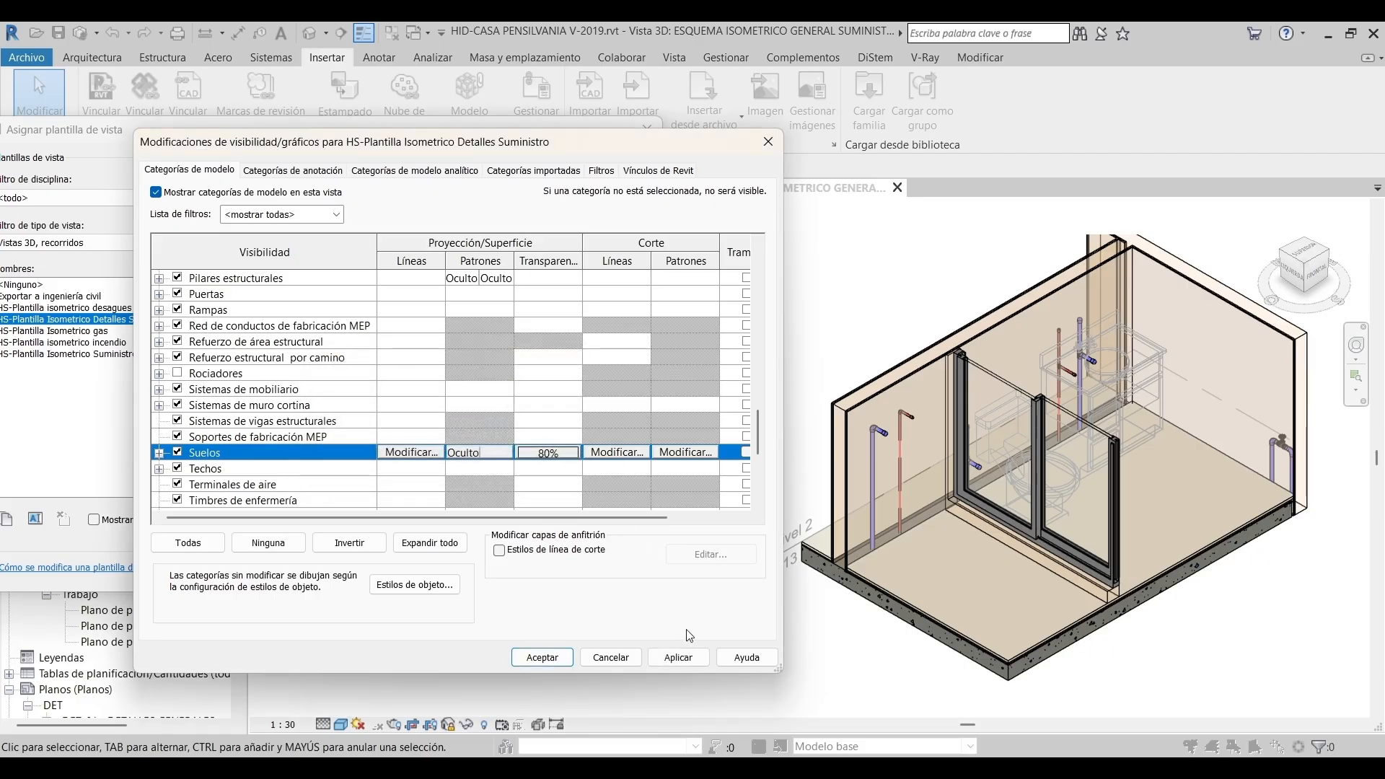
left_click(678, 657)
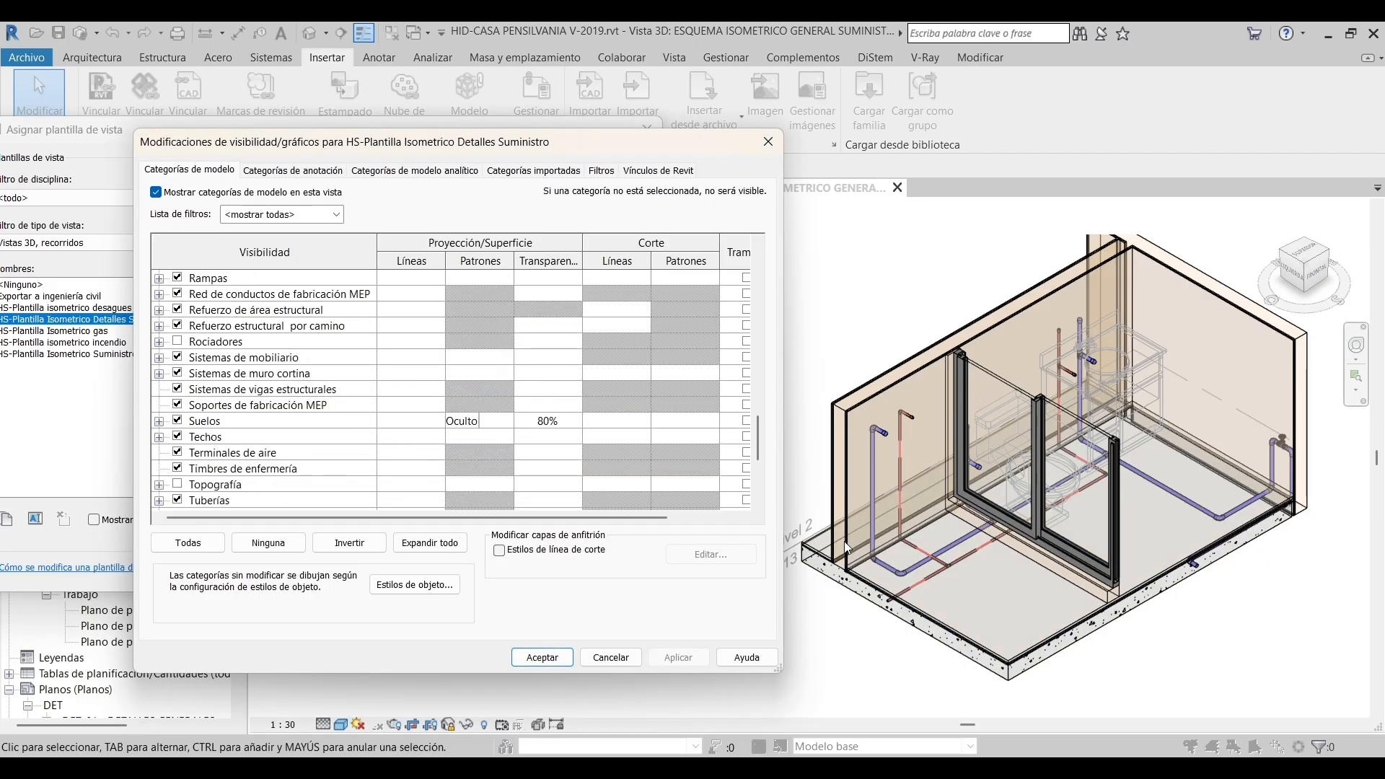
Try the halftone (Tramado) display on the Muros category in the template's overrides, then switch it off again
left_click(333, 360)
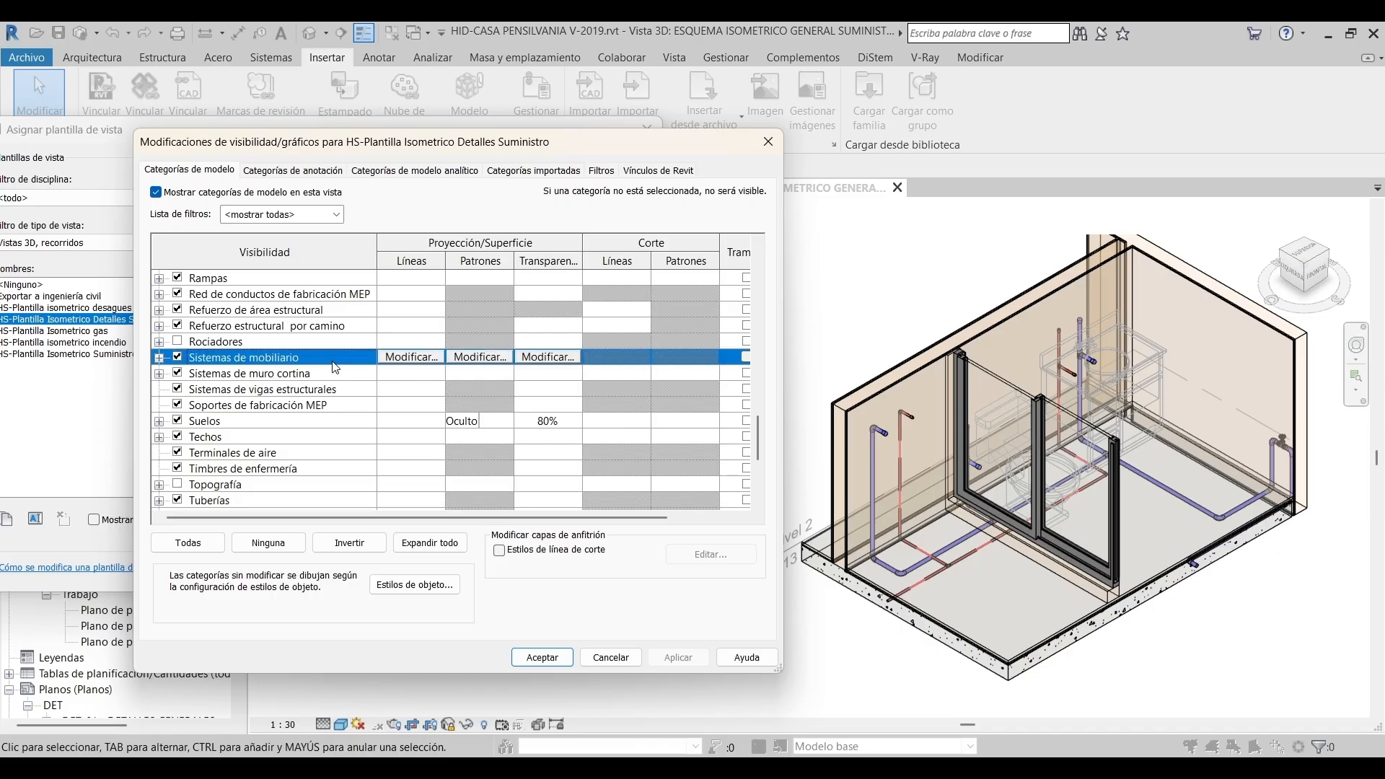
key("m")
scroll(317, 337, "up", 2)
scroll(317, 336, "down", 2)
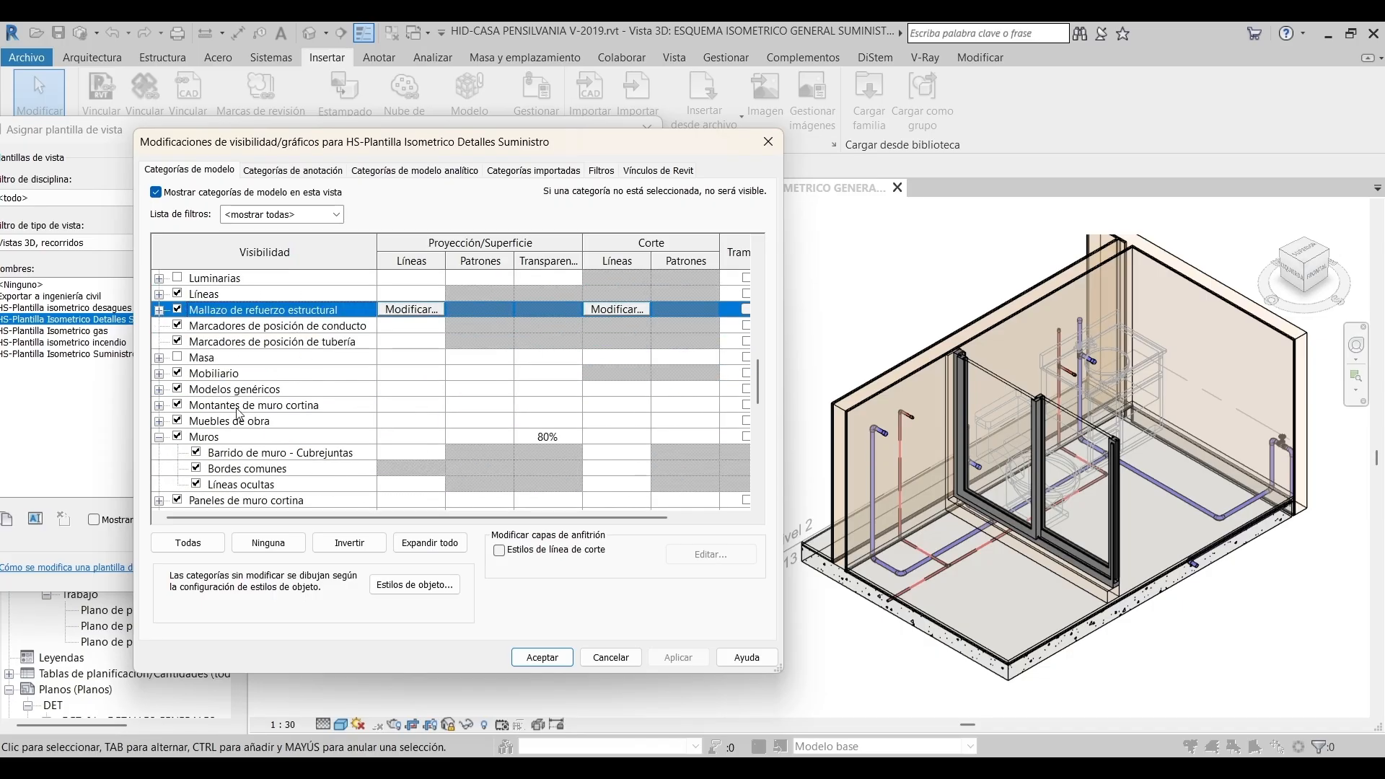
left_click(229, 435)
scroll(259, 468, "down", 2)
left_click_drag(291, 518, 361, 516)
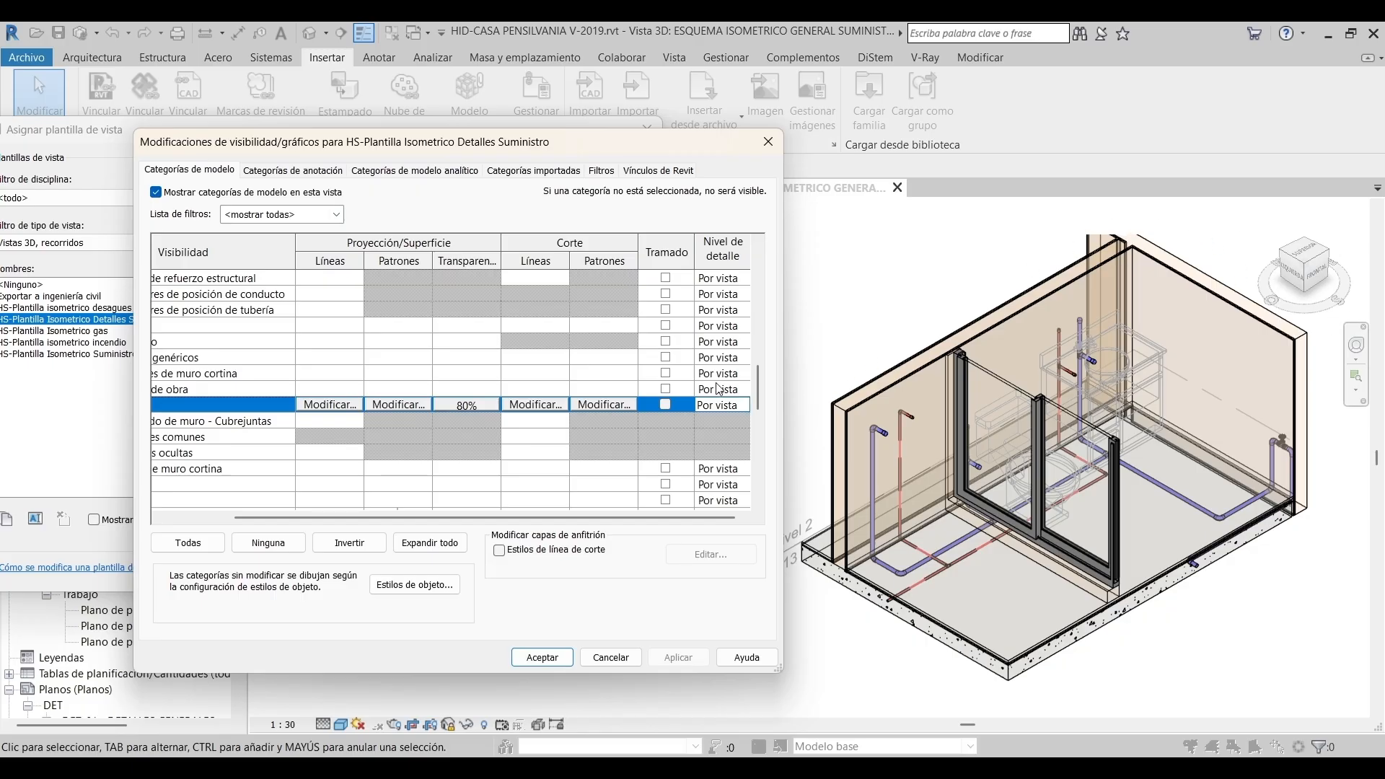
left_click(666, 404)
mouse_move(486, 517)
left_mouse_down()
mouse_move(432, 517)
mouse_move(494, 517)
left_mouse_up()
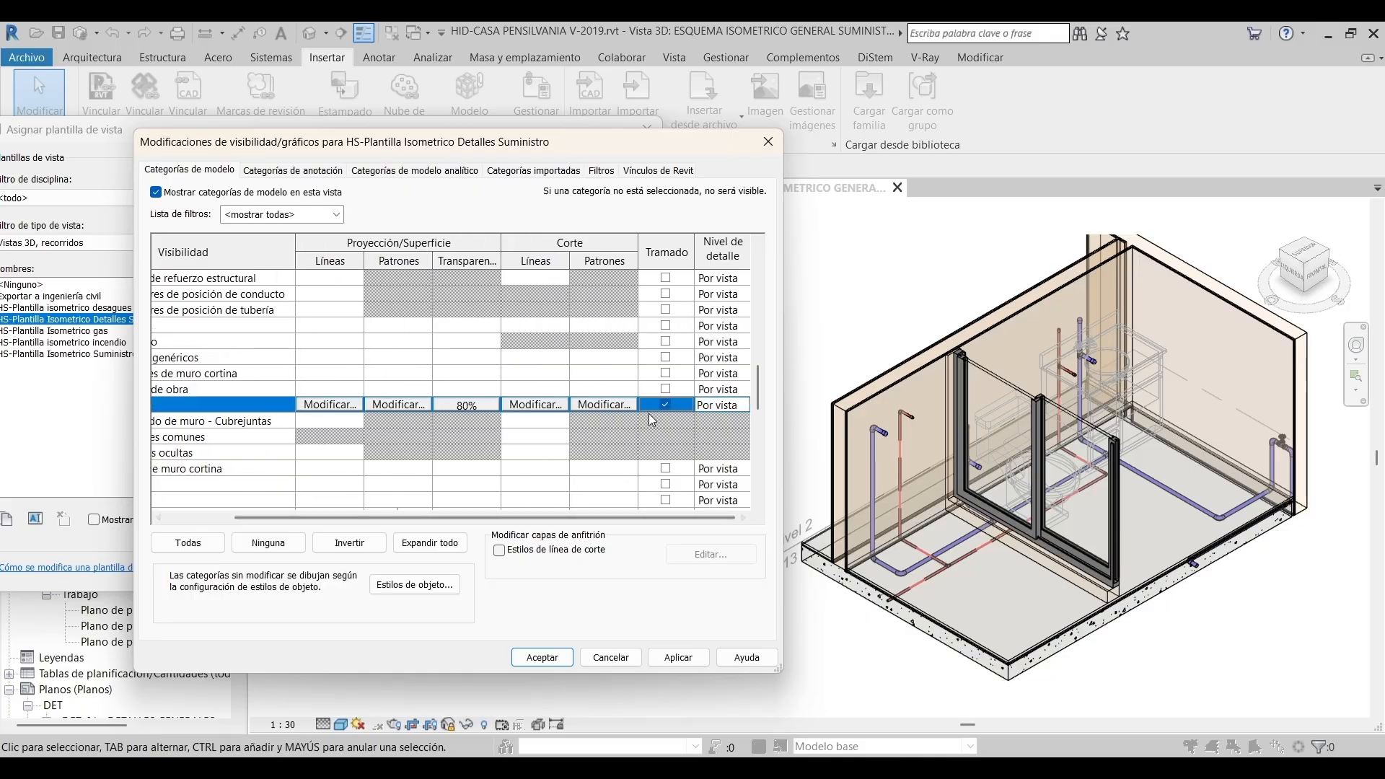
left_click(678, 657)
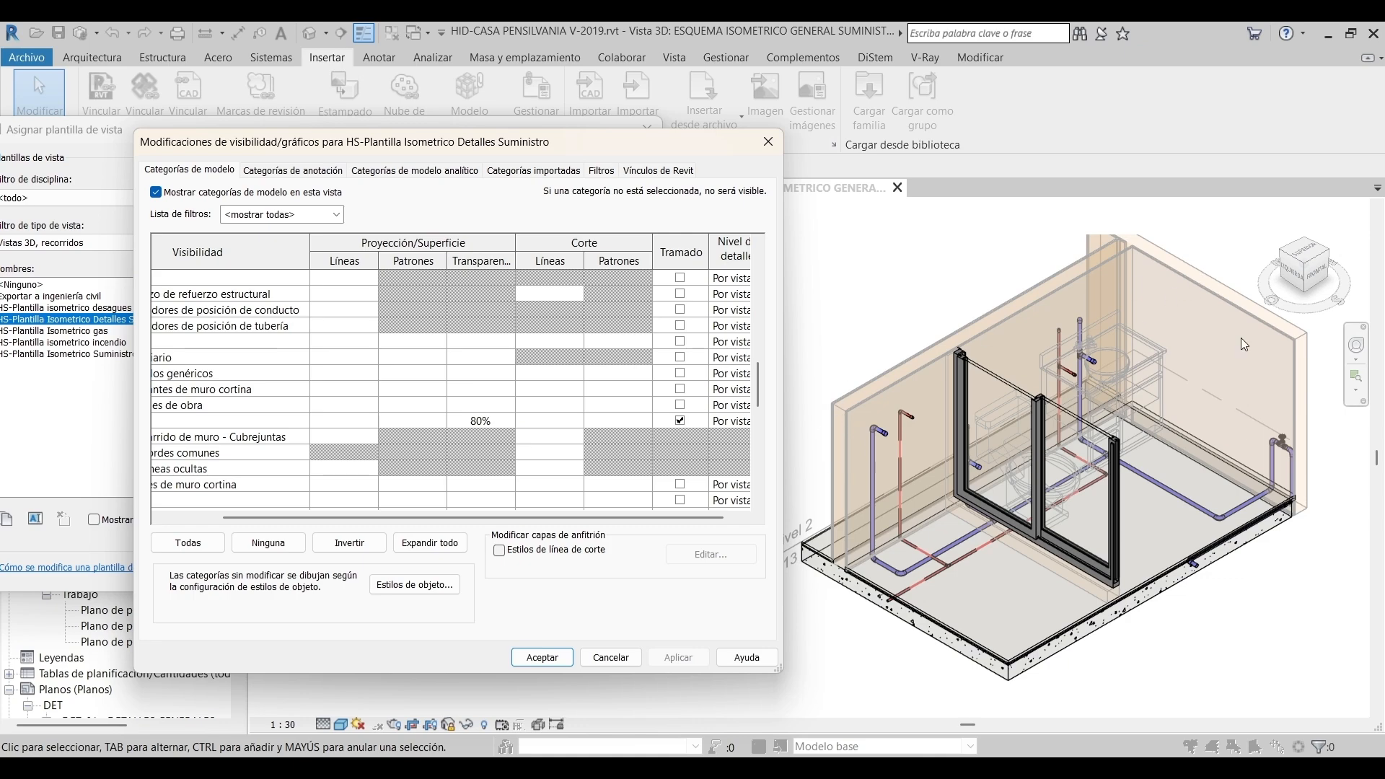
left_click(680, 420)
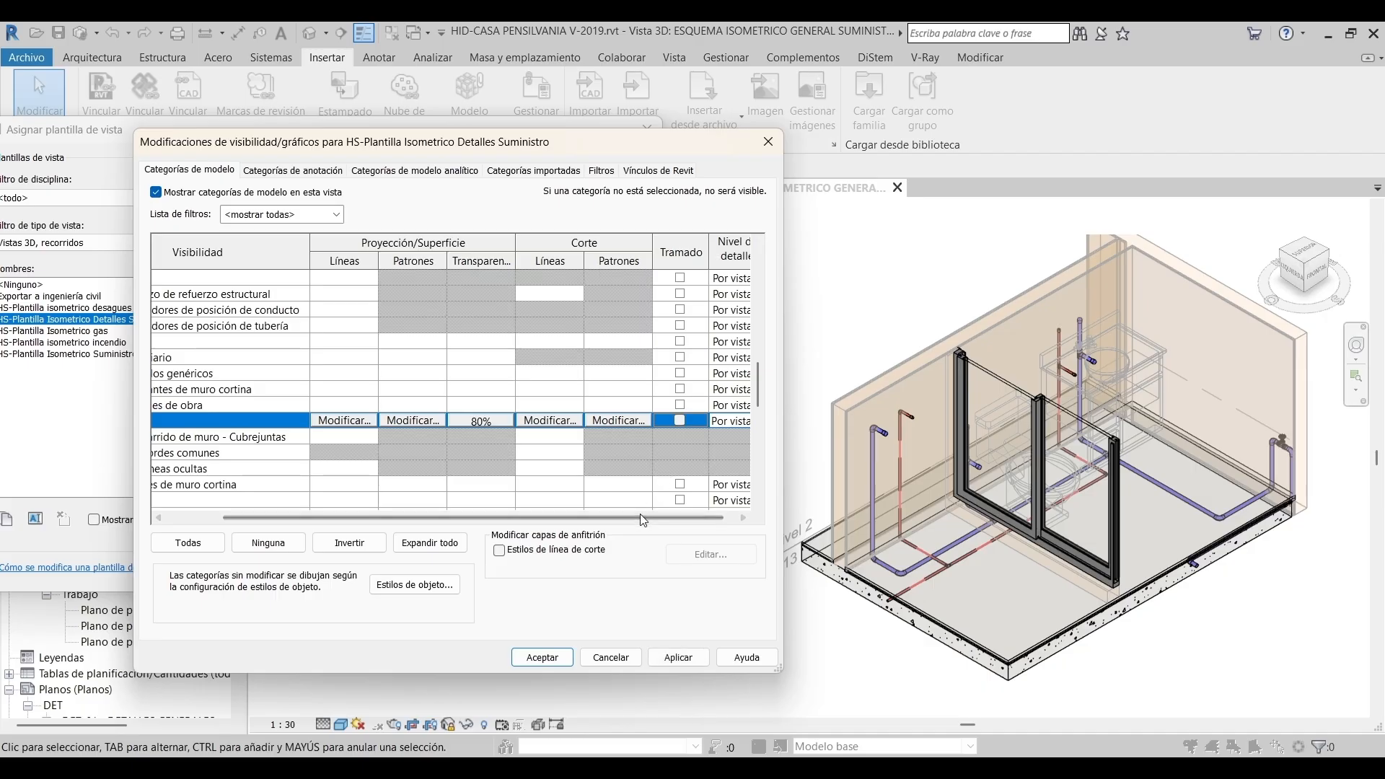
Override the cut lines of the Muros category with color RGB 192-192-192 and line weight 1, and apply the change
left_click_drag(639, 518, 546, 516)
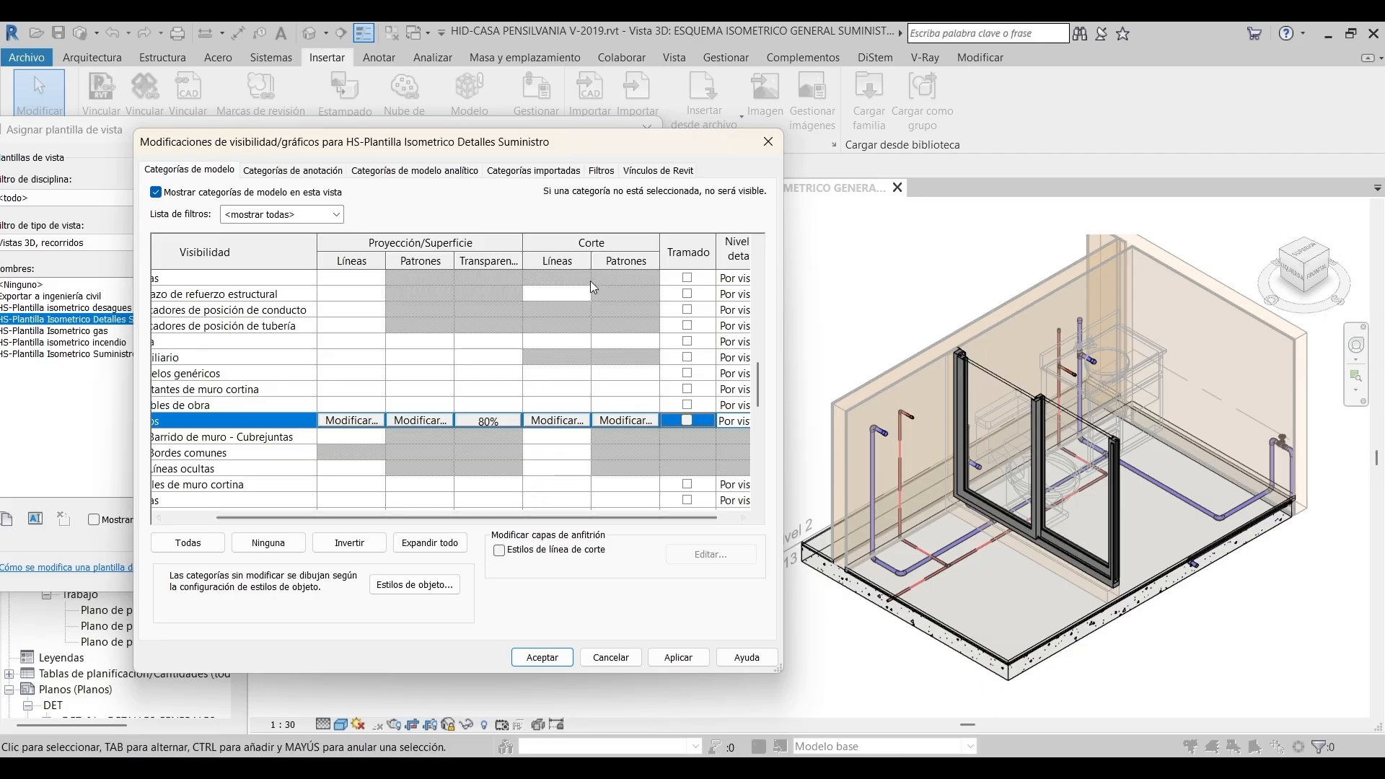
left_click(561, 425)
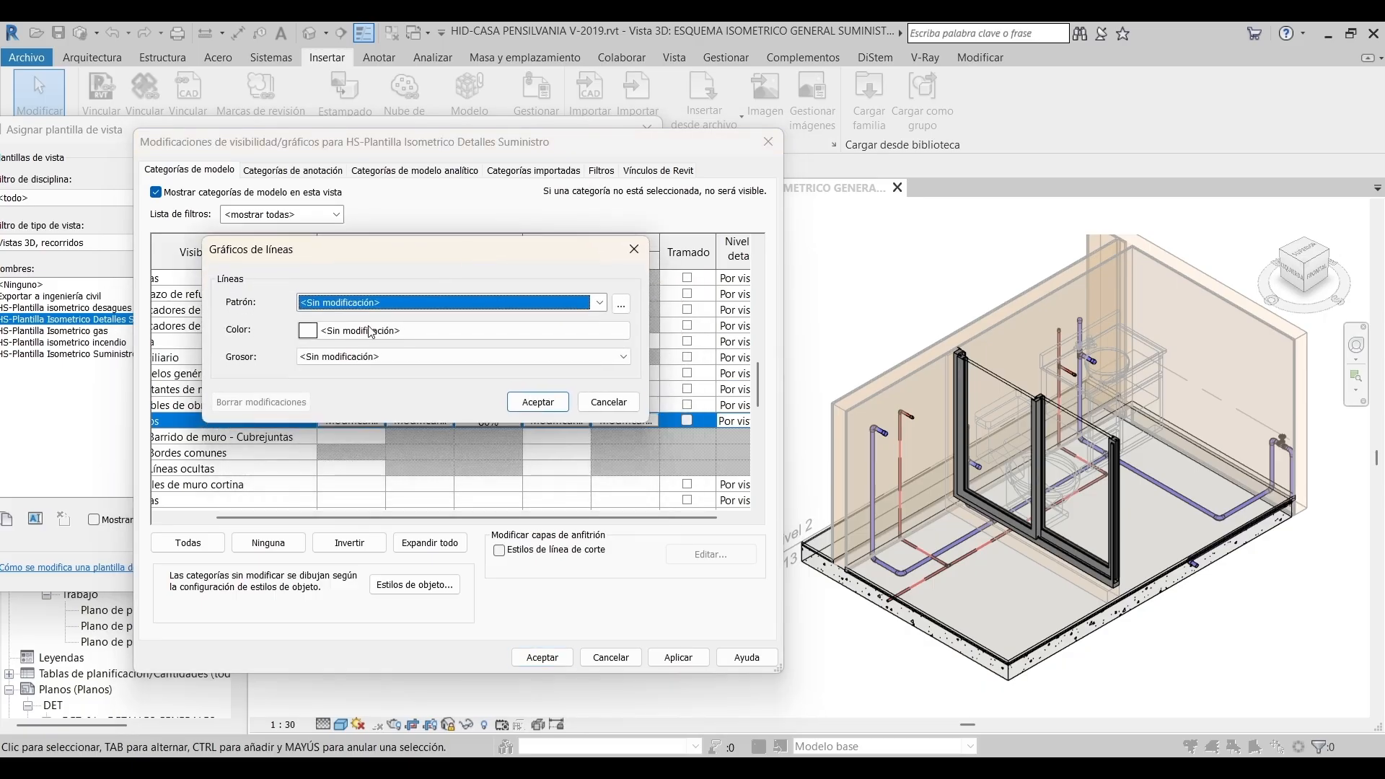
left_click(370, 332)
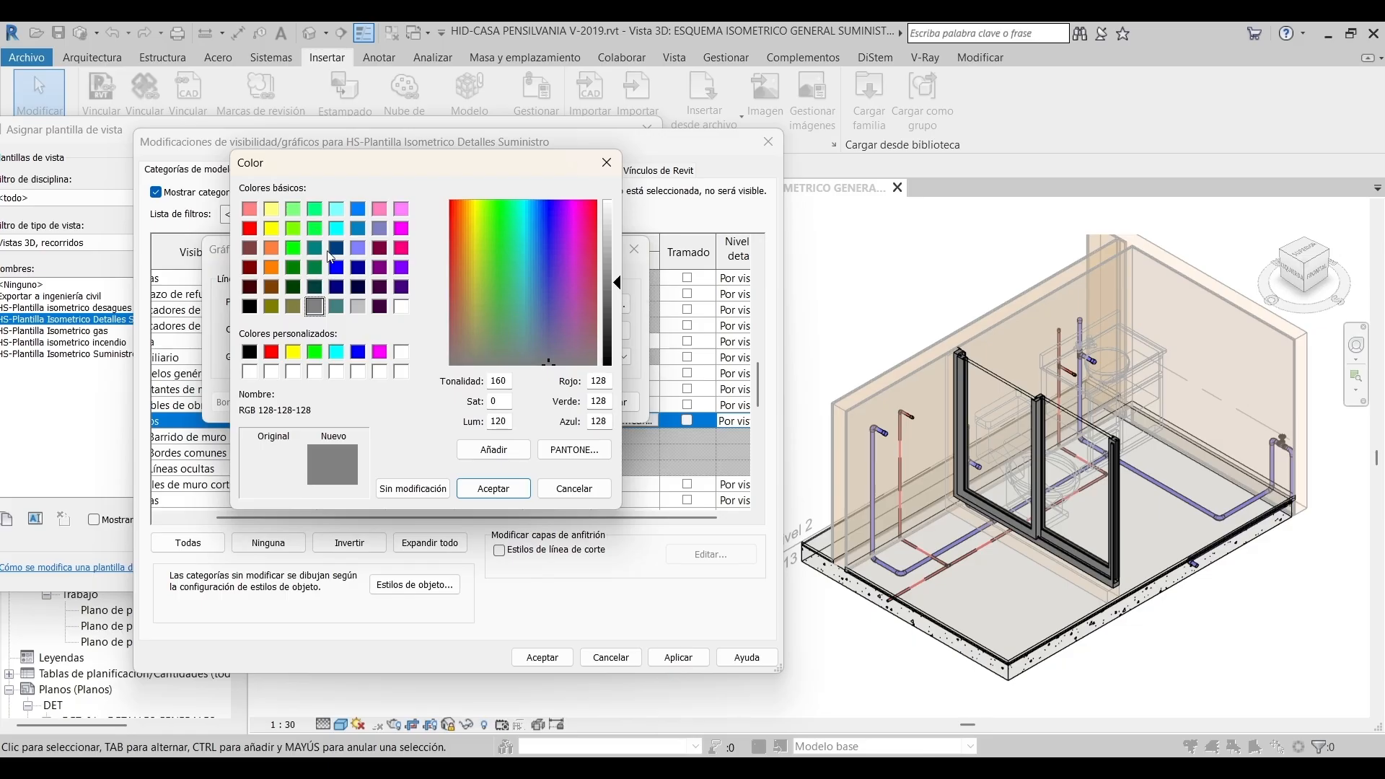
left_click(360, 306)
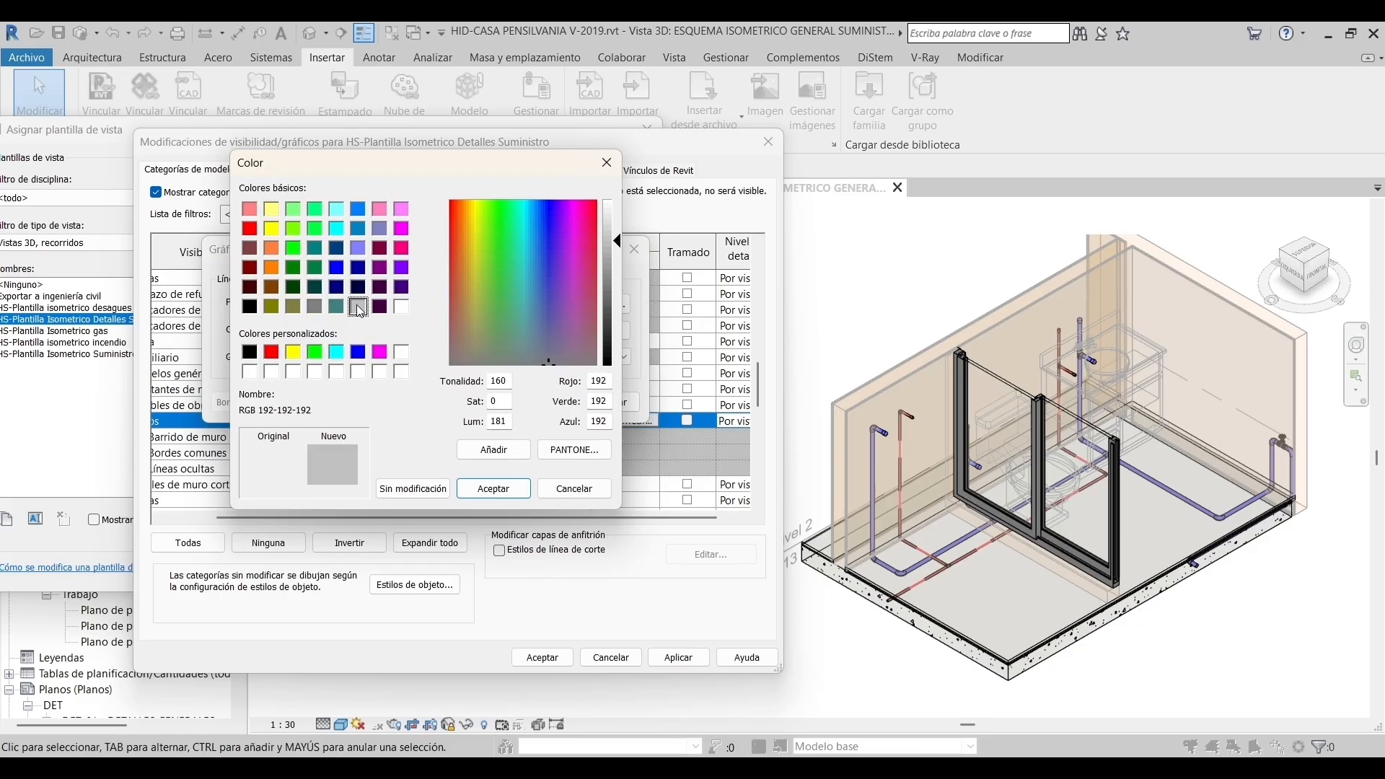
left_click(493, 488)
left_click(491, 358)
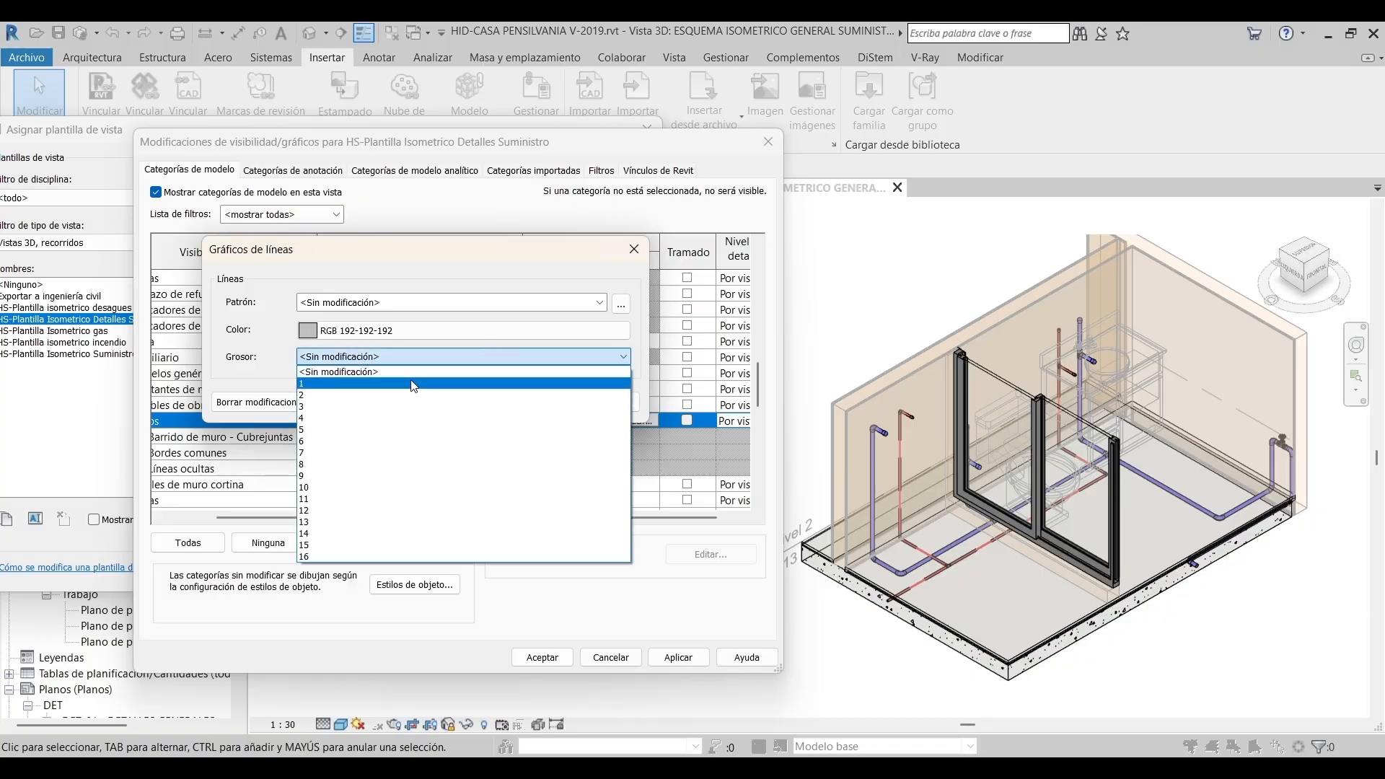
left_click(410, 384)
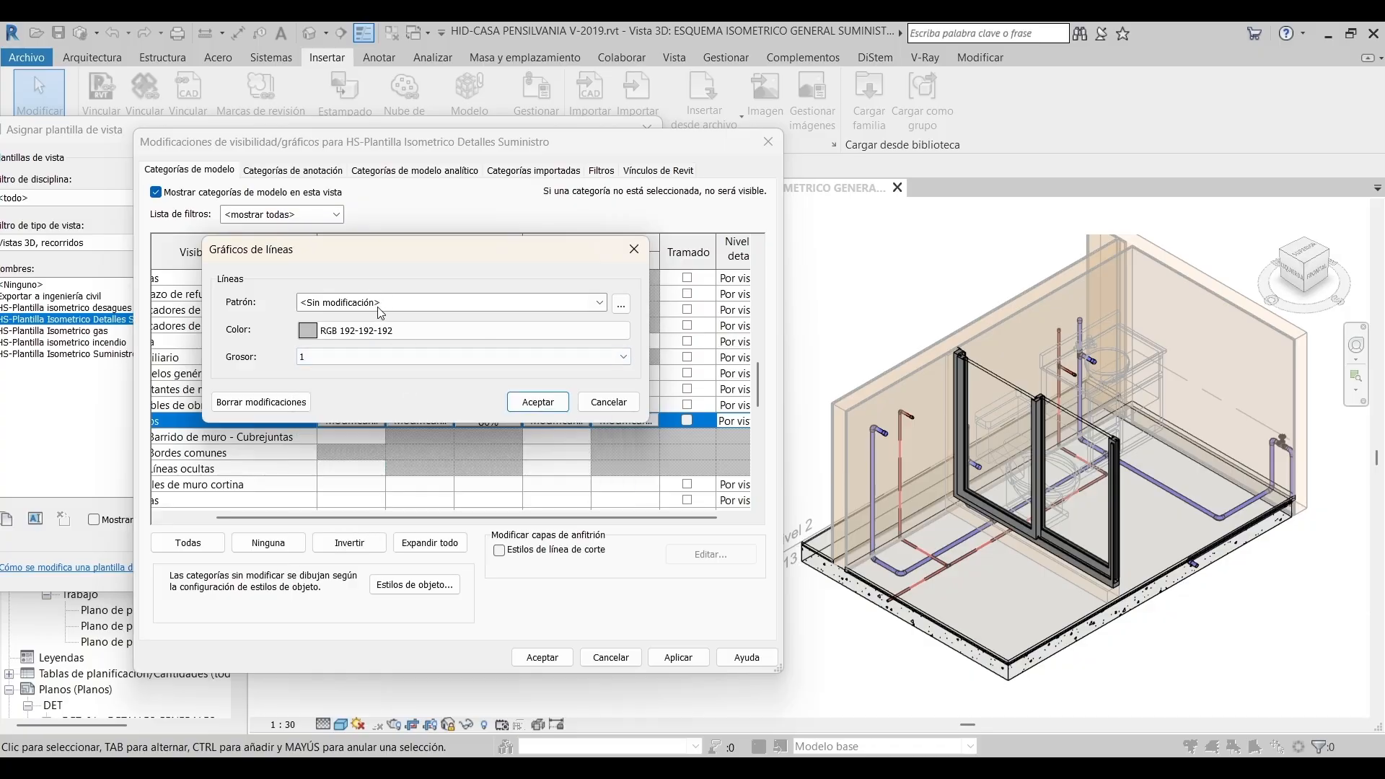
left_click(535, 413)
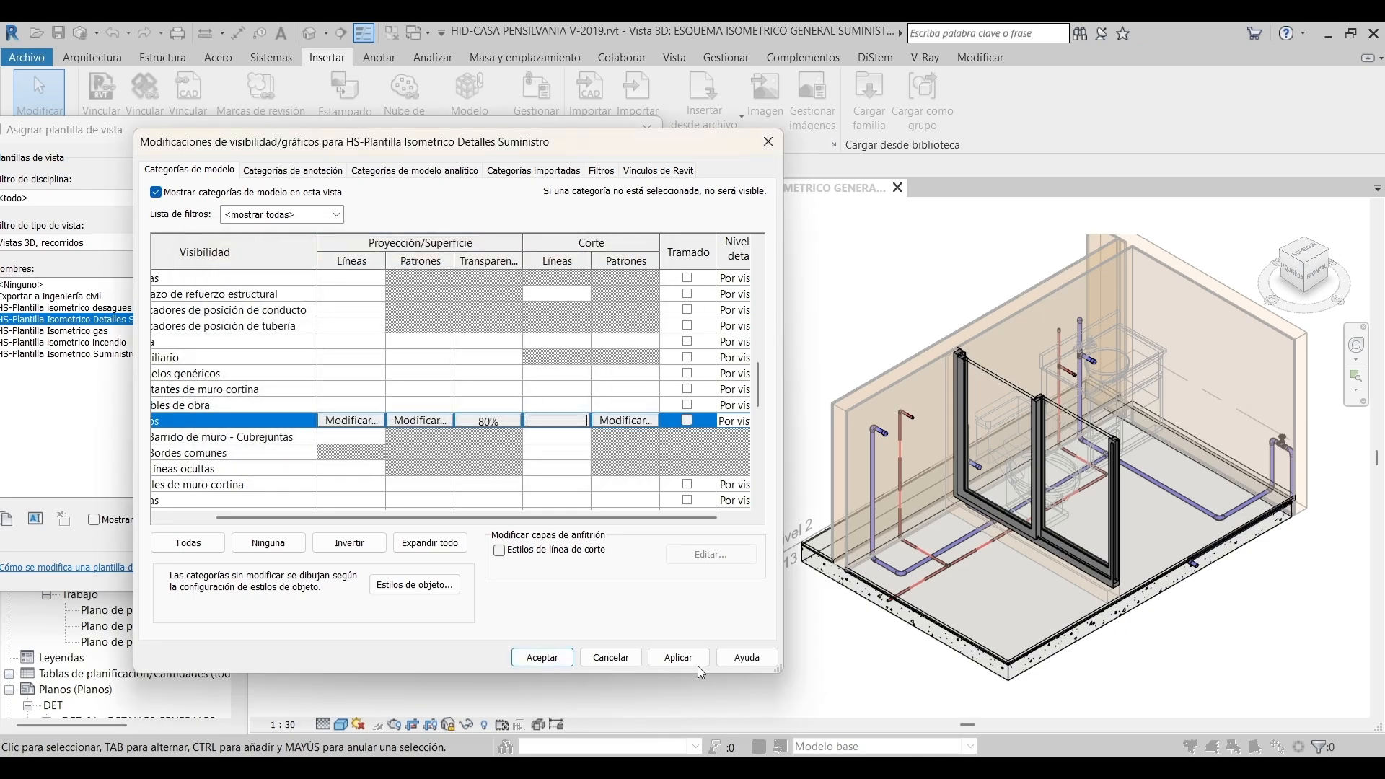
left_click(678, 657)
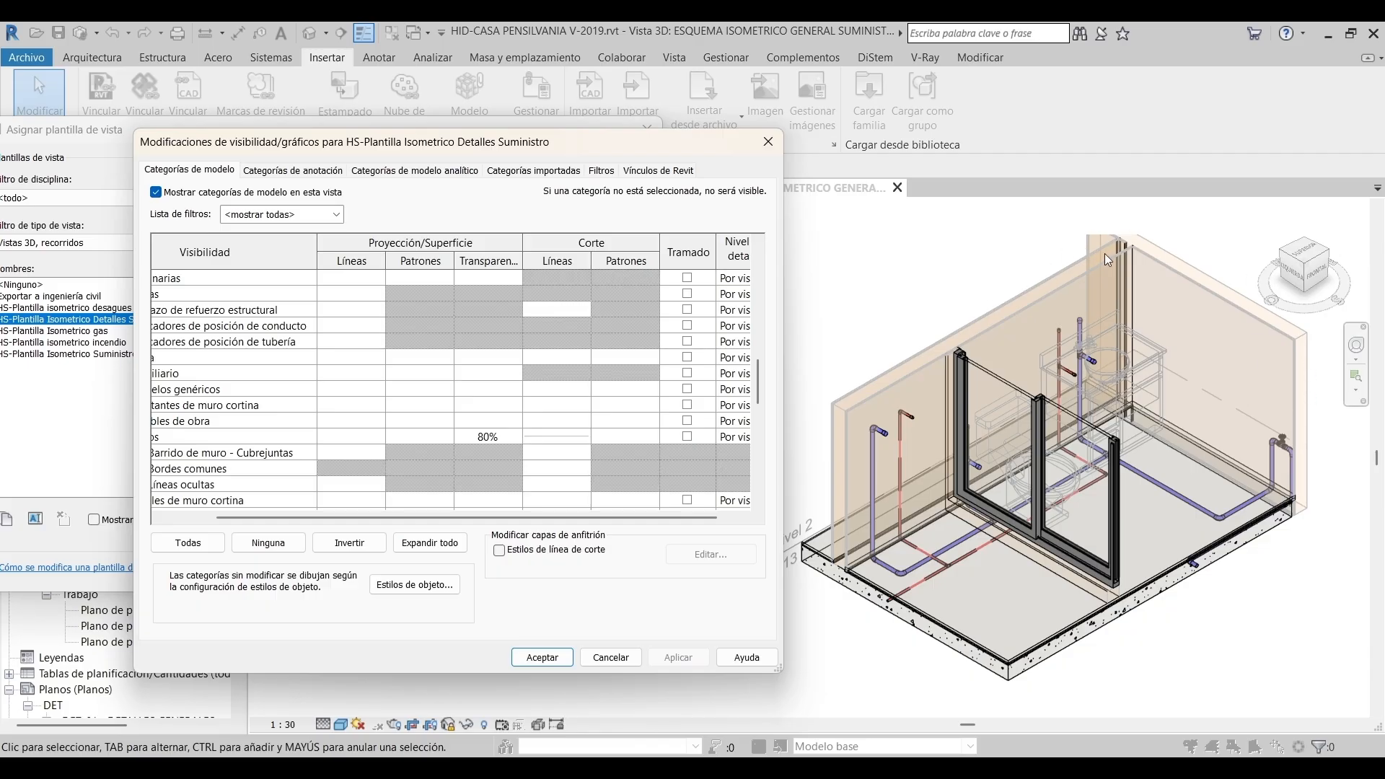
Try the darker gray RGB 128-128-128 as the cut line color of the Muros category
left_click(542, 433)
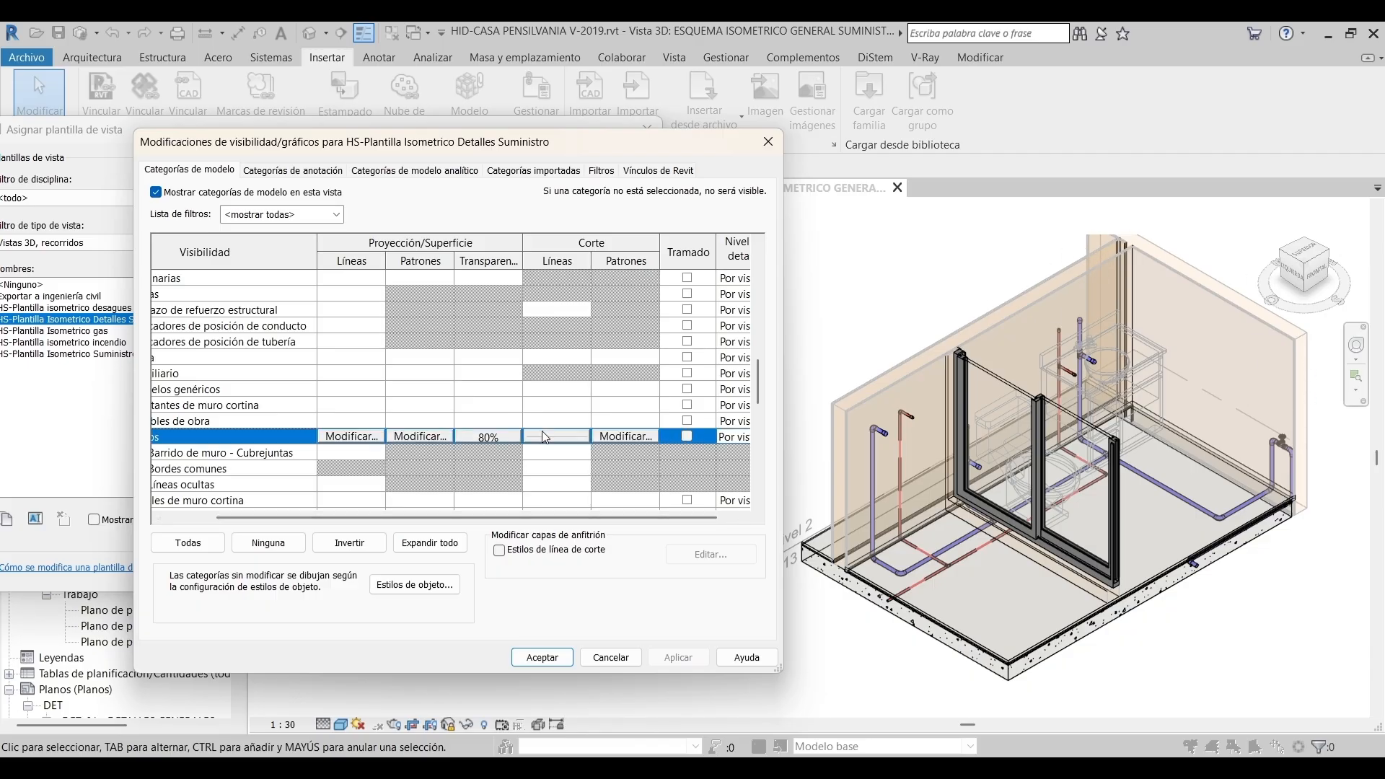
left_click(543, 433)
left_click(359, 331)
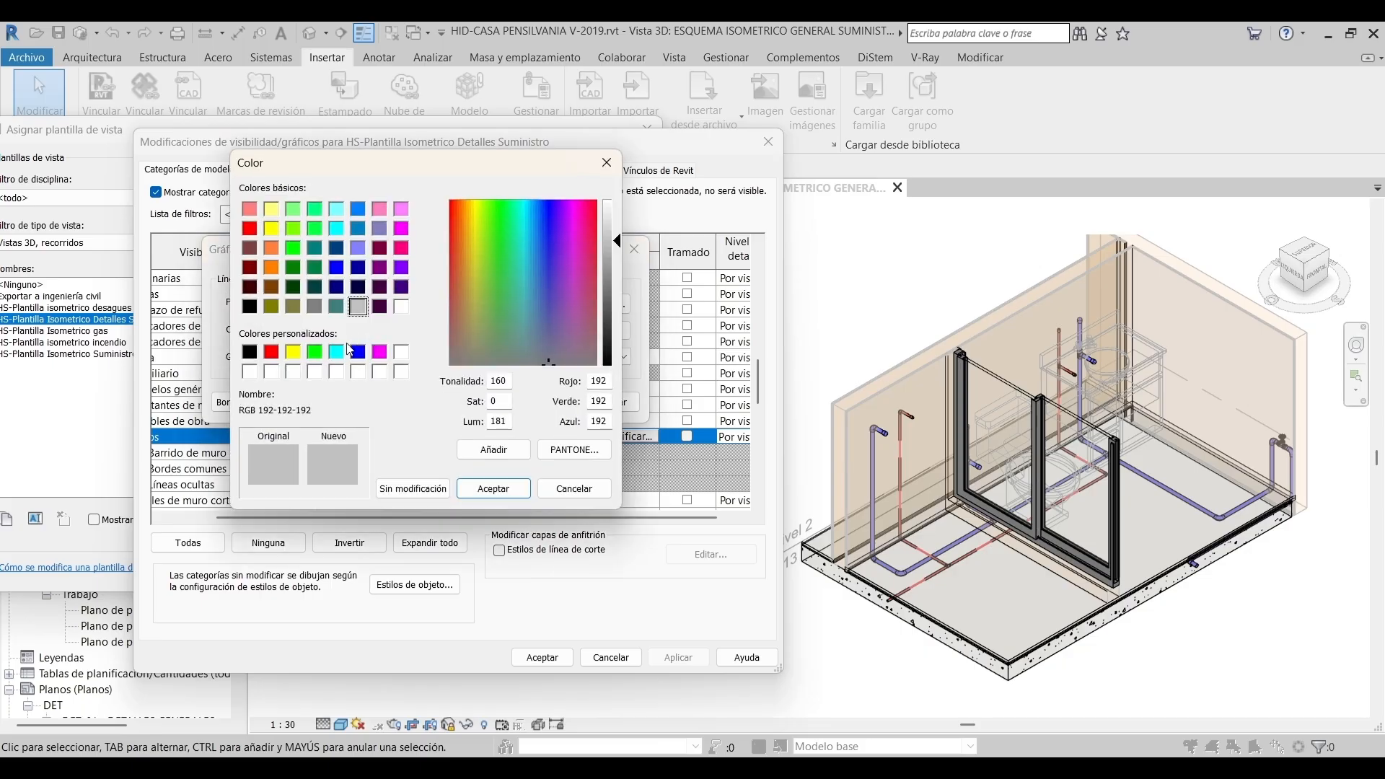
left_click(314, 310)
left_click(493, 488)
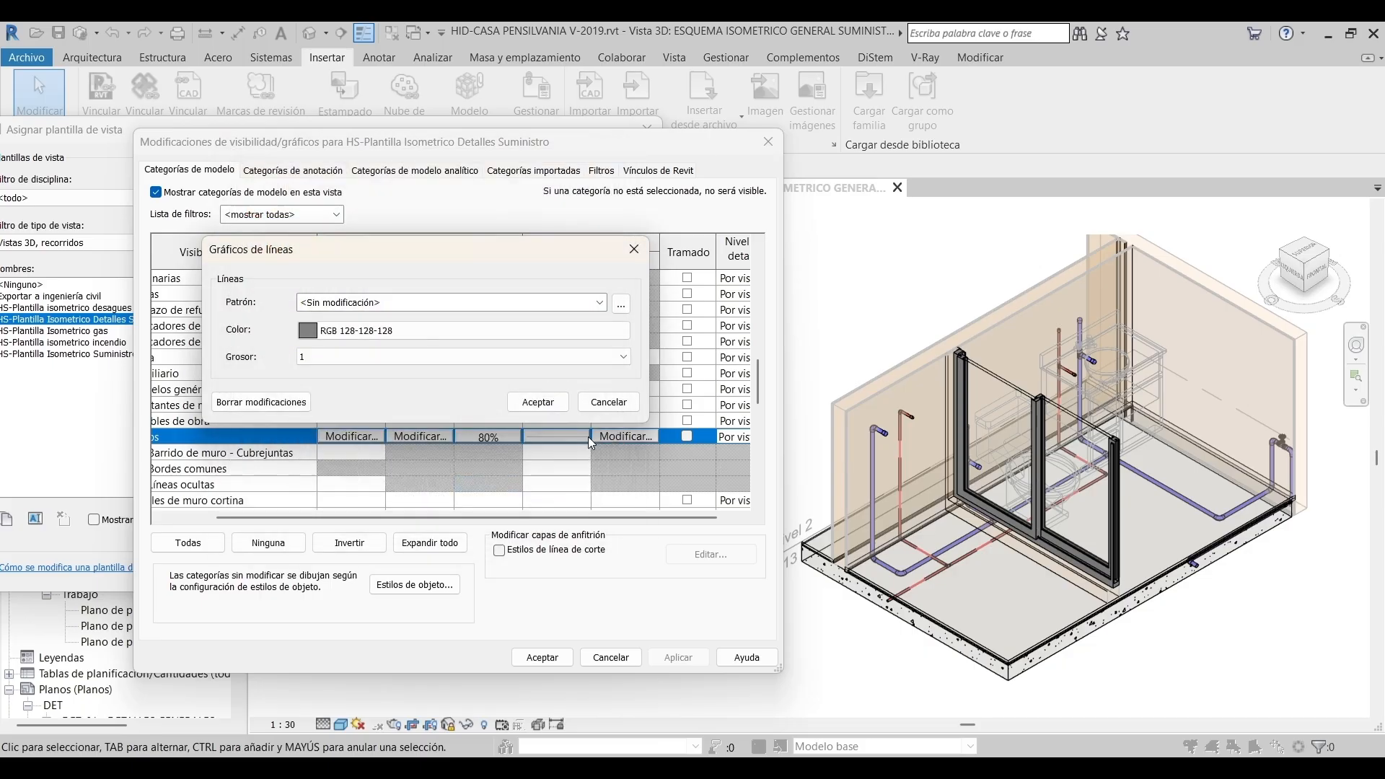
left_click(538, 402)
left_click(678, 657)
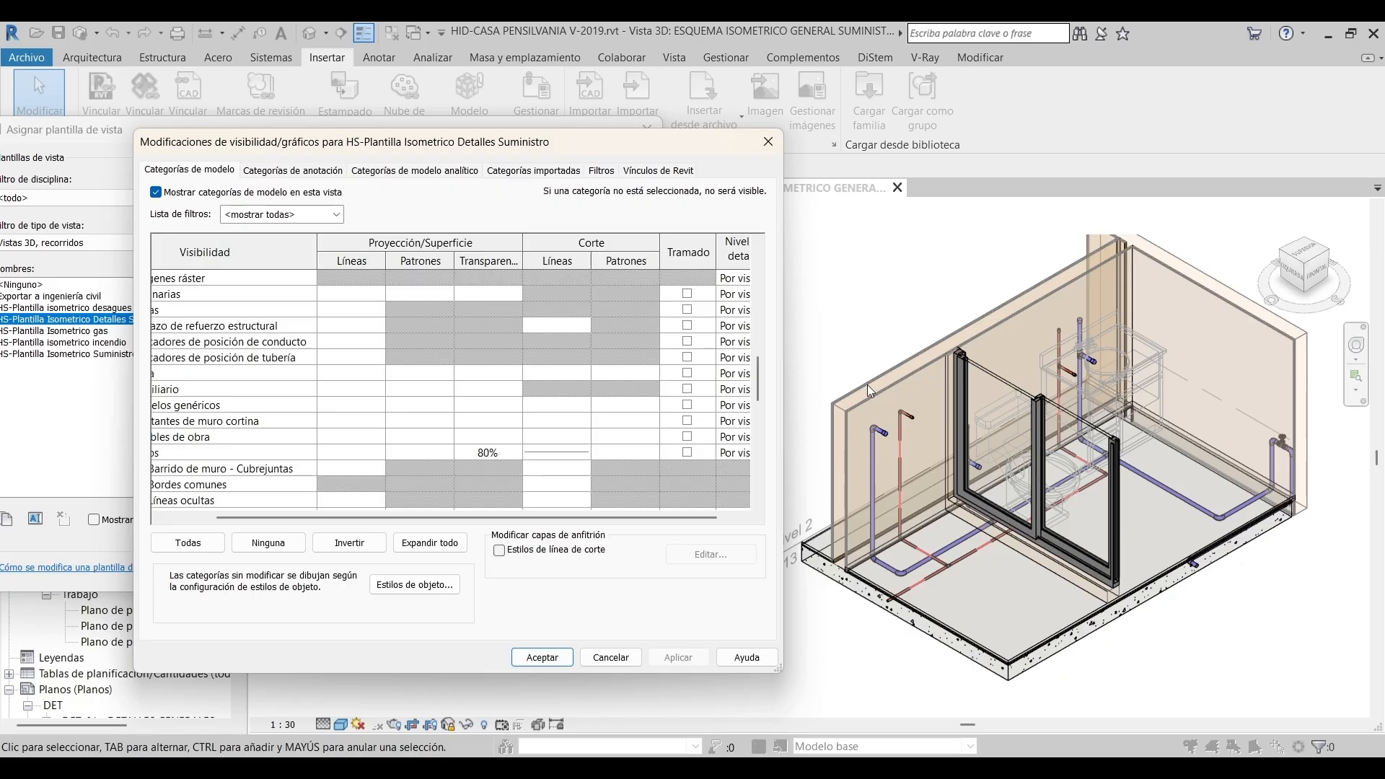
Return the cut line color of the Muros category to RGB 192-192-192 and apply it to the template
left_click(560, 459)
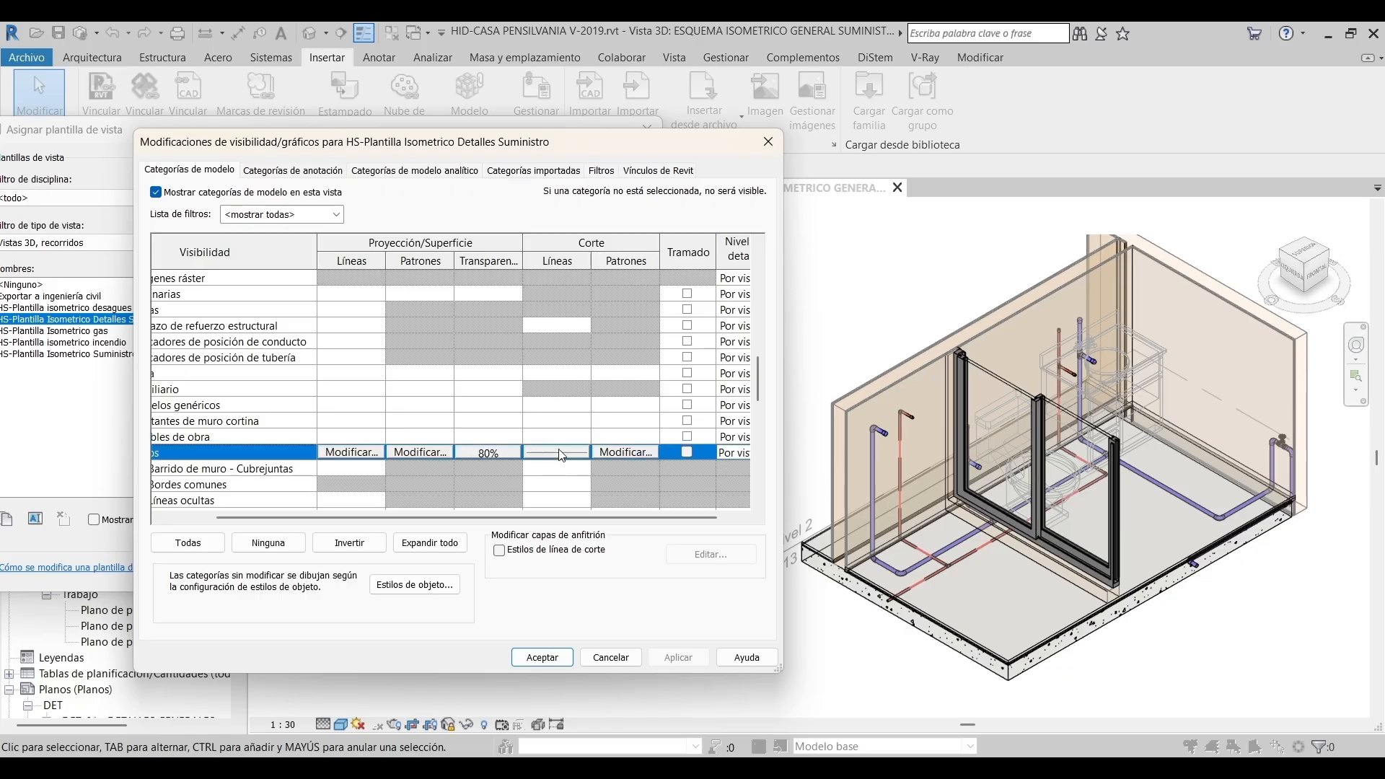
left_click(561, 454)
left_click(475, 333)
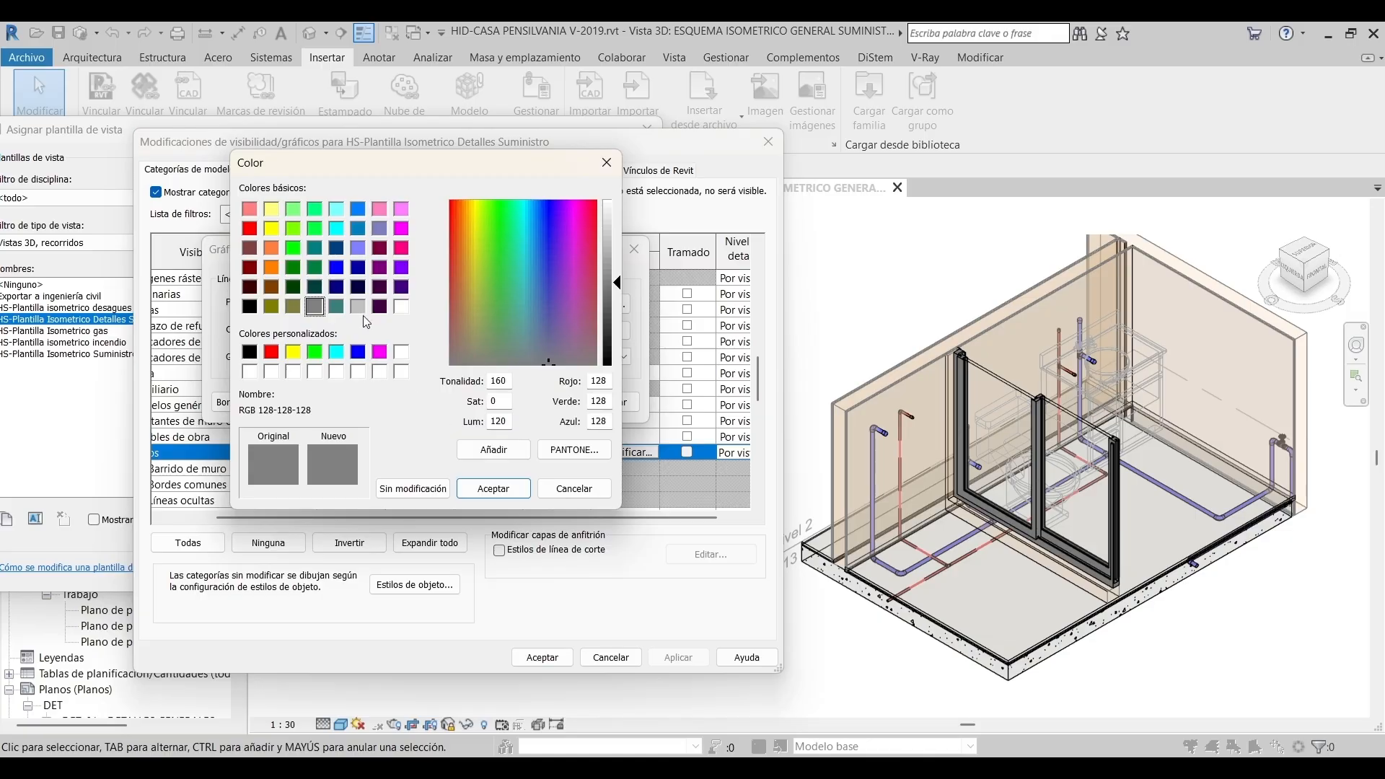
left_click(358, 307)
left_click(503, 490)
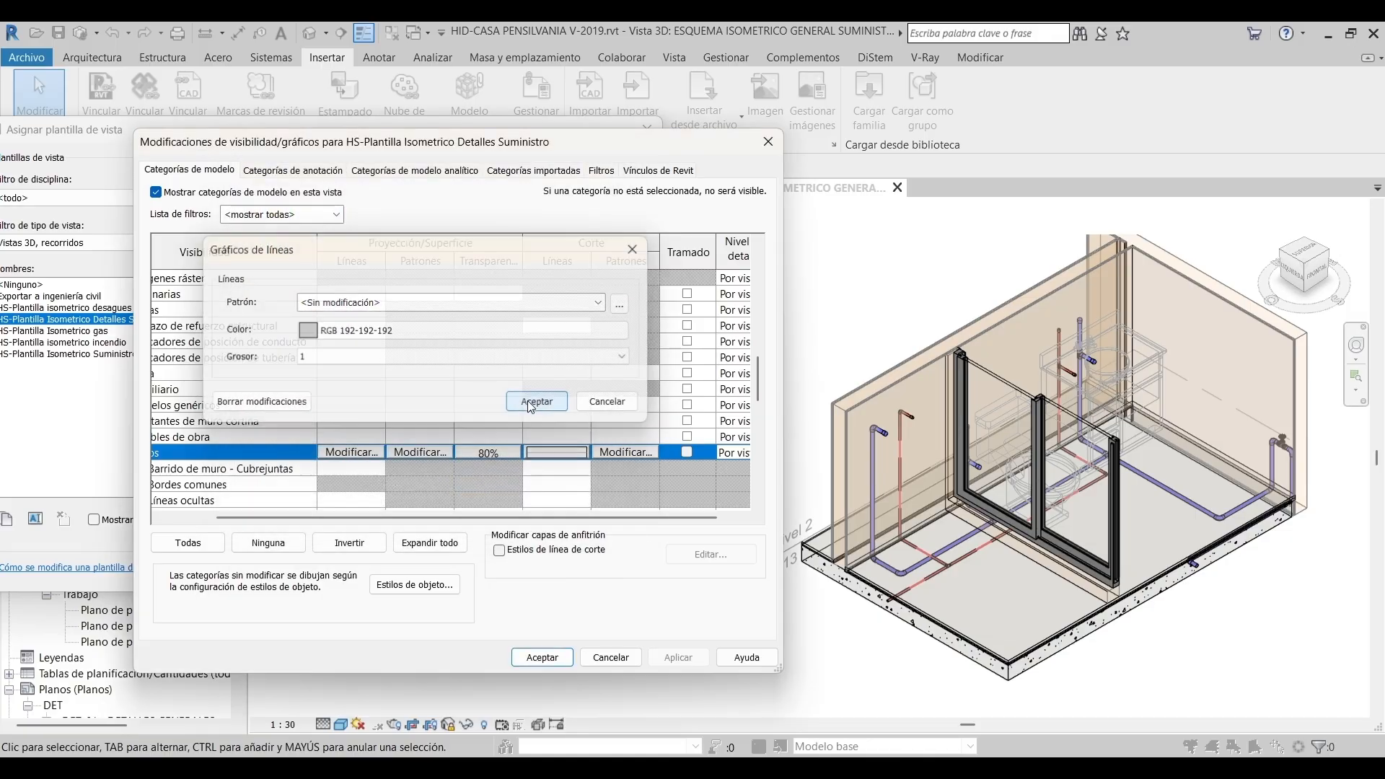
left_click(530, 401)
left_click(677, 657)
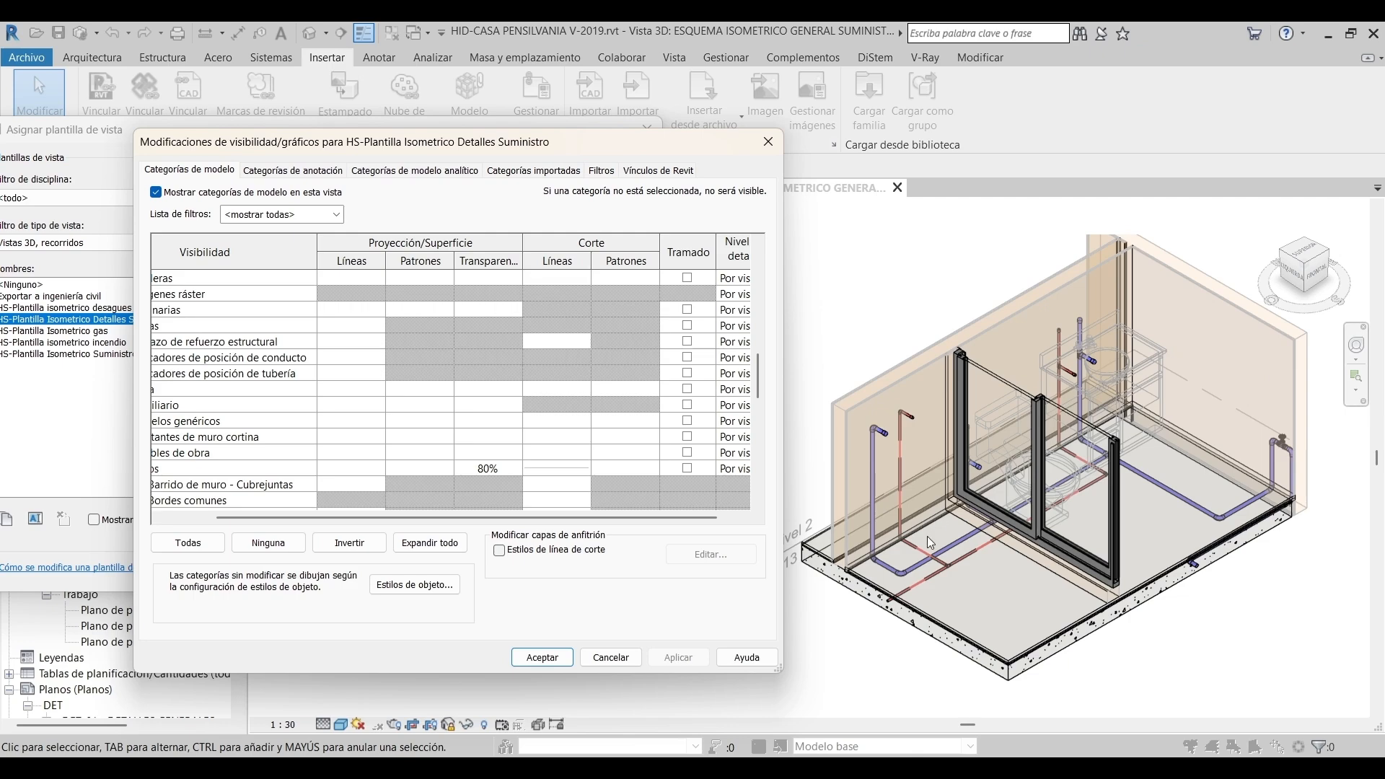
Set the surface transparency of the Muros category to 90% in the template's visibility overrides
scroll(458, 386, "down", 2)
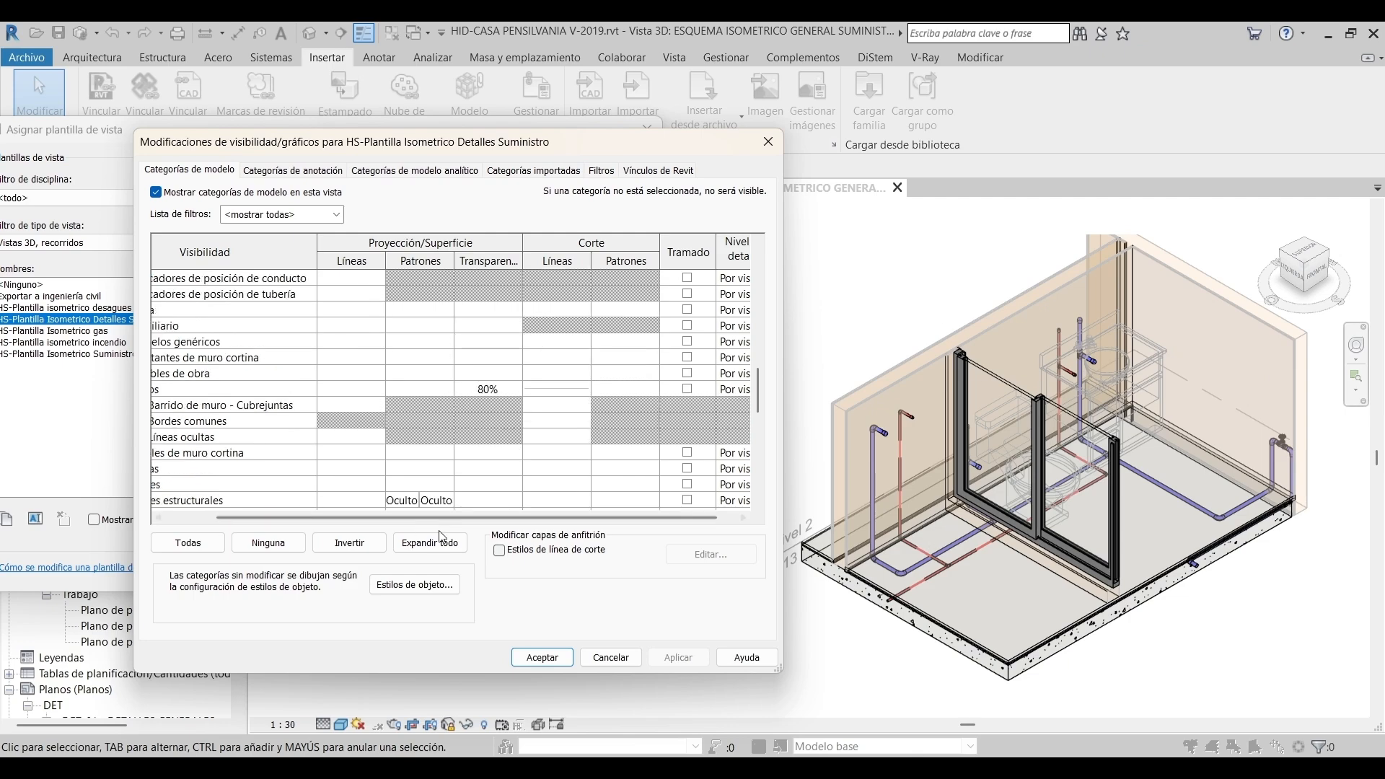
left_click_drag(462, 518, 414, 517)
left_click(546, 393)
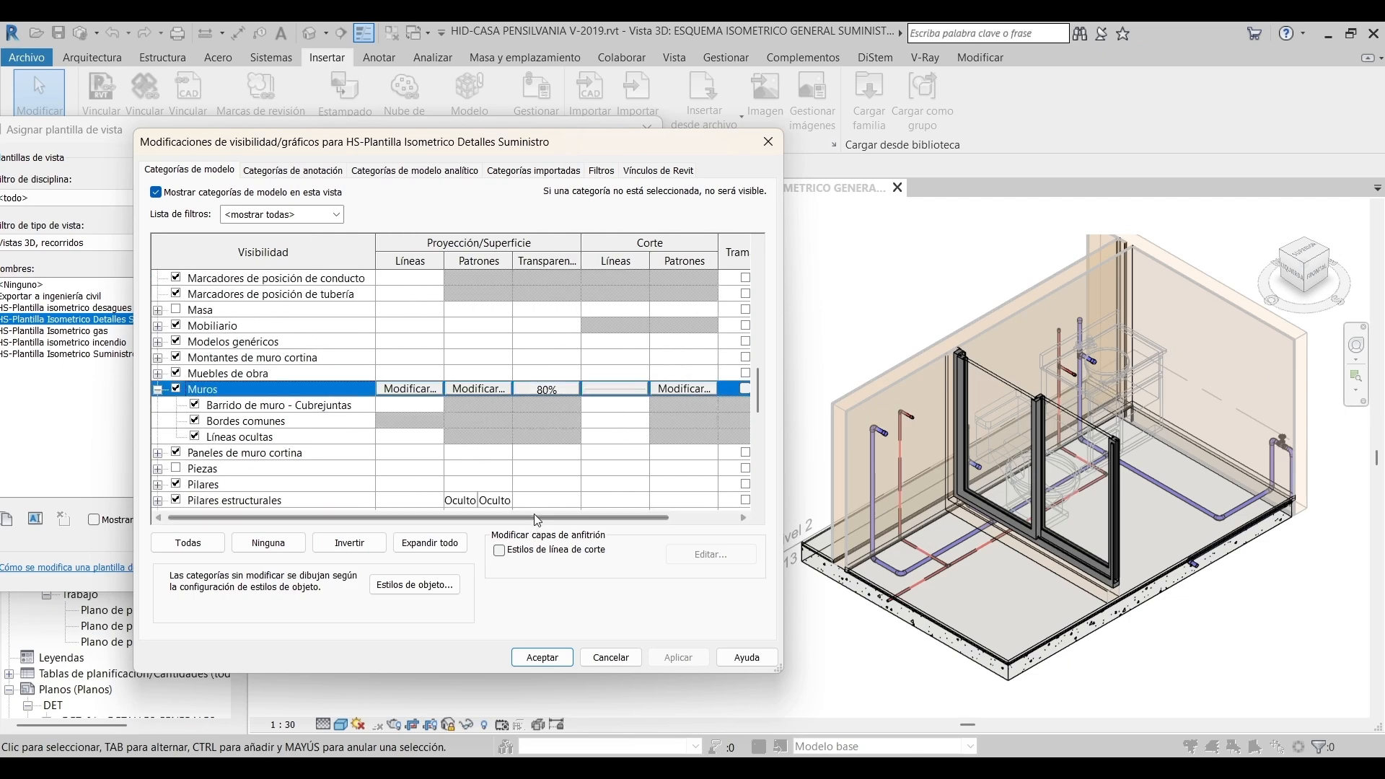
left_click(547, 390)
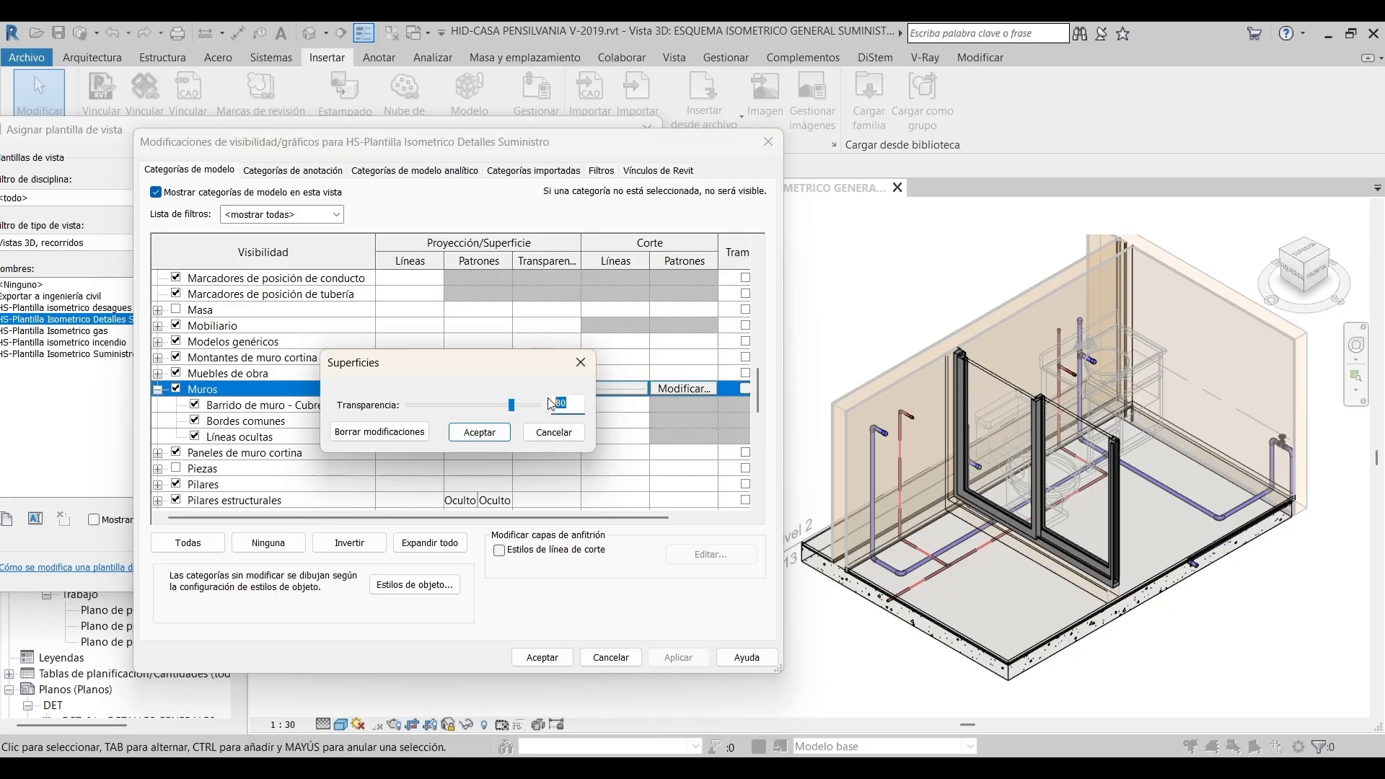
type("90")
left_click(479, 432)
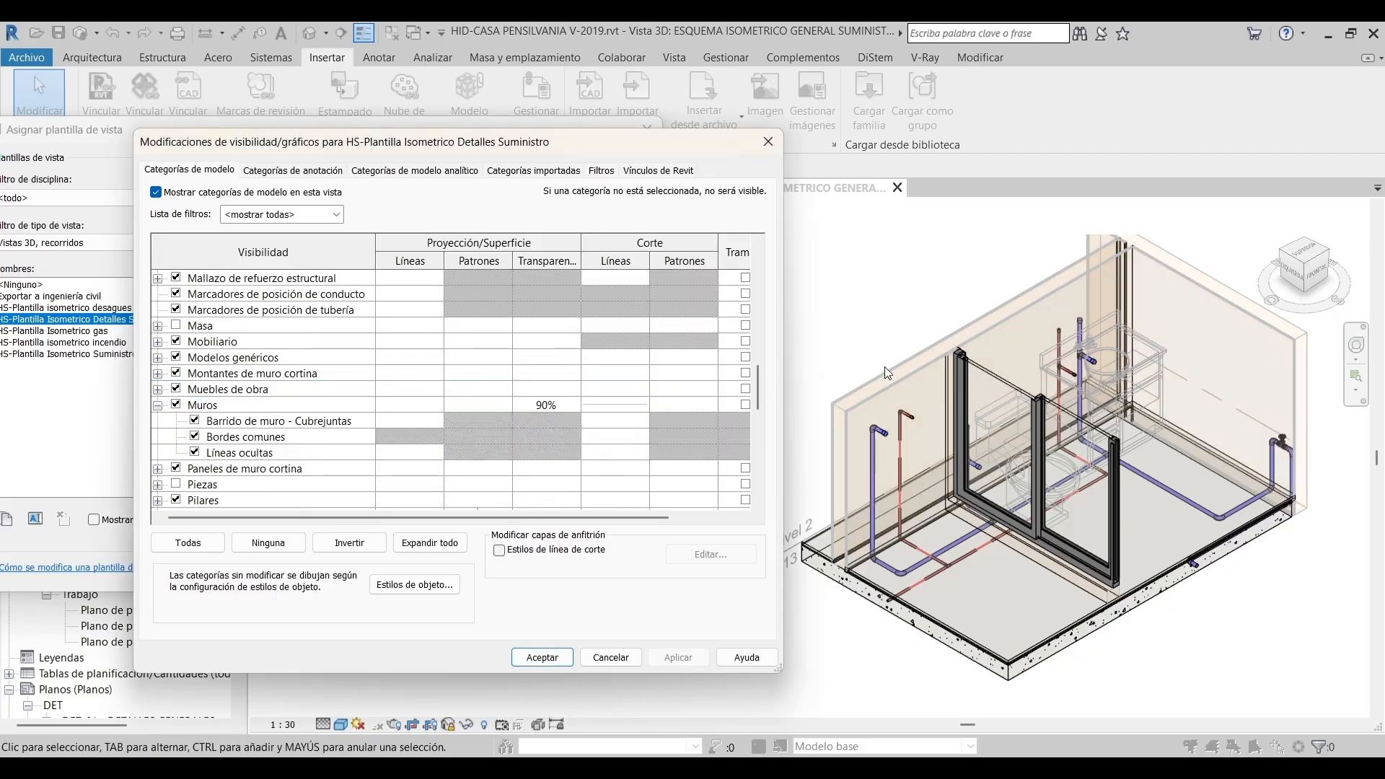
Accept the template's visibility overrides and template settings, and select the sliding glass door in the linked model to check its category
left_click(328, 372)
left_click(346, 468)
scroll(343, 354, "down", 3)
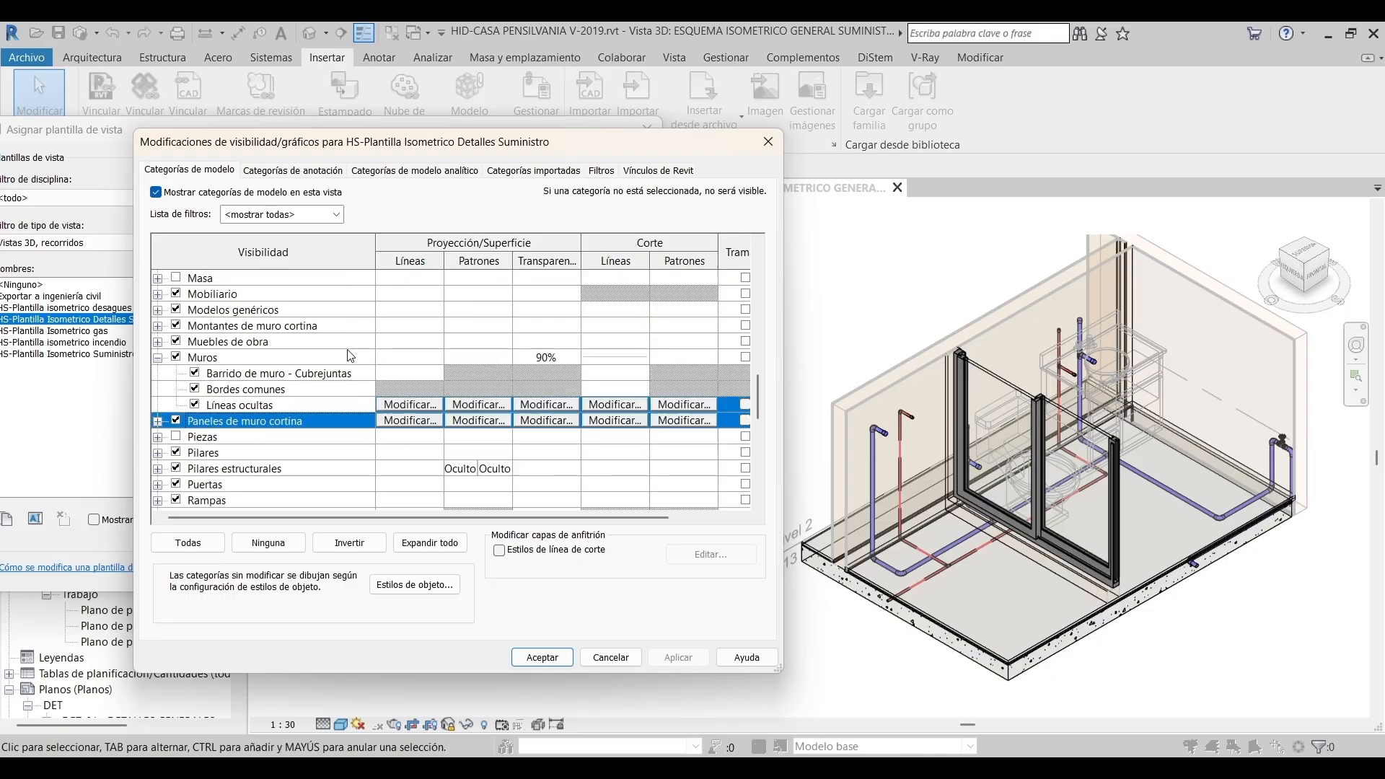
left_click(232, 422)
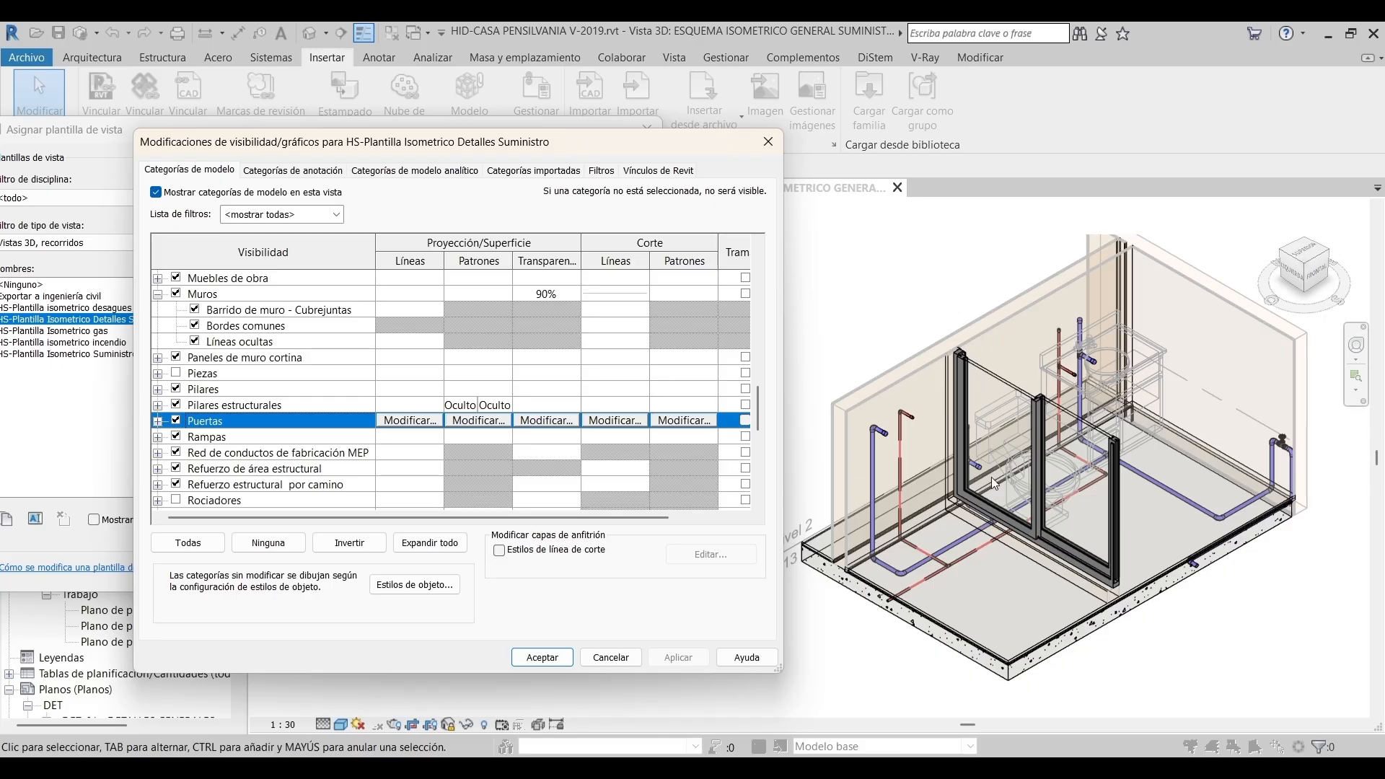
left_click(546, 656)
left_click(630, 573)
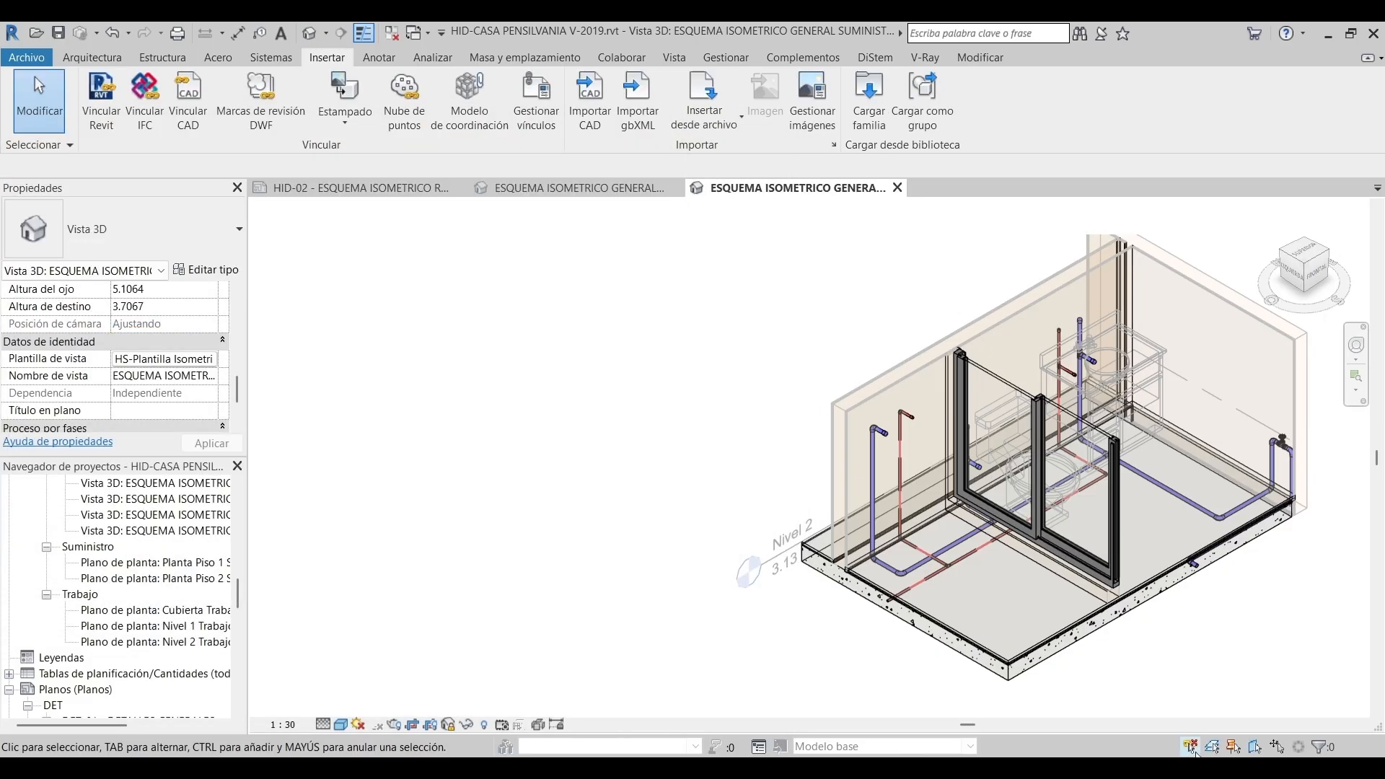
left_click(973, 373)
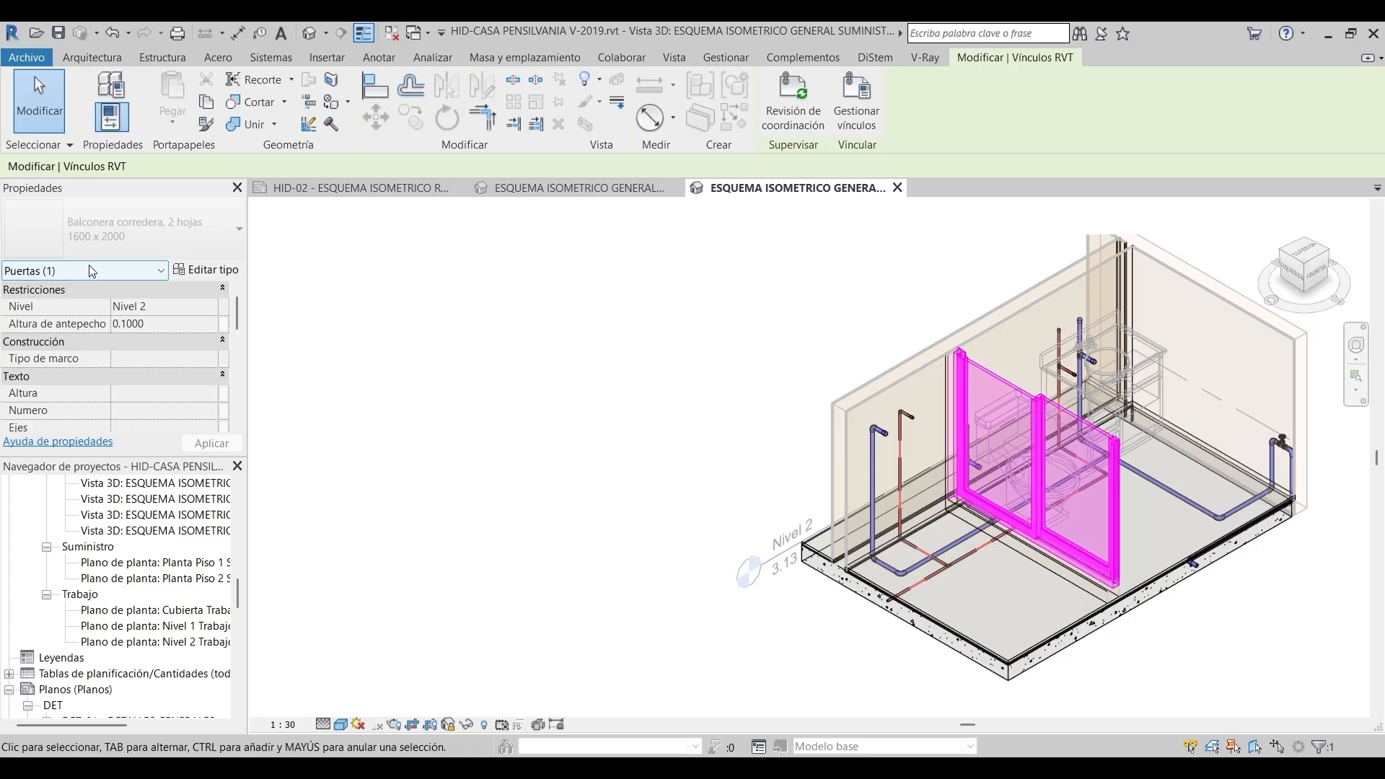
Reopen the template's model visibility overrides, set the Puertas category's surface transparency to 100%, and apply it
left_click(565, 356)
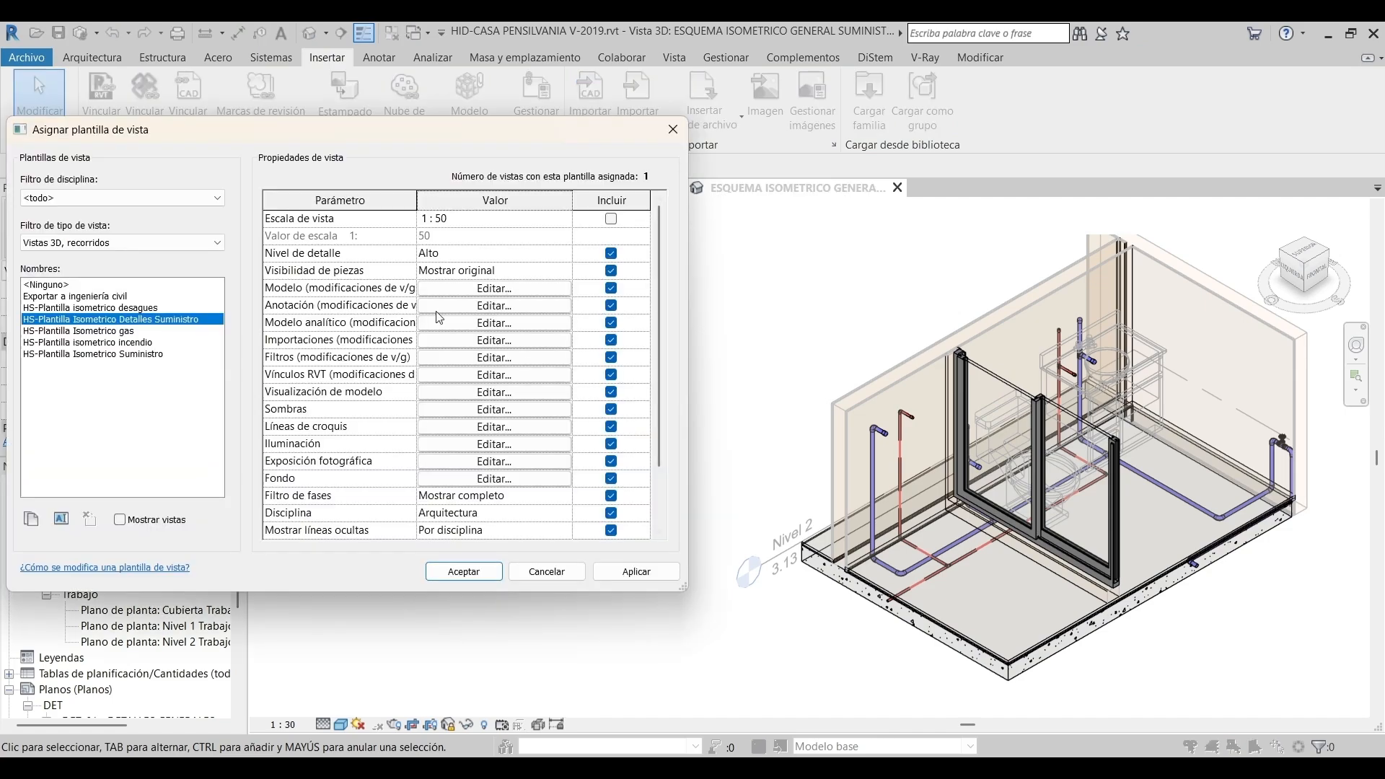
left_click(527, 291)
left_click_drag(574, 147, 499, 136)
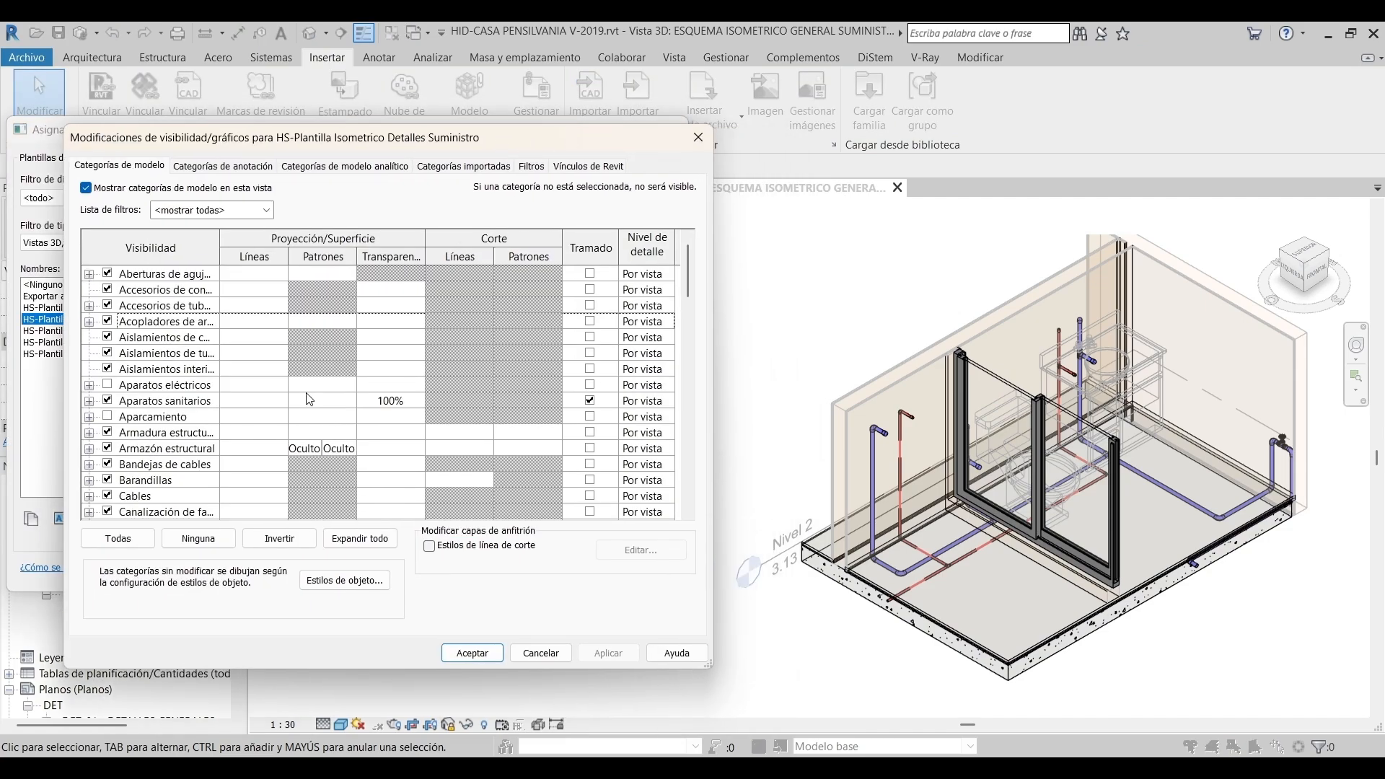
left_click(189, 401)
scroll(181, 411, "down", 13)
left_click(170, 418)
left_click(164, 447)
scroll(171, 462, "down", 1)
left_click(183, 434)
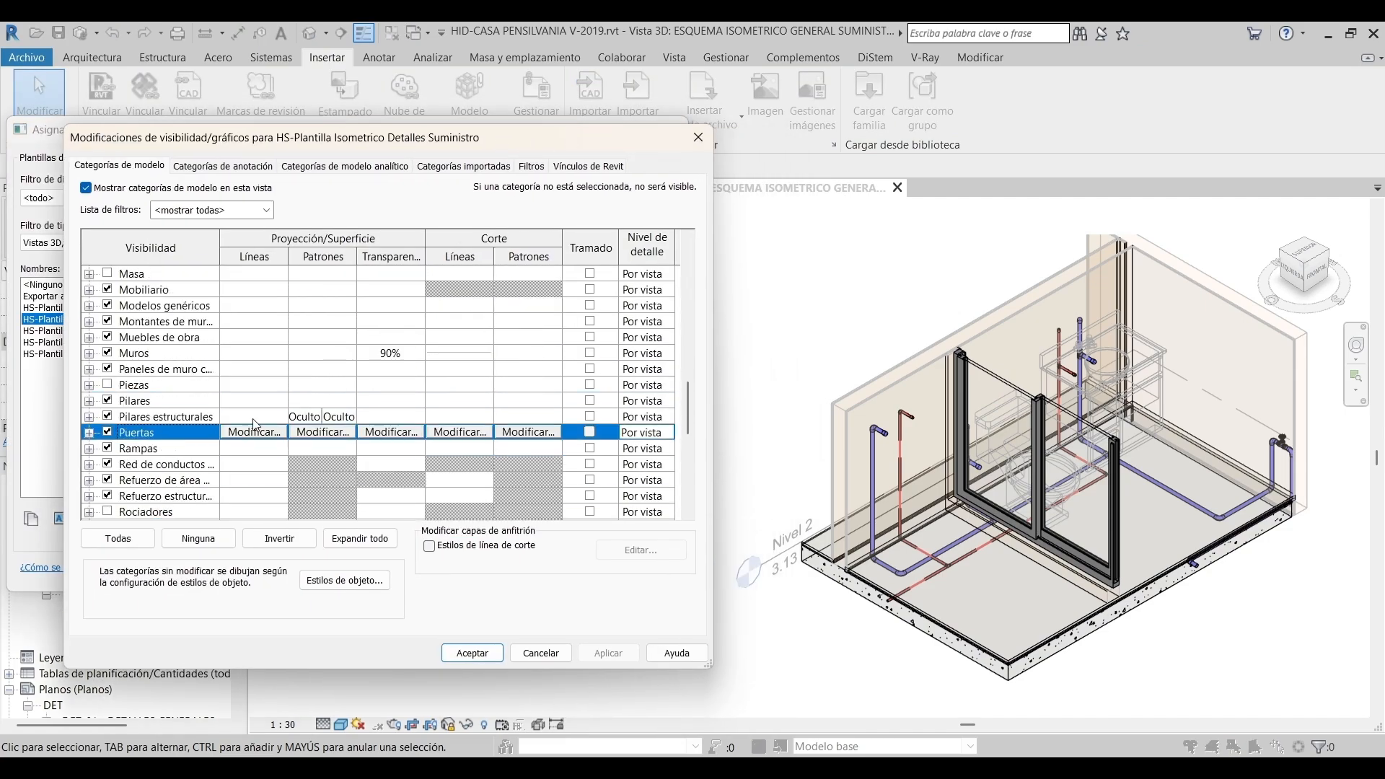
left_click(391, 431)
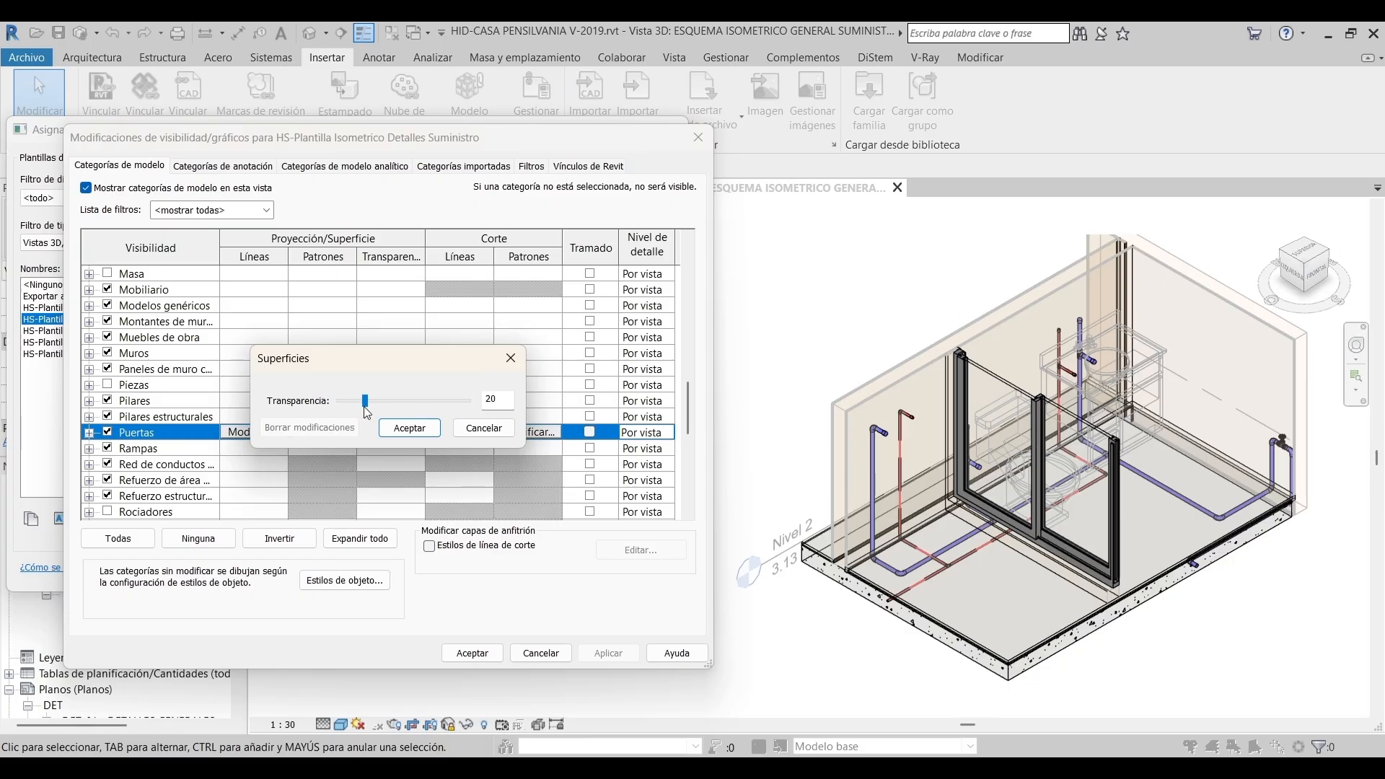
left_click_drag(366, 401, 469, 401)
left_click(409, 427)
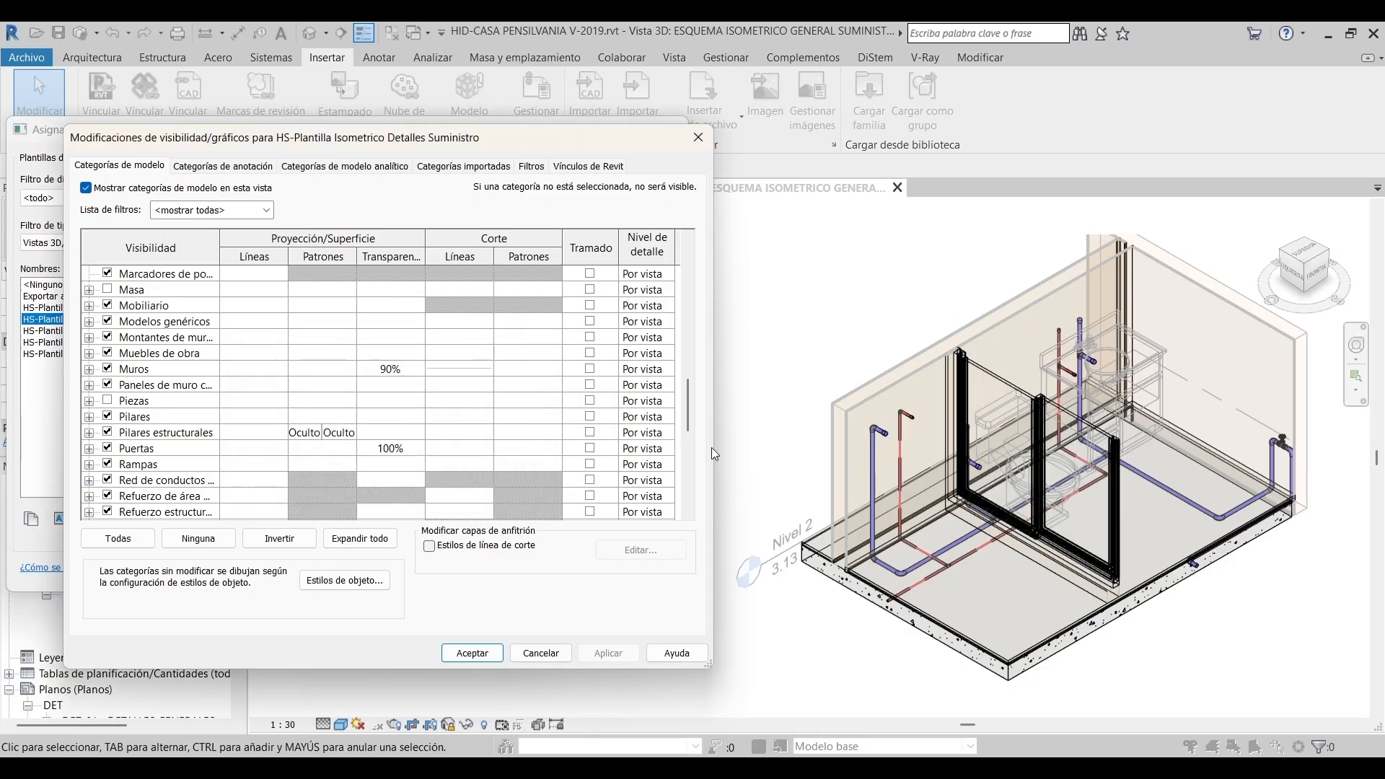
Try displaying the Puertas category in halftone and switch its halftone back off
scroll(288, 388, "down", 8)
left_click(196, 358)
scroll(246, 352, "down", 5)
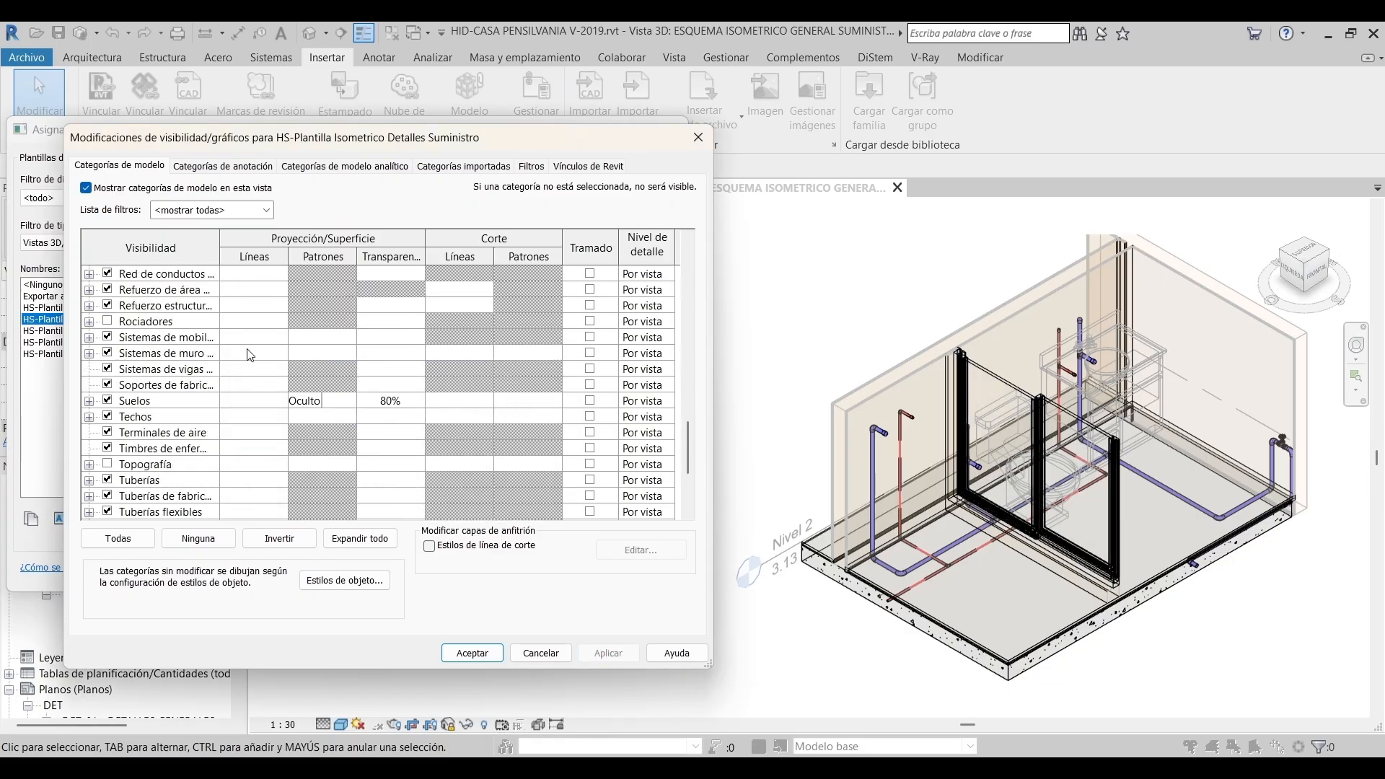
scroll(245, 351, "up", 2)
scroll(245, 351, "up", 3)
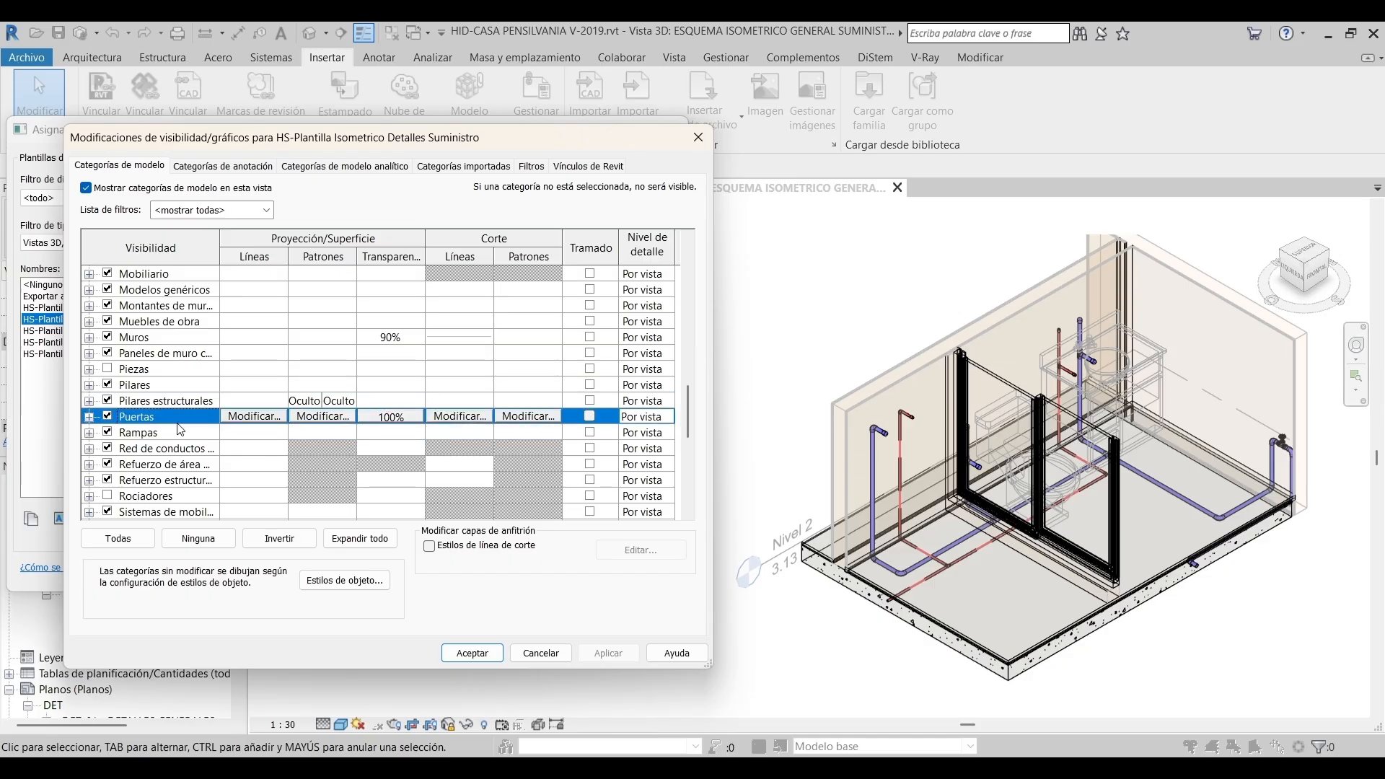
left_click(590, 417)
scroll(559, 529, "up", 1)
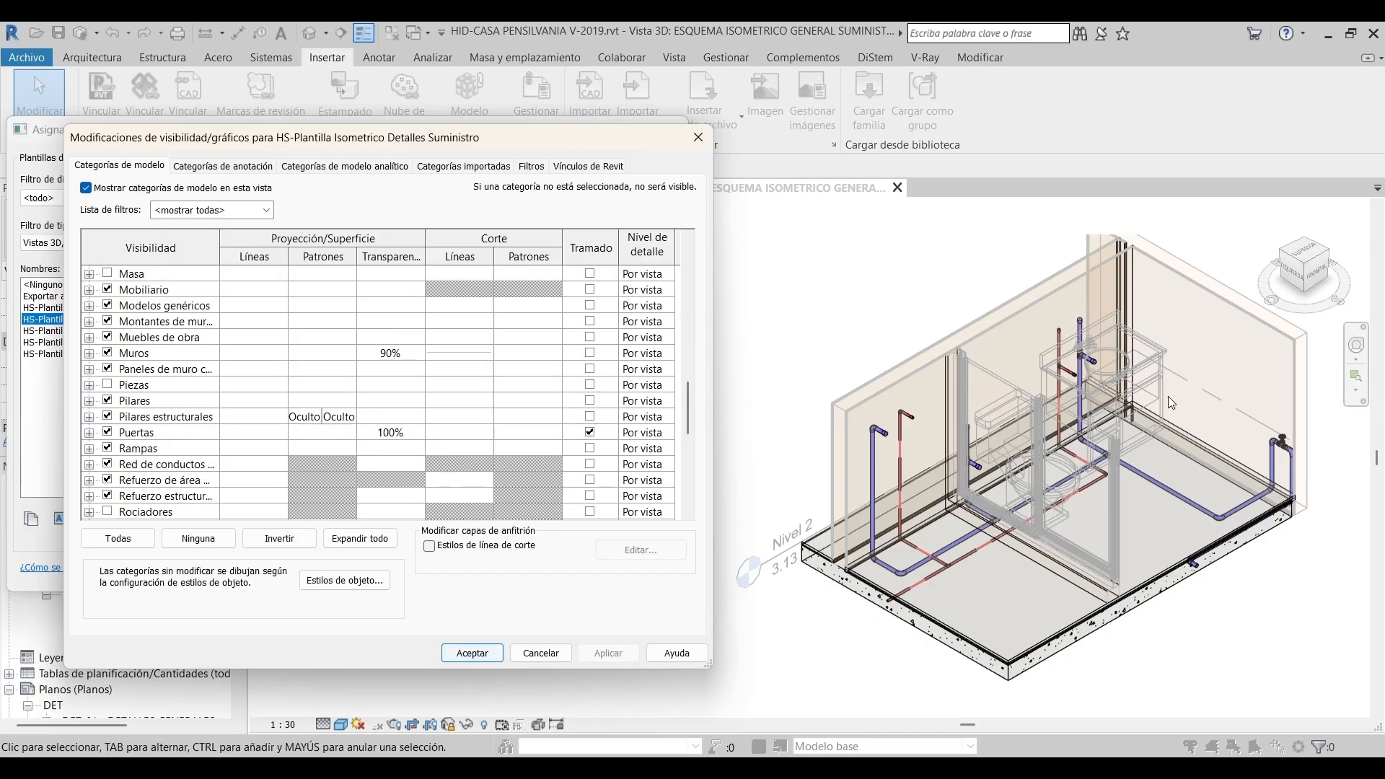
left_click(590, 432)
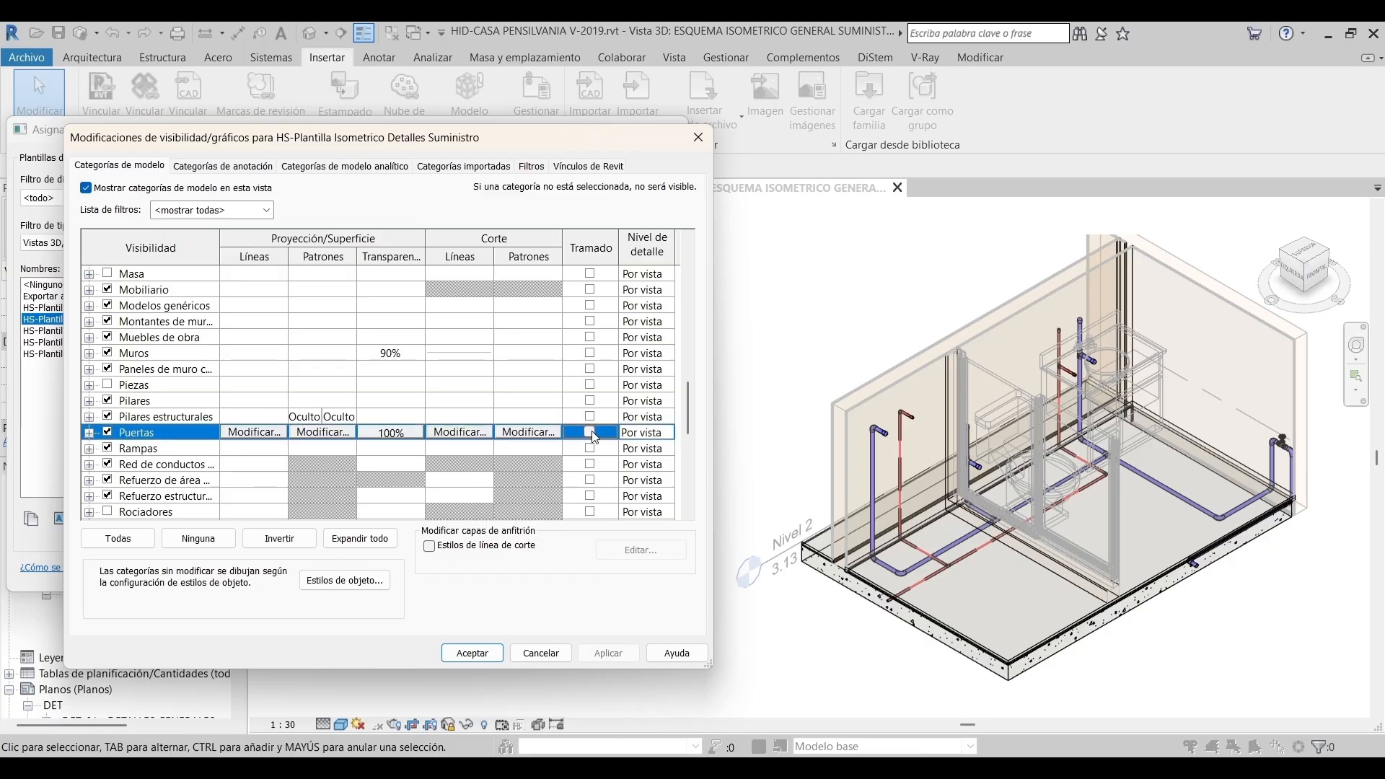
Override the Puertas category's cut lines with color RGB 192-192-192 and line weight 1, and apply the change to the template
left_click(463, 432)
left_click(476, 331)
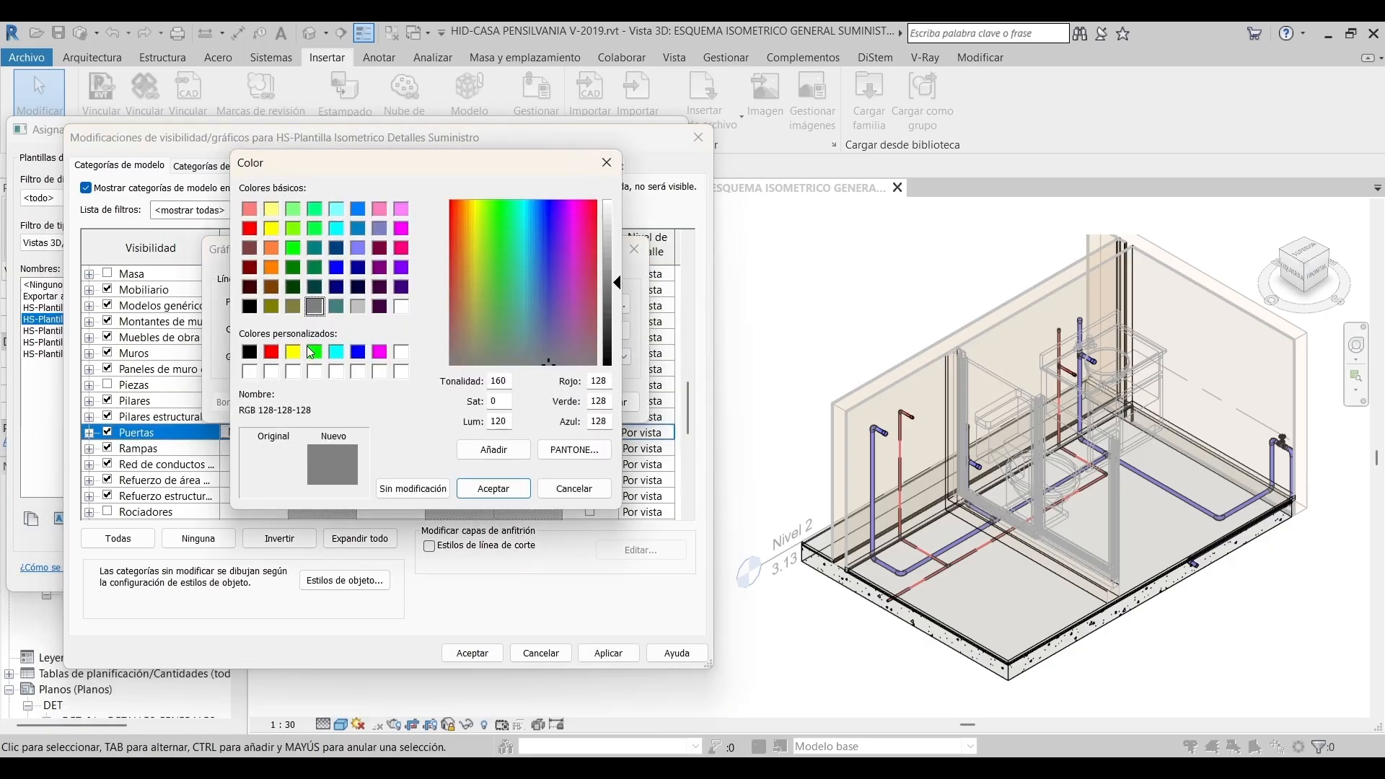
left_click(358, 306)
left_click(493, 488)
left_click(432, 356)
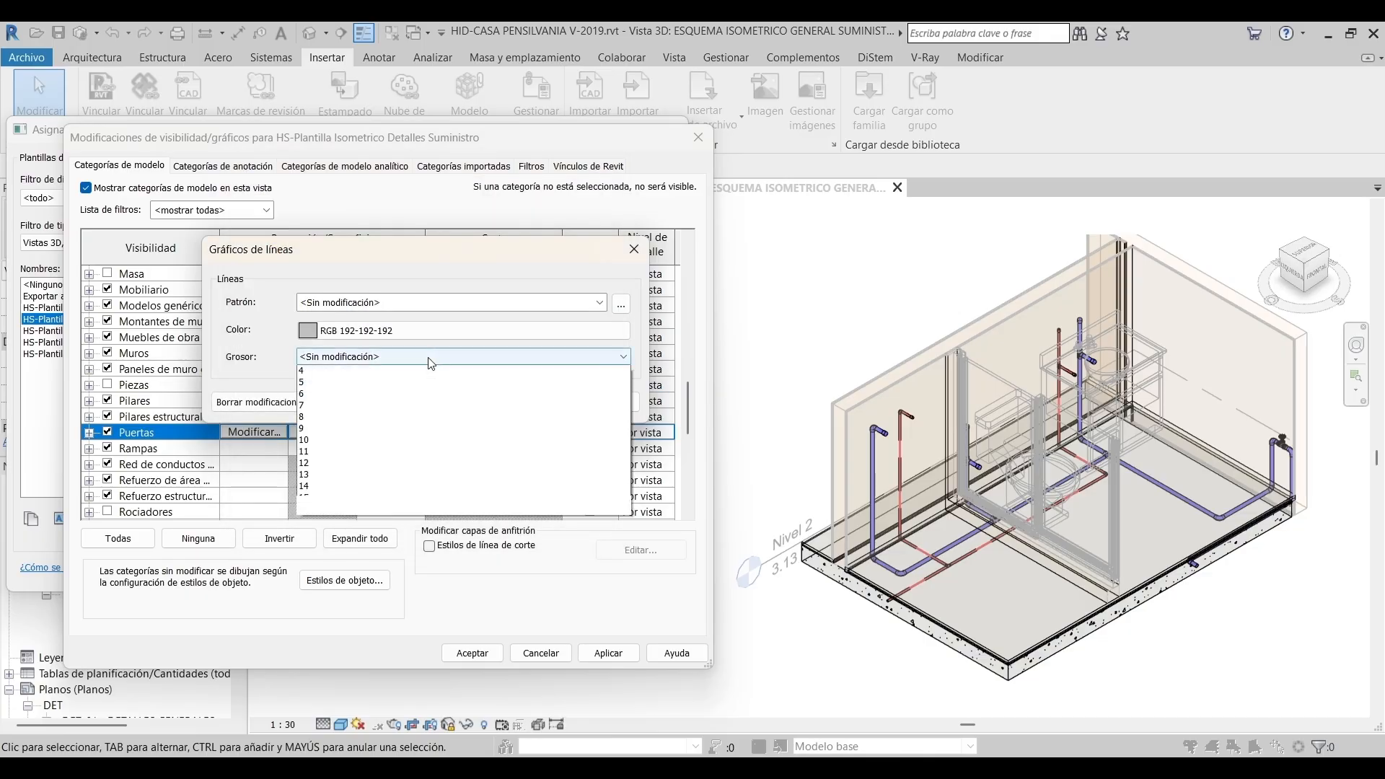
left_click(364, 386)
left_click(538, 402)
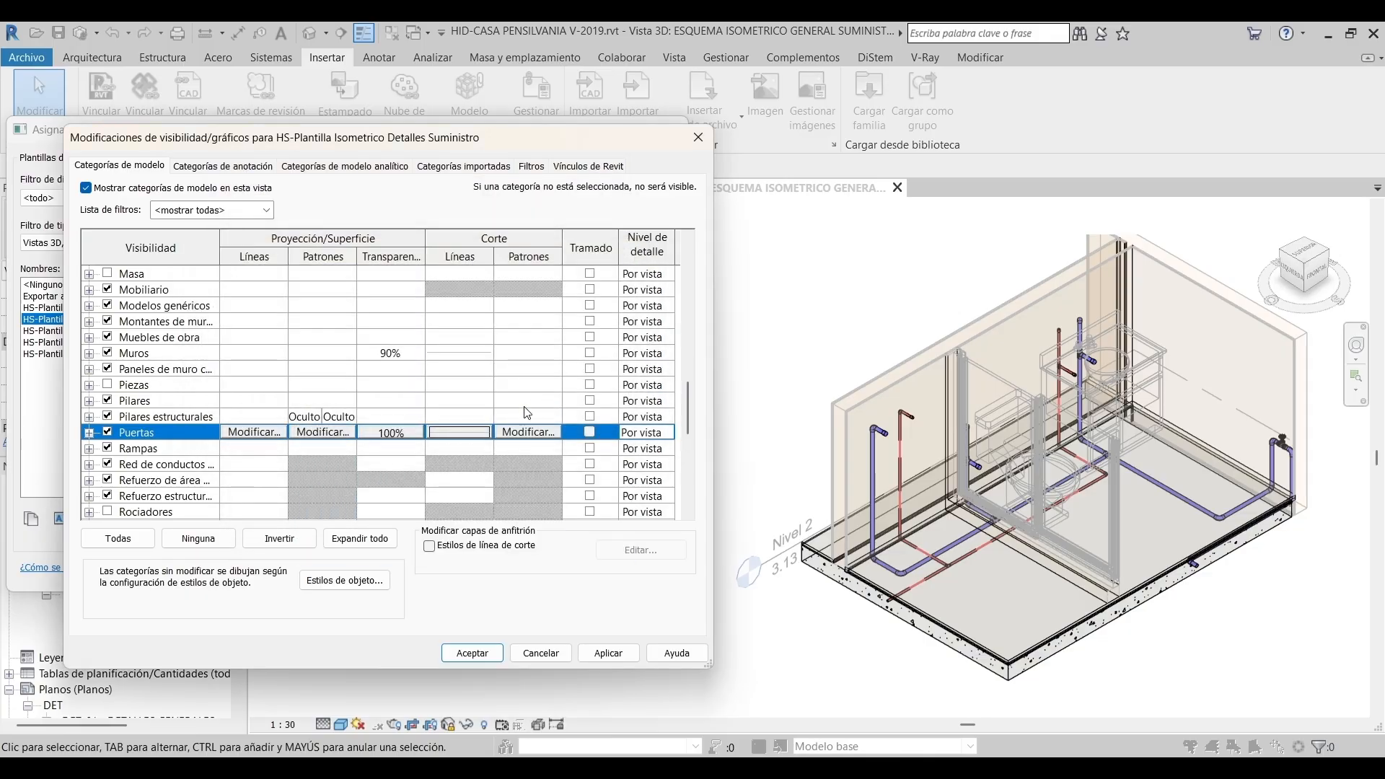
left_click(608, 652)
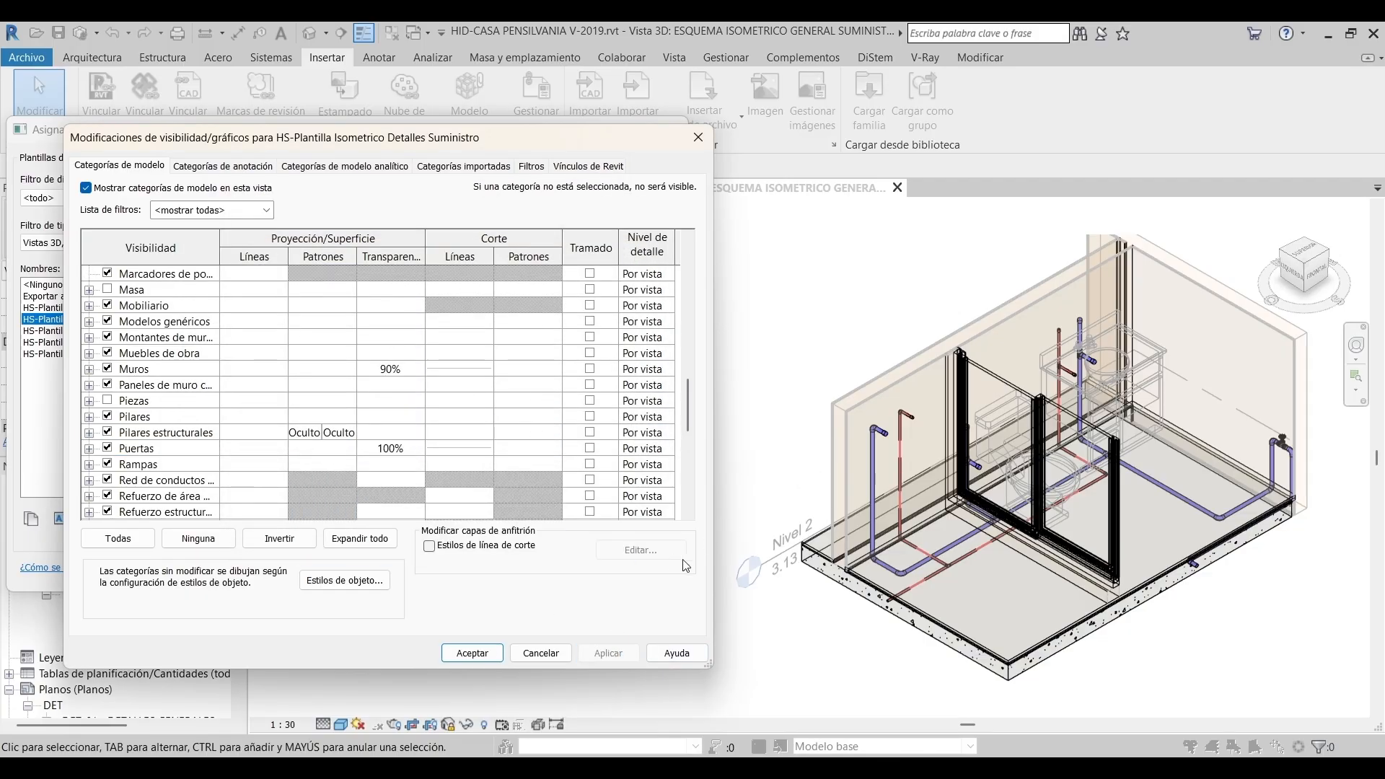
Review the Puertas category's overrides, including the color and weight of its cut lines
left_click(460, 388)
scroll(160, 368, "down", 2)
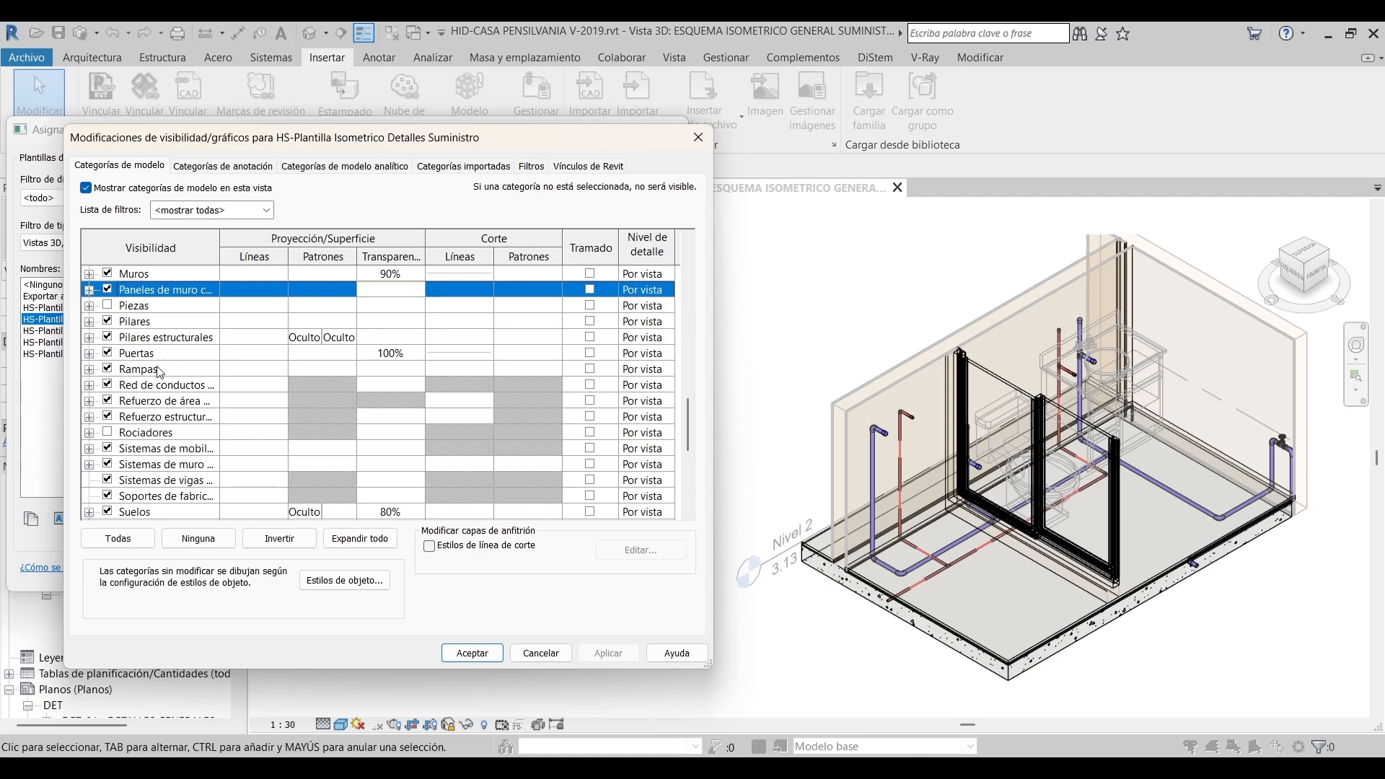
left_click(363, 351)
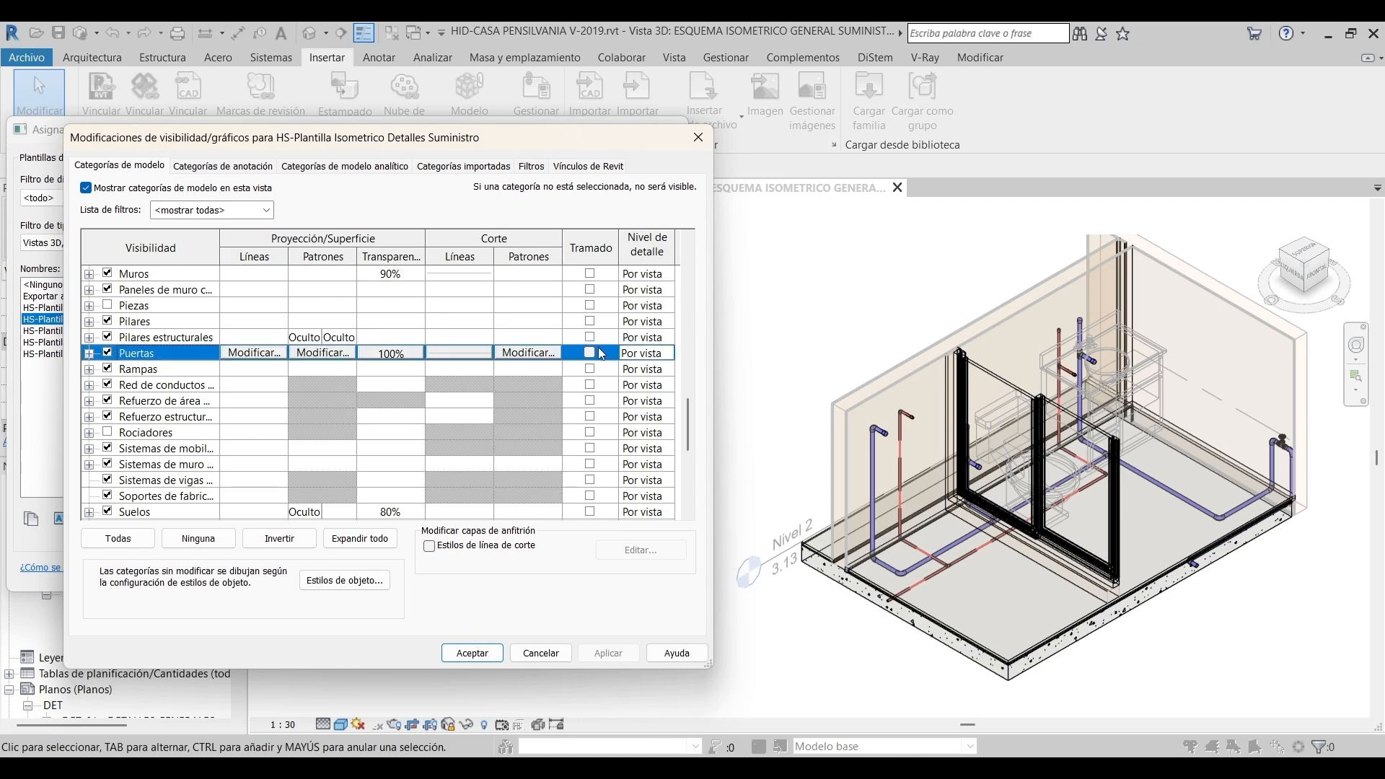
left_click(478, 353)
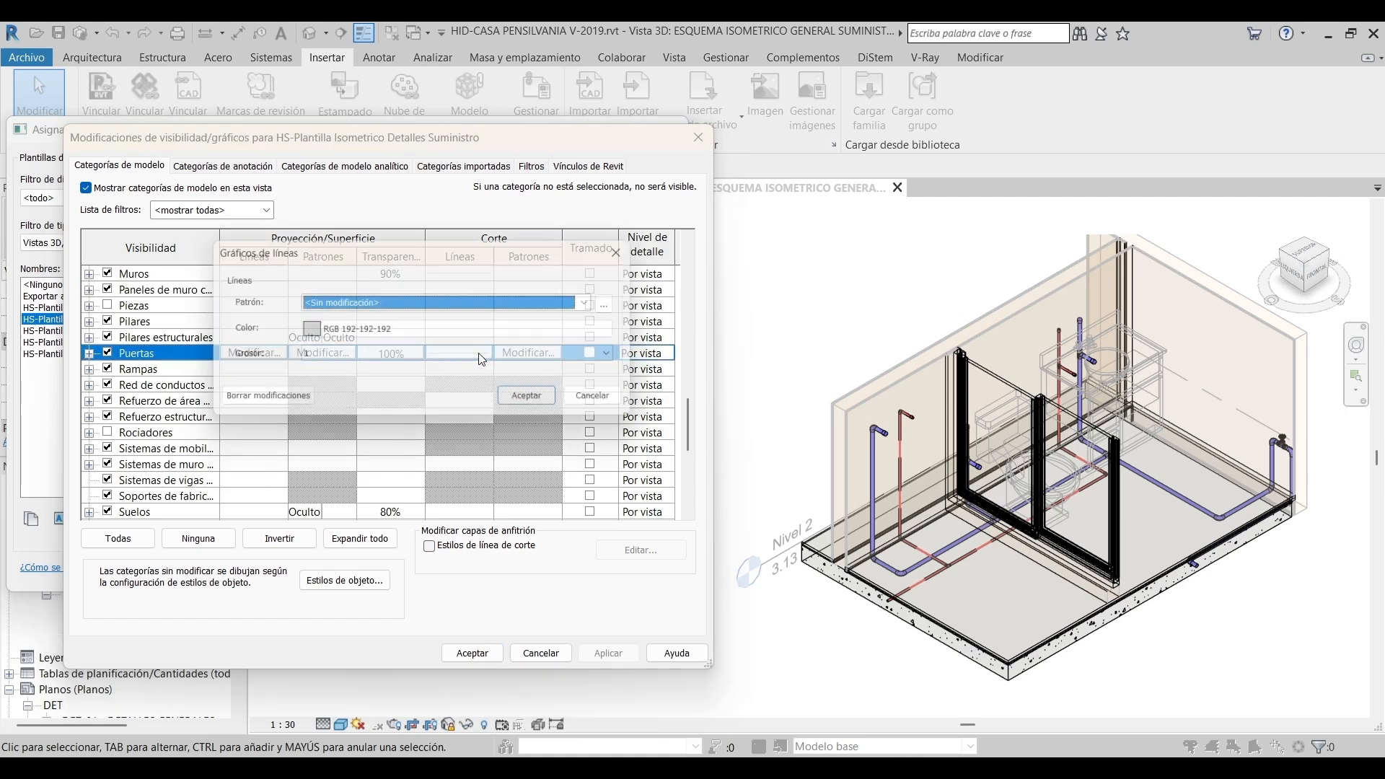
left_click(537, 402)
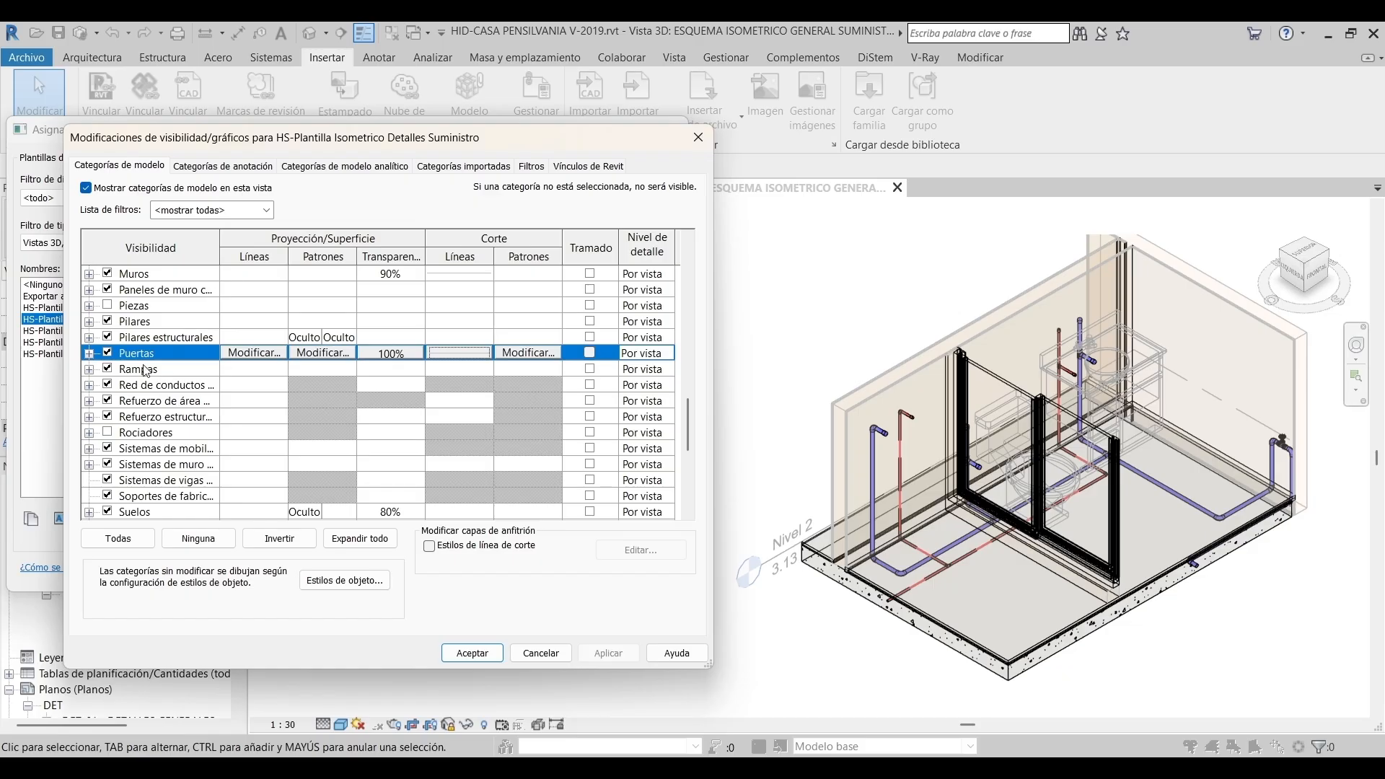
Extend the cut line override of RGB 192-192-192, weight 1, to the Puertas category together with all its subcategories
left_click(89, 354)
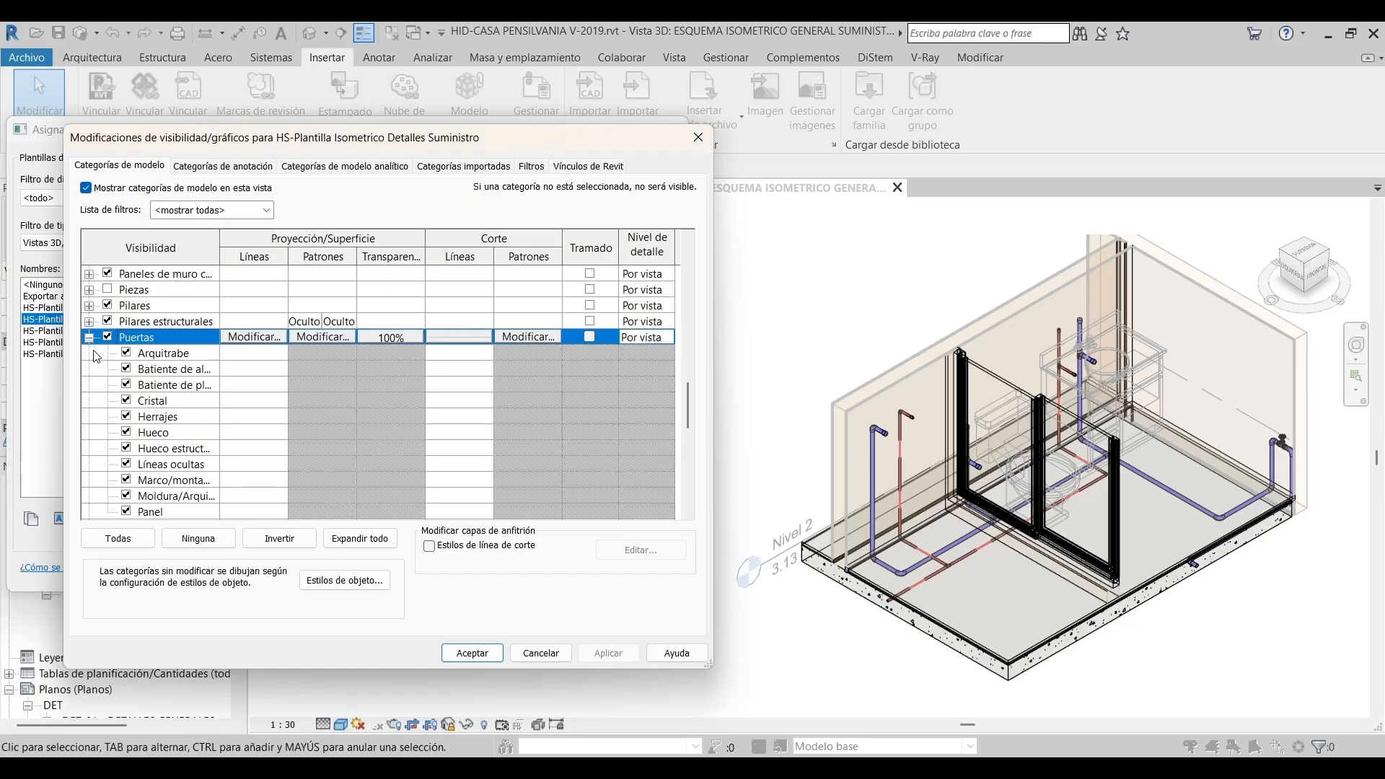
scroll(261, 357, "down", 3)
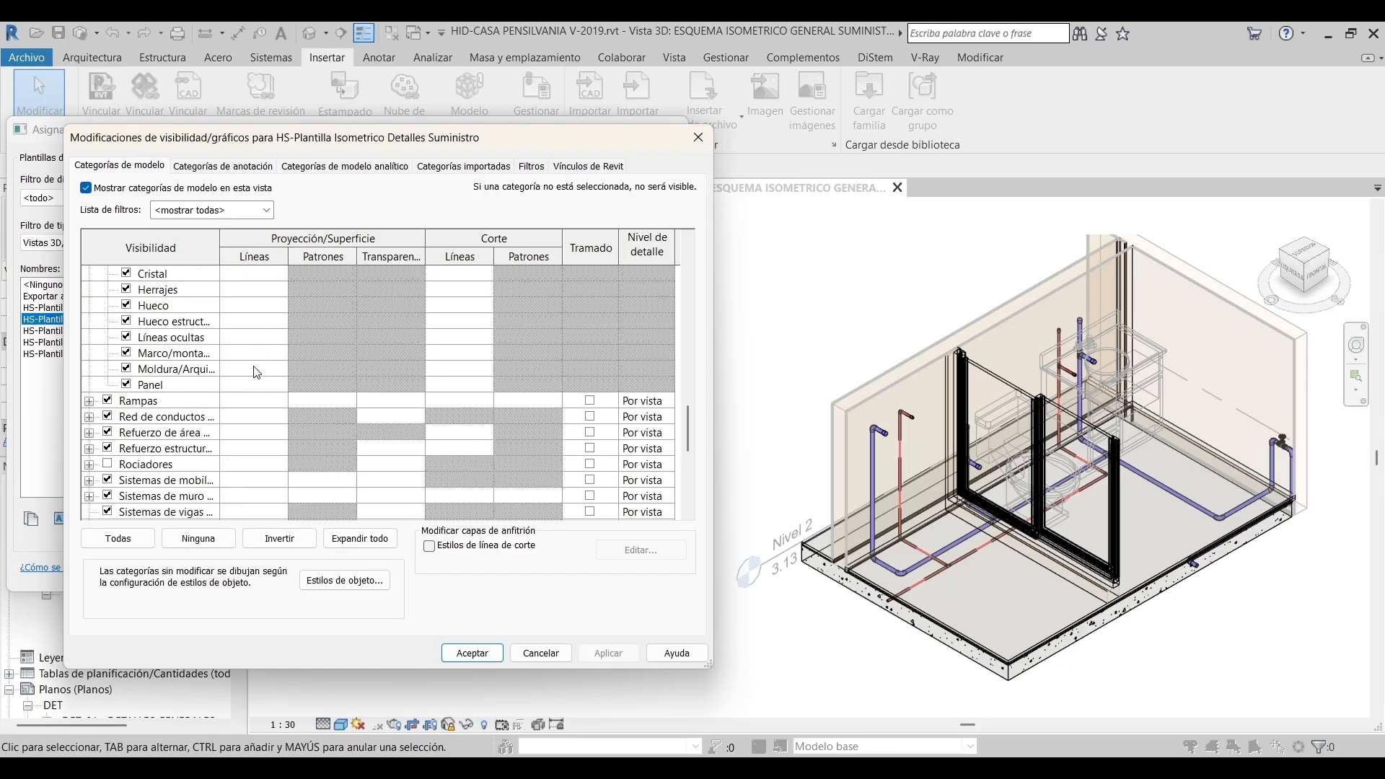
scroll(256, 372, "up", 2)
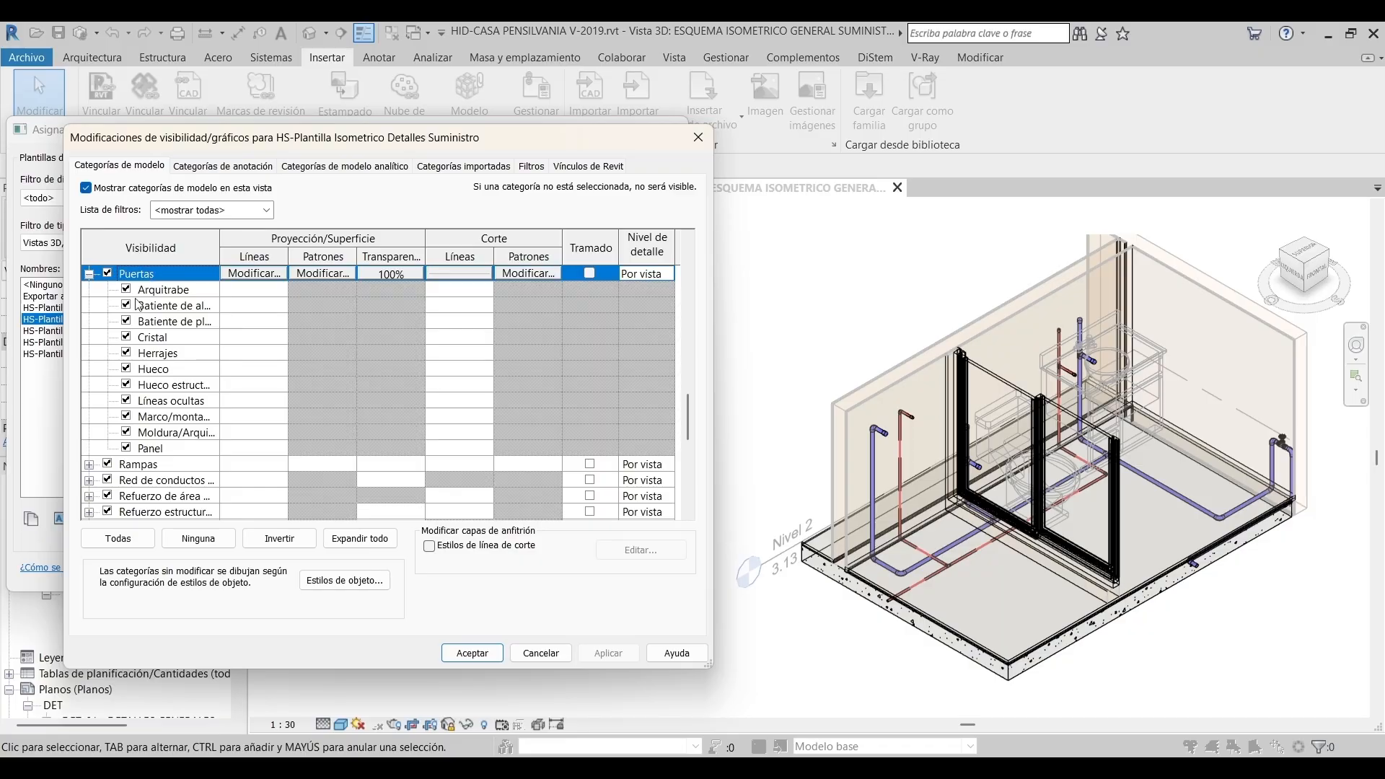
left_click(173, 450)
scroll(178, 443, "up", 1)
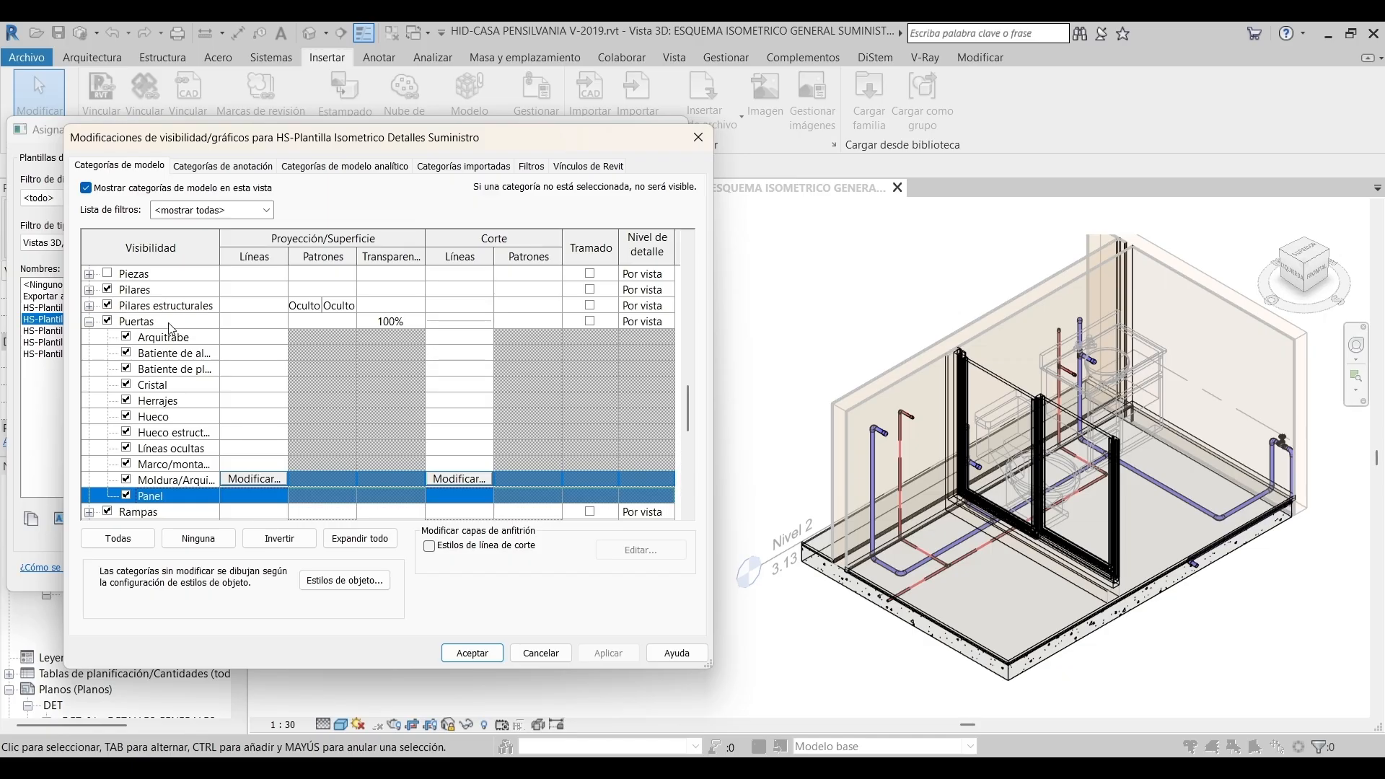
left_click(144, 321, "shift")
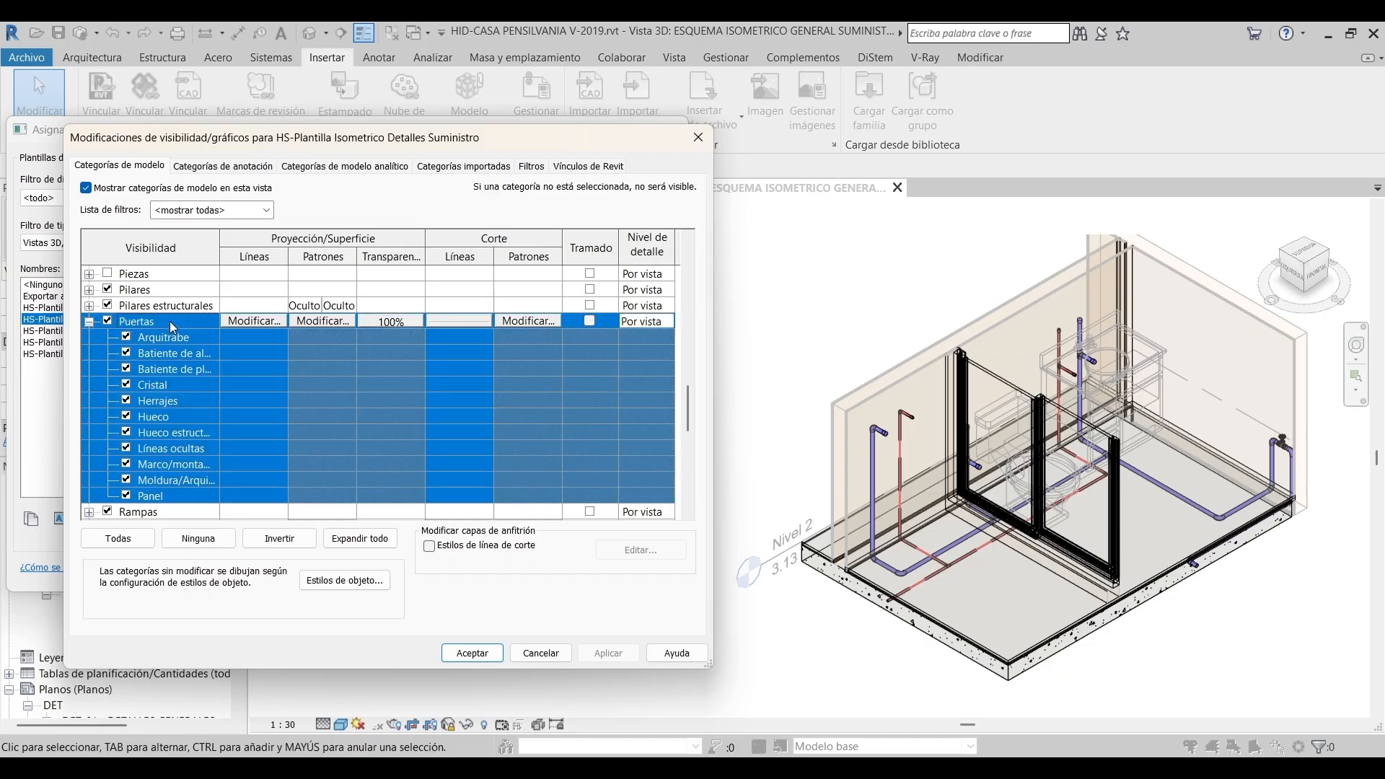
left_click(462, 322)
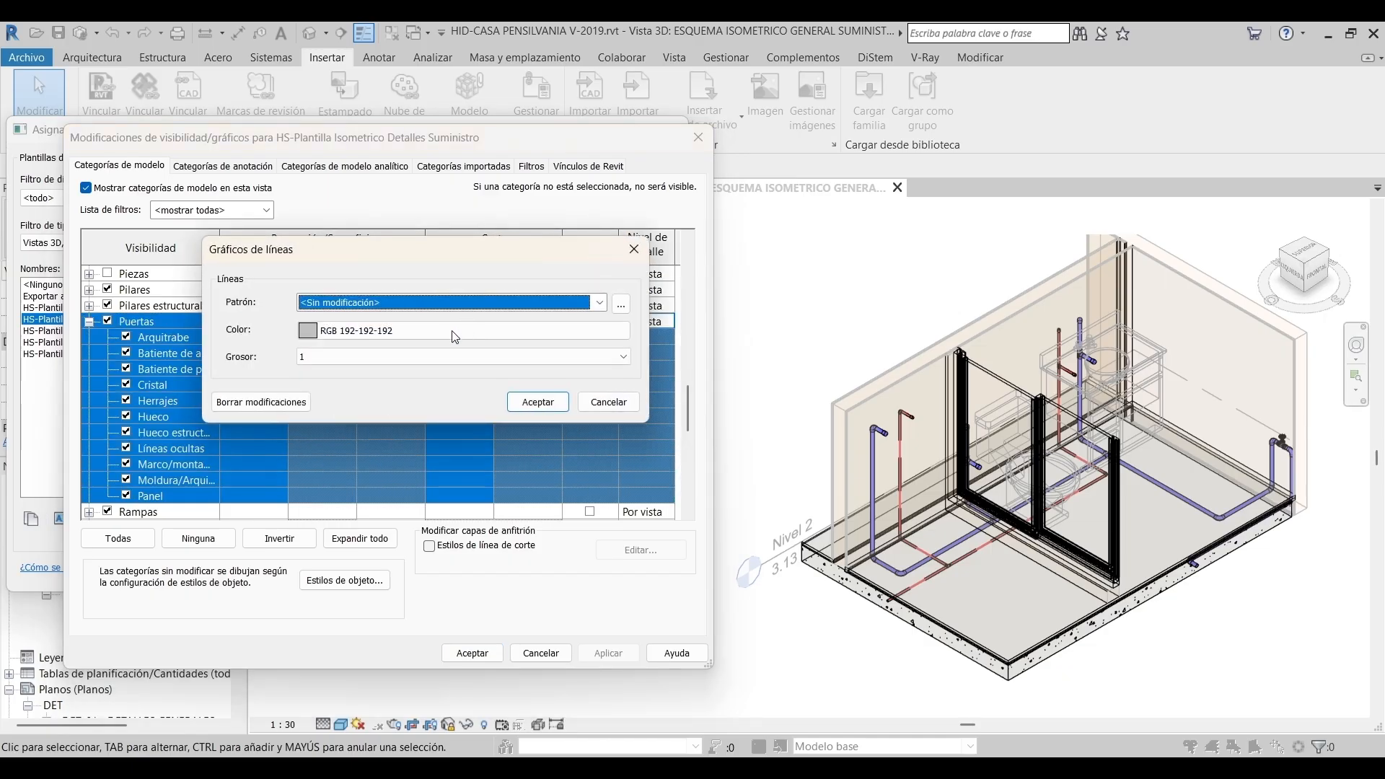
left_click(537, 402)
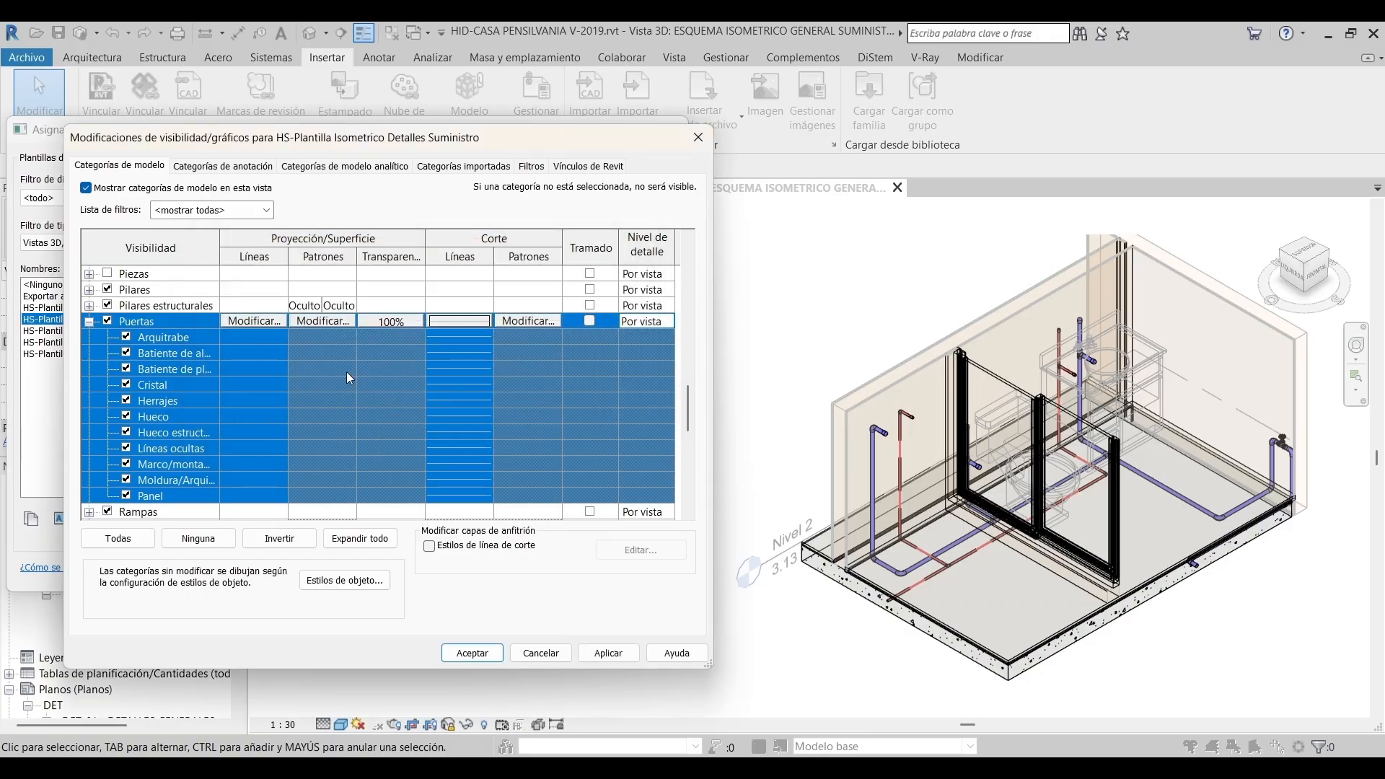
Override the projection lines of Puertas and all its subcategories with color RGB 192-192-192 and line weight 2, and apply the overrides
left_click(261, 321)
left_click(323, 335)
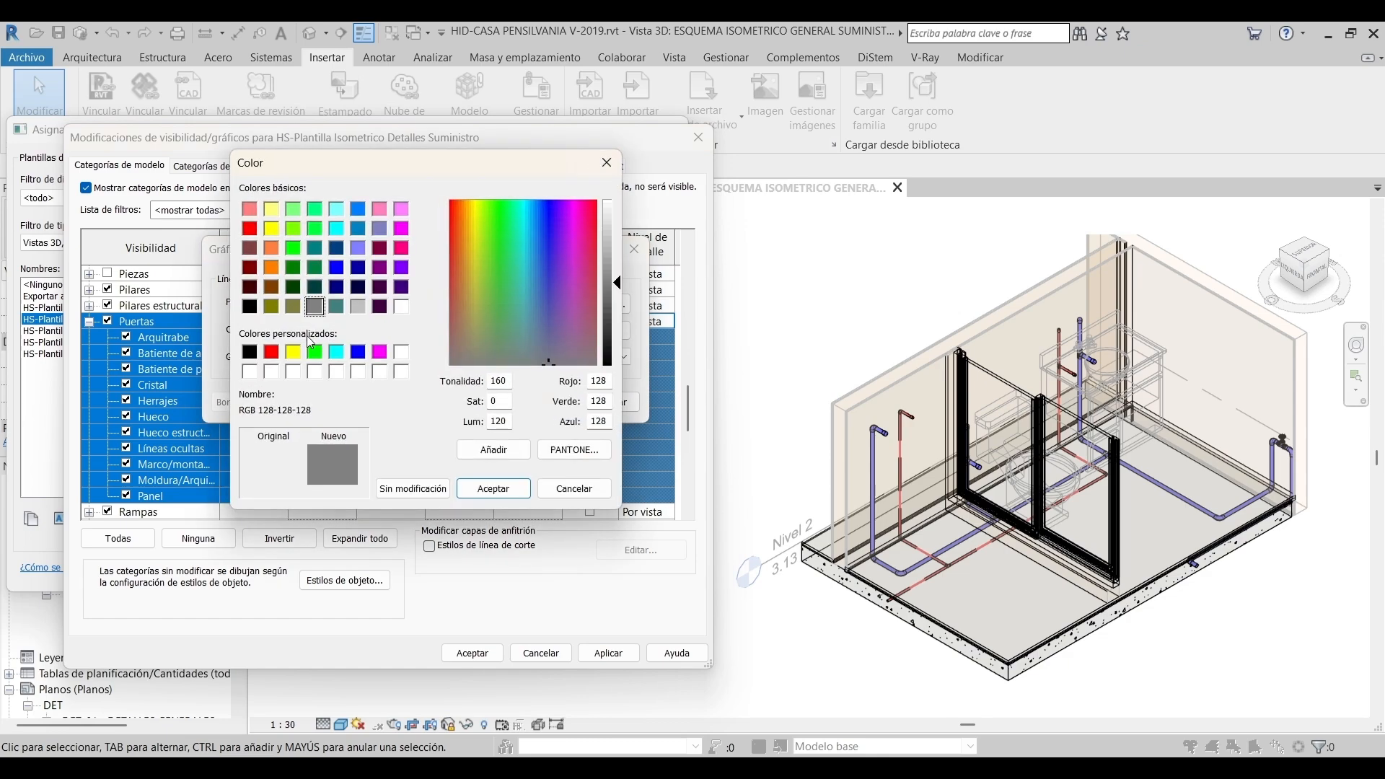
left_click(355, 308)
left_click(513, 490)
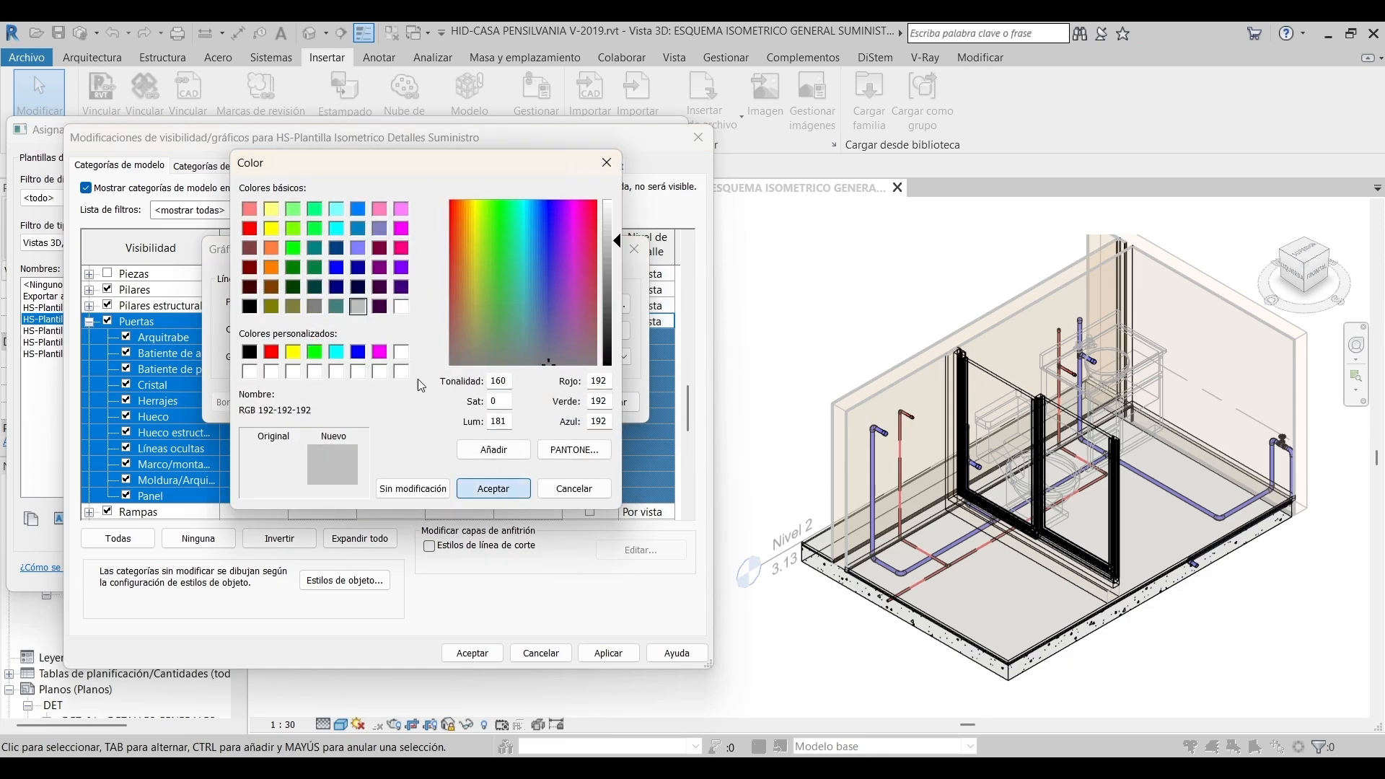
left_click(375, 356)
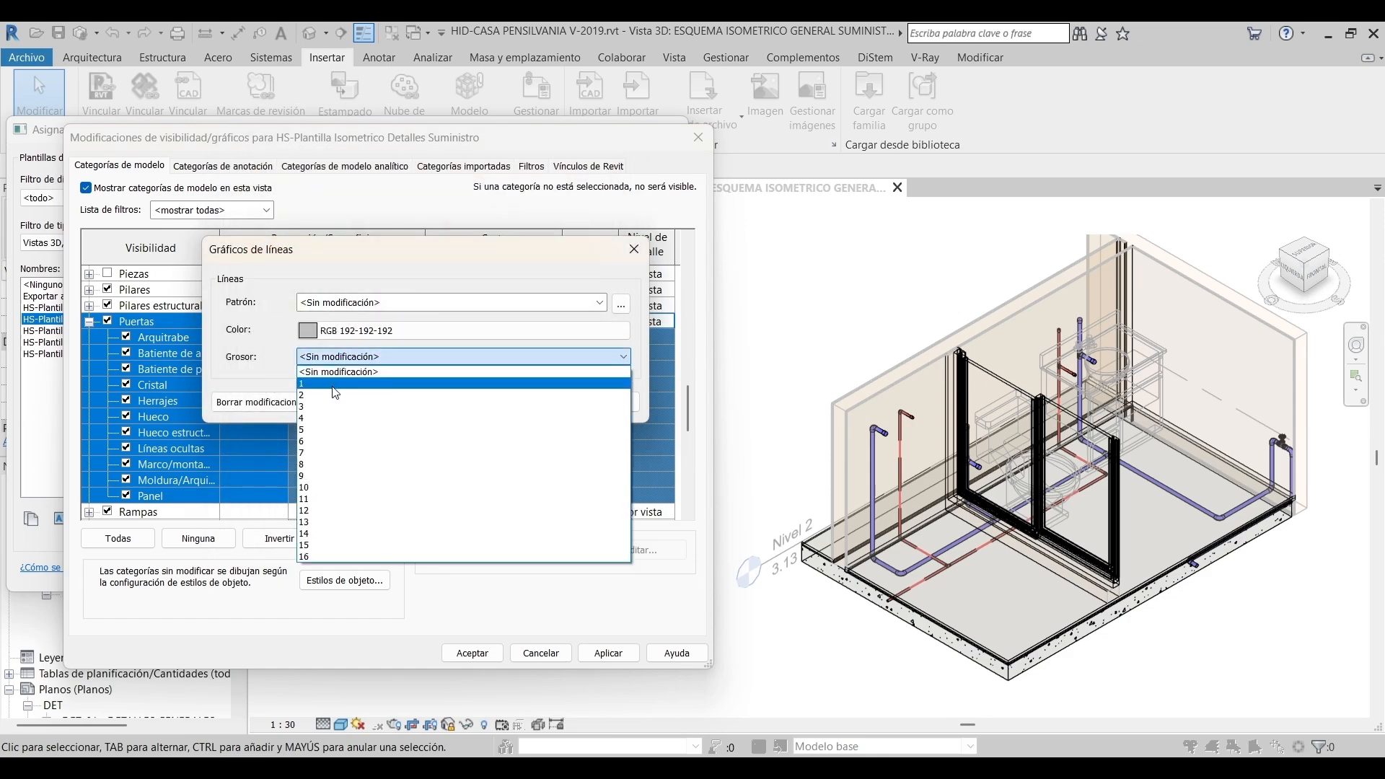
left_click(332, 382)
left_click(344, 359)
left_click(326, 385)
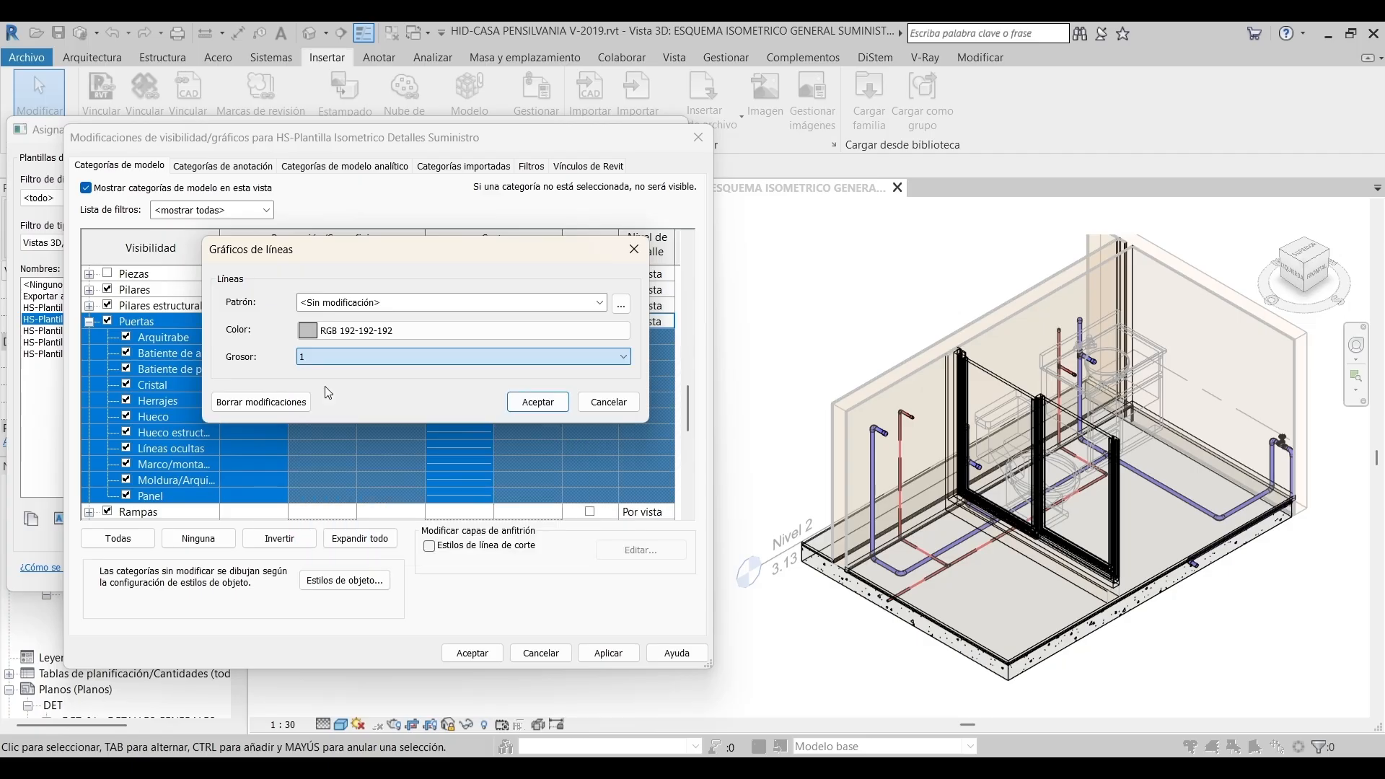
left_click(342, 364)
left_click(321, 395)
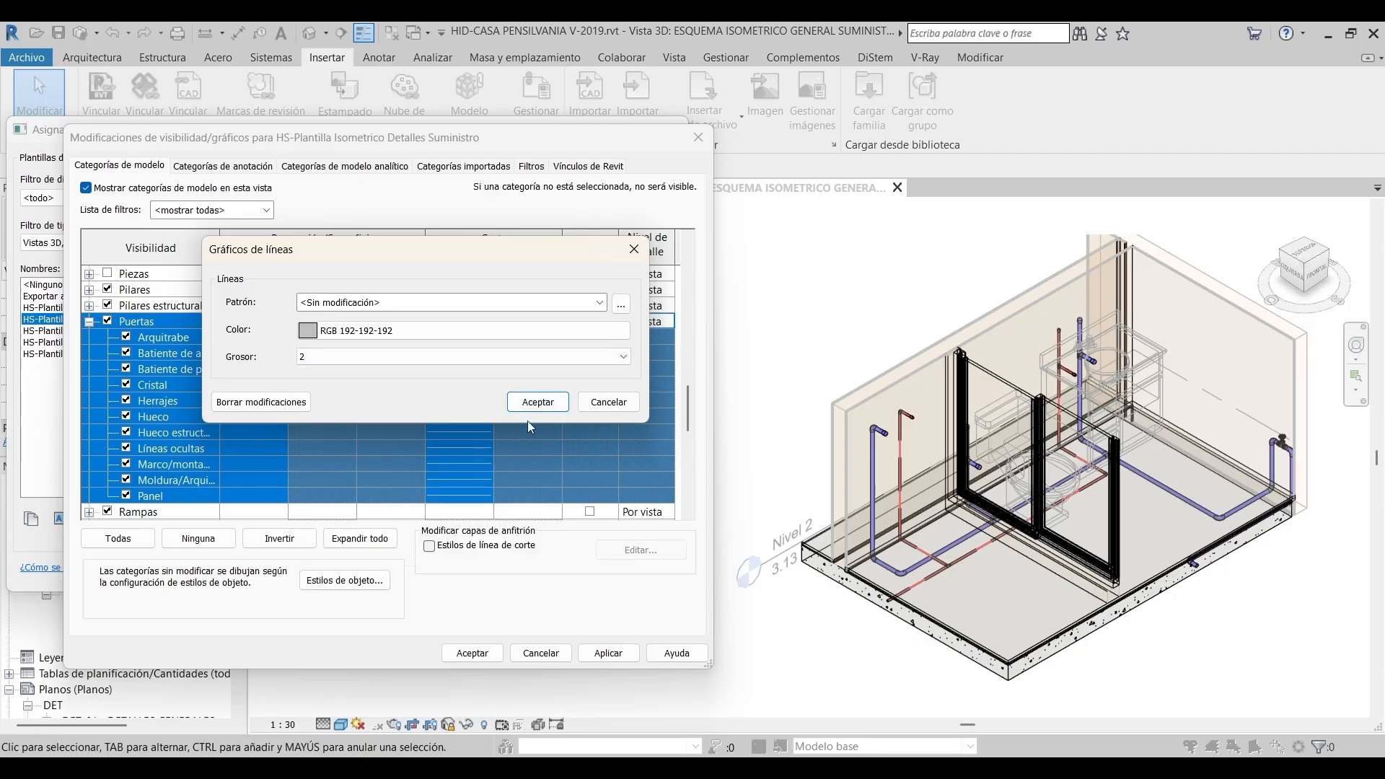
left_click(532, 402)
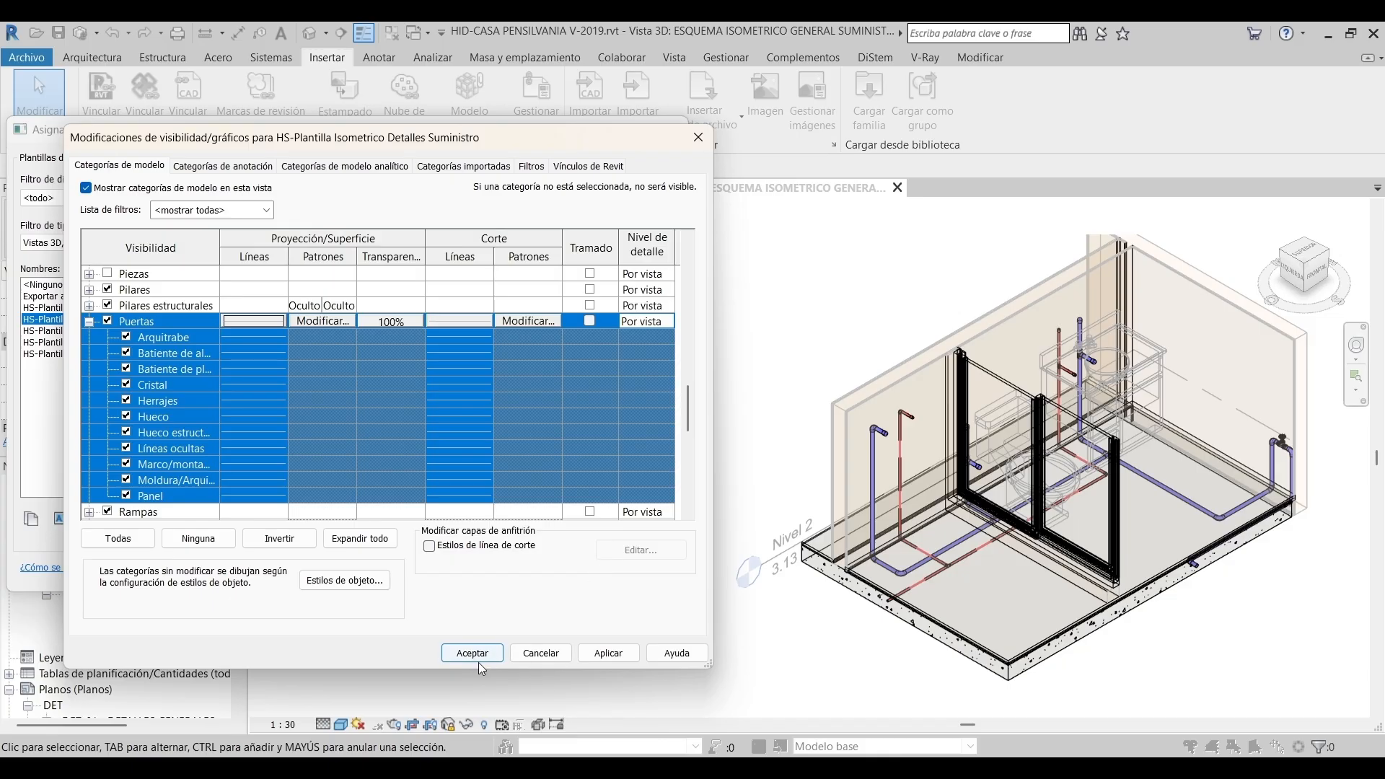
left_click(608, 652)
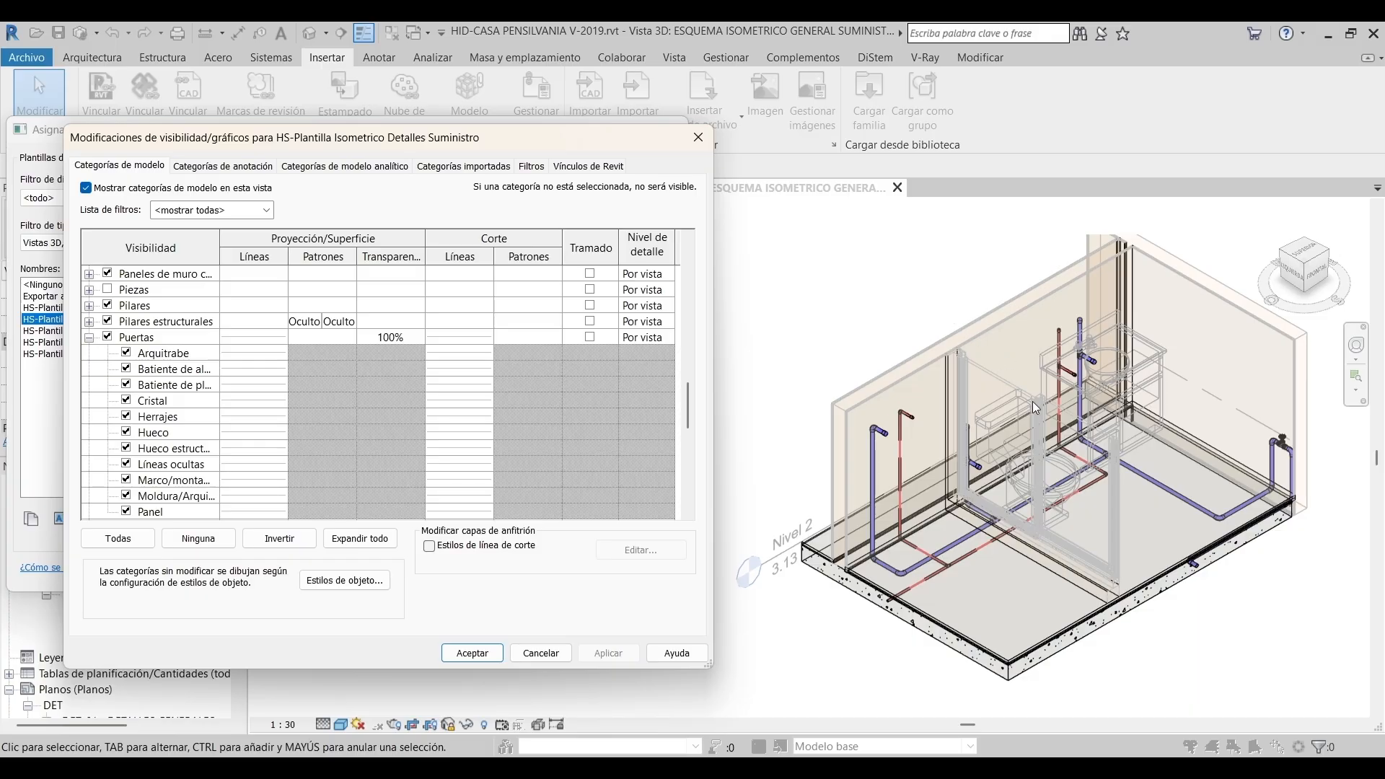
Check the Suelos category's surface transparency setting without changing it, and turn on halftone for the category
left_click(172, 311)
scroll(170, 315, "up", 2)
left_click(168, 321)
key("s")
scroll(171, 329, "down", 2)
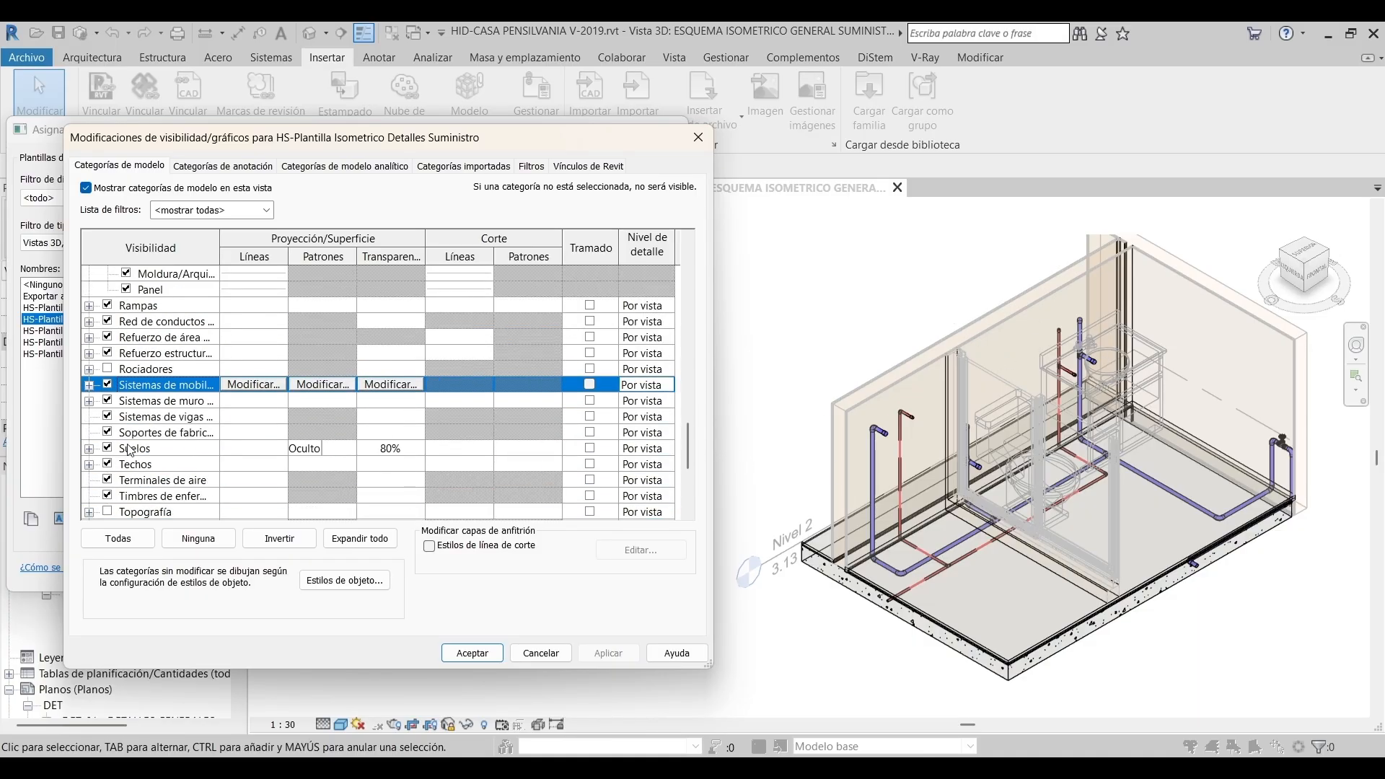
left_click(155, 448)
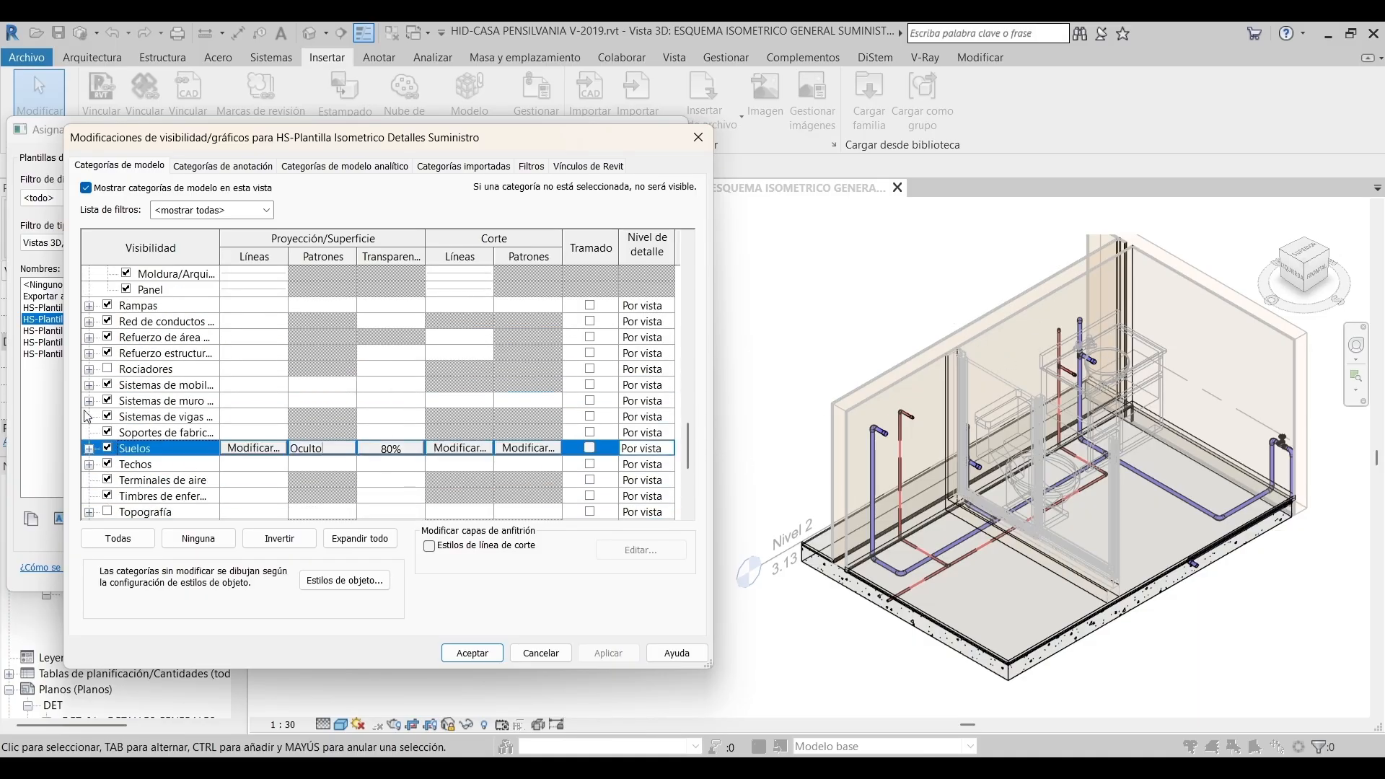
left_click(402, 452)
left_click_drag(431, 362, 499, 330)
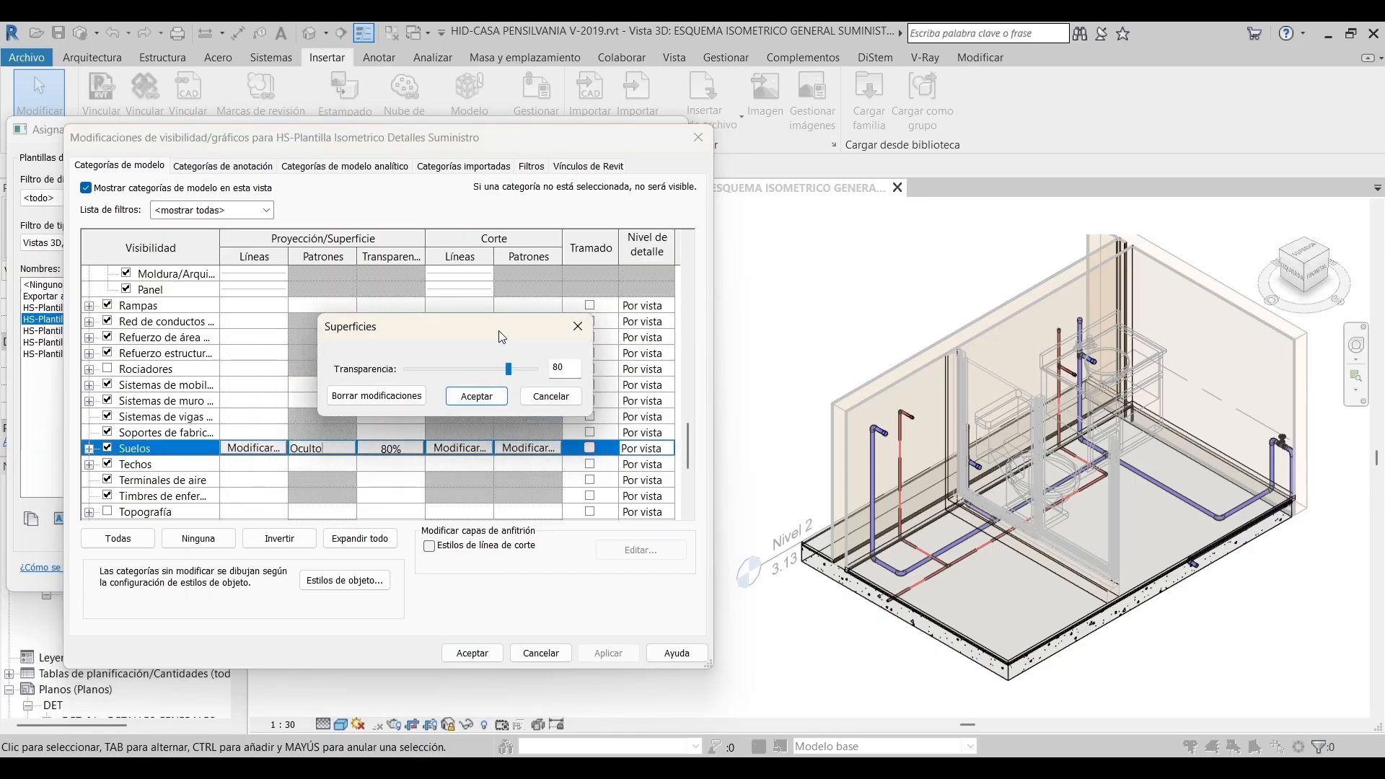
left_click(575, 331)
left_click(589, 448)
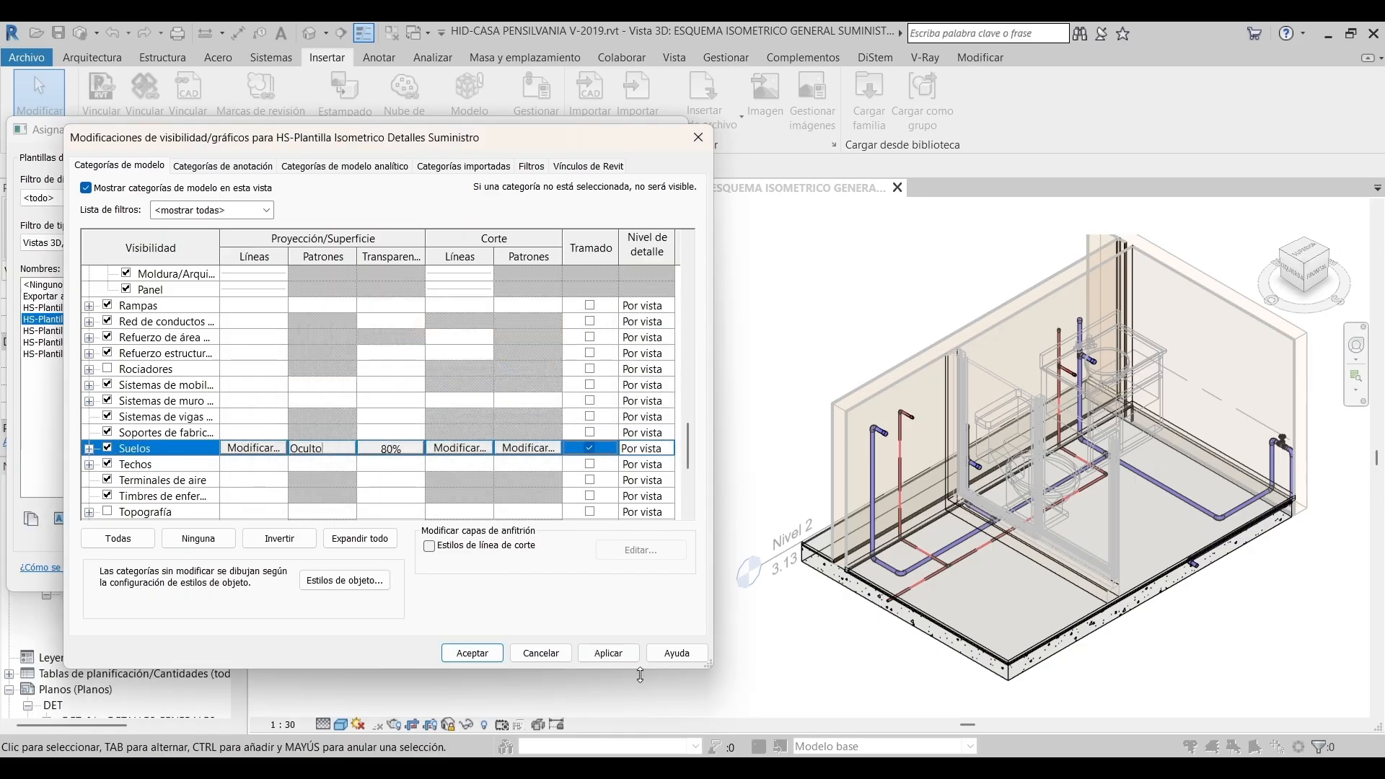
Apply the pending Suelos category overrides to the detail view template
left_click(616, 656)
scroll(509, 494, "down", 3)
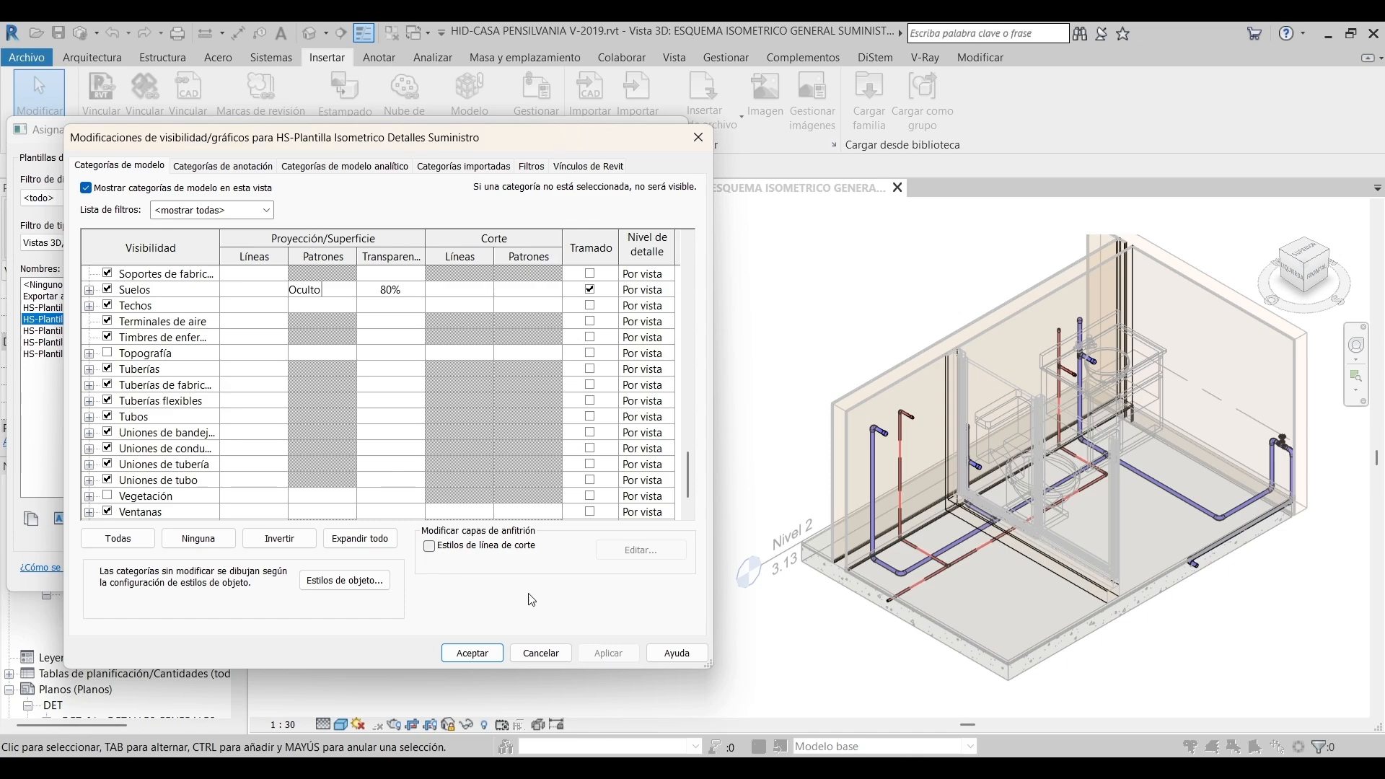
scroll(361, 416, "down", 1)
scroll(216, 386, "up", 4)
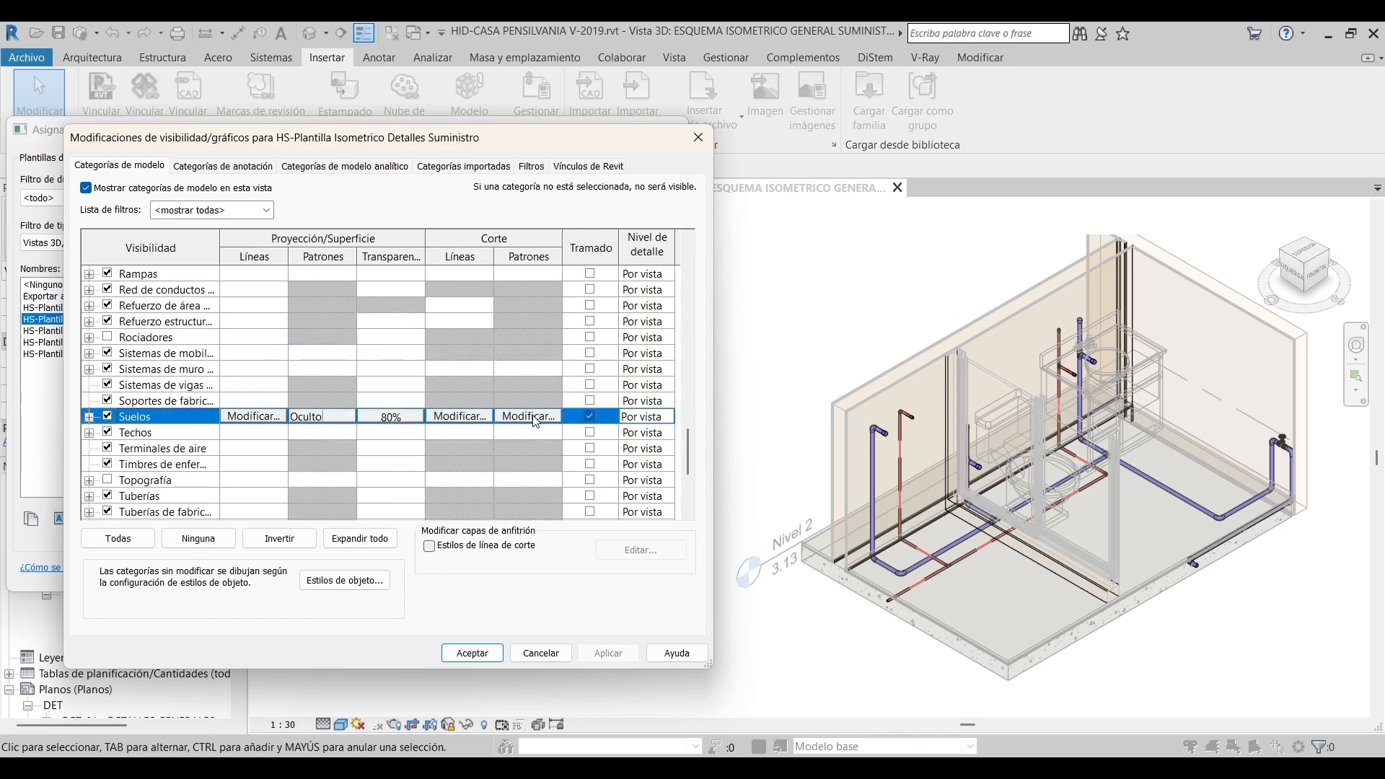
Try the Albañilería - Bloque pattern as both foreground and background cut pattern of the Suelos category, and apply it
left_click(534, 419)
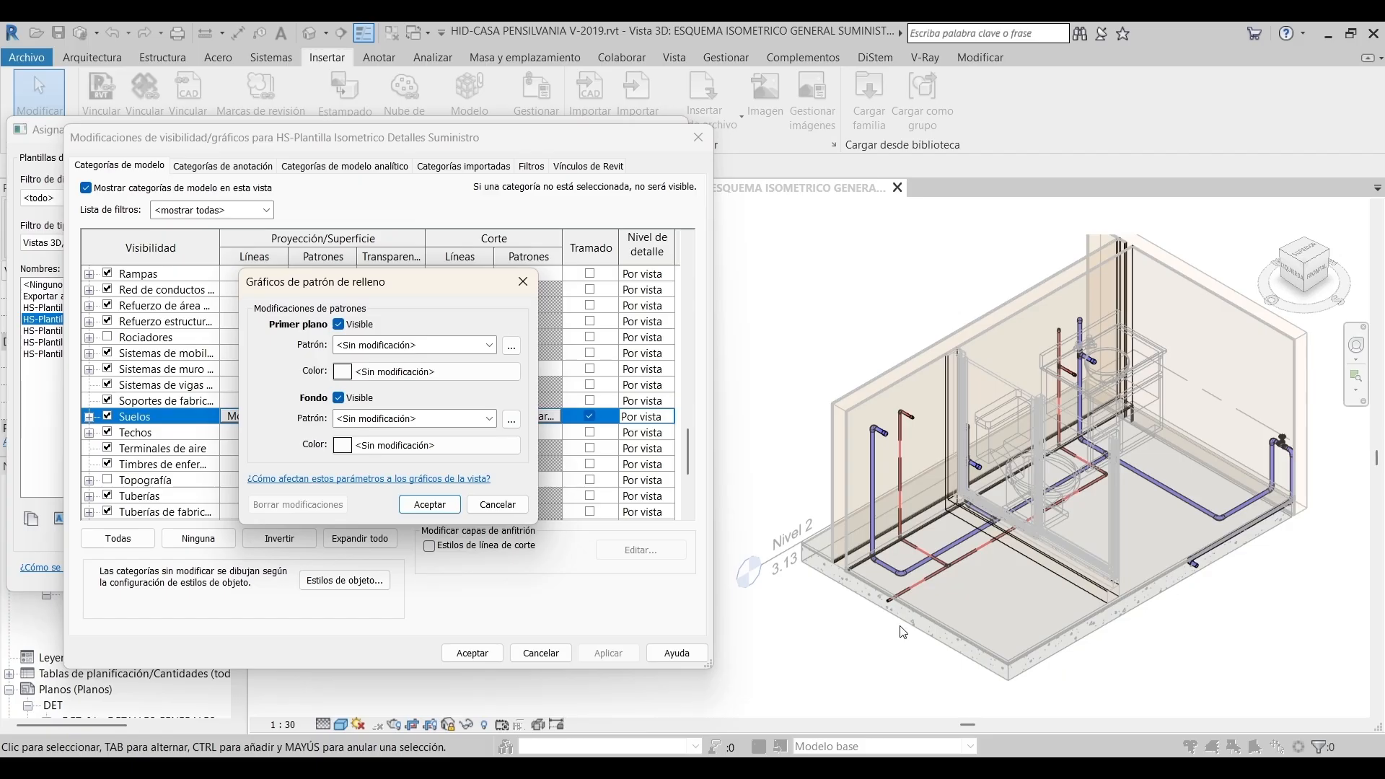
left_click(391, 346)
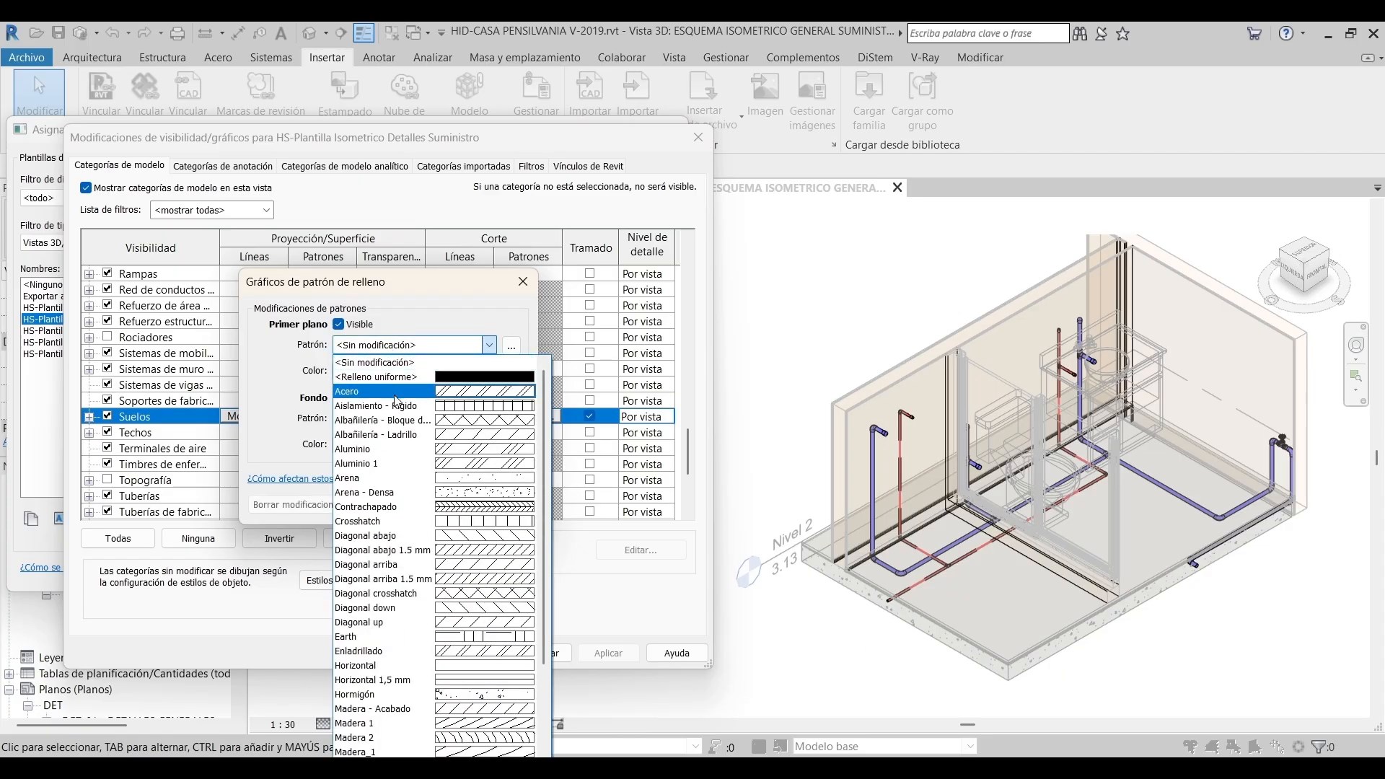
left_click(453, 419)
left_click(436, 445)
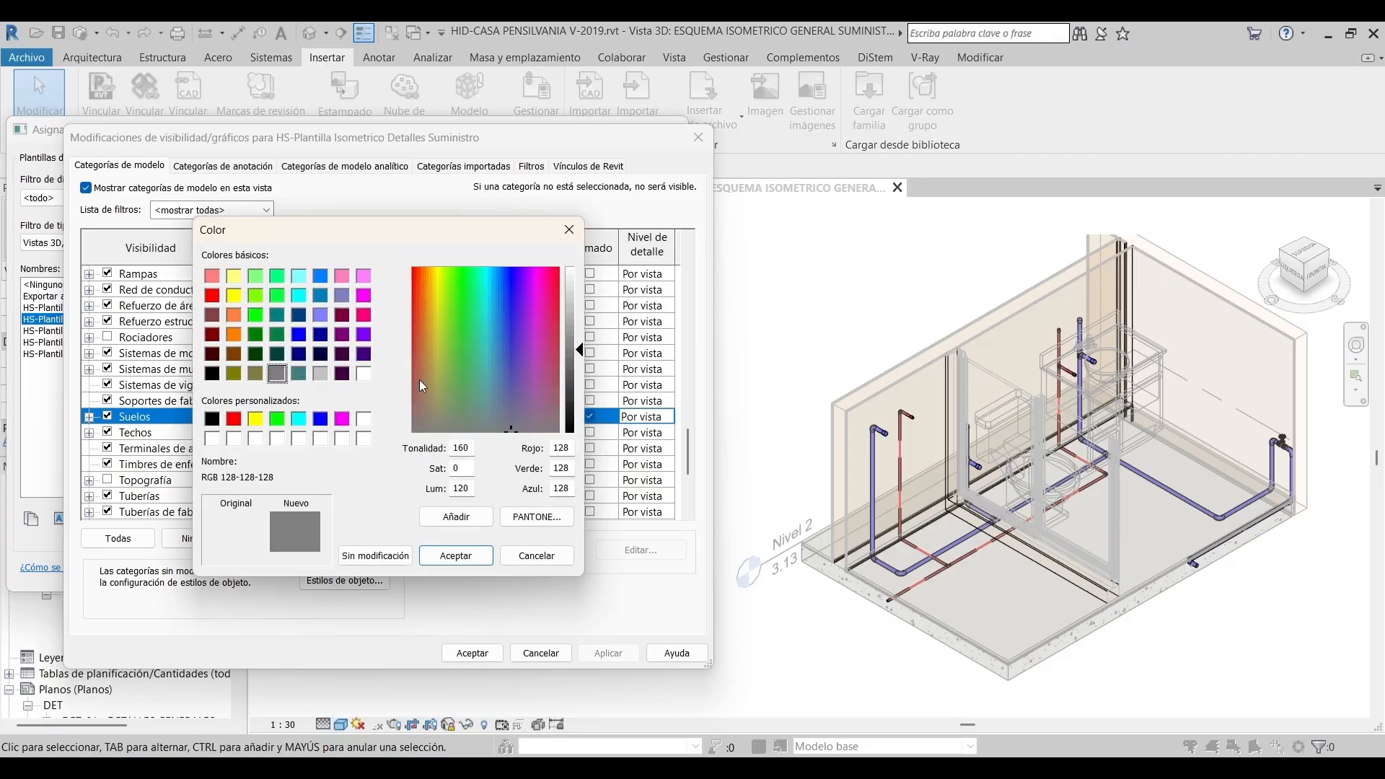
left_click(569, 229)
left_click(433, 417)
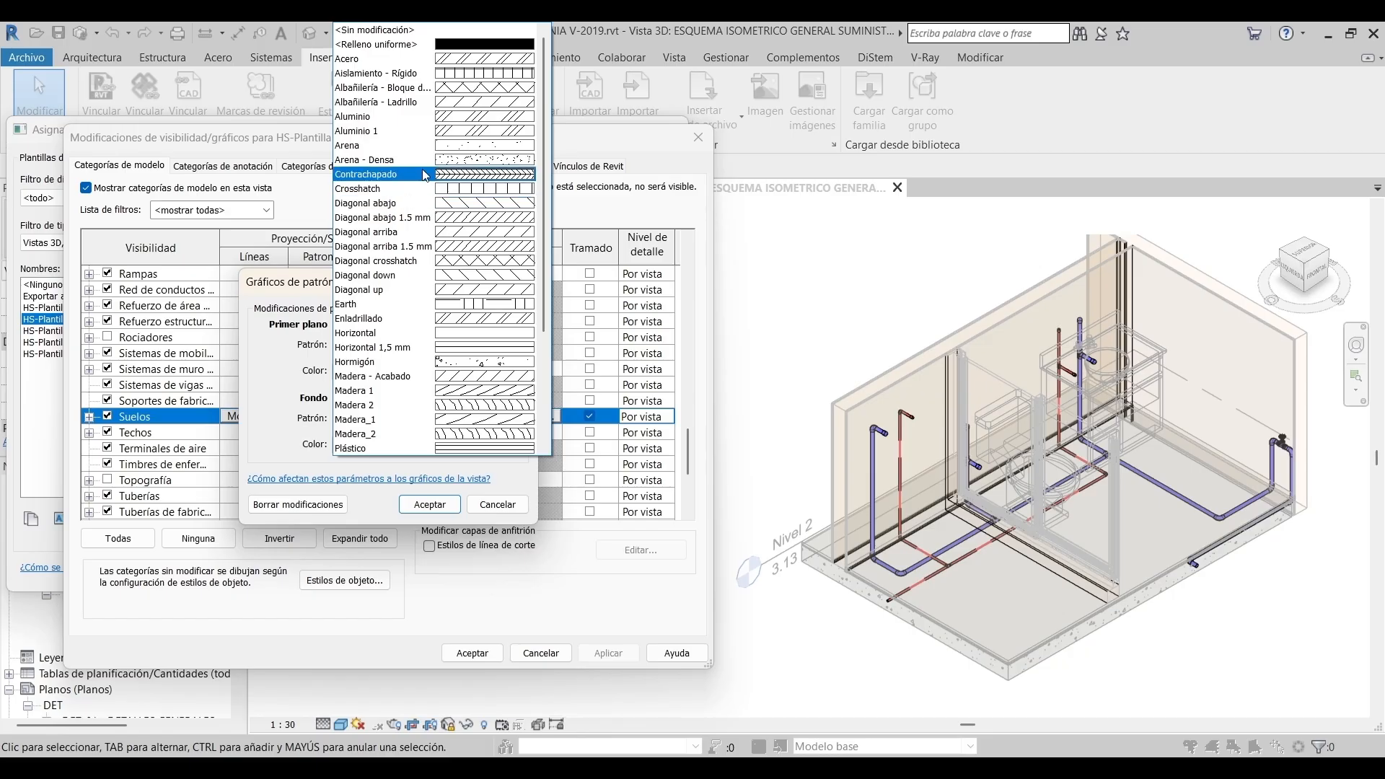
left_click(413, 90)
left_click(431, 504)
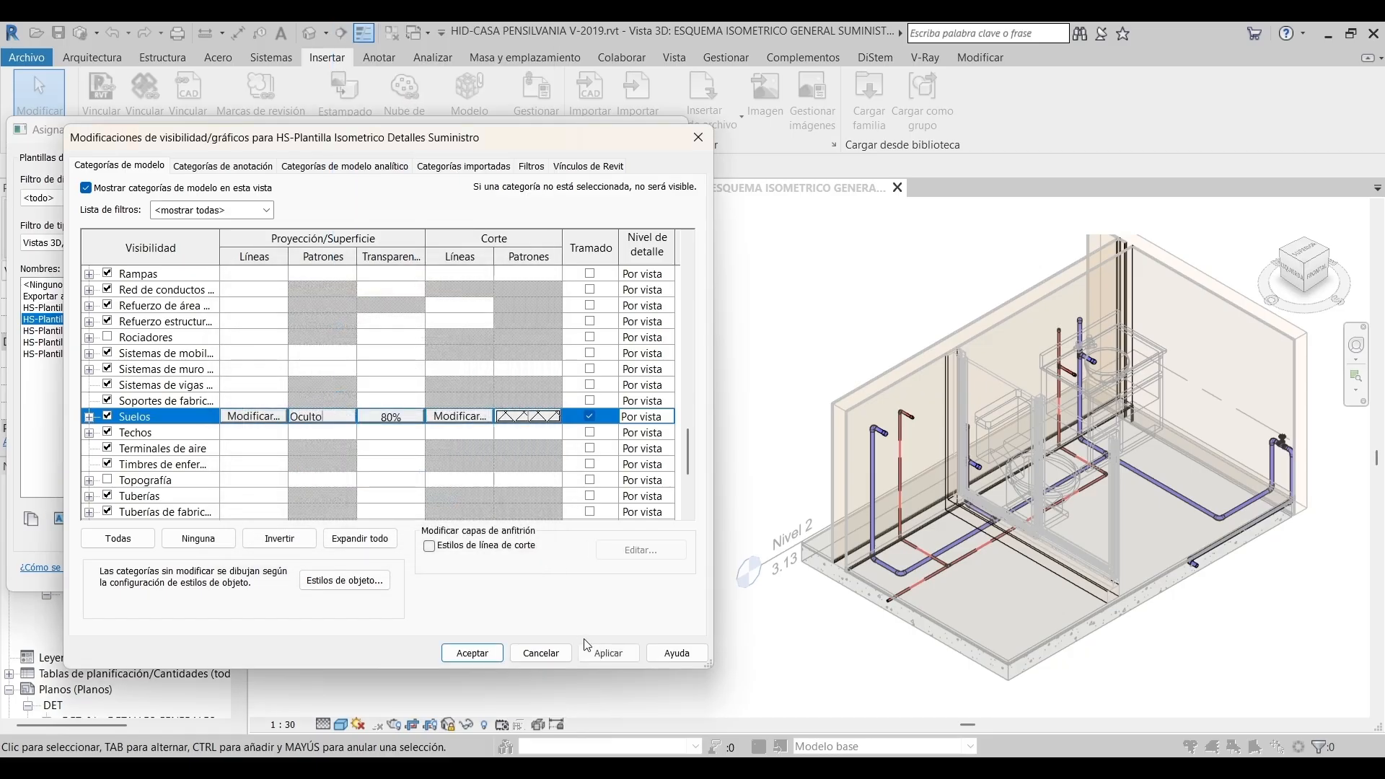
left_click(609, 652)
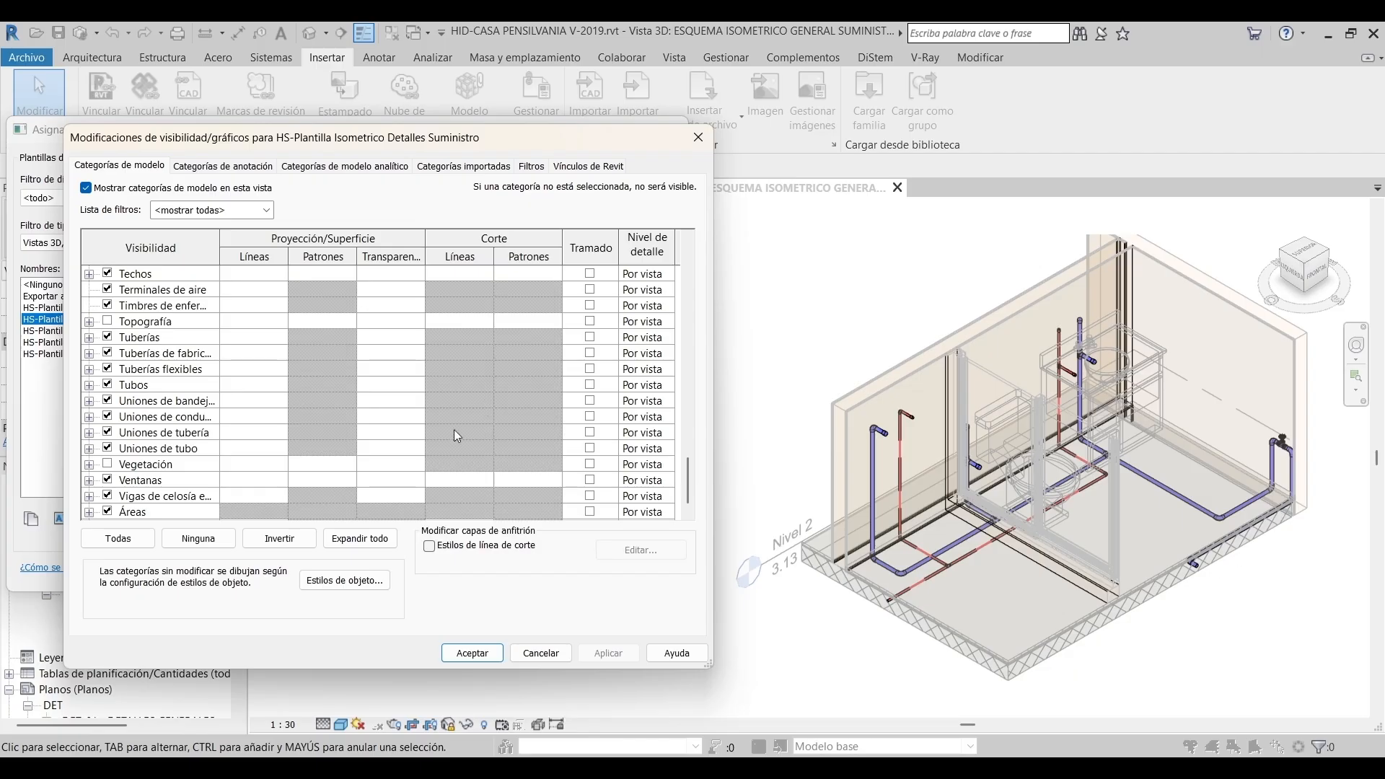
Set both the foreground and background cut patterns of Suelos to Hormigón, and accept the overrides and the view template
scroll(479, 413, "up", 2)
left_click(531, 324)
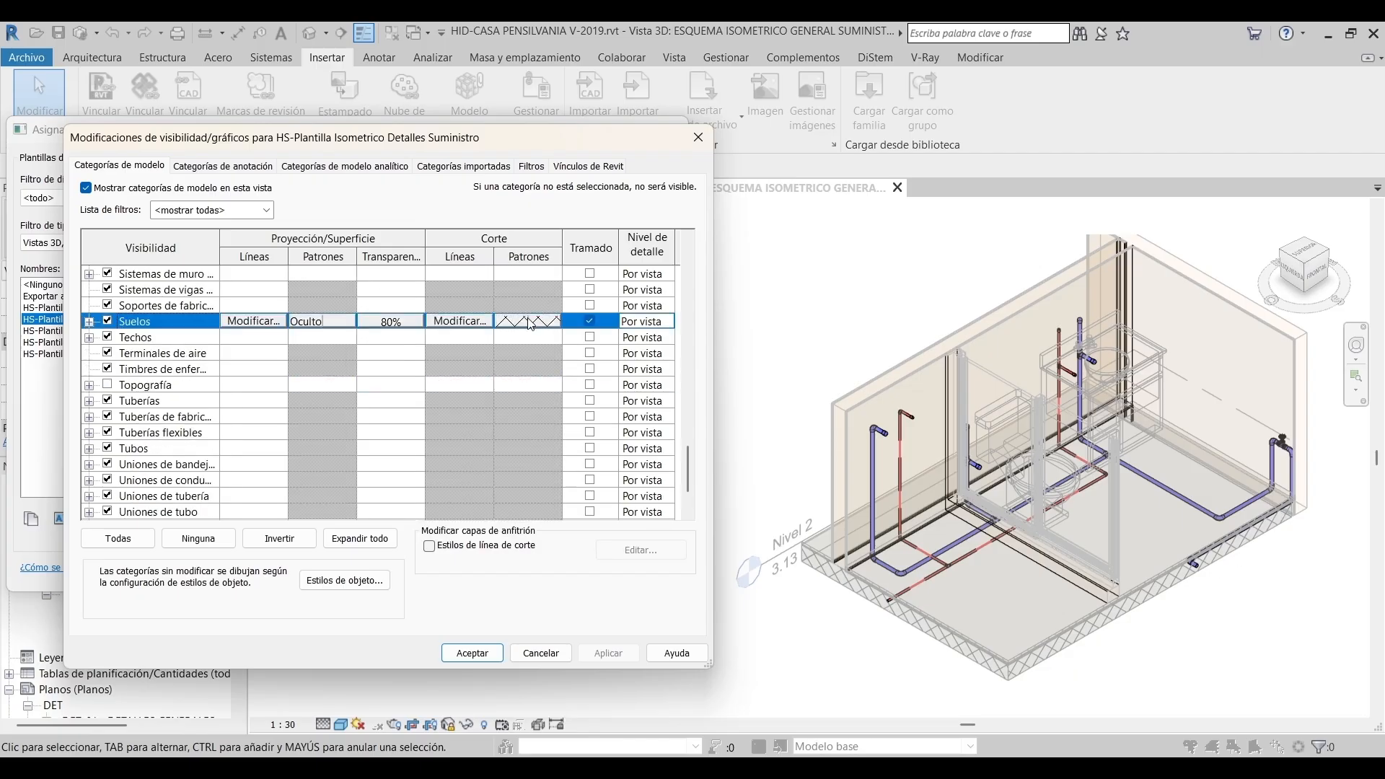
left_click(531, 323)
left_click(413, 346)
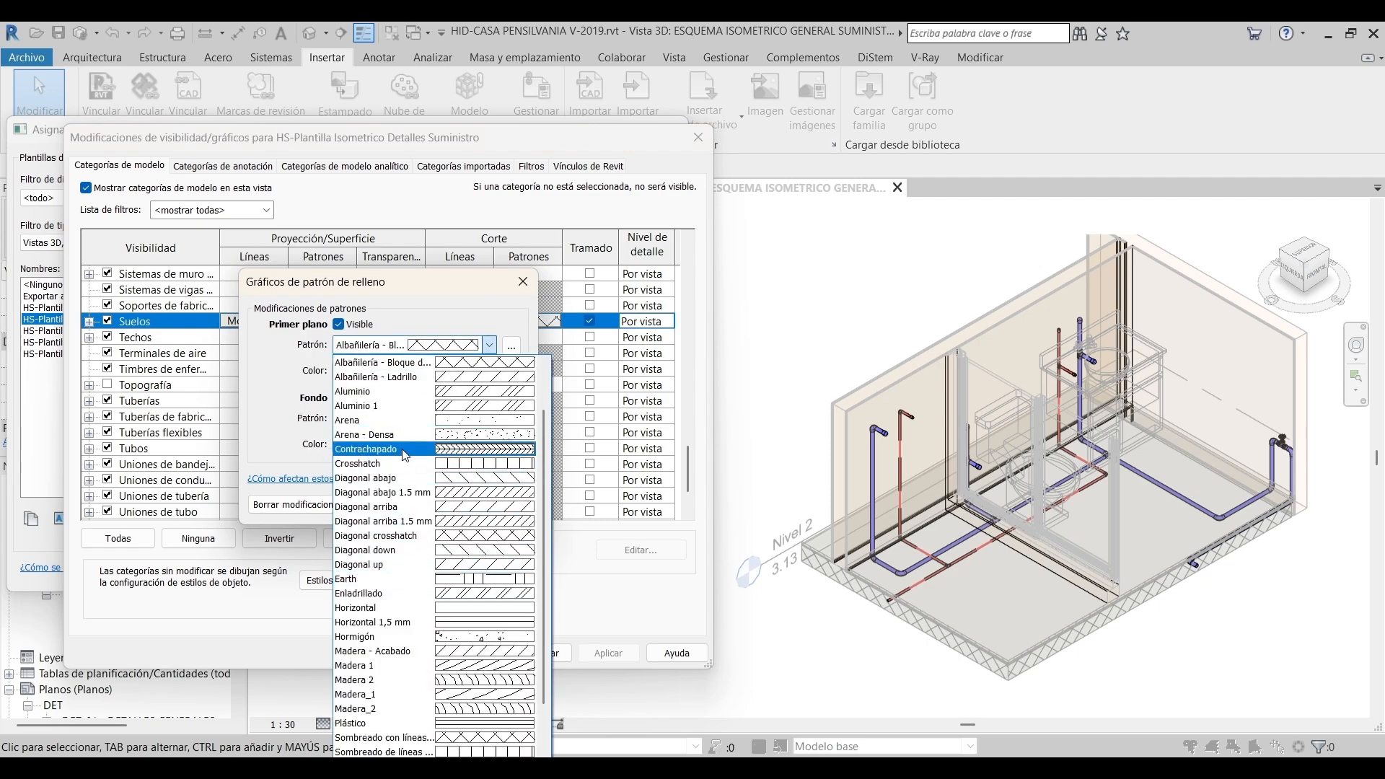
scroll(406, 454, "down", 3)
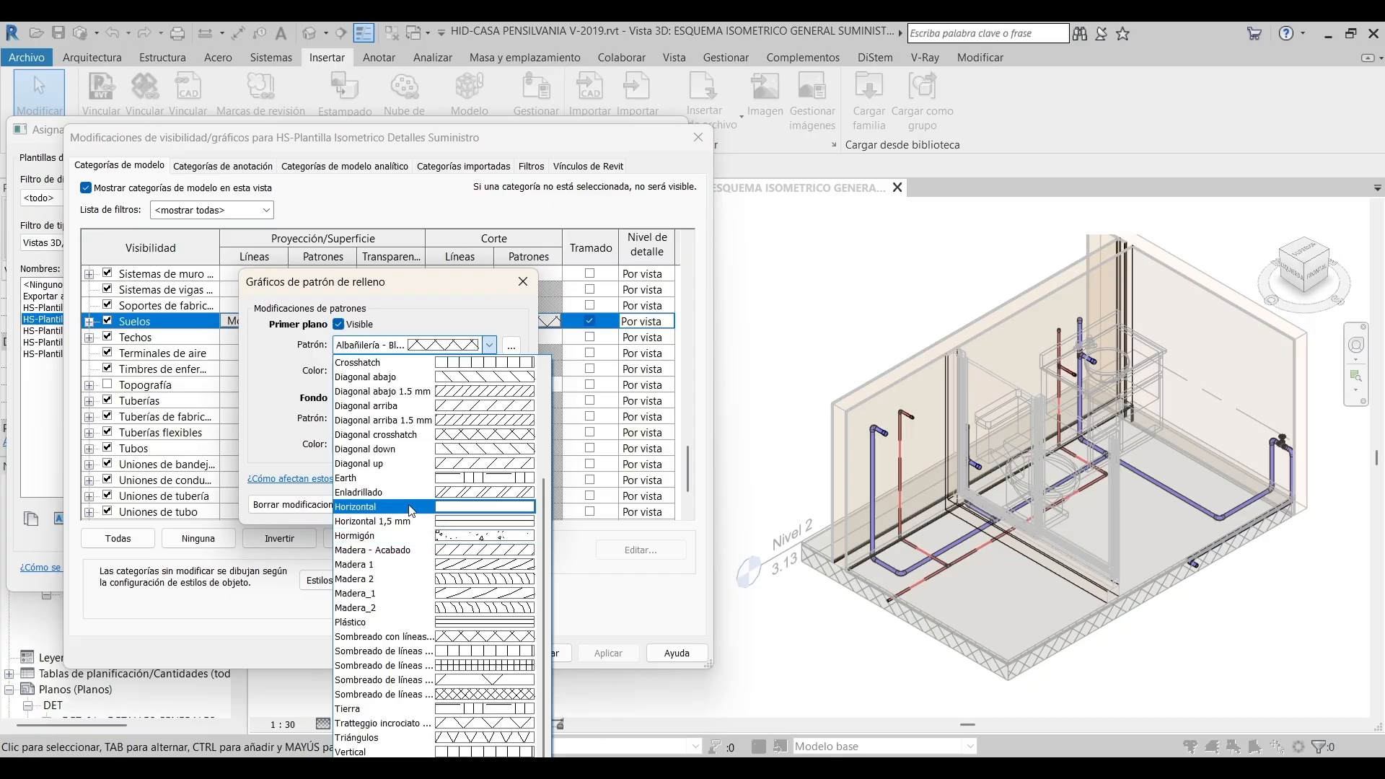
left_click(410, 539)
left_click(453, 424)
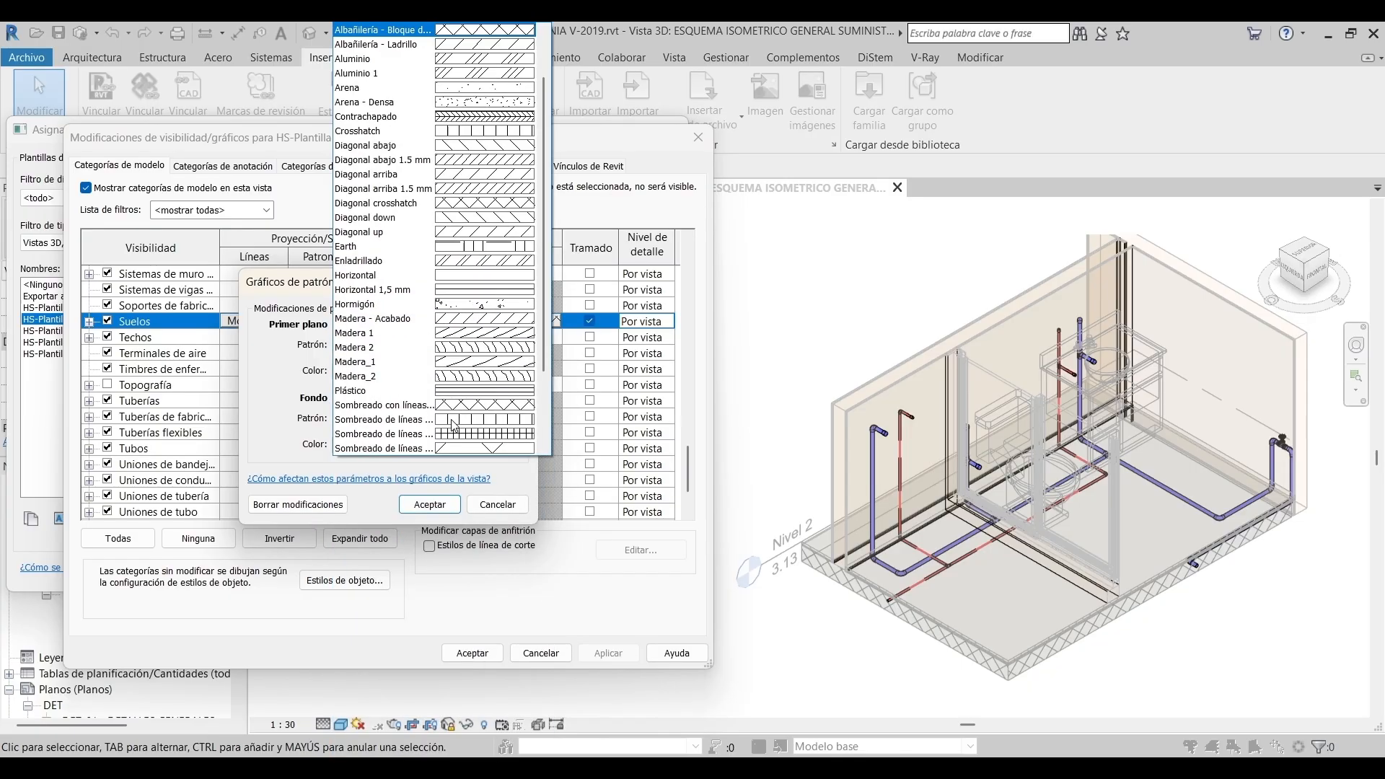
left_click(452, 318)
left_click(432, 505)
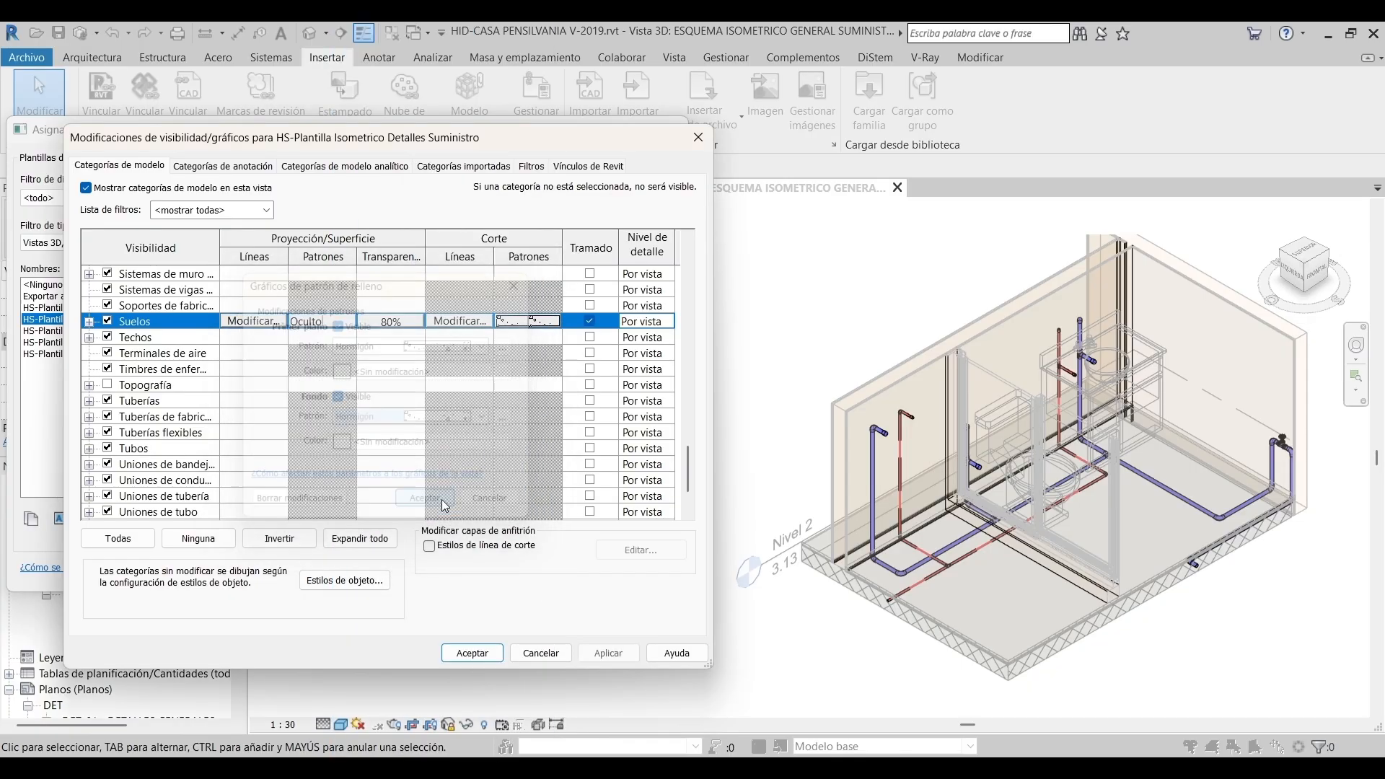
scroll(555, 511, "down", 2)
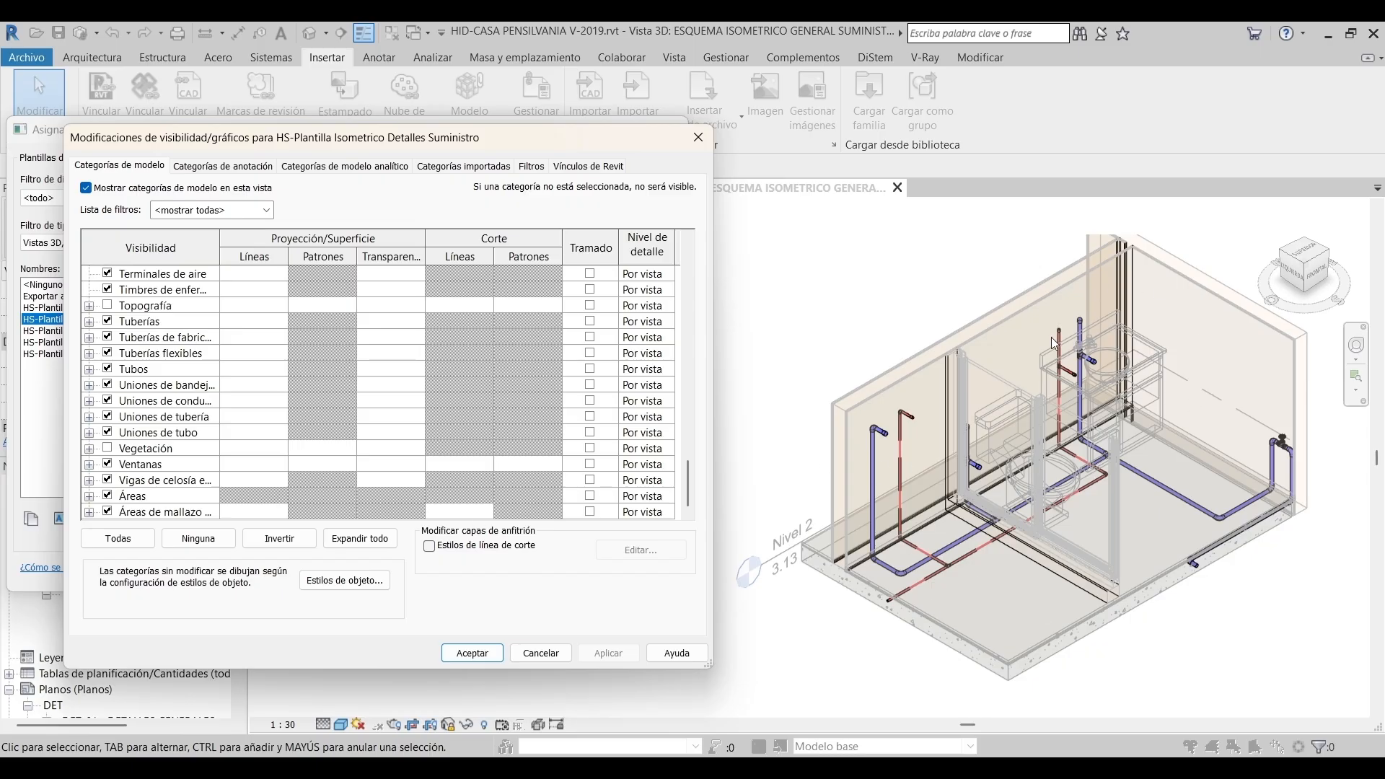
left_click(470, 658)
left_click(458, 574)
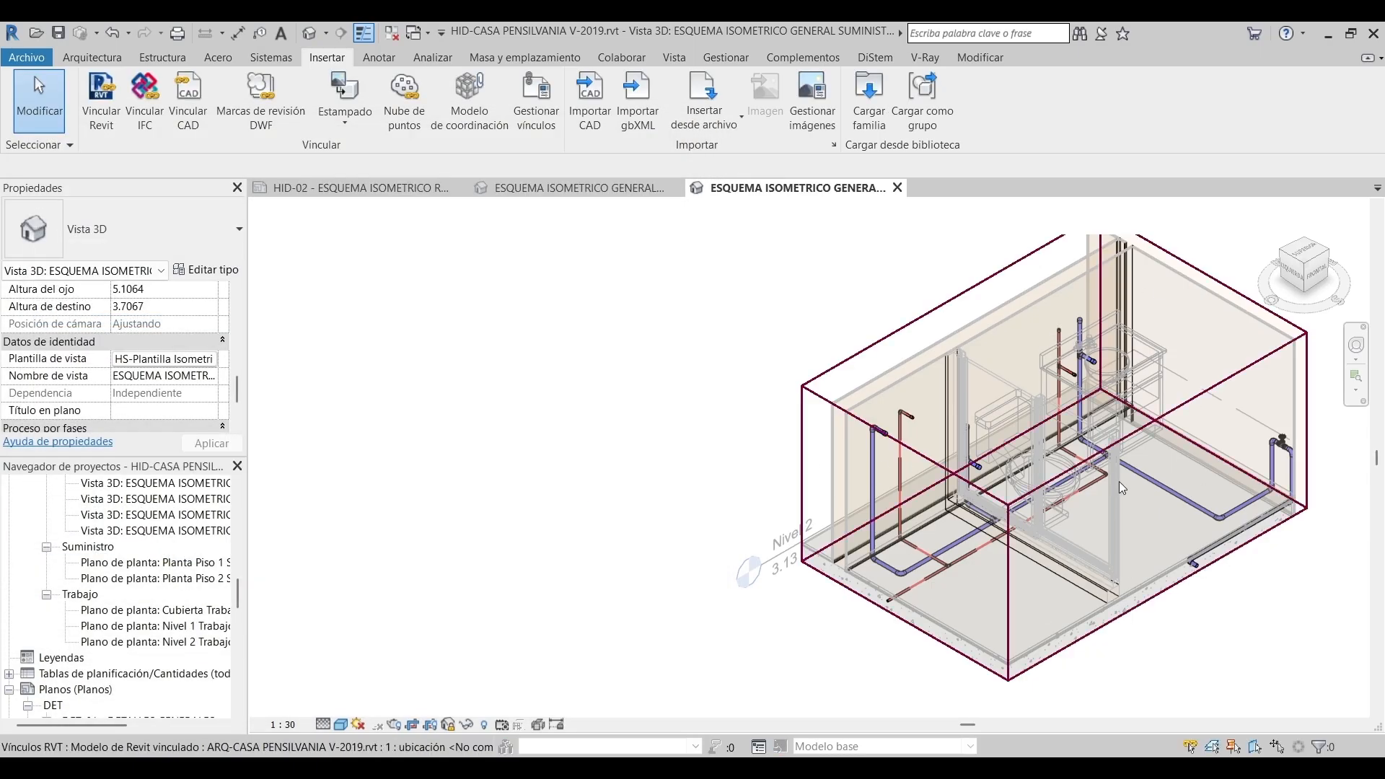
Examine the bathroom isometric up close, checking how the supply pipes stand out against the faded architecture, and select the pipes momentarily
middle_click_drag(1101, 494, 902, 467)
scroll(903, 466, "up", 3)
scroll(885, 485, "down", 4)
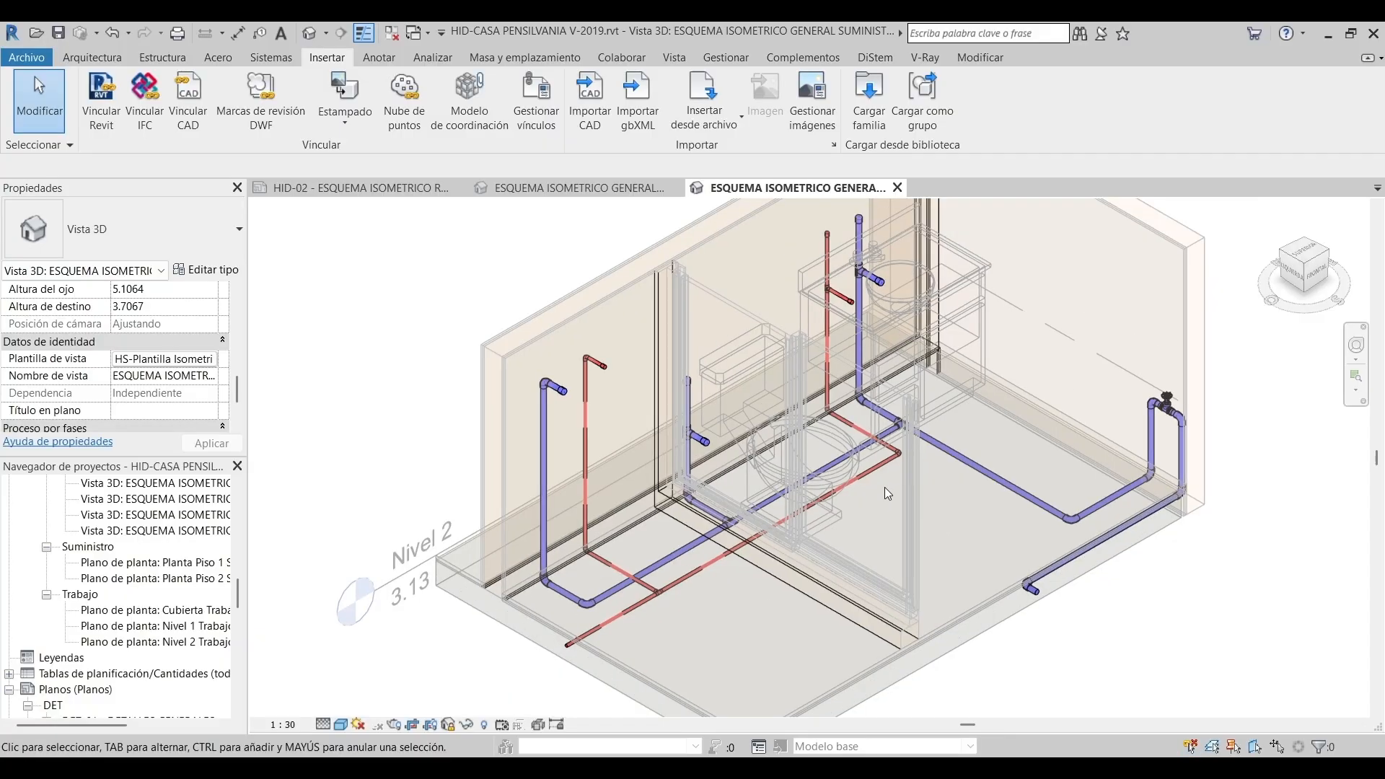
scroll(820, 411, "up", 4)
middle_click_drag(817, 547, 819, 435)
scroll(635, 486, "up", 3)
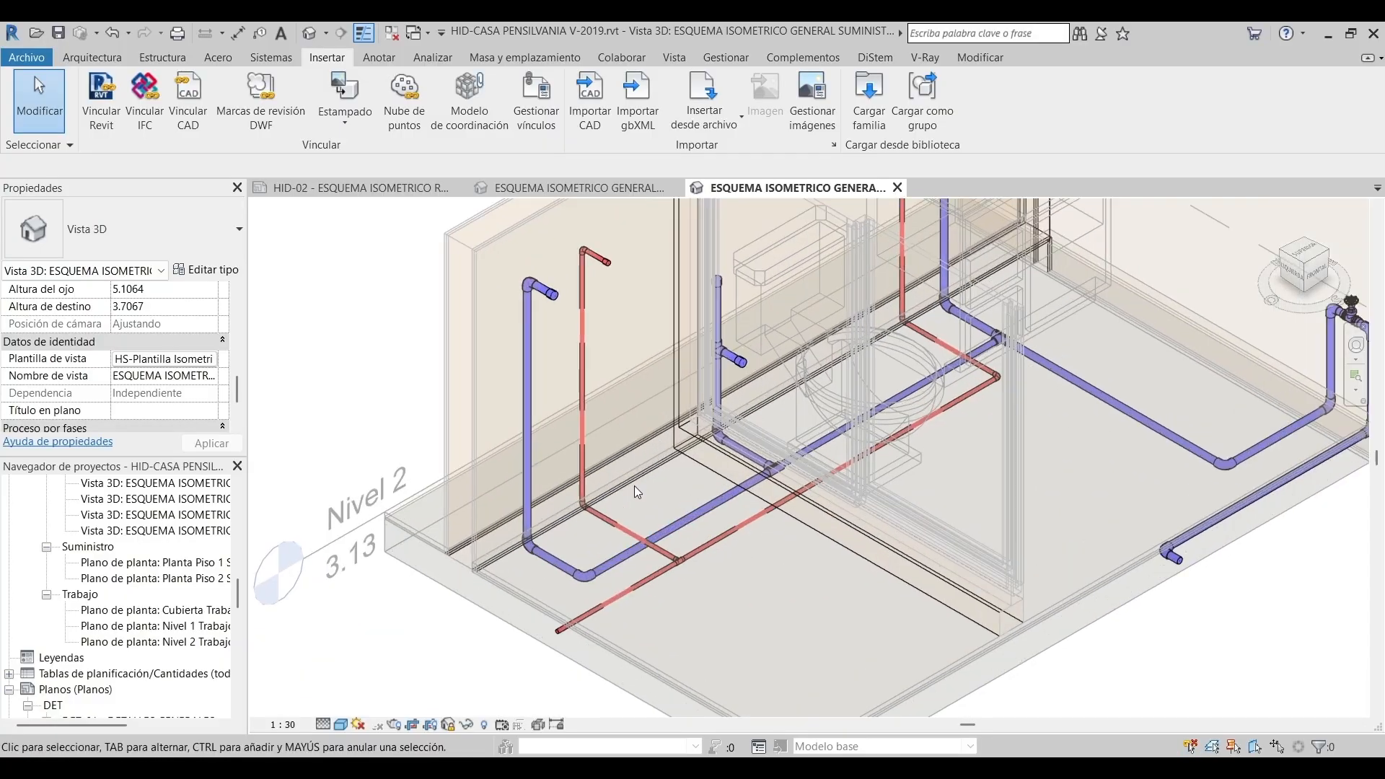
scroll(480, 538, "down", 4)
middle_click_drag(596, 544, 565, 555)
scroll(583, 548, "up", 4)
scroll(550, 539, "down", 4)
scroll(638, 533, "down", 3)
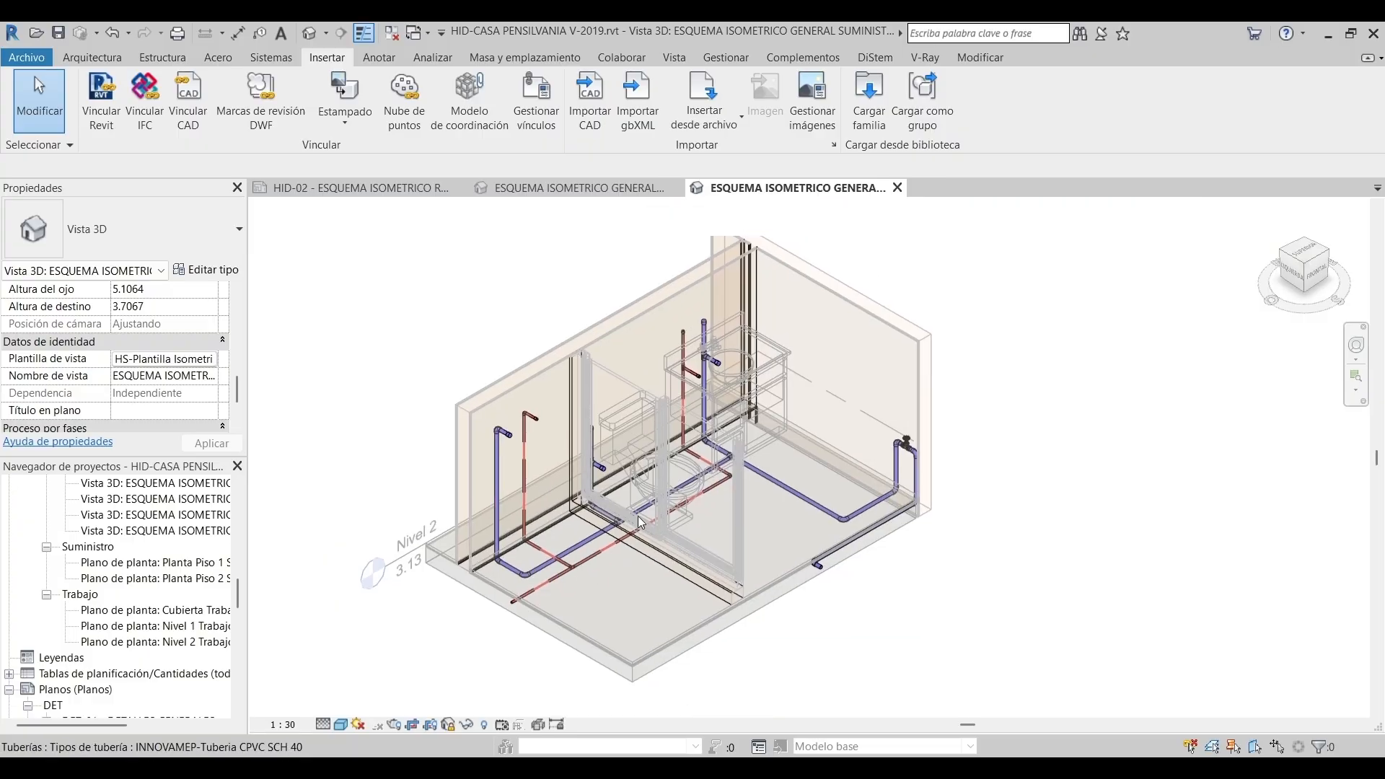
scroll(754, 462, "up", 3)
scroll(720, 465, "down", 2)
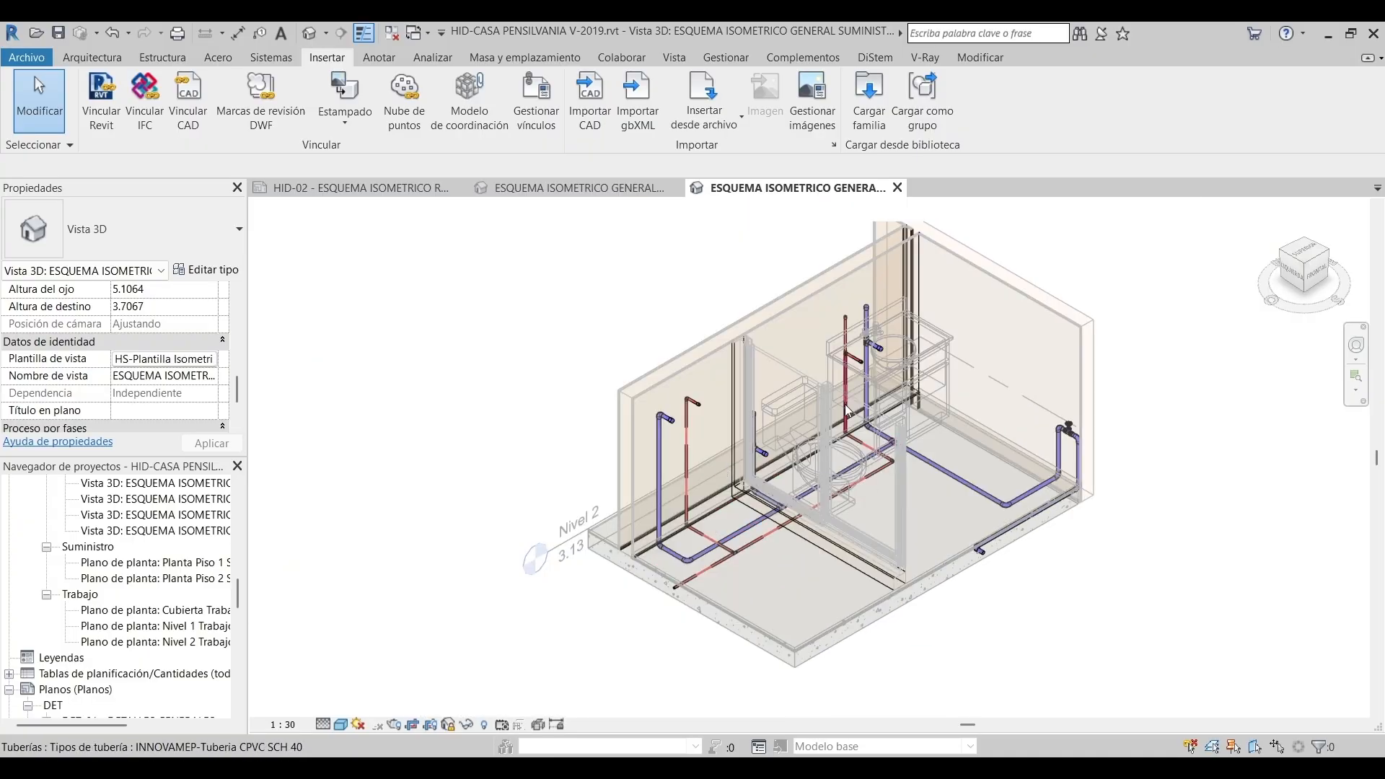
left_click_drag(578, 299, 1186, 610)
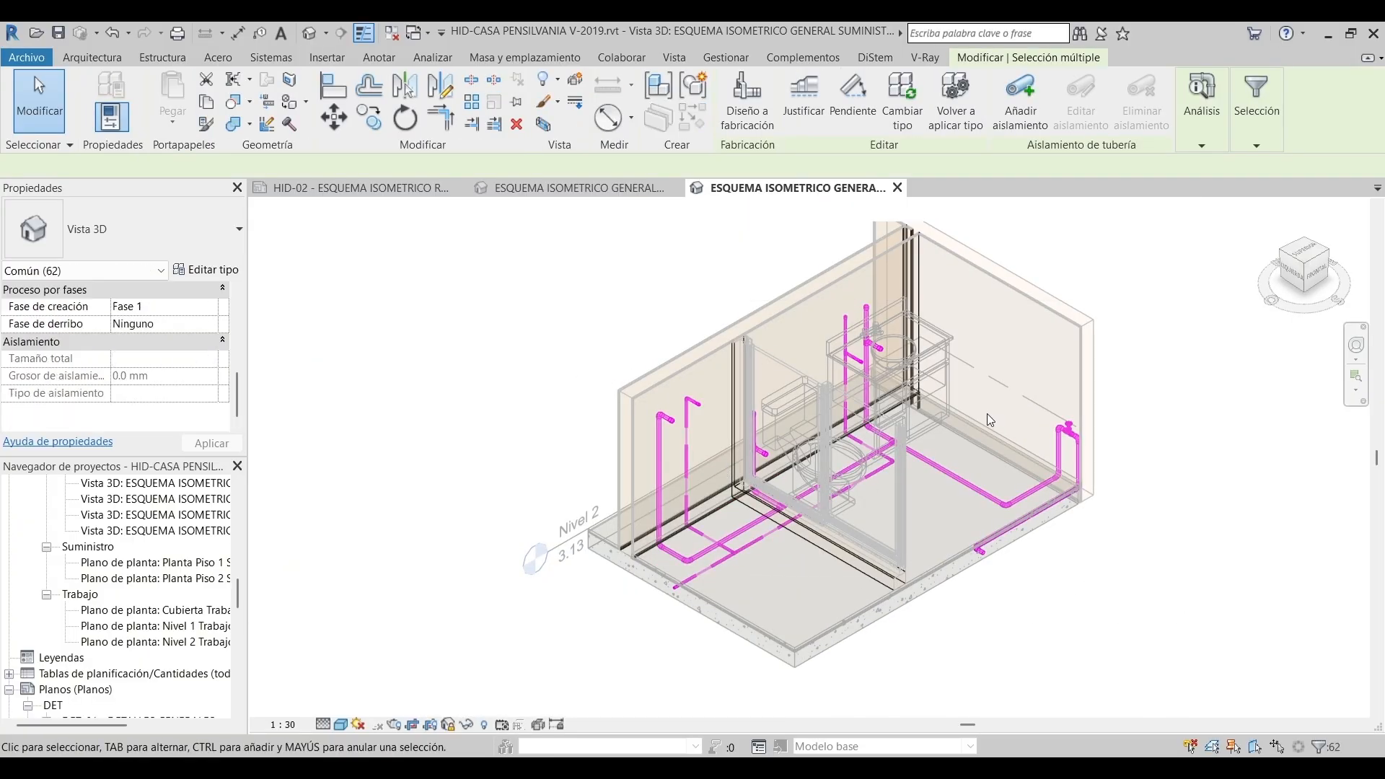
key("Escape")
Identify the linked element that draws dark lines at the upper back wall corner, and clear the selection
scroll(915, 264, "up", 4)
middle_click_drag(923, 273, 933, 511)
scroll(924, 387, "up", 2)
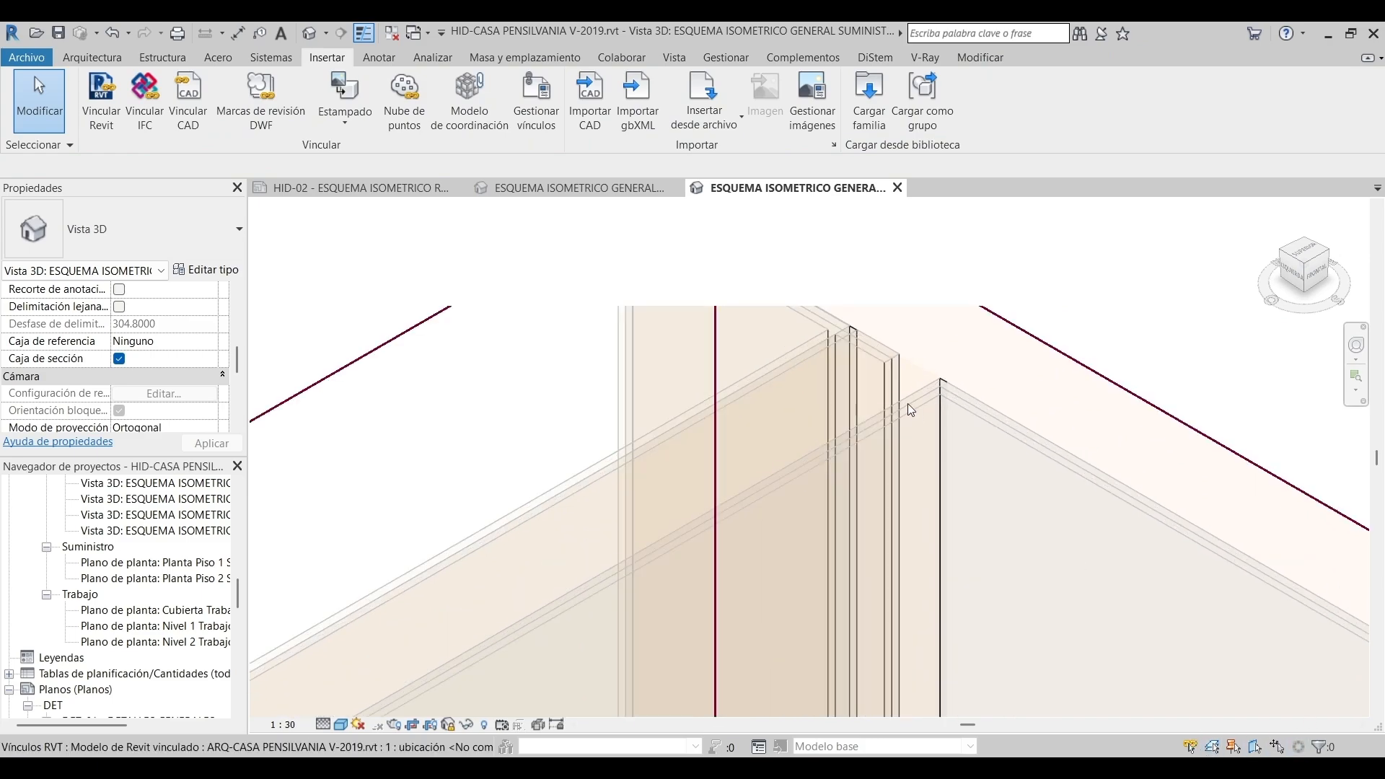
left_click(915, 405)
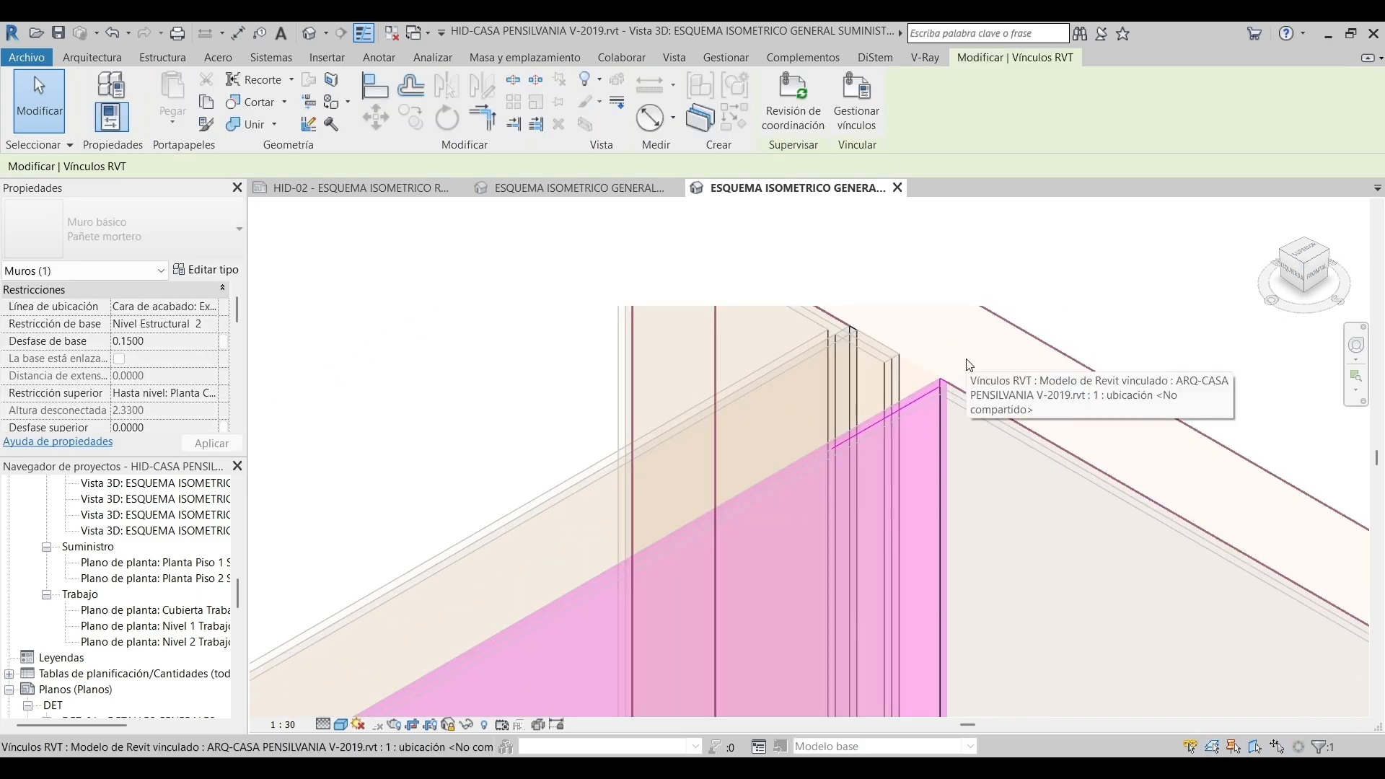
key("Escape")
scroll(940, 363, "down", 6)
middle_click_drag(920, 417, 928, 299)
scroll(927, 295, "up", 2)
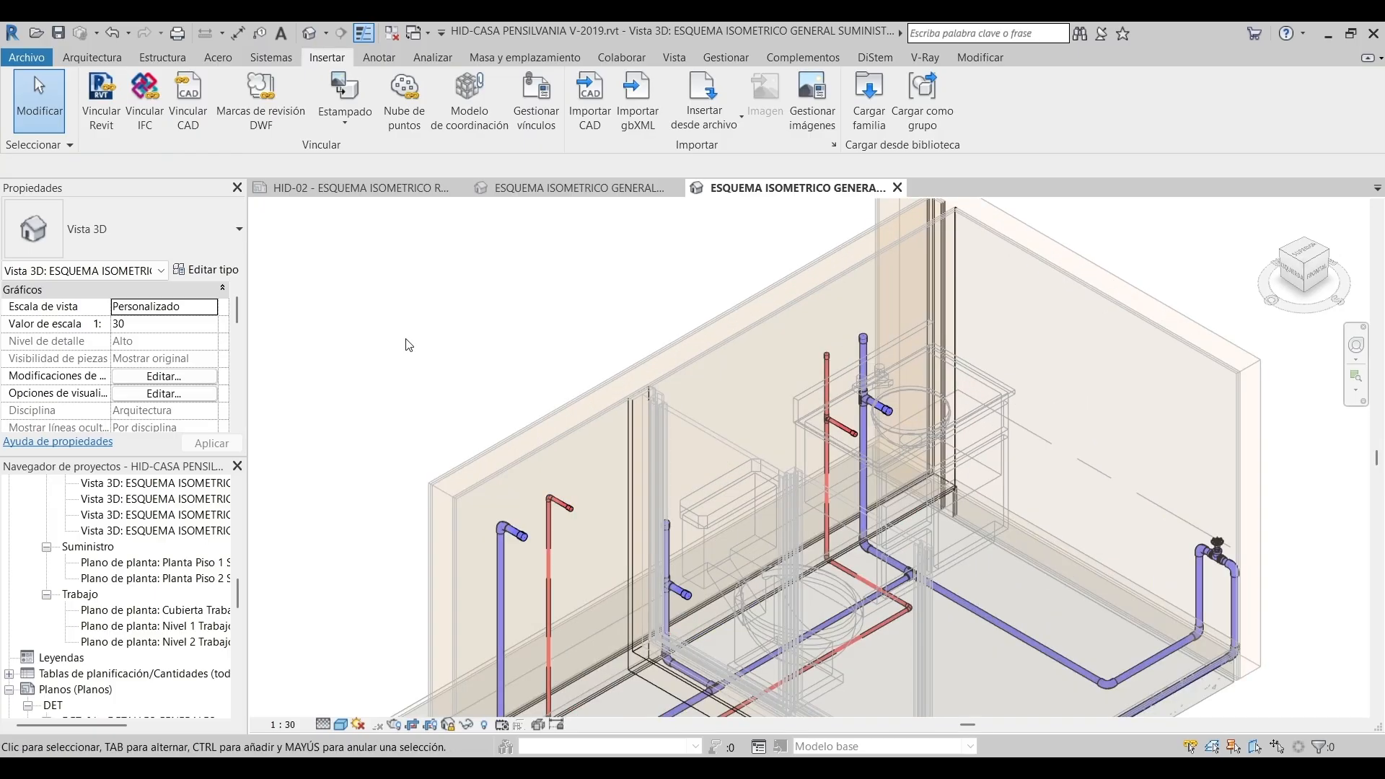
Reopen the view template's model category overrides and select Muros together with all its subcategories
scroll(153, 380, "down", 10)
left_click(191, 319)
left_click(469, 312)
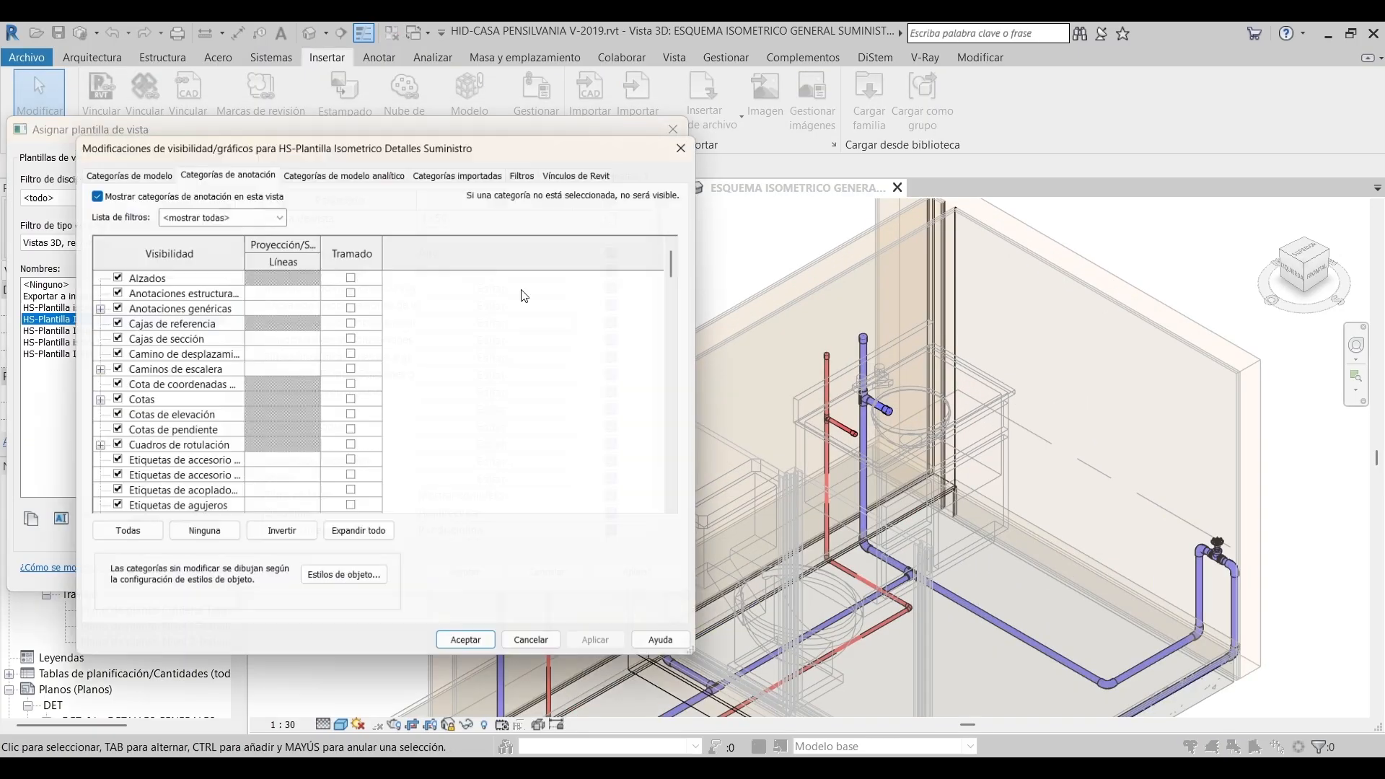
left_click(110, 170)
left_click(186, 305)
key("m")
scroll(186, 339, "down", 1)
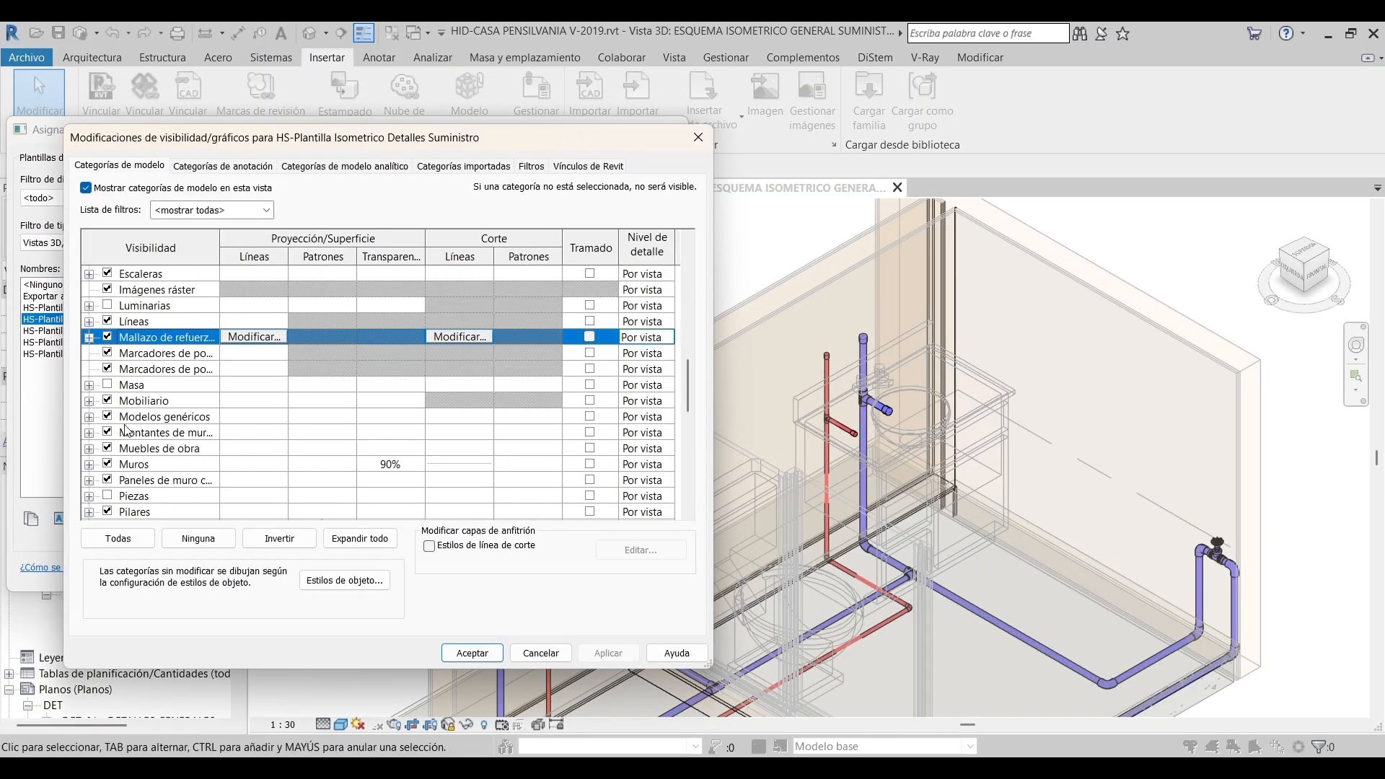
double_click(166, 465)
left_click(166, 465)
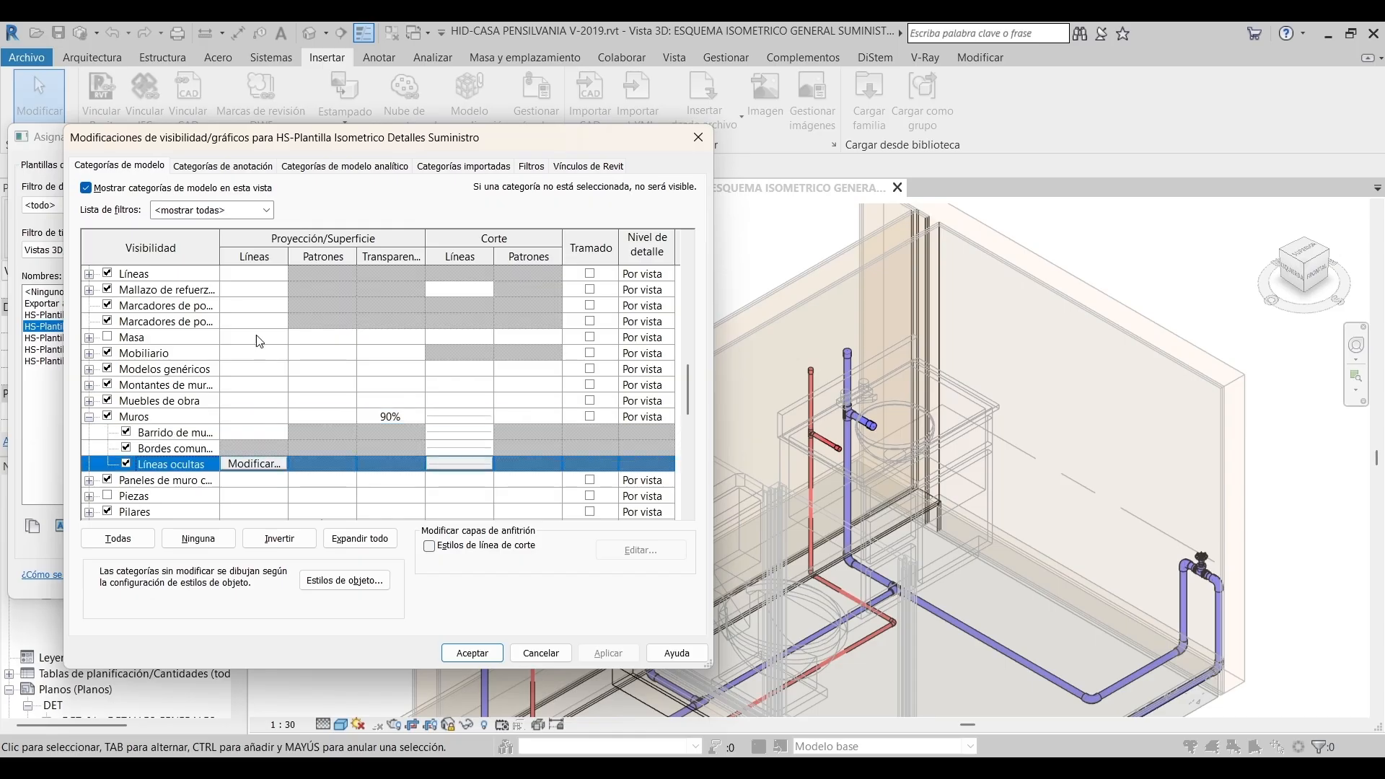
left_click(189, 419)
left_click(191, 465, "shift")
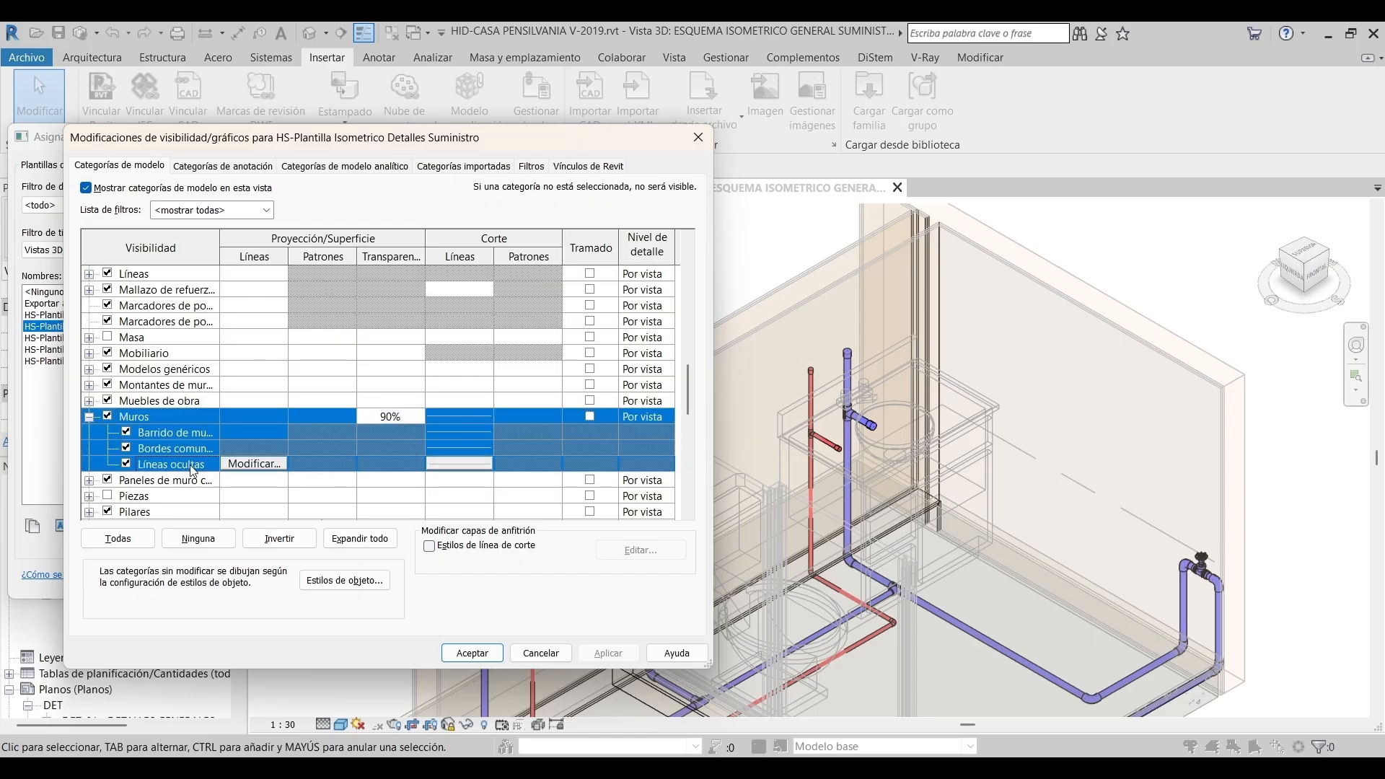
Override the projection lines of Muros and its subcategories with color RGB 192-192-192 and a fixed line weight, and apply the overrides
left_click(250, 418)
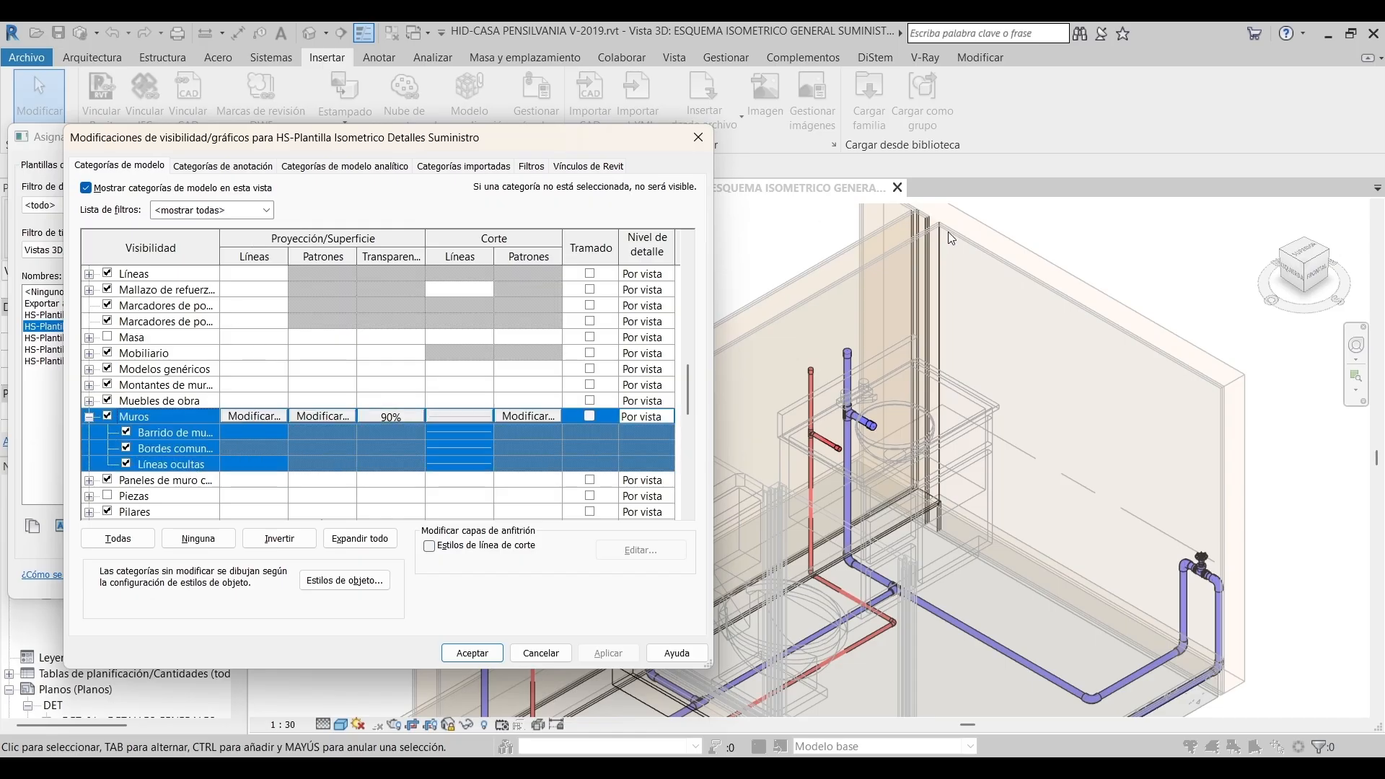
left_click(263, 414)
left_click(384, 333)
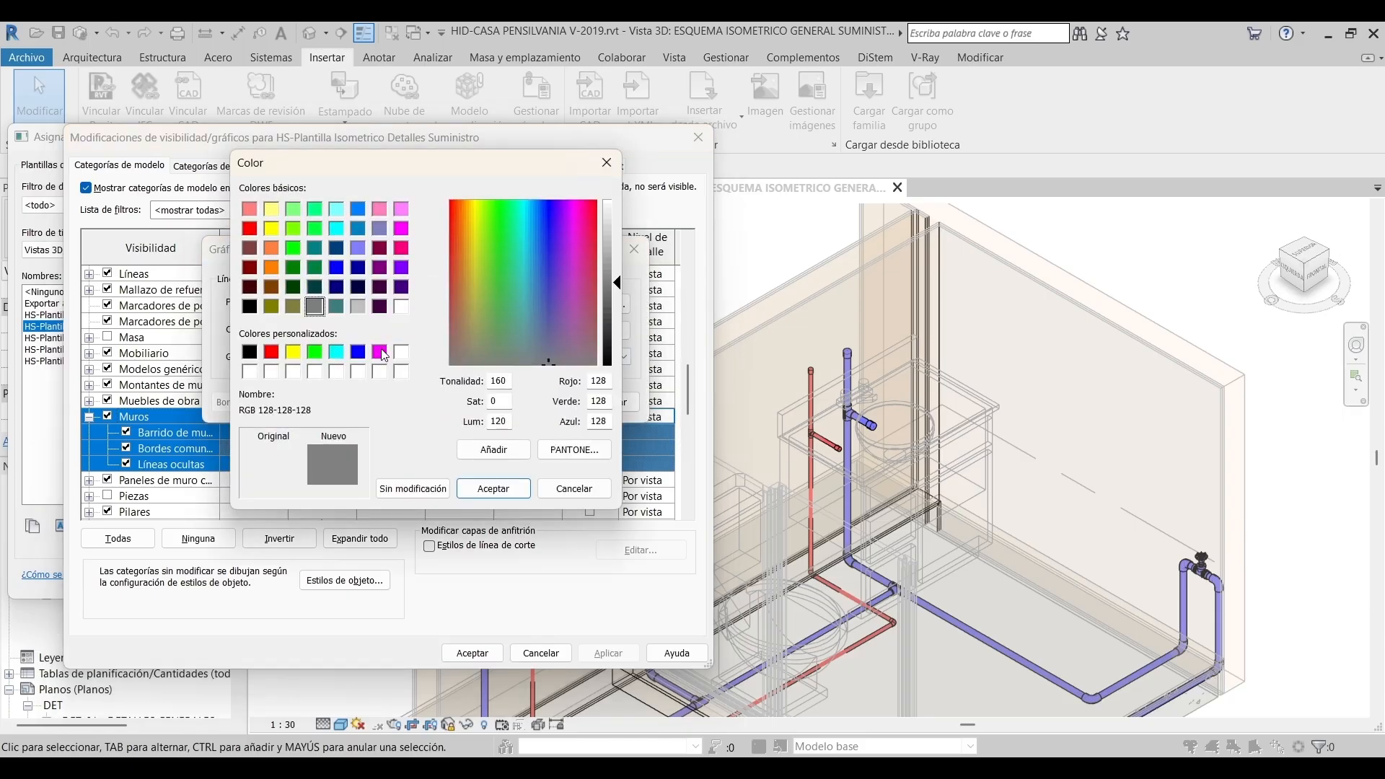
left_click(359, 306)
left_click(495, 491)
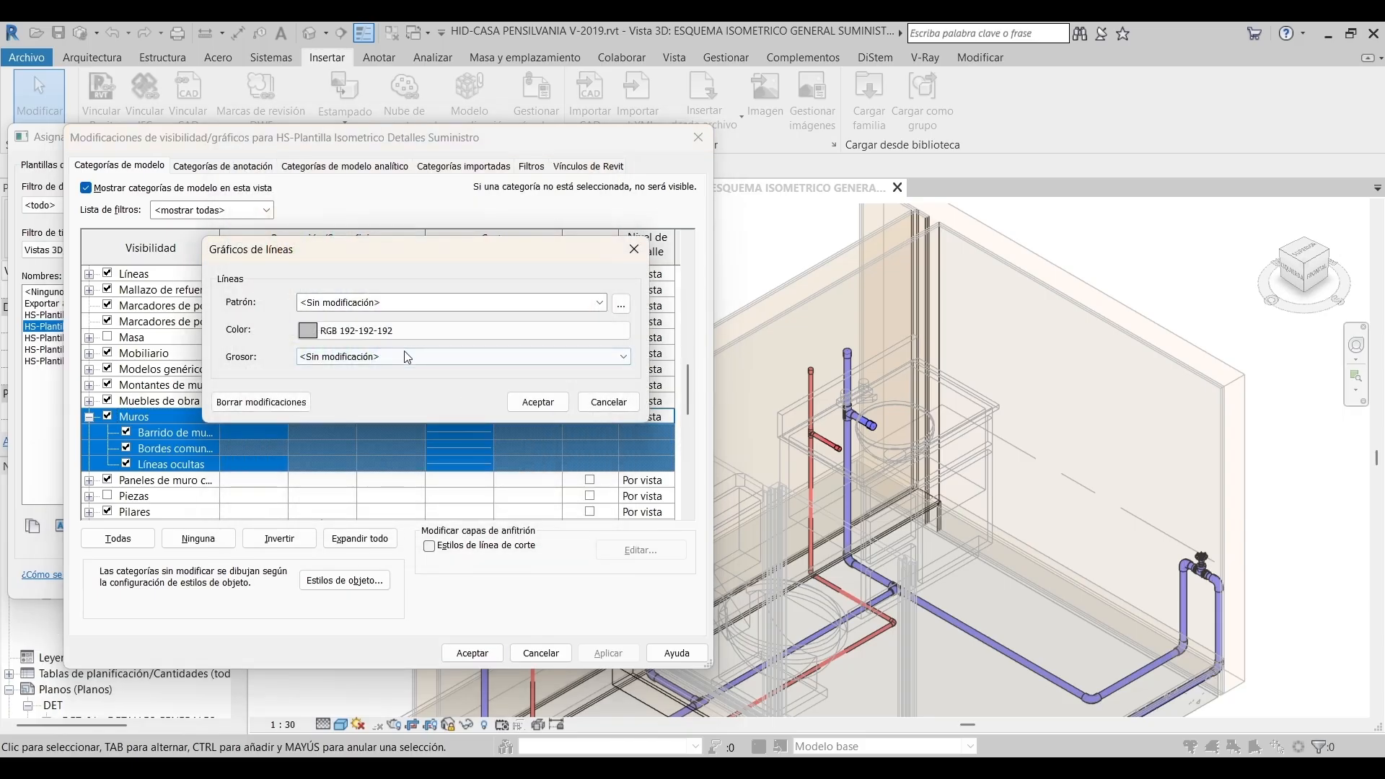
left_click(408, 356)
left_click(448, 435)
left_click(538, 401)
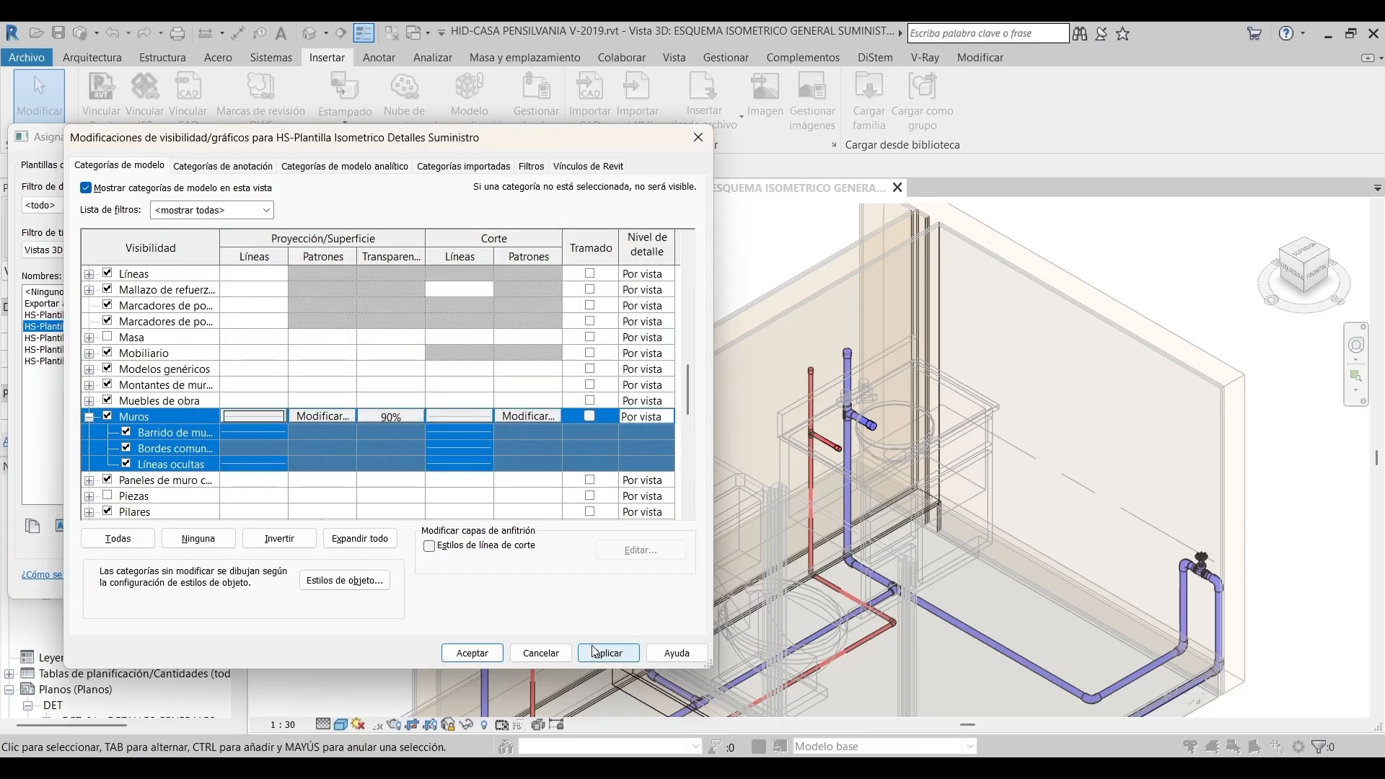
left_click(604, 652)
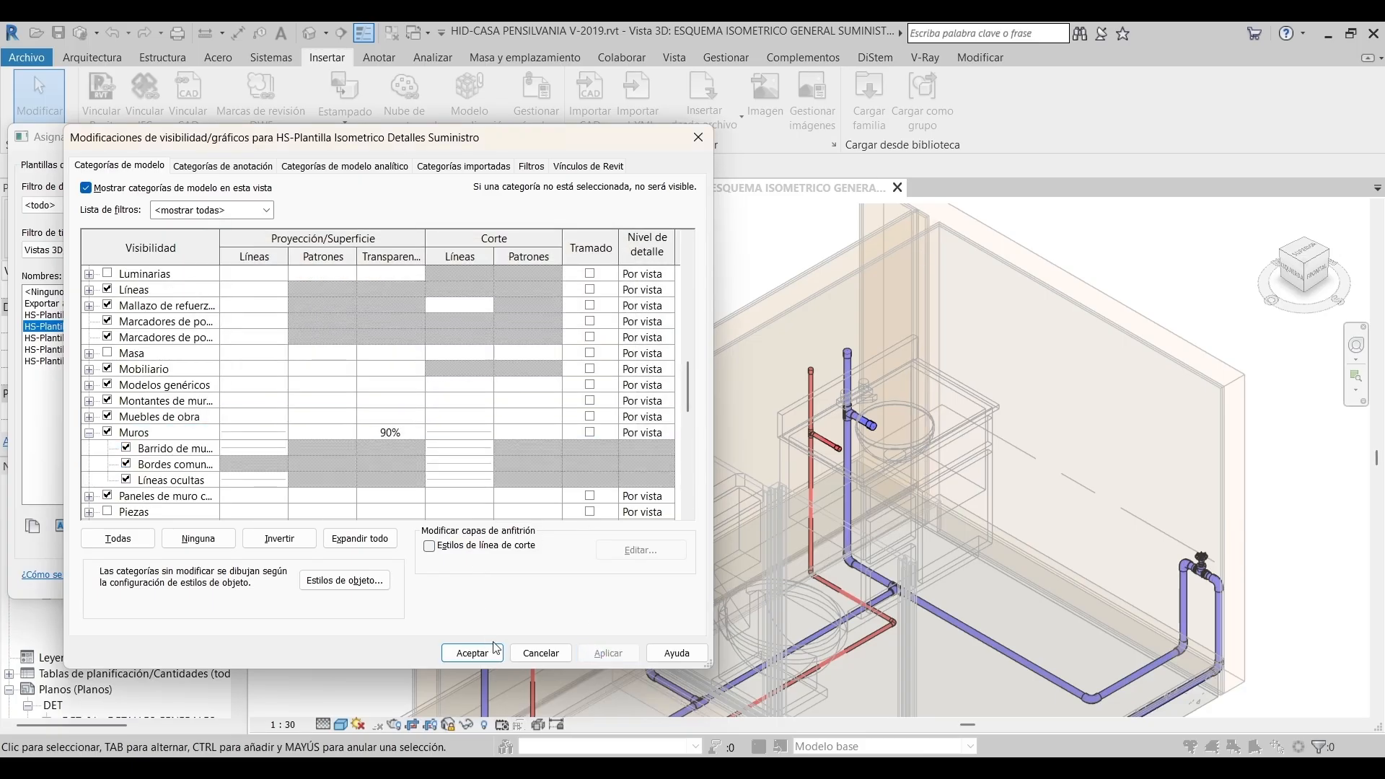
Accept the category overrides and the view template, and check the wall lines in the bathroom isometric
left_click(472, 652)
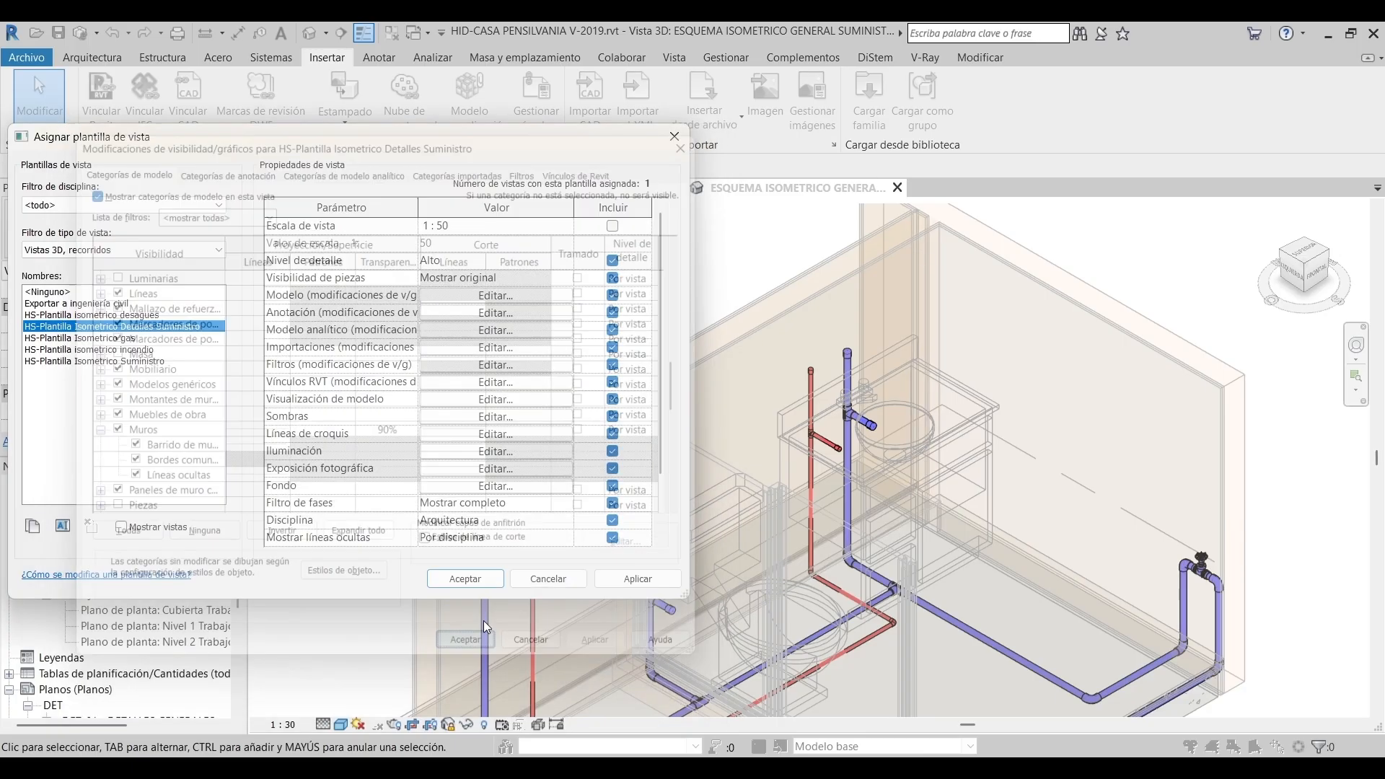
left_click(458, 580)
scroll(753, 329, "down", 3)
scroll(753, 328, "up", 4)
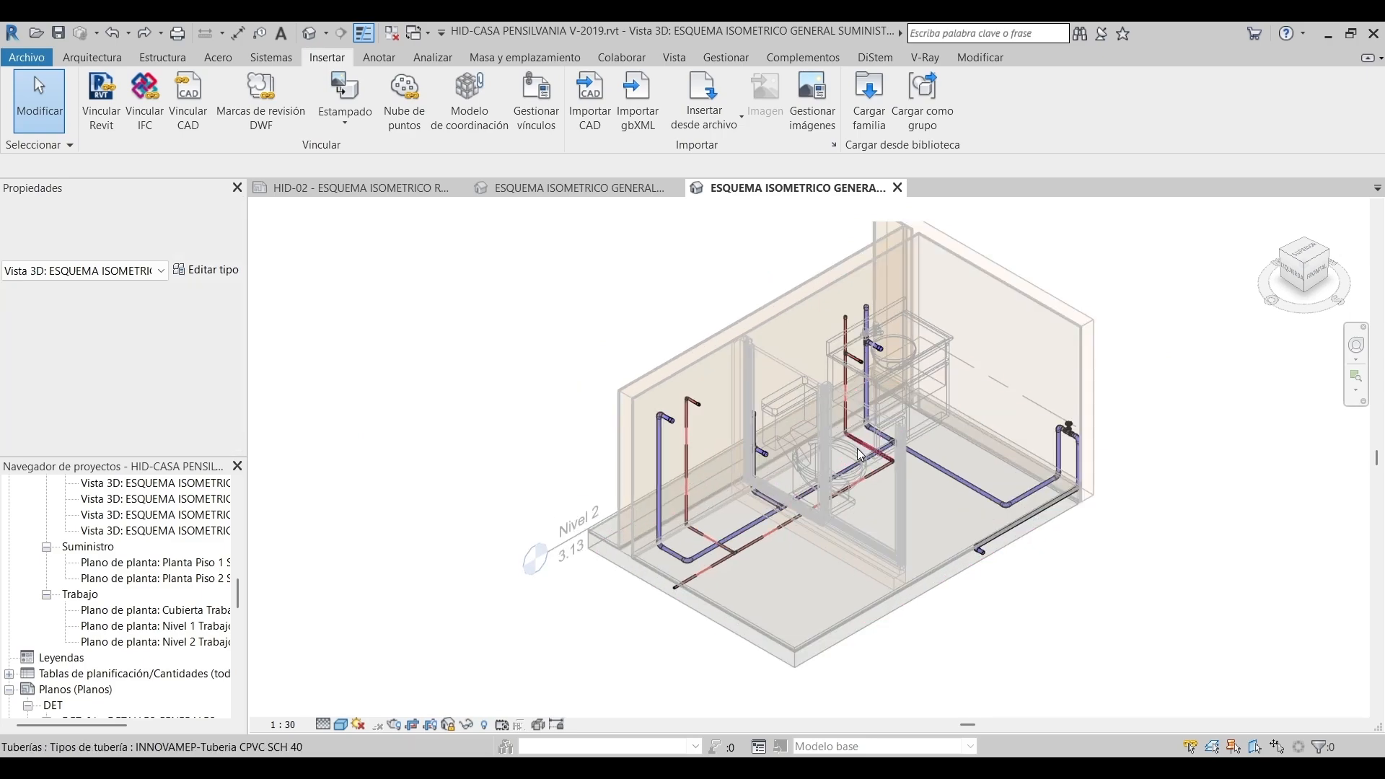
scroll(736, 271, "down", 3)
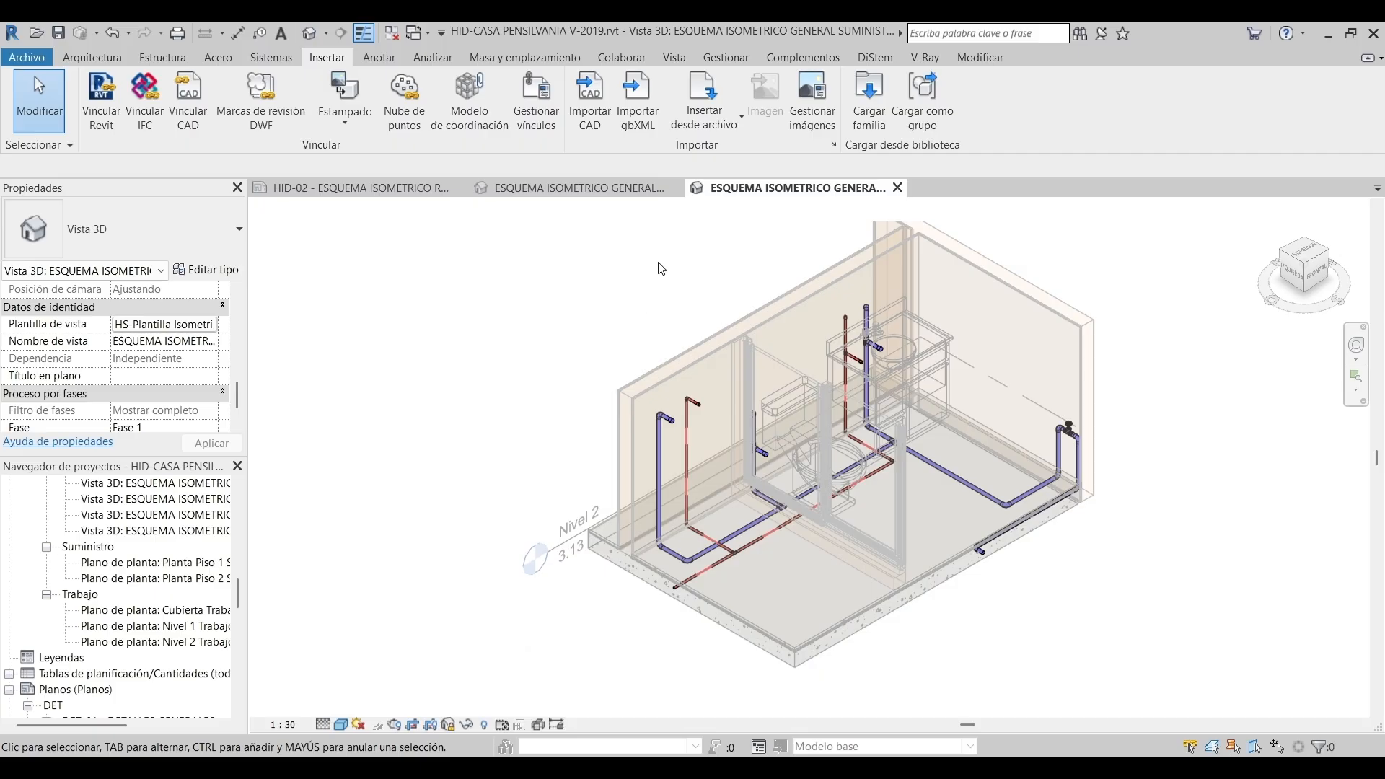
Rename the bathroom isometric 3D view as DETALLE ISOMETRICO BAÑO SUMINISTRO
left_click_drag(238, 601, 239, 521)
left_click(190, 576)
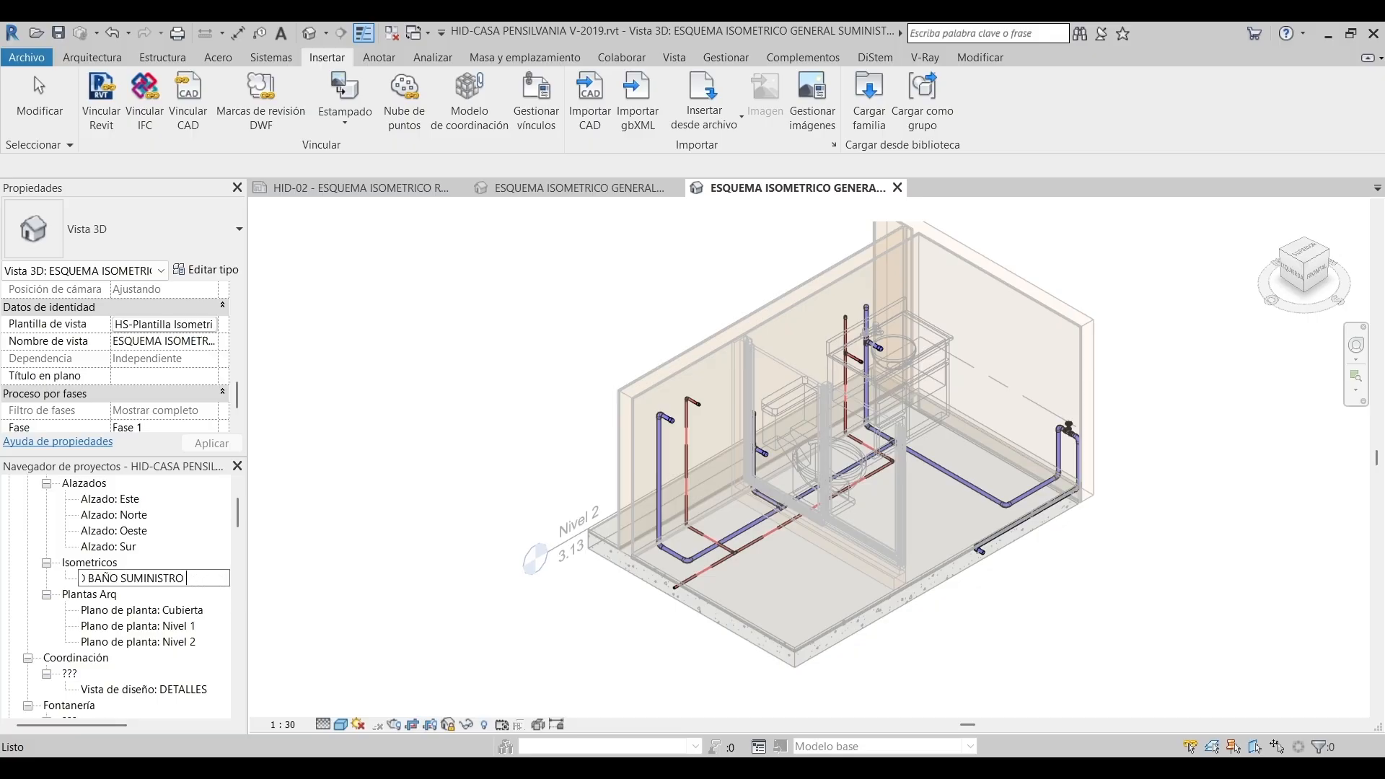
key("Return")
left_click(386, 362)
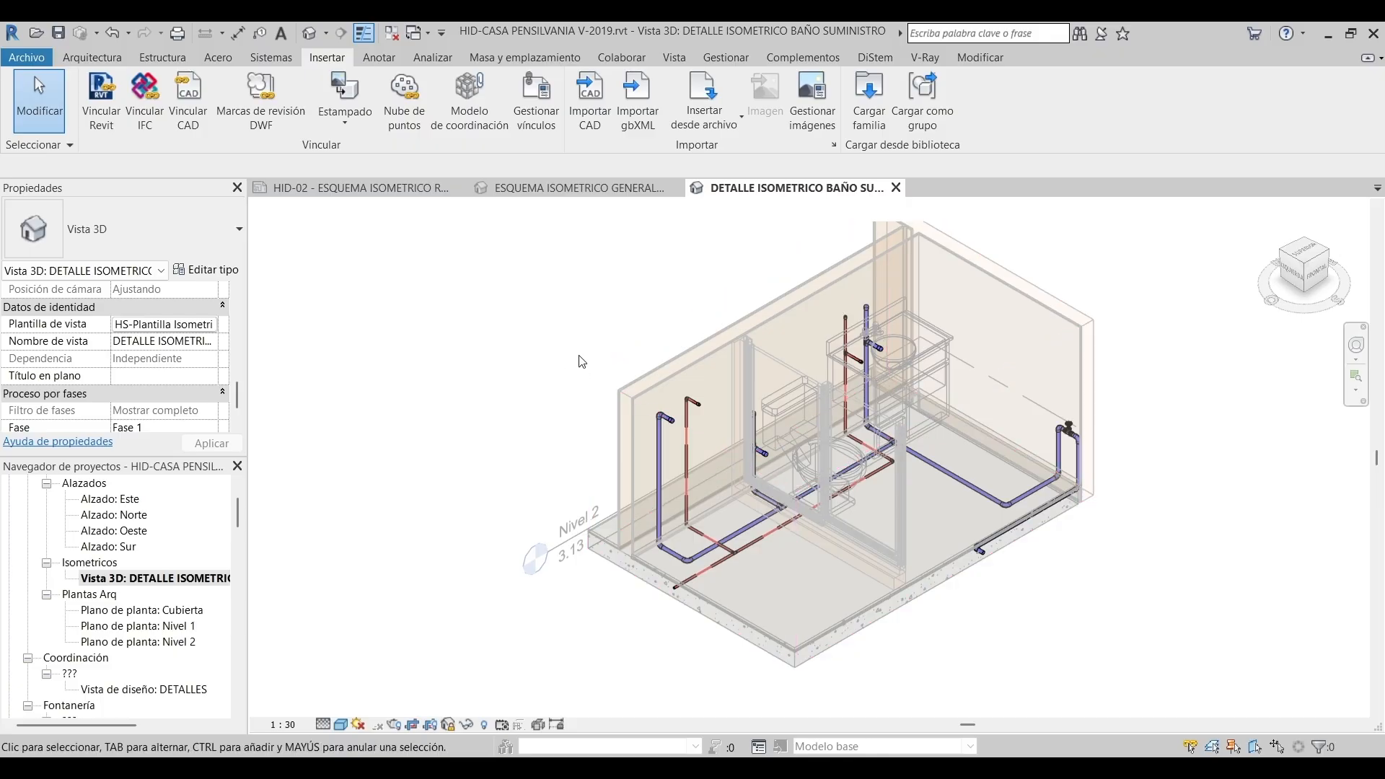
Open sheet HID-02 and place the DETALLE ISOMETRICO BAÑO SUMINISTRO view beside the general isometric, near the title block
left_click(577, 188)
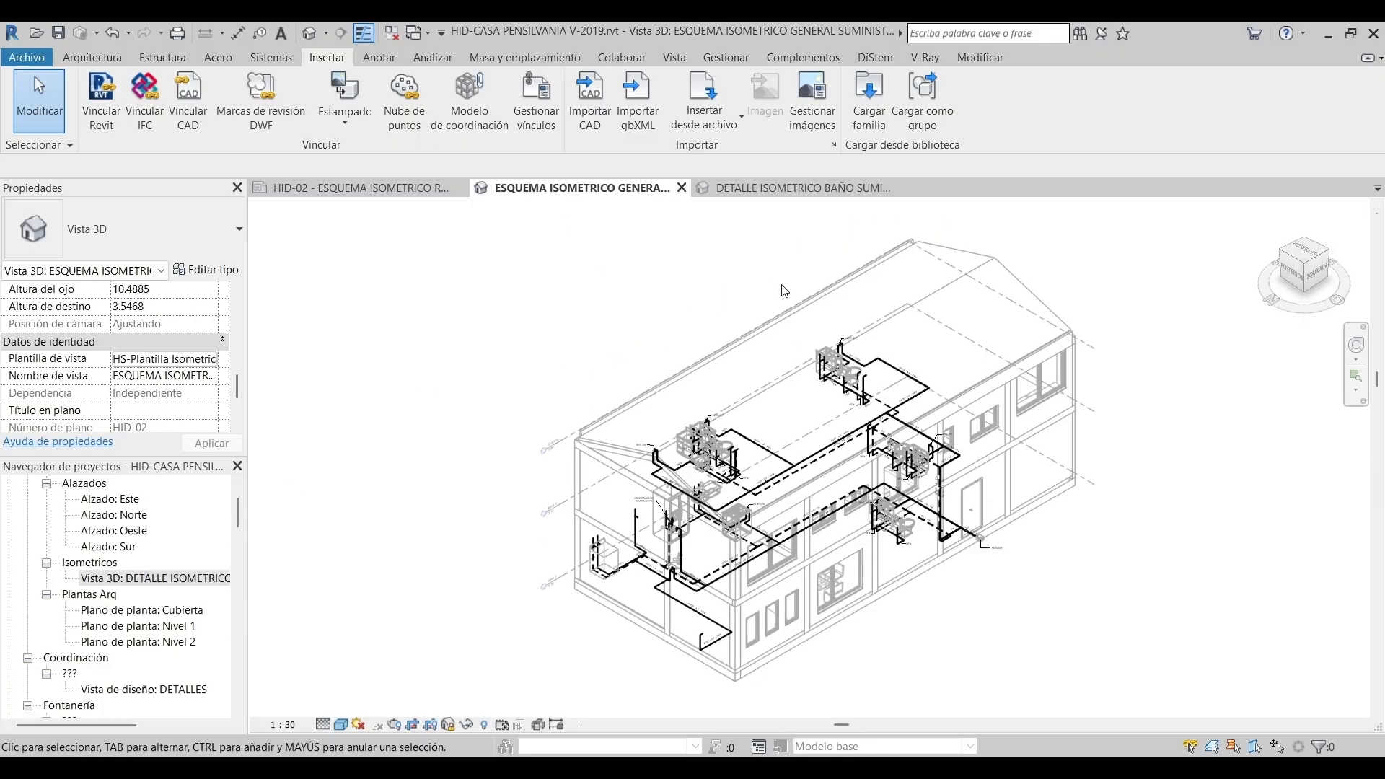
left_click(388, 189)
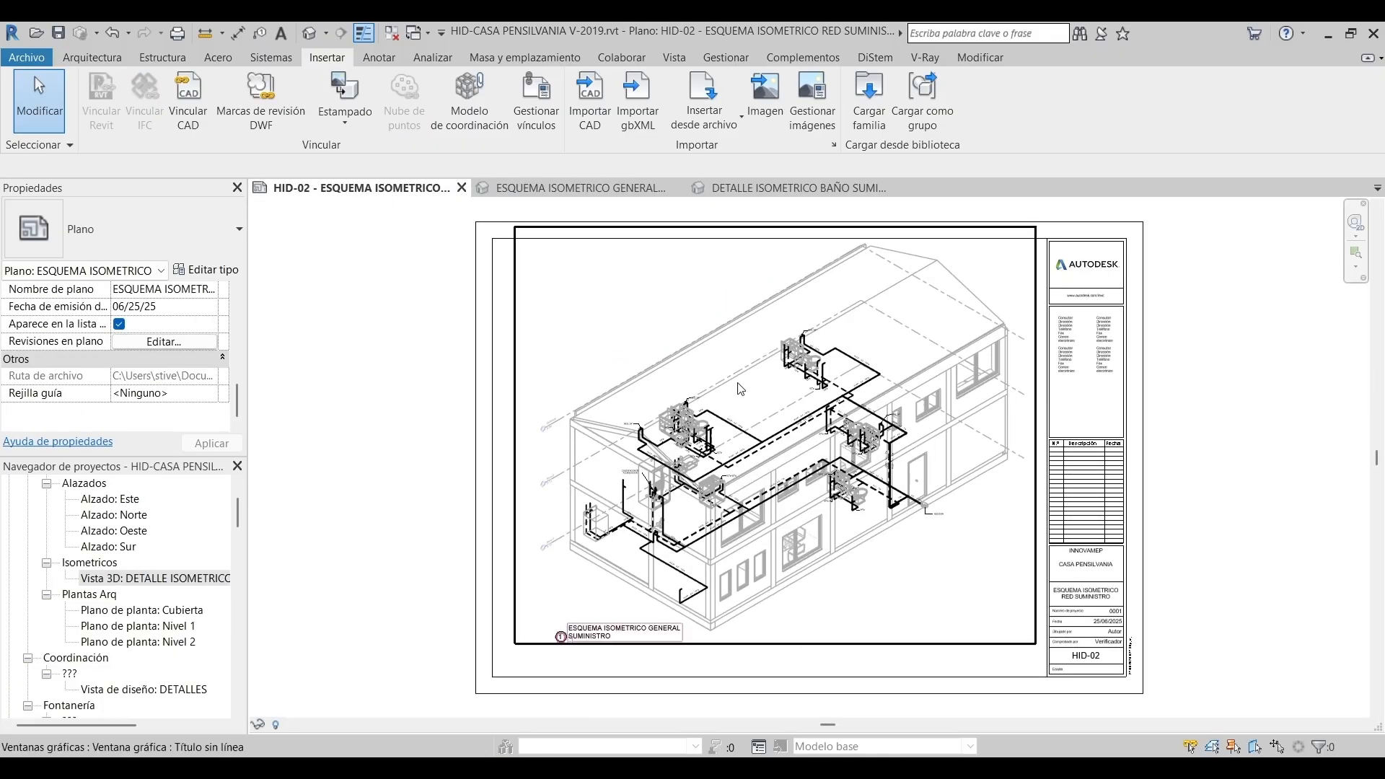
left_click(170, 577)
left_click_drag(170, 581, 957, 586)
scroll(957, 587, "up", 1)
scroll(956, 586, "up", 4)
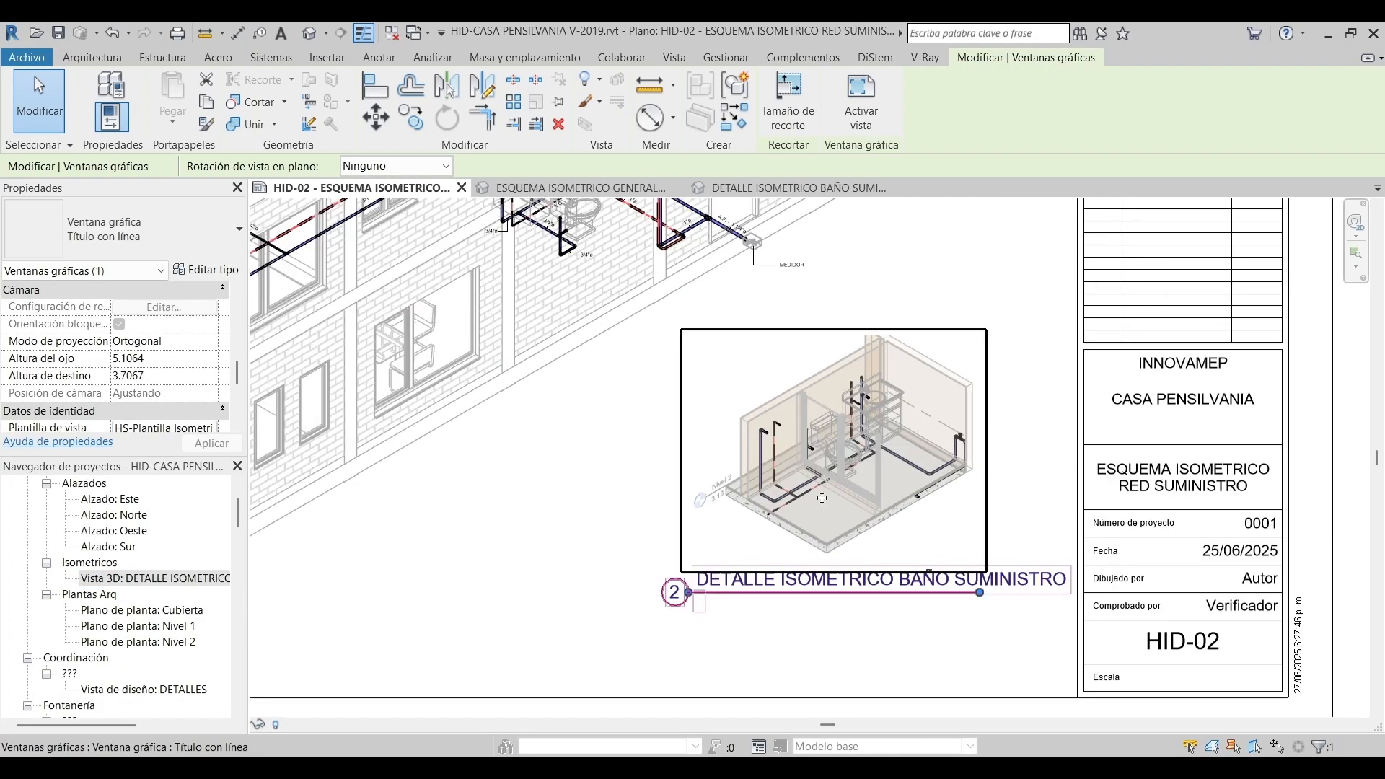
scroll(837, 434, "up", 1)
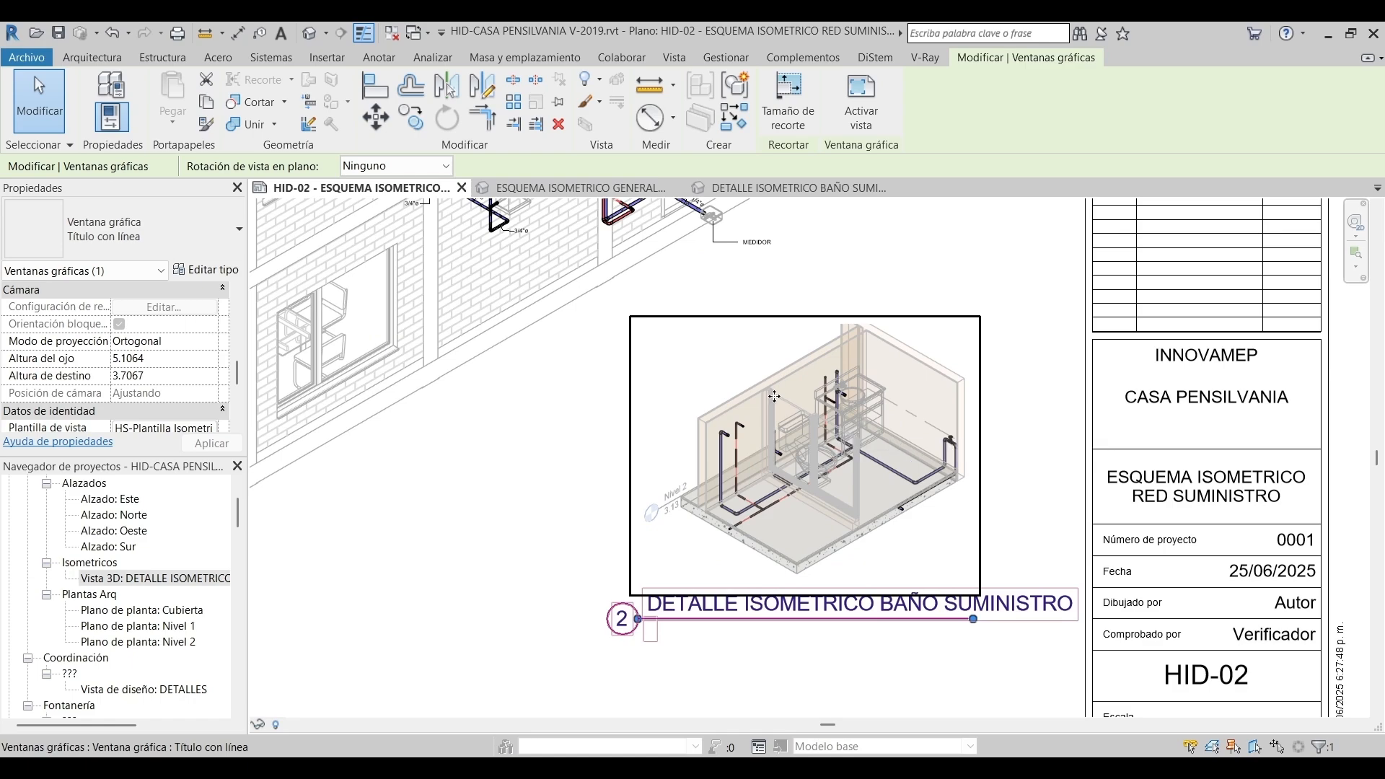
Activate the bathroom detail view on the sheet, set its scale to 1:20, and deactivate the view
double_click(838, 434)
left_click(281, 724)
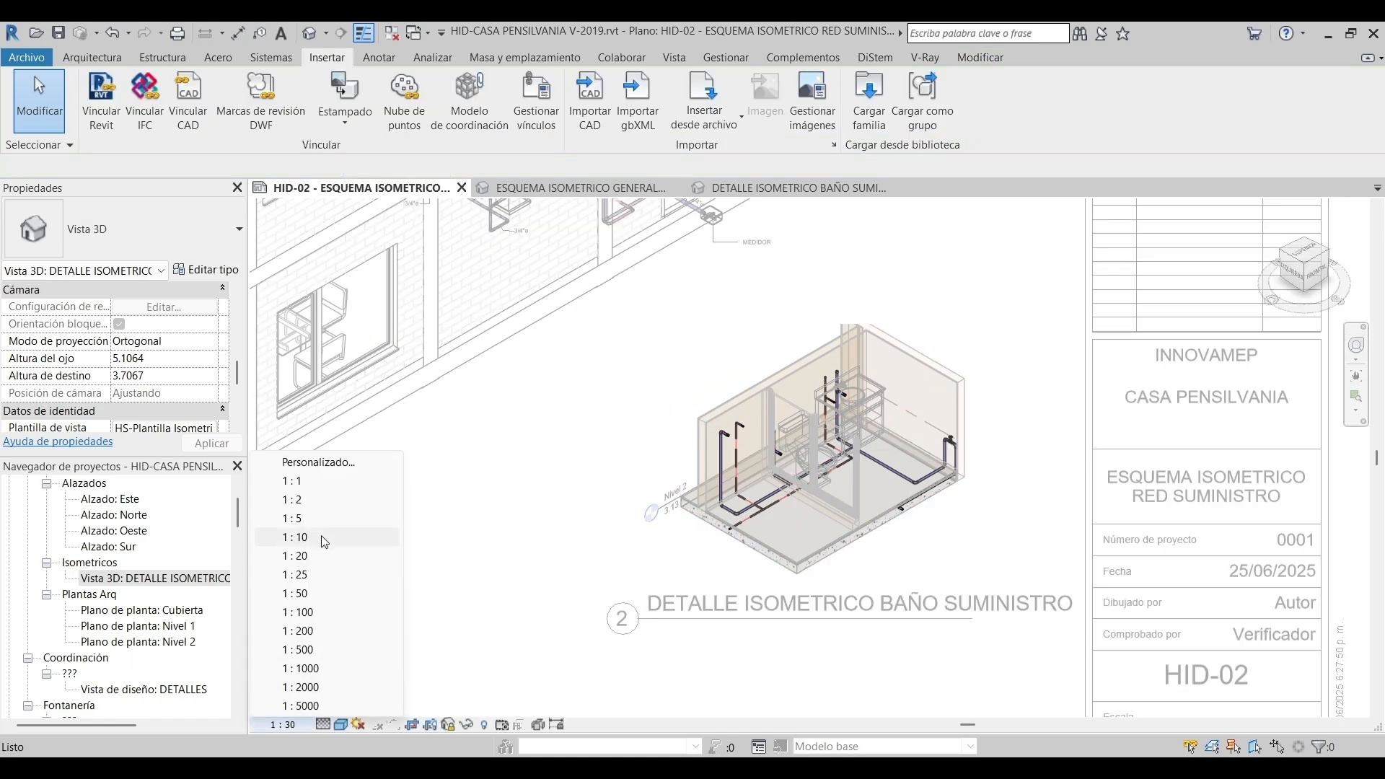
left_click(318, 574)
left_click(282, 725)
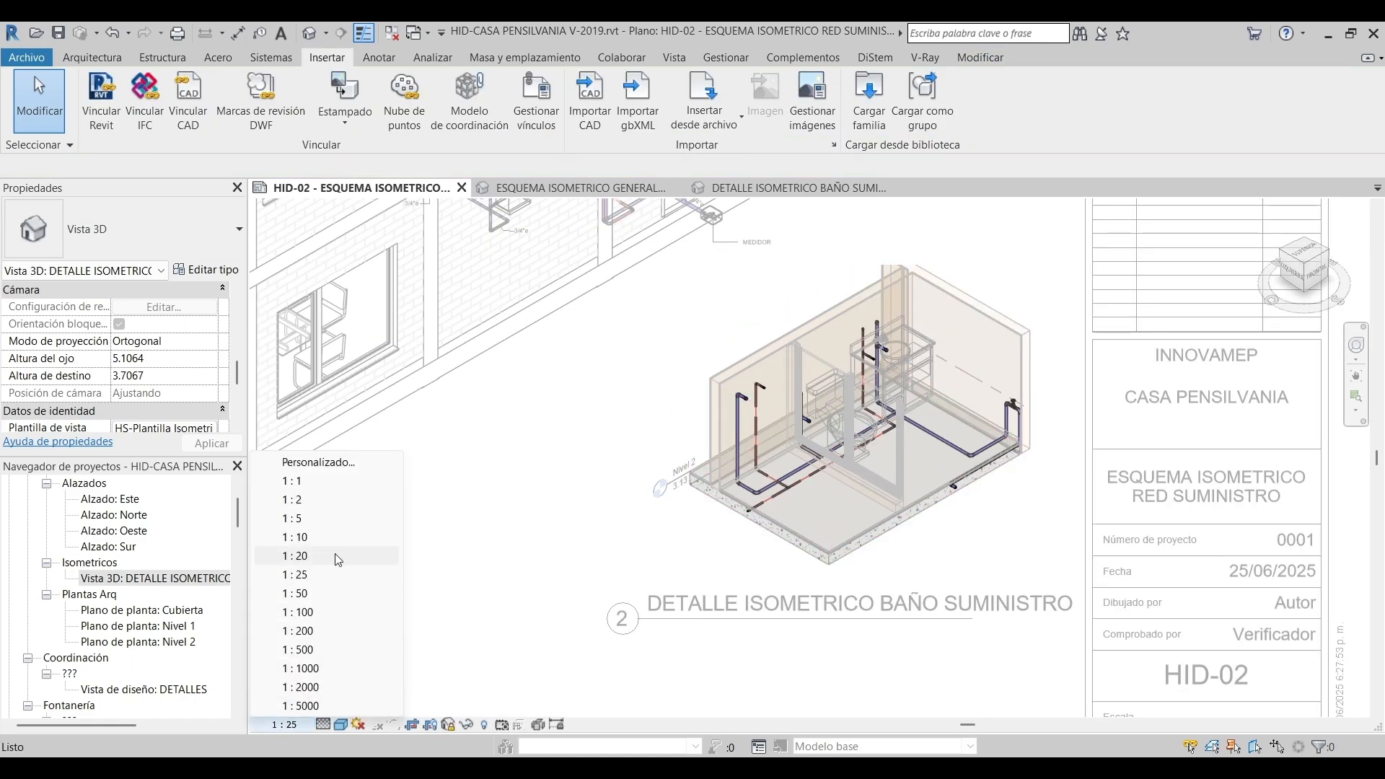
left_click(335, 554)
scroll(904, 450, "down", 5)
middle_click_drag(906, 454, 1026, 589)
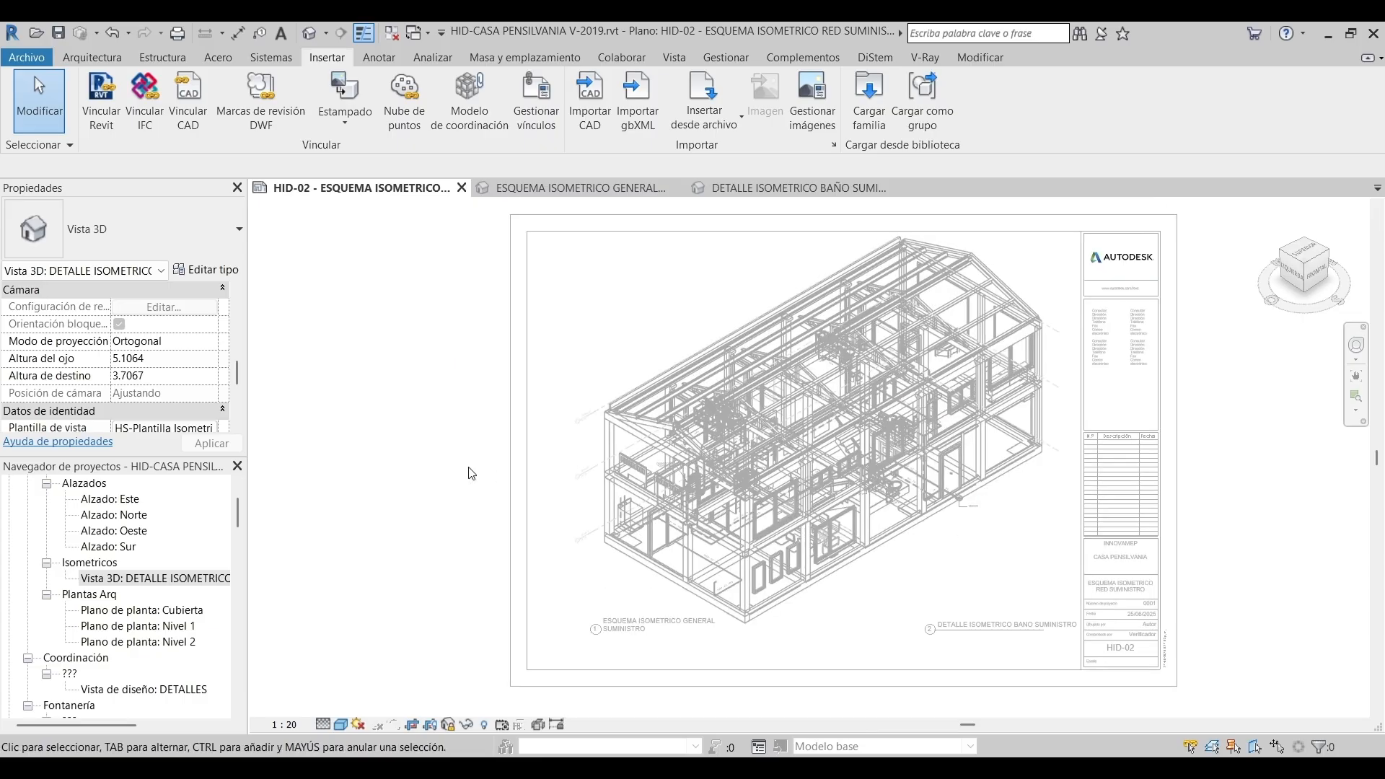
double_click(497, 462)
Move the bathroom detail viewport clear of the title block, into the free corner beside the general isometric
left_click(891, 386)
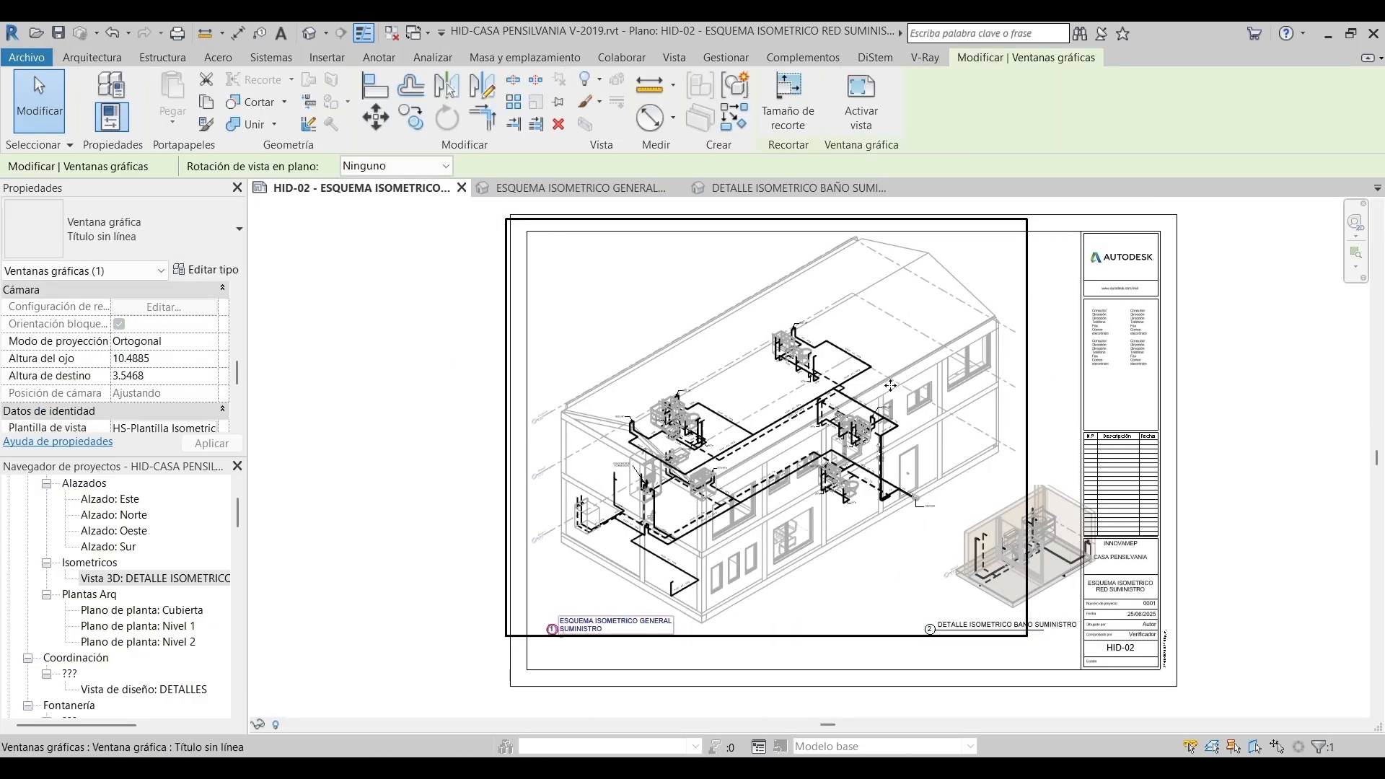
key("Escape")
scroll(1031, 549, "up", 3)
middle_click_drag(1031, 550, 995, 459)
left_click_drag(976, 437, 934, 385)
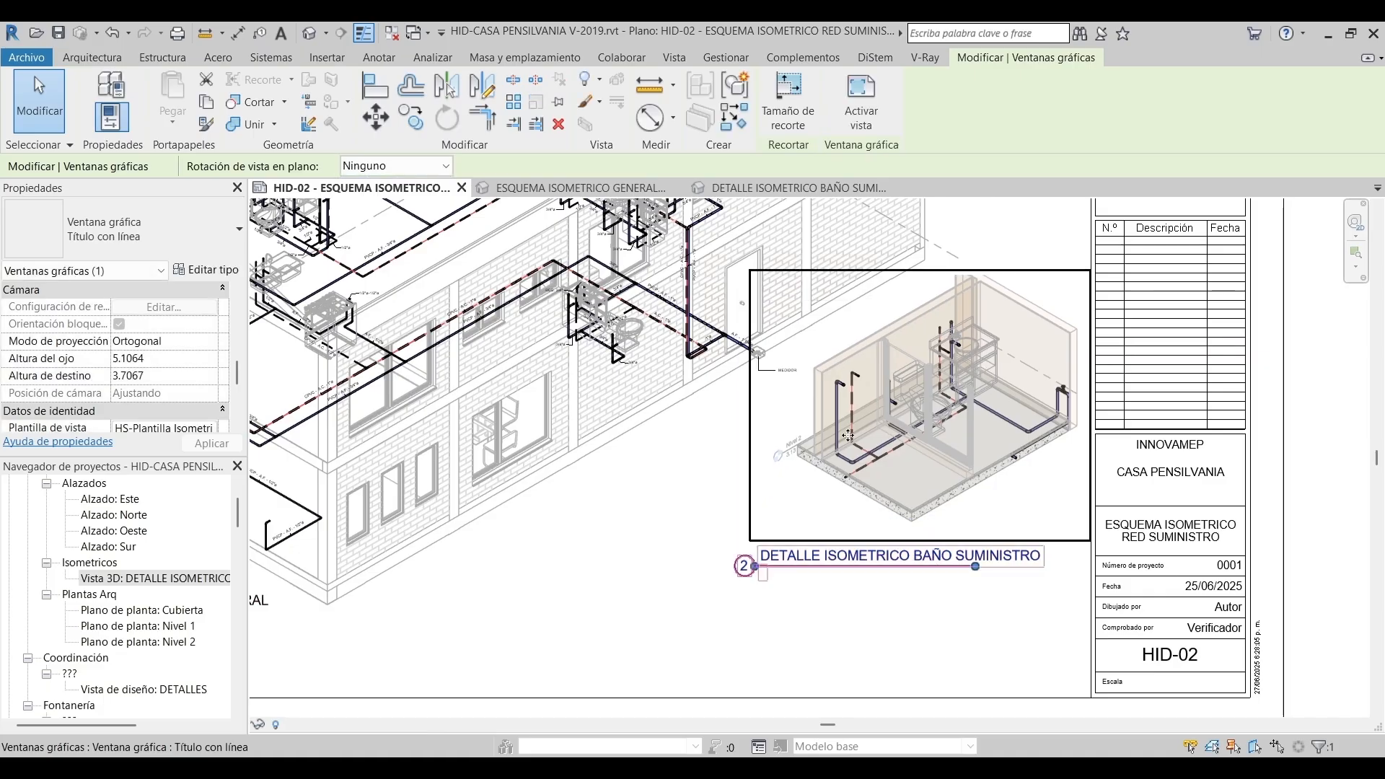
Change the detail viewport's type to Título sin línea and shift its title slightly to the right
left_click(163, 212)
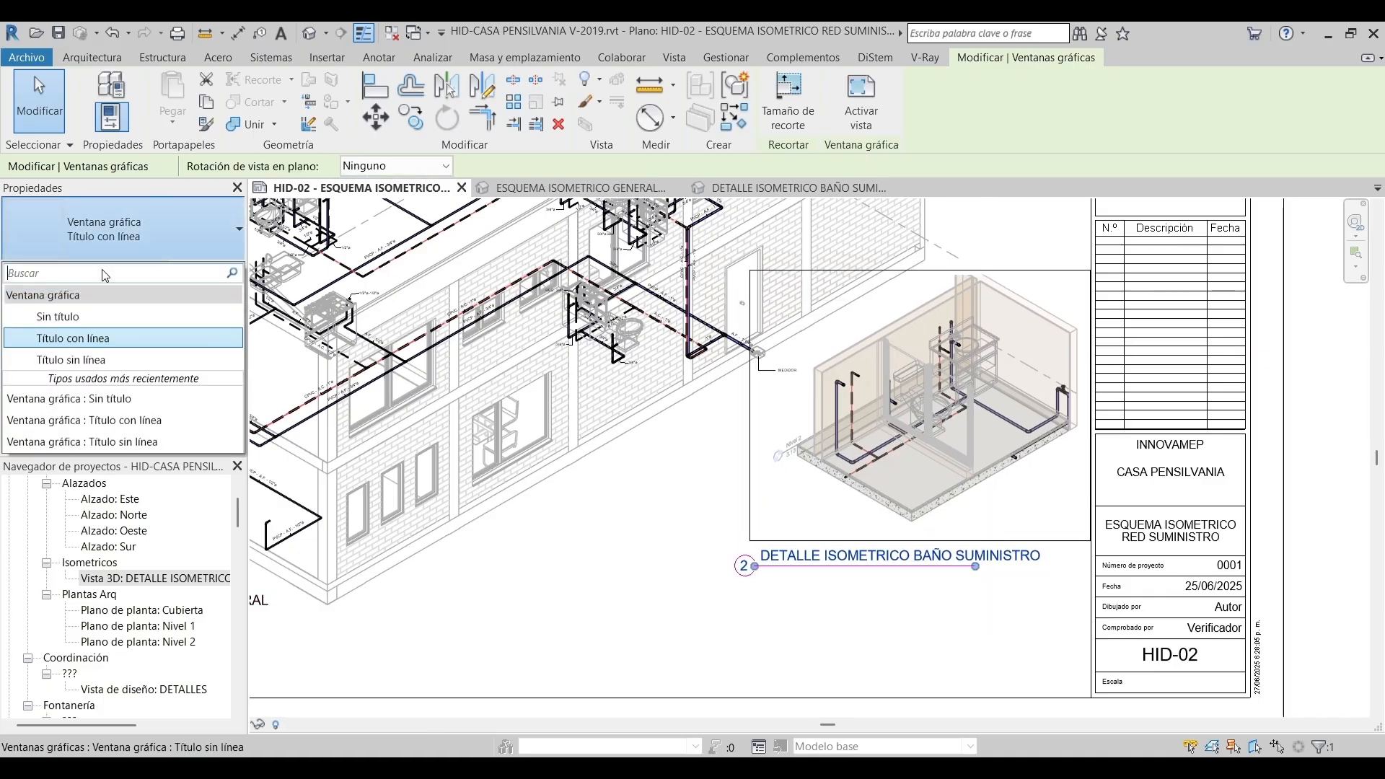
left_click(85, 361)
key("Escape")
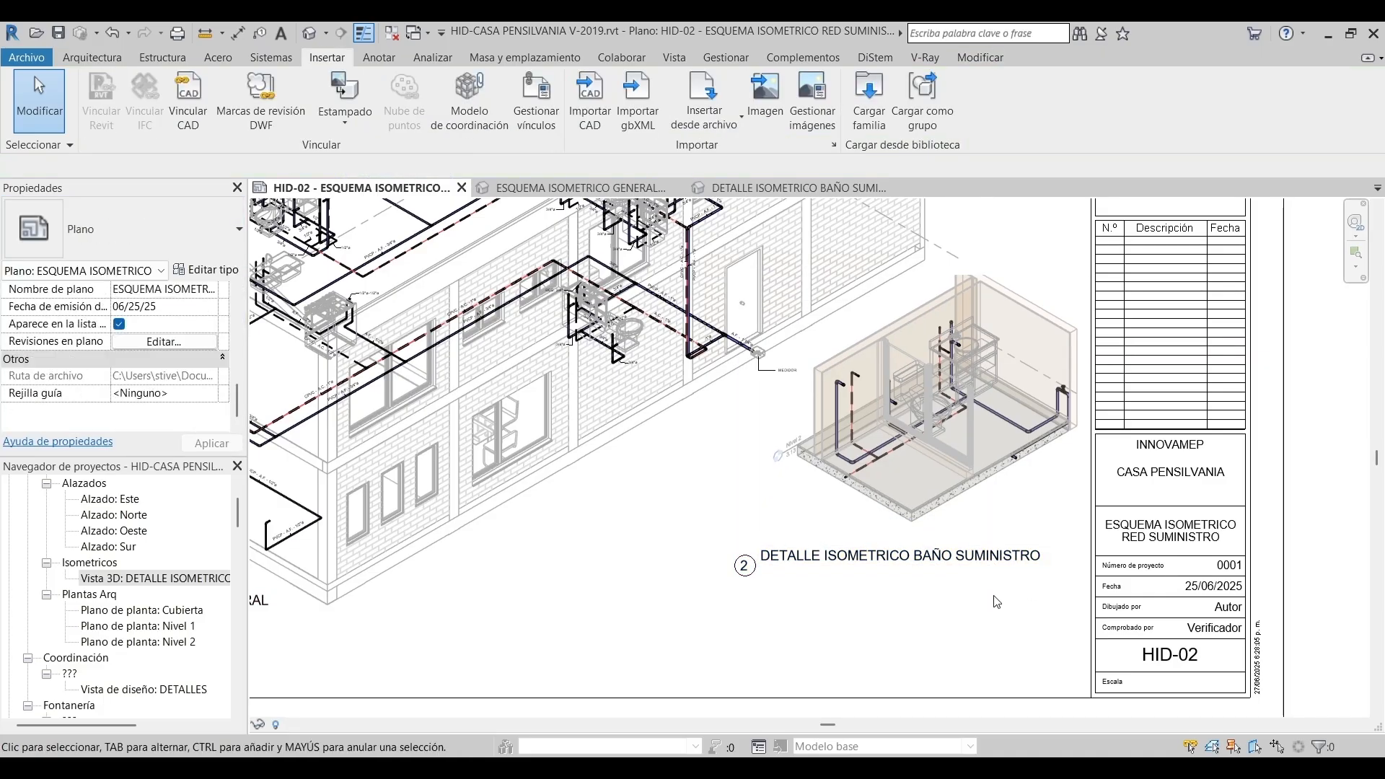
left_click(977, 556)
mouse_move(976, 555)
left_mouse_down()
mouse_move(1004, 543)
mouse_move(1003, 555)
left_mouse_up()
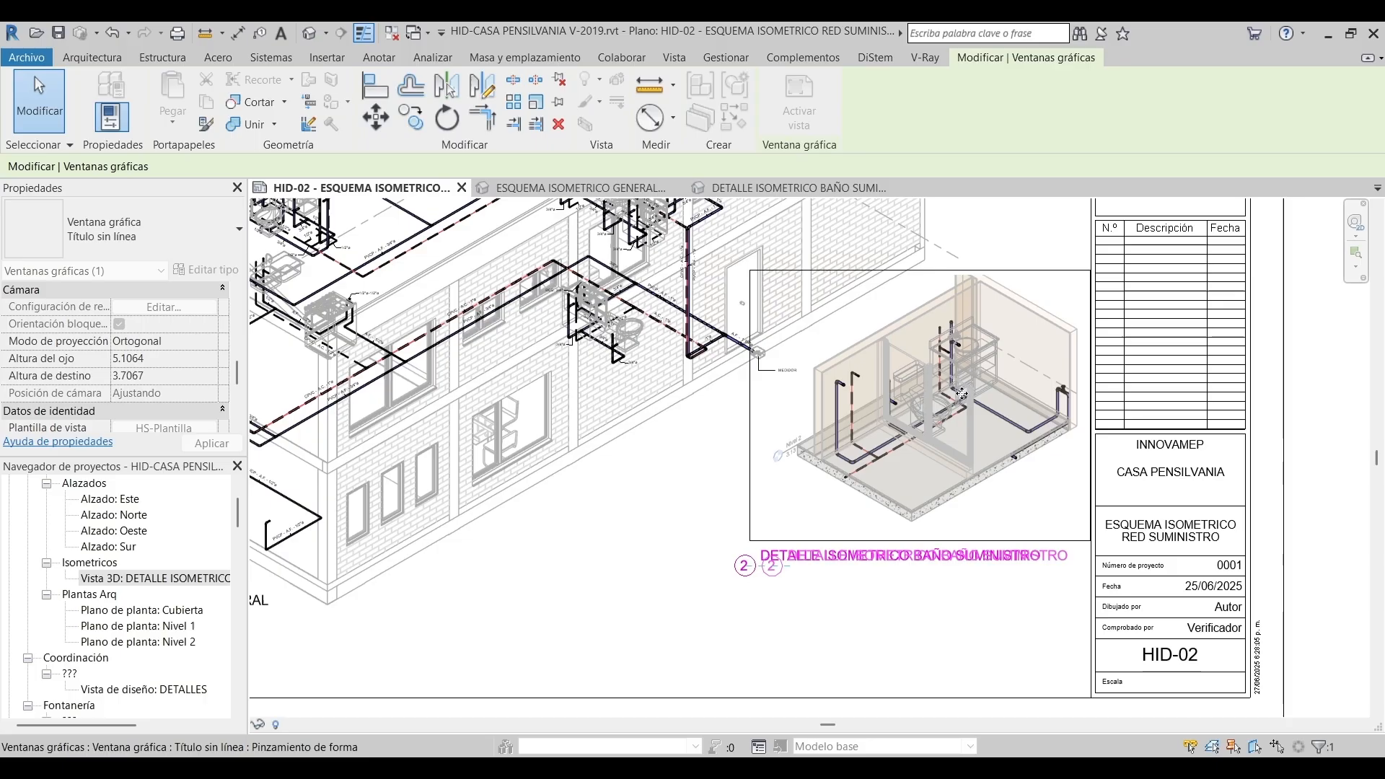
left_click(1277, 390)
In the bathroom detail view, tag the 3/4" cold-water pipe running toward the valve, using an attached leader end of 2 mm
left_click(786, 187)
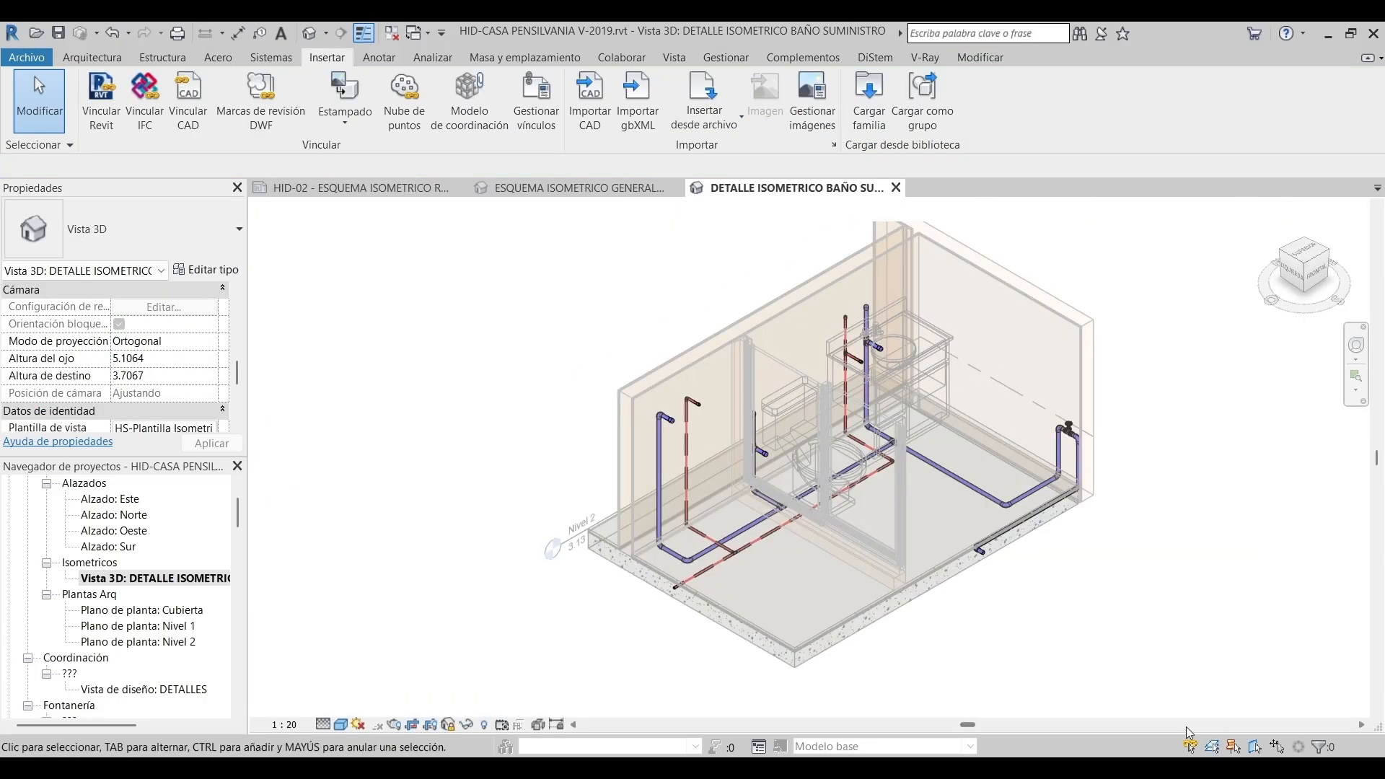
key("Escape")
scroll(743, 404, "up", 5)
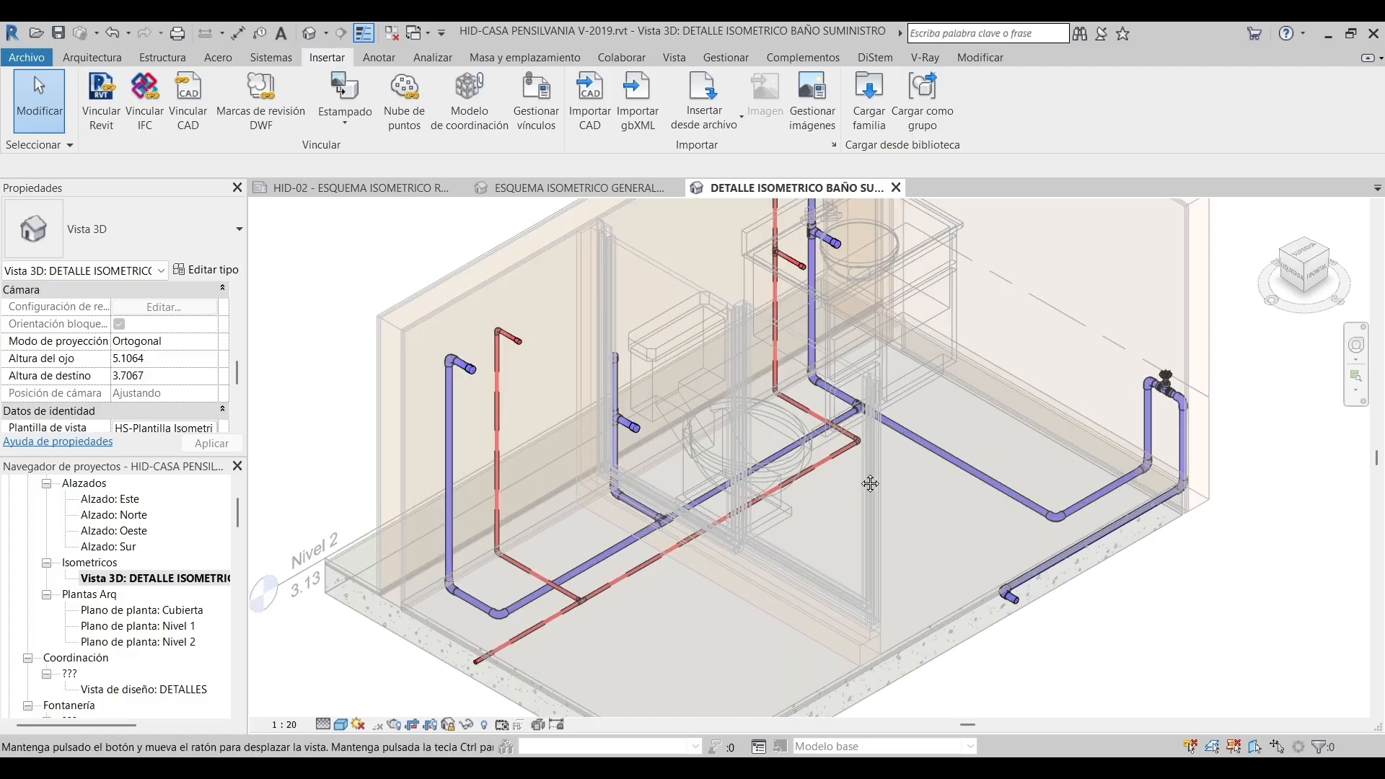
key("t")
key("g")
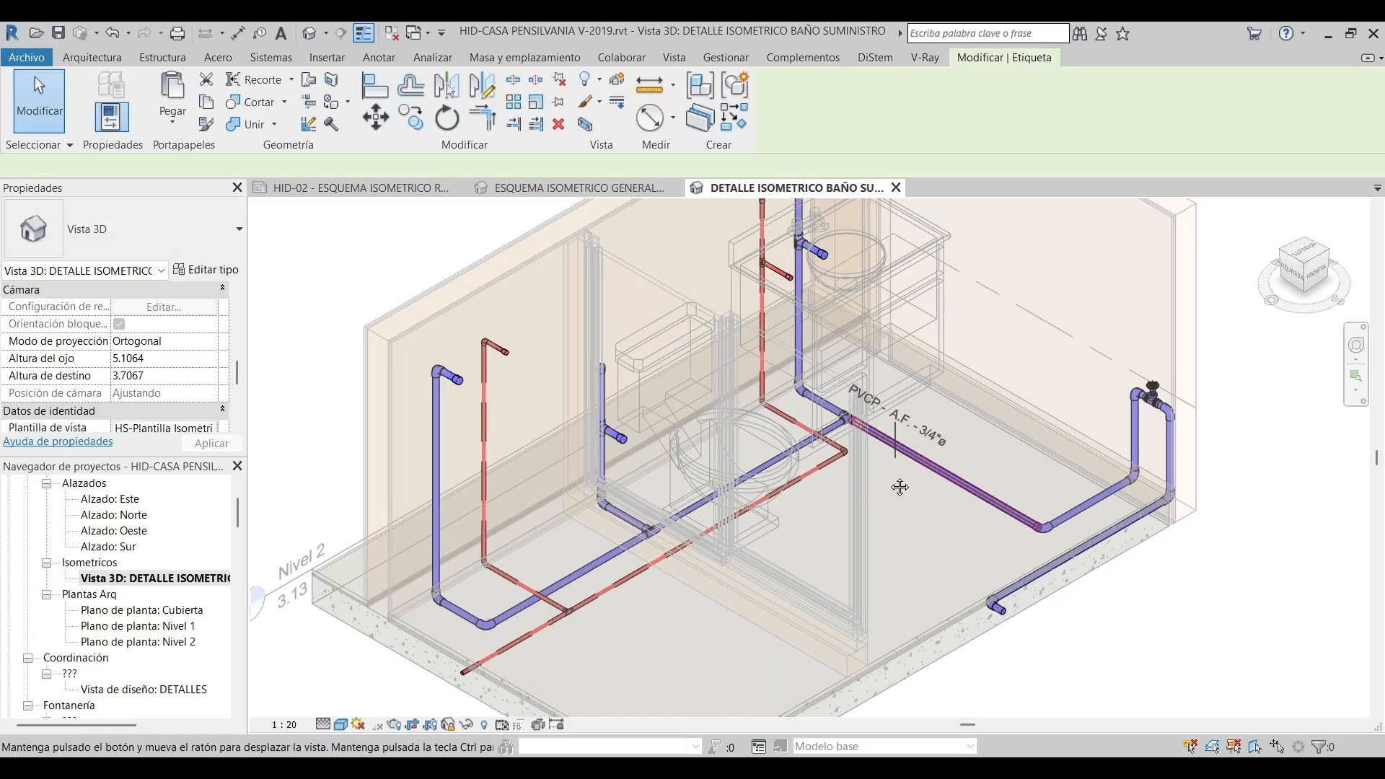
scroll(945, 426, "up", 3)
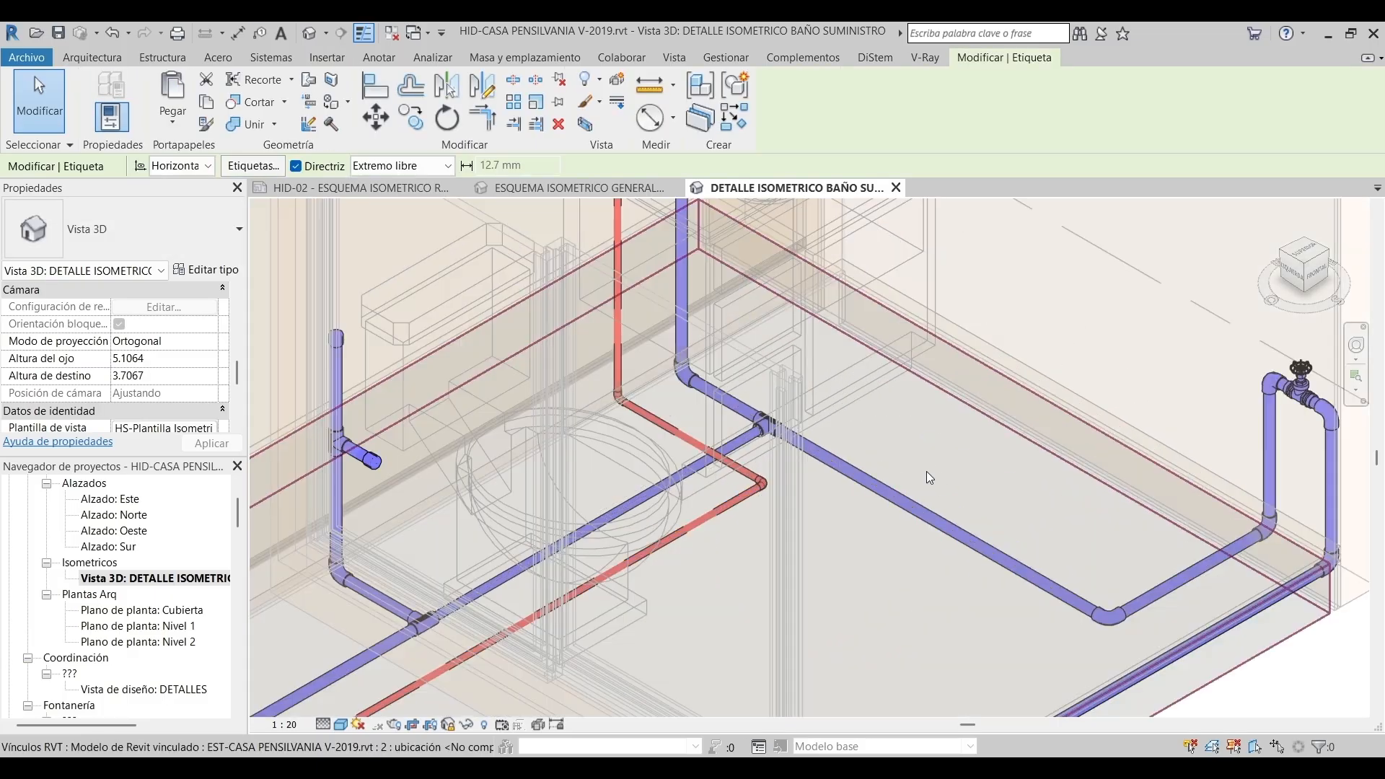
left_click(431, 166)
left_click(414, 194)
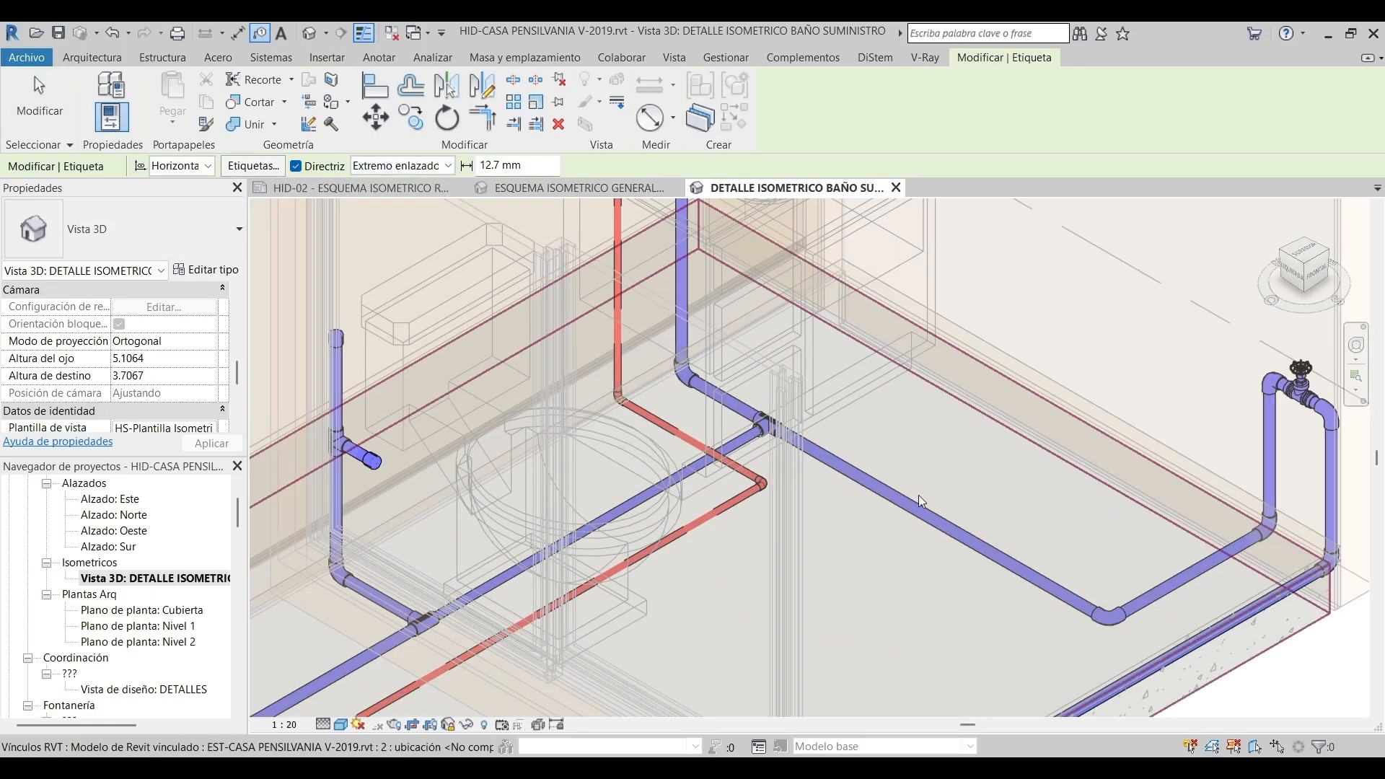
double_click(495, 167)
type("2")
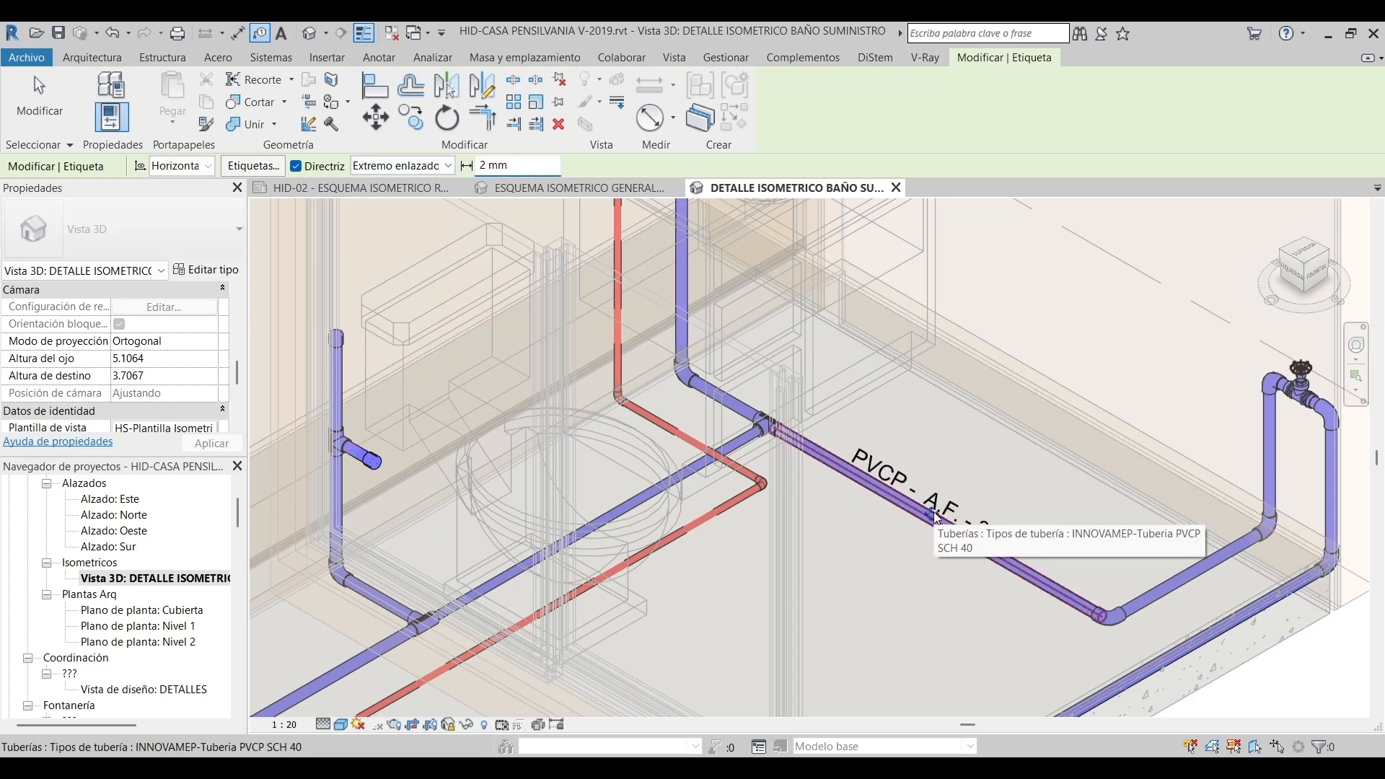
left_click(936, 517)
Tag the 1/2" cold-water run past the toilet, the parallel hot-water run, its short shower branch and its open end section
scroll(936, 518, "down", 3)
scroll(867, 373, "up", 3)
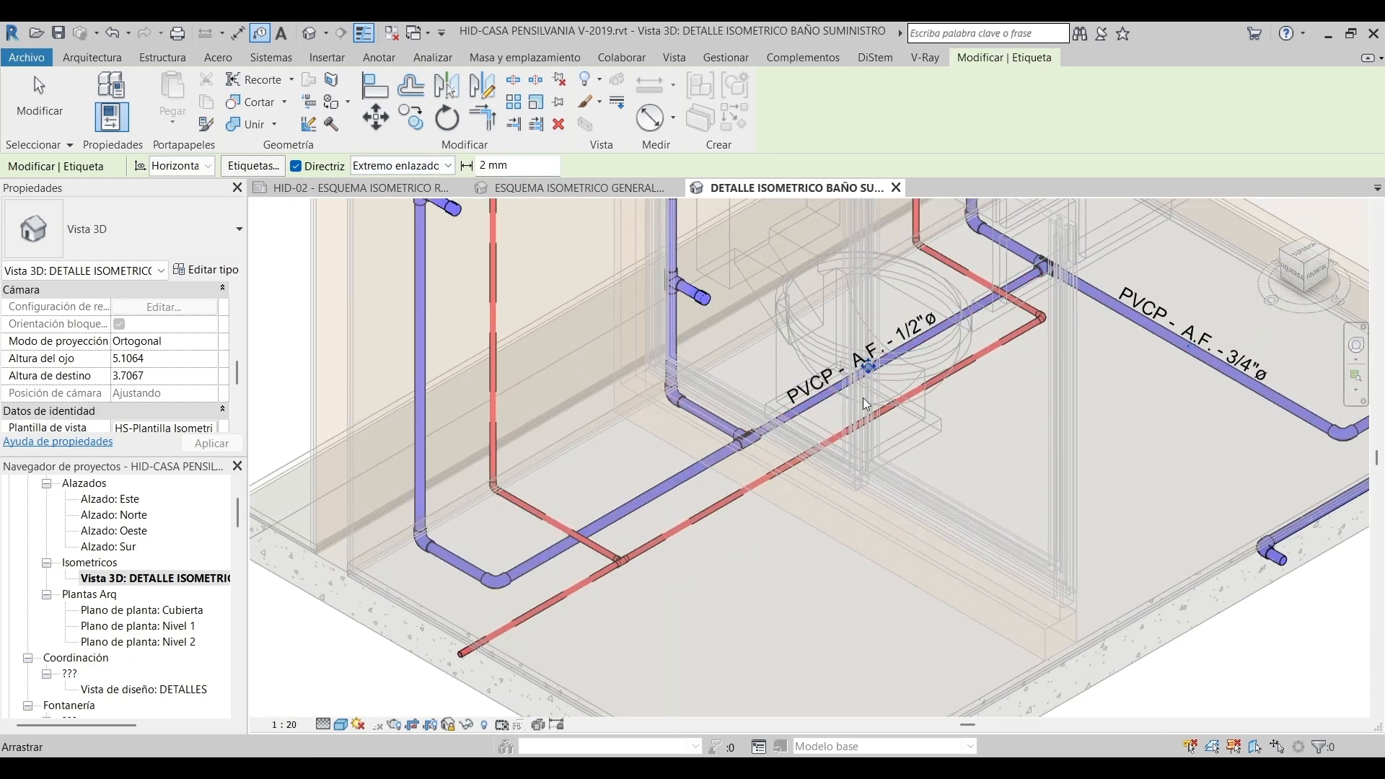
left_click(835, 447)
left_click(549, 516)
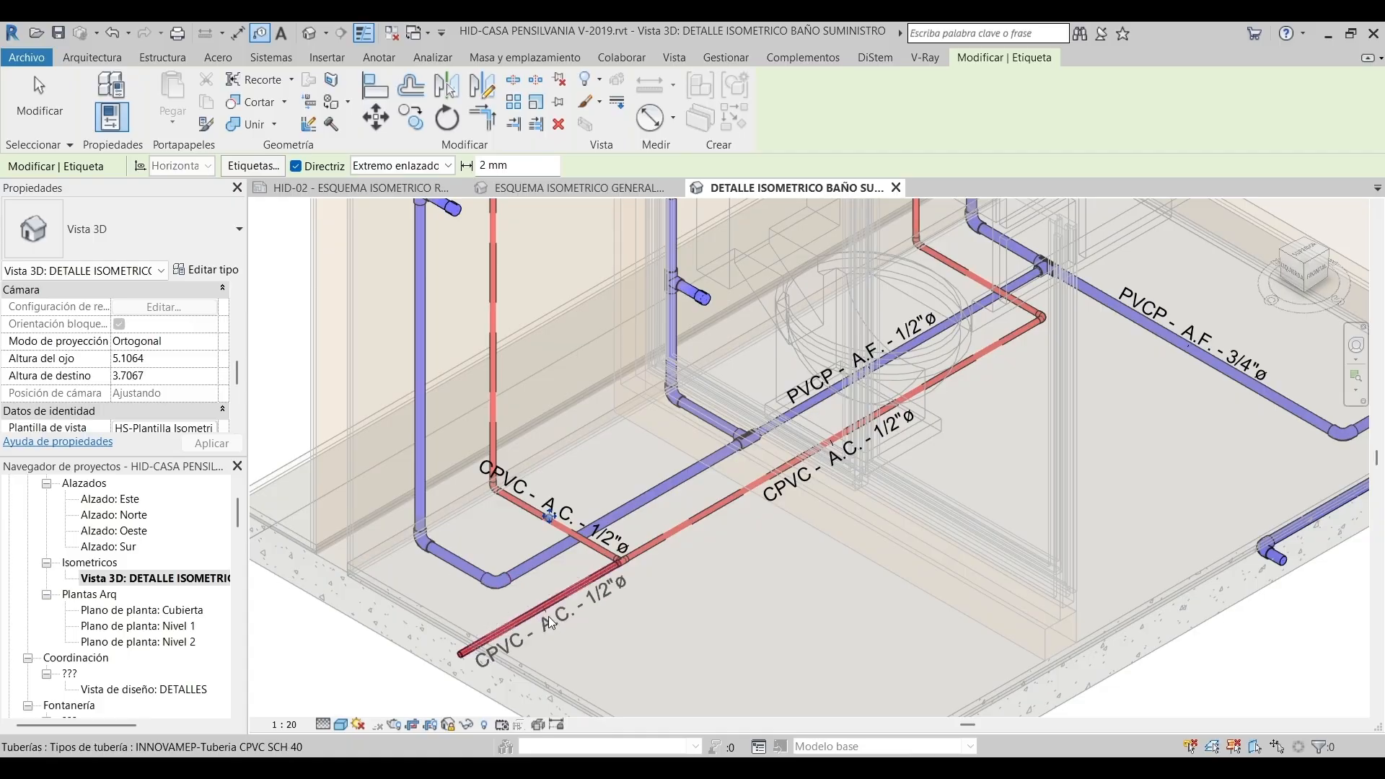
left_click(548, 616)
Tag the 3/4" cold-water supply pipe along the slab edge and the parallel pipe leading up to the valve
scroll(548, 615, "down", 3)
scroll(833, 509, "up", 3)
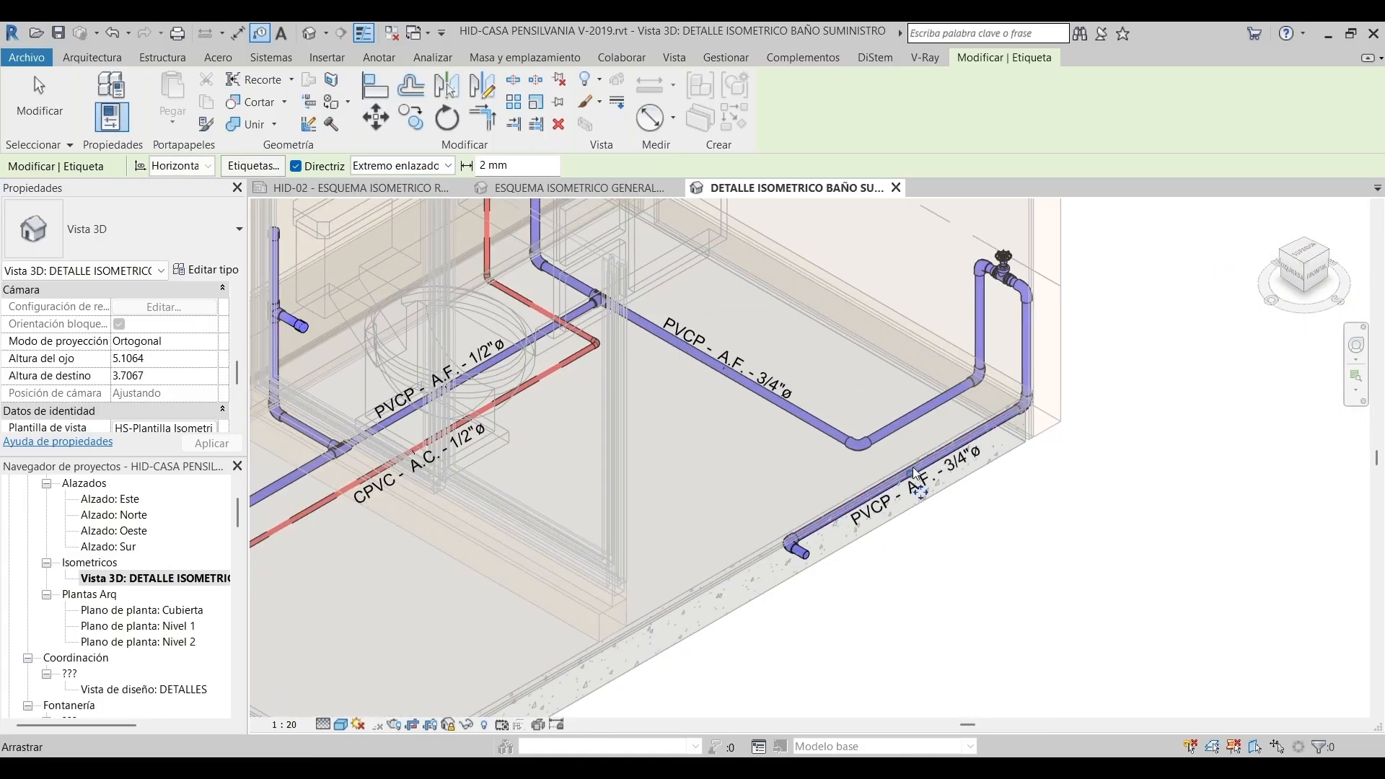
left_click(907, 411)
scroll(736, 444, "down", 3)
scroll(774, 377, "up", 3)
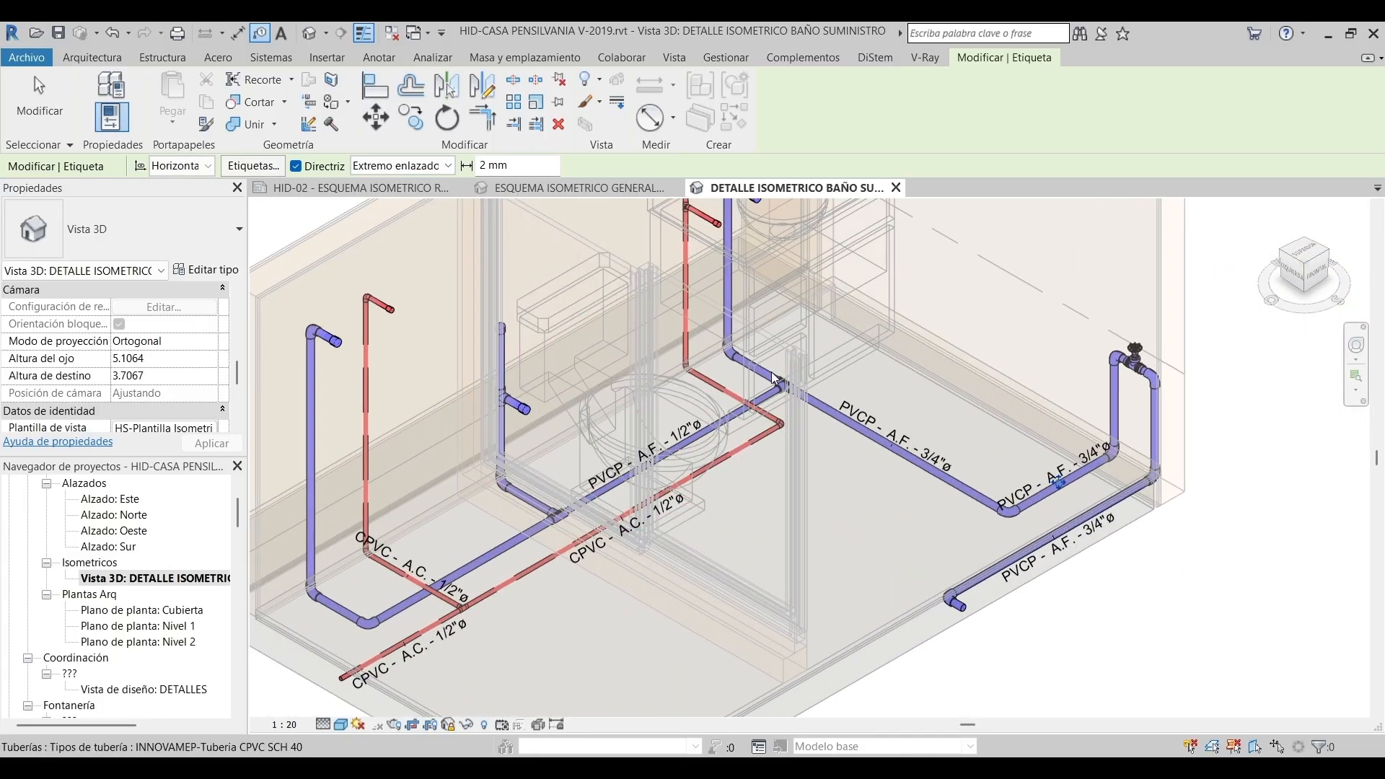
Tag the short cold- and hot-water branches at the washbasin and the short cold-water branches at the toilet and shower
left_click(774, 377)
left_click(736, 383)
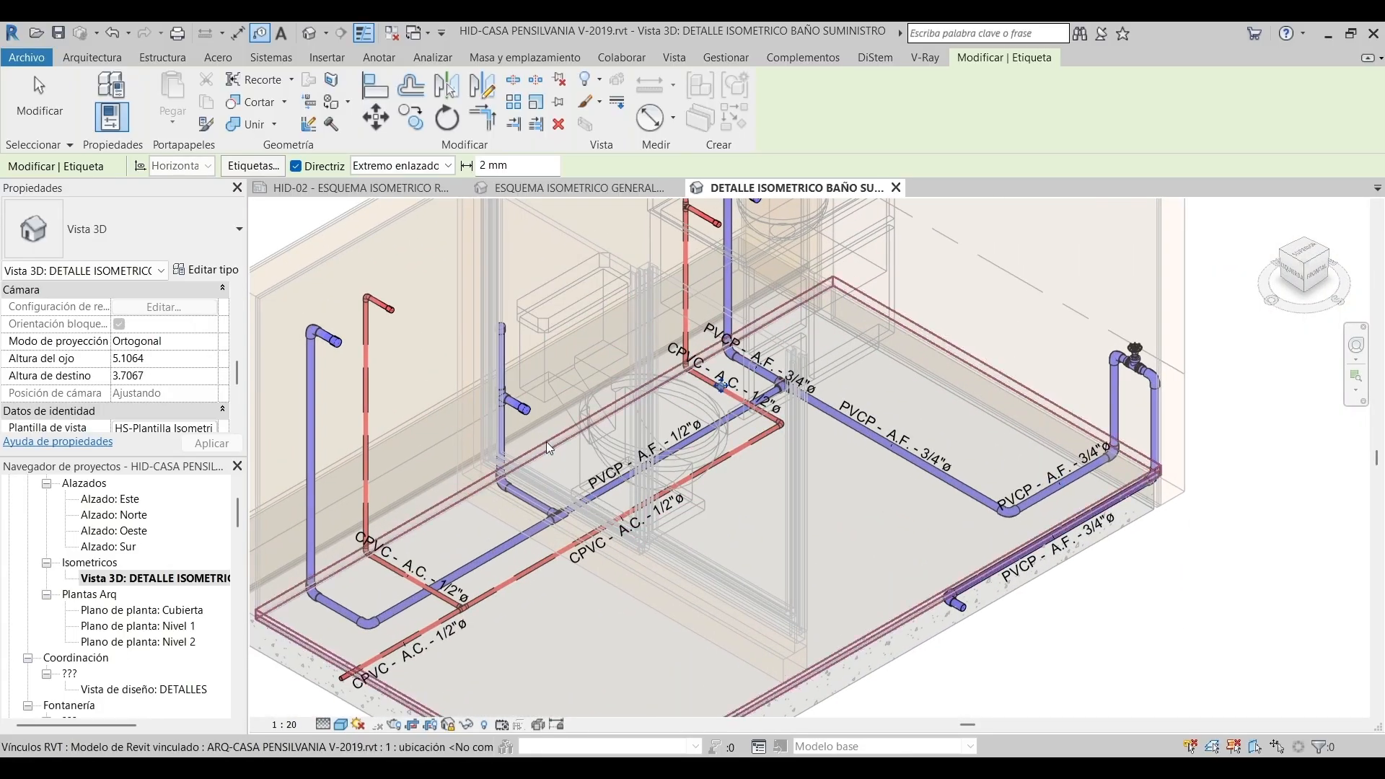
left_click(532, 497)
scroll(532, 498, "up", 3)
key("Escape")
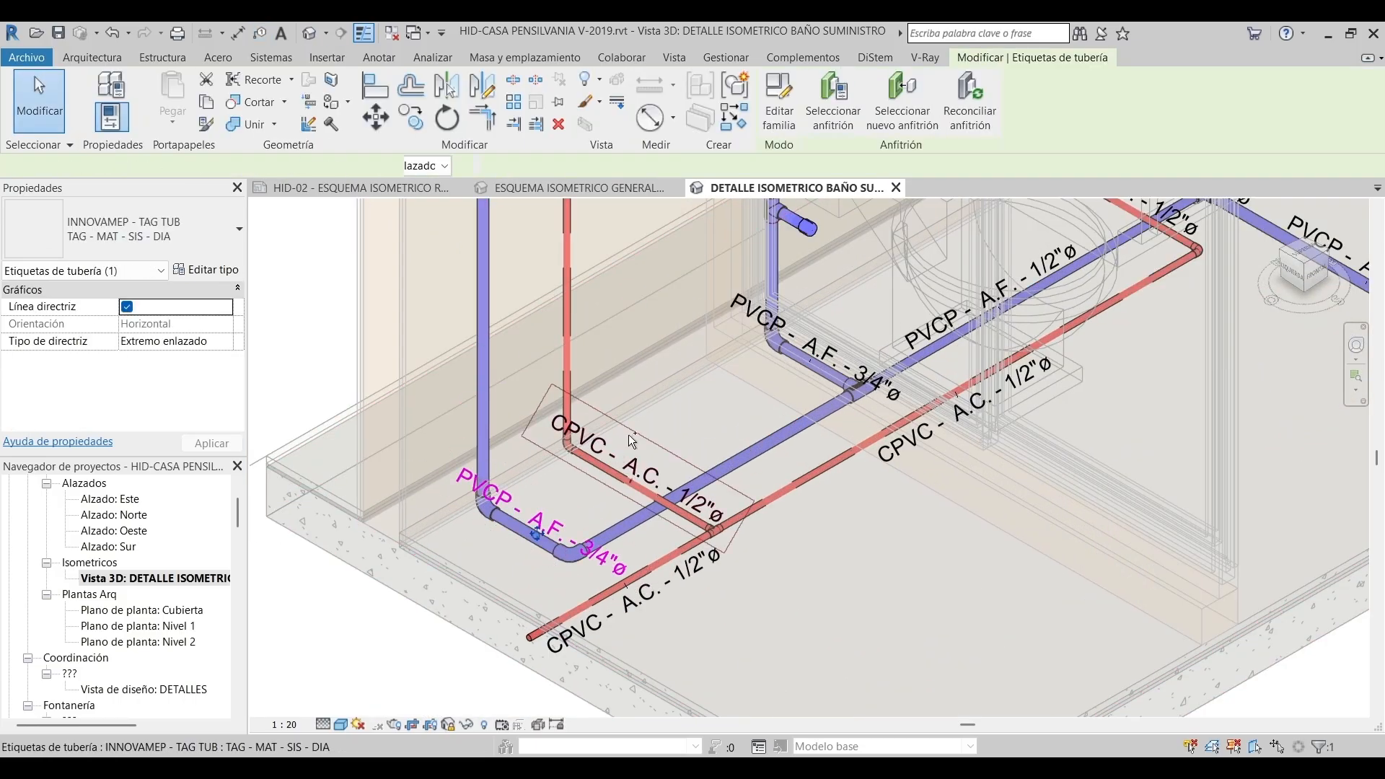
Change the tags on the shower's short cold- and hot-water branches to type TAG - SIS - DIA
left_click(632, 441, "ctrl")
left_click(175, 223)
scroll(144, 436, "down", 2)
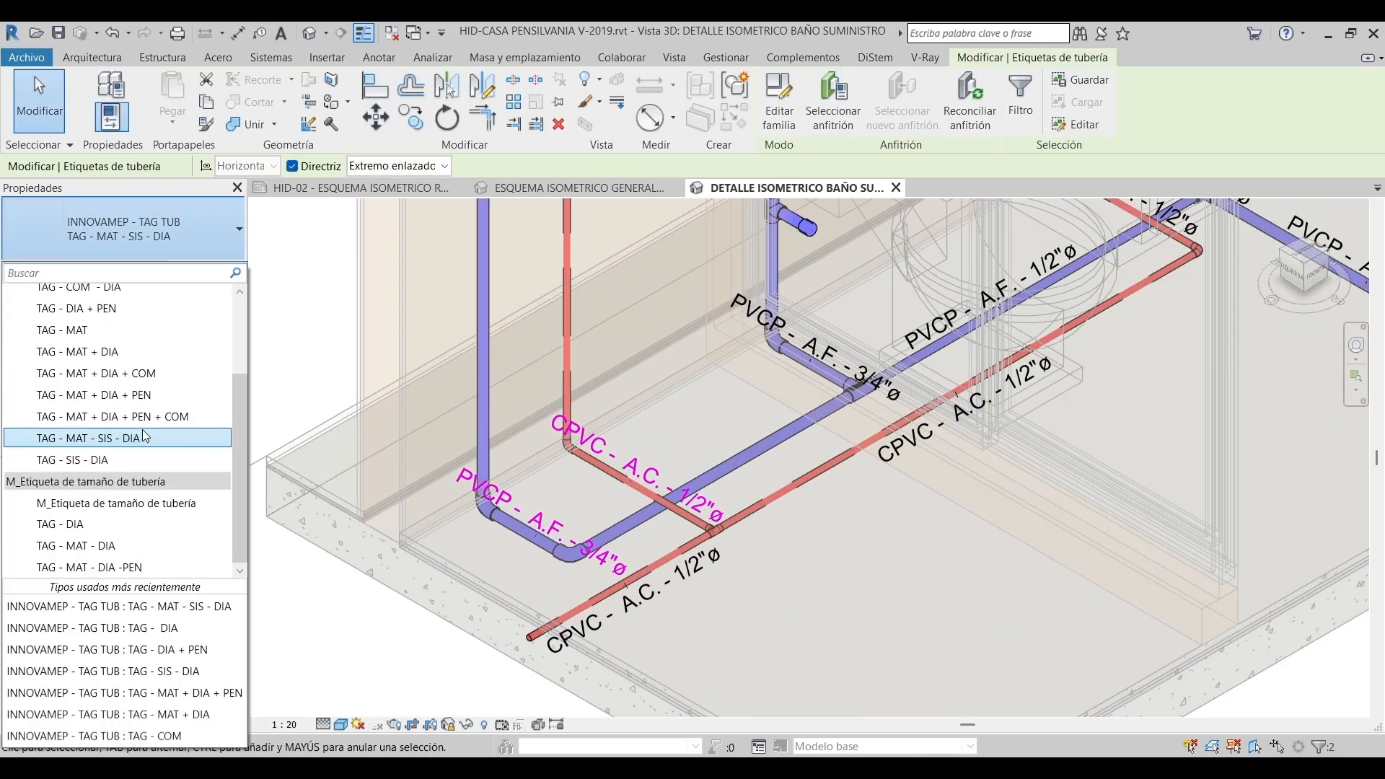
left_click(127, 462)
scroll(555, 486, "up", 2)
Set the tags on the shower's short cold- and hot-water branches to the diameter-only type TAG - DIA
left_click(541, 498)
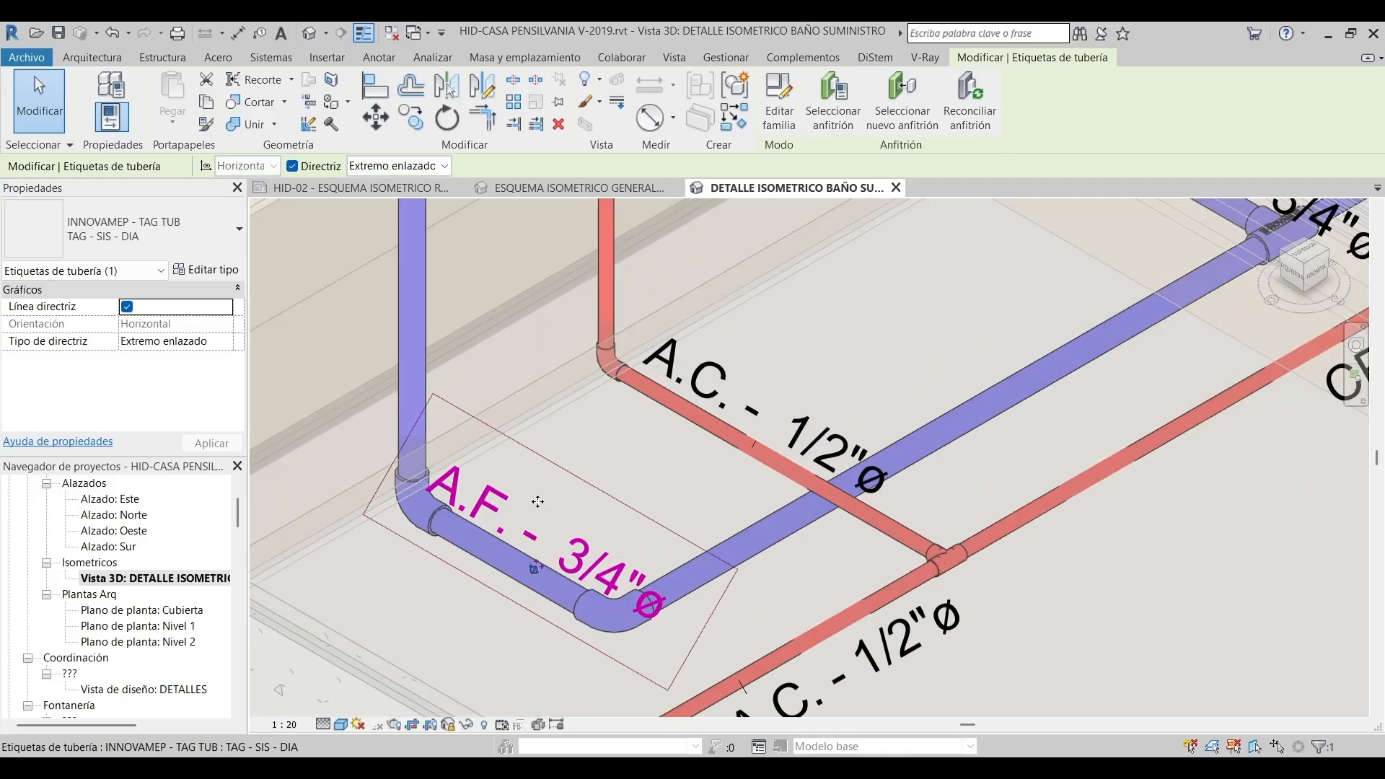
left_click(176, 227)
scroll(109, 324, "up", 2)
left_click(43, 315)
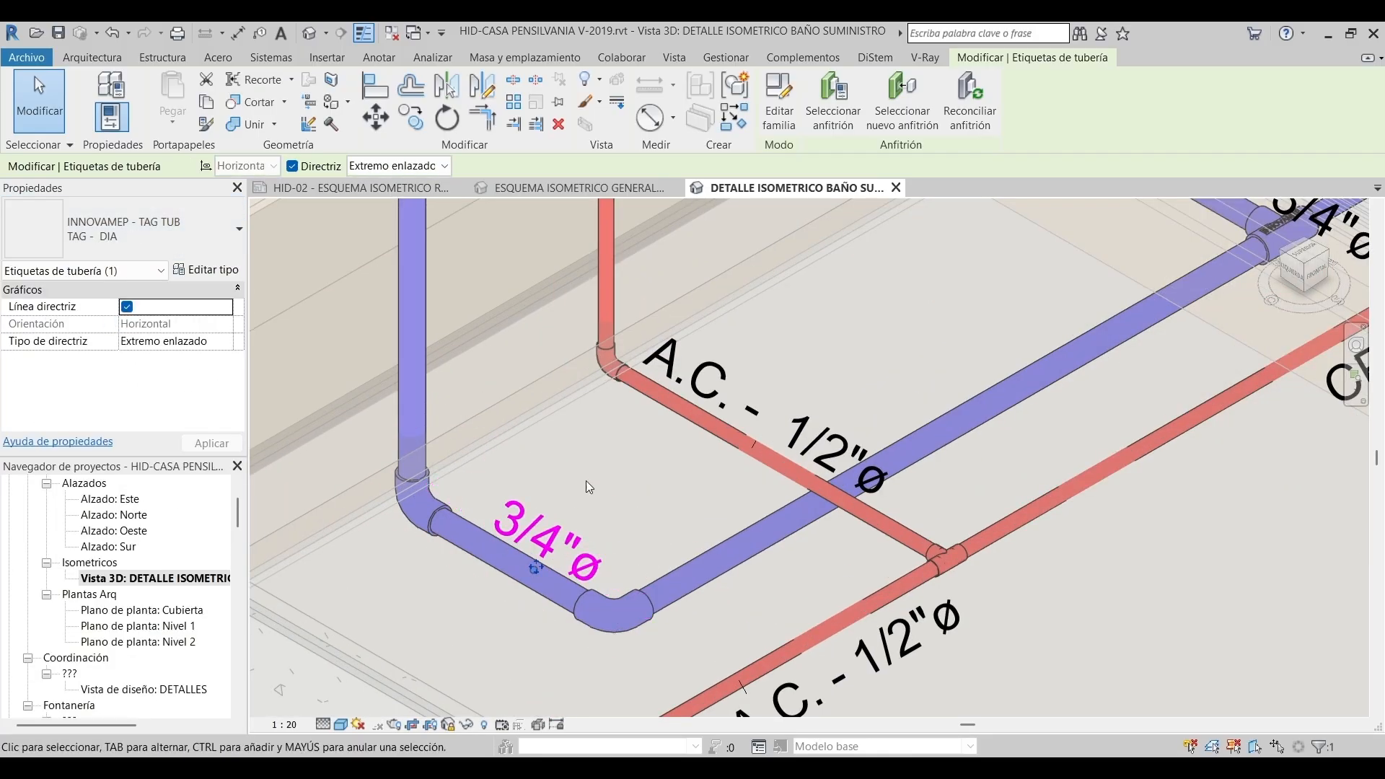
left_click(815, 447)
left_click(176, 227)
scroll(108, 324, "up", 2)
left_click(43, 313)
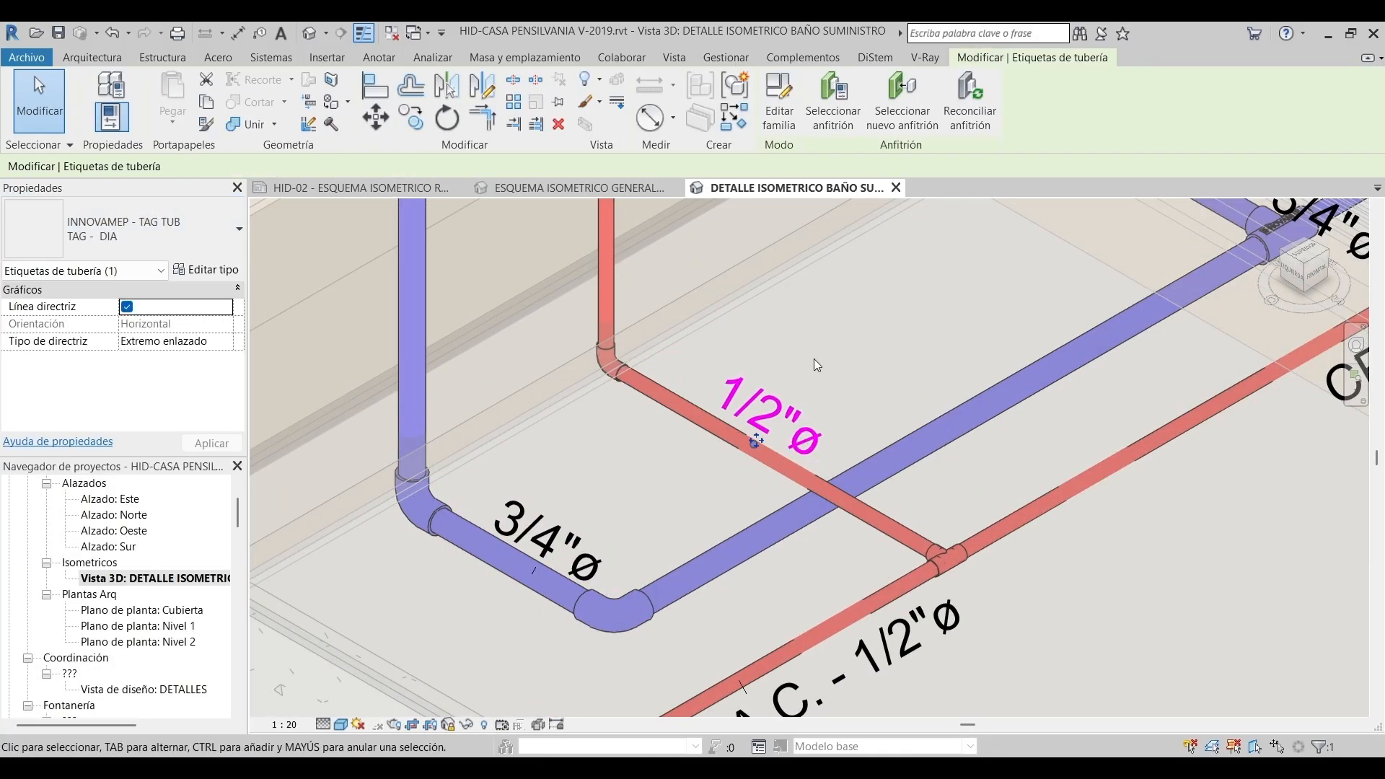
left_click(814, 358)
Select the tags on the short toilet branch and both washbasin branches and change them to type TAG - DIA
scroll(842, 320, "down", 3)
middle_click_drag(1024, 216, 700, 512)
scroll(714, 487, "up", 2)
left_click(787, 552)
left_click(502, 324)
left_click(701, 452)
scroll(750, 470, "down", 4)
scroll(699, 513, "up", 1)
left_click(989, 335, "ctrl")
left_click(924, 345, "ctrl")
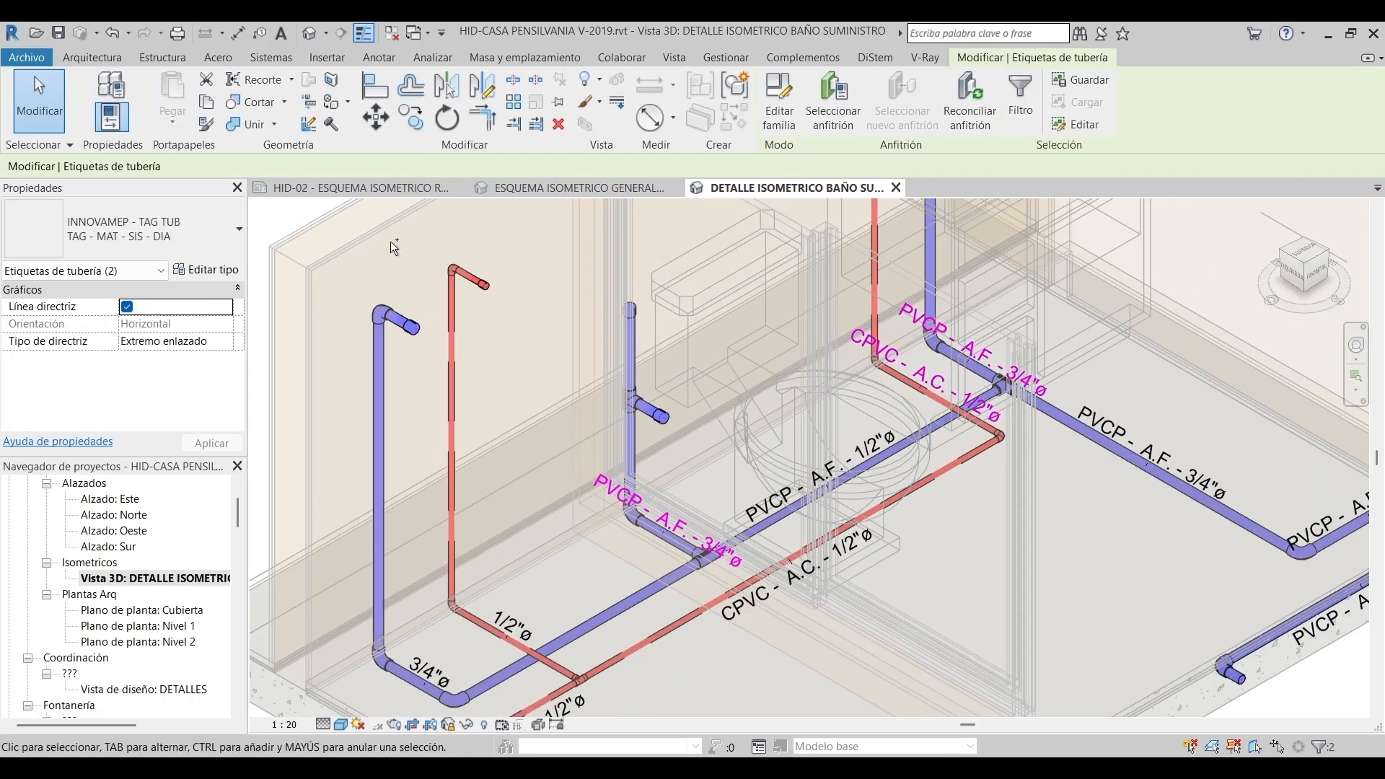
left_click(155, 235)
left_click(111, 318)
left_click(730, 439)
middle_click_drag(726, 433, 769, 344)
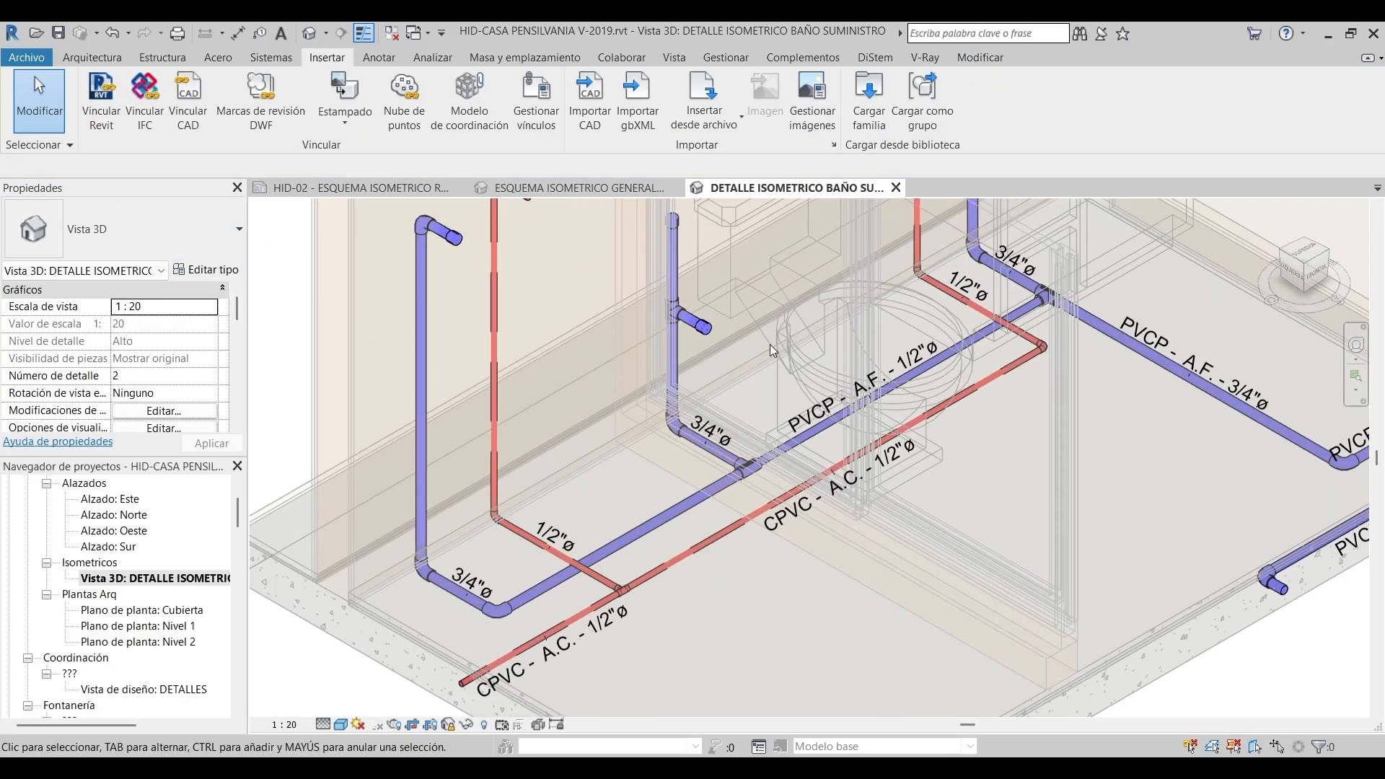
Tag the 3/4" cold-water run between the shower elbow and the toilet branch tee
scroll(662, 514, "up", 2)
left_click(260, 33)
left_click(408, 199)
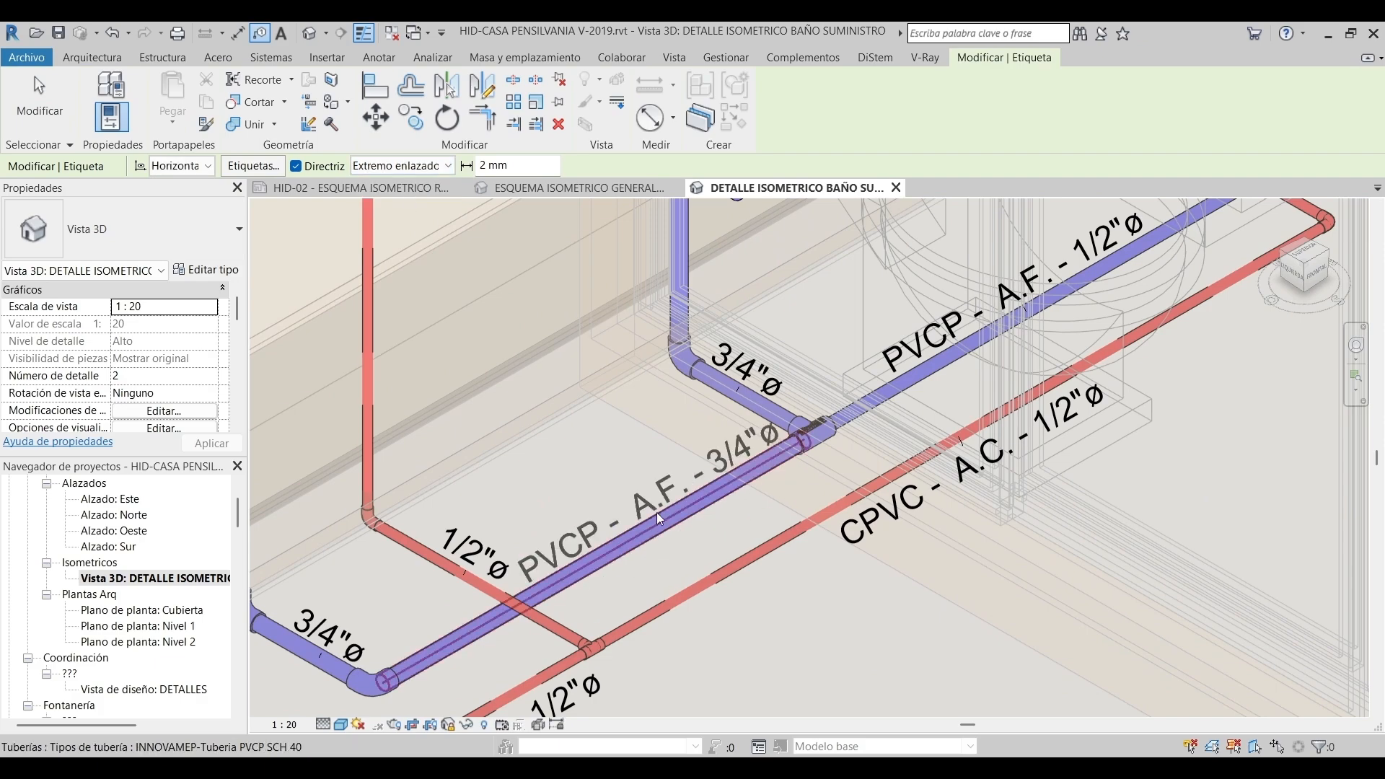
left_click(656, 513)
key("Escape")
Change the tag on the cold-water run between the shower elbow and the toilet branch tee to type TAG - SIS - DIA
left_click(144, 246)
scroll(141, 342, "down", 3)
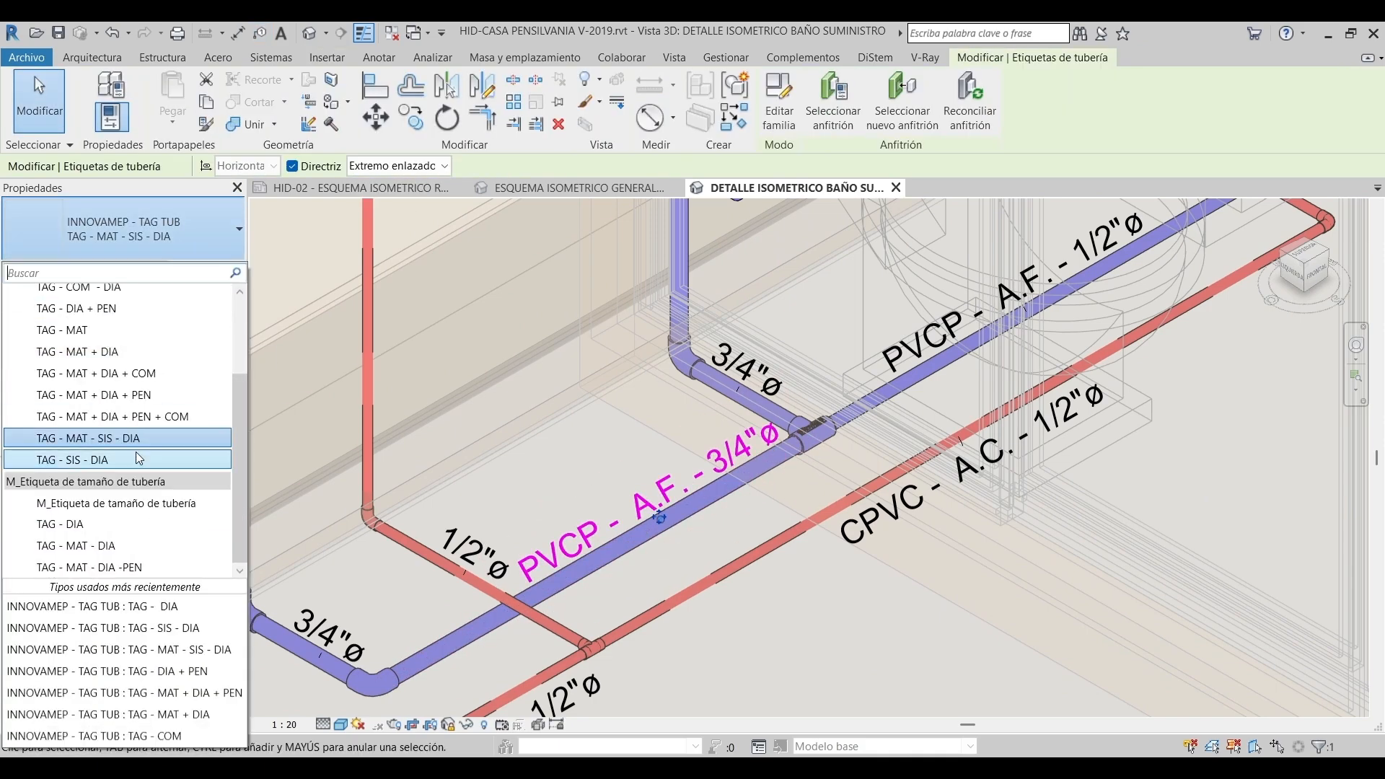
left_click(193, 470)
left_click(172, 241)
left_click(119, 460)
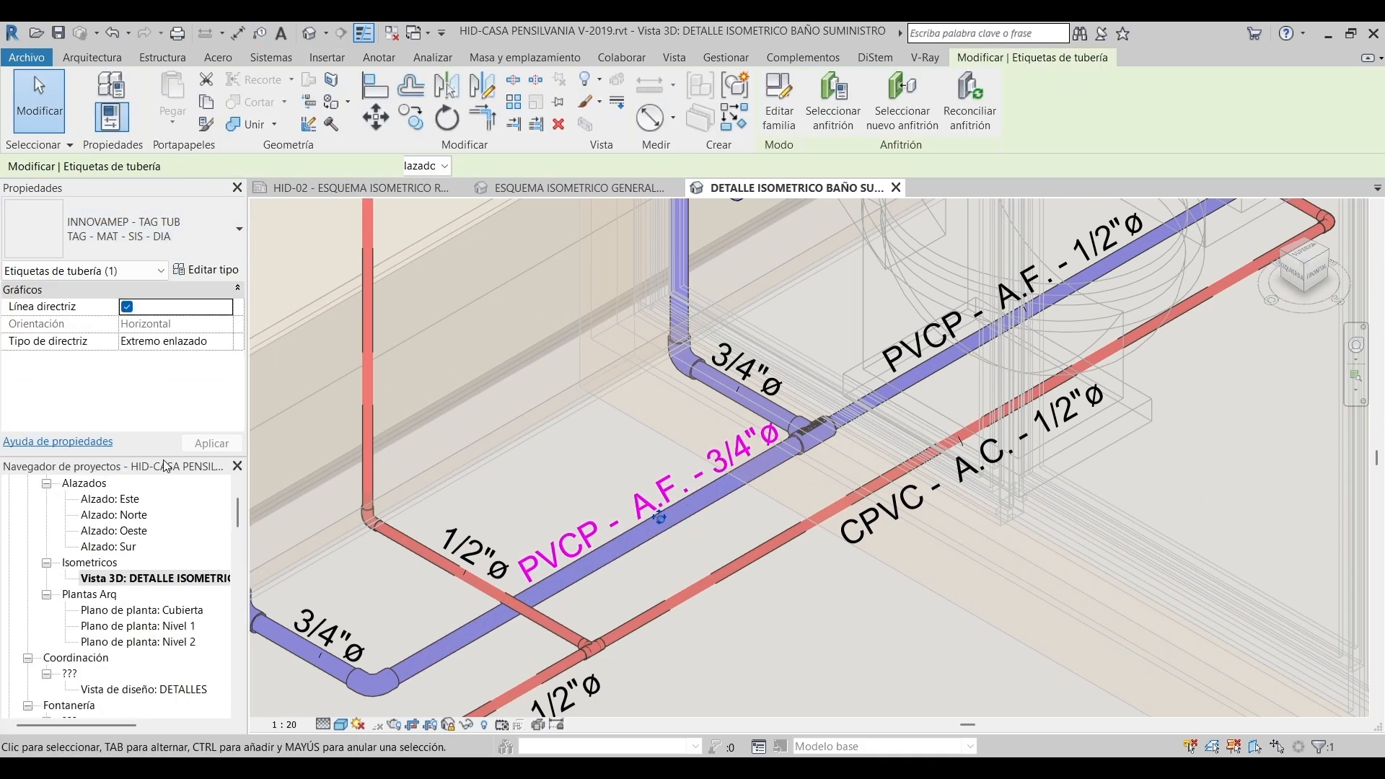
key("Escape")
Set the tag on the short cold-water run leading to the valve riser to type TAG - SIS - DIA
scroll(829, 404, "down", 3)
middle_click_drag(1075, 349, 591, 469)
scroll(863, 478, "up", 2)
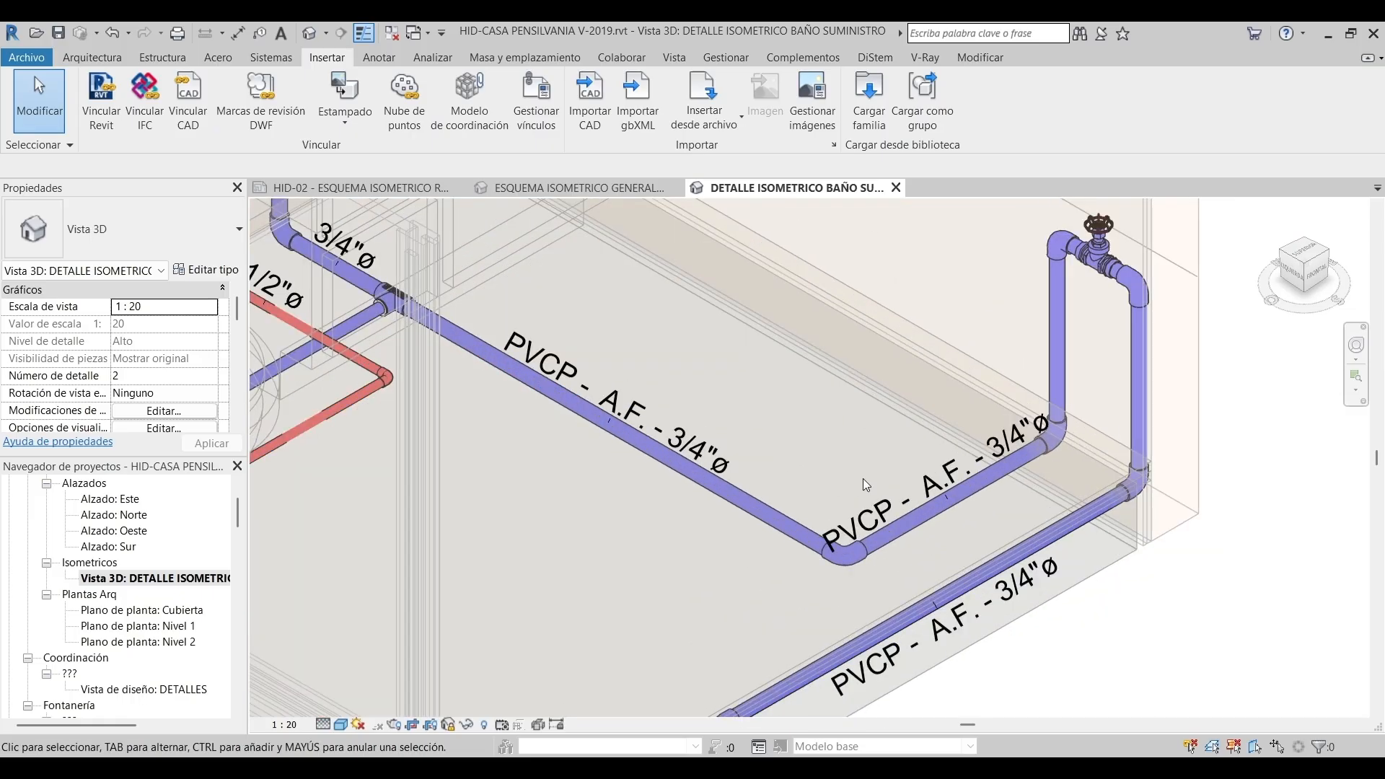
left_click(881, 504)
middle_click_drag(842, 396, 781, 288)
left_click(108, 242)
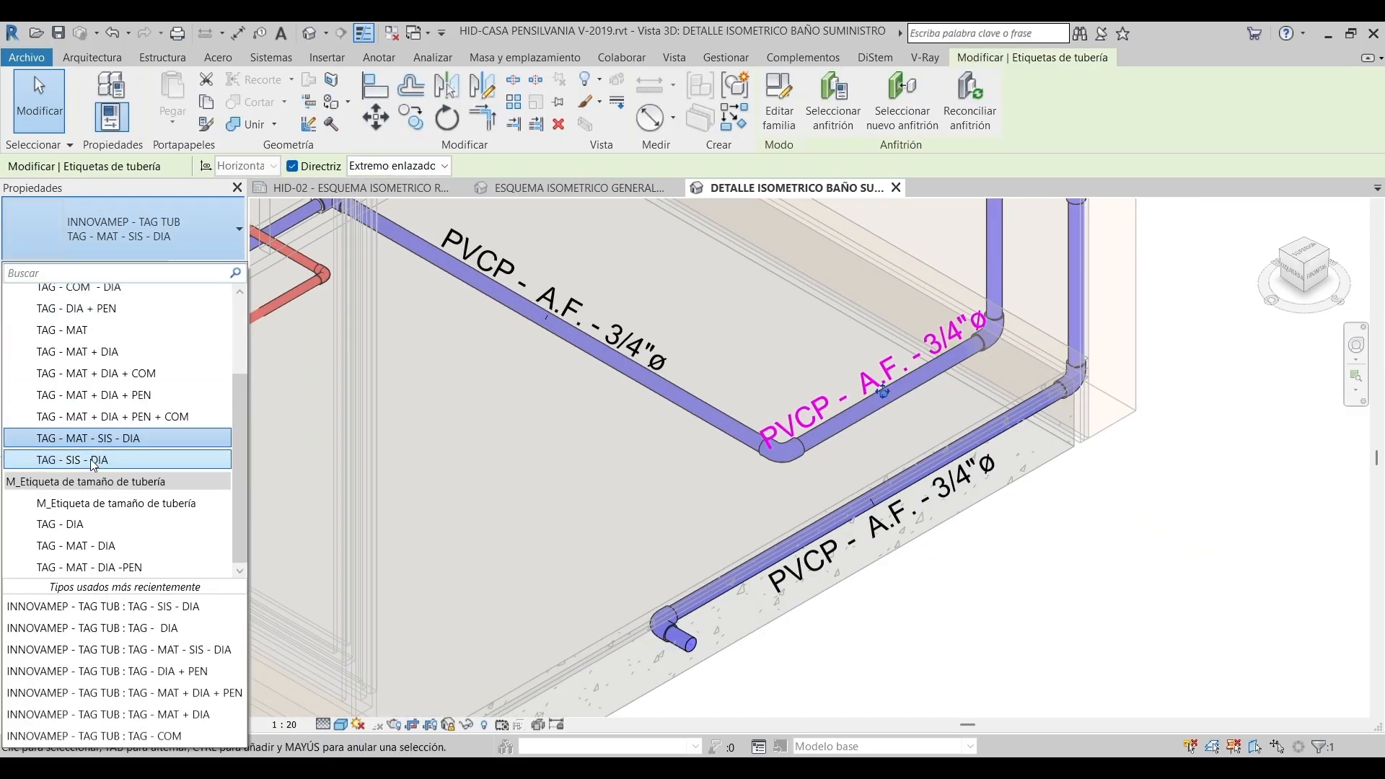
left_click(118, 460)
key("Escape")
Tag the globe-handled gate valve on the cold-water riser, placing the tag text above and beside it with a free-end leader
scroll(801, 279, "down", 3)
scroll(730, 392, "up", 2)
scroll(849, 392, "up", 2)
key("t")
key("g")
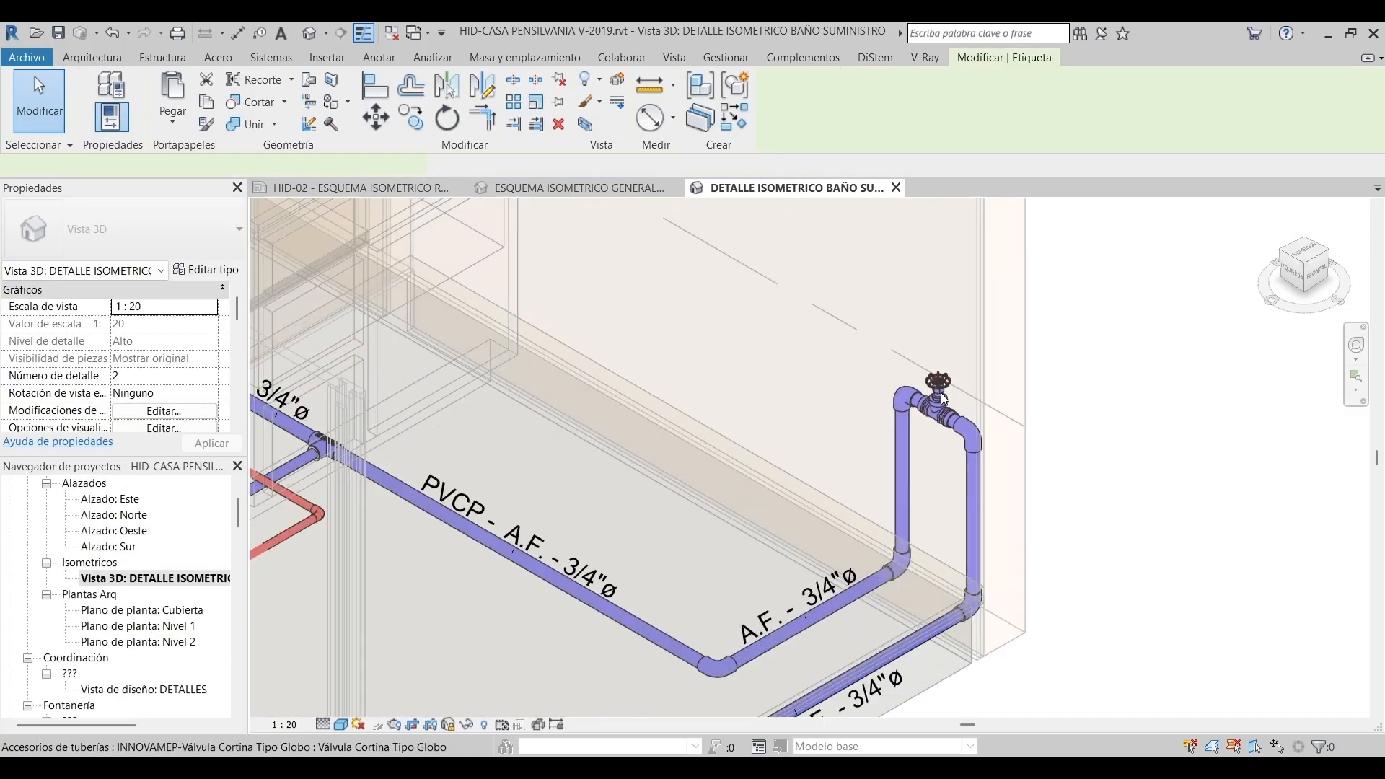
left_click(944, 382)
left_click(932, 346)
left_click(845, 347)
scroll(846, 331, "down", 5)
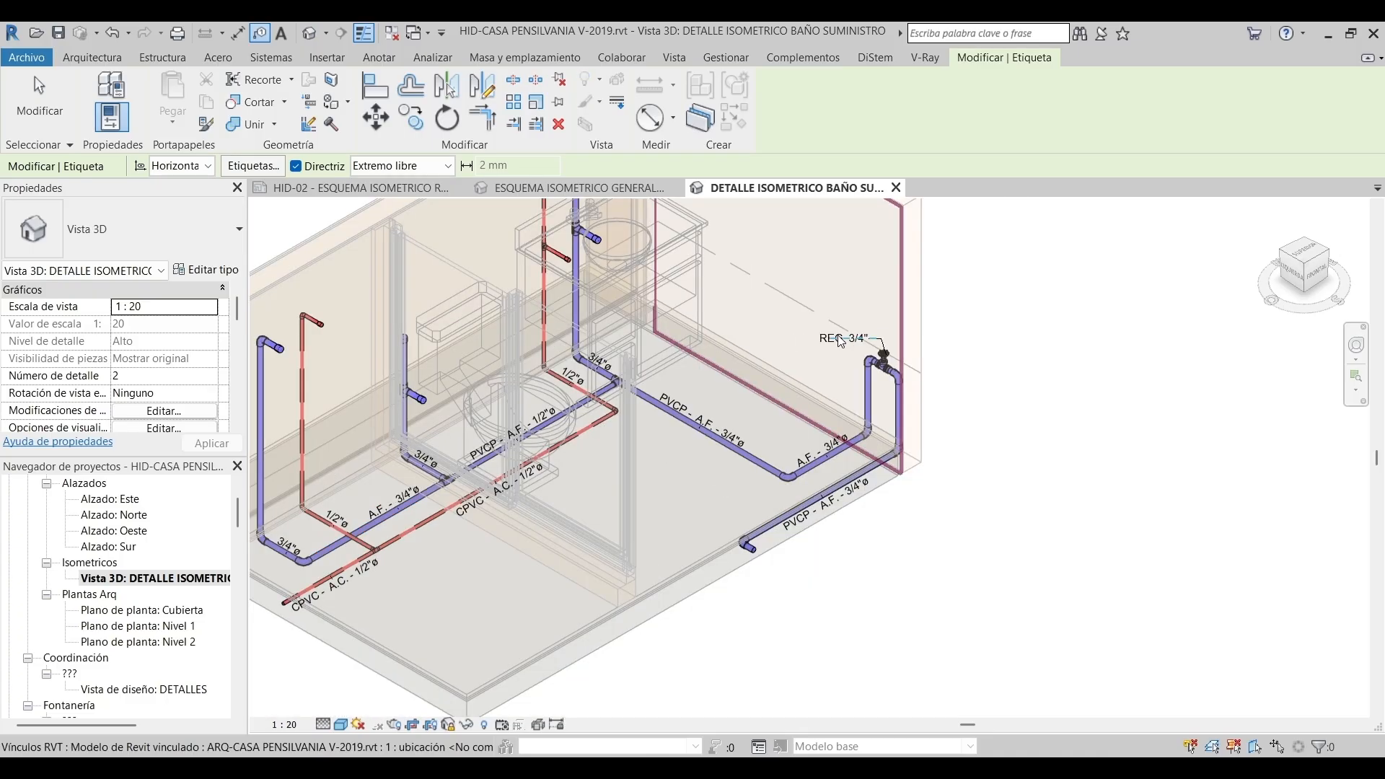
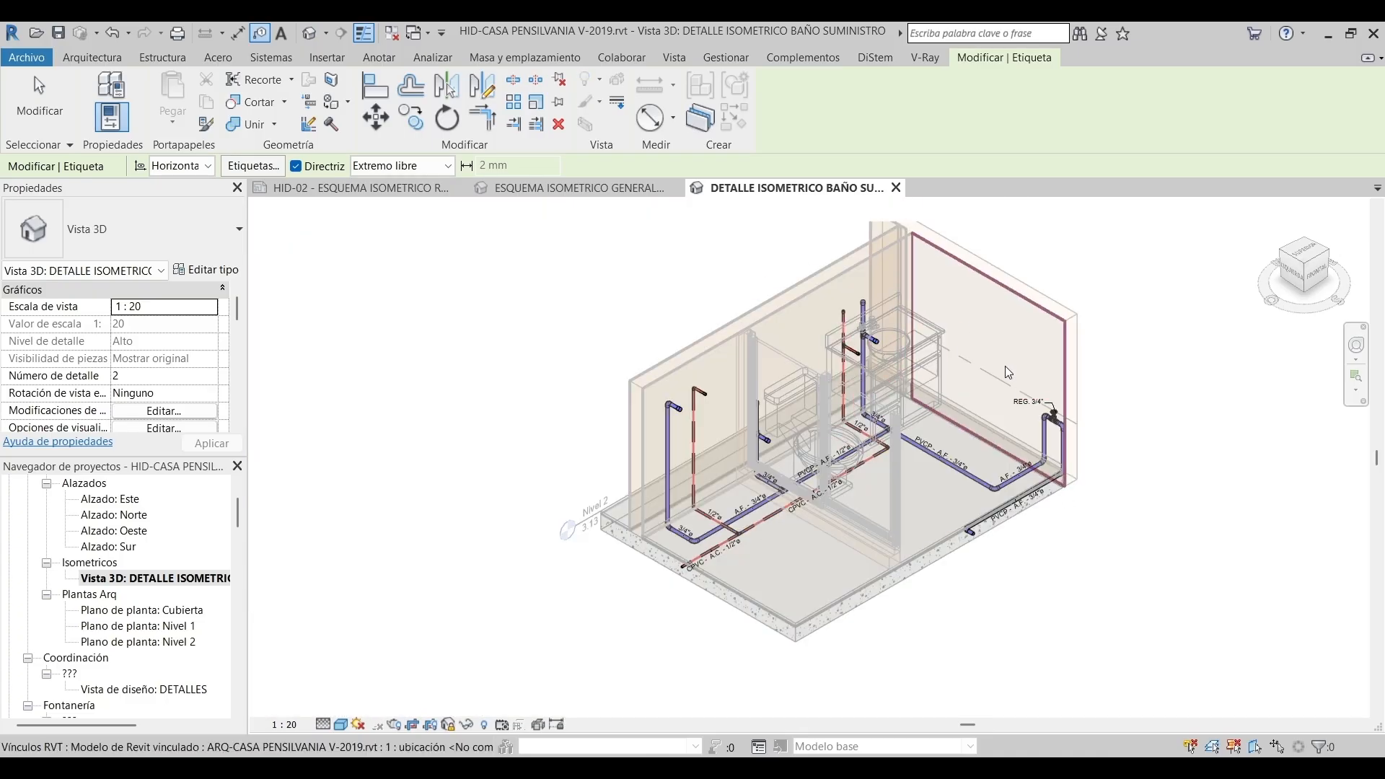
key("Escape")
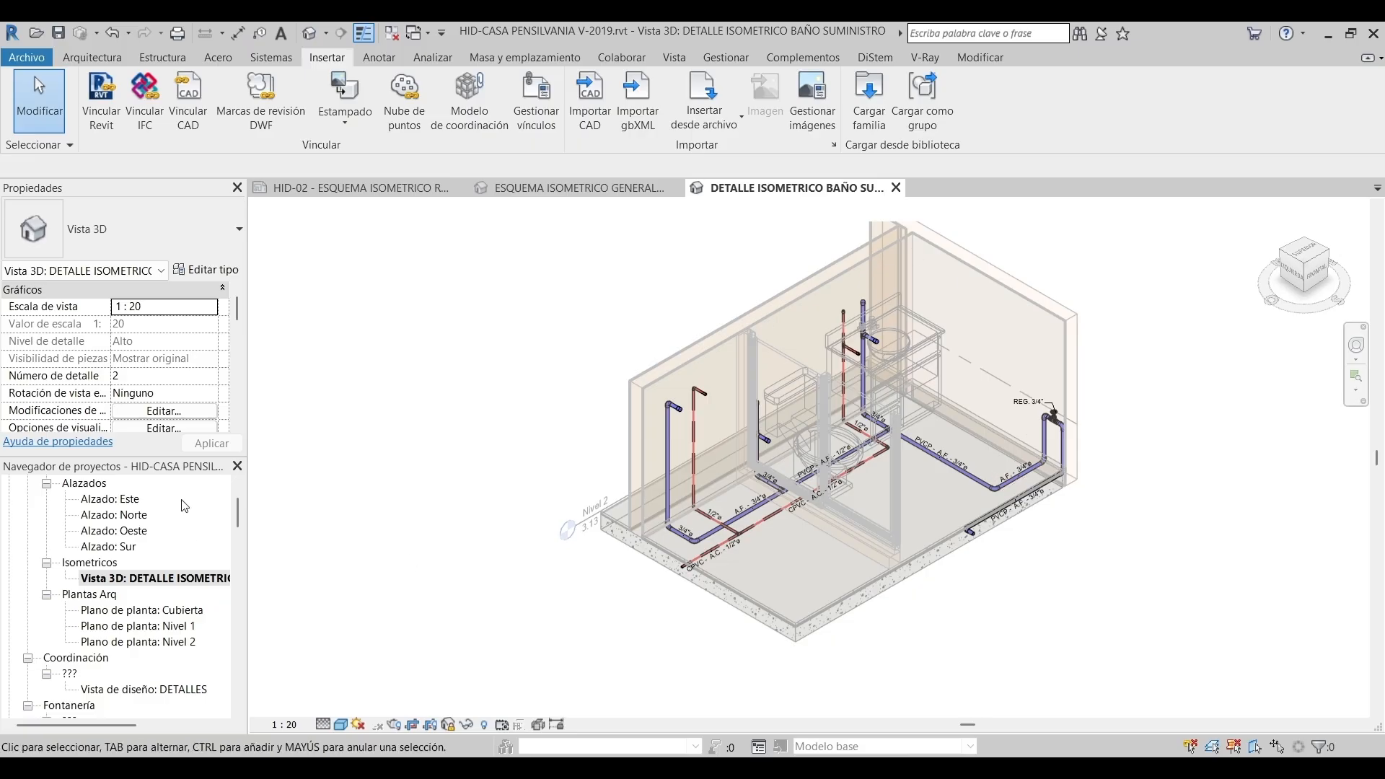
Duplicate sheet HID-02's general supply isometric view with its detailing and unlock the copied 3D view
scroll(184, 369, "down", 5)
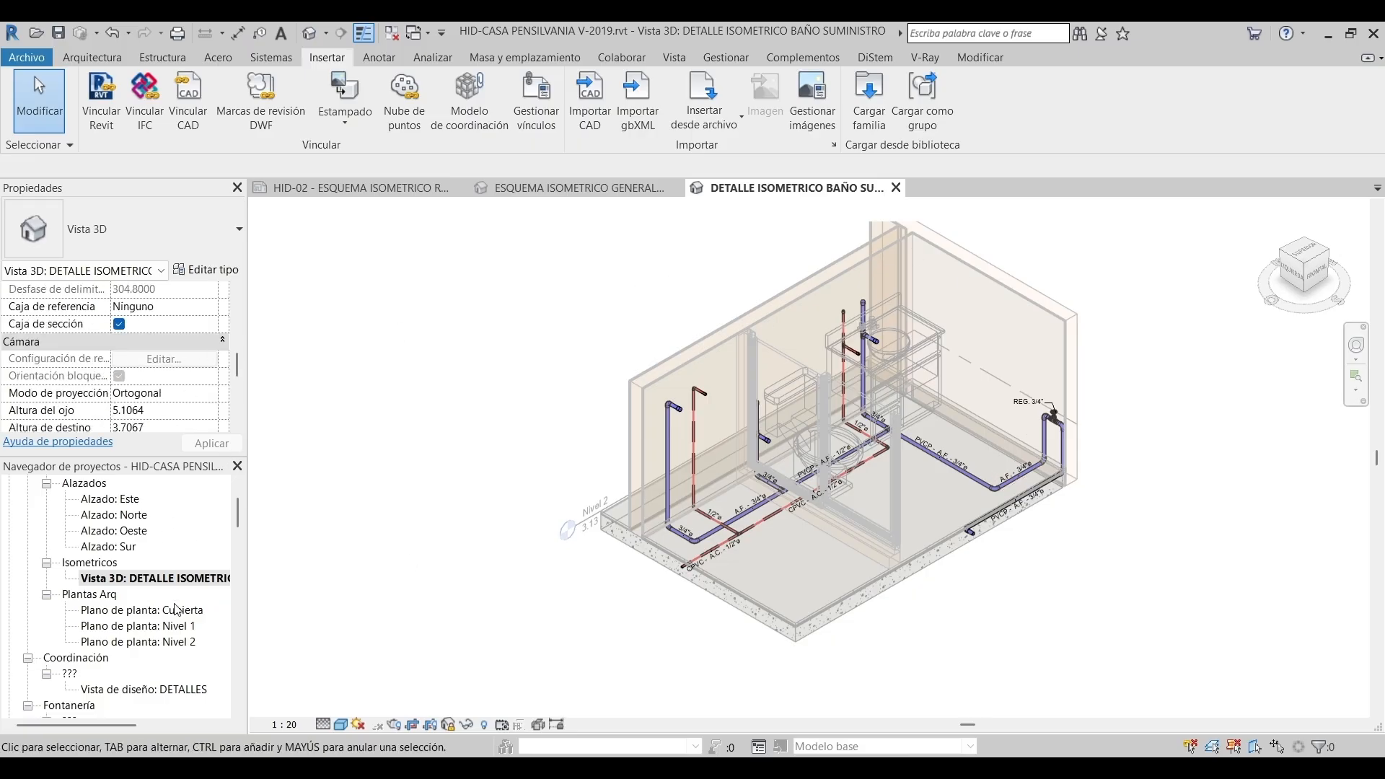
scroll(177, 609, "down", 15)
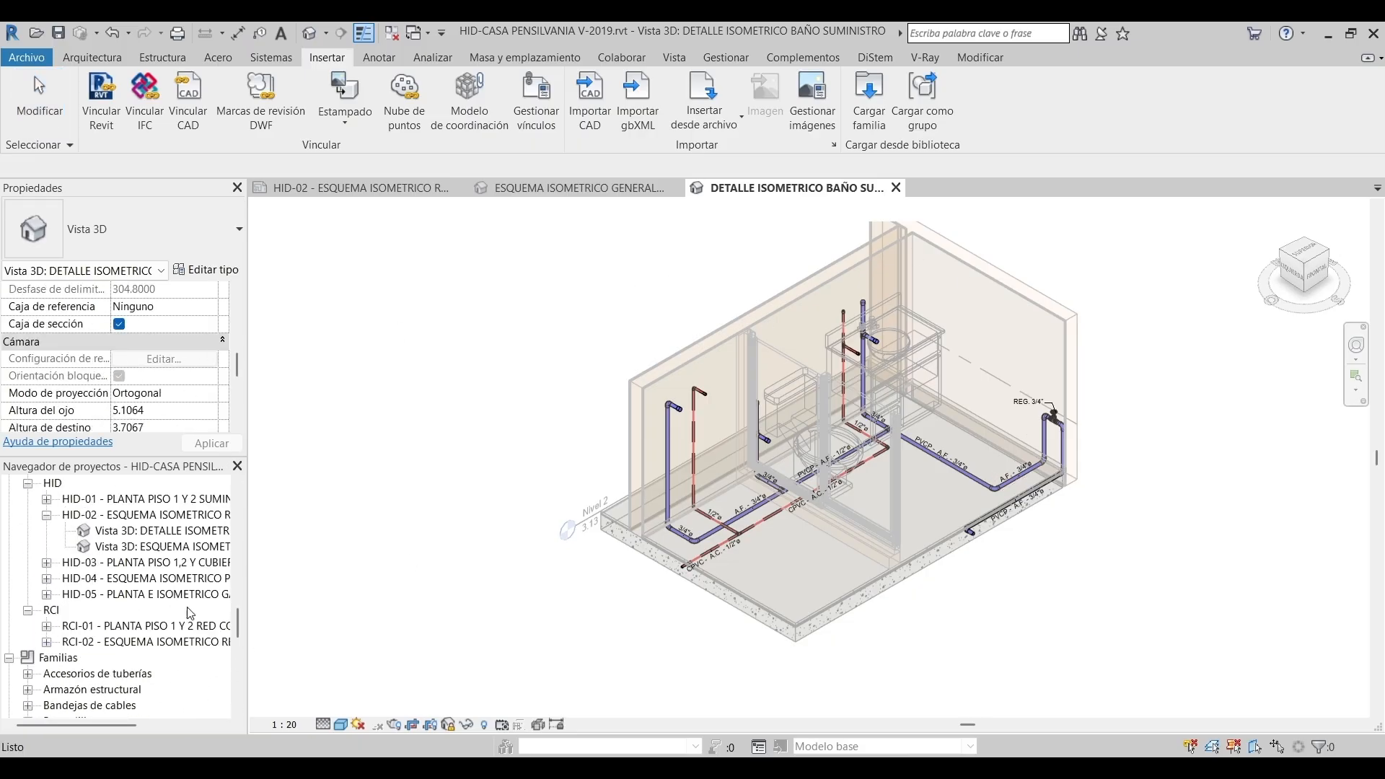
right_click(151, 546)
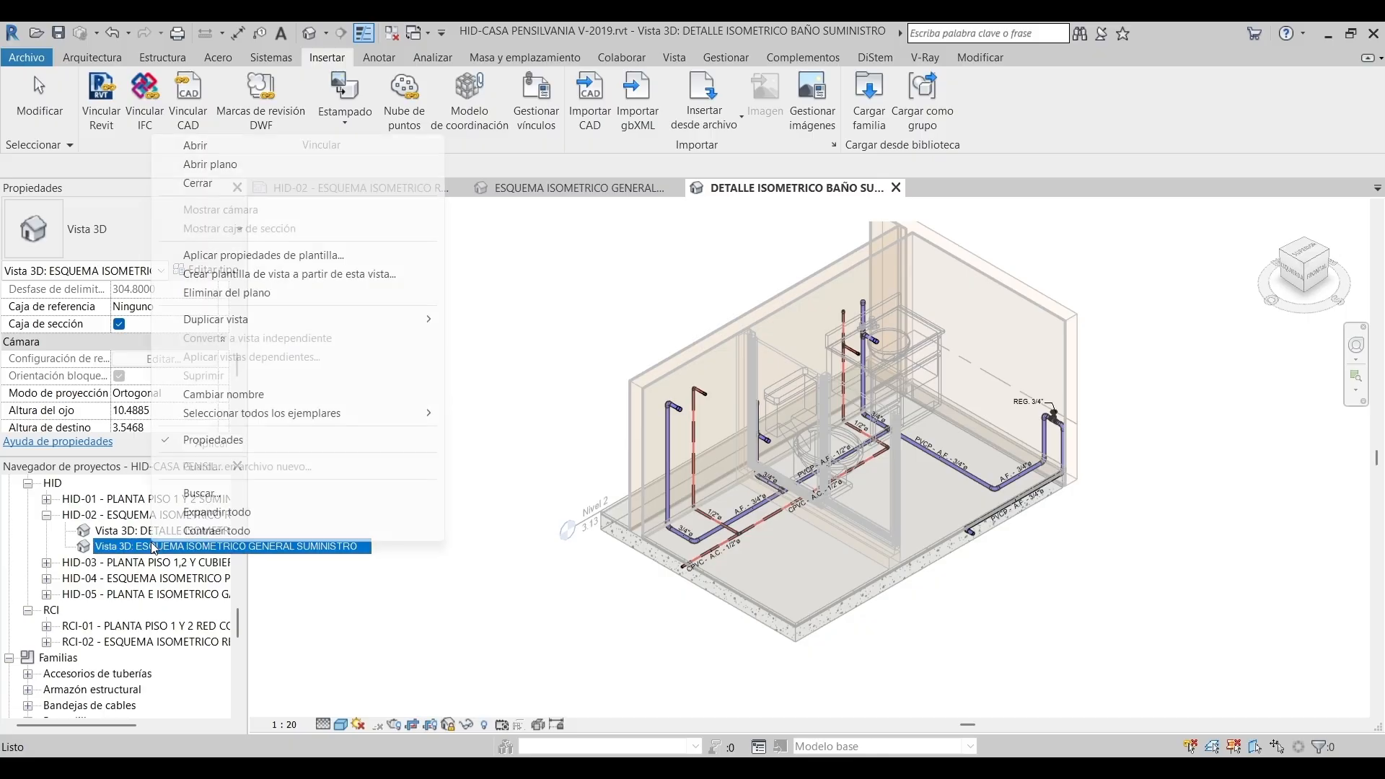
mouse_move(389, 318)
left_click(512, 339)
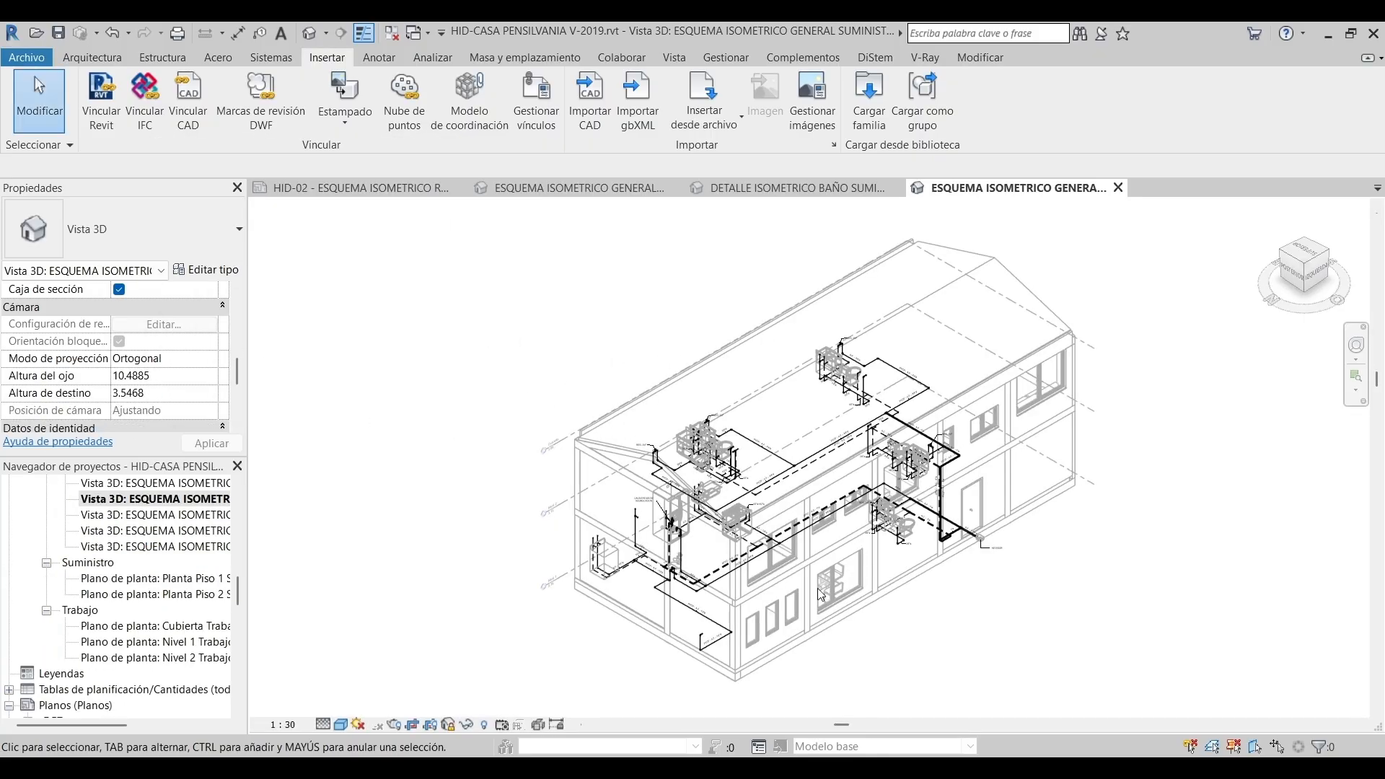
left_click(463, 727)
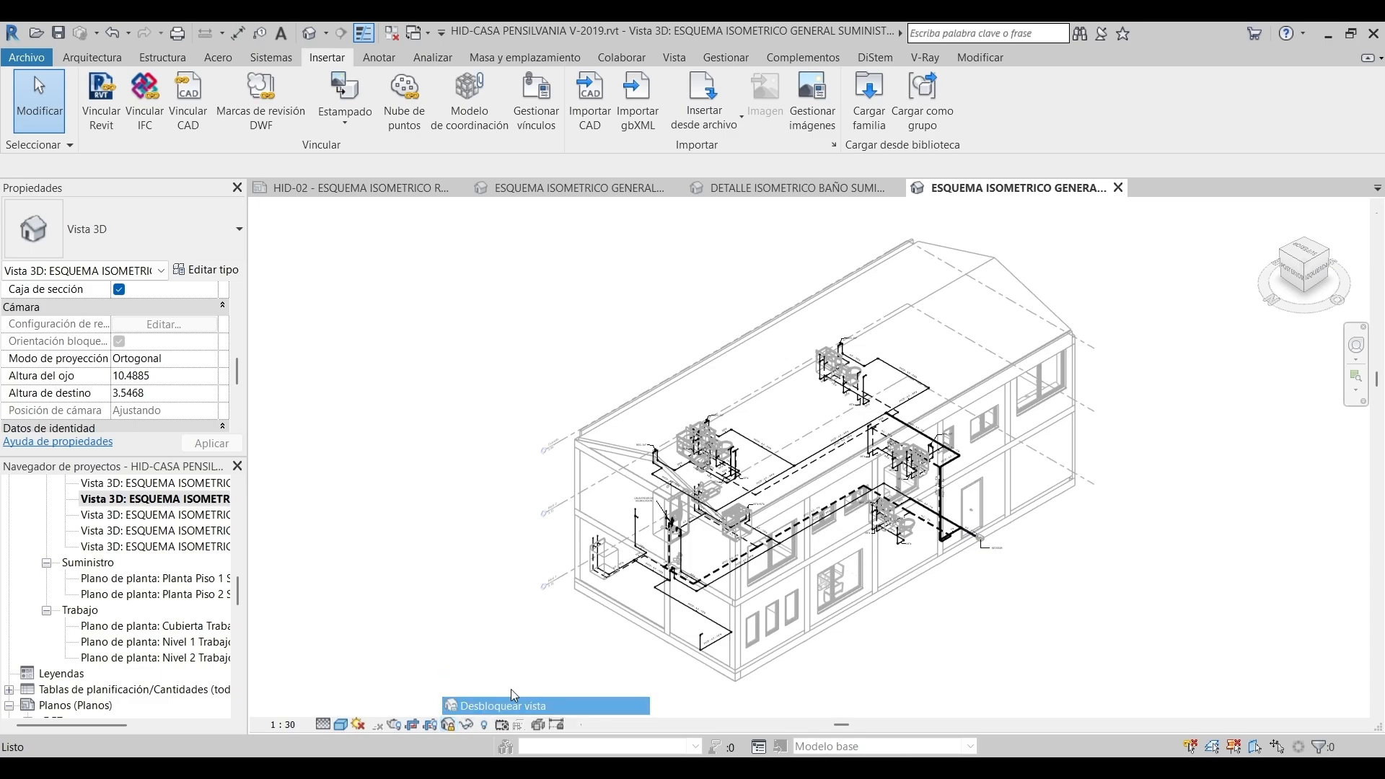
left_click(498, 704)
Select both leftover text notes in the duplicated isometric, one beside the roof and one near the upper pipes, and delete them
scroll(925, 590, "up", 3)
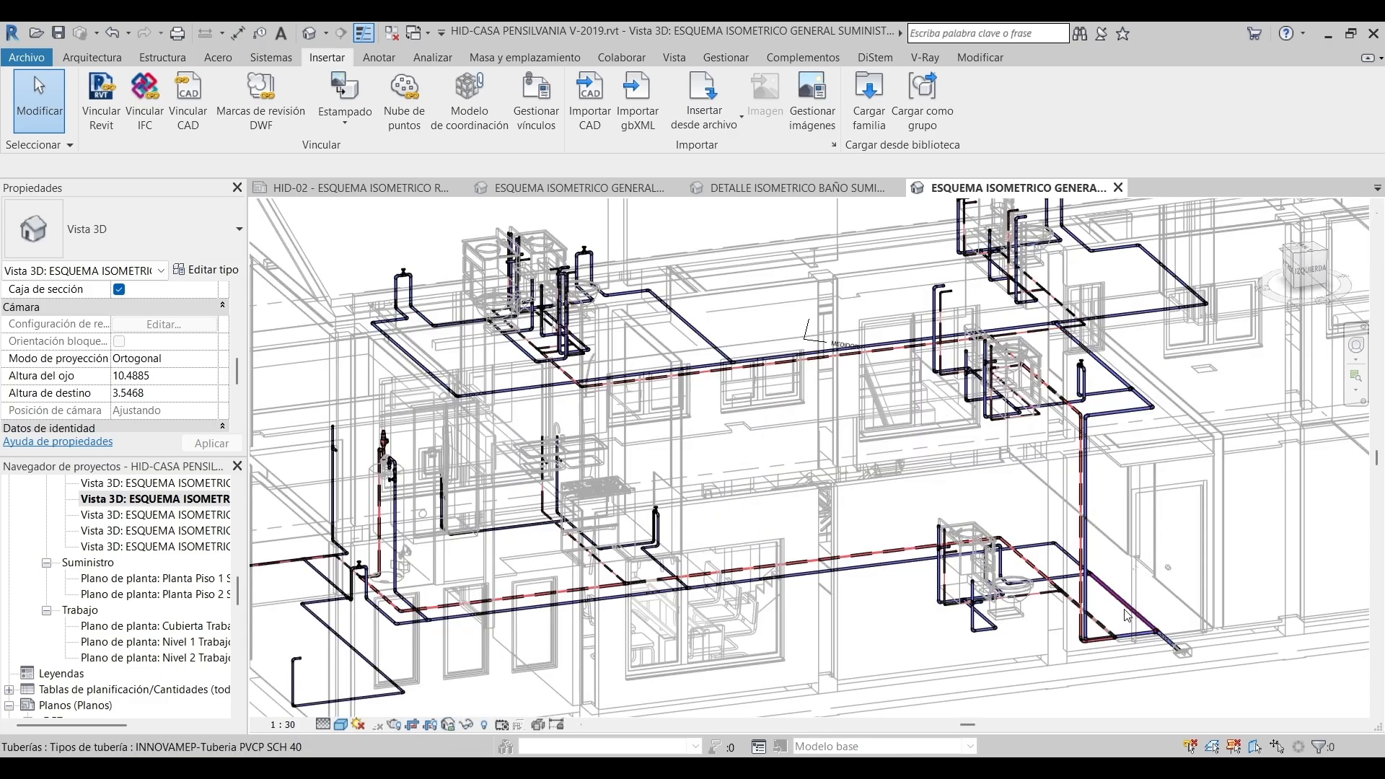
scroll(630, 509, "down", 3)
left_click(538, 364)
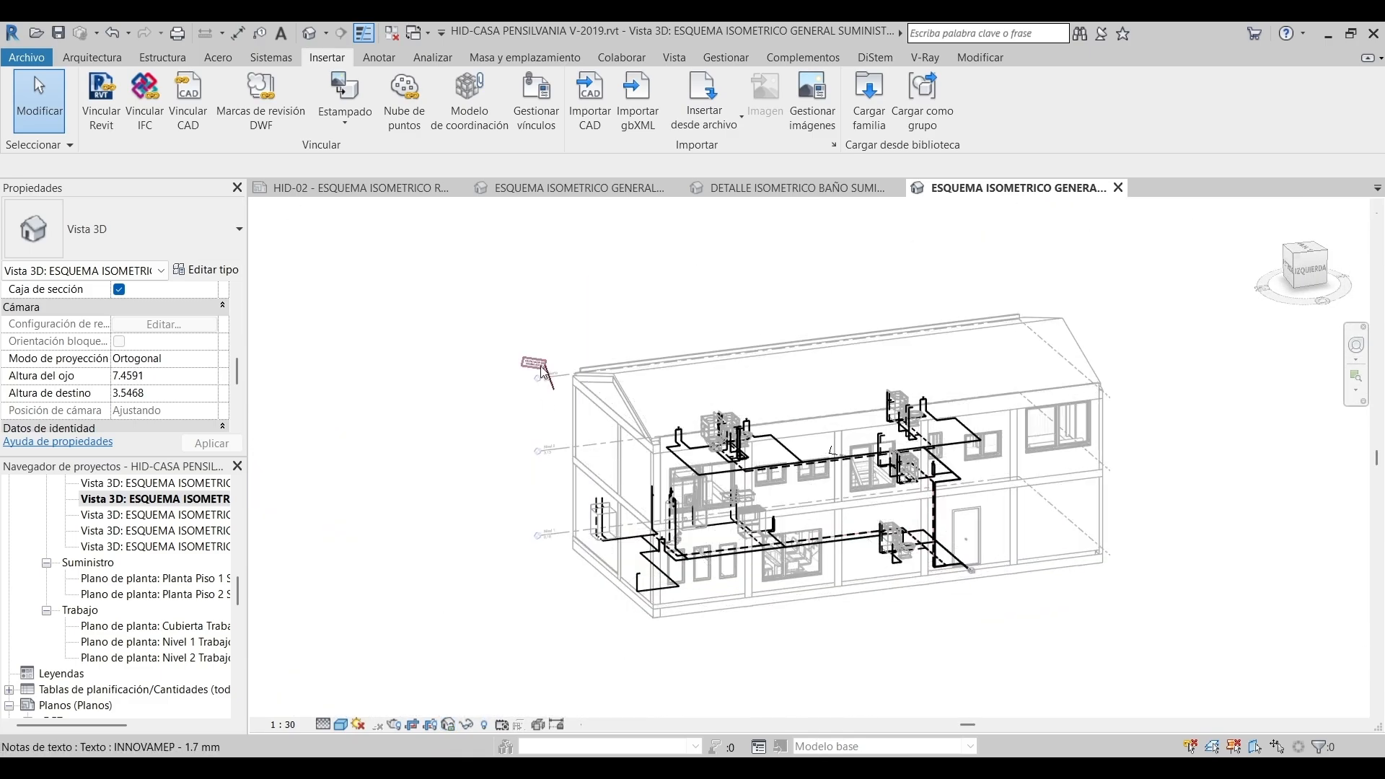
right_click(552, 364)
key("Escape")
key("Escape")
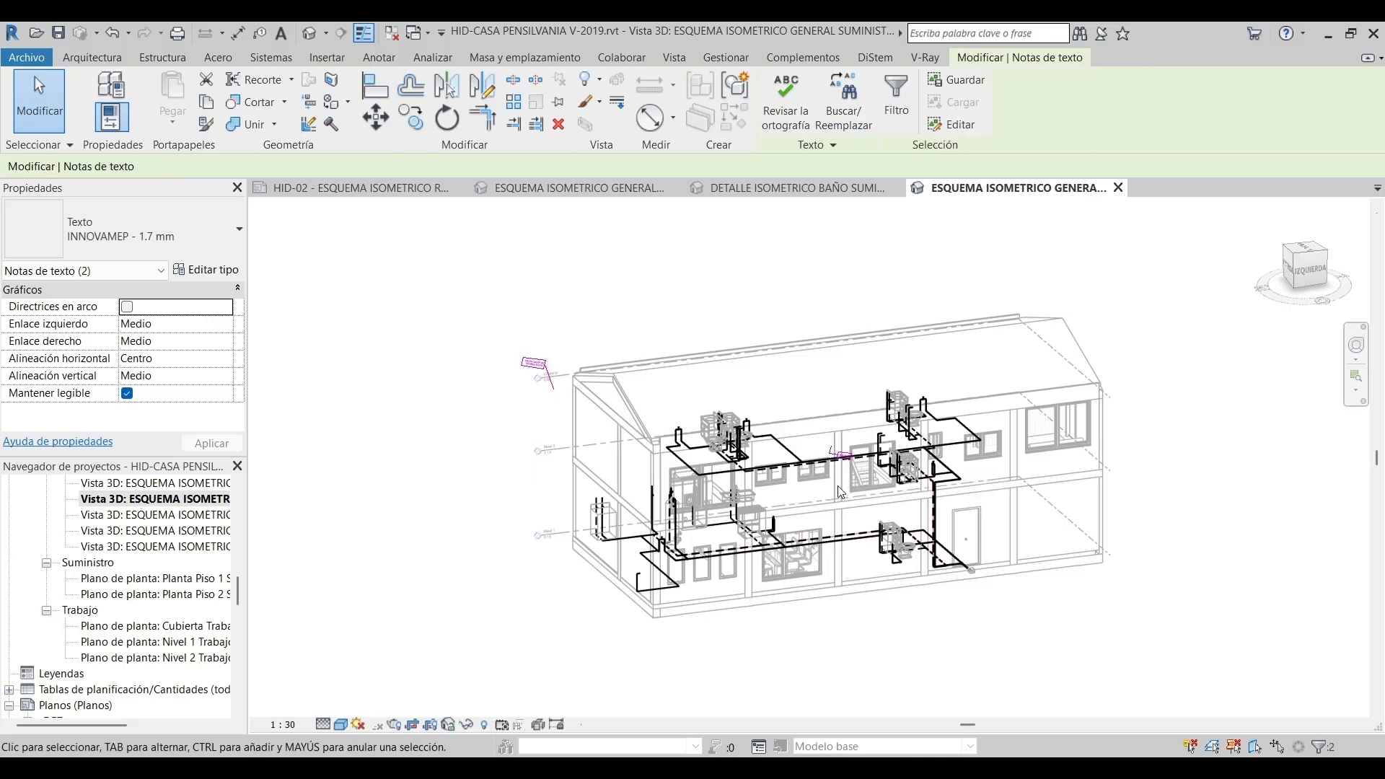
Select the Level 1 piping at the laundry and water-heater end of the house and fit a section box around it
scroll(880, 519, "up", 5)
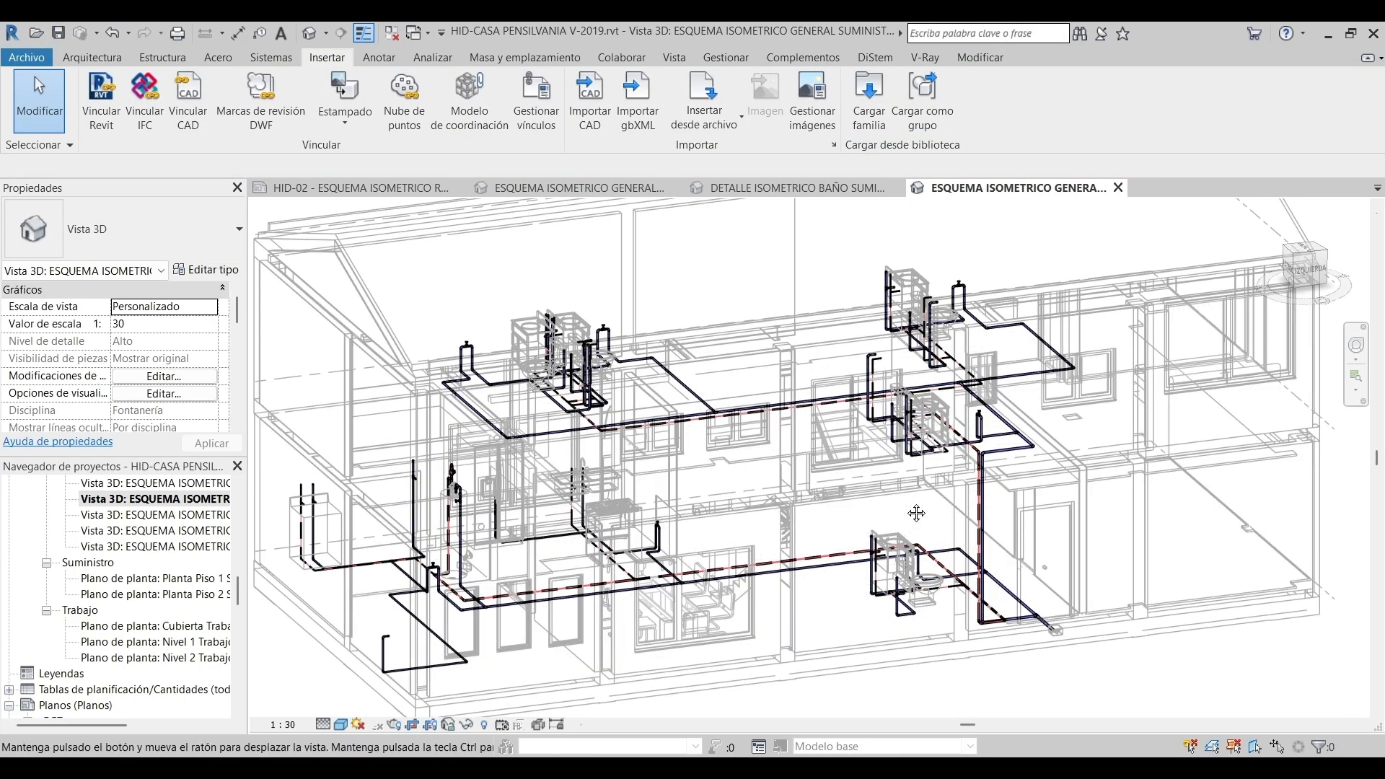
scroll(616, 473, "up", 4)
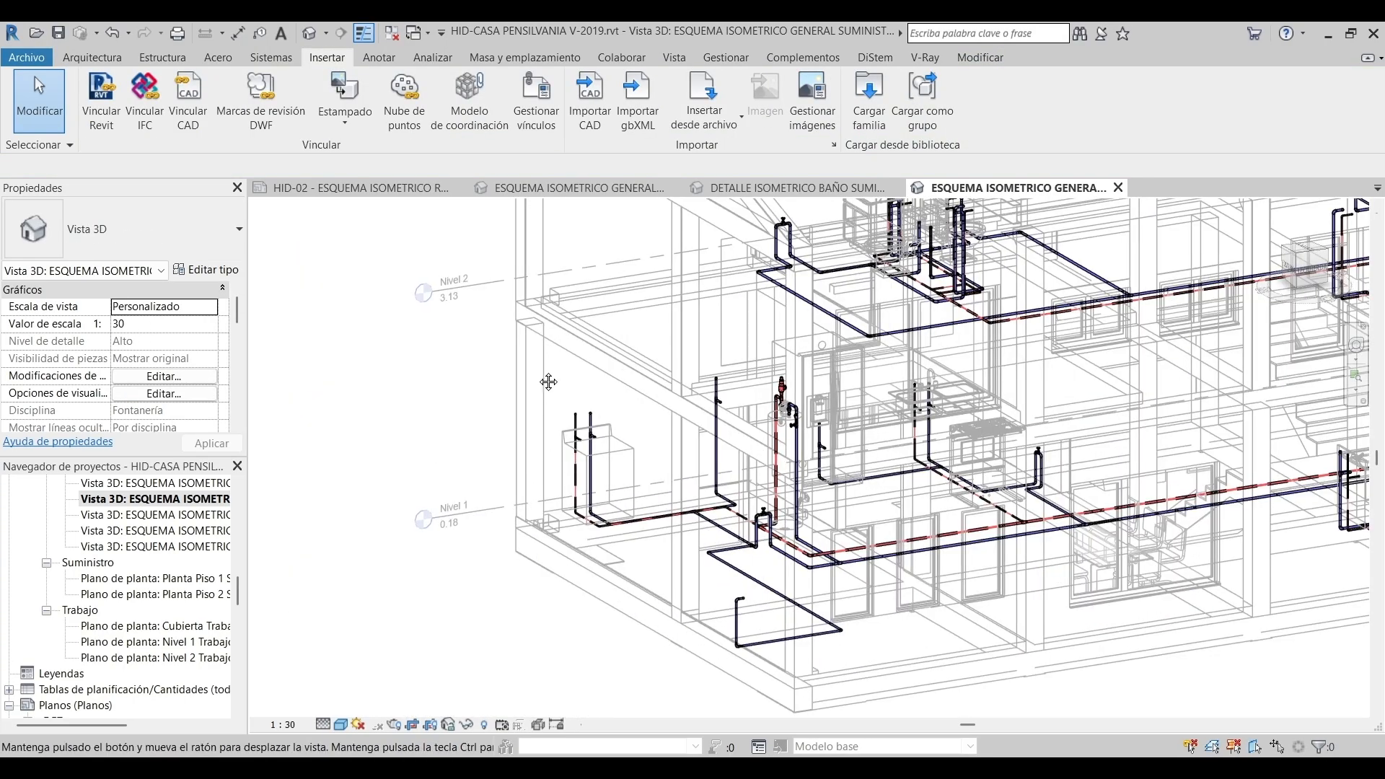
left_click_drag(837, 590, 837, 589)
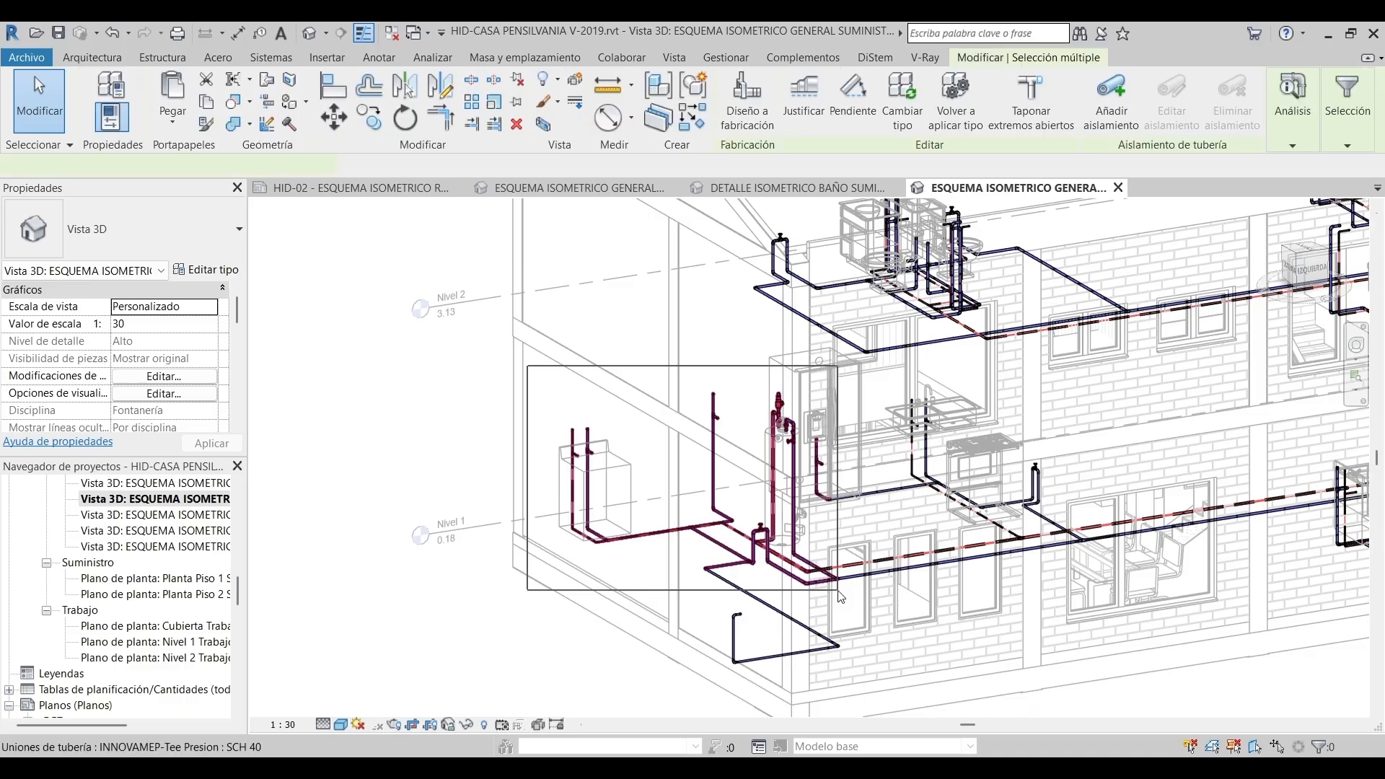
key("b")
key("x")
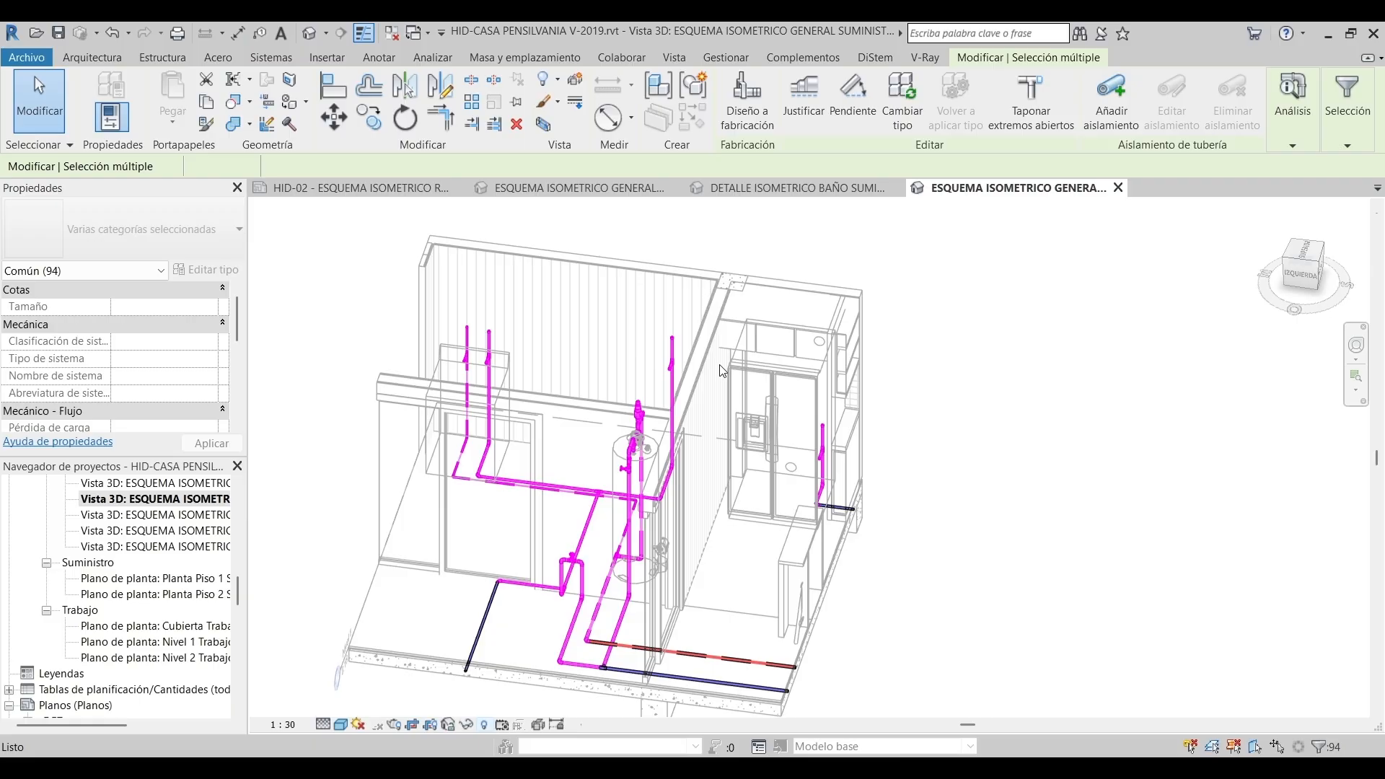
Reveal the hidden elements, unhide the section box as an element in this view, and leave the reveal mode
key("r")
key("h")
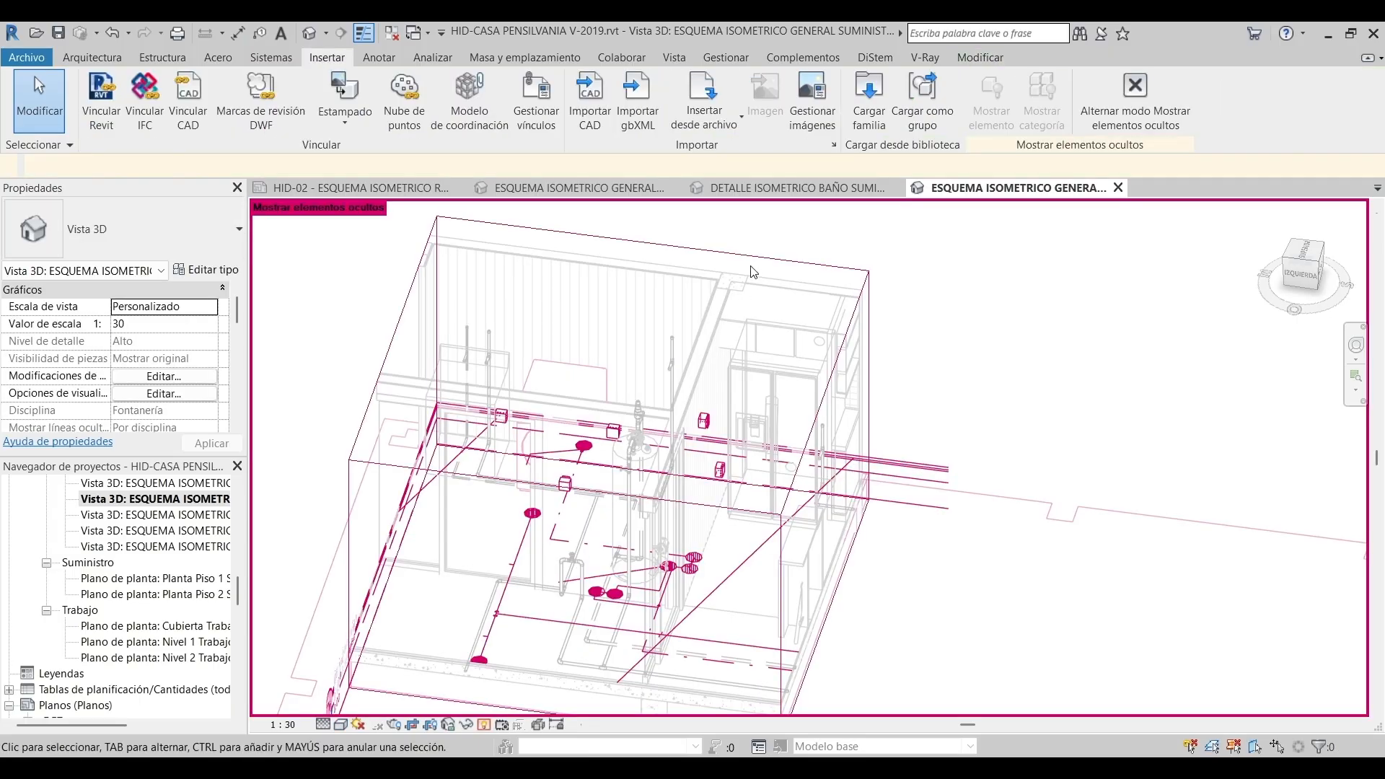
left_click(754, 266)
right_click(756, 265)
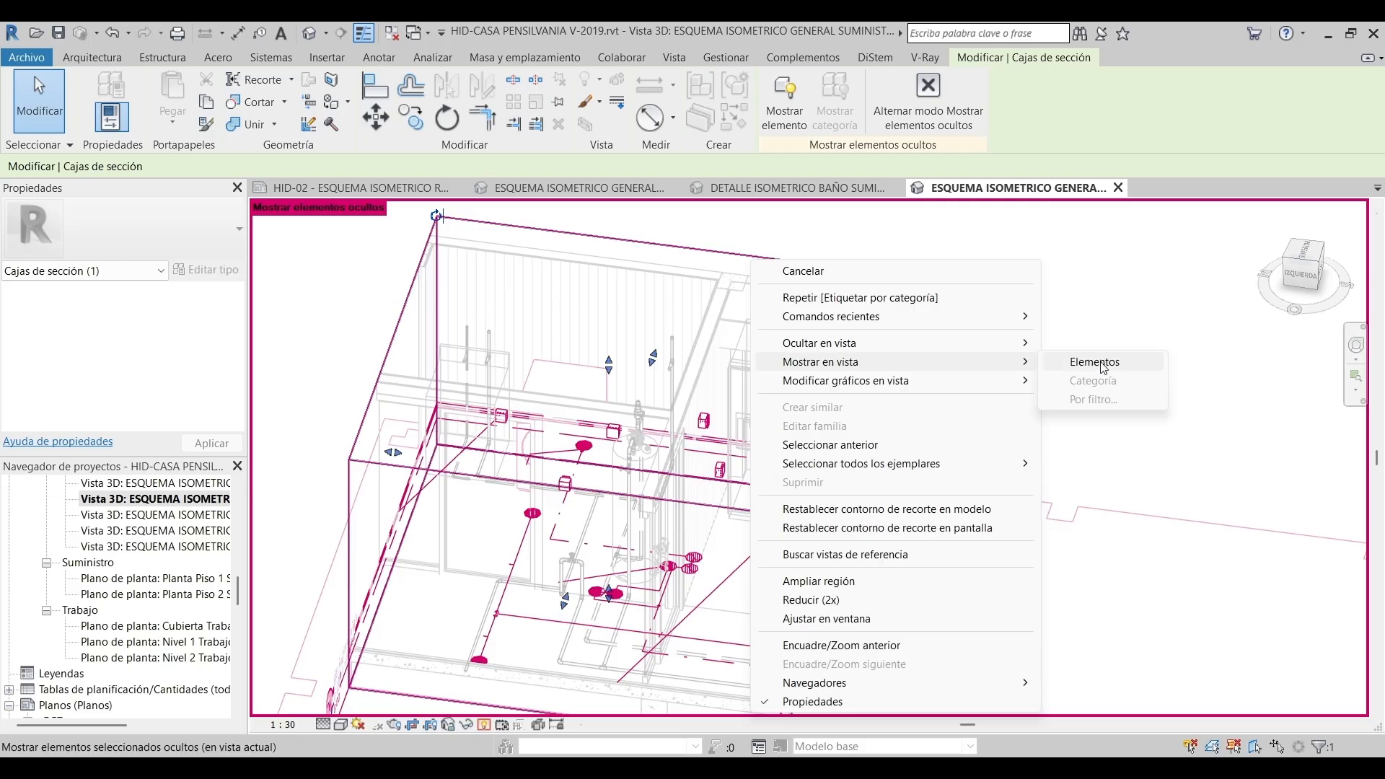
left_click(1103, 366)
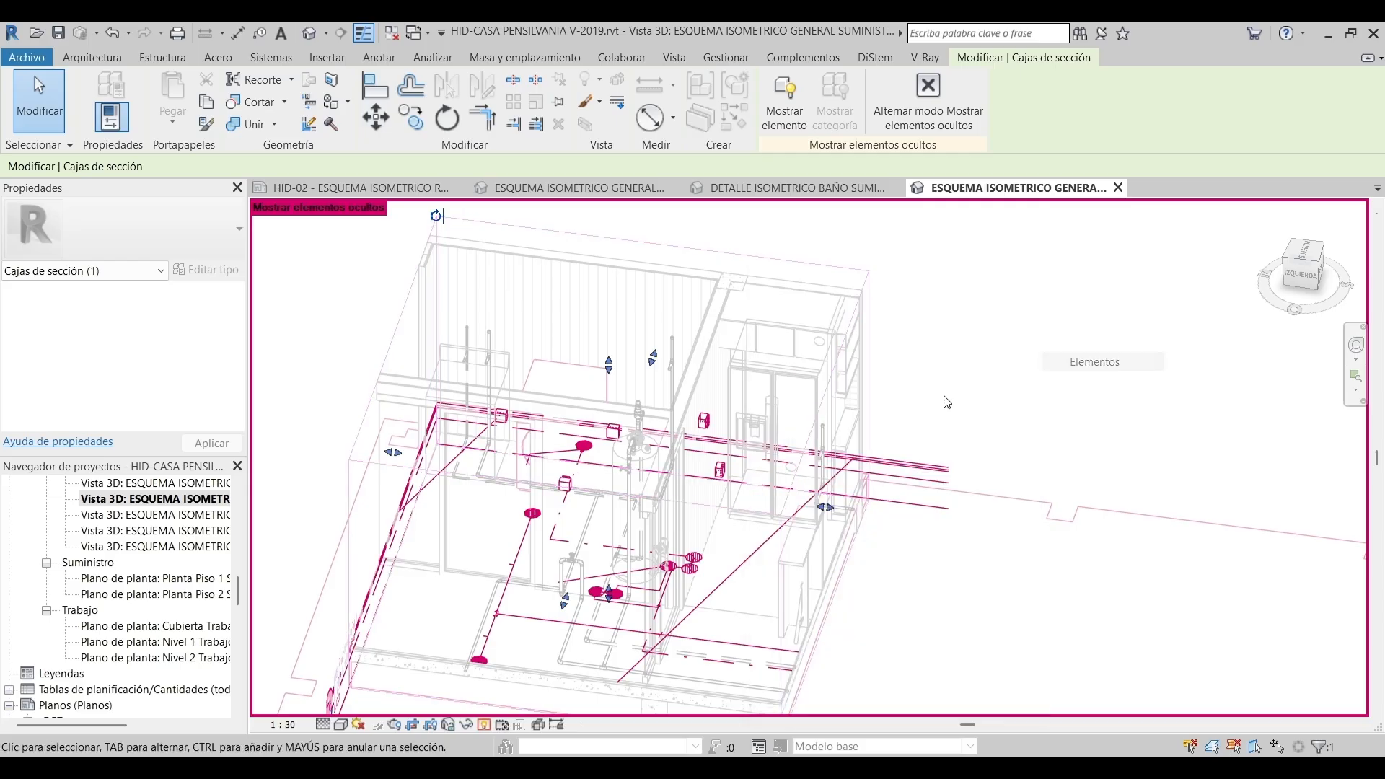
left_click(483, 724)
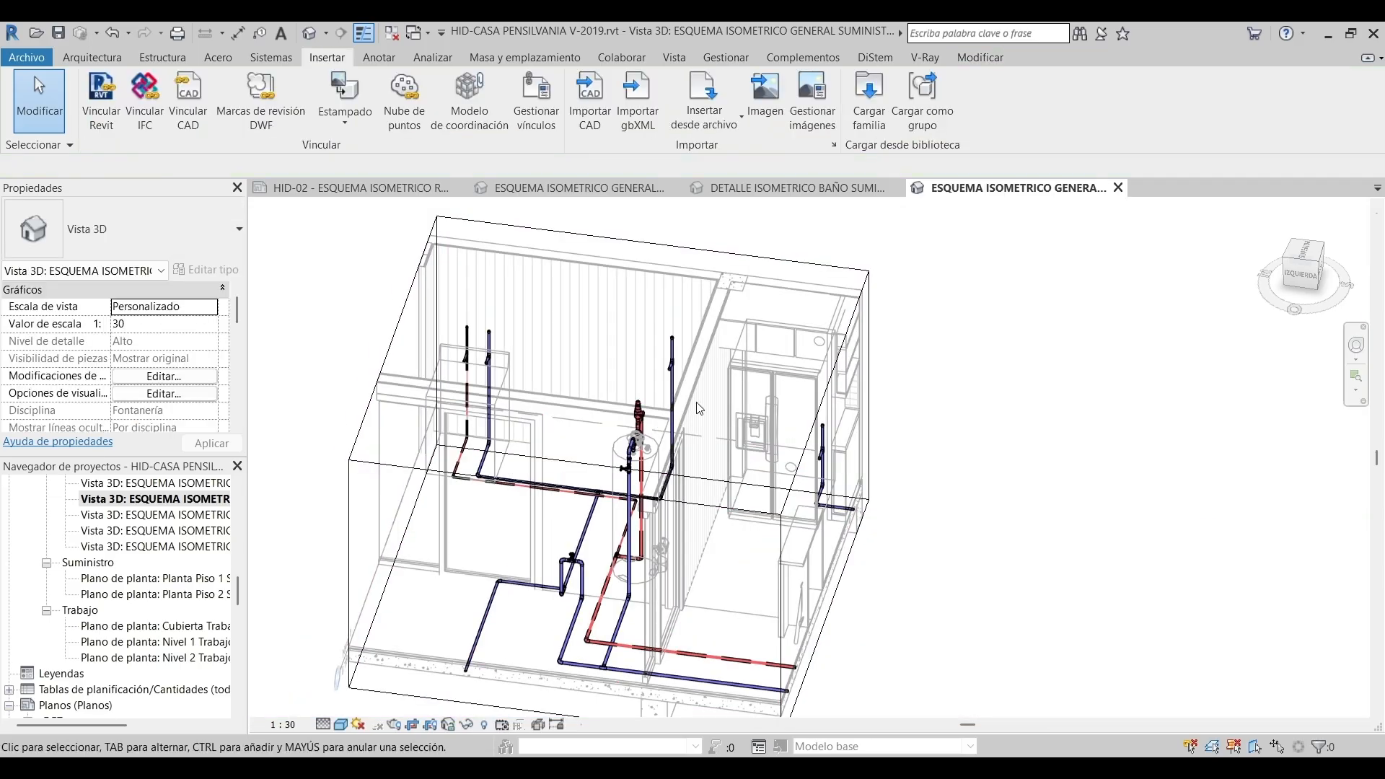
Pull the section box face beside the laundry fixture slightly inward toward its pipes
left_click(845, 411)
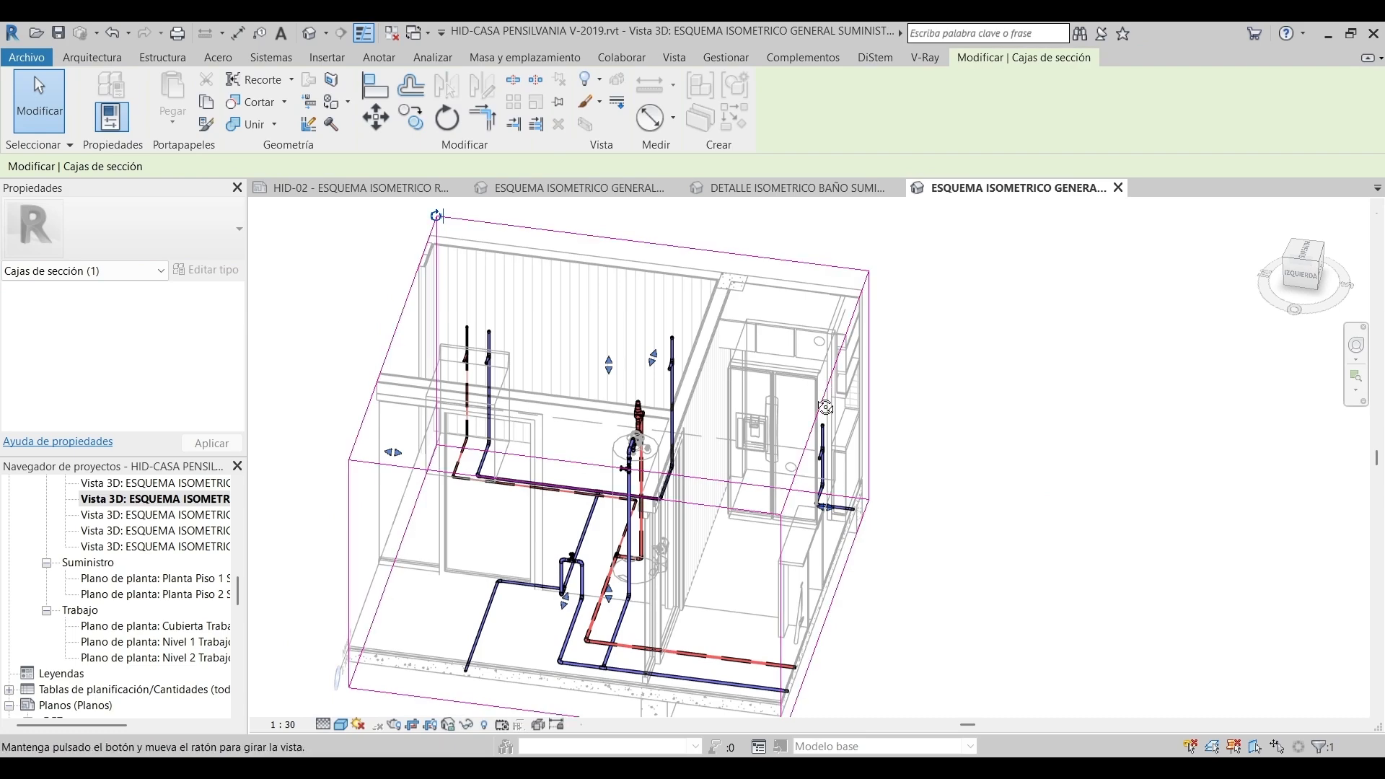
middle_click_drag(855, 465, 851, 498, "shift")
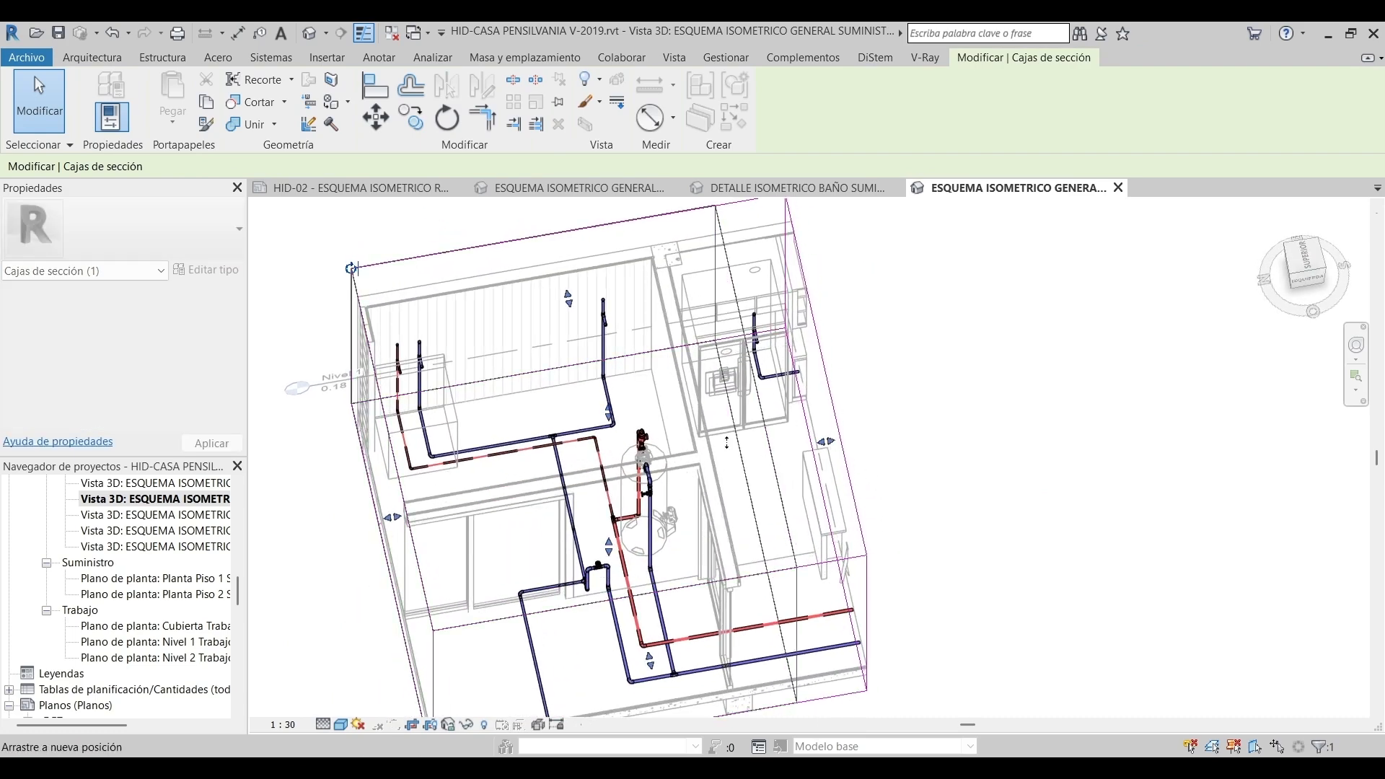
middle_click_drag(678, 447, 735, 556, "shift")
scroll(729, 560, "up", 4)
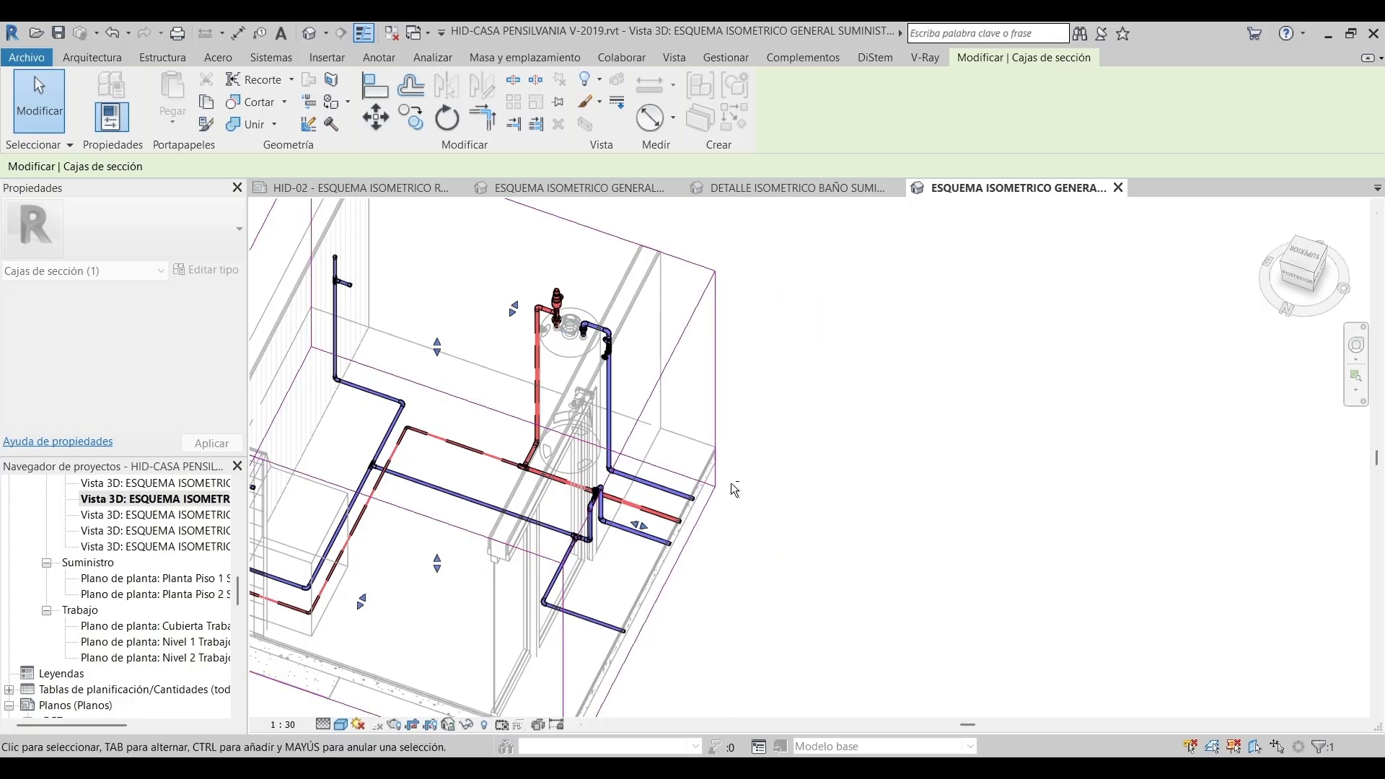
middle_click_drag(730, 482, 461, 366, "shift")
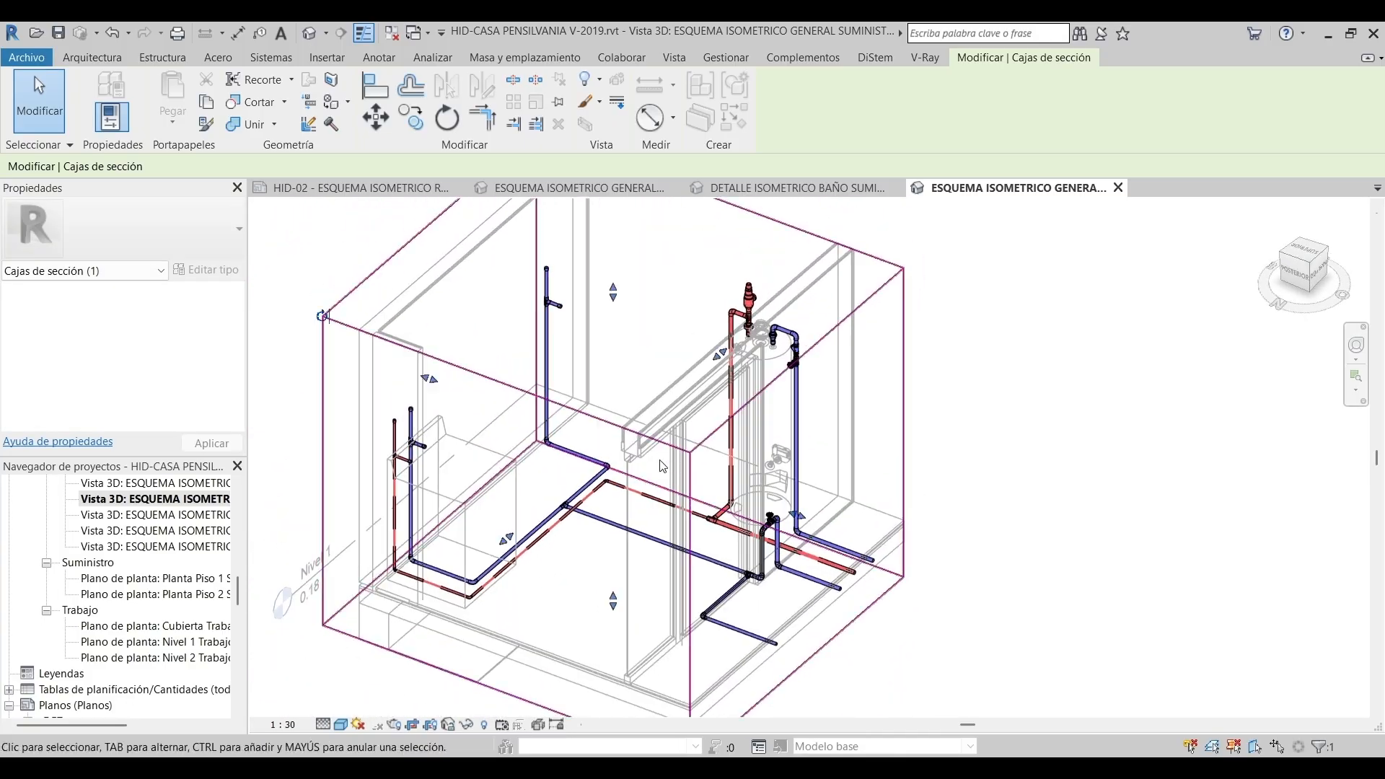
middle_click_drag(658, 464, 469, 555, "shift")
scroll(469, 519, "up", 2)
left_click(467, 500)
left_click(497, 498)
left_click_drag(439, 504, 476, 497)
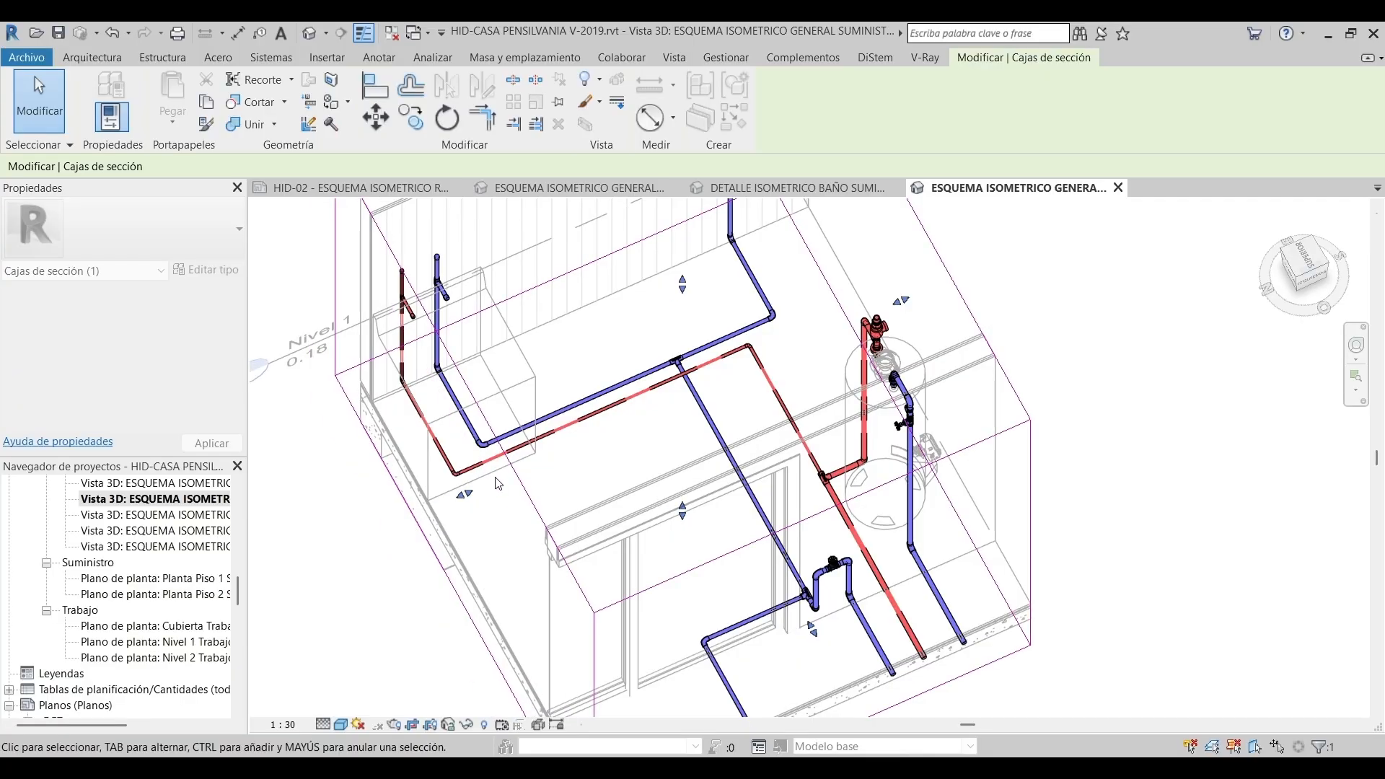
middle_click_drag(476, 498, 692, 505, "shift")
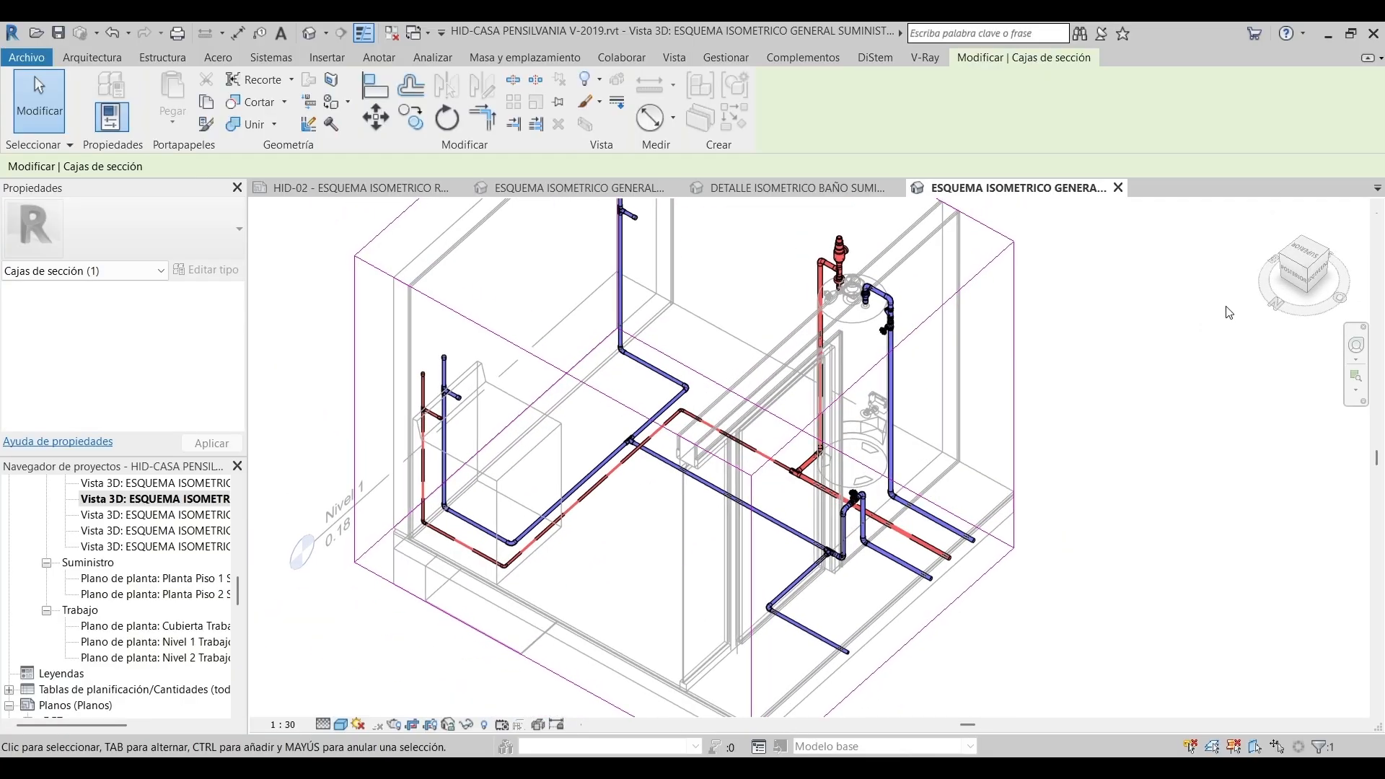
Restore the isometric orientation, extend the section box behind the water heater, and pull in the face crossing the cut pipe ends
left_click(1307, 274)
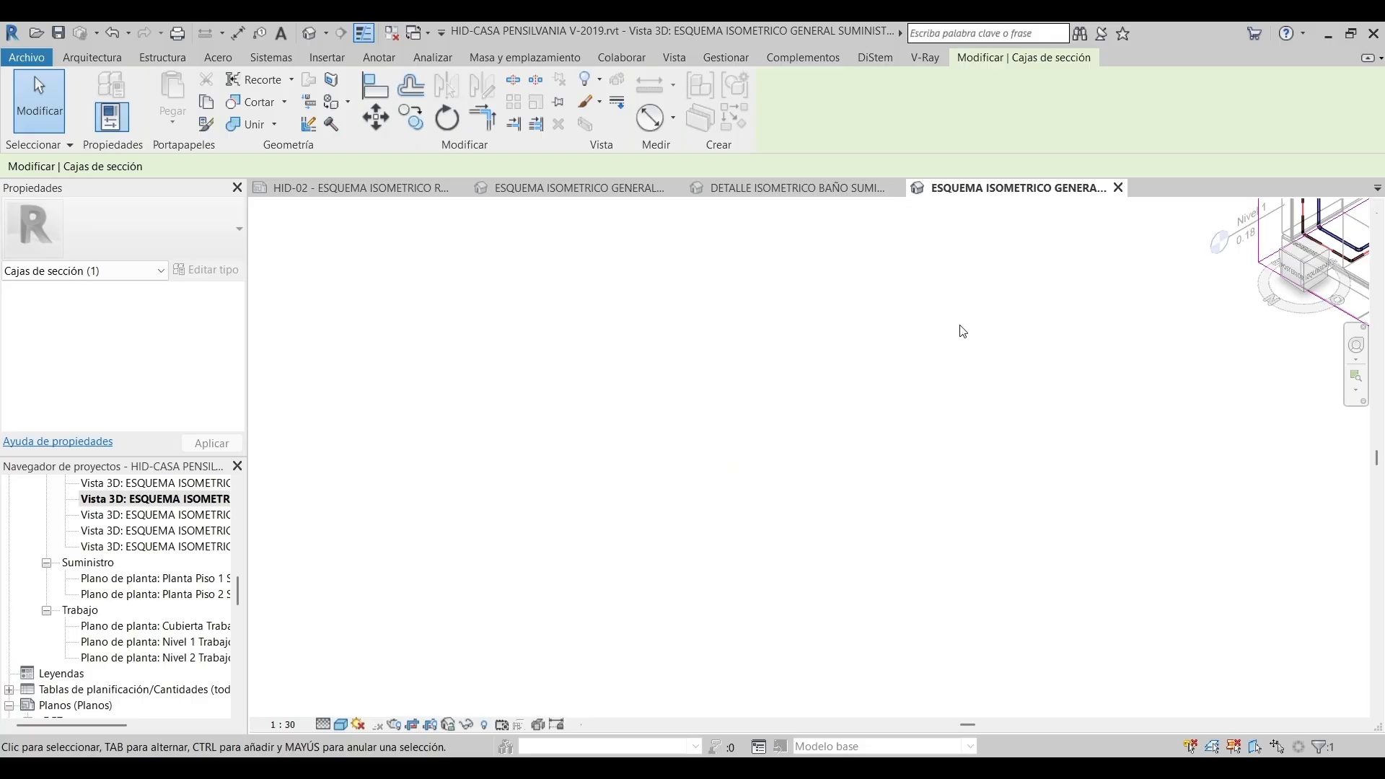
left_click(949, 289)
left_click(937, 304)
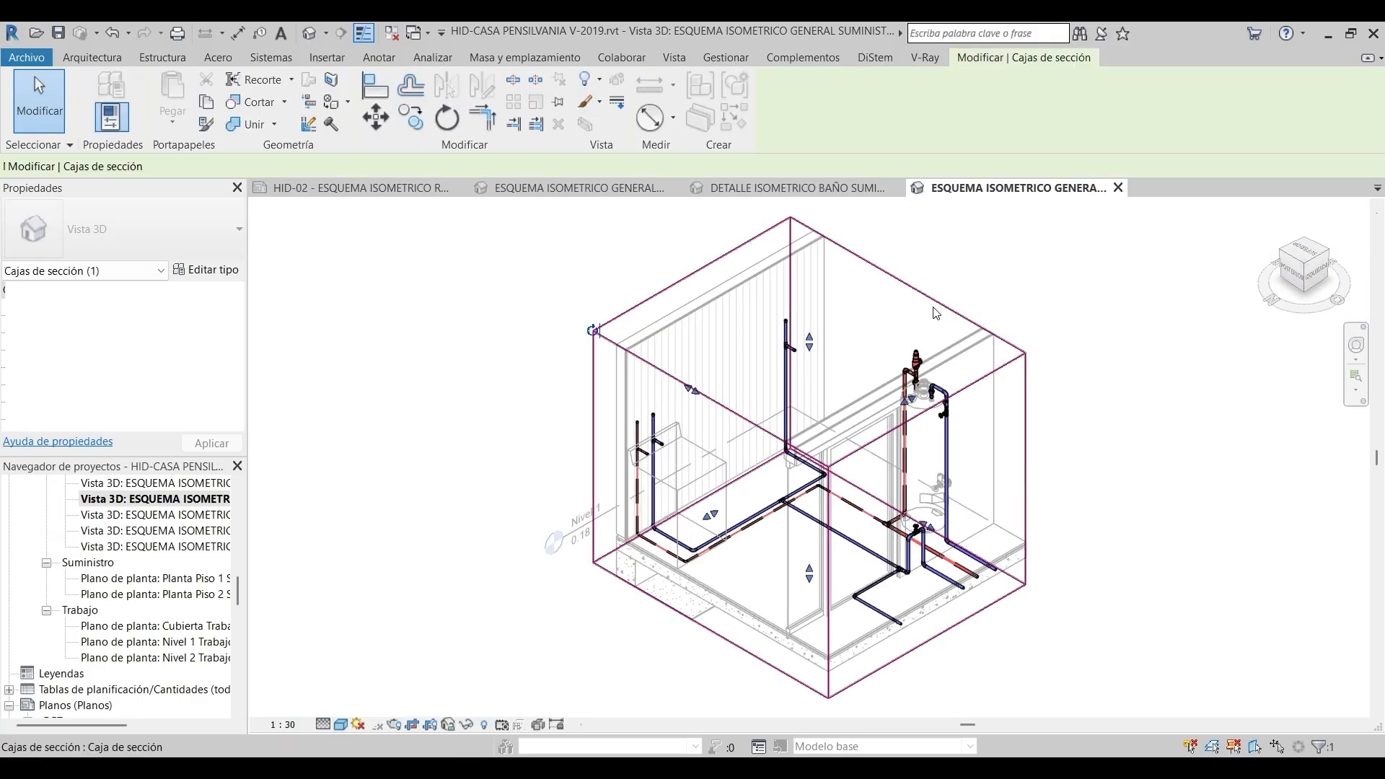
left_click_drag(909, 399, 922, 391)
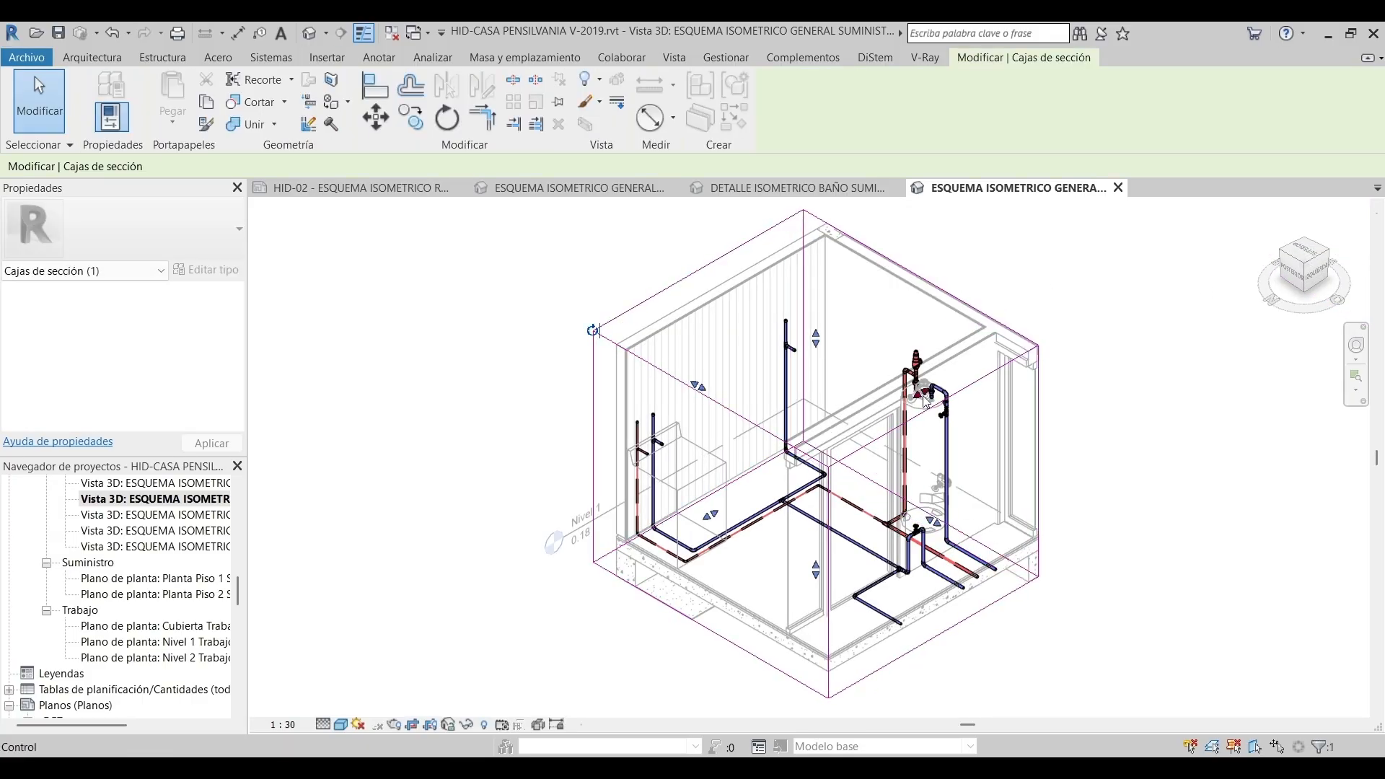
left_click(1100, 402)
left_click(1046, 428)
left_click_drag(894, 482, 911, 509)
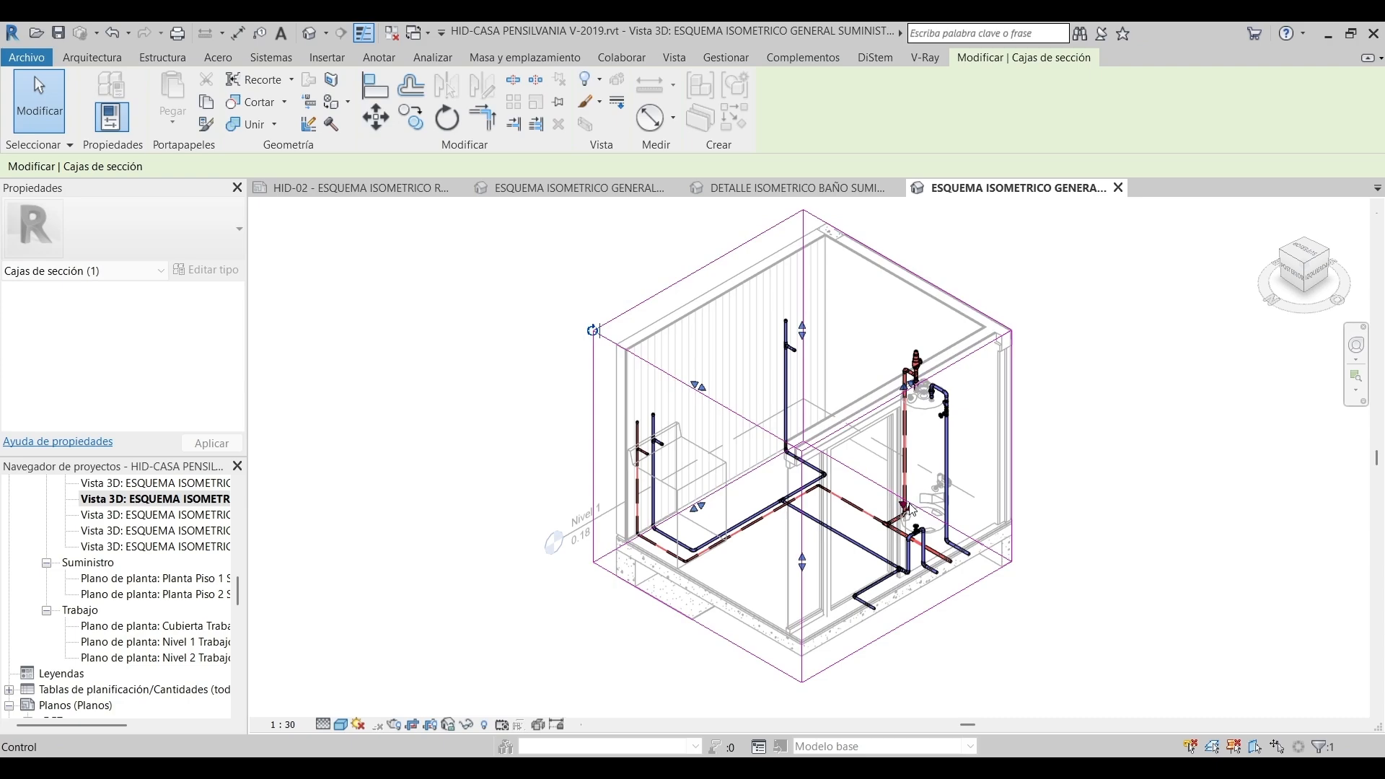
left_click(1060, 476)
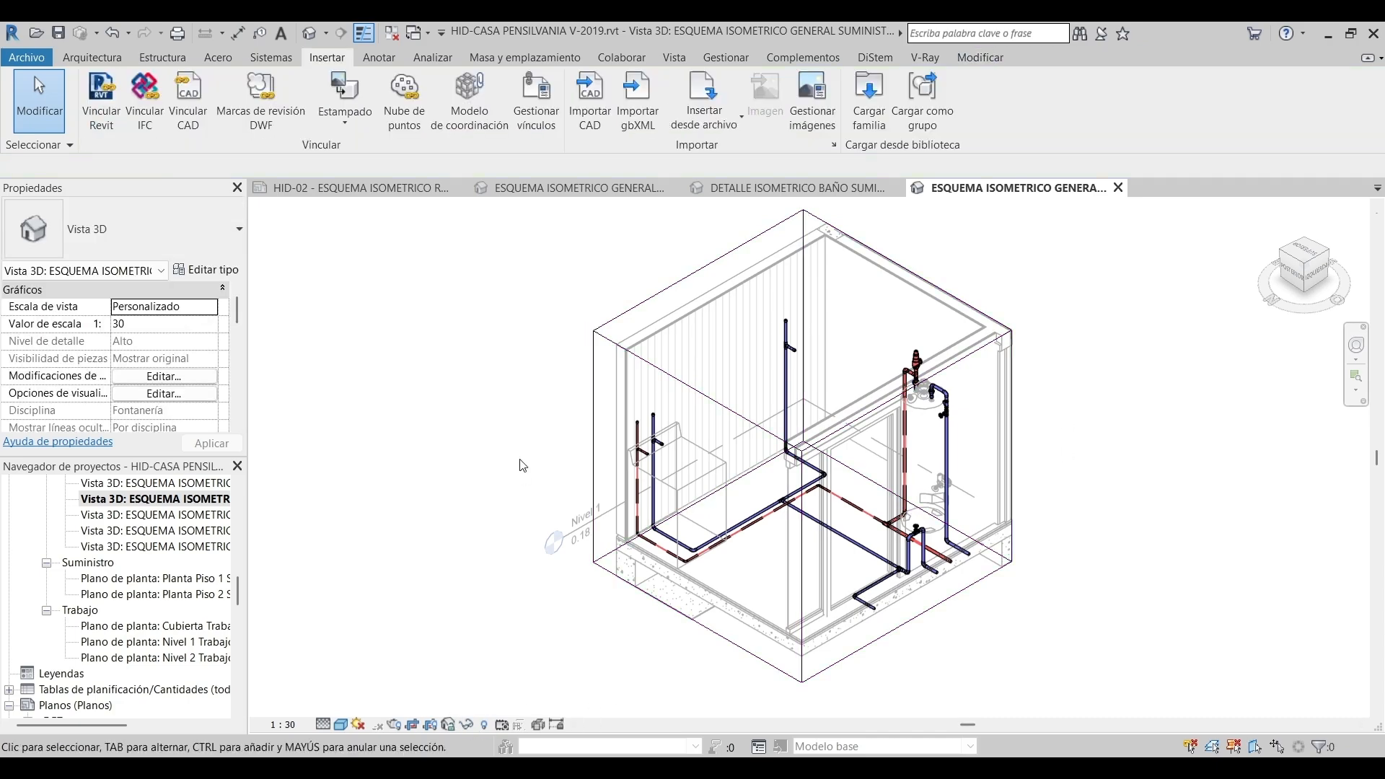
Assign the view template HS-Plantilla Isometrico Detalles Suministro to the duplicated isometric view
scroll(229, 383, "down", 5)
left_click(163, 373)
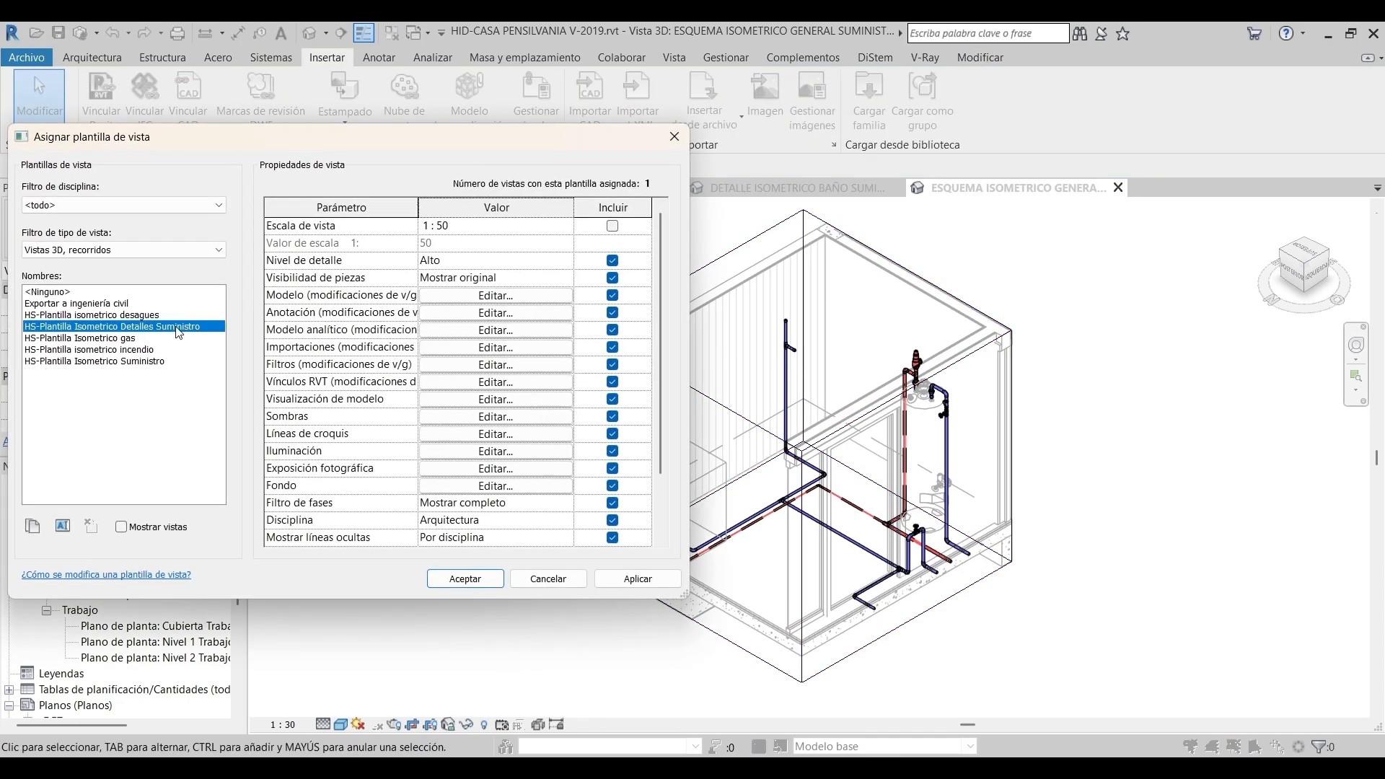
left_click(452, 580)
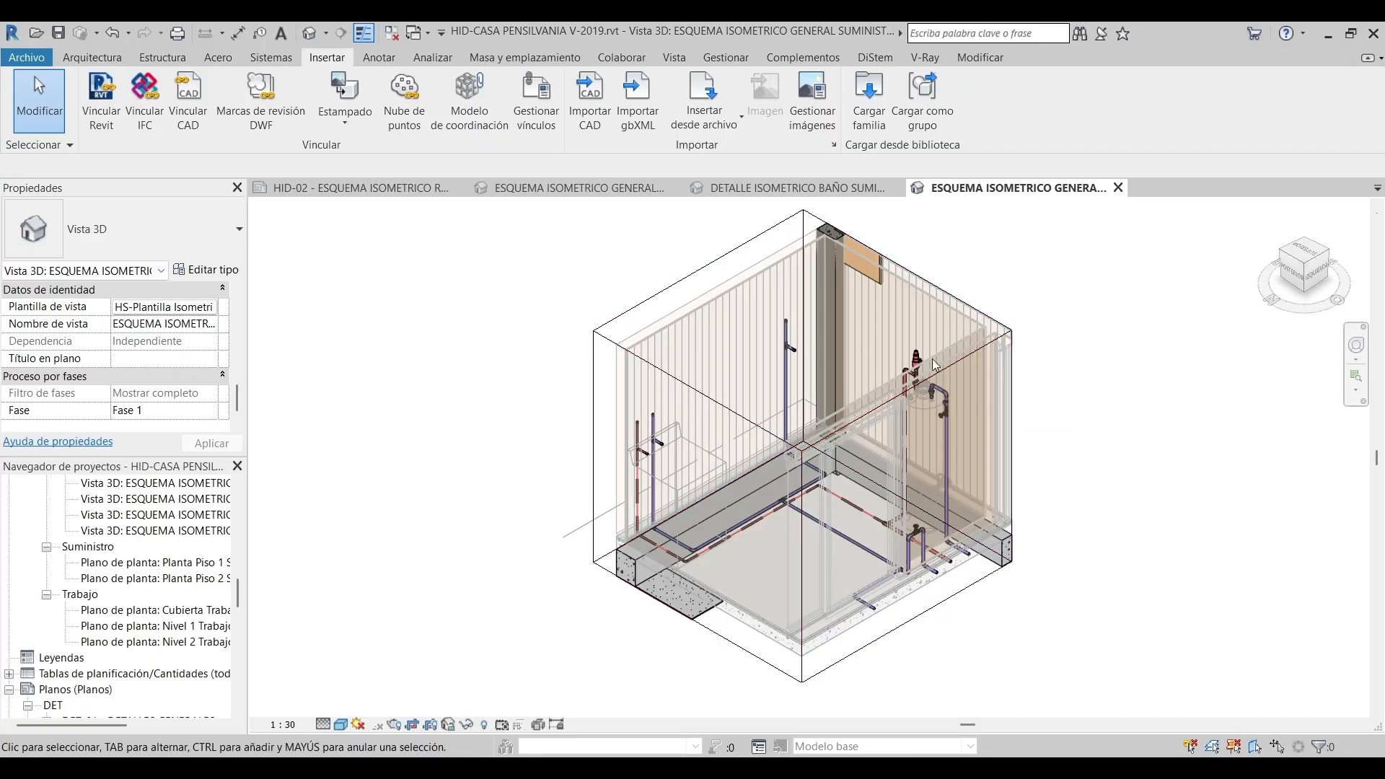
Raise the bottom face of the section box closer to the Level 1 floor slab
middle_click_drag(810, 397, 868, 404, "shift")
left_click(866, 403)
scroll(808, 574, "up", 4)
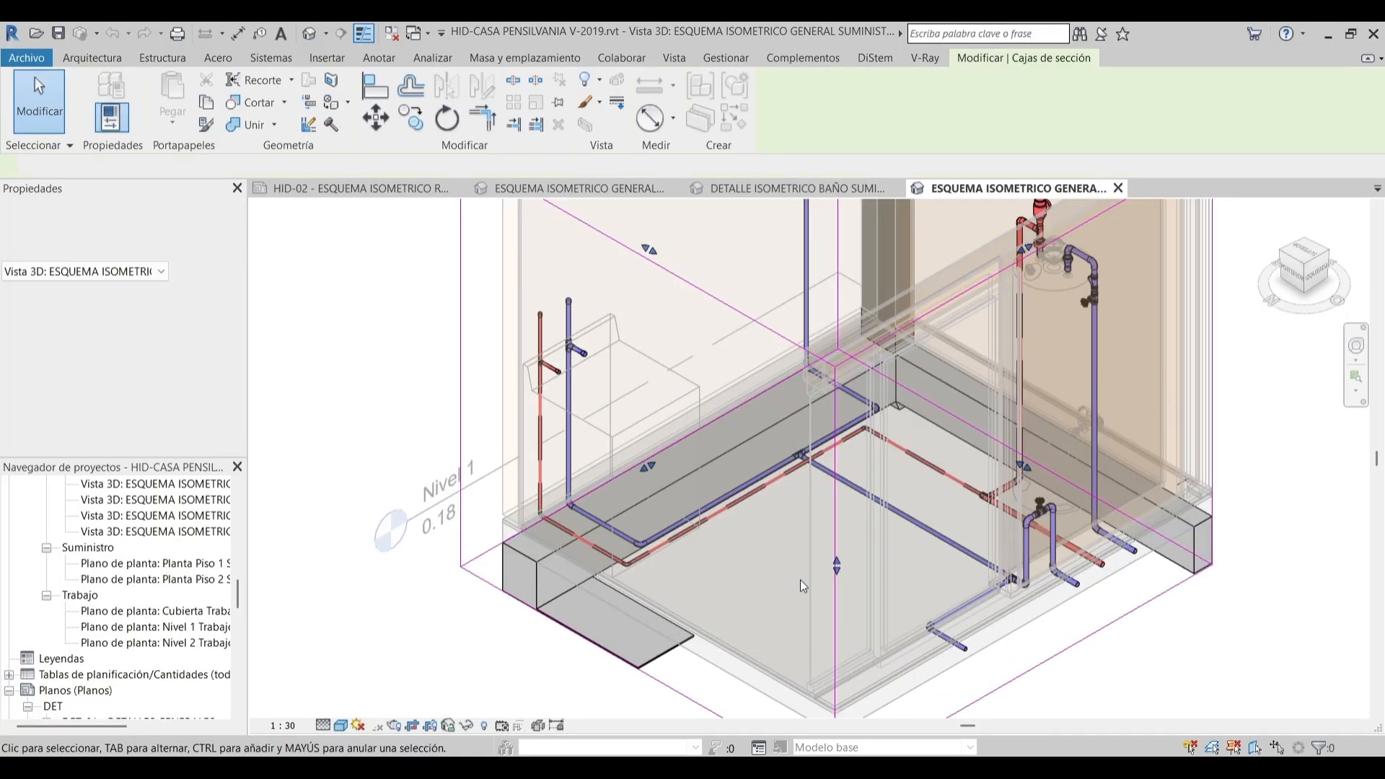
left_click_drag(836, 565, 829, 515)
scroll(813, 505, "down", 6)
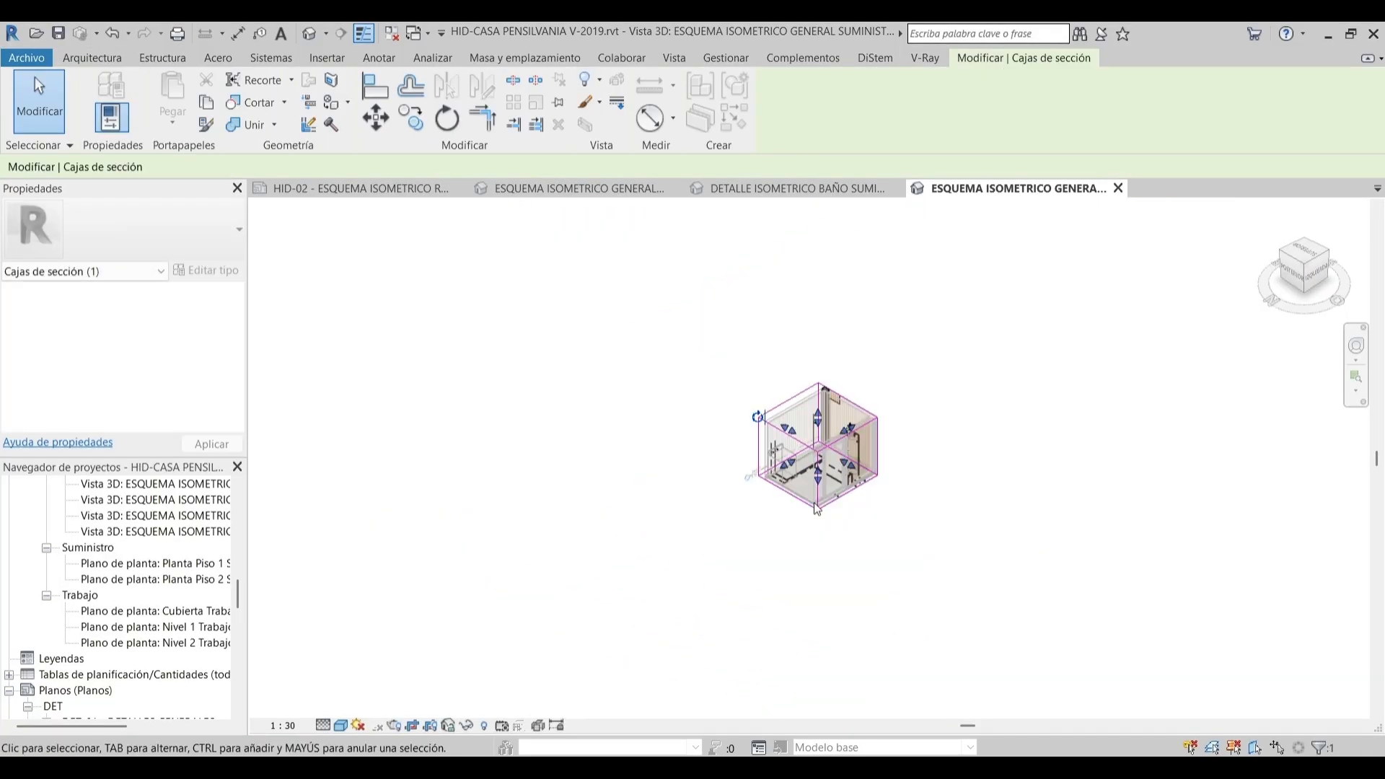
scroll(825, 409, "up", 8)
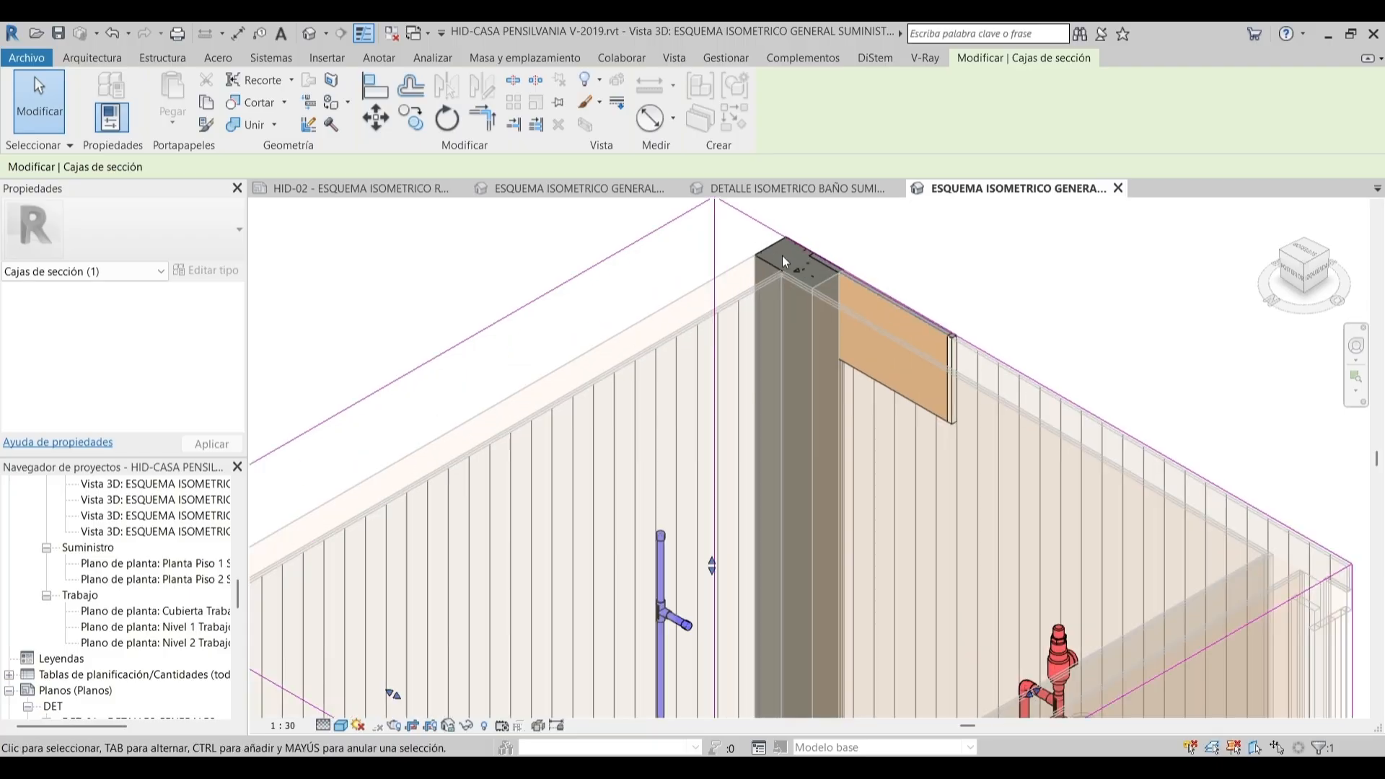
Check which linked models and categories the corner column and the adjoining wall belong to
key("Escape")
left_click(822, 252)
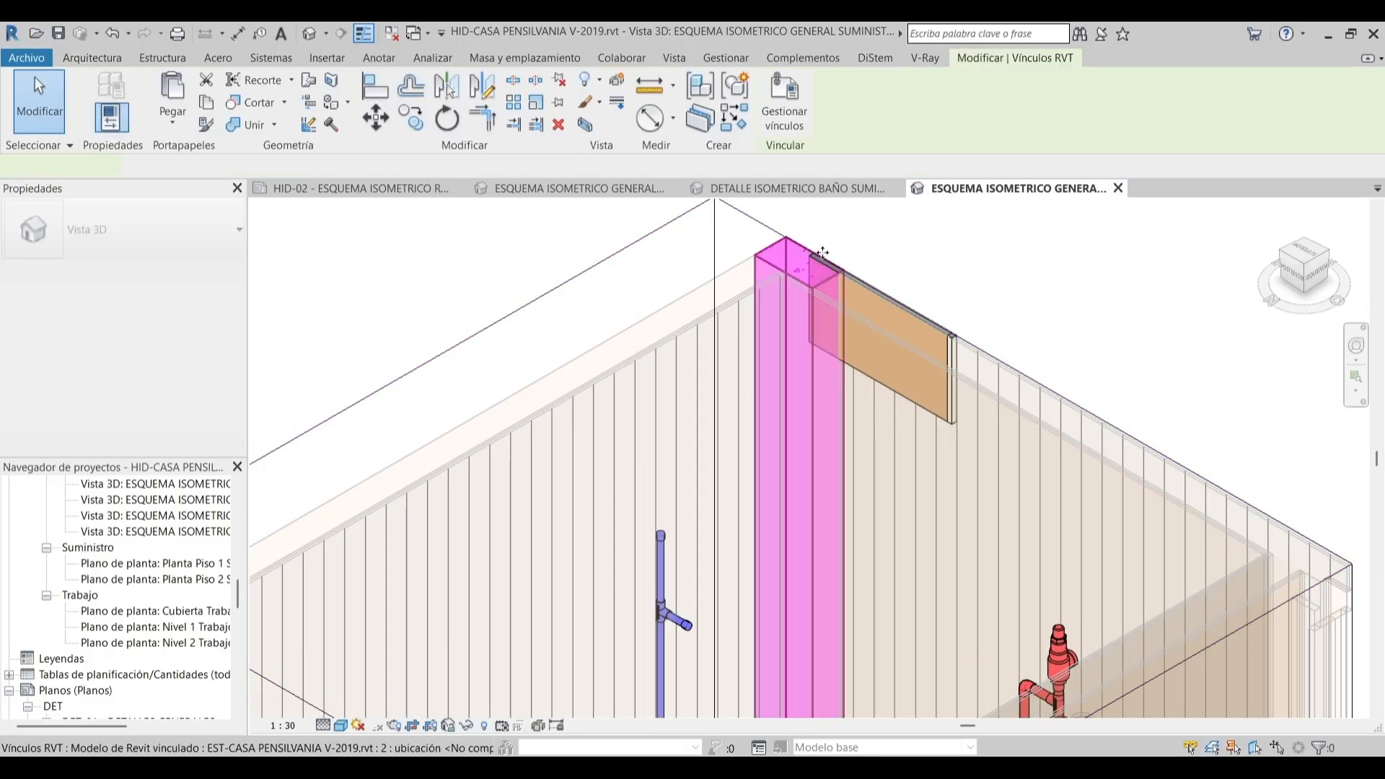
left_click(896, 303)
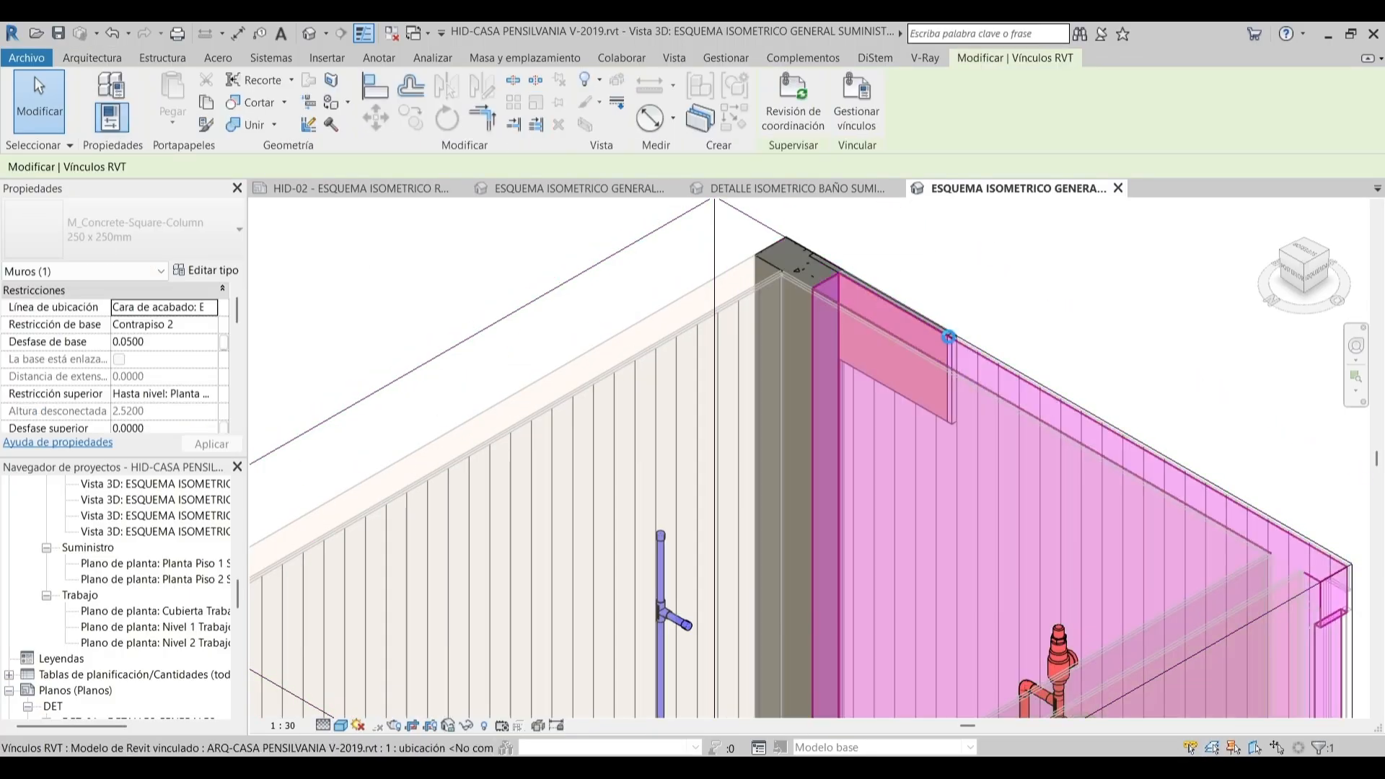
key("Escape")
scroll(948, 336, "up", 6)
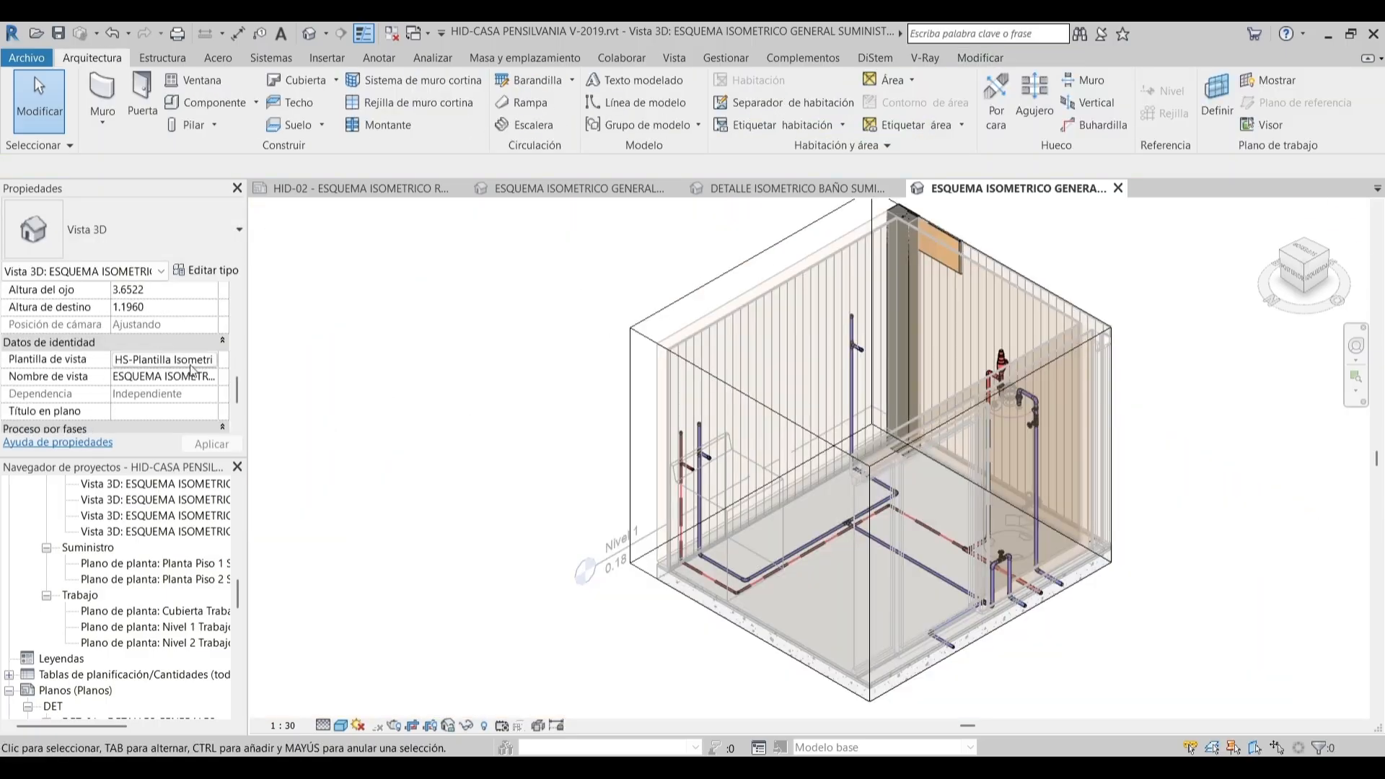
In the view's template HS-Plantilla Isometrico Detalles Suministro, set Pilares estructurales to 90% surface transparency with halftone and apply
left_click(186, 361)
left_click(578, 290)
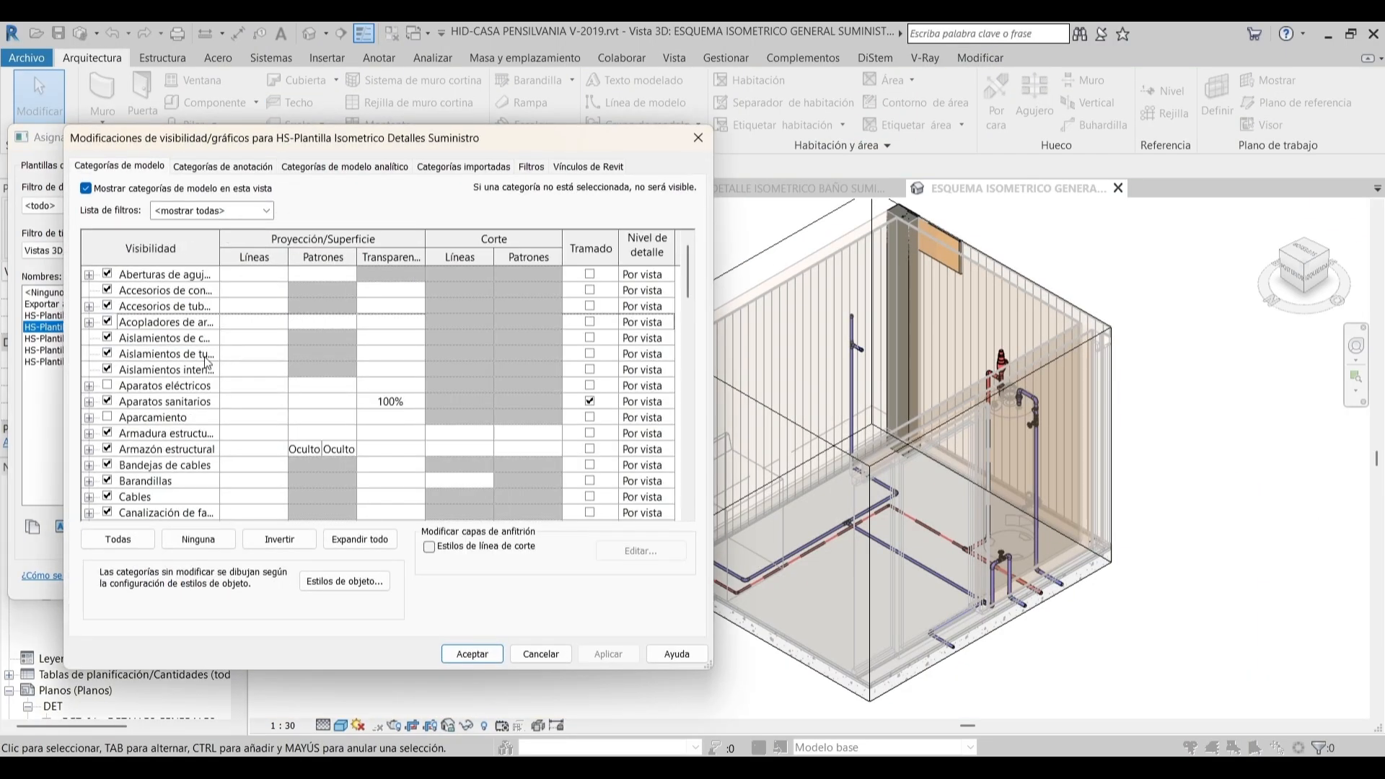
key("p")
left_click(137, 435)
double_click(141, 449)
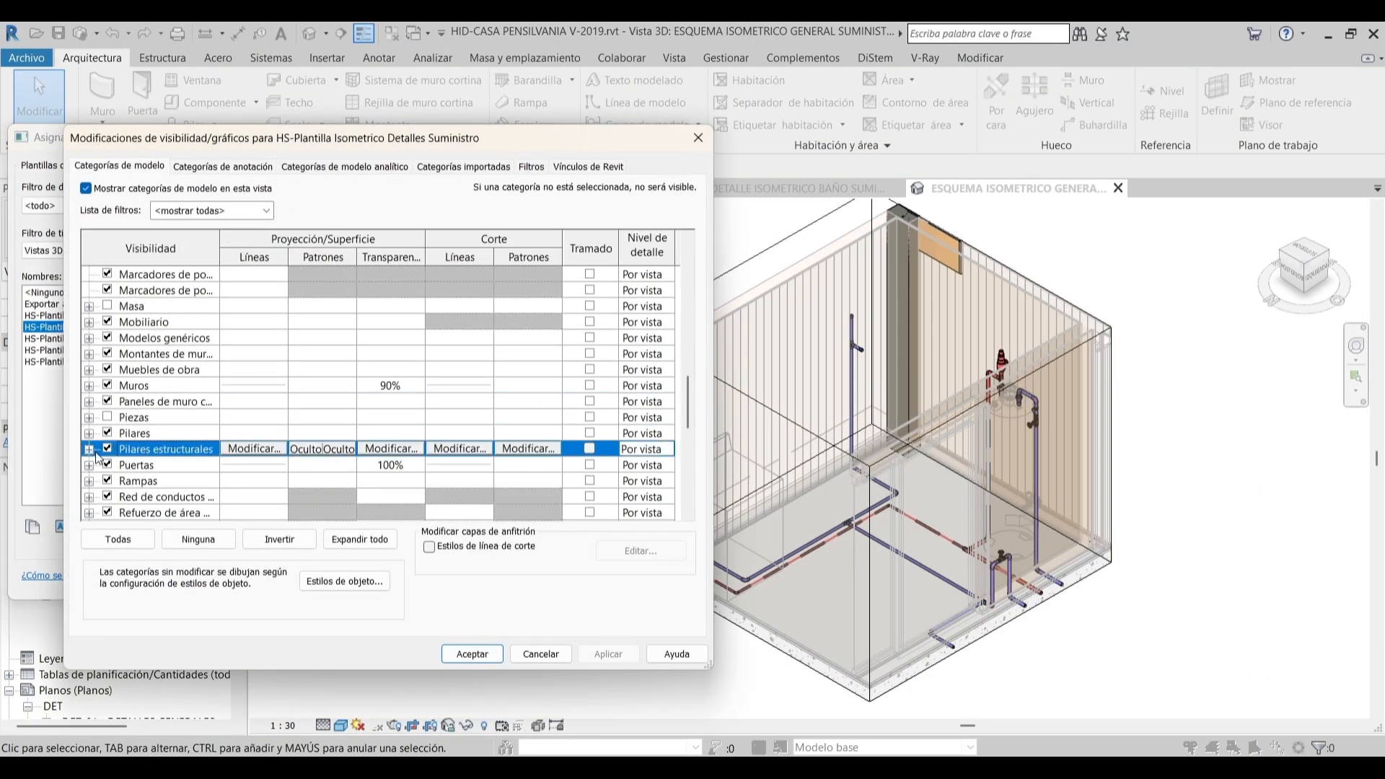
left_click(459, 430)
key("Escape")
left_click(425, 429)
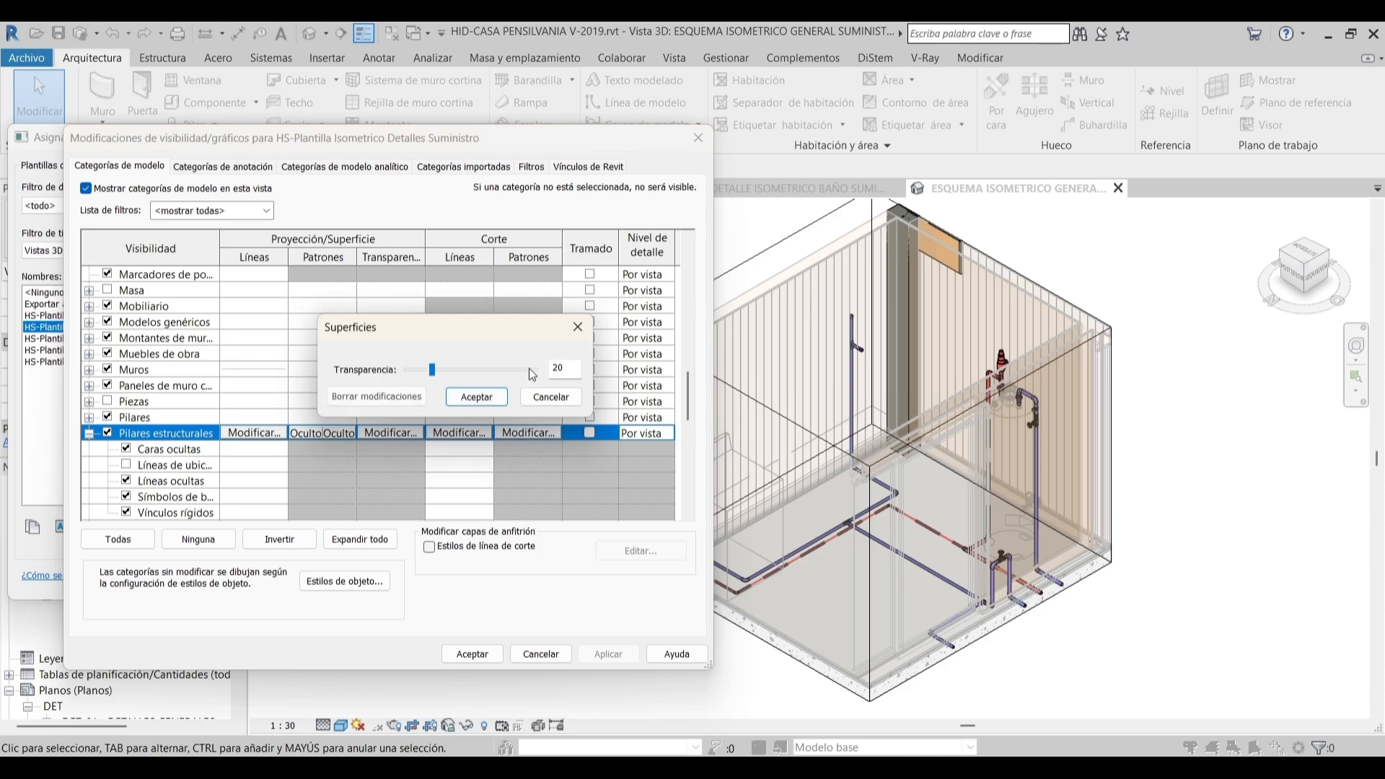
left_click(530, 368)
left_click_drag(569, 365, 543, 364)
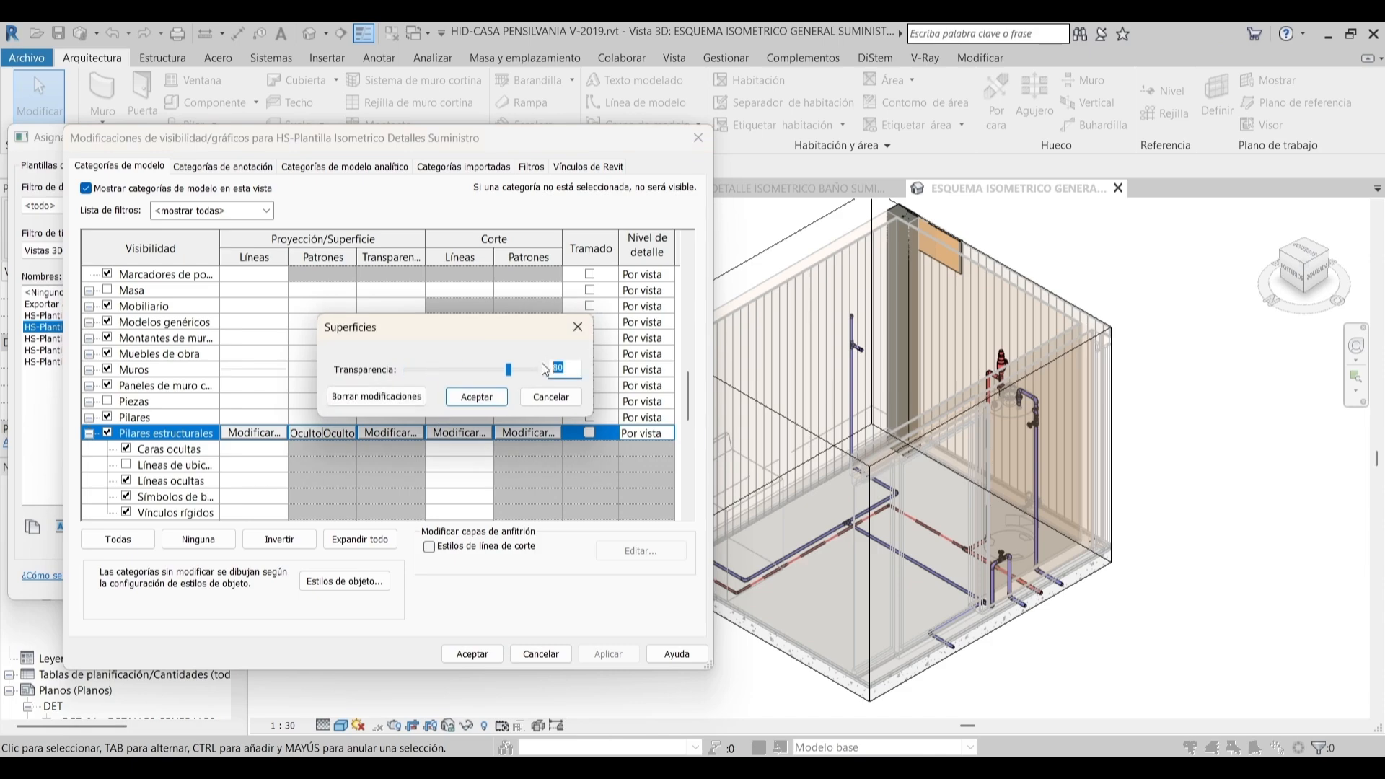
left_click(507, 396)
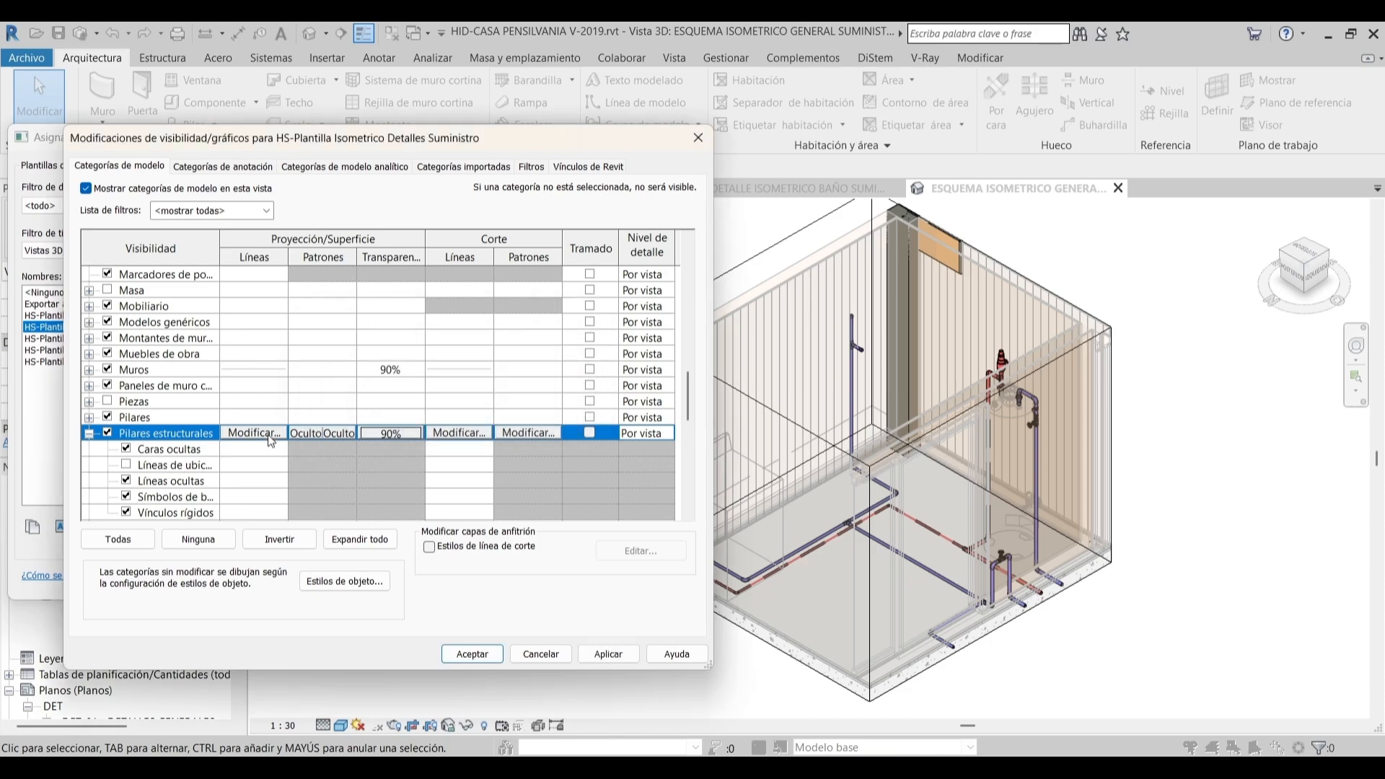
scroll(575, 417, "down", 1)
left_click(608, 653)
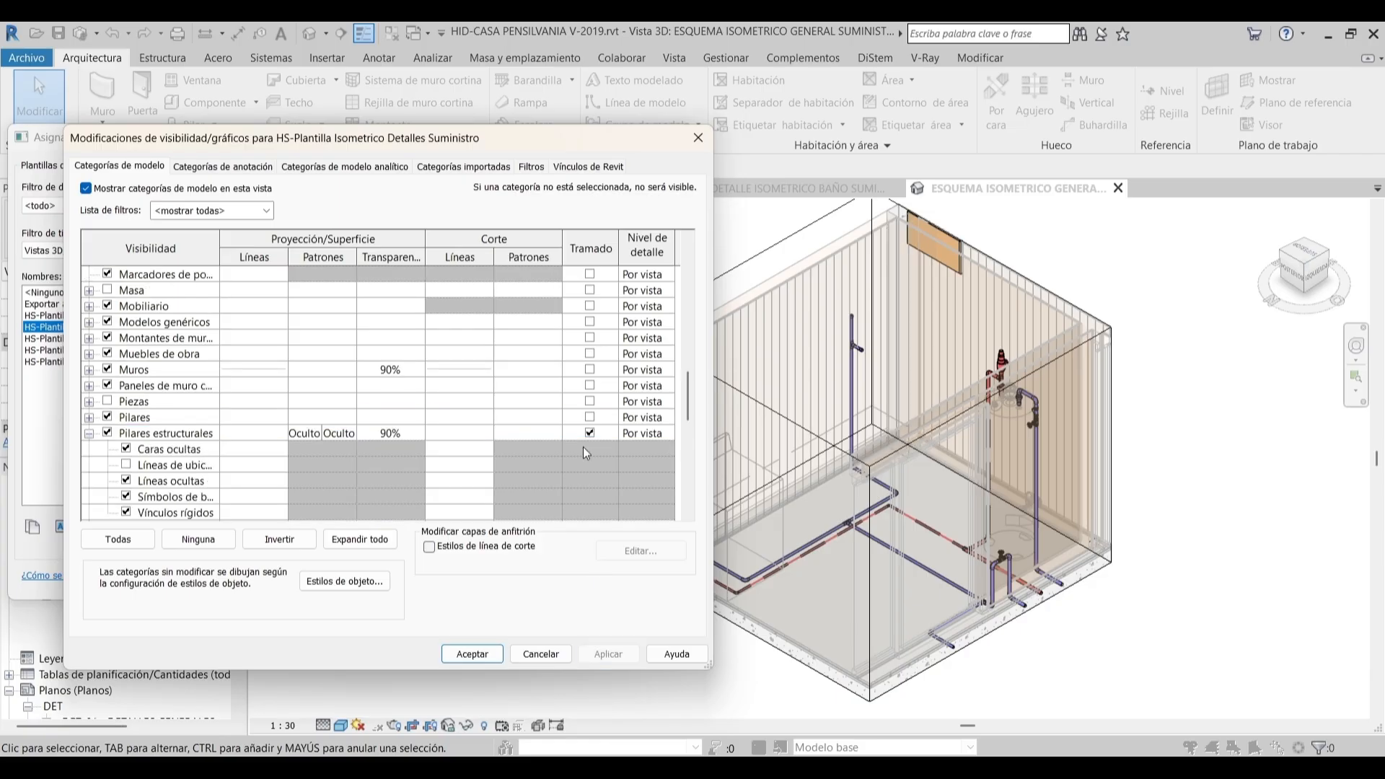
Set the Mobiliario category to 100% surface transparency with halftone, then accept the view template changes
left_click(202, 369)
scroll(151, 436, "up", 1)
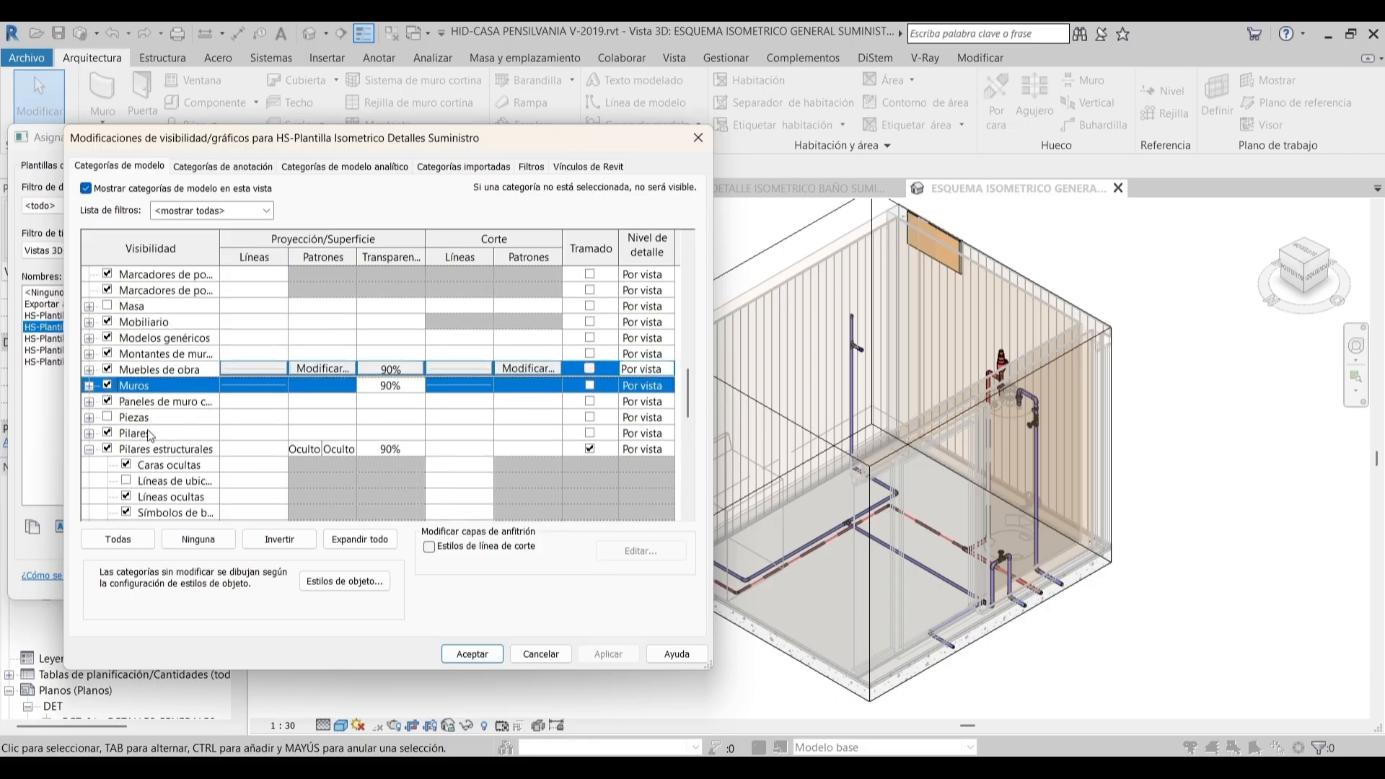
scroll(174, 425, "up", 4)
left_click(180, 387)
left_click(384, 387)
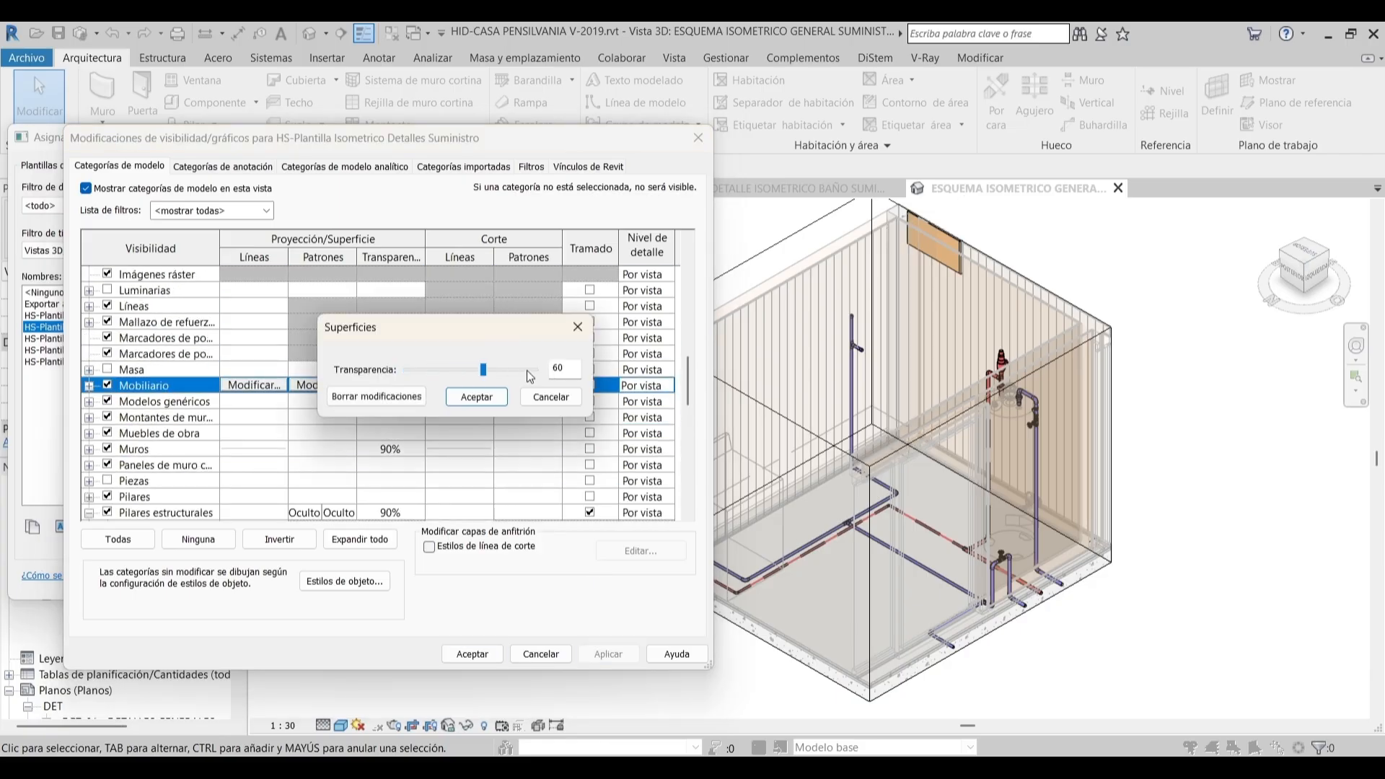
left_click(476, 398)
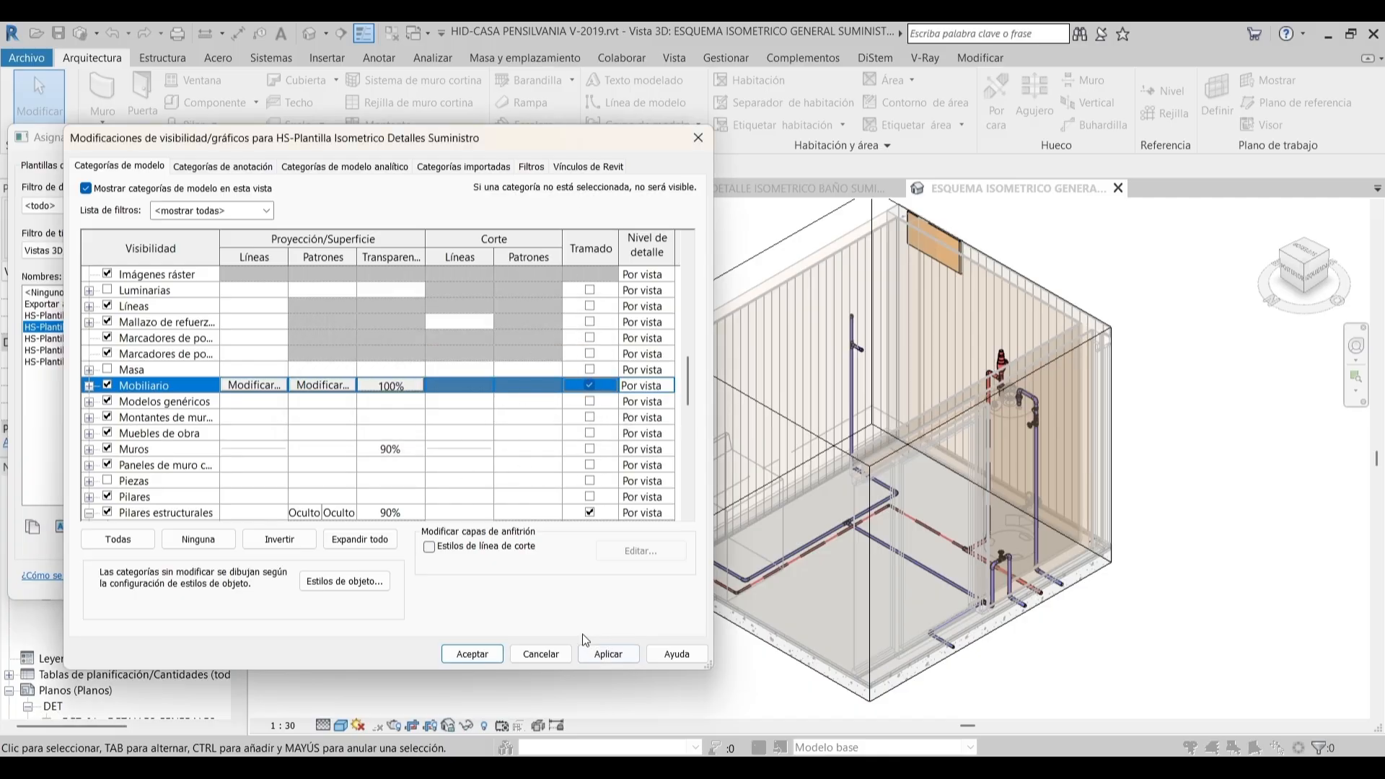
left_click(608, 653)
scroll(557, 462, "up", 1)
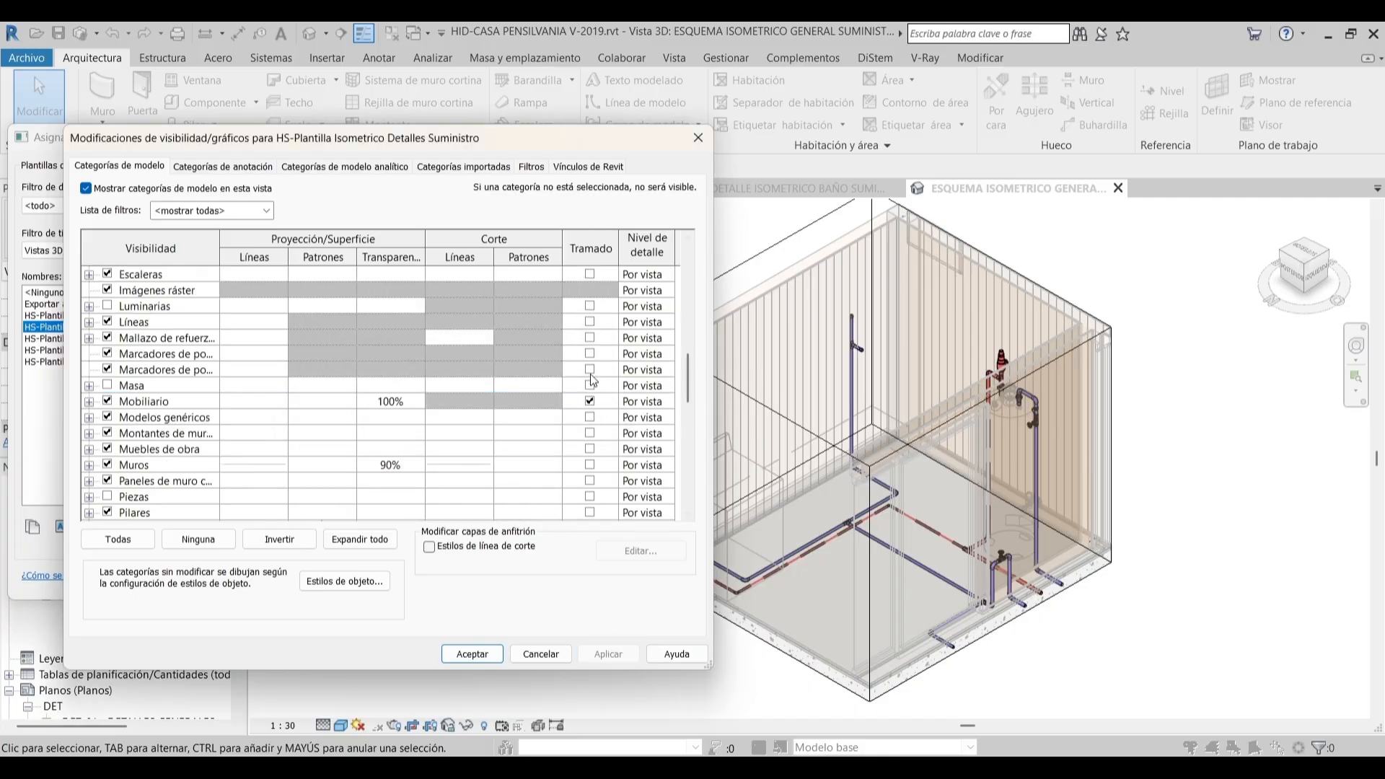
left_click(473, 654)
left_click(465, 580)
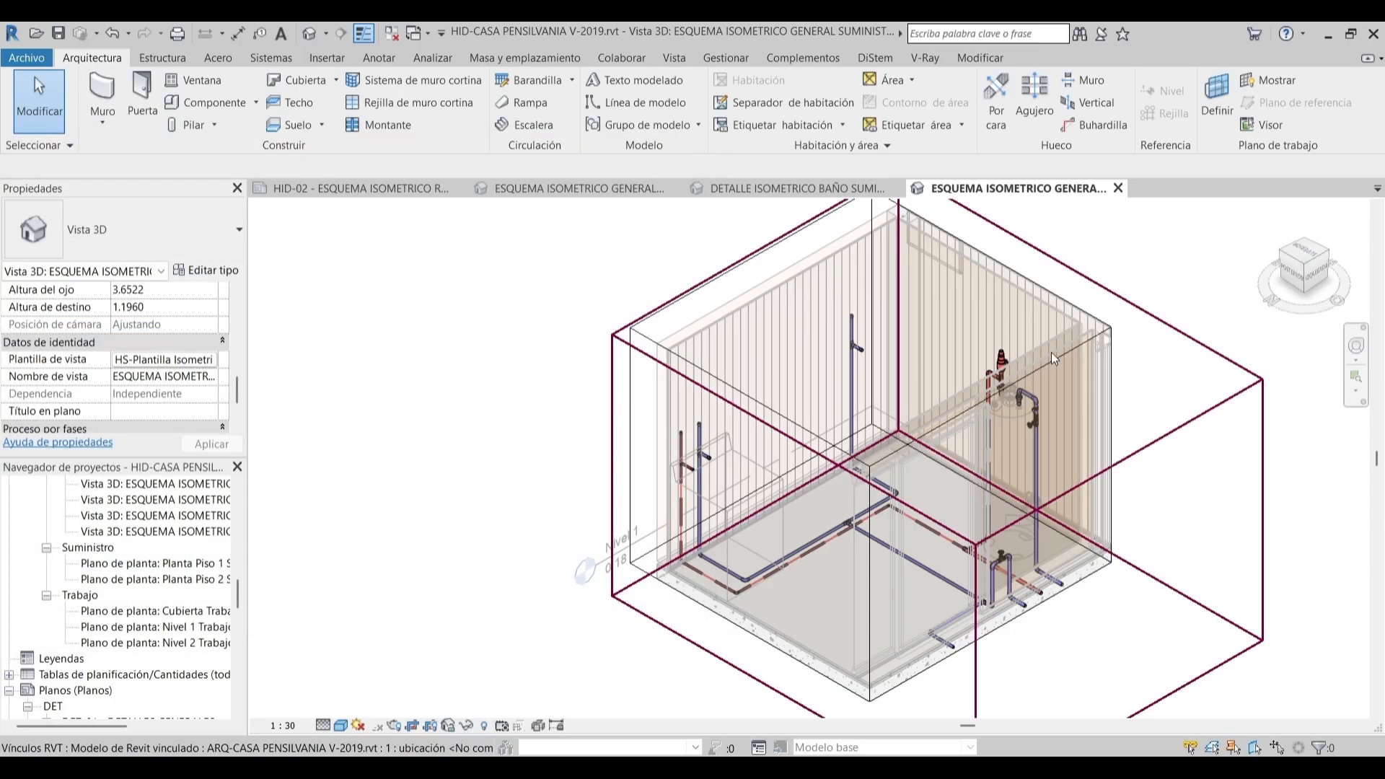
Hide two of the linked wall layers in front of the water heater in this view
scroll(1024, 366, "up", 3)
scroll(998, 349, "down", 3)
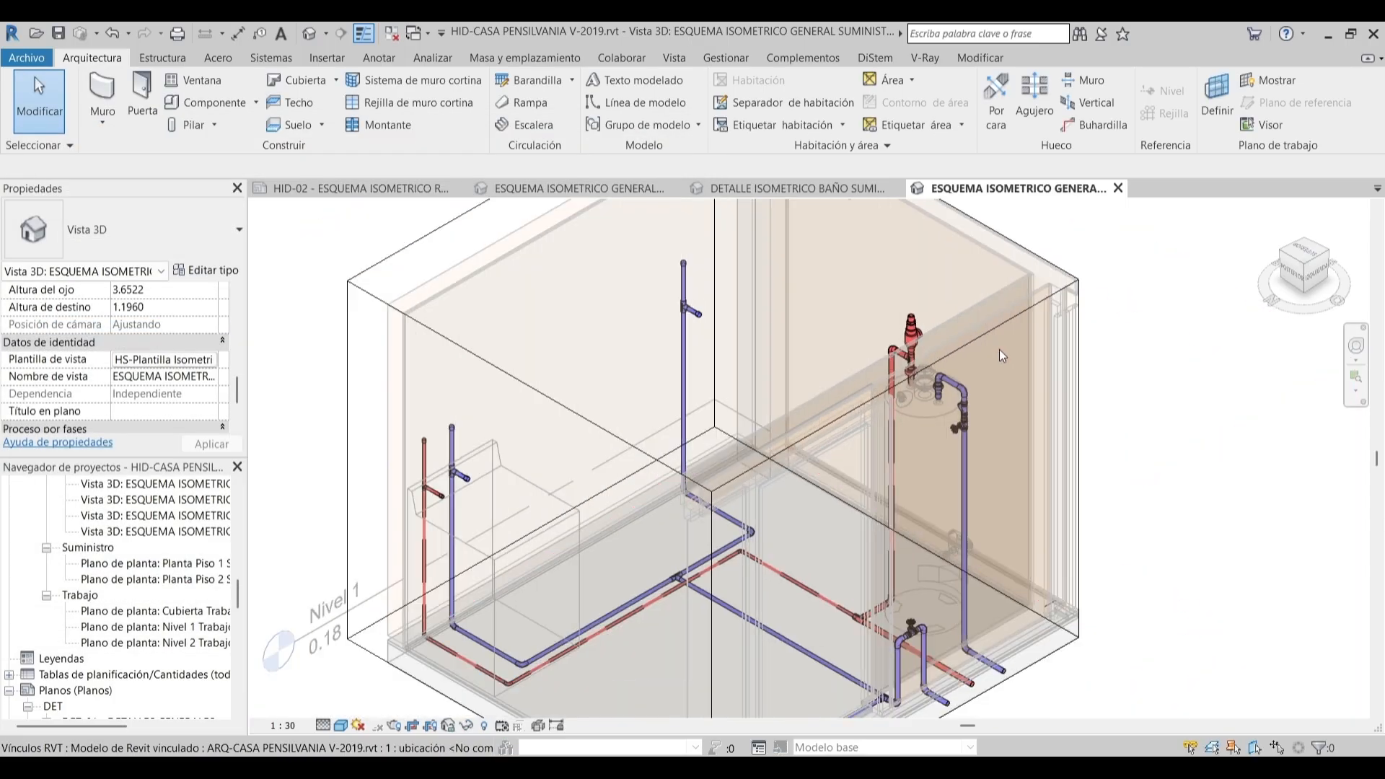
scroll(988, 327, "up", 3)
scroll(998, 377, "up", 4)
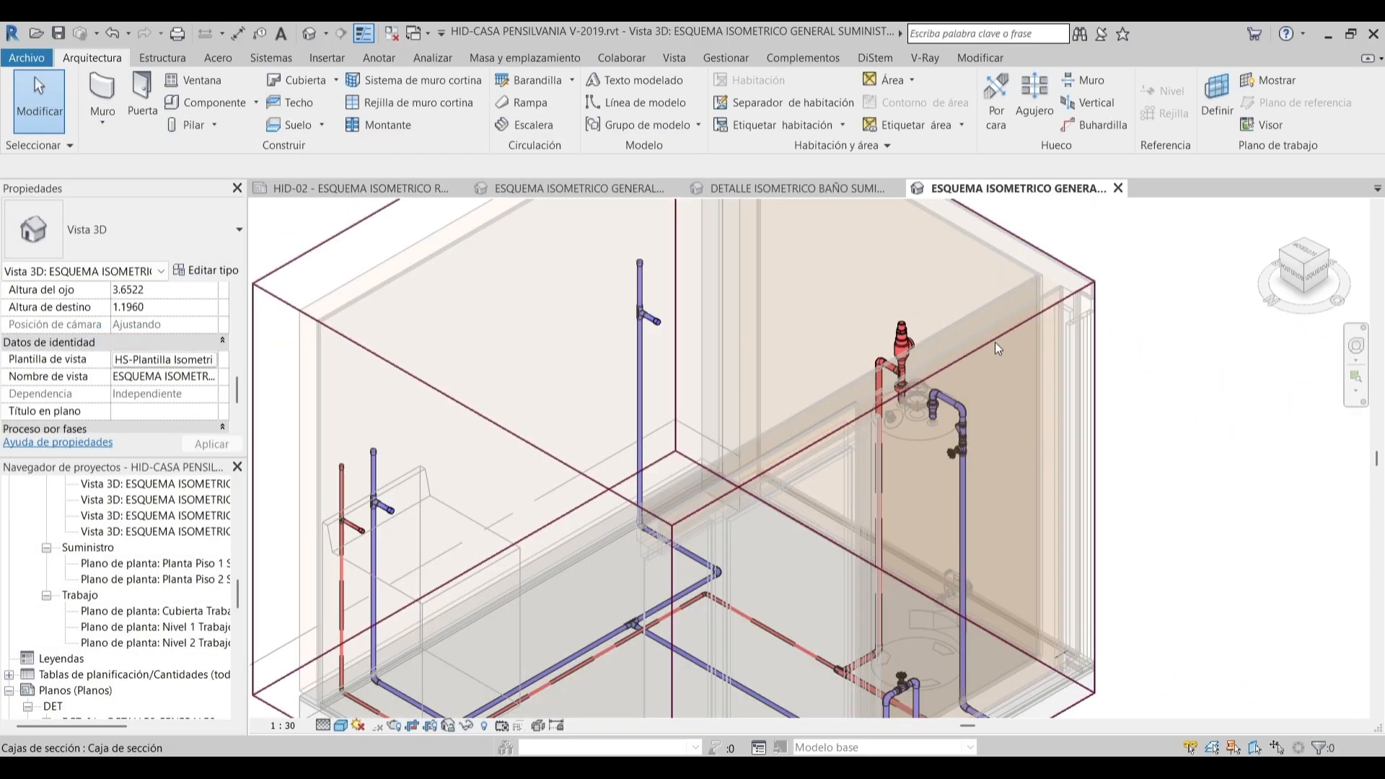
left_click(996, 319)
left_click(978, 315, "ctrl")
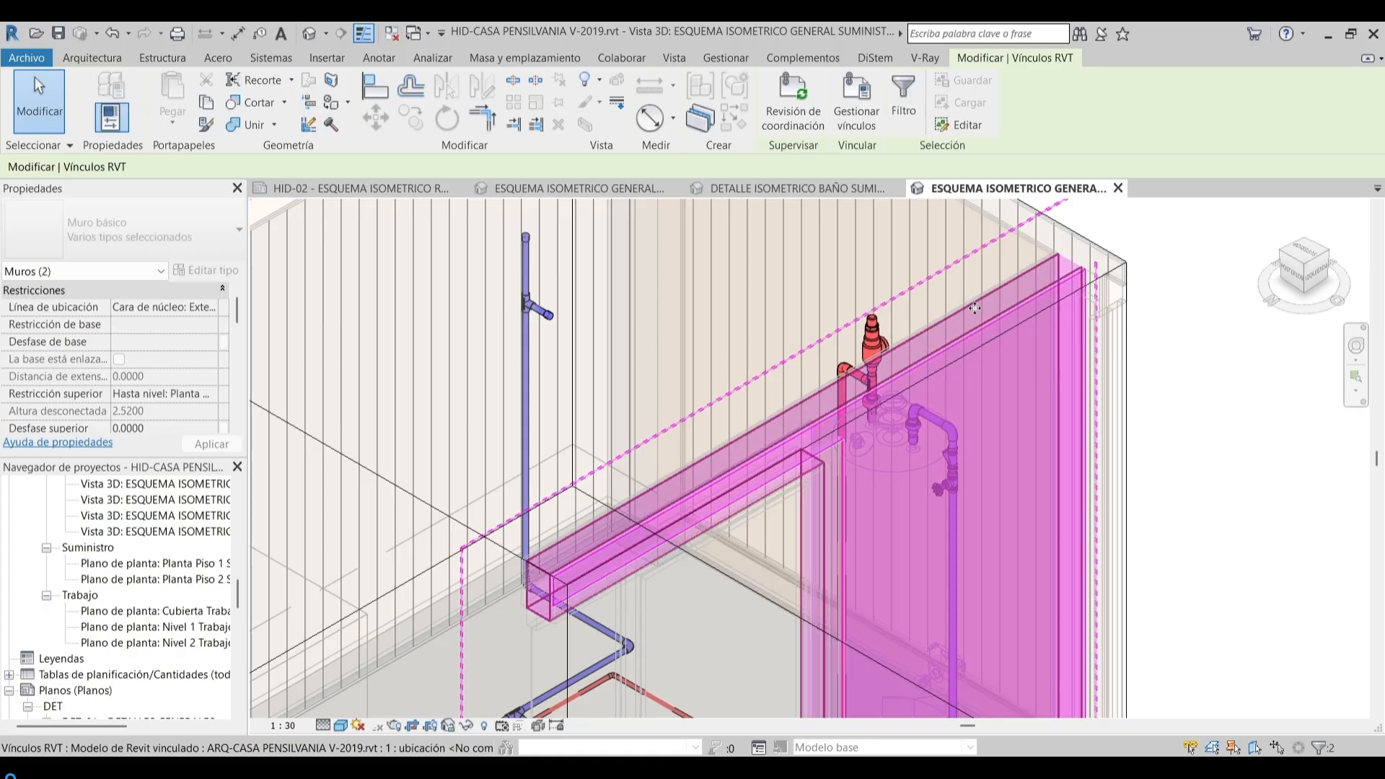
scroll(967, 310, "up", 5)
right_click(976, 327)
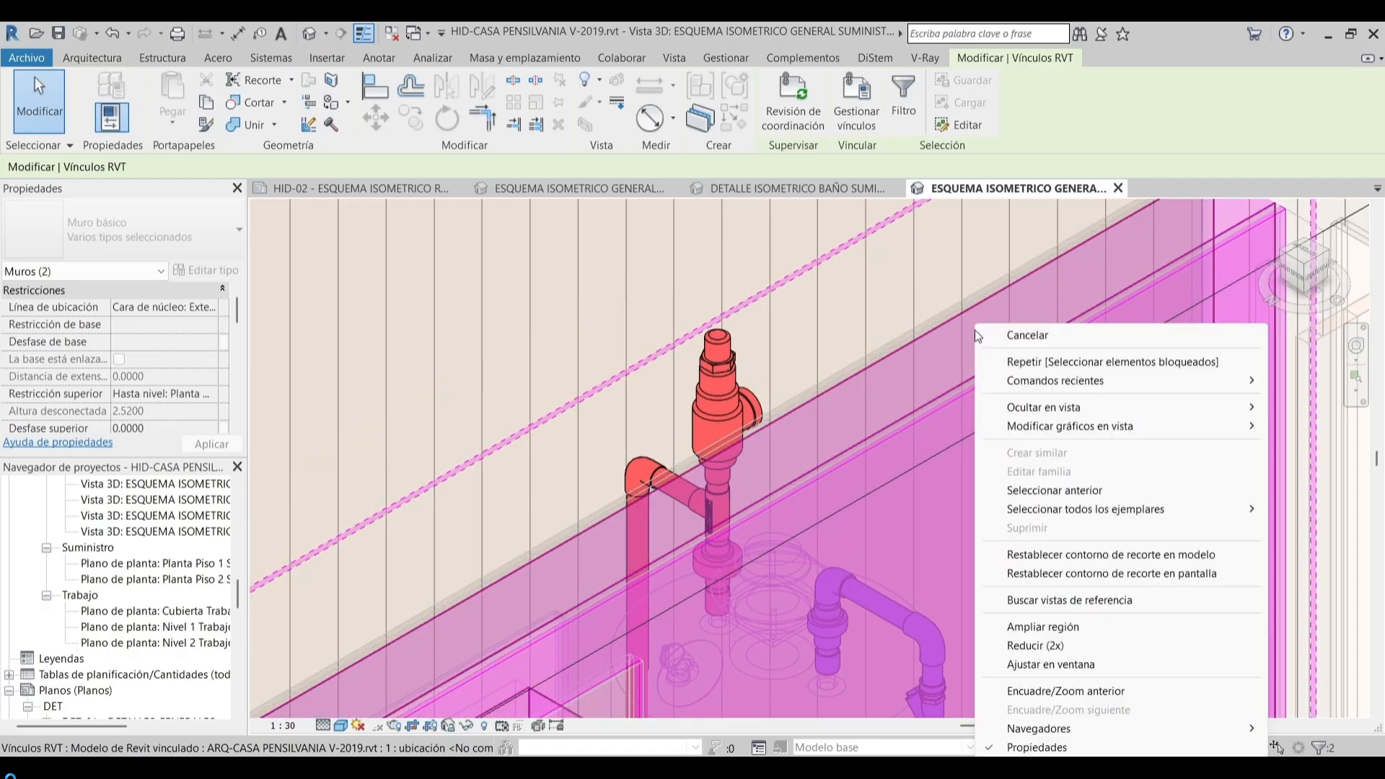
left_click(938, 409)
Hide the remaining wall layers in front of the water heater, including the Pallete mortero layer
left_click(951, 330)
scroll(951, 331, "down", 3)
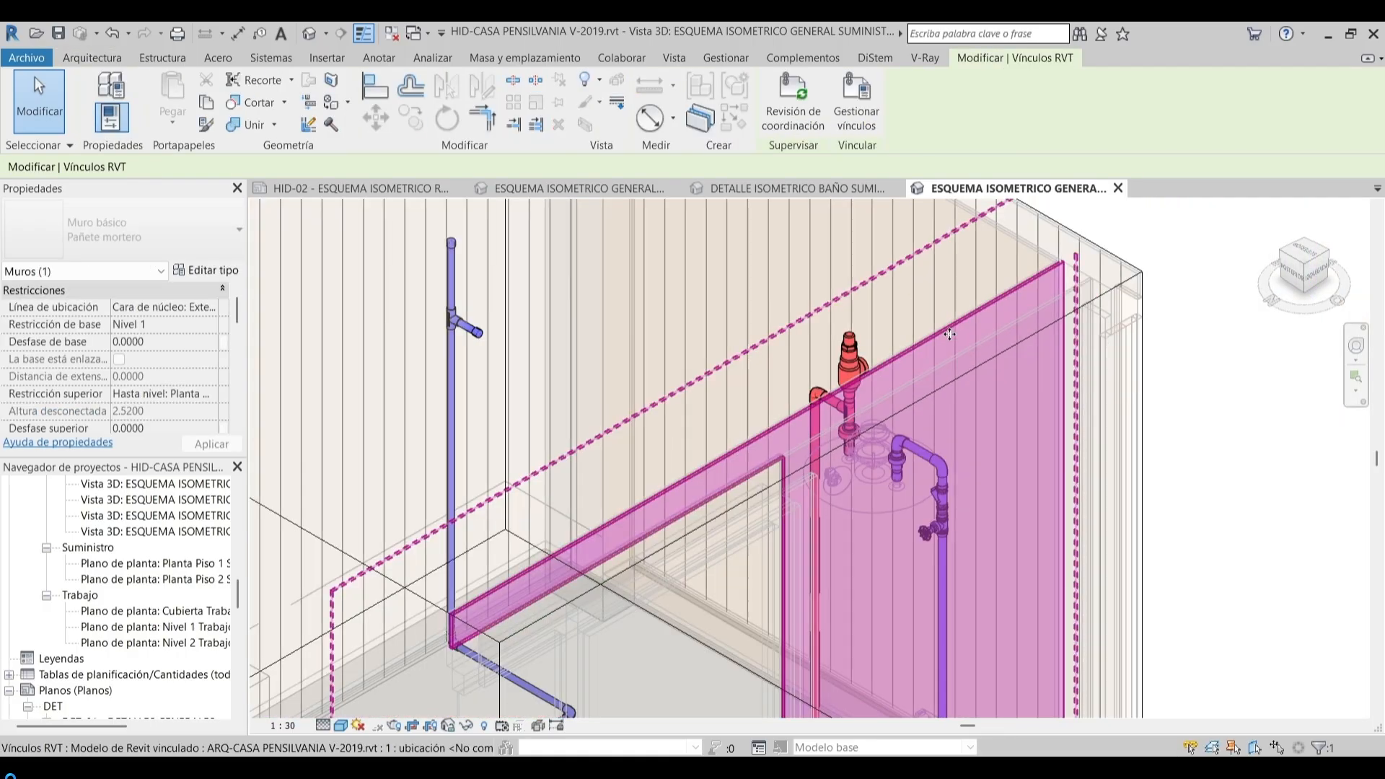
right_click(951, 332)
left_click(1258, 409)
left_click(990, 348)
left_click(943, 332, "ctrl")
right_click(943, 332)
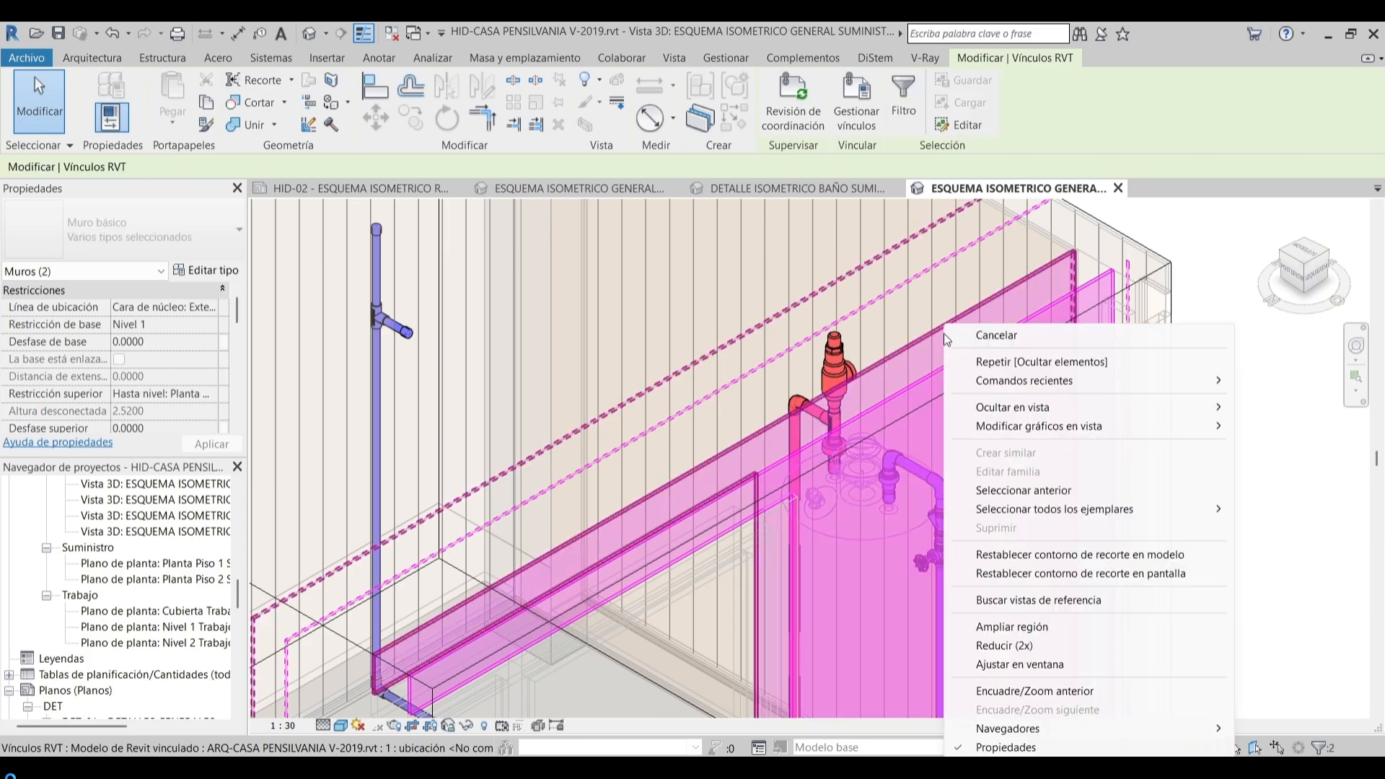
left_click(1258, 409)
scroll(923, 473, "down", 3)
scroll(721, 386, "up", 3)
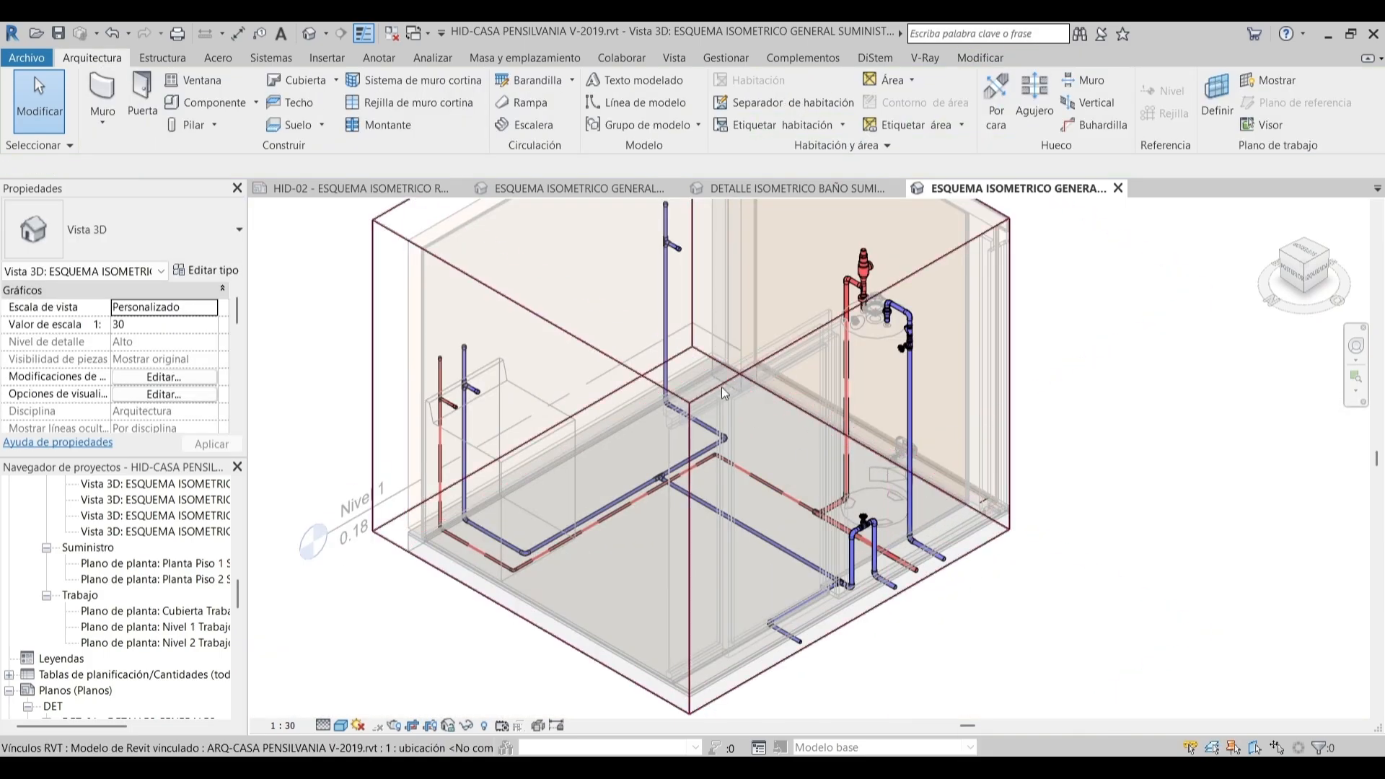
Hide the linked 1800 x 2000 mm two-leaf sliding door at the front of the room
left_click(799, 371)
right_click(900, 268)
mouse_move(937, 407)
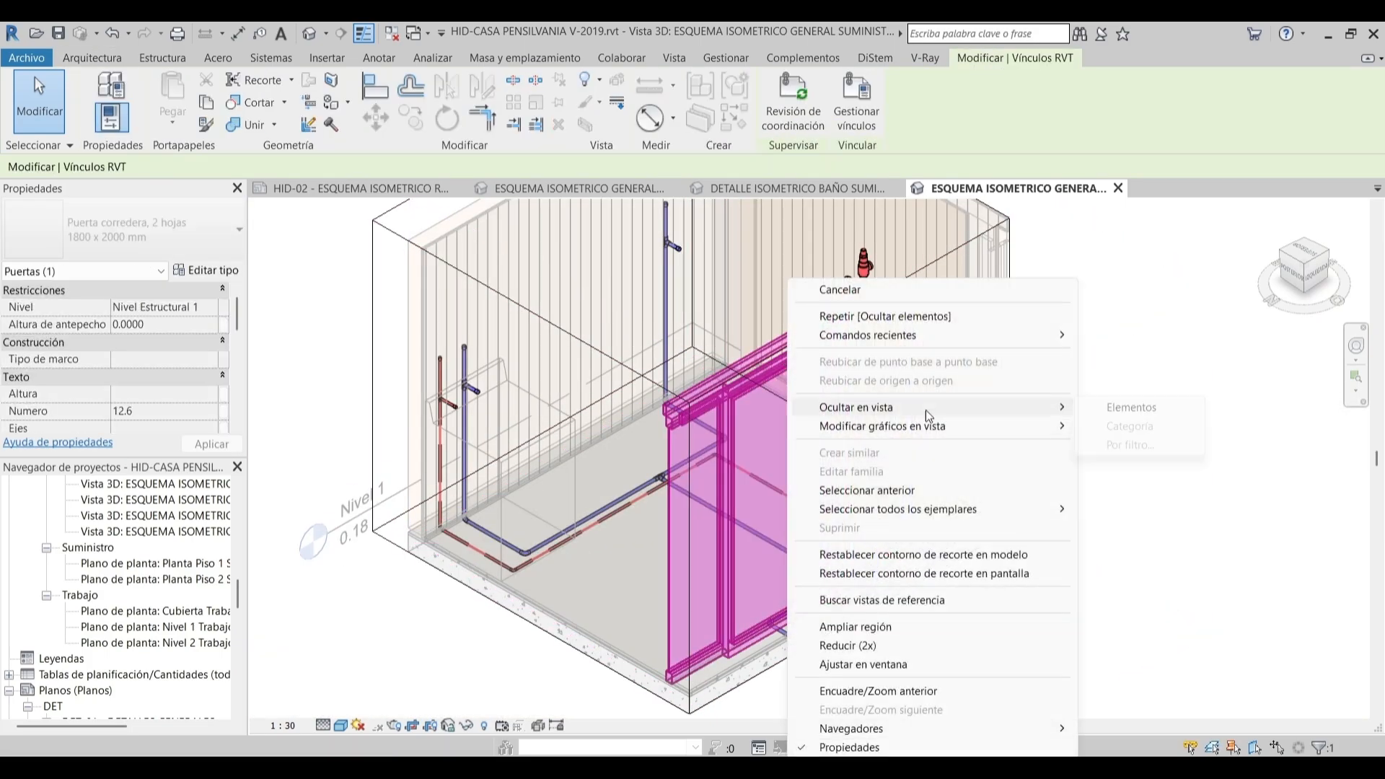
left_click(1115, 408)
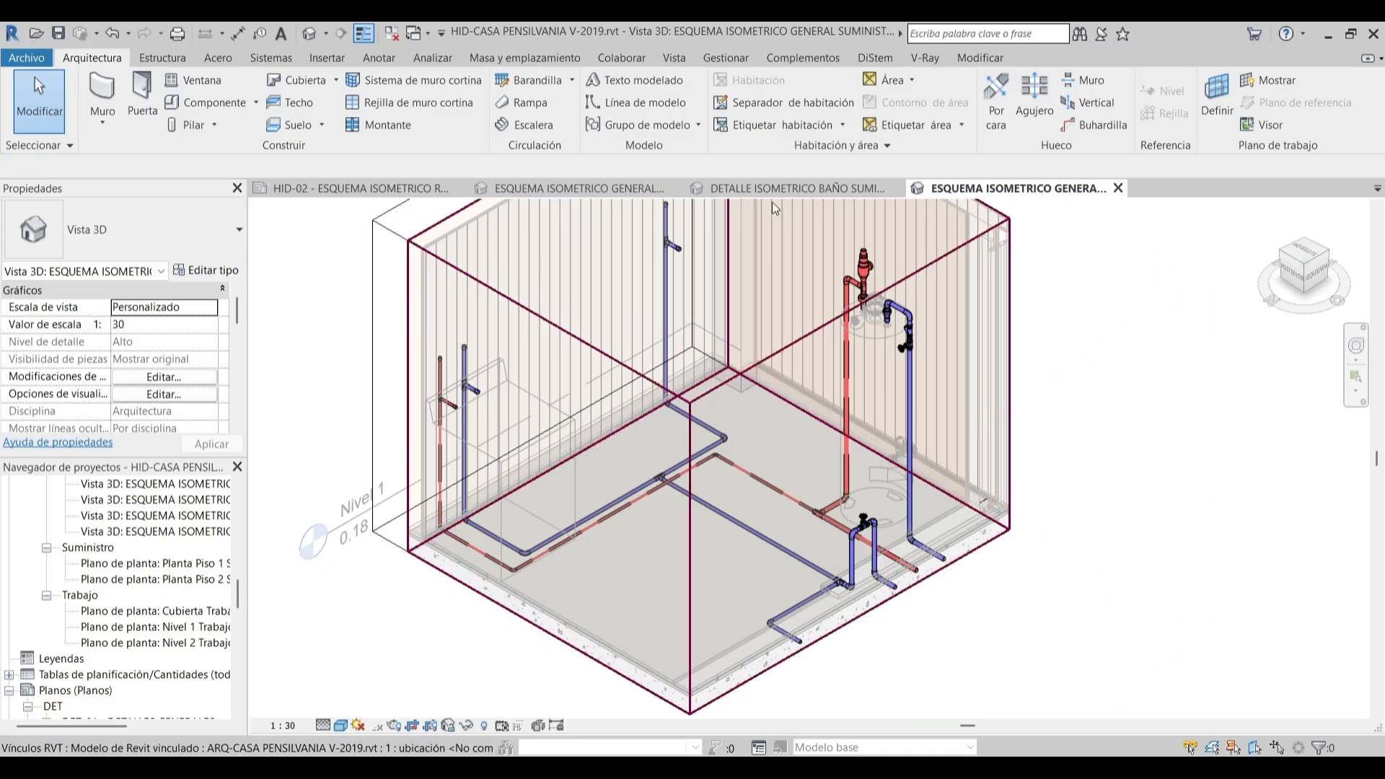
Hide the section box in the isometric view
scroll(898, 279, "down", 2)
middle_click_drag(898, 279, 918, 324)
scroll(891, 315, "up", 2)
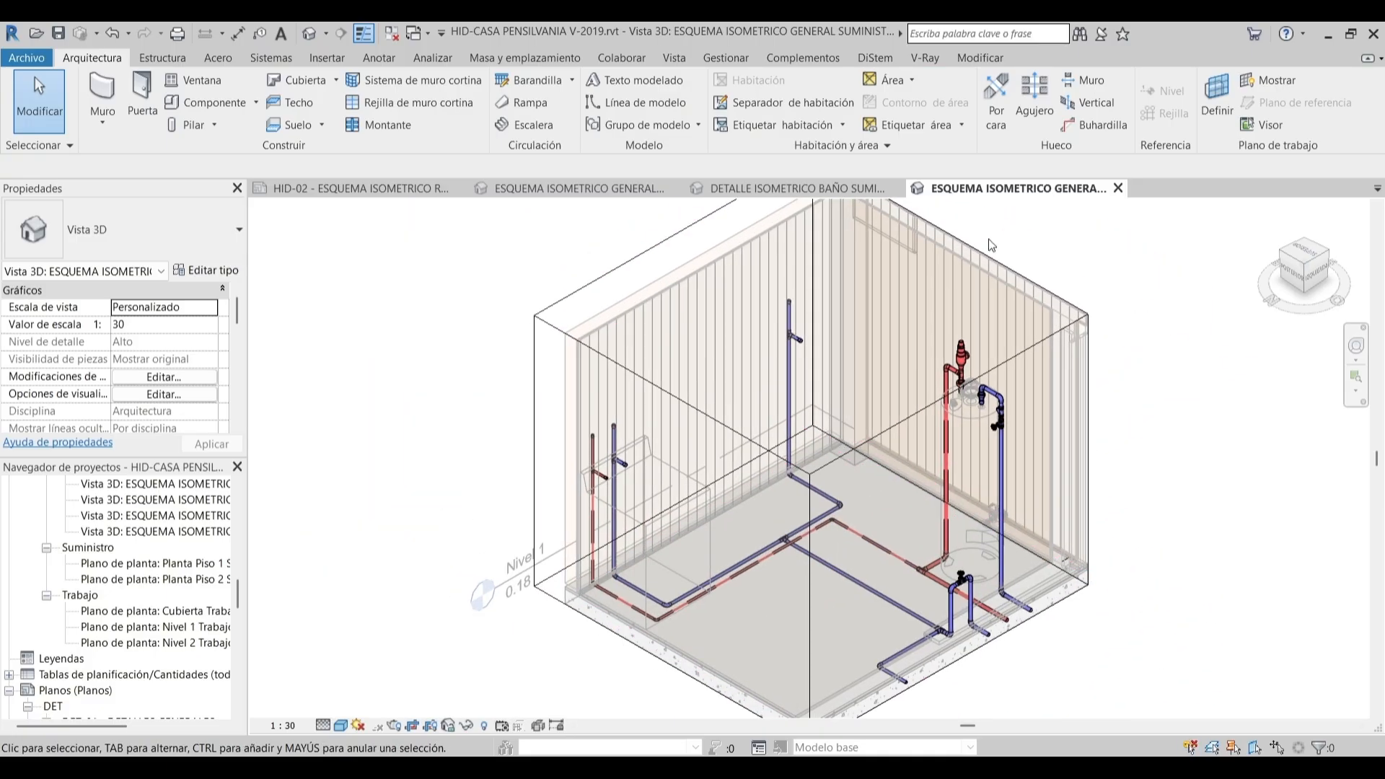
left_click(982, 247)
right_click(981, 248)
left_click(908, 349)
Show the view's crop region and shrink all its sides to fit closely around the isometric model
scroll(814, 433, "down", 5)
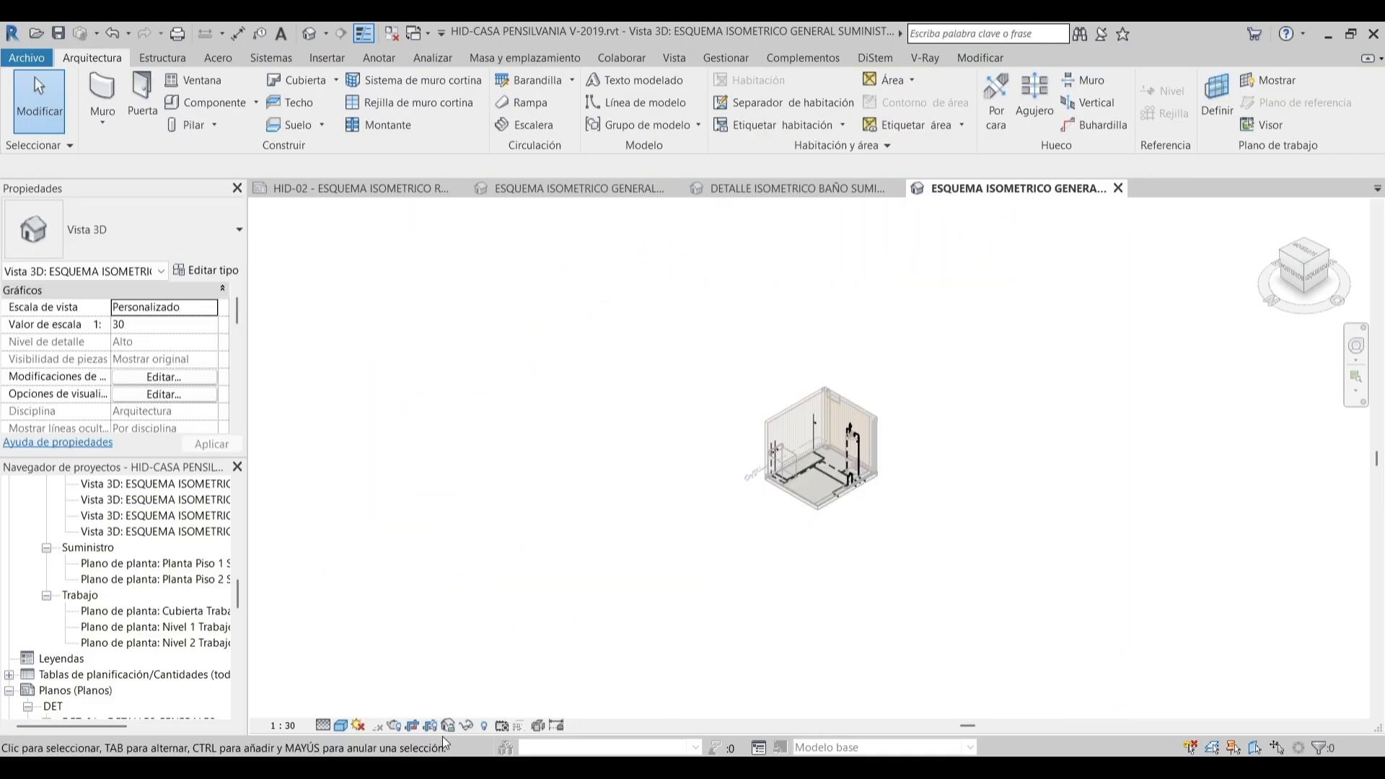
left_click(514, 472)
left_click_drag(514, 459, 751, 460)
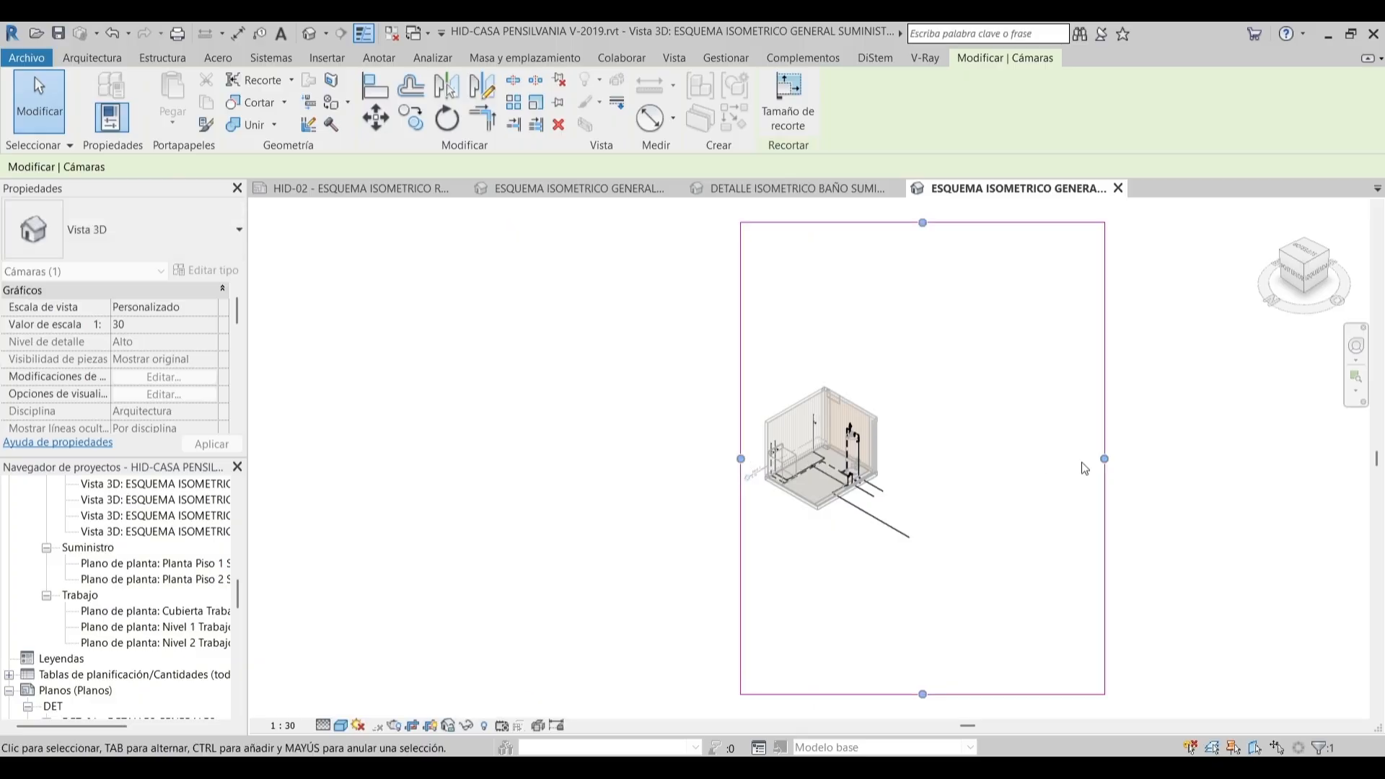
left_click_drag(1103, 460, 894, 458)
scroll(819, 259, "up", 5)
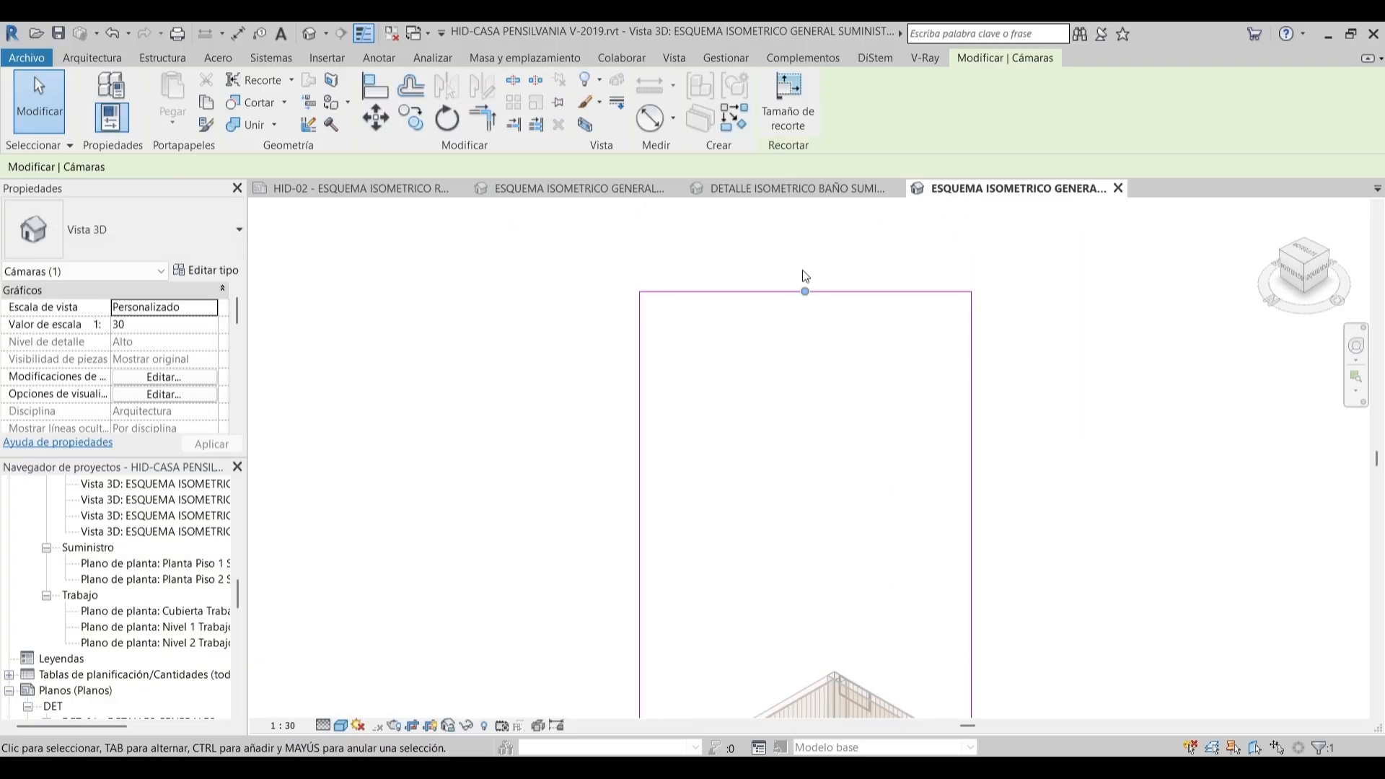
left_click_drag(844, 638, 847, 665)
scroll(851, 632, "down", 3)
middle_click_drag(851, 631, 866, 253)
left_click_drag(839, 680, 864, 441)
left_click(967, 364)
middle_click(966, 362)
middle_click(966, 362)
Save the 3D view's orientation, lock the view with the new orientation, and hide the crop region
left_click(449, 725)
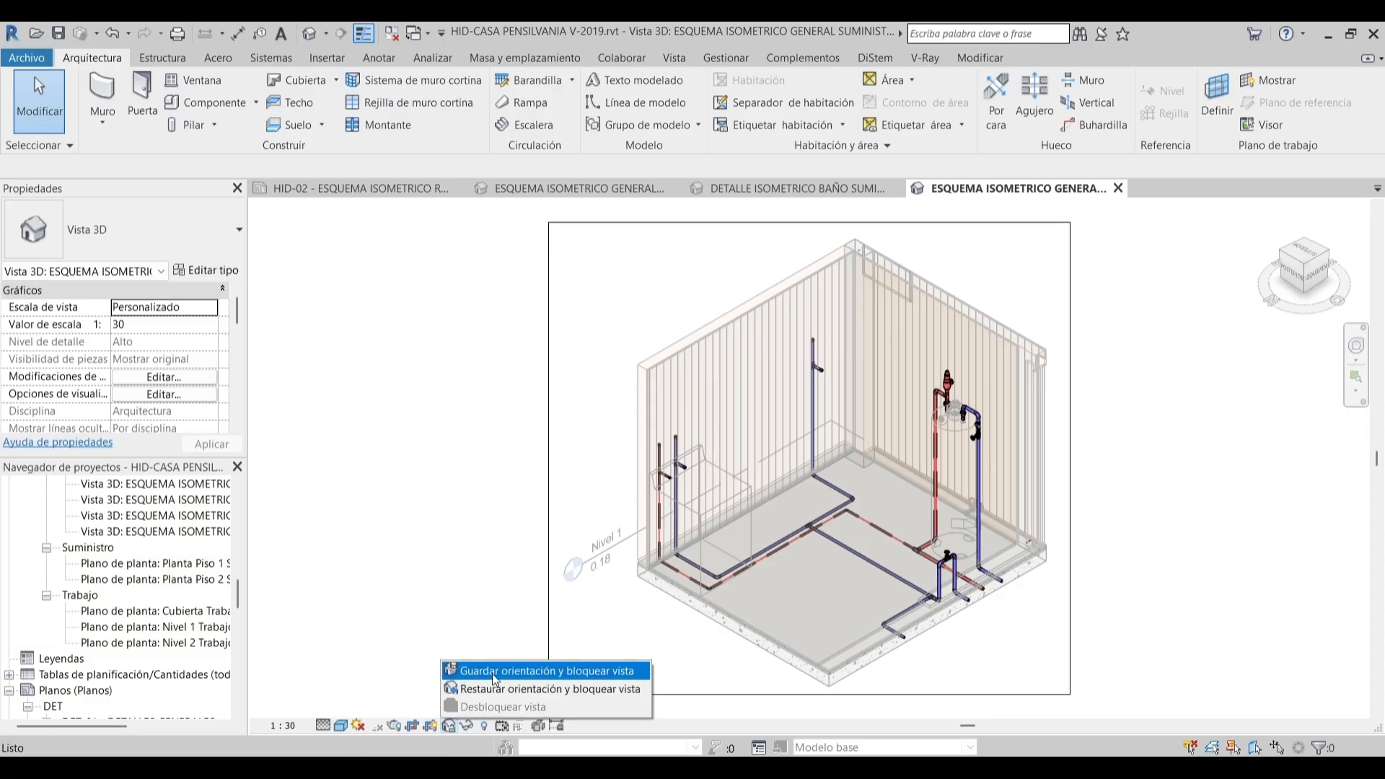
left_click(495, 671)
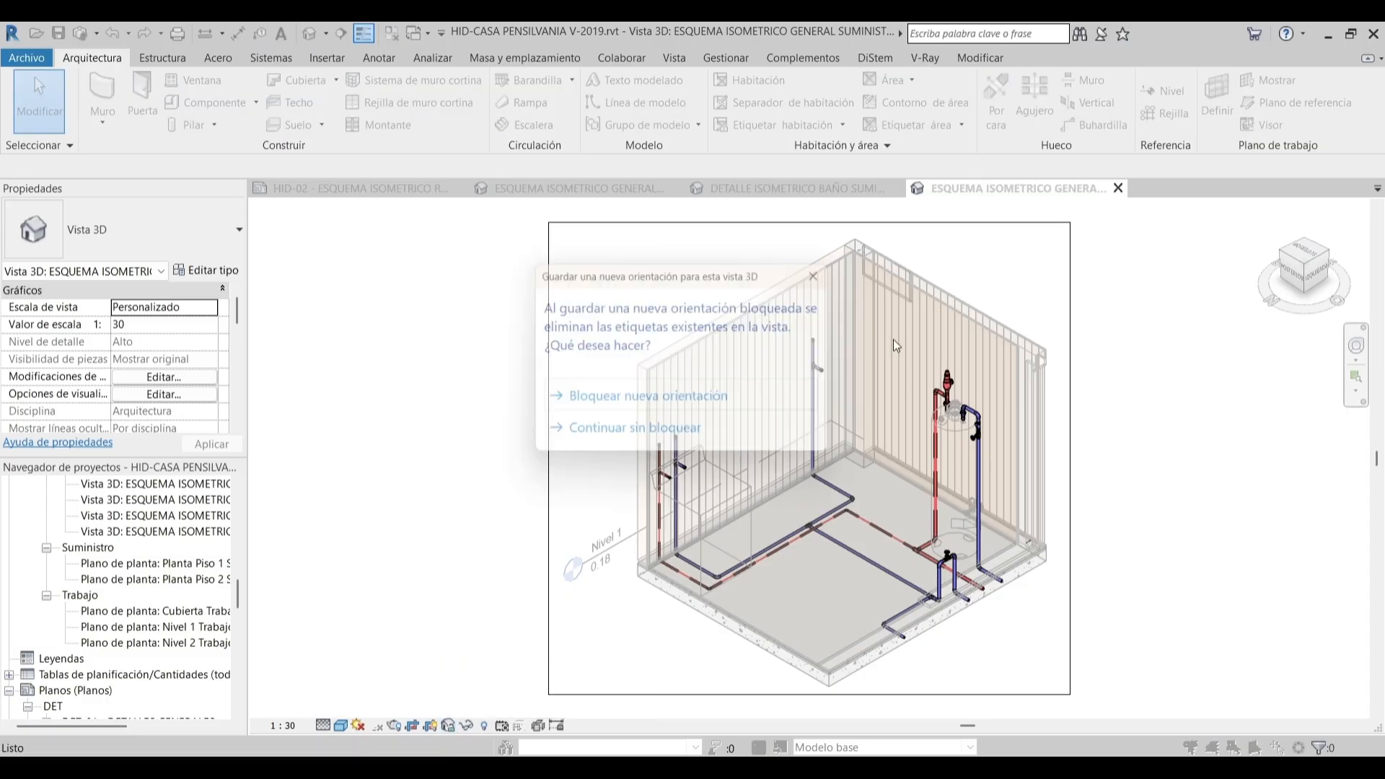
left_click(613, 400)
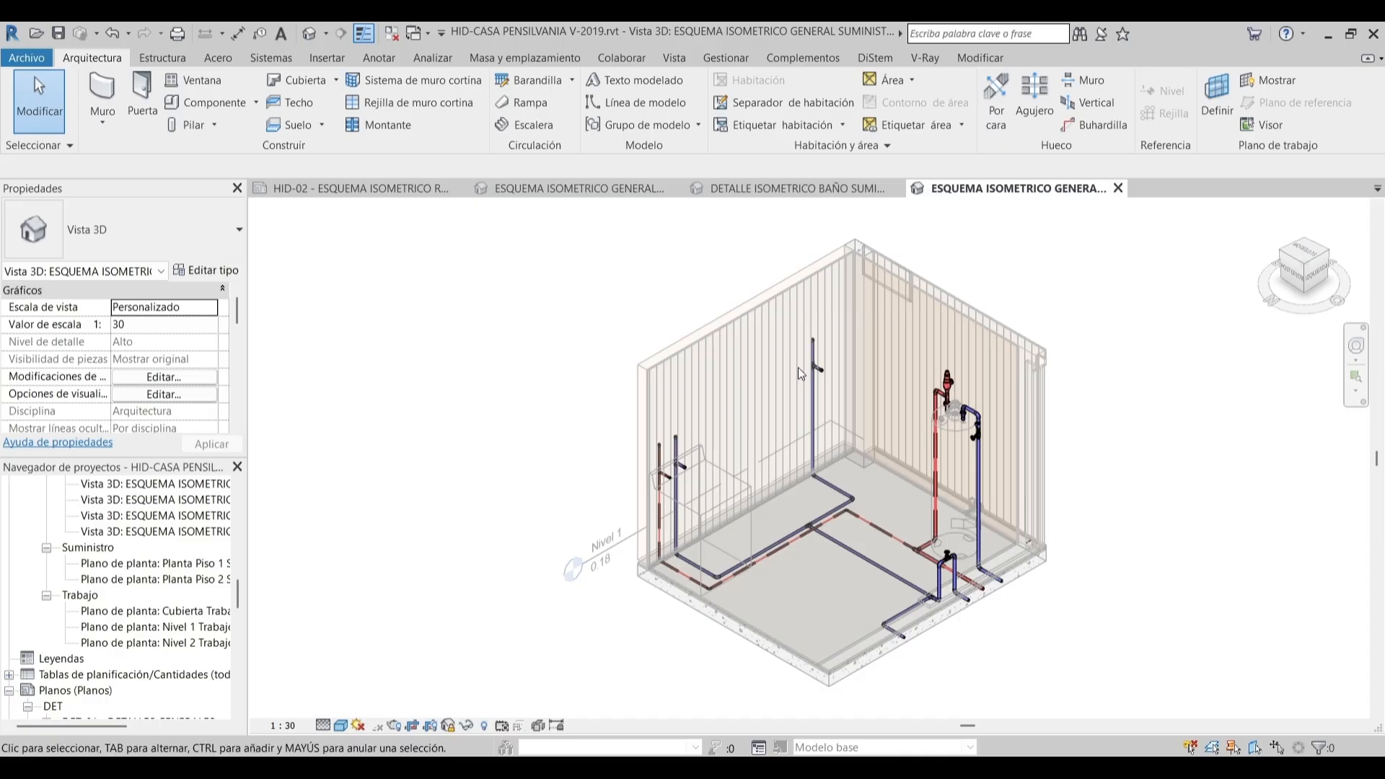
Tag by category the long parallel PVCP cold-water and CPVC hot-water pipes running along the floor
mouse_move(795, 464)
middle_mouse_down()
mouse_move(756, 413)
mouse_move(786, 471)
middle_mouse_up()
scroll(755, 412, "up", 3)
scroll(793, 419, "down", 2)
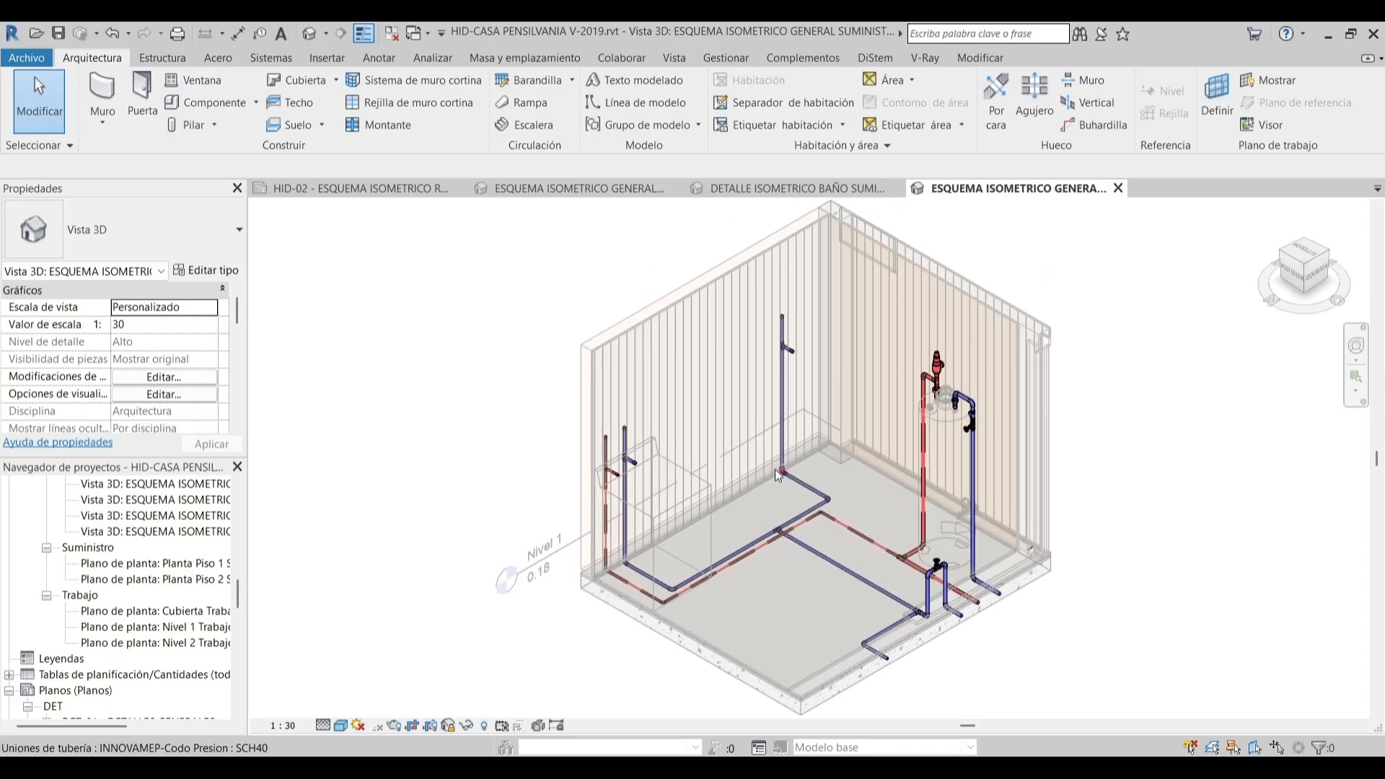
scroll(774, 469, "up", 2)
key("t")
key("g")
scroll(739, 499, "up", 5)
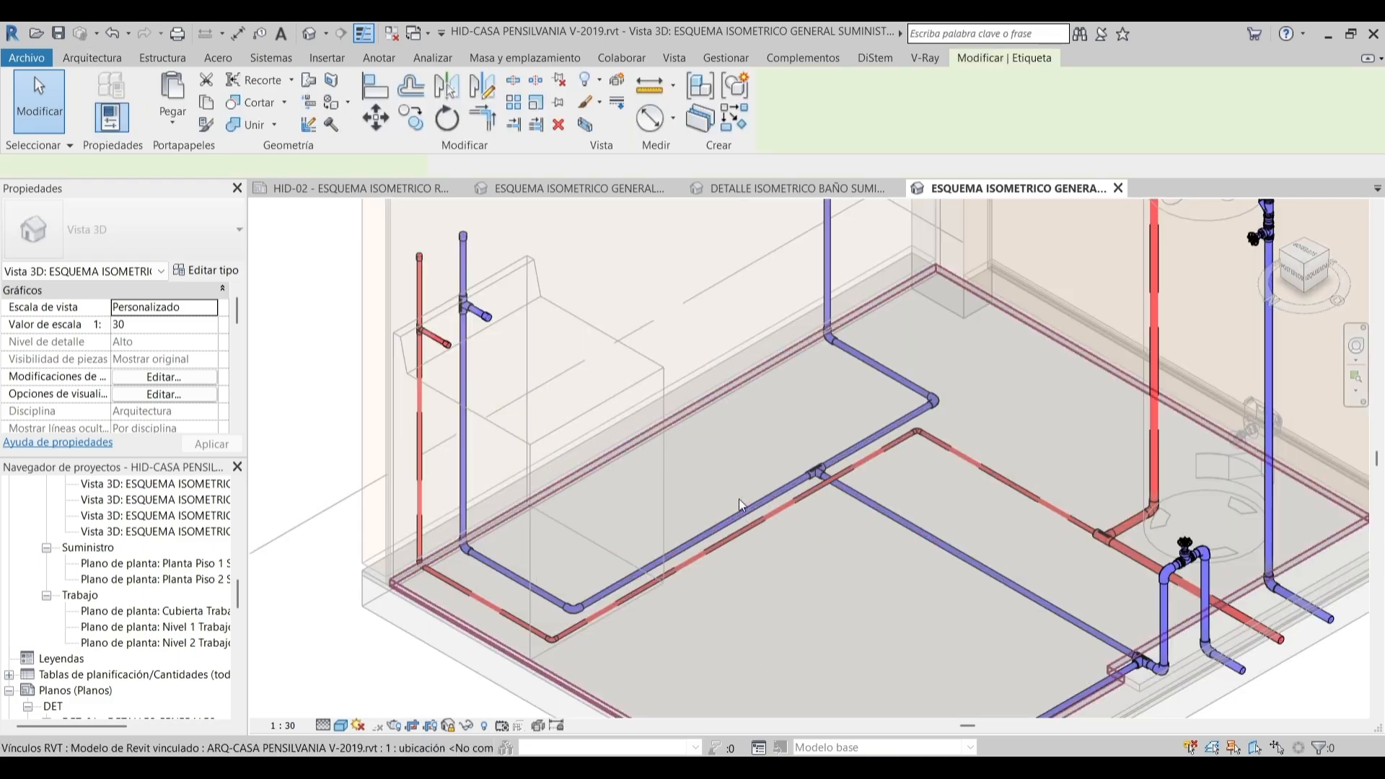
left_click(395, 199)
left_click(675, 528)
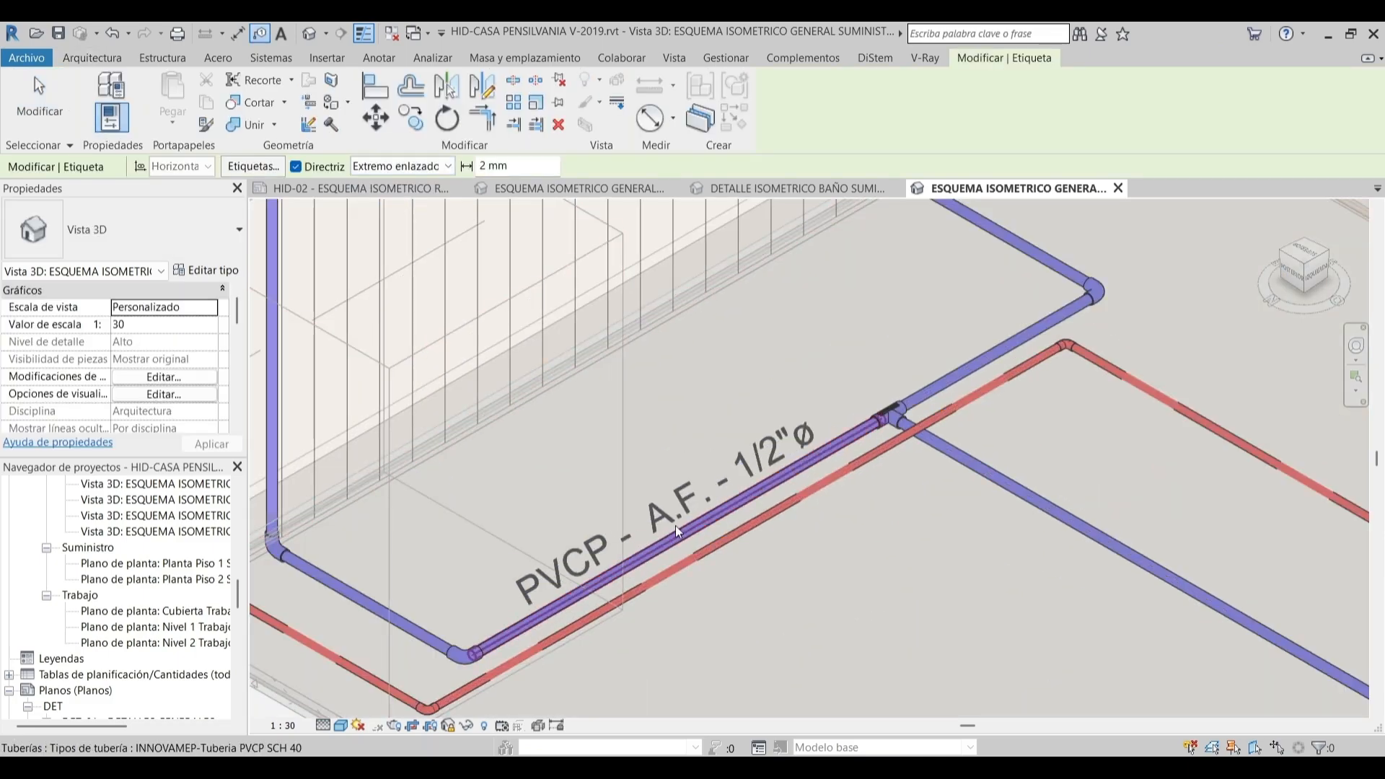
left_click(698, 563)
Tag the short PVCP and CPVC floor pipes leading to the paired cold- and hot-water risers
scroll(786, 541, "down", 5)
scroll(778, 540, "up", 5)
left_click(598, 529)
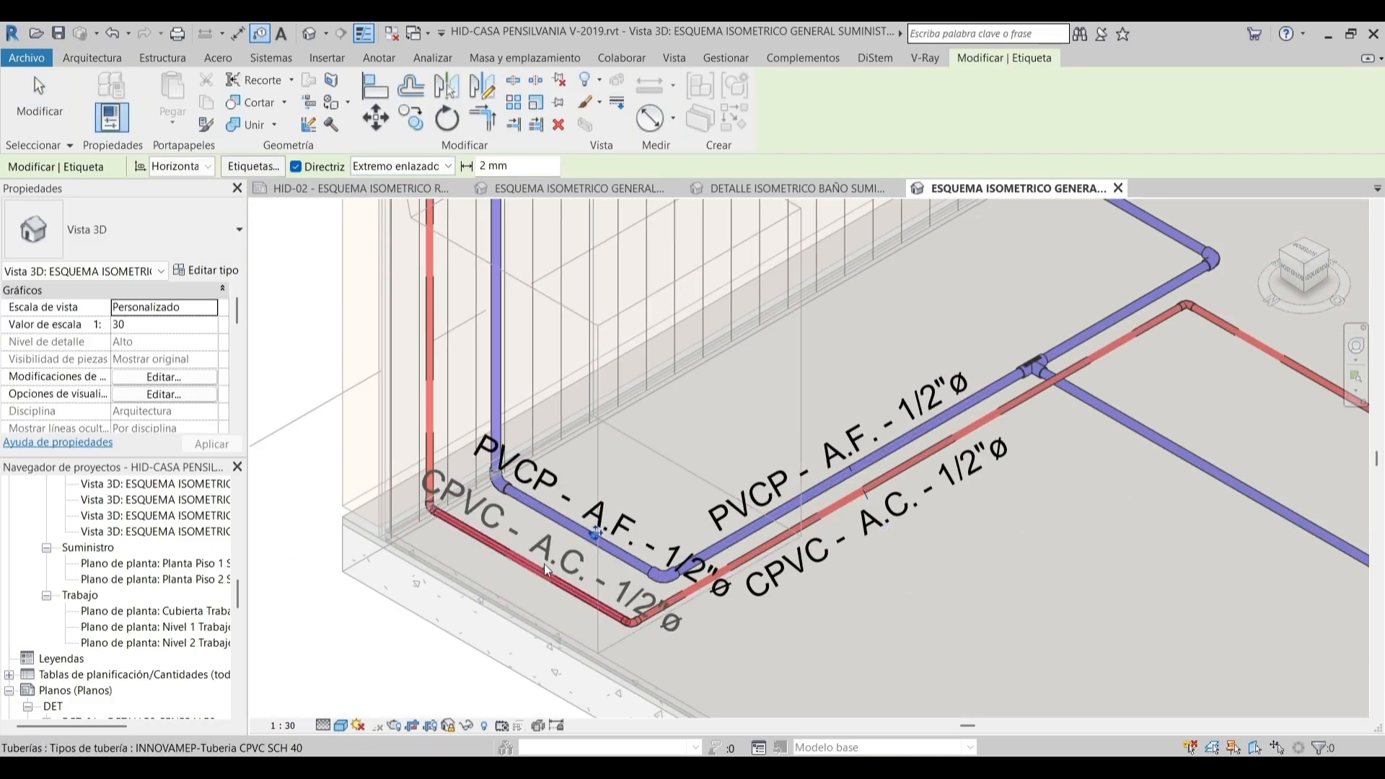
left_click(544, 564)
Tag the short PVCP floor pipe leading to the single cold-water riser near the back corner
scroll(596, 524, "down", 6)
middle_click_drag(834, 383, 760, 468)
scroll(760, 467, "up", 4)
left_click(752, 483)
scroll(895, 610, "down", 3)
middle_click_drag(895, 609, 767, 478)
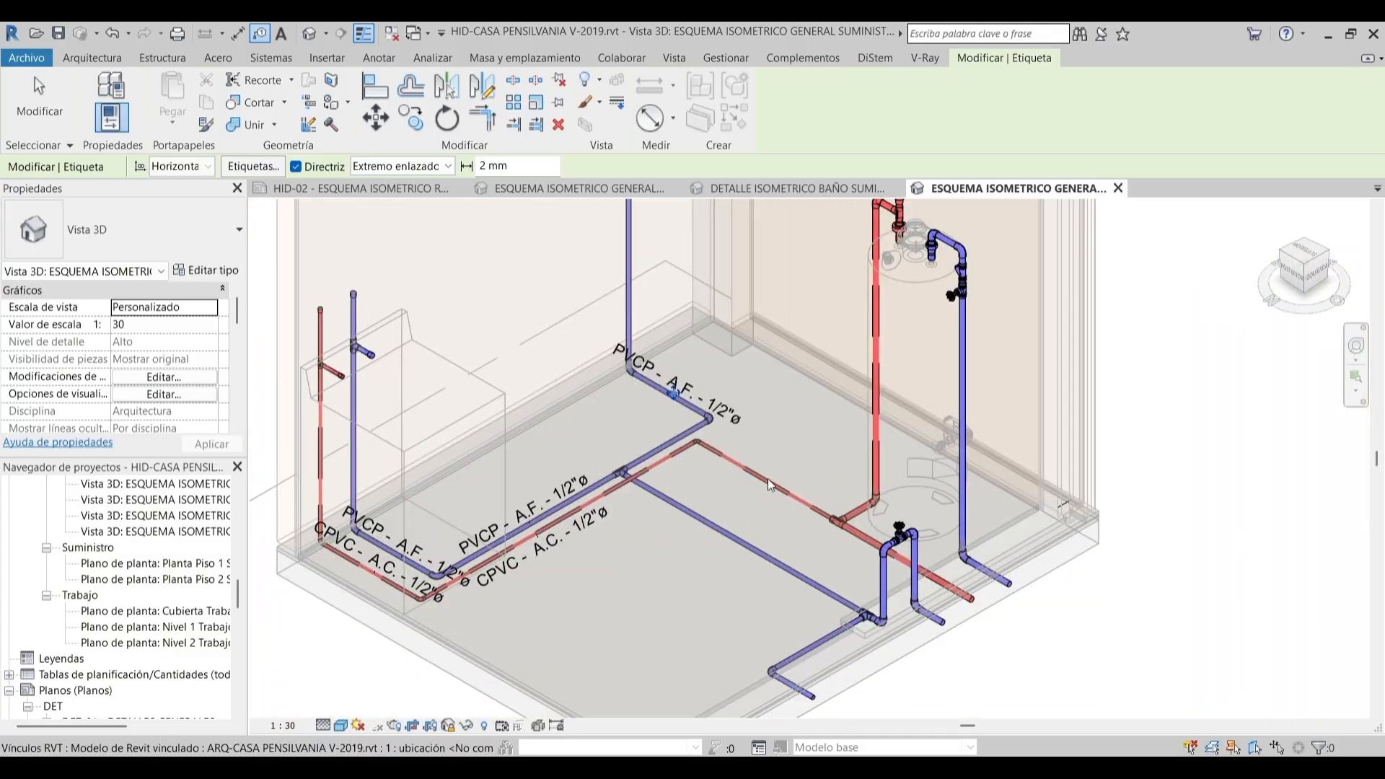
Tag the CPVC hot-water pipe and the long and branching PVCP cold-water pipes crossing the middle of the floor
left_click(769, 479)
left_click(769, 557)
scroll(795, 535, "up", 3)
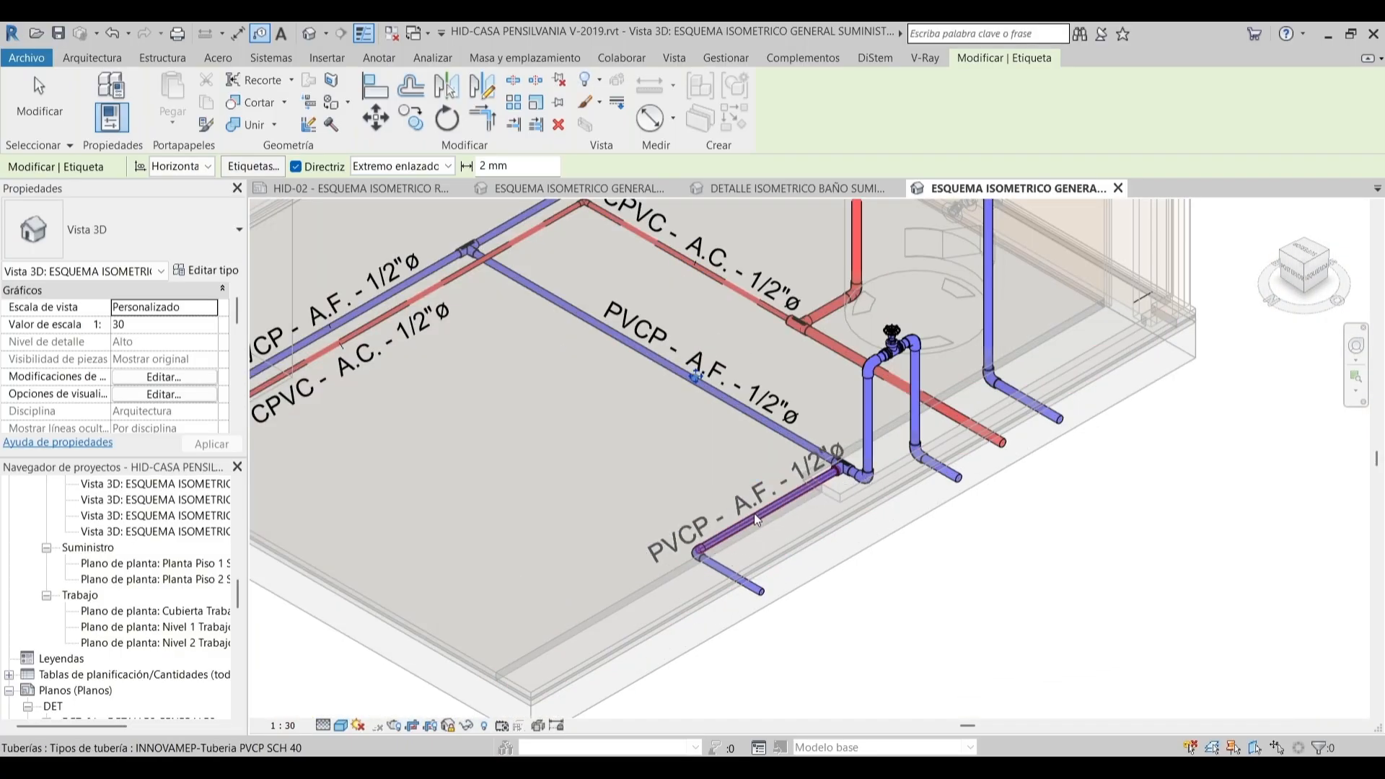
middle_click_drag(923, 481, 832, 552)
Tag the short PVCP 3/4" cold-water and CPVC 1" hot-water pipes near the heater and the floor edge
left_click(856, 544)
middle_click_drag(859, 469, 802, 545)
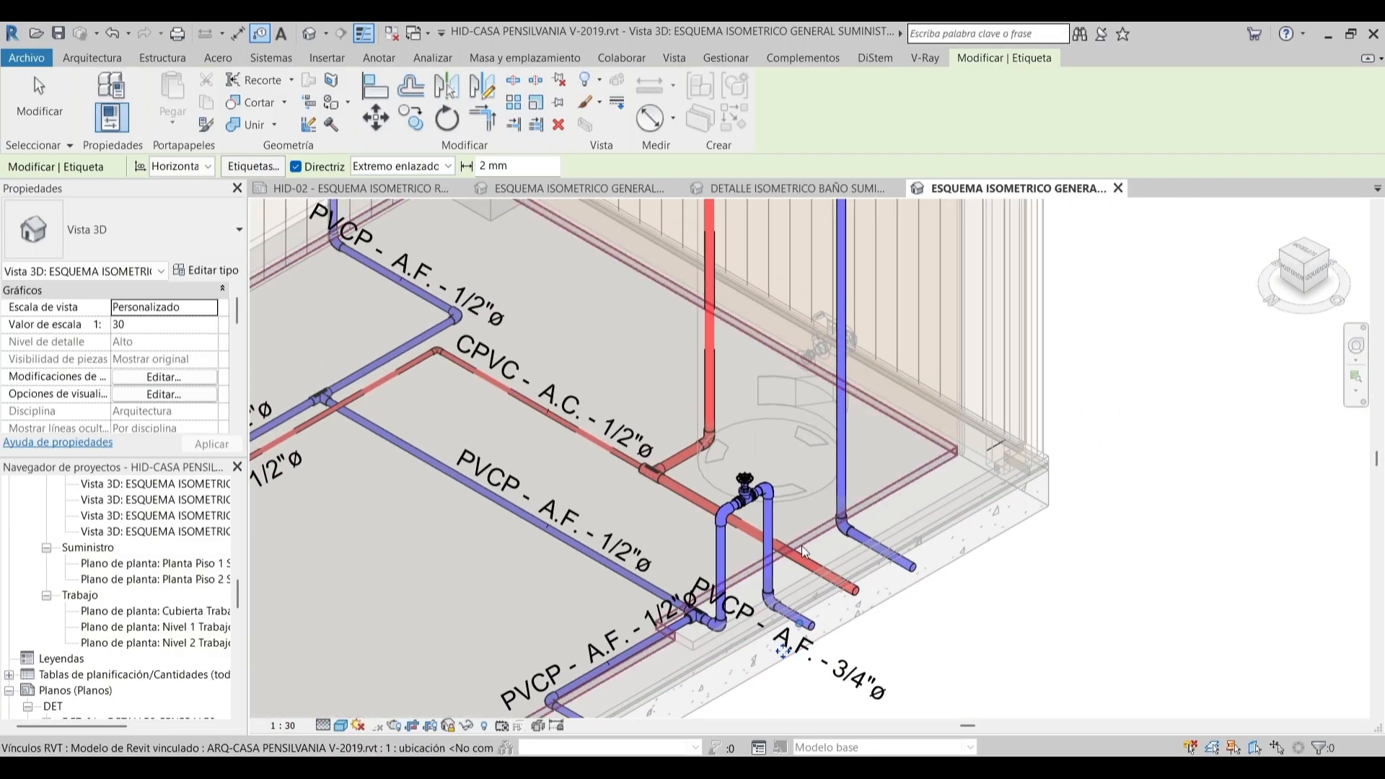
left_click(682, 444)
scroll(837, 484, "down", 3)
key("Escape")
Change the pipe tag at the foot of the single back-corner riser to the diameter-only type TAG - DIA
scroll(670, 430, "up", 2)
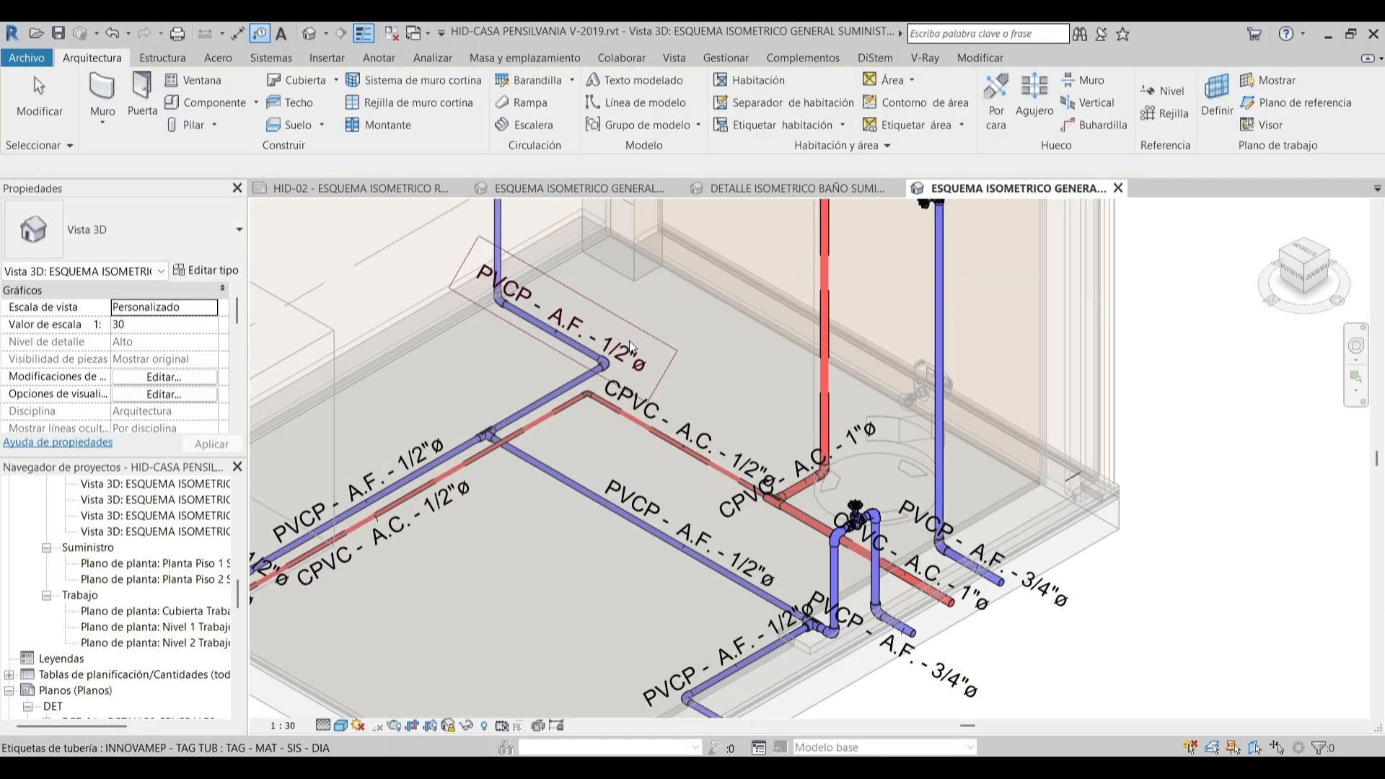
left_click(630, 346)
scroll(631, 347, "up", 2)
middle_click_drag(670, 372, 964, 420)
left_click(180, 238)
left_click(160, 319)
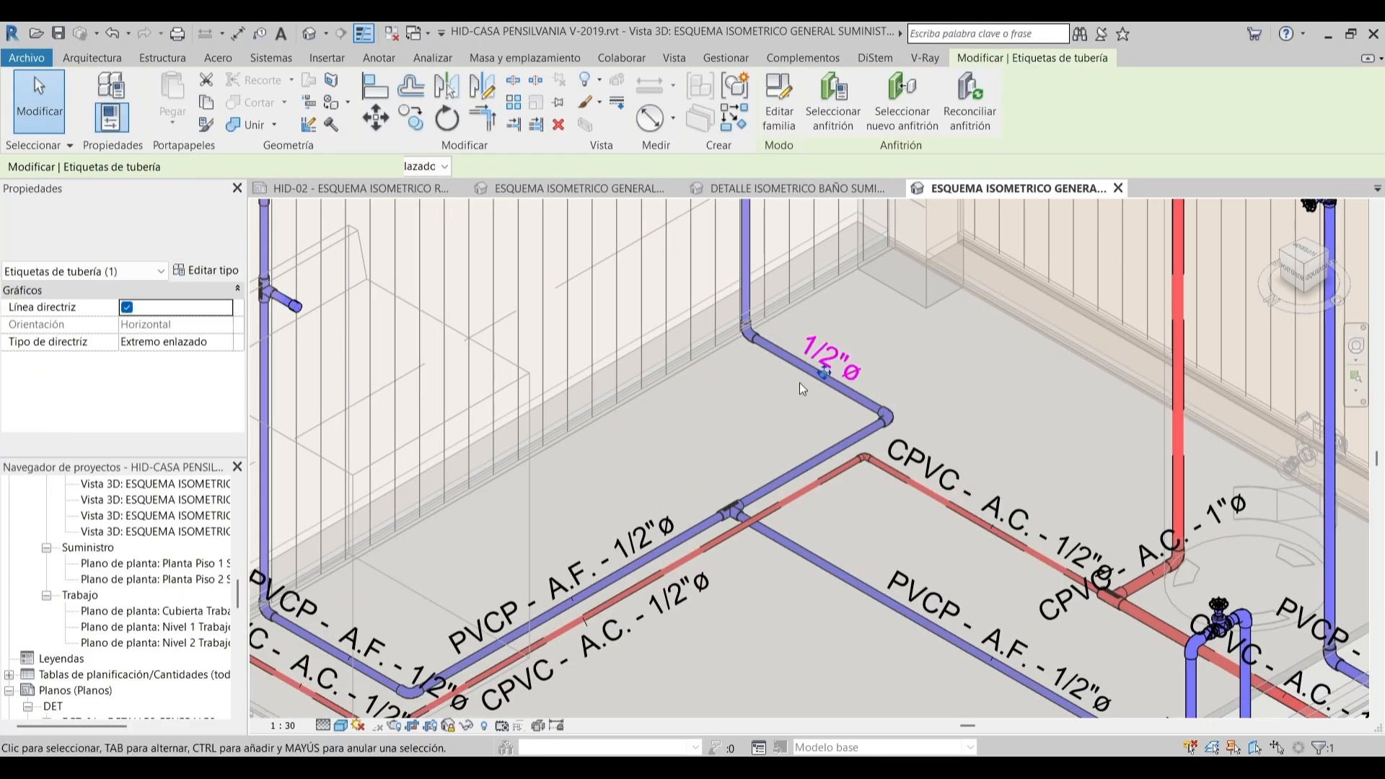
Change both pipe tags at the feet of the paired cold- and hot-water risers to the type TAG - DIA
scroll(799, 383, "down", 2)
scroll(441, 586, "up", 3)
middle_click_drag(441, 586, 587, 480)
left_click(482, 425, "ctrl")
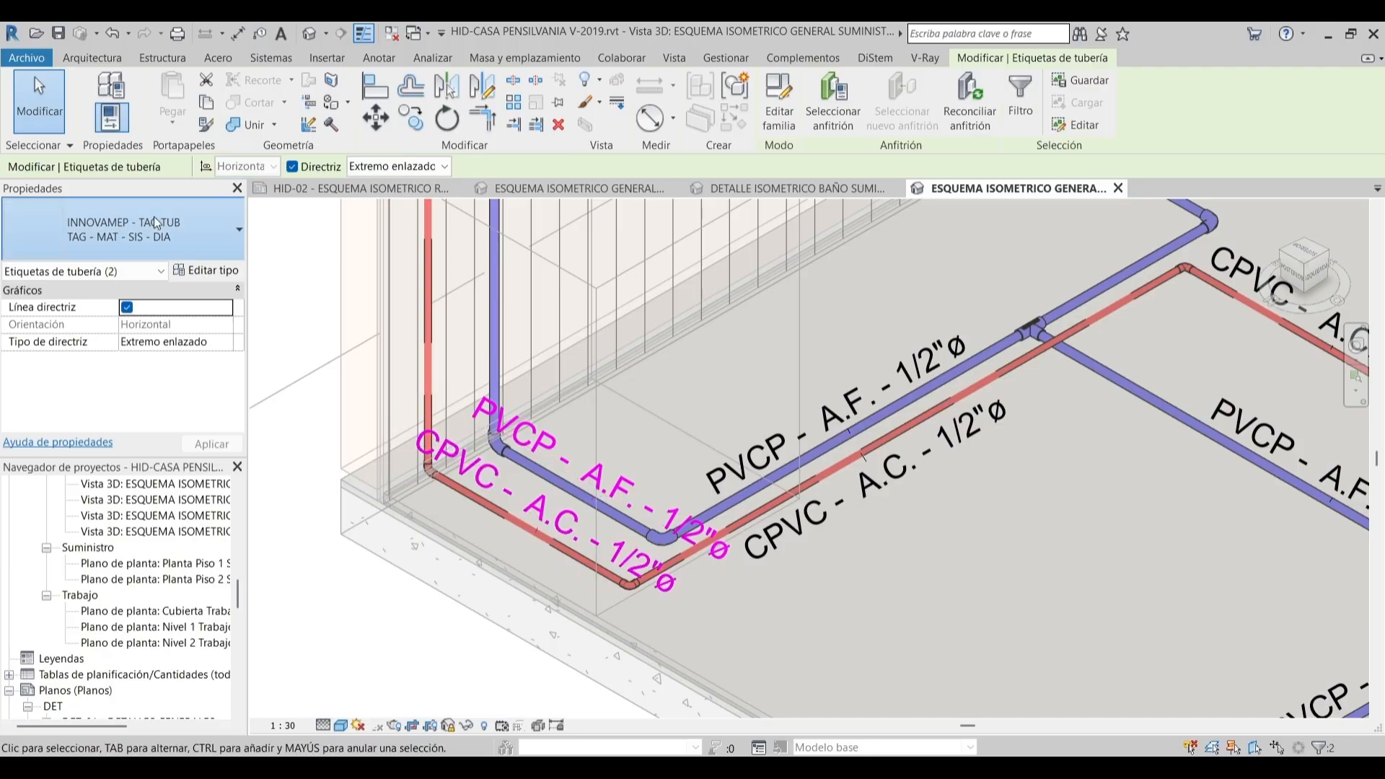
left_click(154, 222)
left_click(153, 319)
left_click(773, 345)
Change the tag on the short CPVC 1" branch to the heater's hot-water riser to the type TAG - DIA
scroll(776, 343, "down", 2)
middle_click_drag(574, 375, 354, 412)
scroll(816, 434, "up", 3)
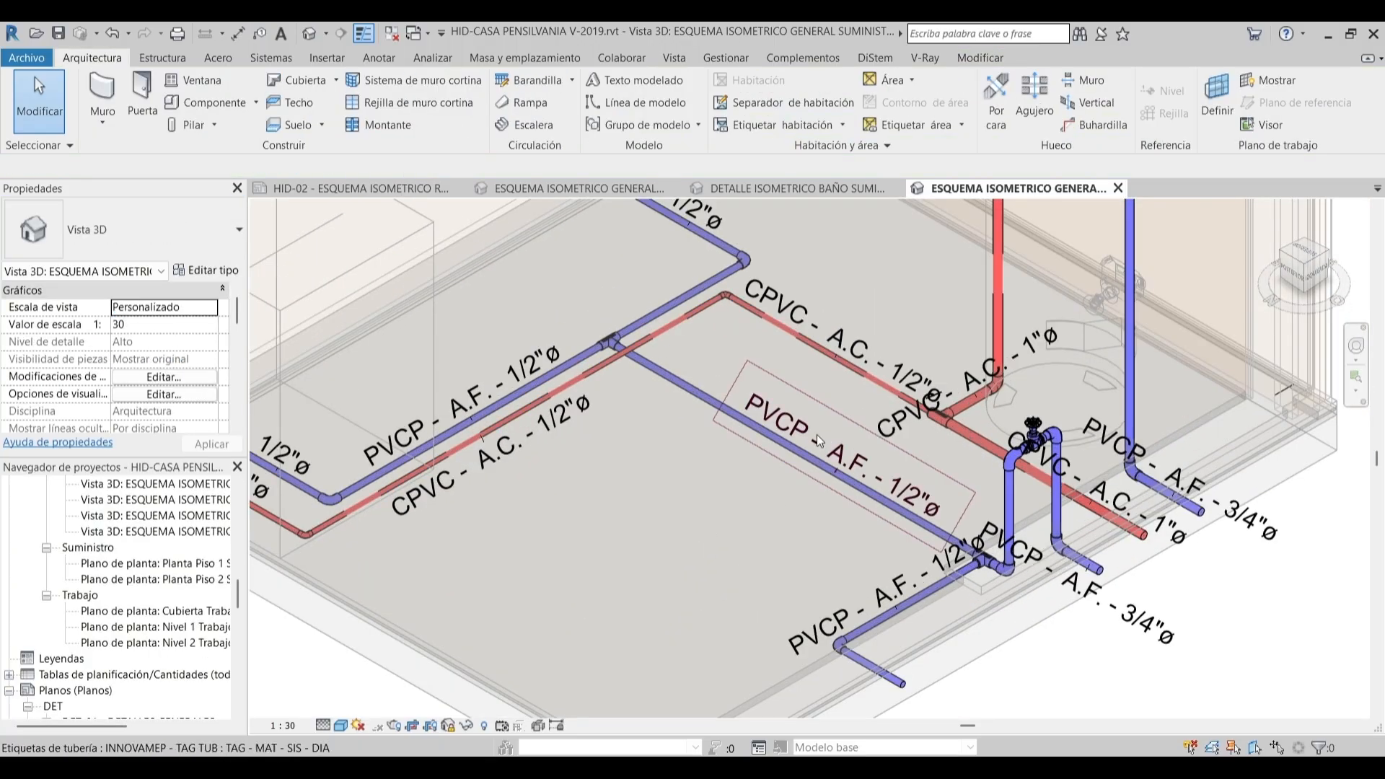
left_click(915, 407)
scroll(960, 385, "down", 1)
middle_click_drag(960, 385, 864, 429)
scroll(864, 429, "up", 4)
left_click(148, 223)
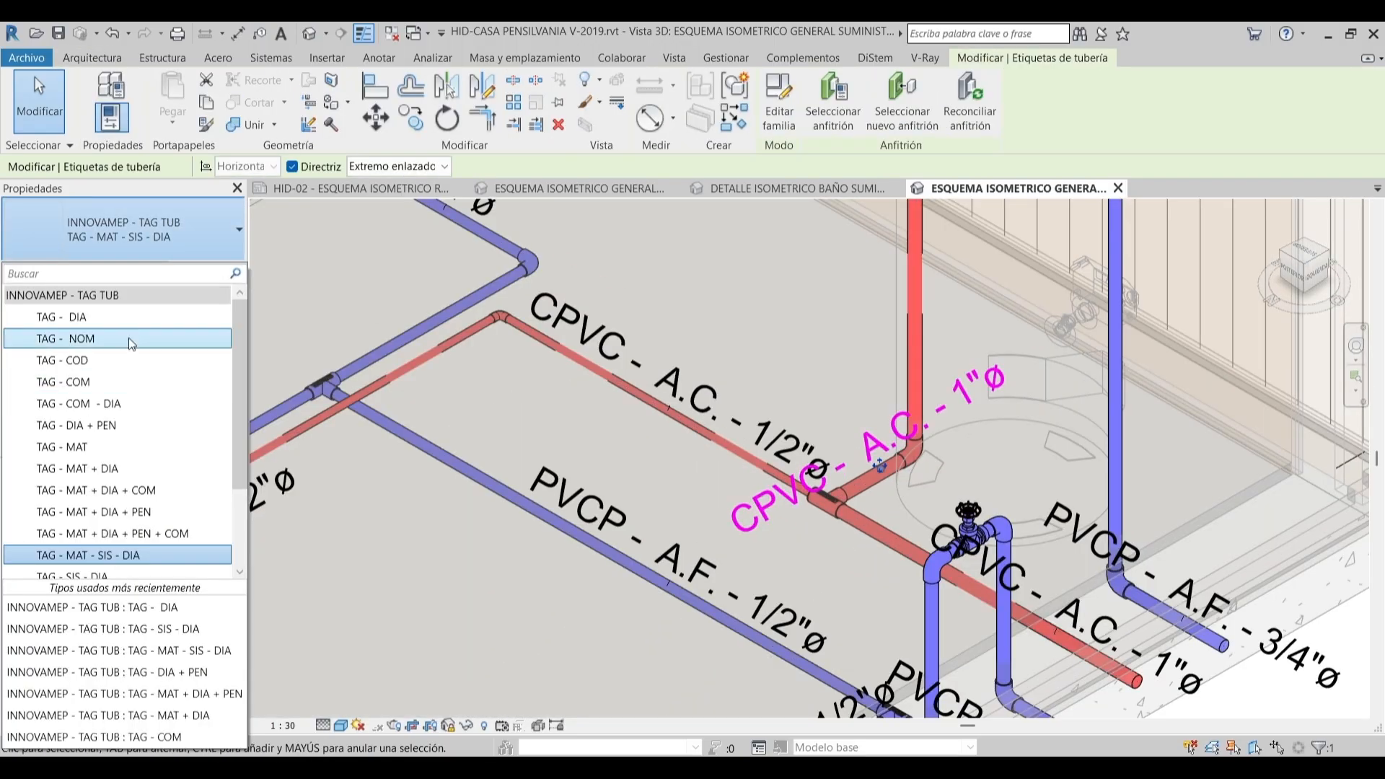
left_click(130, 318)
Change the tag on the diagonal CPVC 1/2" hot-water pipe to the system-and-diameter type TAG - SIS - DIA
scroll(892, 389, "up", 4)
left_click(674, 467)
scroll(673, 467, "down", 1)
scroll(673, 467, "down", 2)
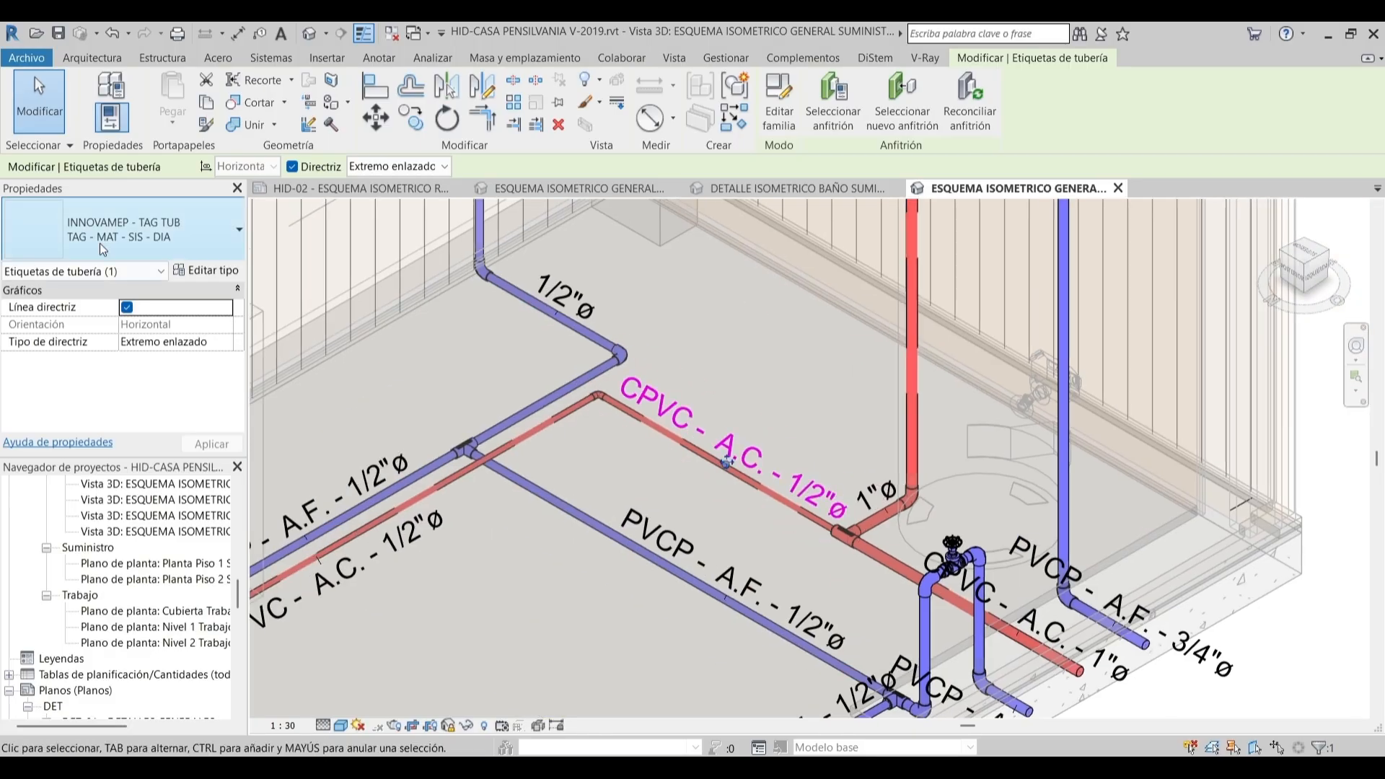
left_click(99, 244)
scroll(136, 381, "down", 3)
left_click(127, 457)
left_click(749, 350)
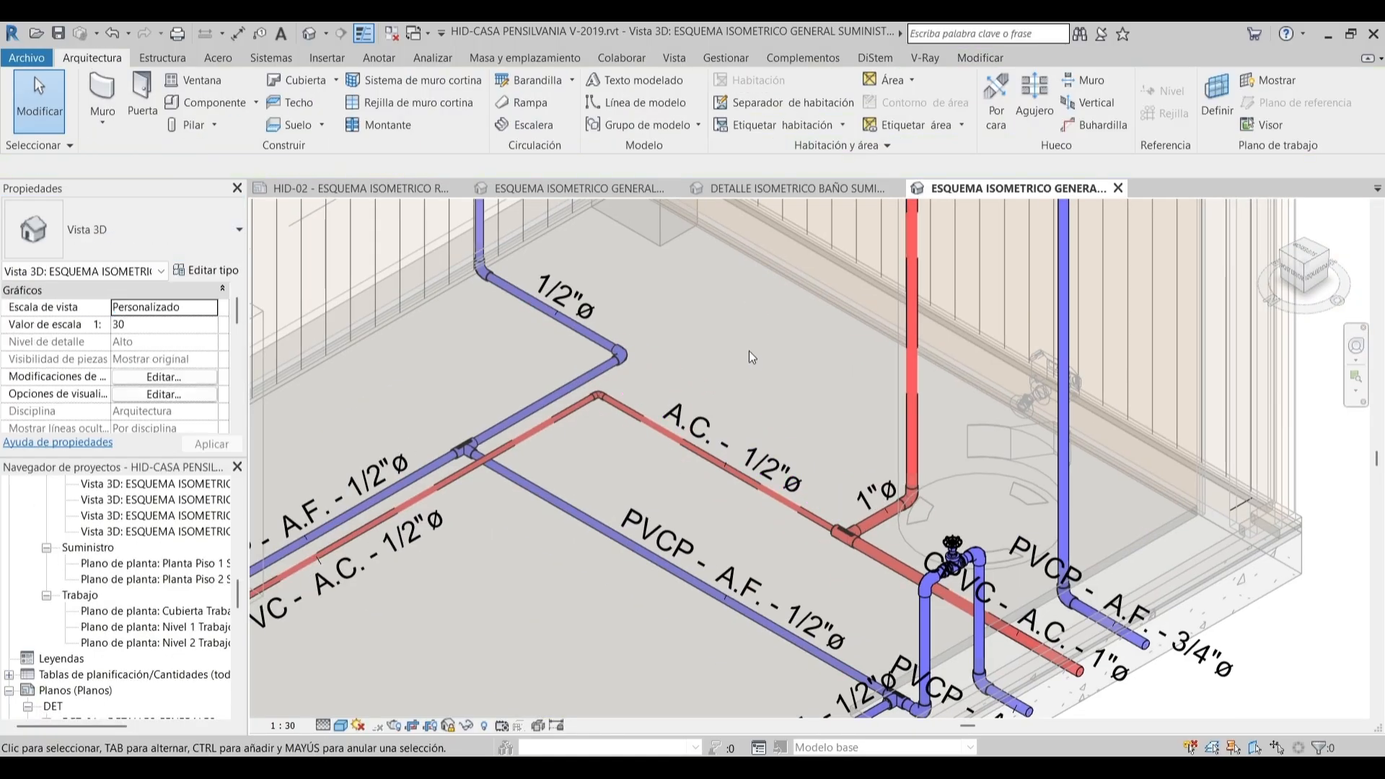
Change the tag on the PVCP 3/4" pipe below the valve loop to TAG - DIA and move it beside its pipe
scroll(749, 350, "down", 2)
middle_click_drag(748, 350, 686, 280)
scroll(910, 554, "up", 3)
left_click(907, 561)
left_click(210, 238)
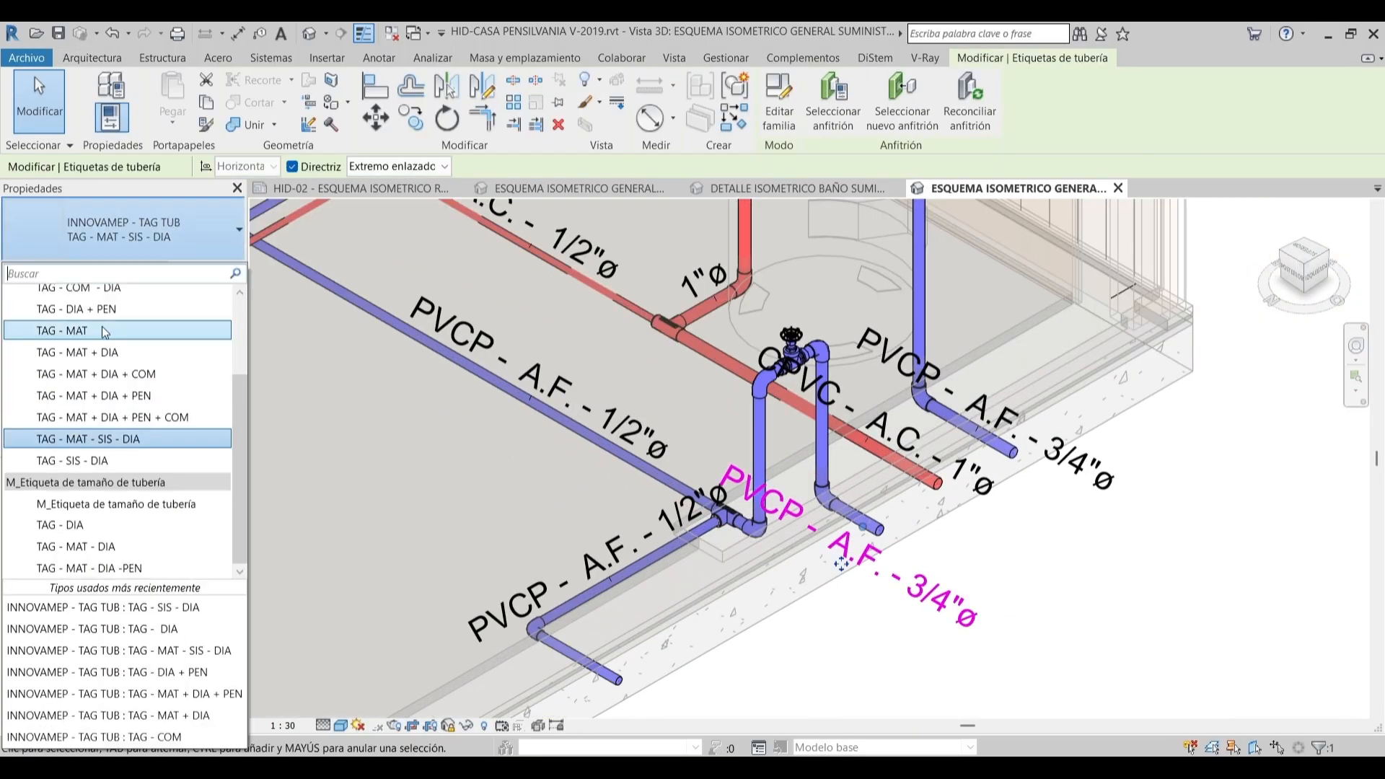
scroll(116, 332, "up", 1)
left_click(51, 229)
left_click_drag(876, 530, 907, 487)
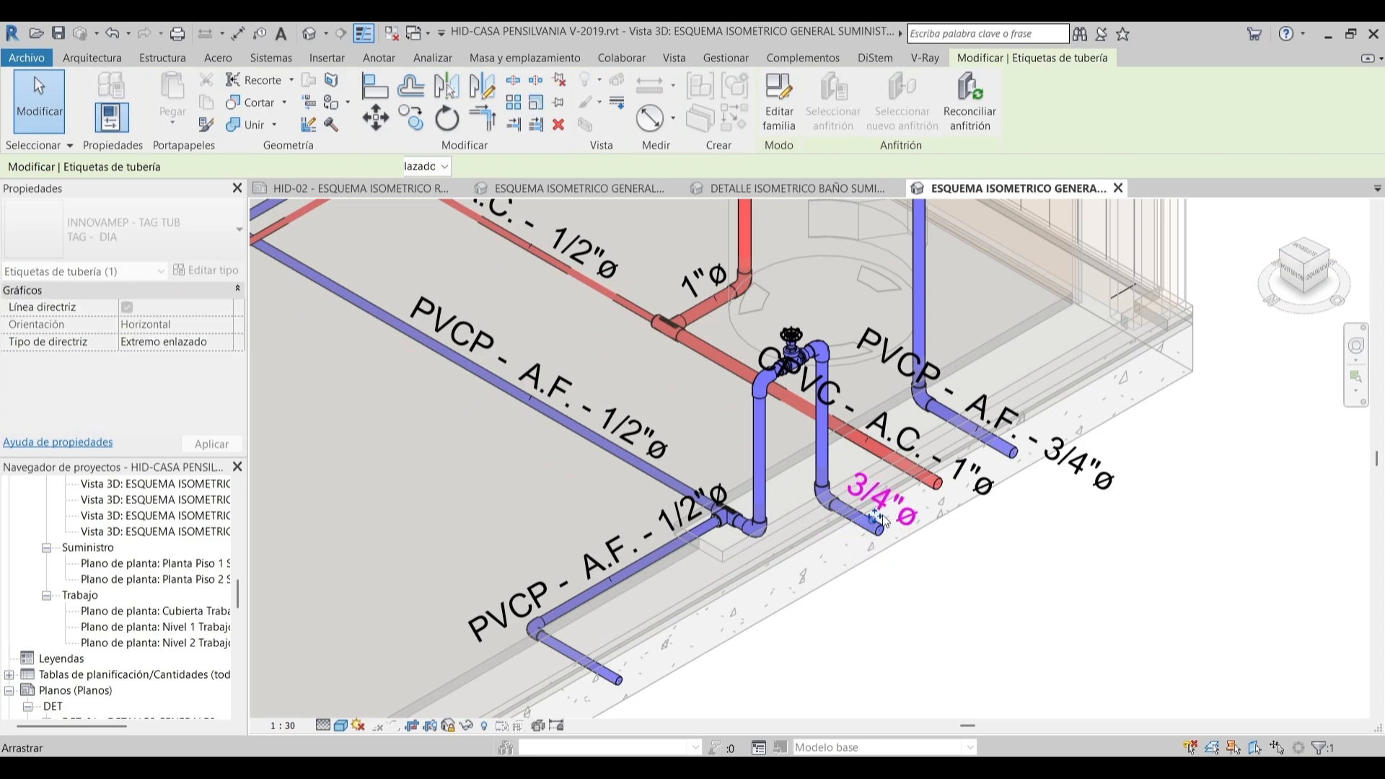
Change the tag on the CPVC 1" pipe passing behind the valve loop to TAG - SIS - DIA and shift it along the pipe
left_click(883, 432)
left_click(109, 230)
left_click(137, 462)
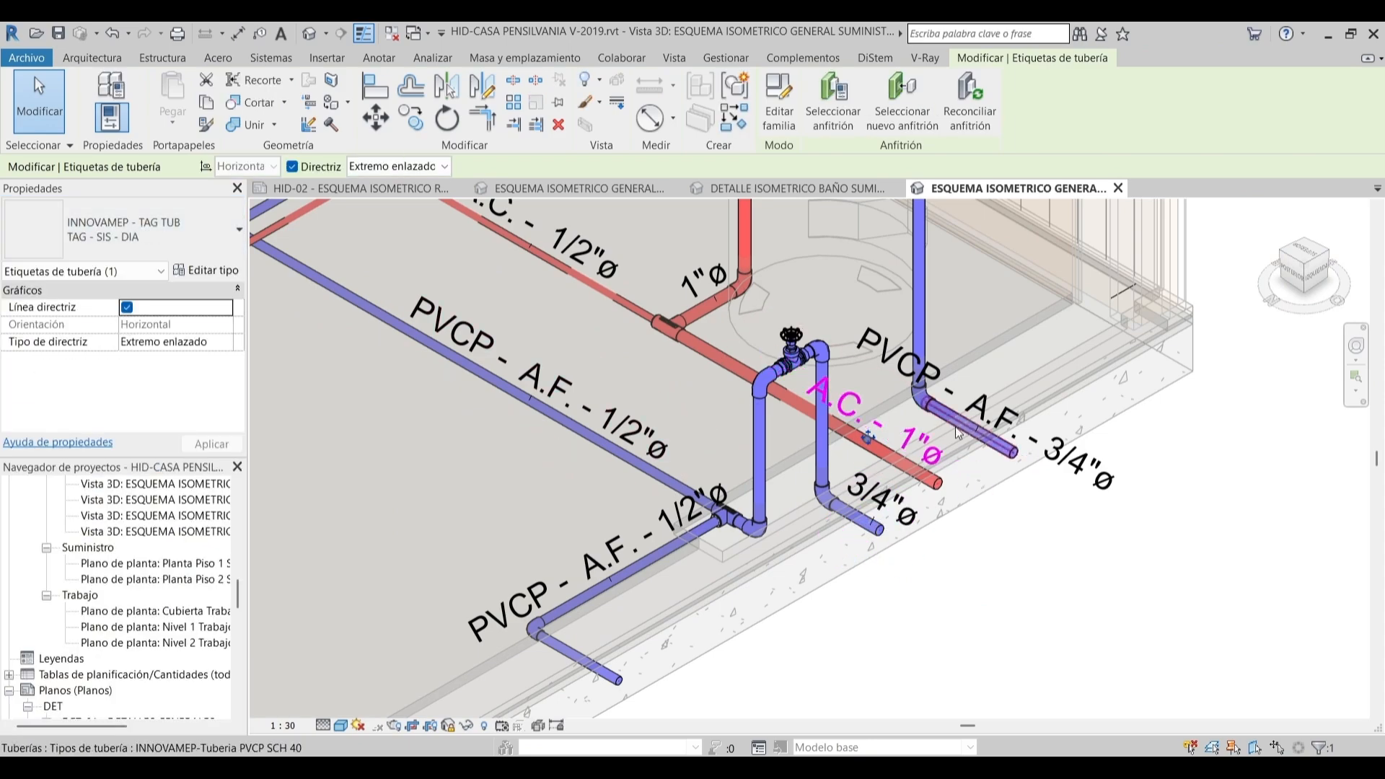
scroll(923, 419, "up", 2)
left_click_drag(842, 448, 886, 465)
Change the tag on the PVCP 3/4" pipe at the foot of the heater's cold-water riser to TAG - DIA
left_click(1008, 404)
left_click(167, 220)
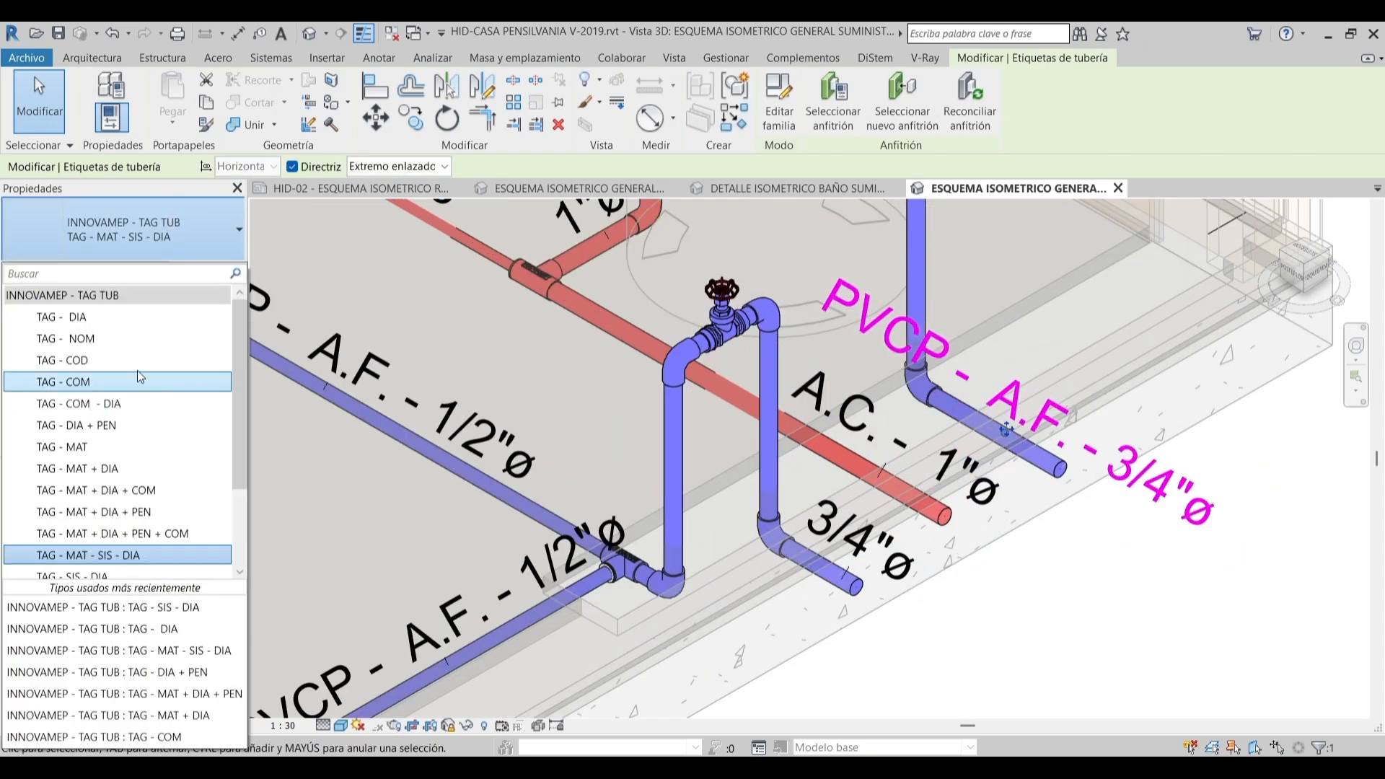
left_click(144, 317)
left_click(1021, 311)
scroll(965, 336, "down", 3)
Change the tag on the PVCP 1/2" branch pipe near the front floor edge to TAG - SIS - DIA
scroll(780, 417, "up", 2)
left_click(780, 417)
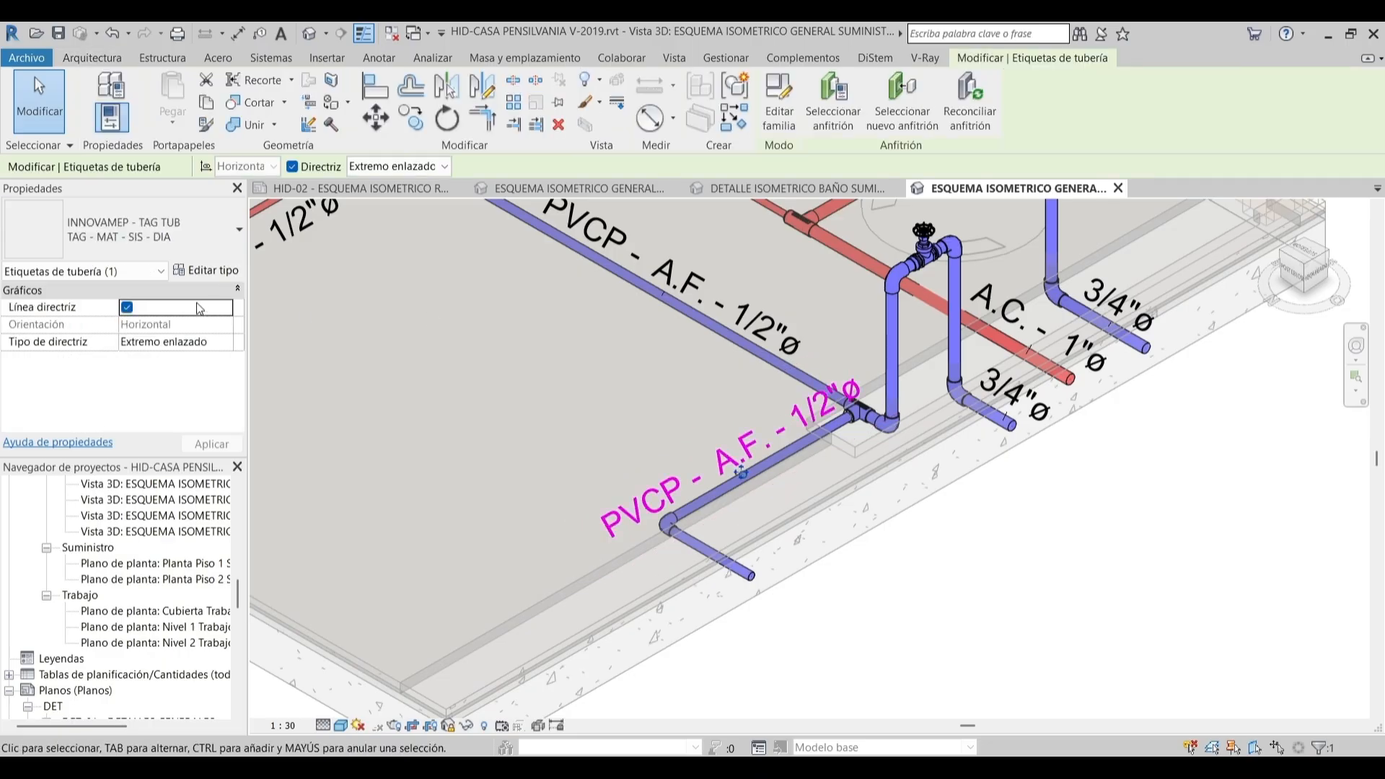
left_click(145, 229)
scroll(130, 371, "down", 3)
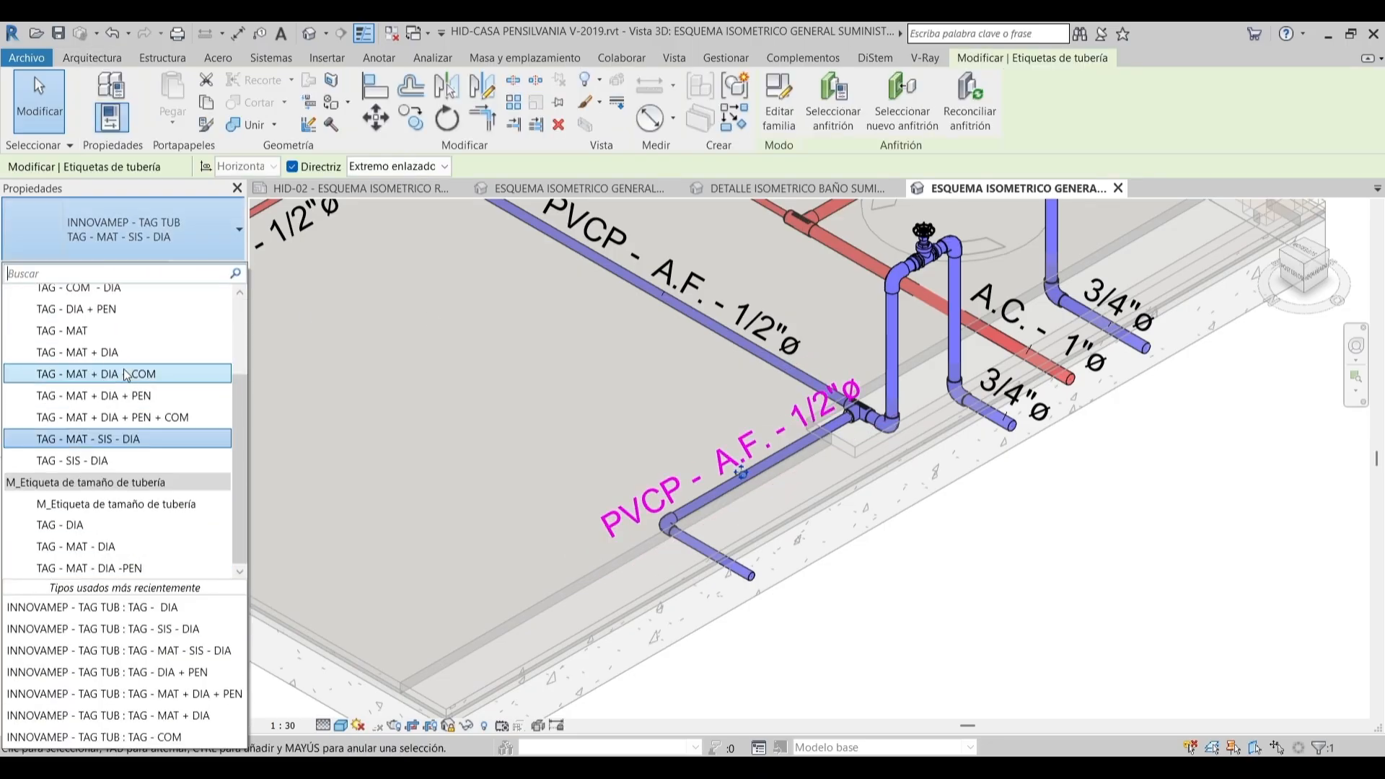
left_click(121, 462)
Tag the gate valve on the cold-water loop at floor level with its mark and diameter
middle_click_drag(798, 498, 672, 615)
left_click(793, 500)
key("t")
key("g")
scroll(796, 375, "up", 2)
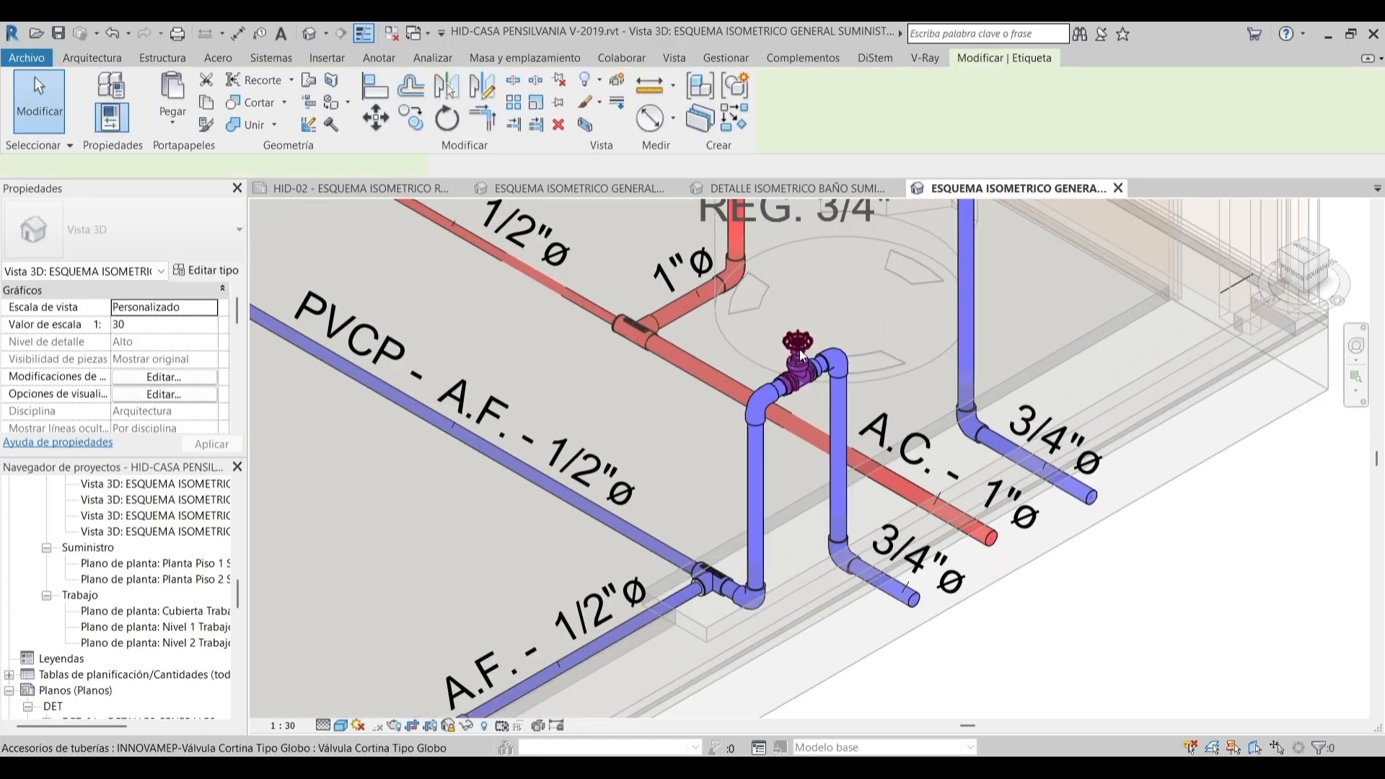
key("Escape")
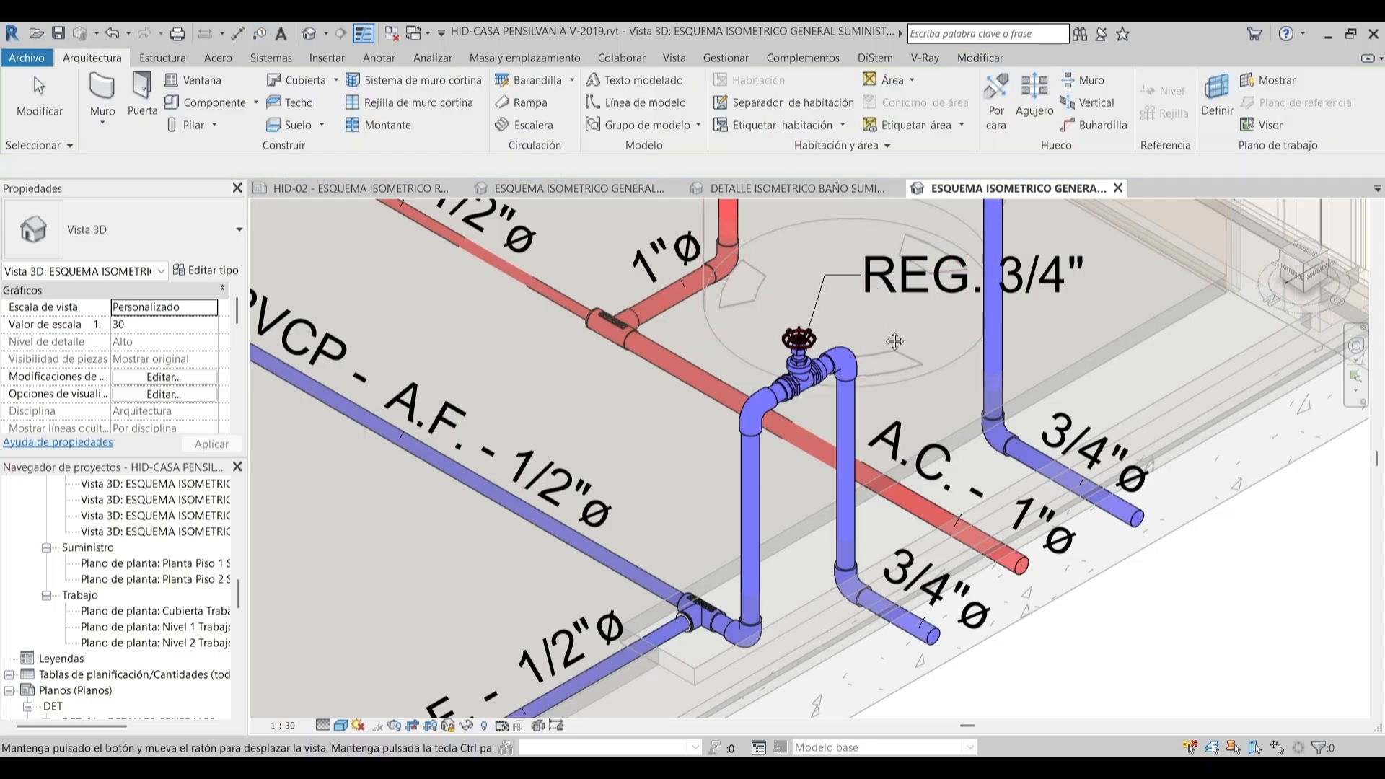
Move the REG. 3/4" valve tag clear of the heater's cold-water riser and adjust its leader elbow
middle_click_drag(893, 339, 749, 489)
left_click(792, 432)
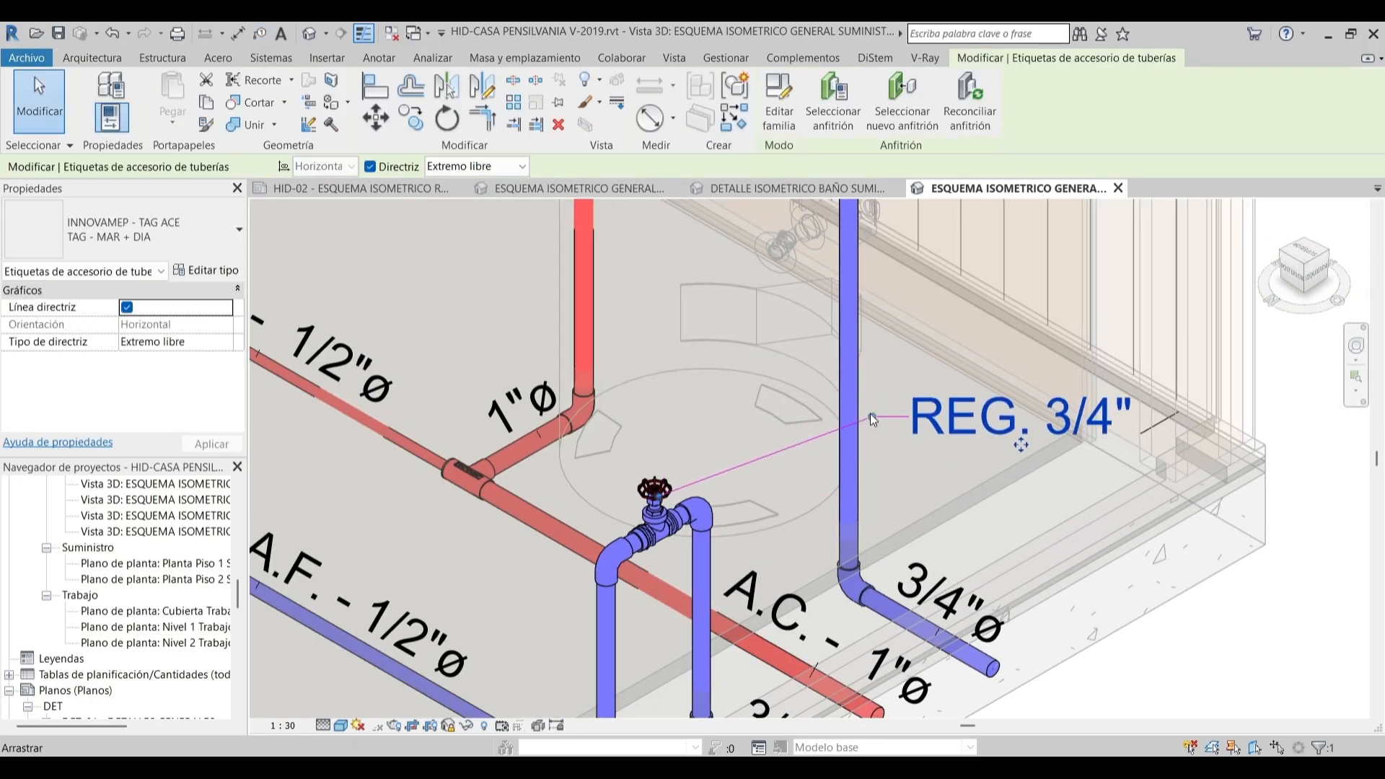
left_click_drag(871, 416, 746, 419)
key("Escape")
Open the floor plan Planta Piso 1 Suministro and copy its CALENTADOR DE ACUMULACION text note
scroll(748, 423, "down", 4)
middle_click_drag(710, 372, 838, 474)
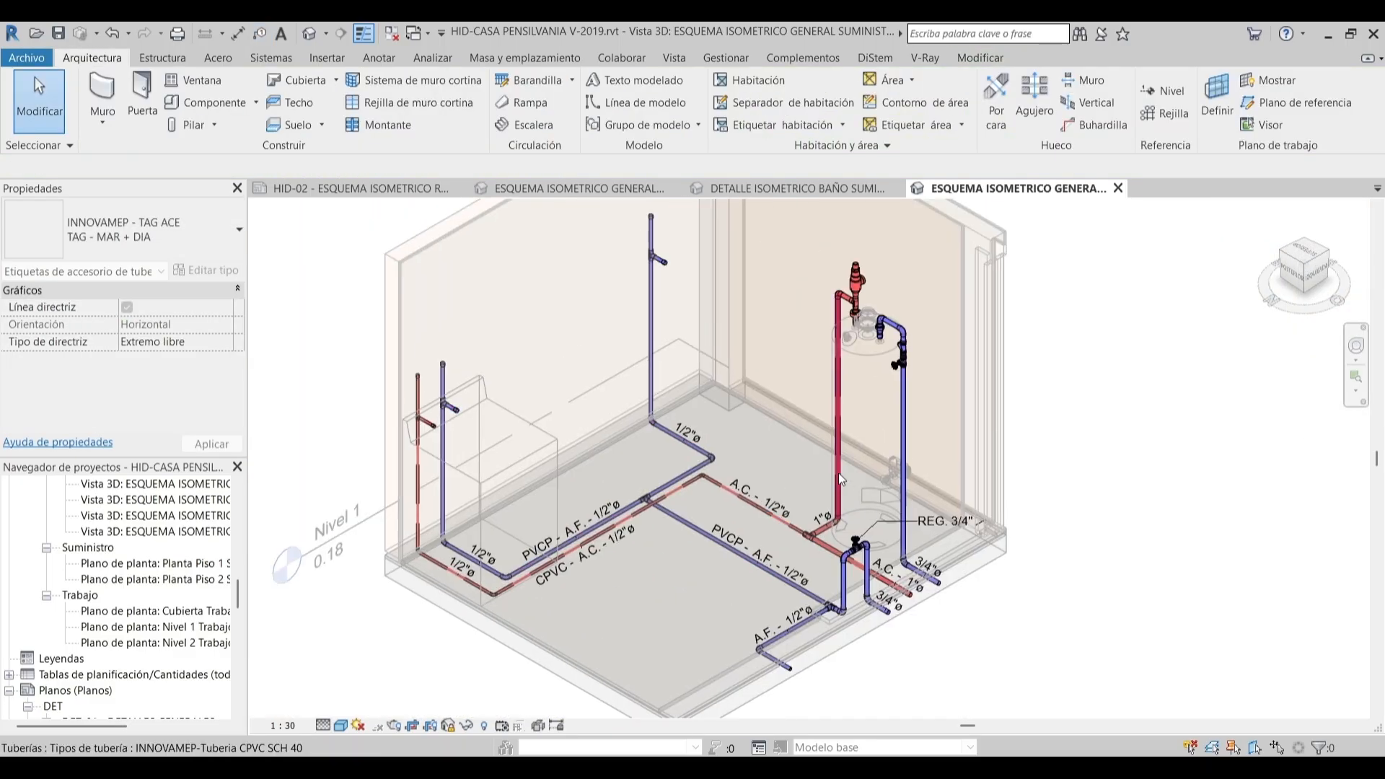
middle_click_drag(756, 405, 912, 497)
scroll(761, 397, "down", 3)
scroll(882, 498, "up", 3)
scroll(933, 294, "up", 4)
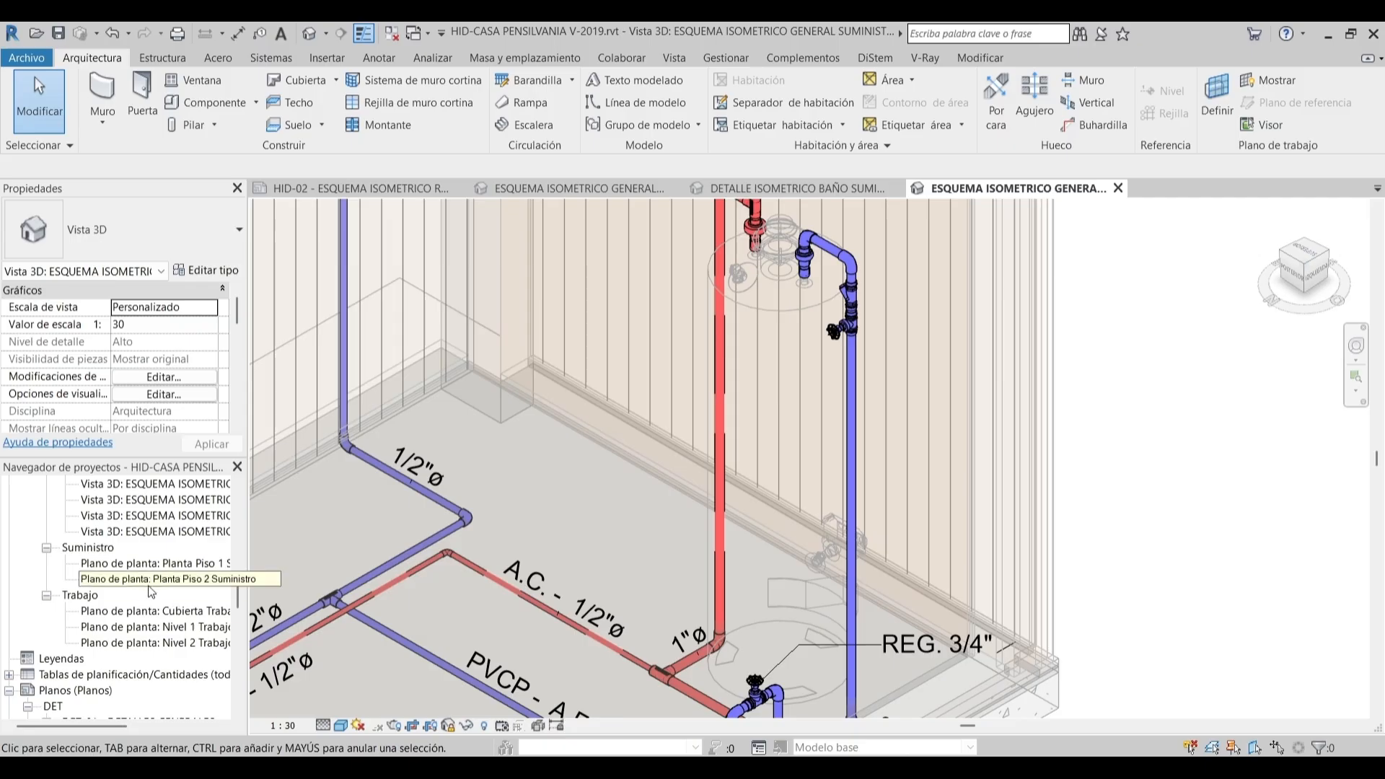
scroll(166, 591, "up", 3)
double_click(155, 643)
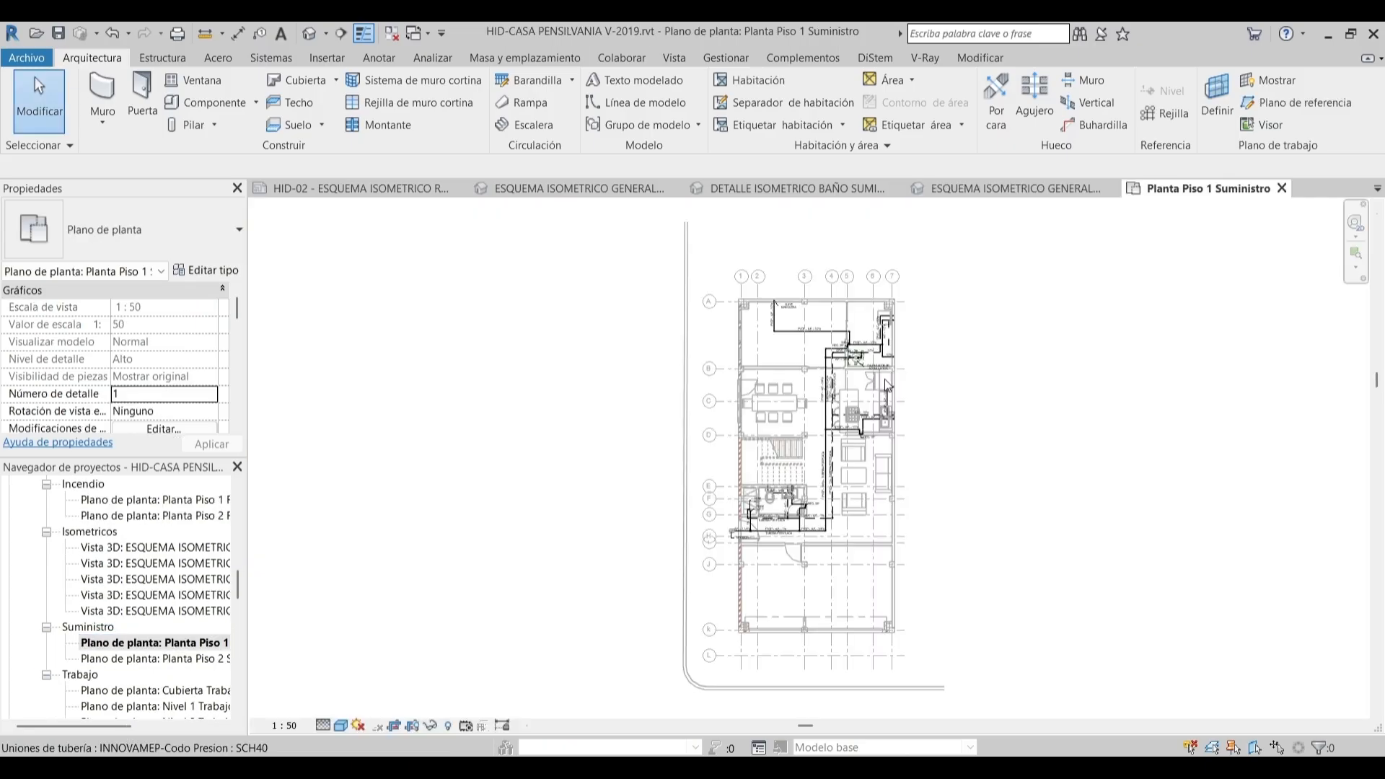
left_click(894, 465)
Paste the CALENTADOR DE ACUMULACION note into the isometric 3D view beside the heater, with its leader directed at the tank
left_click(1044, 188)
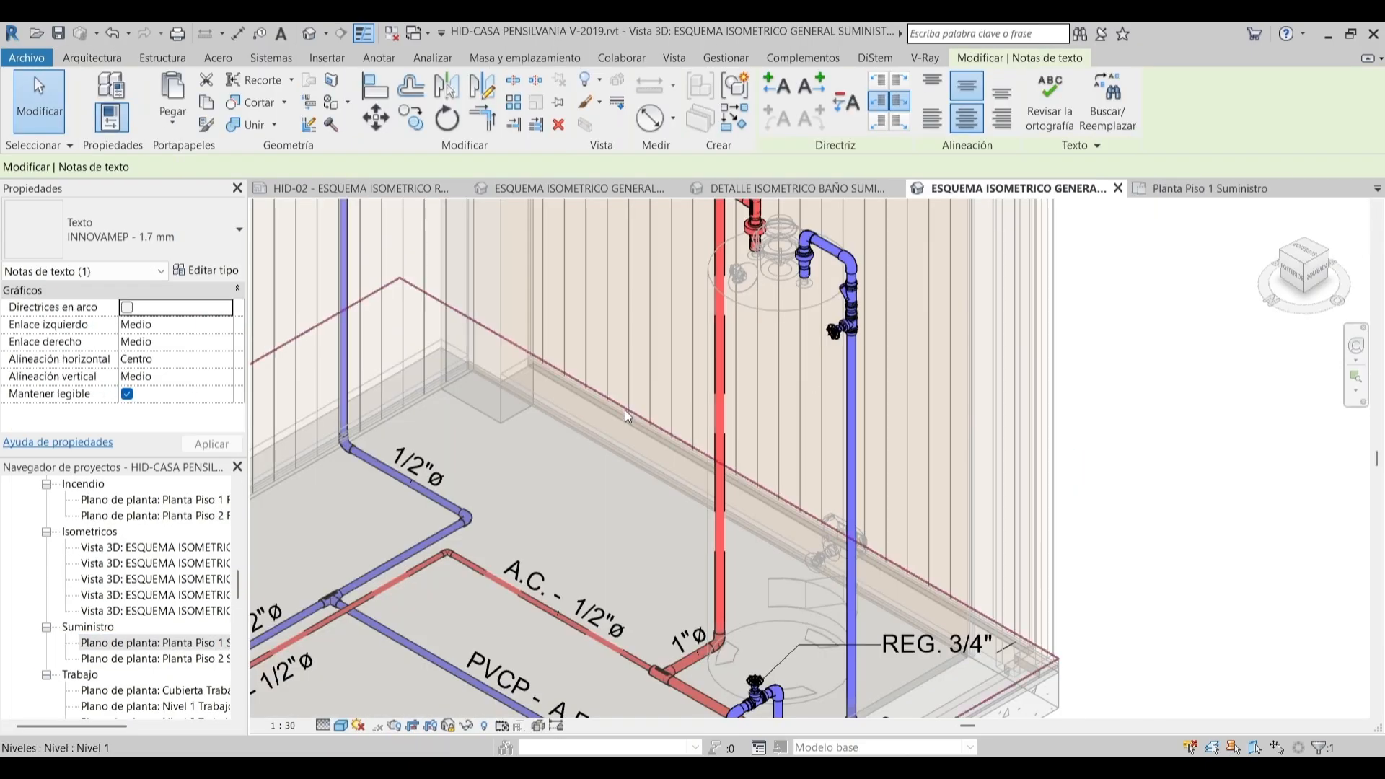
left_click(602, 392)
scroll(602, 392, "down", 4)
left_click(723, 387)
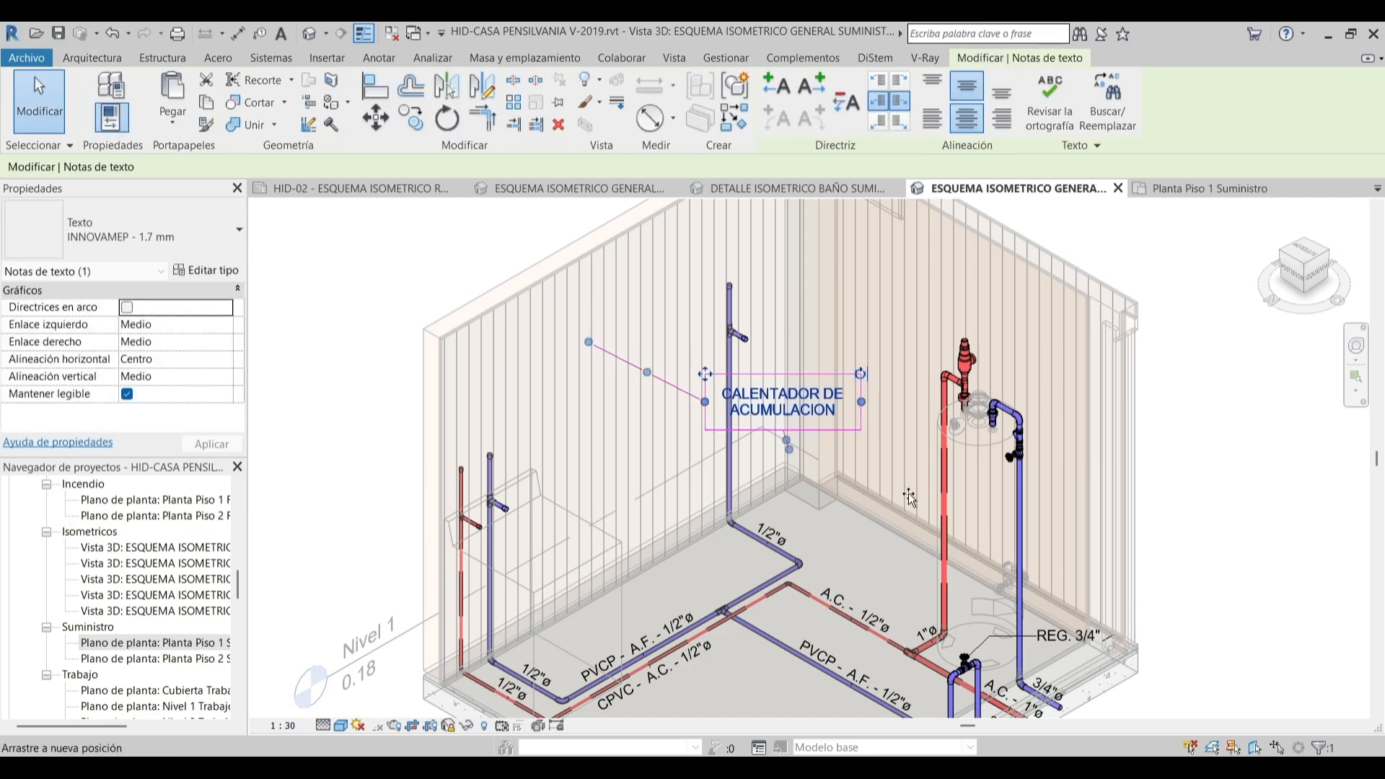
left_click_drag(723, 387, 773, 423)
key("Escape")
Tag the gate valve on the heater's cold-water riser as REG. 3/4" and place the tag just below the valve
scroll(812, 397, "up", 2)
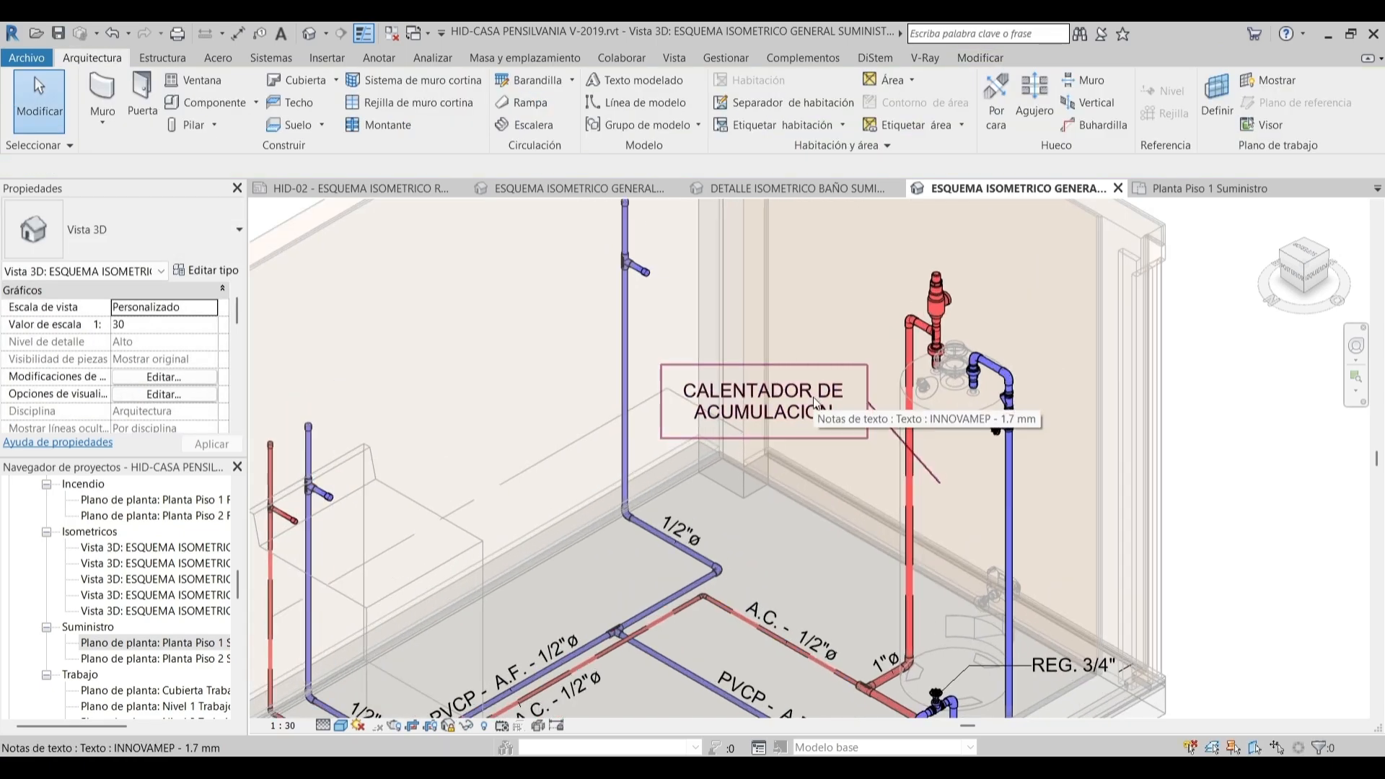
scroll(929, 451, "down", 2)
scroll(929, 451, "up", 5)
left_click(929, 440)
left_click_drag(928, 440, 853, 514)
key("Escape")
Set the type mark of the check valve above the heater's gate valve to CHEQUE
scroll(773, 392, "up", 3)
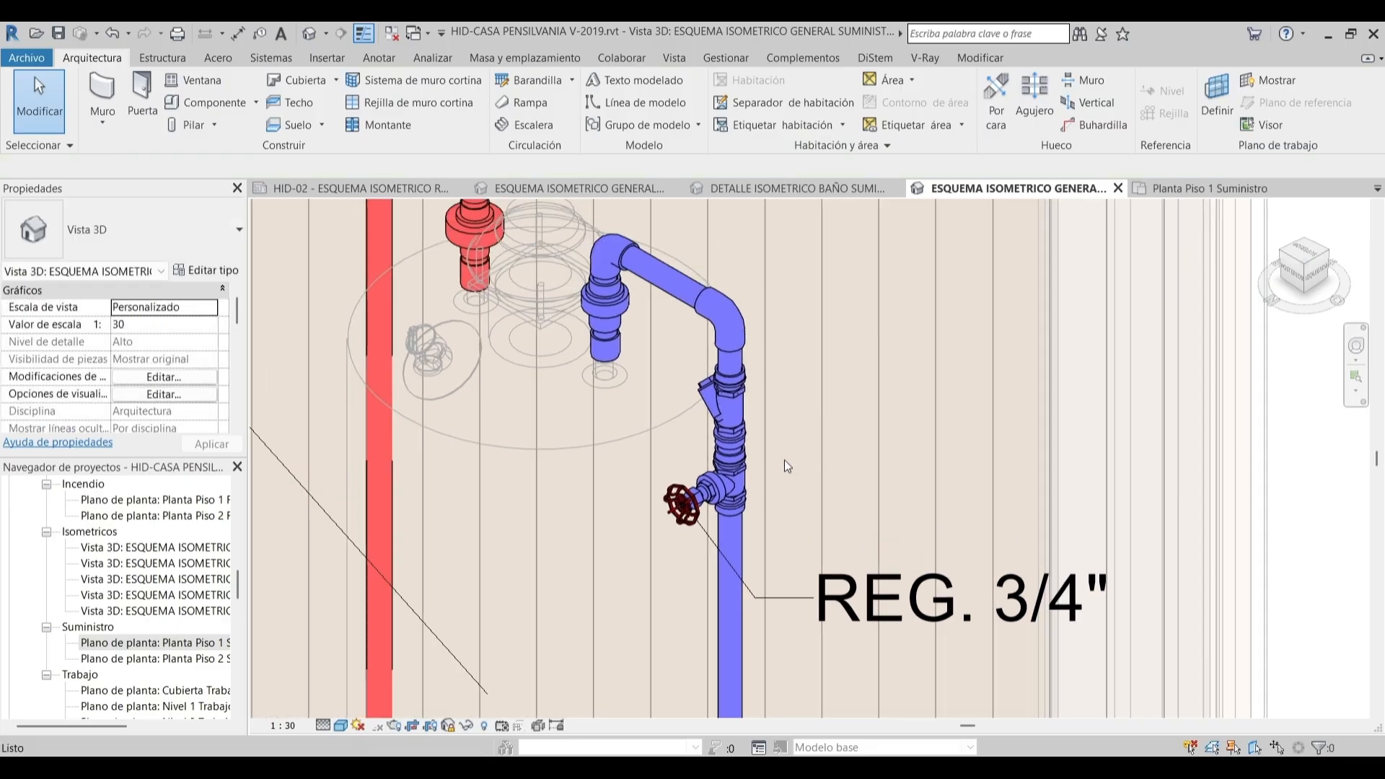
left_click(743, 411)
left_click(207, 269)
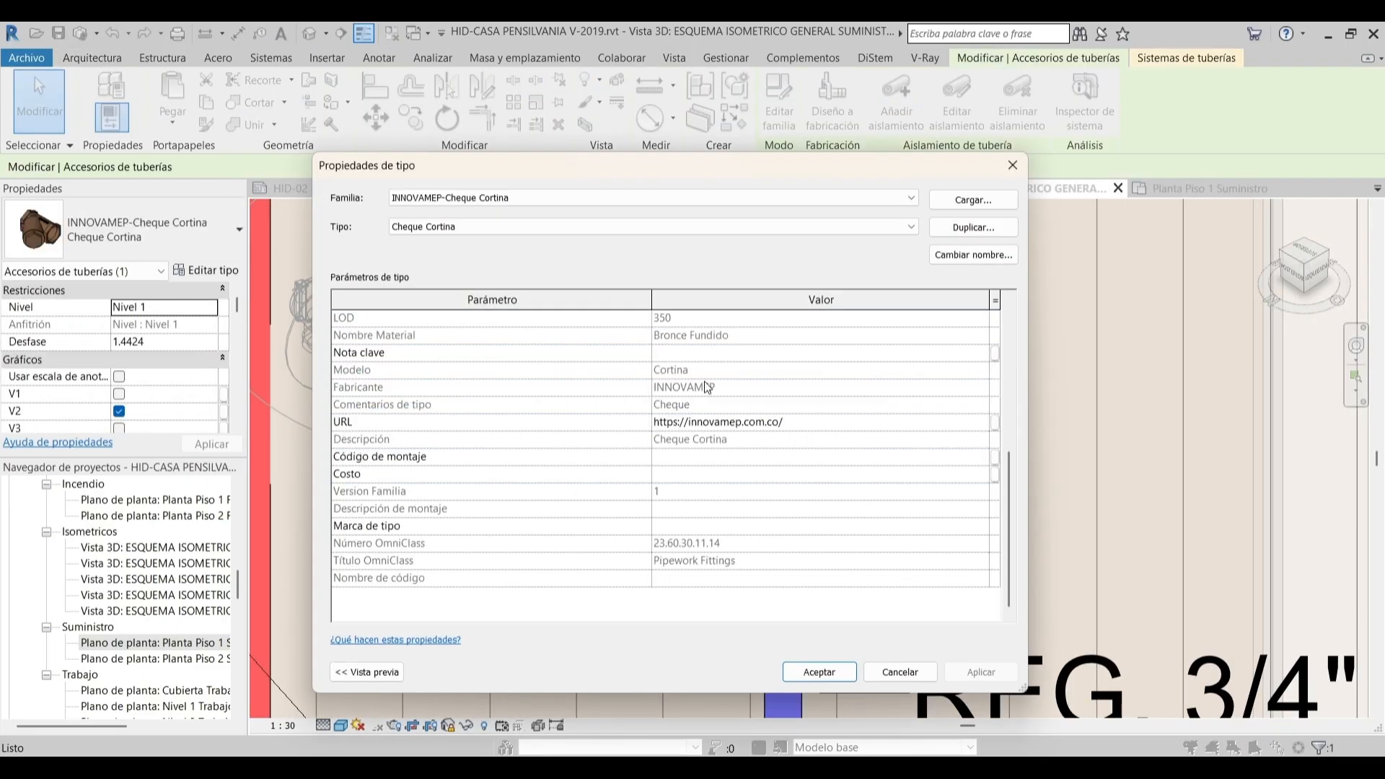
left_click(726, 529)
type("CHEQUE")
left_click(816, 670)
Tag the heater's check valve and align the tag above the REG. 3/4" label
key("t")
key("g")
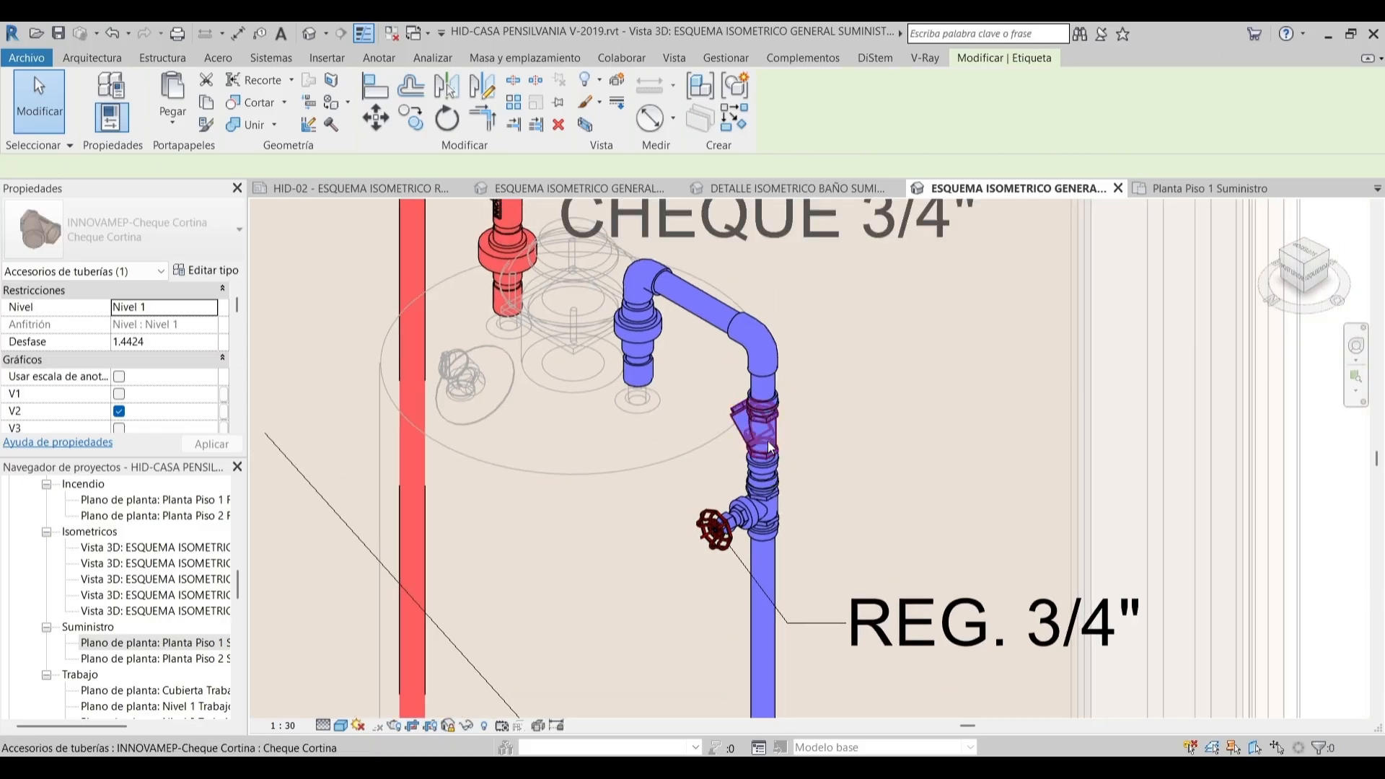
left_click(764, 433)
left_click(891, 493)
key("Escape")
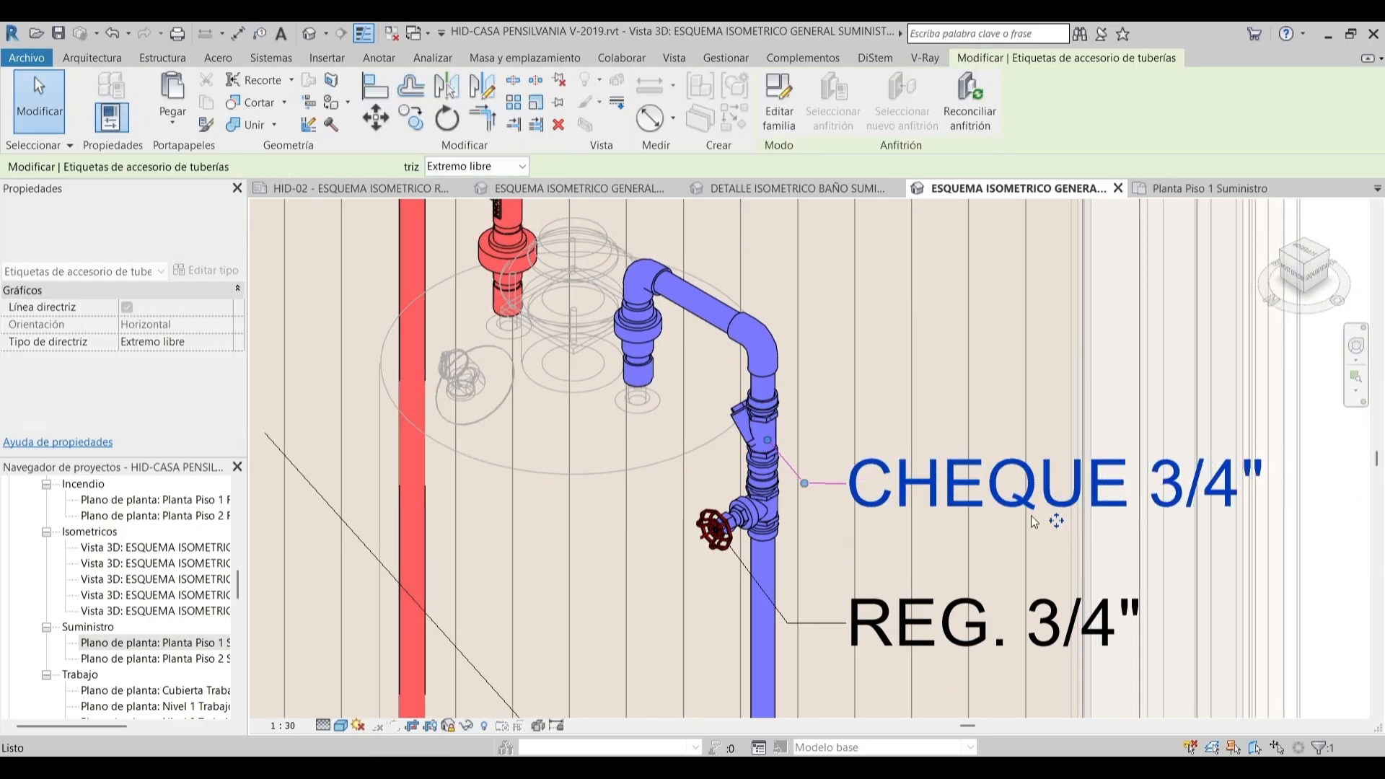
key("Escape")
Set the type mark of the universal union on the heater's cold-water inlet to UNION UNIVERSAL
scroll(850, 443, "up", 4)
left_click(766, 432)
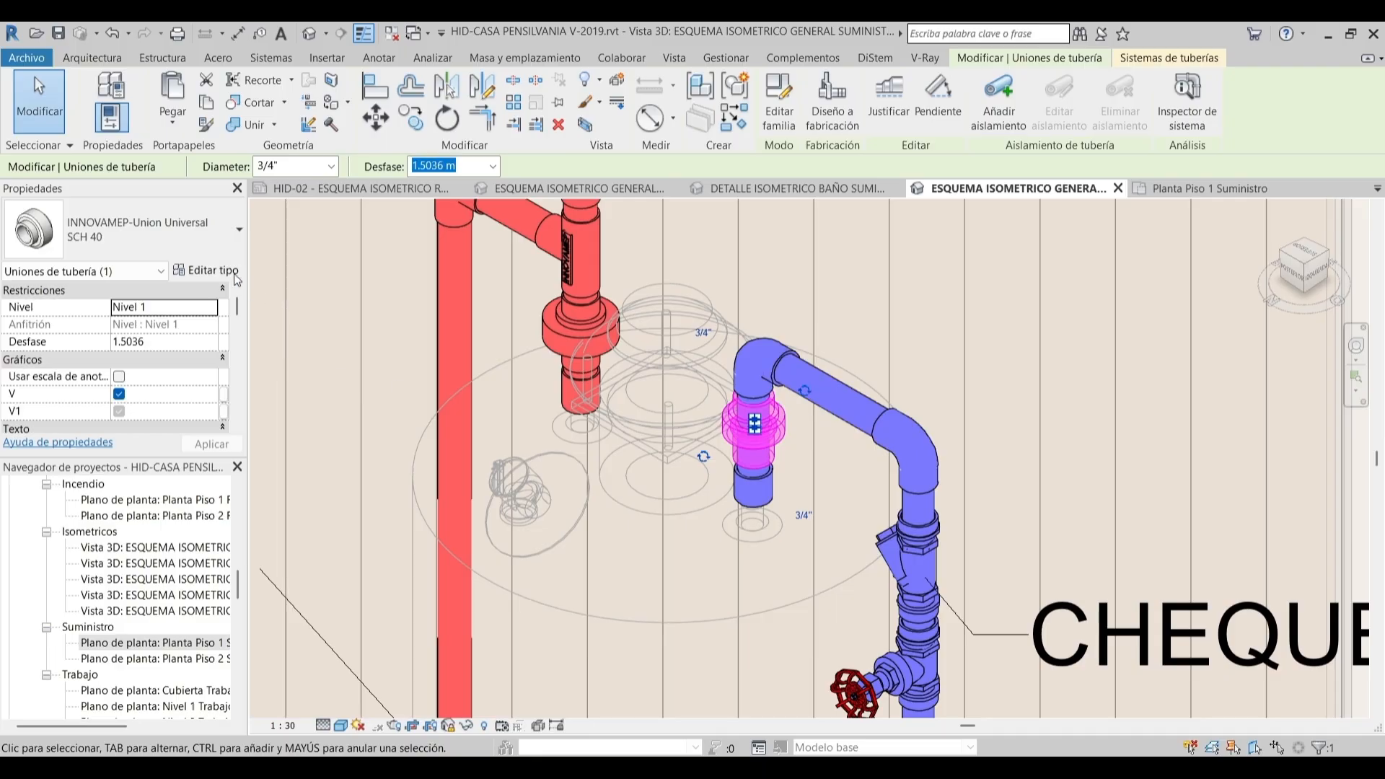
left_click(209, 271)
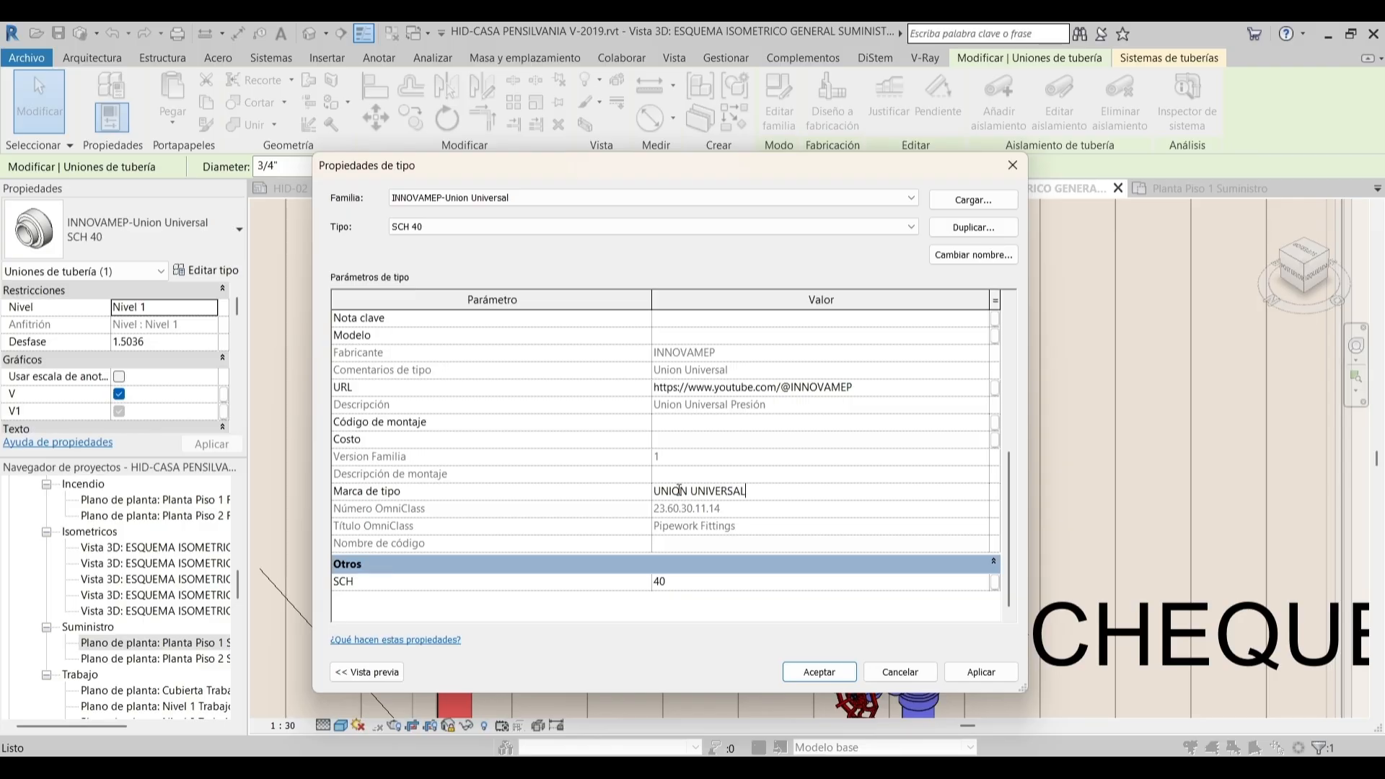
left_click(820, 672)
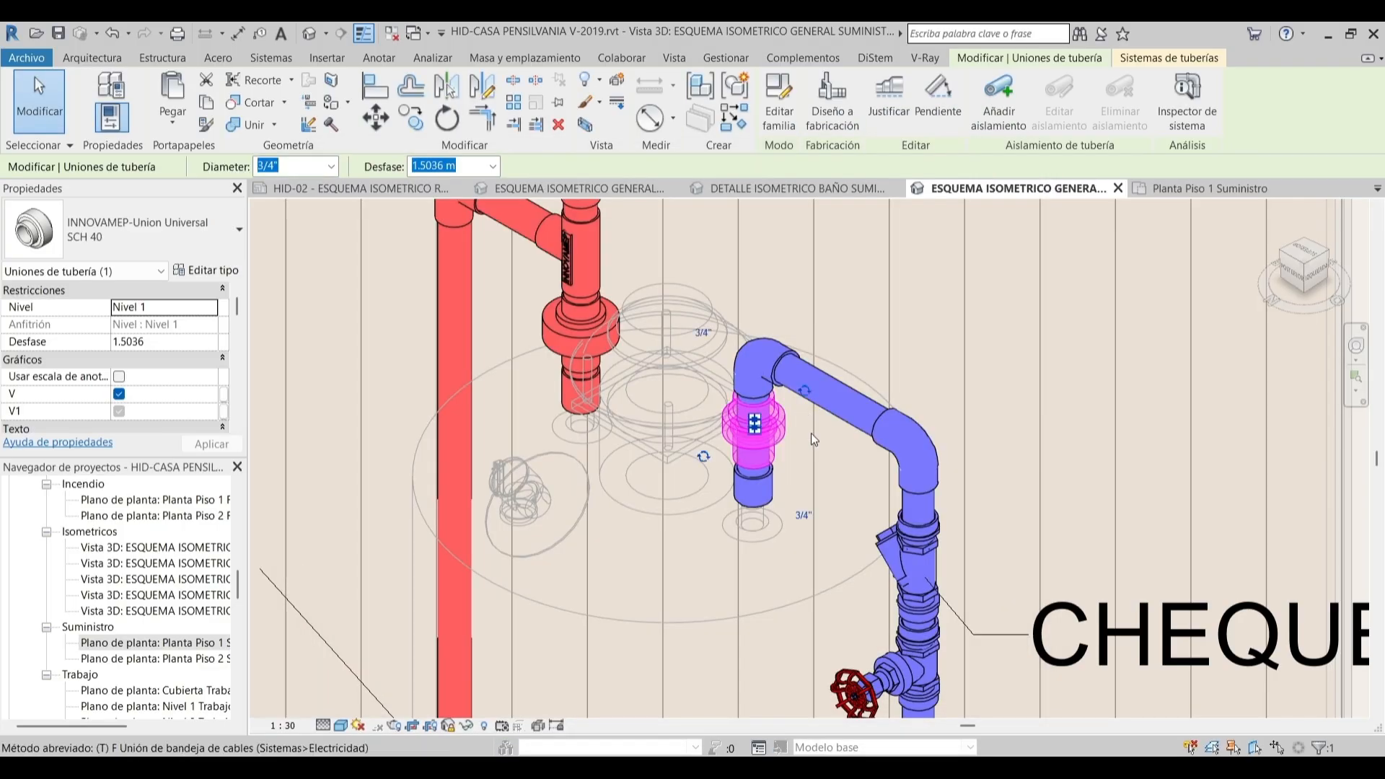
Tag the cold-water universal union and align its tag above the CHEQUE 3/4" label
key("t")
key("g")
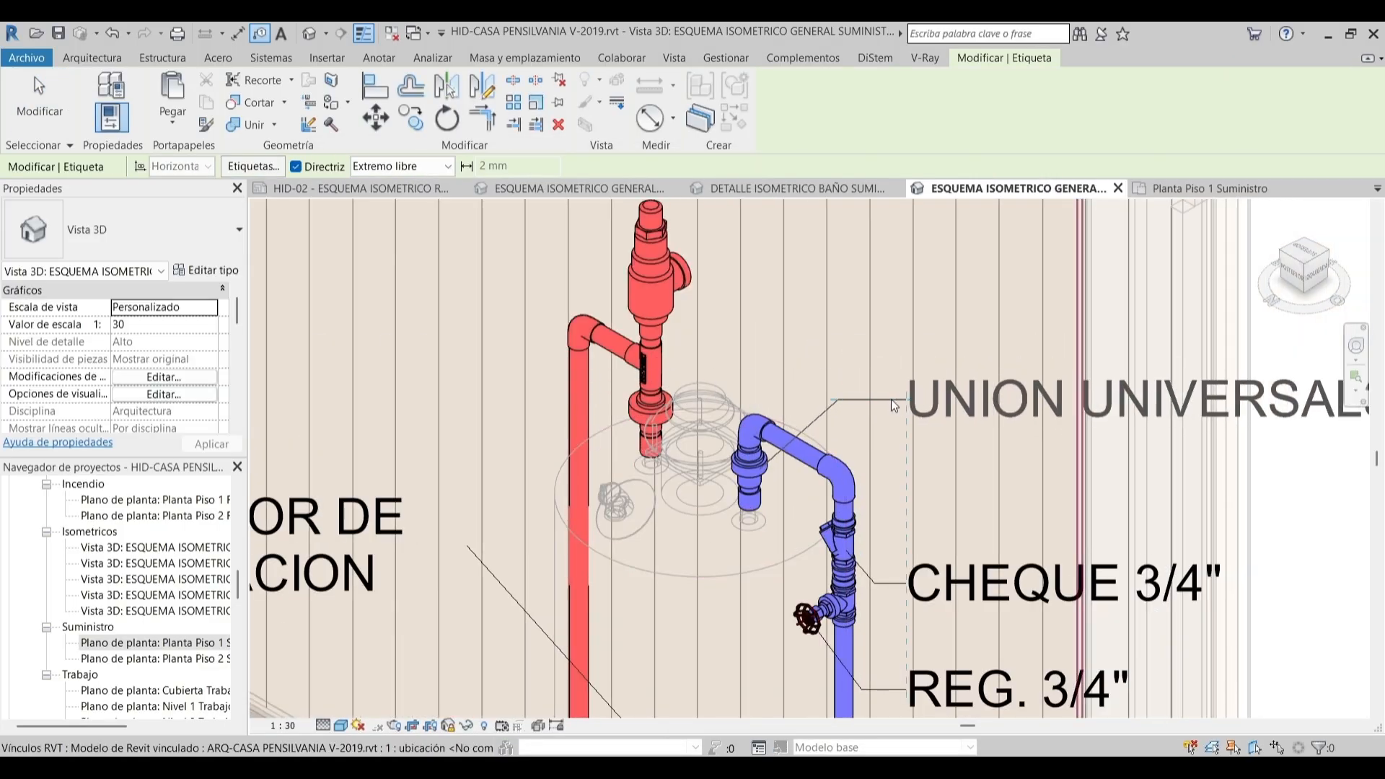
left_click(890, 400)
Tag the universal union on the heater's hot-water outlet, placing the tag on the opposite side from the cold-water labels
middle_click_drag(675, 413, 935, 413)
left_click(725, 339)
key("Escape")
key("Escape")
Set the type mark of the hot-water CPVC universal union to UNION UNIVERSAL and adjust its tag
scroll(895, 408, "up", 3)
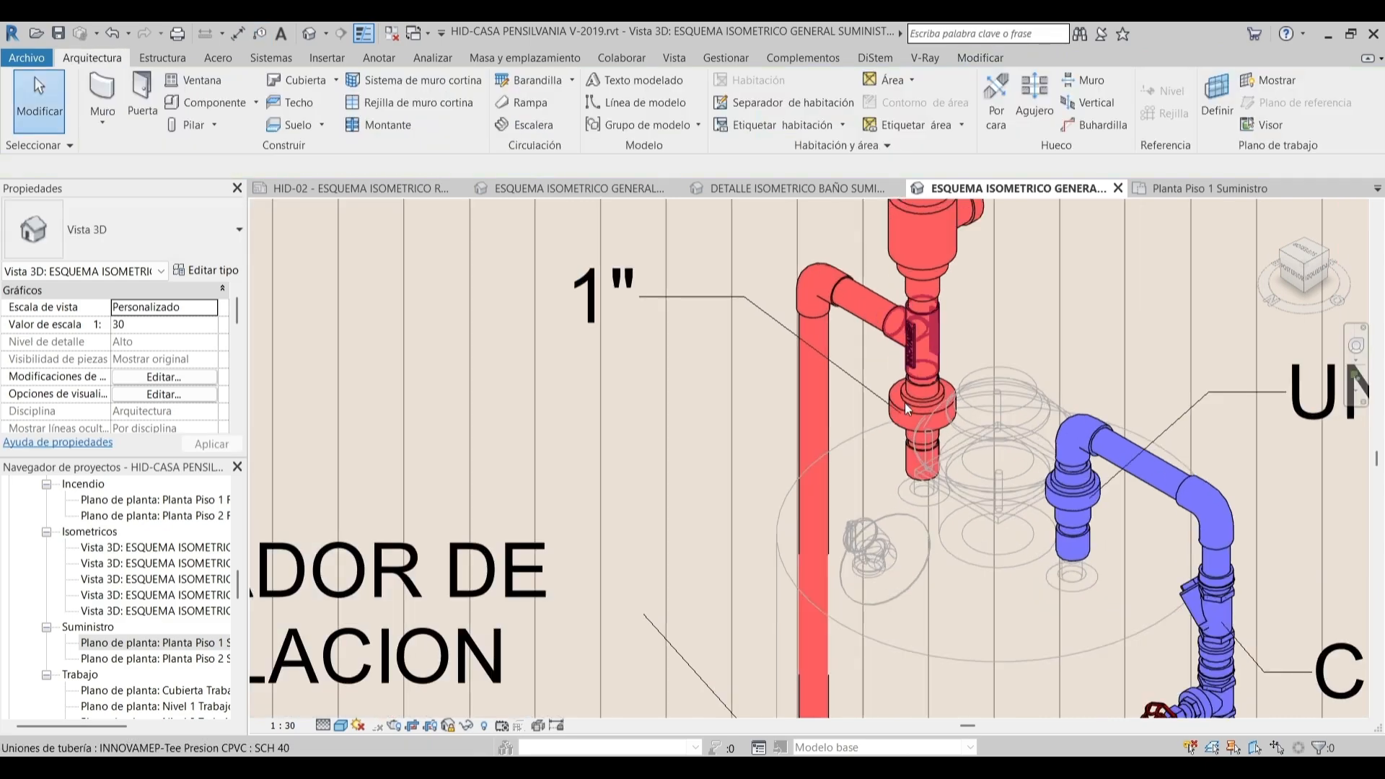
left_click(923, 404)
left_click(208, 271)
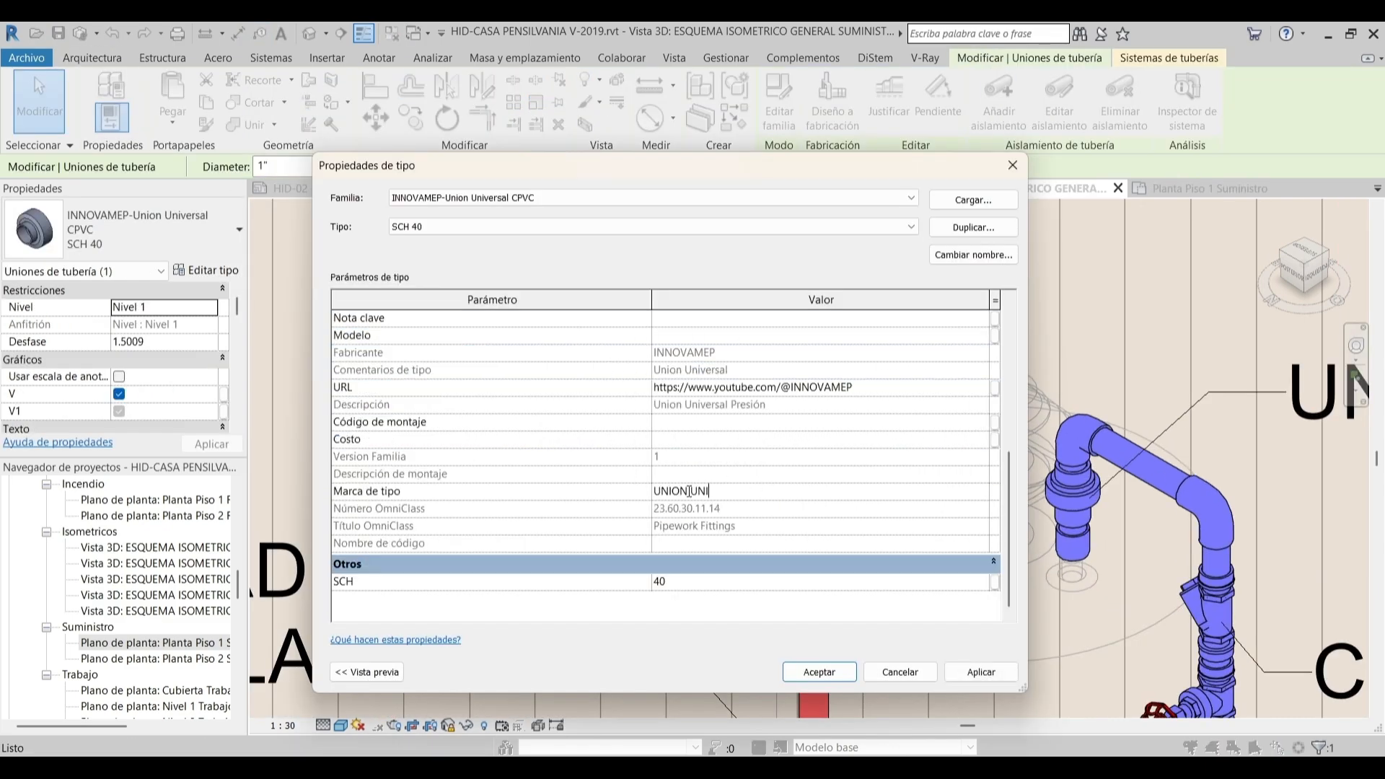
left_click(814, 673)
left_click(756, 454)
scroll(764, 414, "down", 2)
key("Escape")
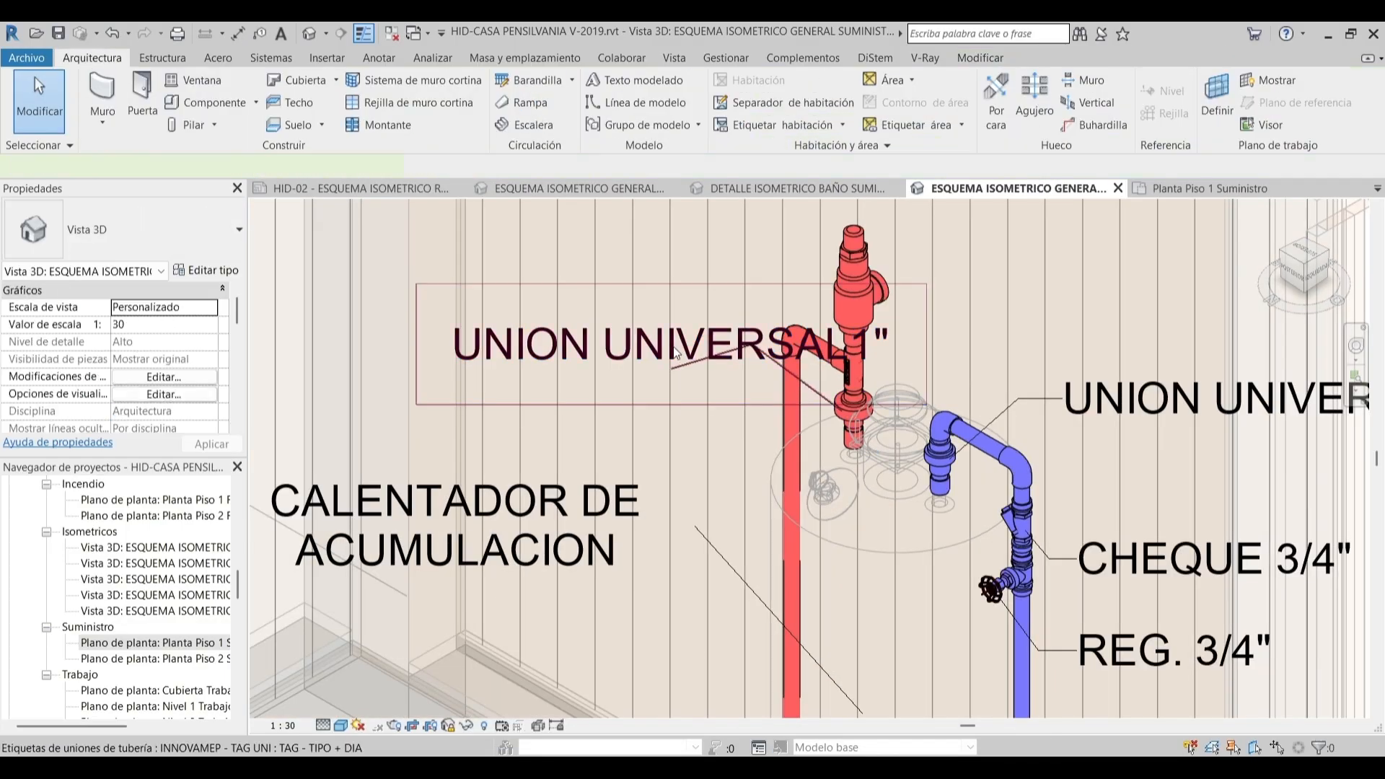
Move the hot-water UNION UNIVERSAL 1" tag clear of the red piping and realign its leader
left_click(676, 353)
left_click_drag(577, 361, 391, 367)
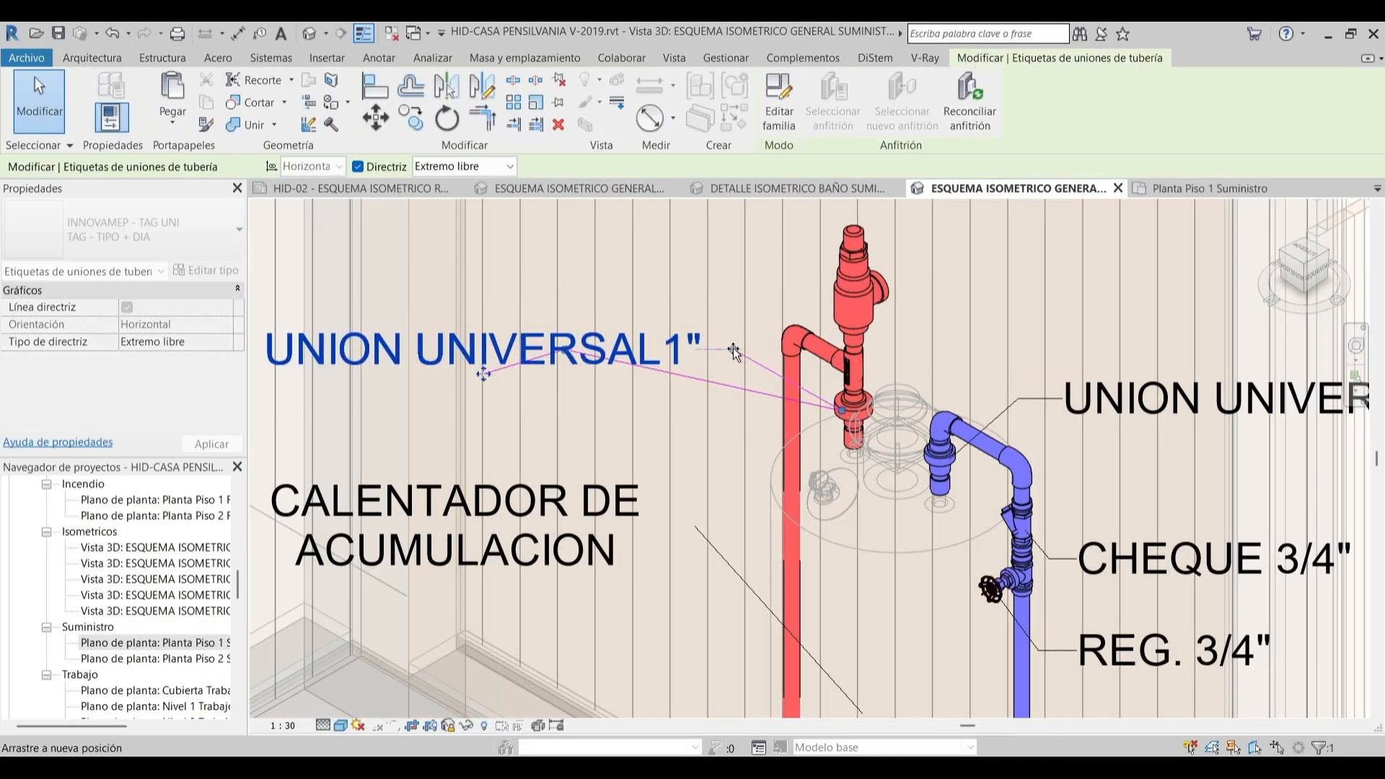
key("Escape")
Set the type mark of the relief valve above the heater's hot-water outlet to VALV. ALIVIO
scroll(732, 348, "down", 1)
scroll(729, 344, "up", 5)
left_click(723, 398)
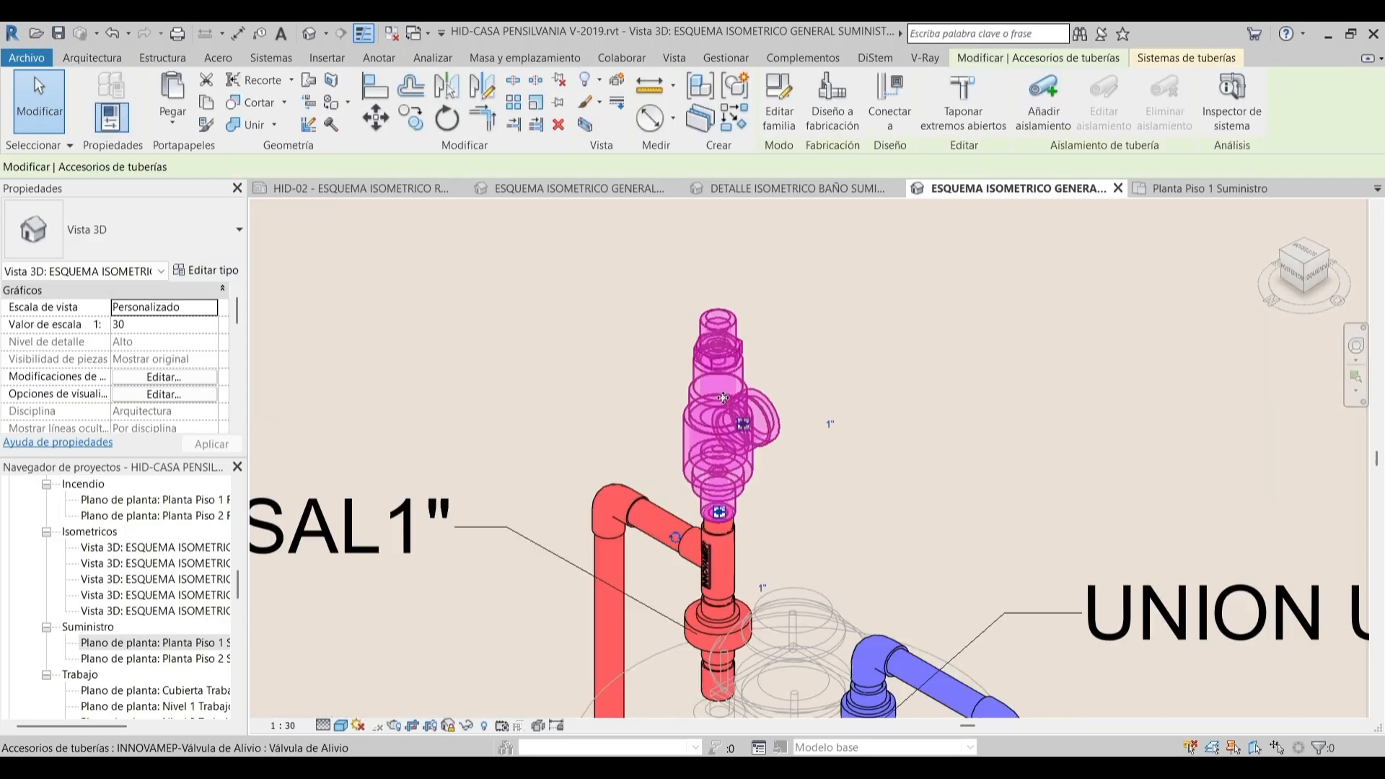
left_click(207, 270)
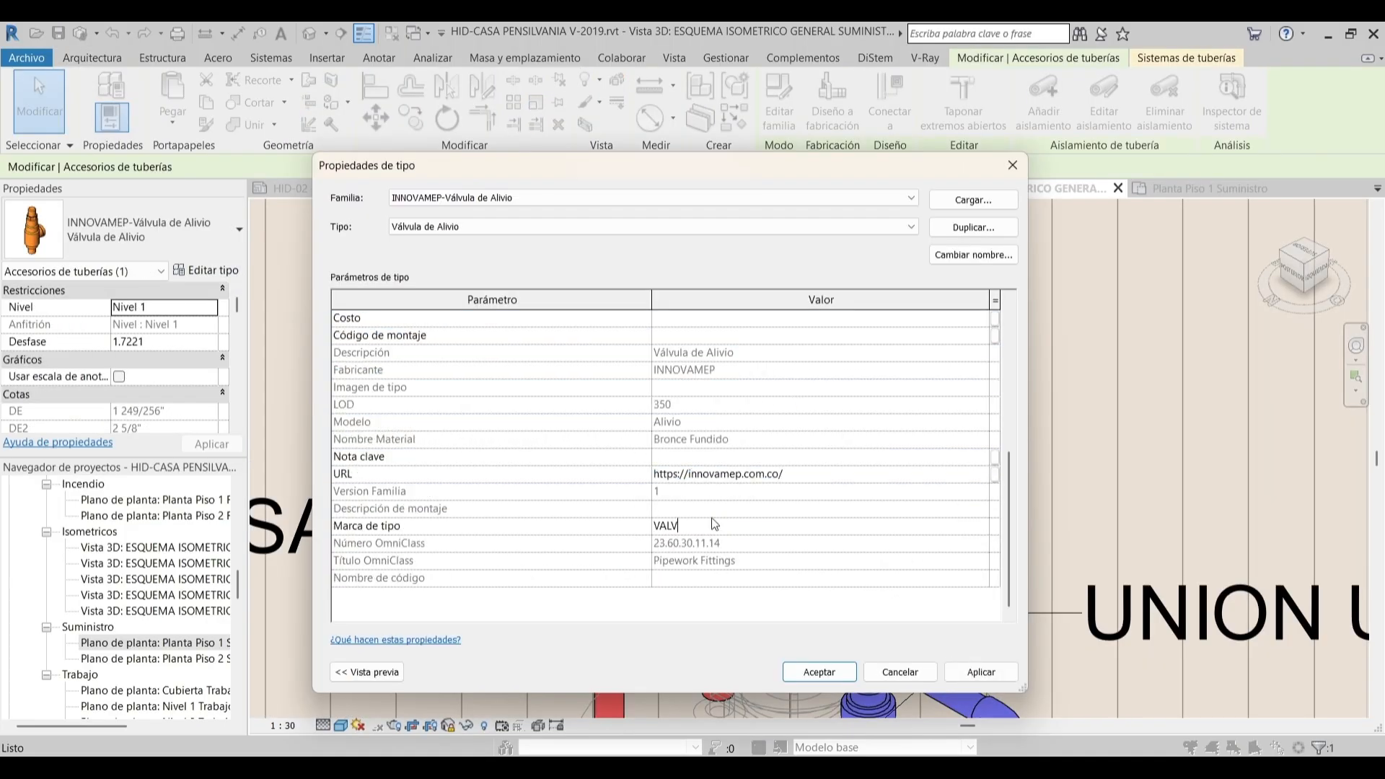
left_click(818, 672)
Tag the relief valve, placing its label with a leader above the hot-water UNION UNIVERSAL tag
key("t")
key("g")
scroll(772, 449, "down", 2)
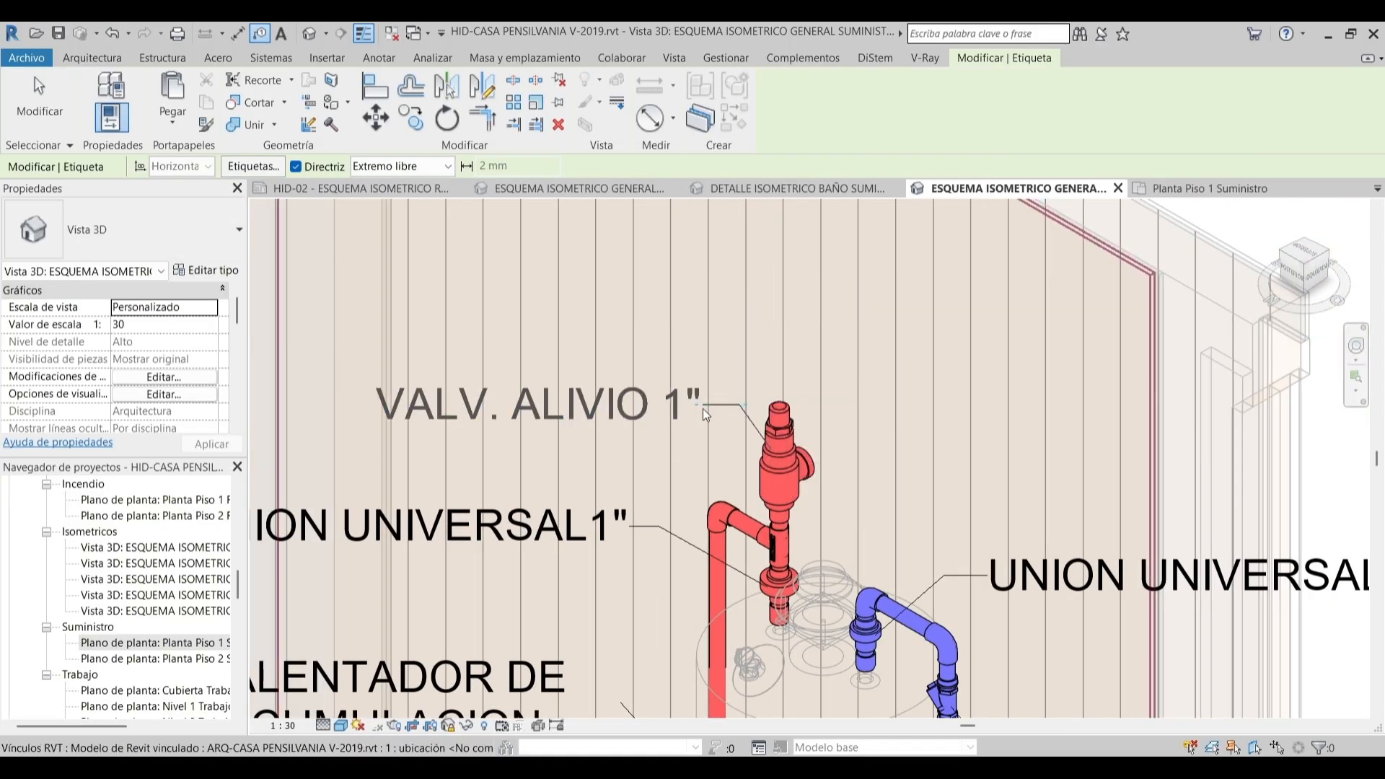
left_click(702, 408)
key("Escape")
key("Escape")
Check the whole annotated isometric detail and the free space on sheet HID-02
scroll(724, 416, "down", 4)
middle_click_drag(711, 518, 785, 384)
middle_click_drag(694, 467, 785, 476)
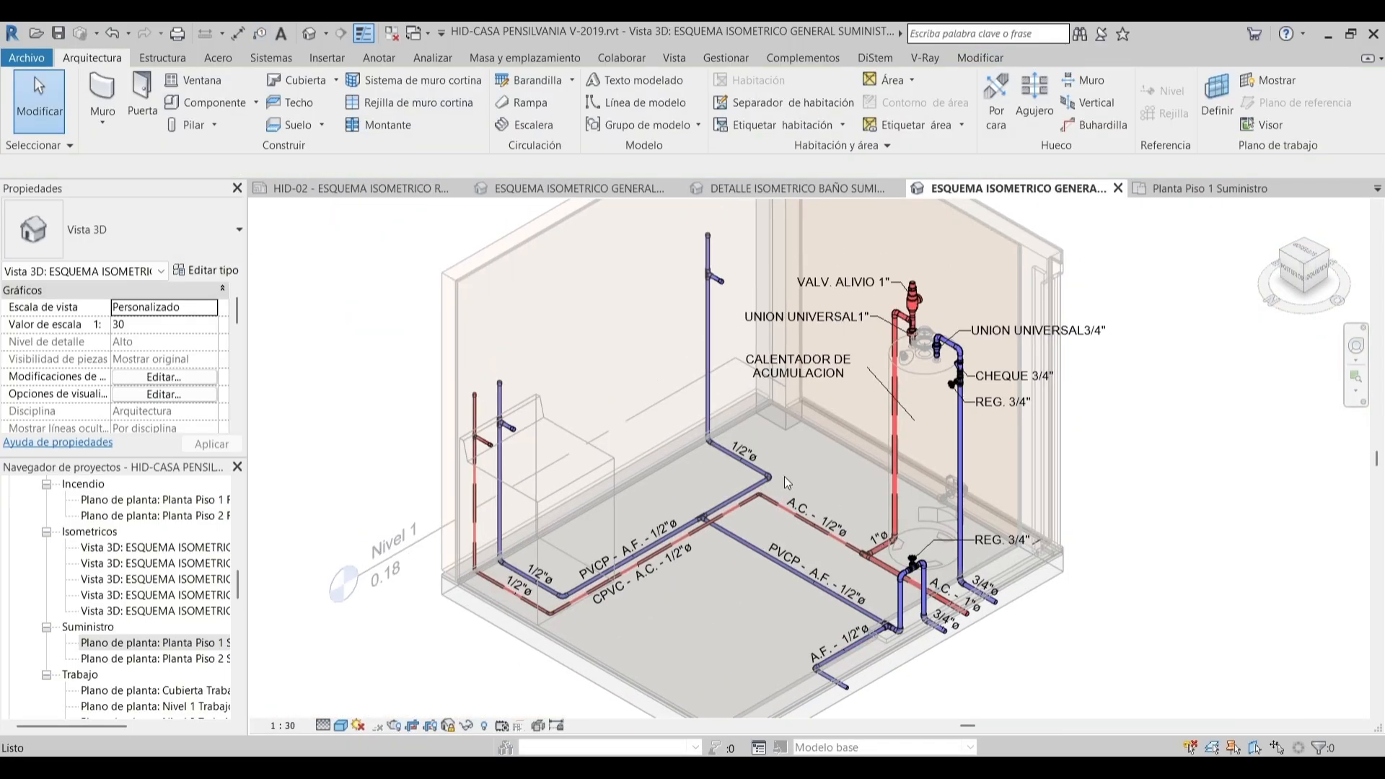
scroll(769, 429, "down", 1)
scroll(777, 420, "down", 1)
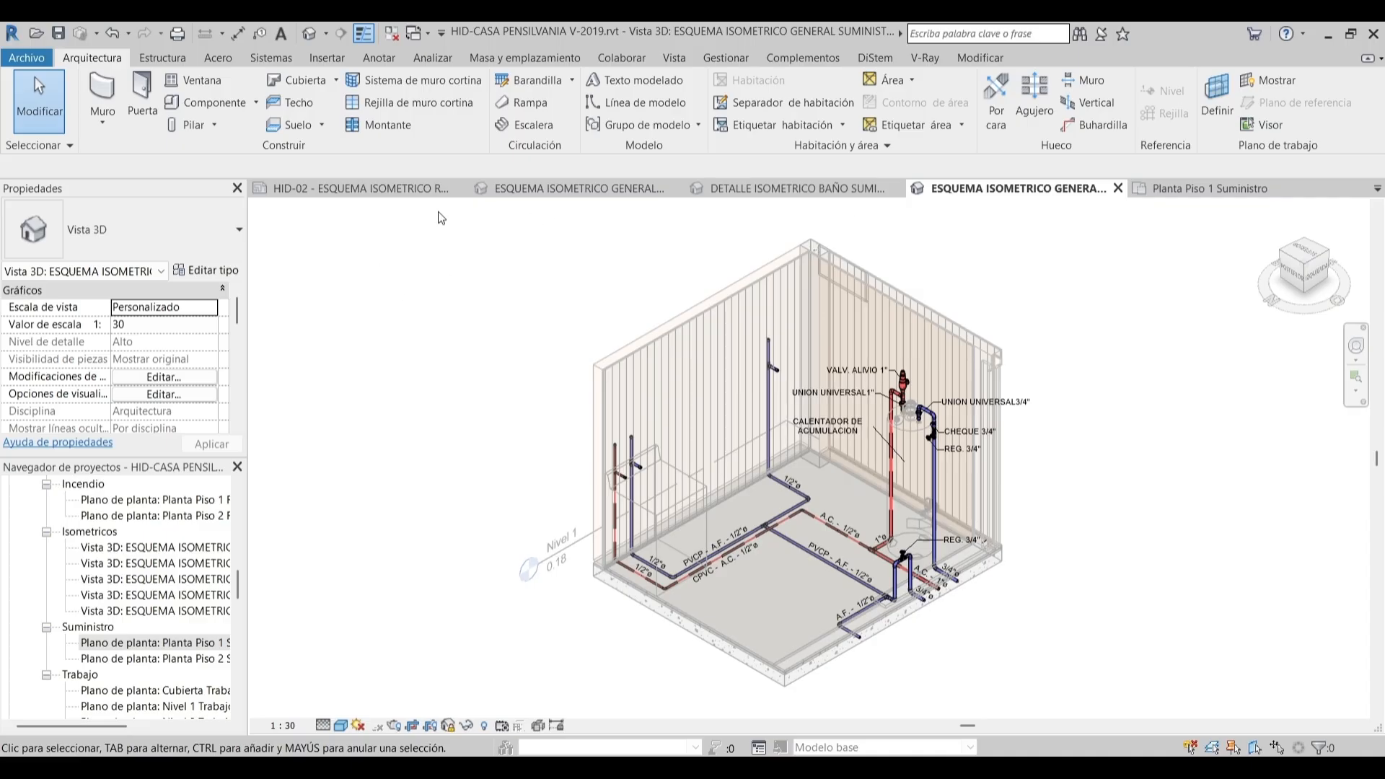
left_click(389, 189)
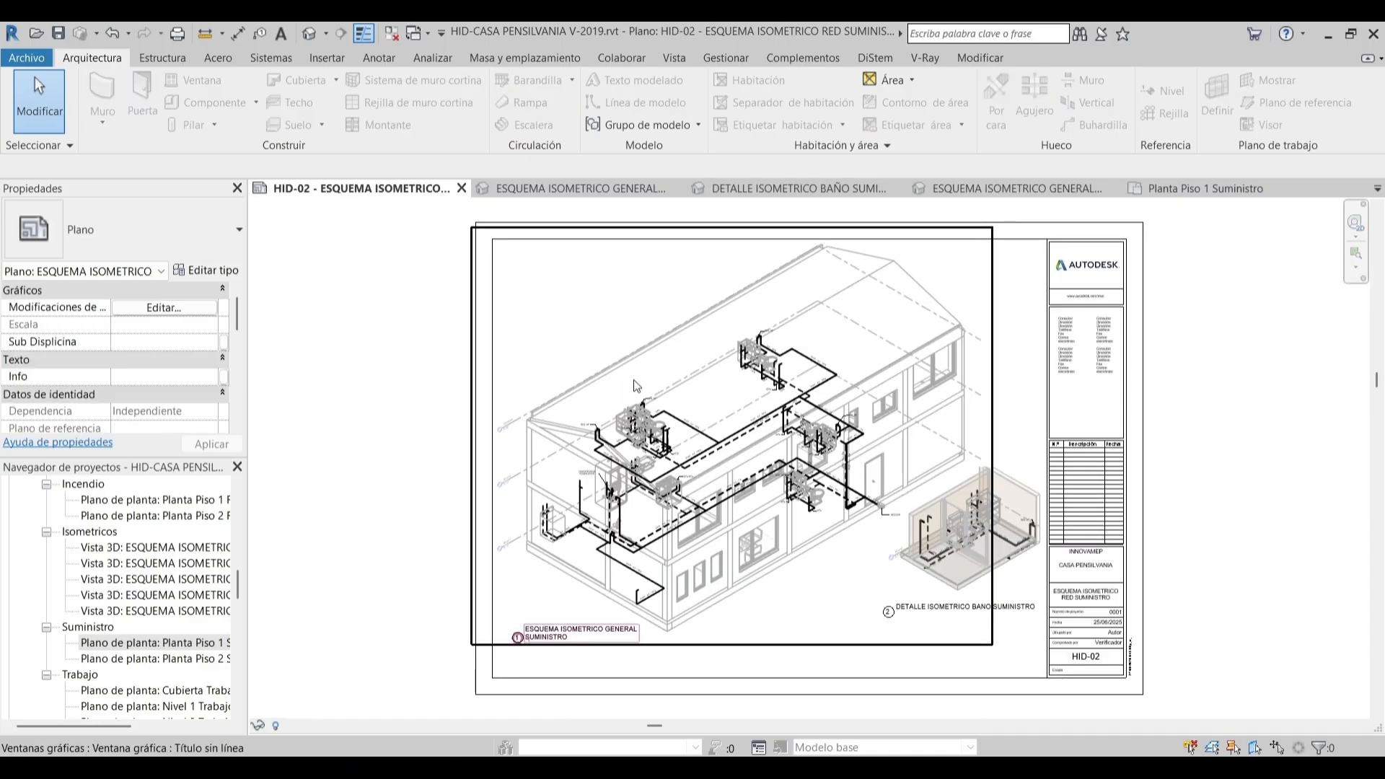
middle_click_drag(888, 542, 757, 424)
Rename the copied isometric view DETALLE ISOMETRICO ZONA ROPAS SUMINISTRO, reusing the wording of the bathroom detail's name
left_click_drag(238, 582, 236, 507)
left_click(1010, 189)
double_click(159, 643)
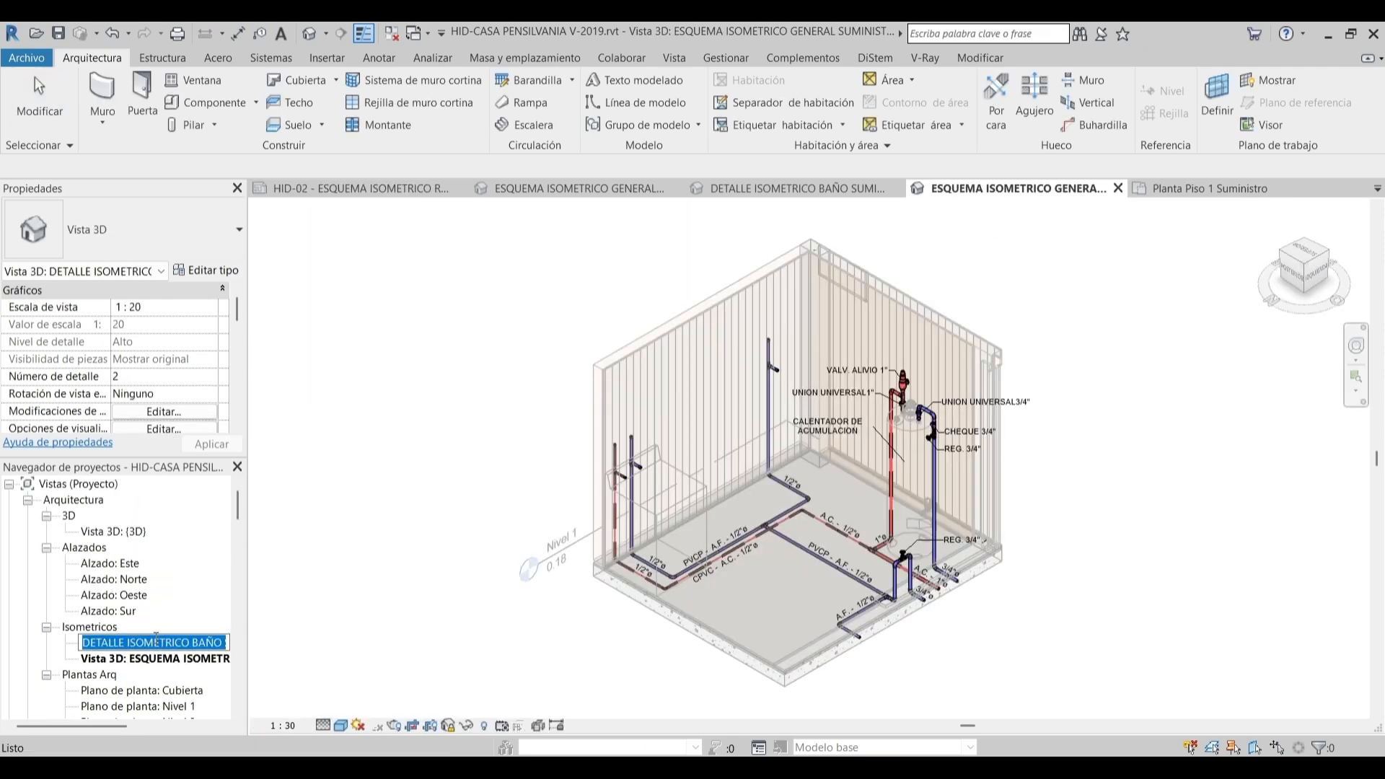
double_click(156, 658)
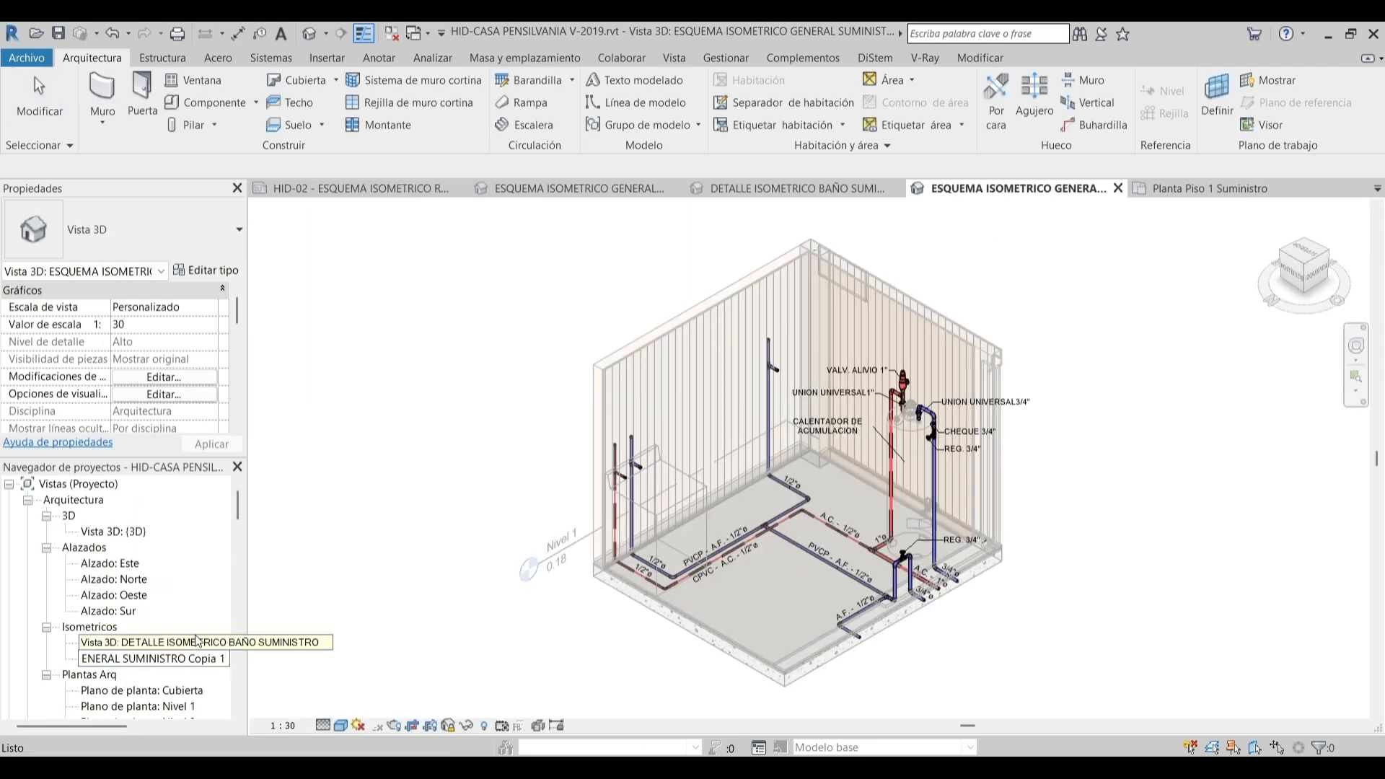
left_click(187, 644)
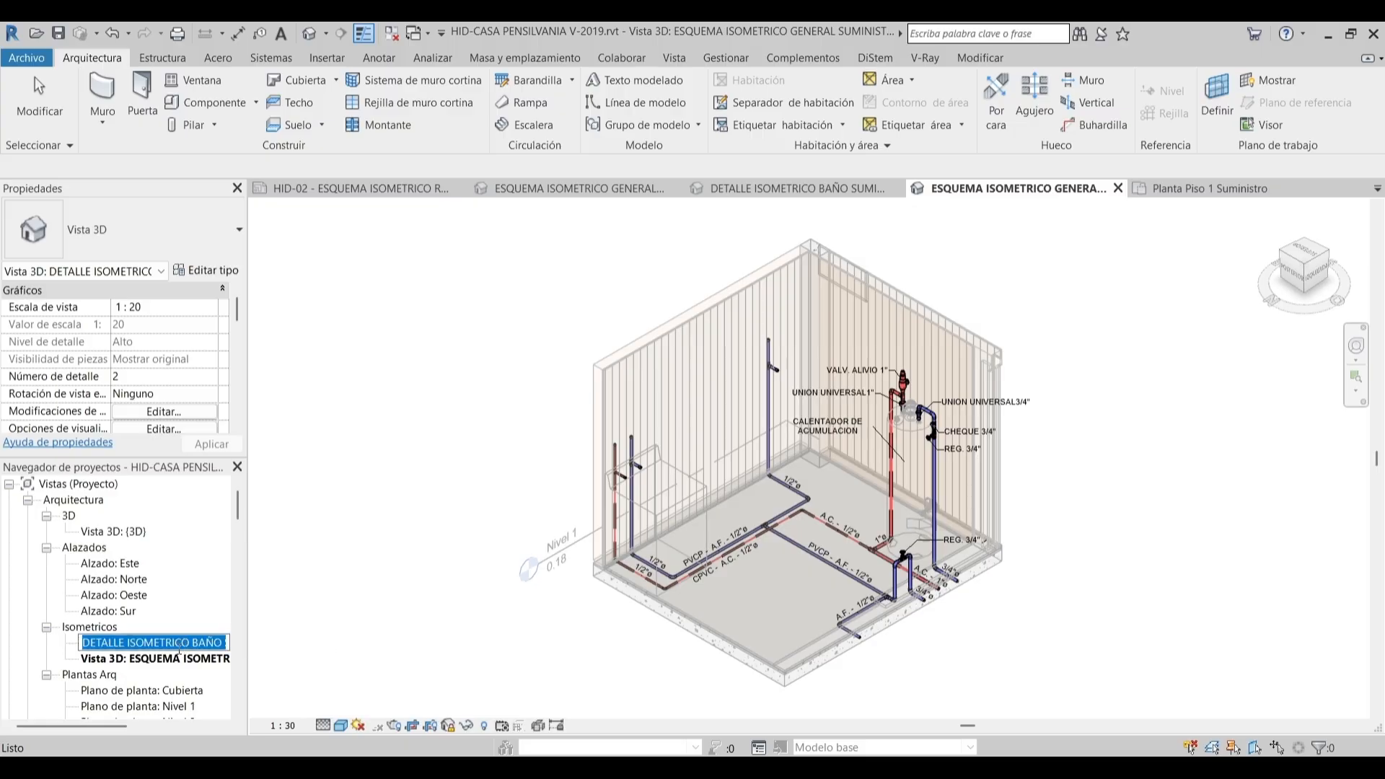
double_click(176, 658)
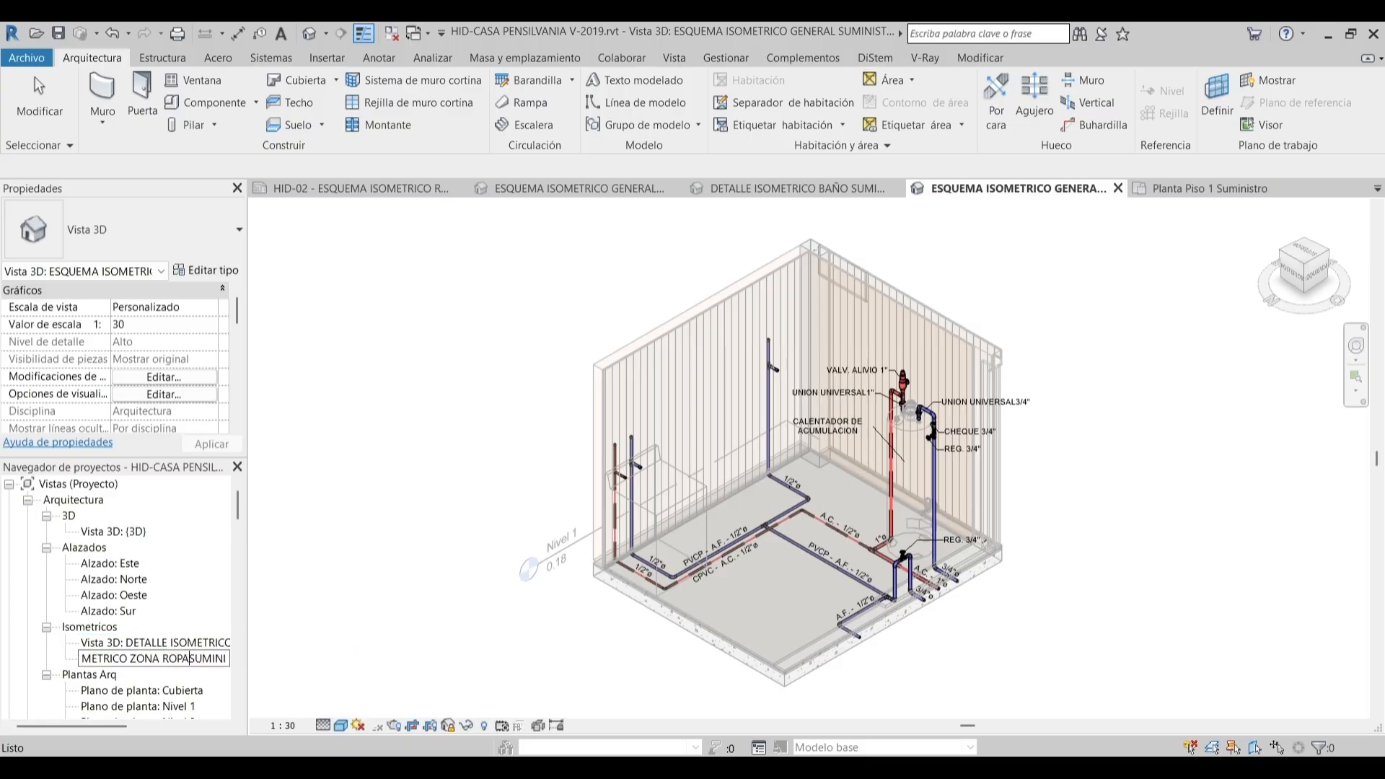
key("Return")
left_click(287, 491)
Place the DETALLE ISOMETRICO ZONA ROPAS SUMINISTRO view on sheet HID-02 with the viewport type Título sin línea
left_click(403, 191)
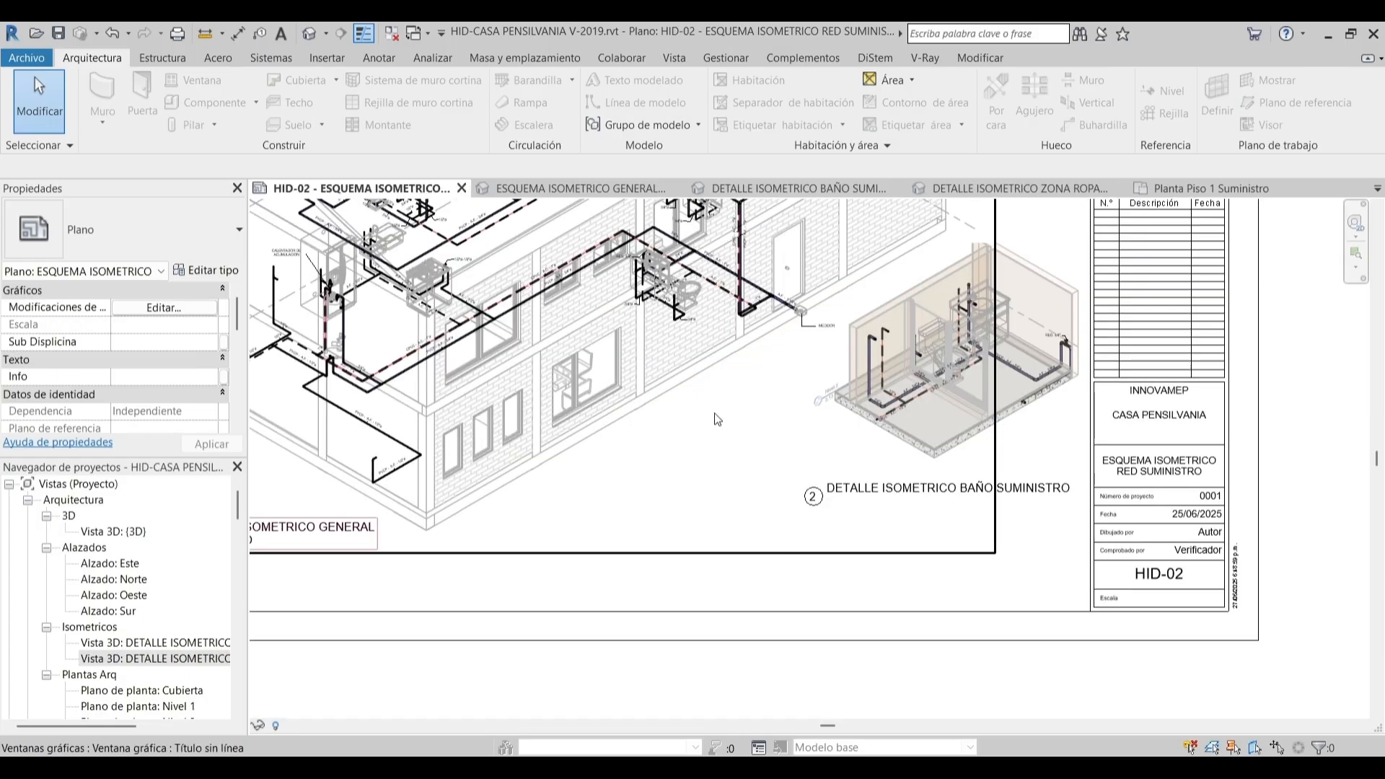
left_click(151, 659)
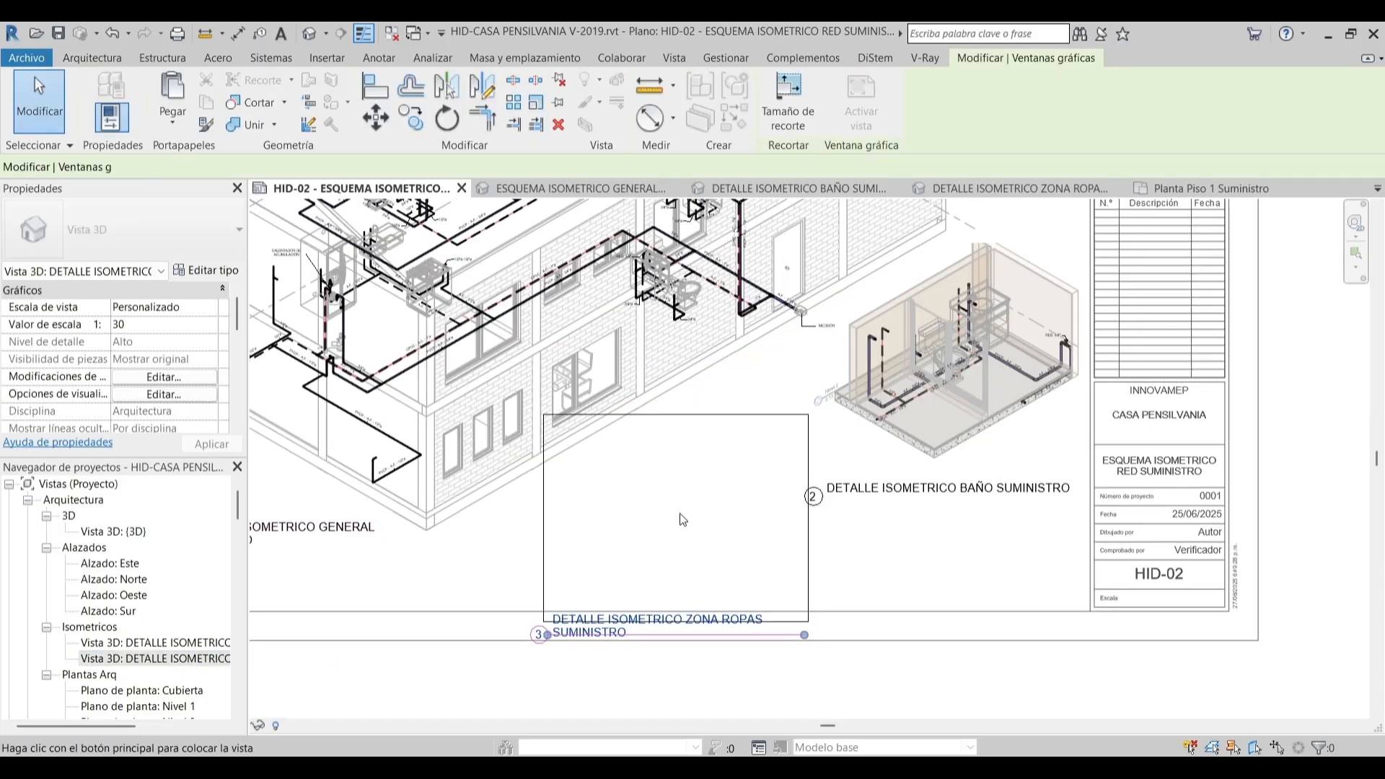
left_click(698, 497)
left_click(147, 230)
left_click(96, 357)
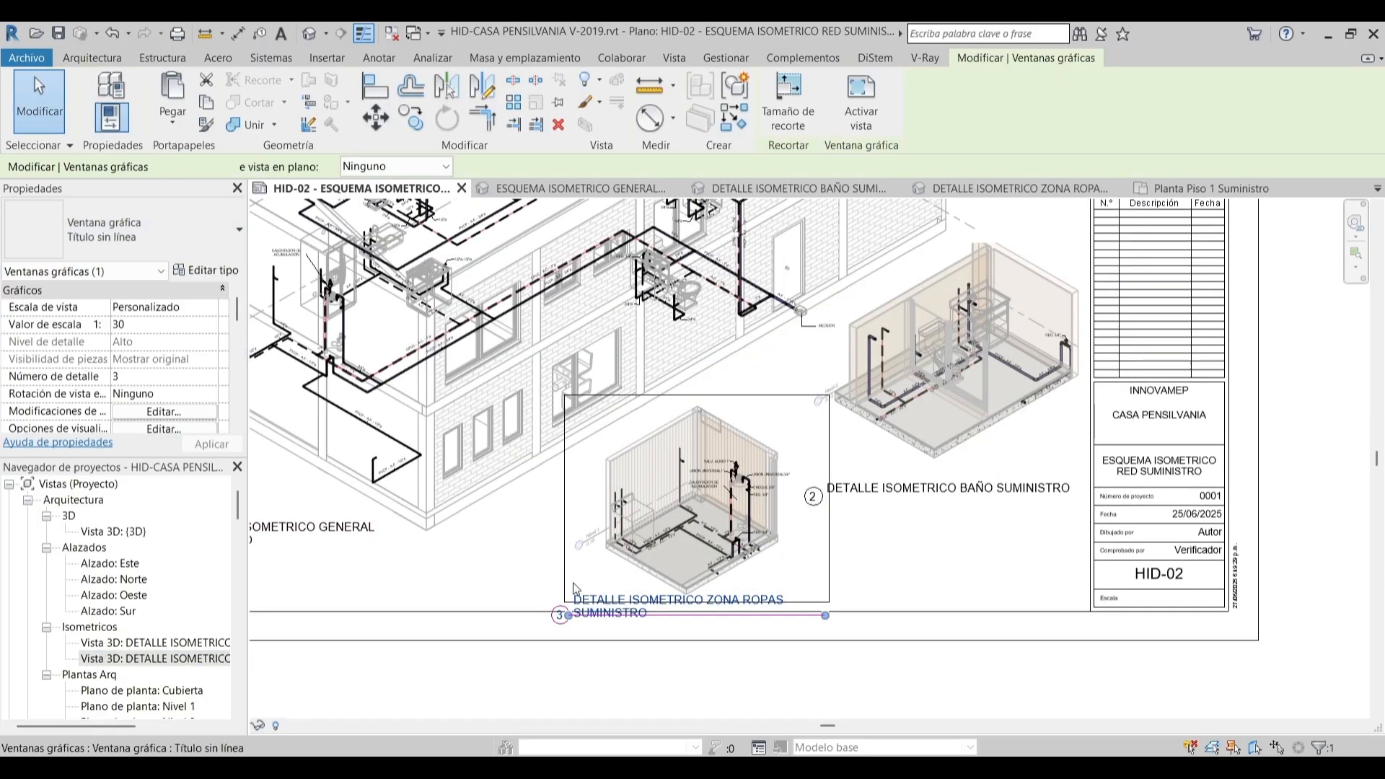
Adjust the position of the ZONA ROPAS detail and its title on the sheet
key("Escape")
scroll(542, 452, "up", 1)
left_click_drag(542, 452, 554, 421)
key("Escape")
scroll(485, 548, "up", 2)
left_click(507, 549)
left_click_drag(507, 549, 503, 548)
key("Escape")
Review the placed details on sheet HID-02 and close all the inactive views
scroll(678, 458, "down", 5)
middle_click_drag(770, 374, 755, 434)
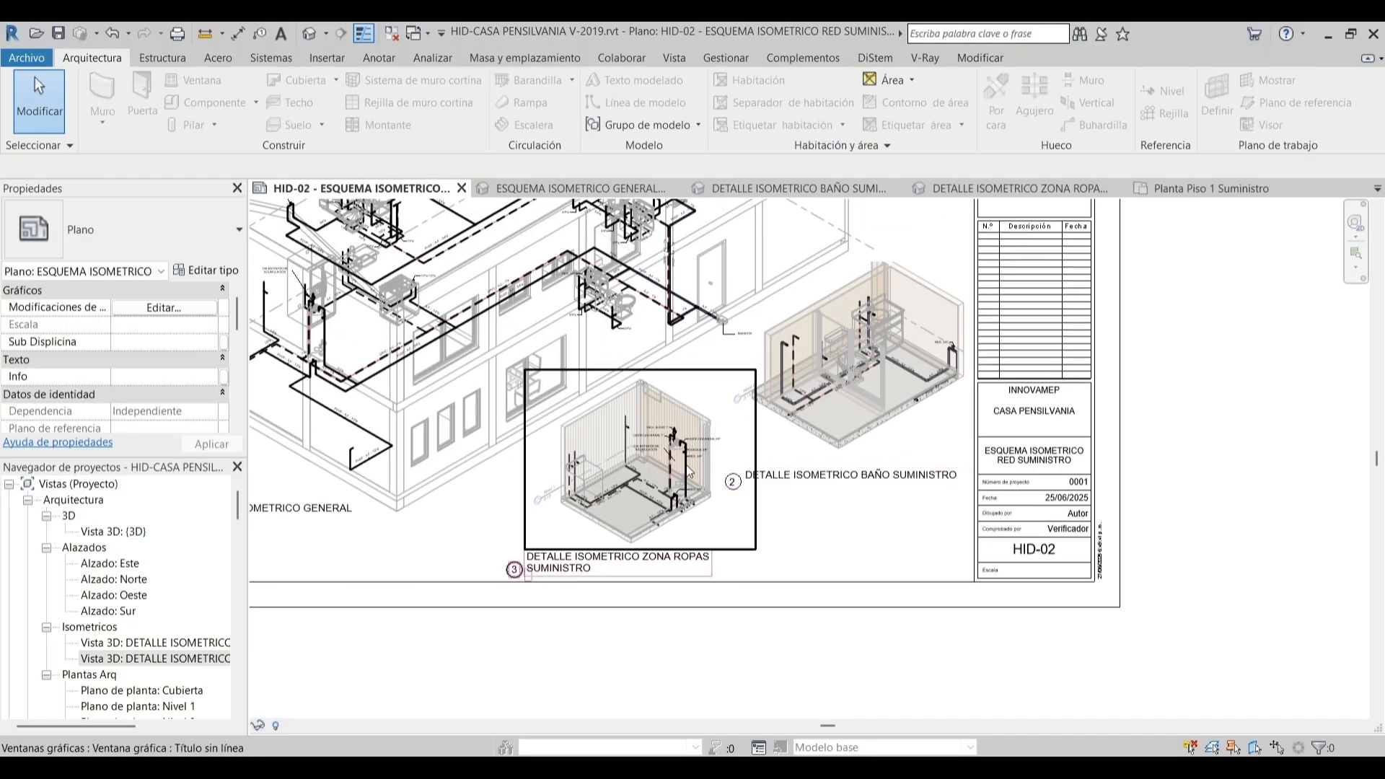
scroll(686, 465, "up", 3)
scroll(612, 453, "up", 1)
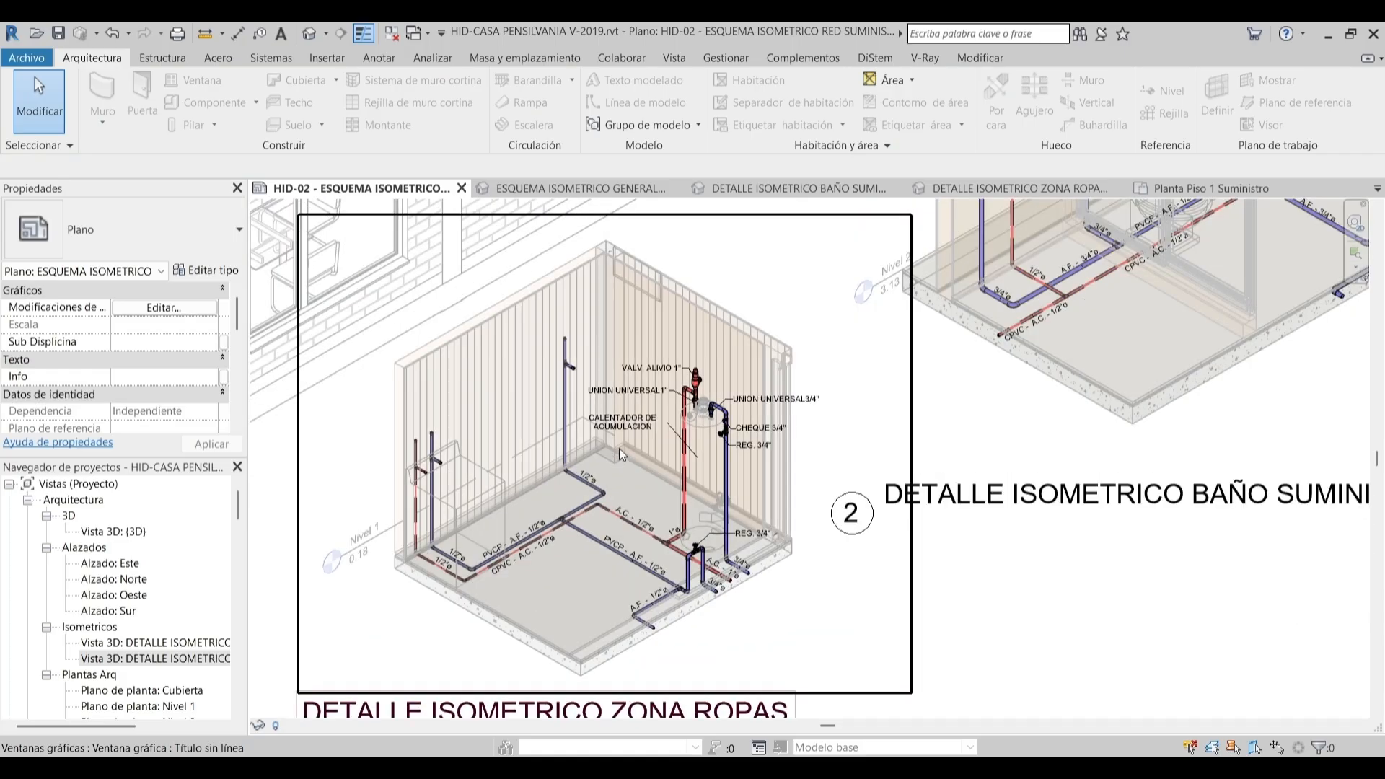
scroll(619, 448, "down", 6)
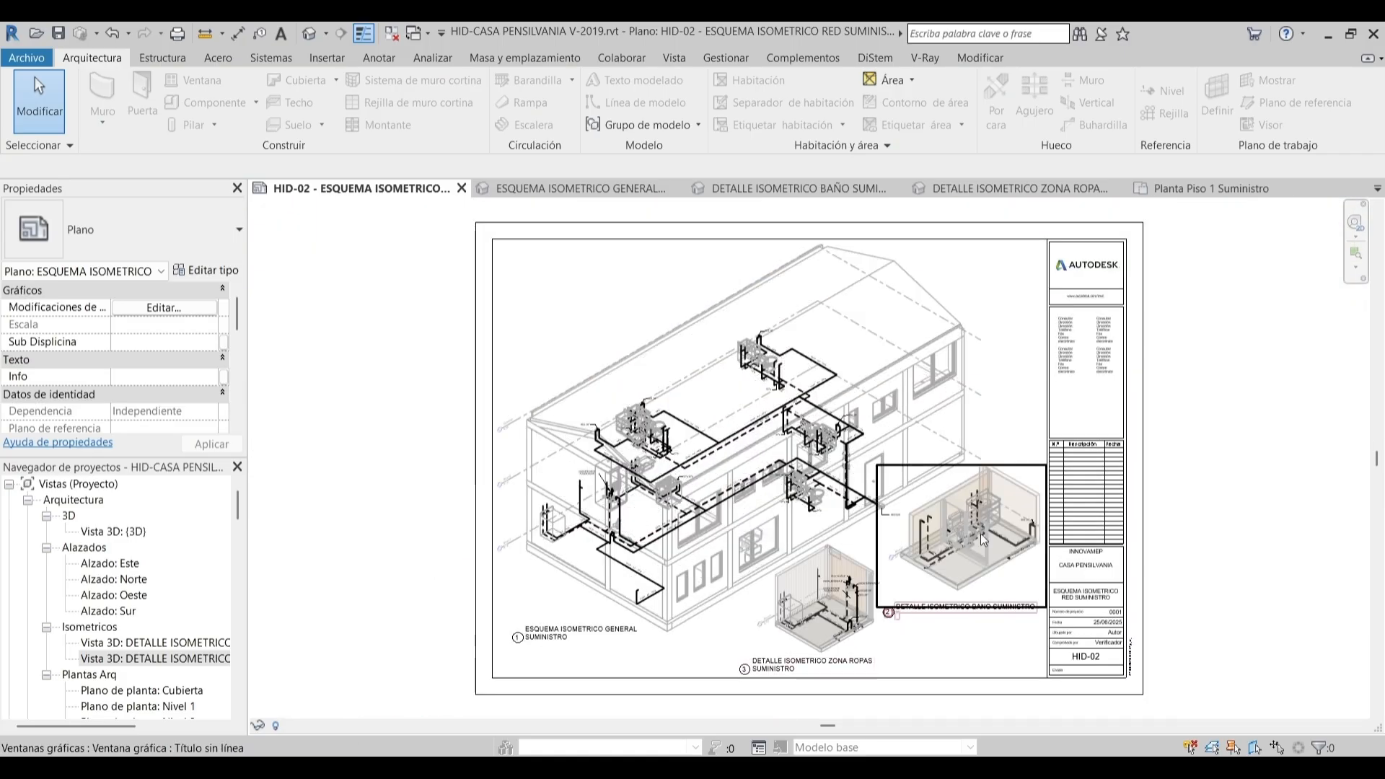
left_click(393, 36)
Find the HID sheets in the project and open the drainage isometric sheet HID-04
scroll(230, 543, "down", 10)
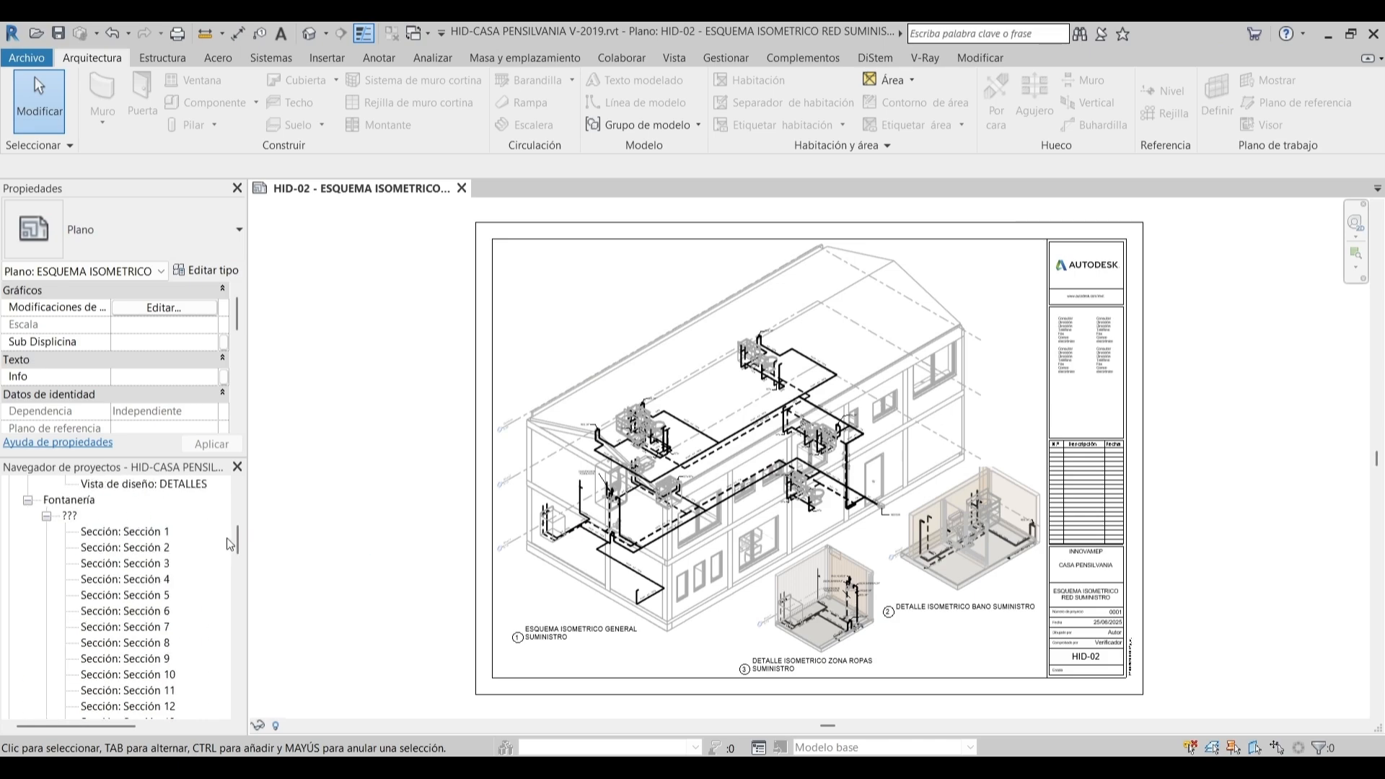
left_click_drag(235, 542, 234, 627)
left_click(87, 574)
left_click(48, 548)
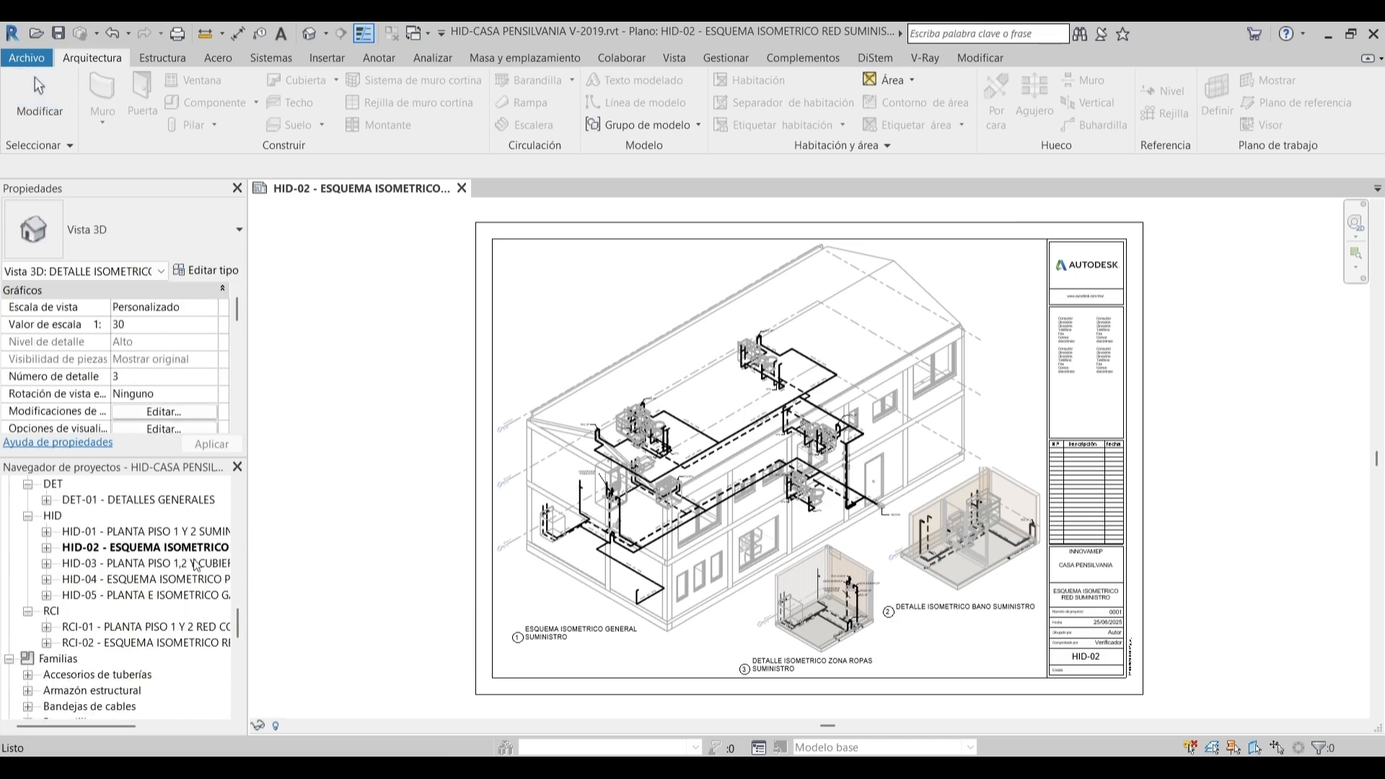
scroll(899, 656, "up", 4)
middle_click(924, 432)
middle_click(923, 432)
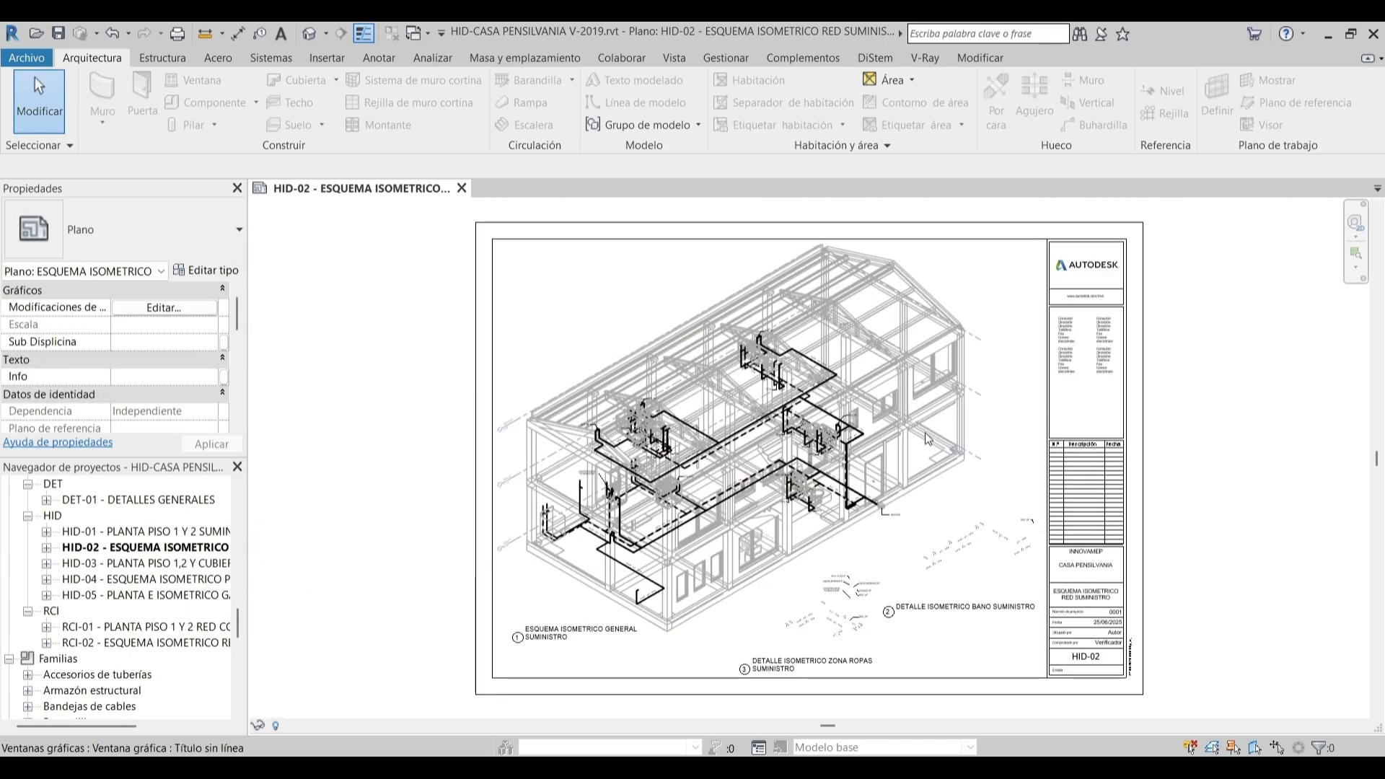
left_click(150, 583)
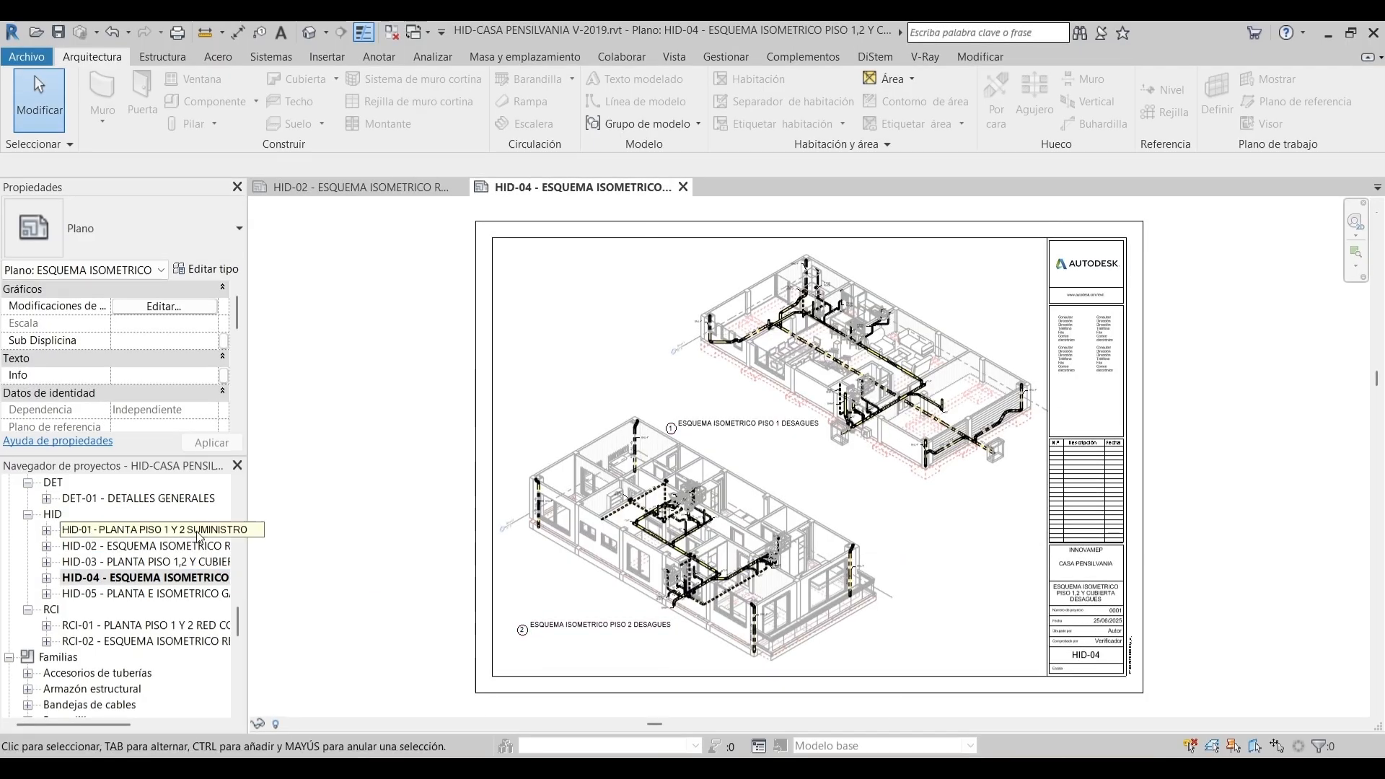
Duplicate the DETALLE ISOMETRICO BAÑO SUMINISTRO view from sheet HID-02 with its detailing
left_click(46, 547)
right_click(166, 562)
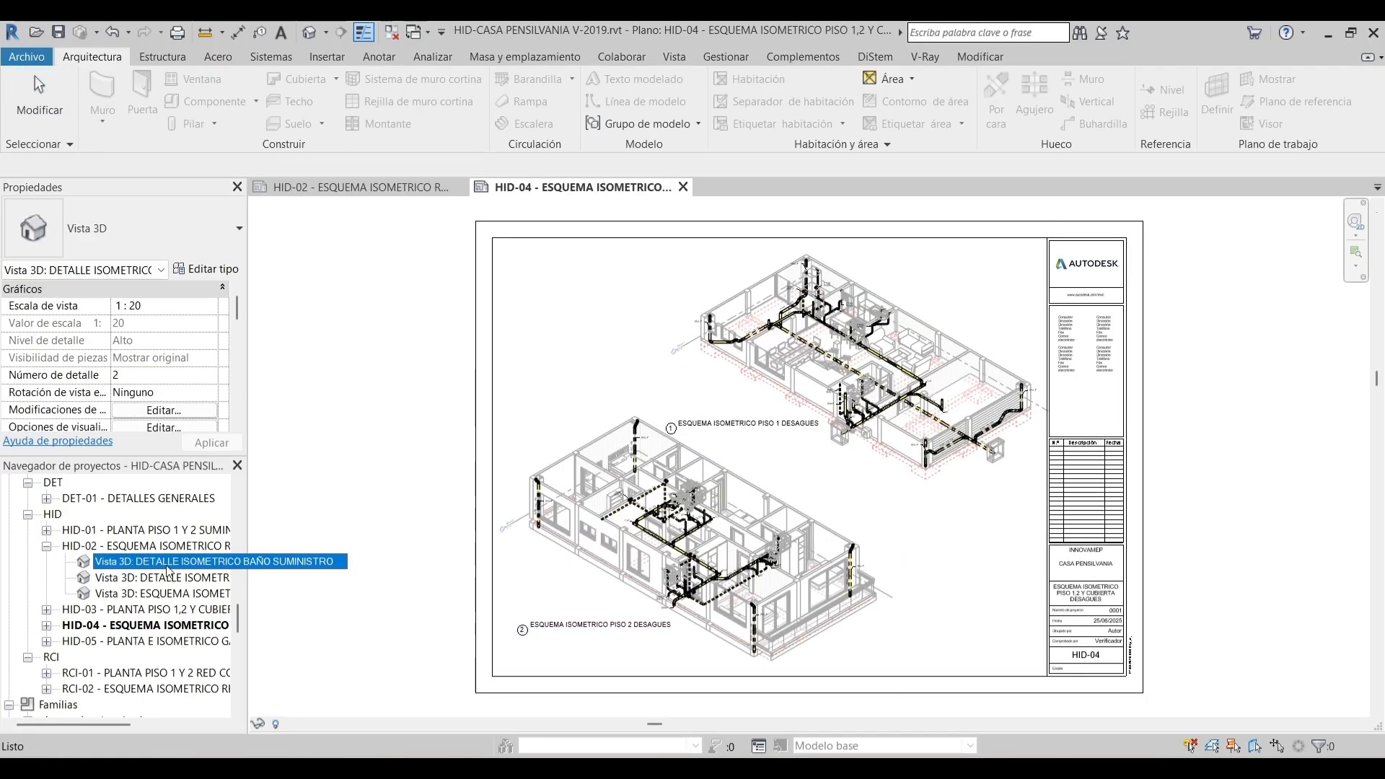
mouse_move(353, 341)
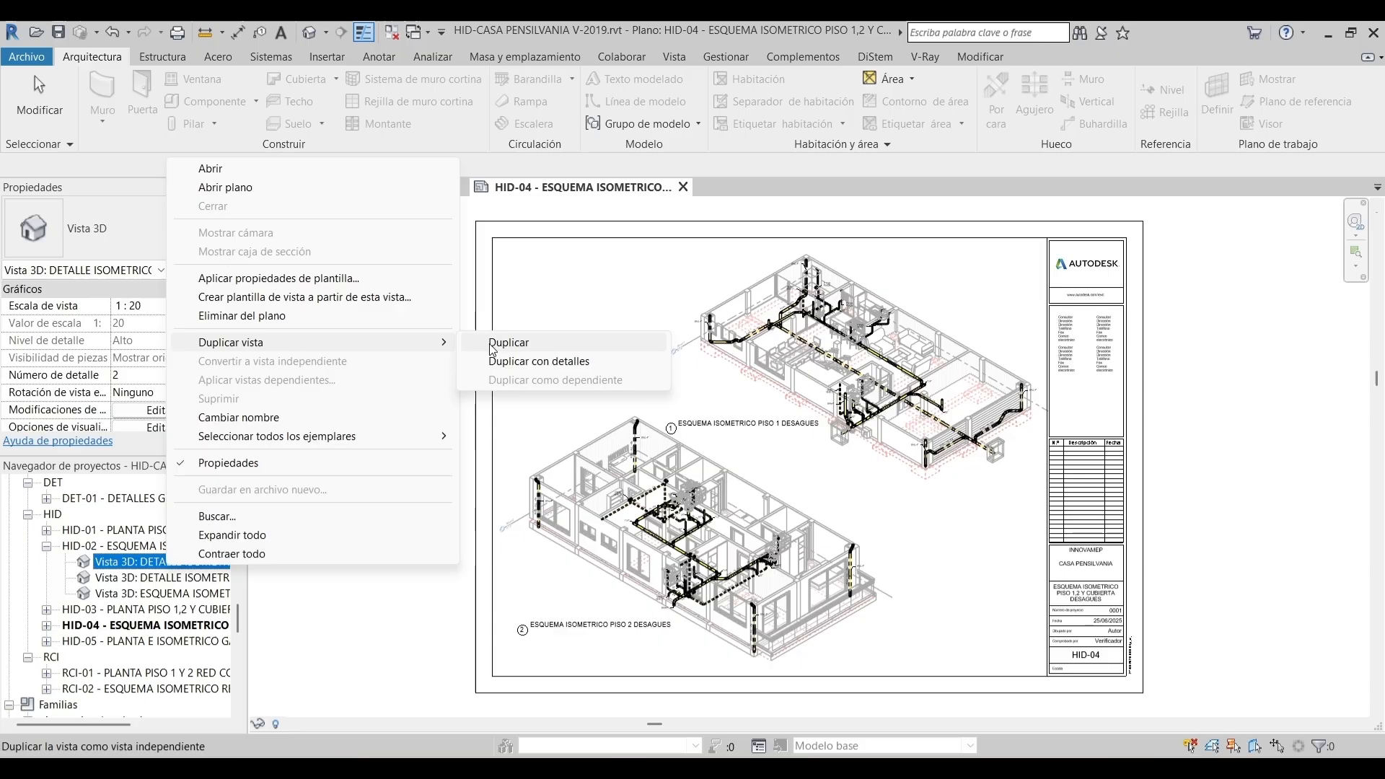
left_click(529, 359)
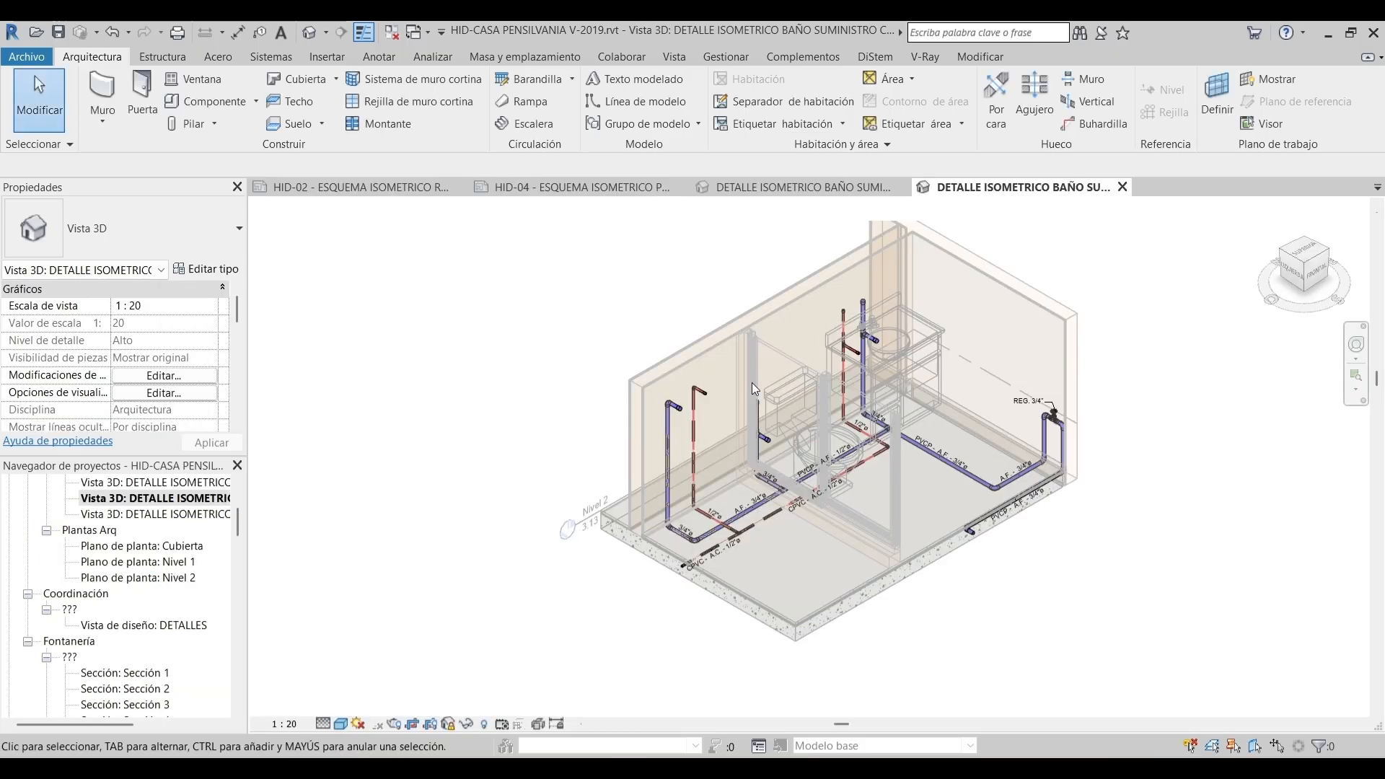
Duplicate the view template HS-Plantilla Isometrico Detalles Suministro as HS-Plantilla Isometrico Detalle Desagues
scroll(144, 361, "down", 10)
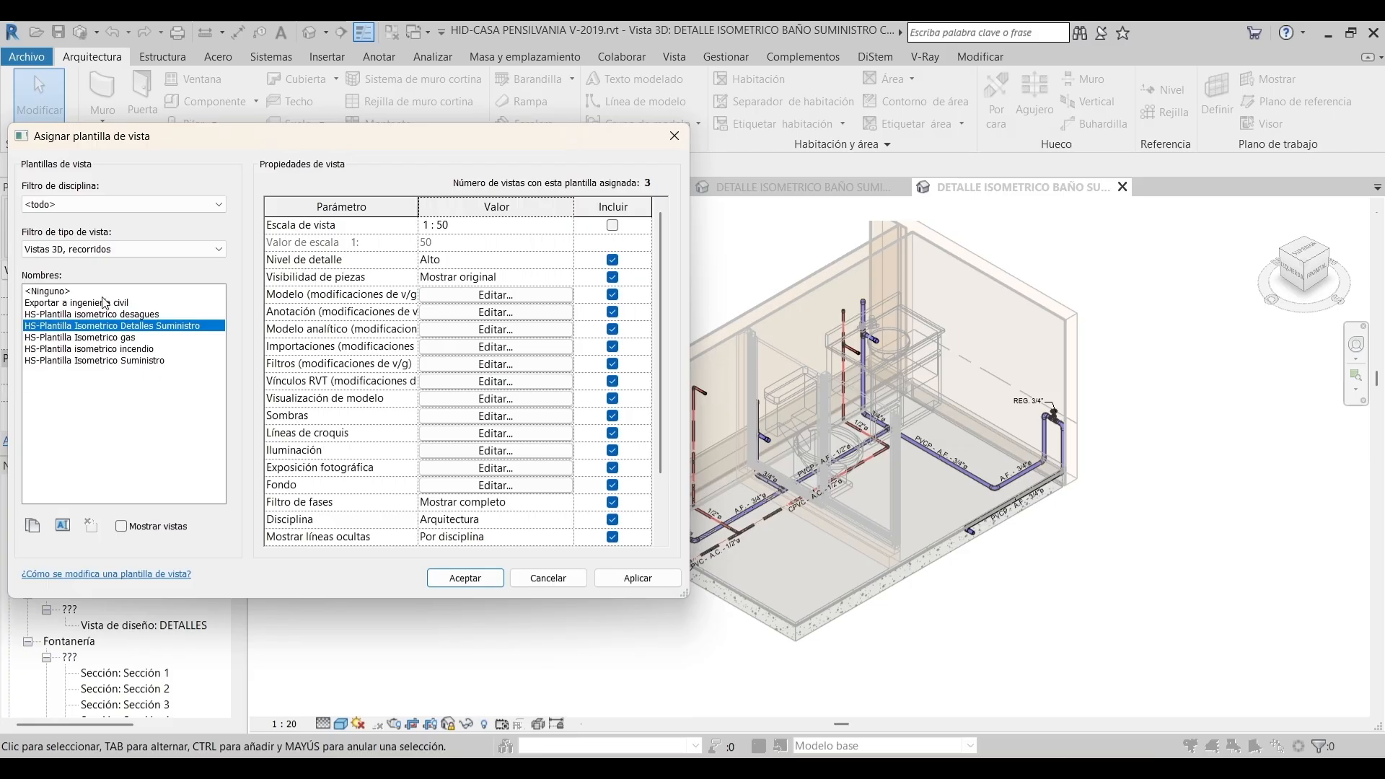
left_click(32, 525)
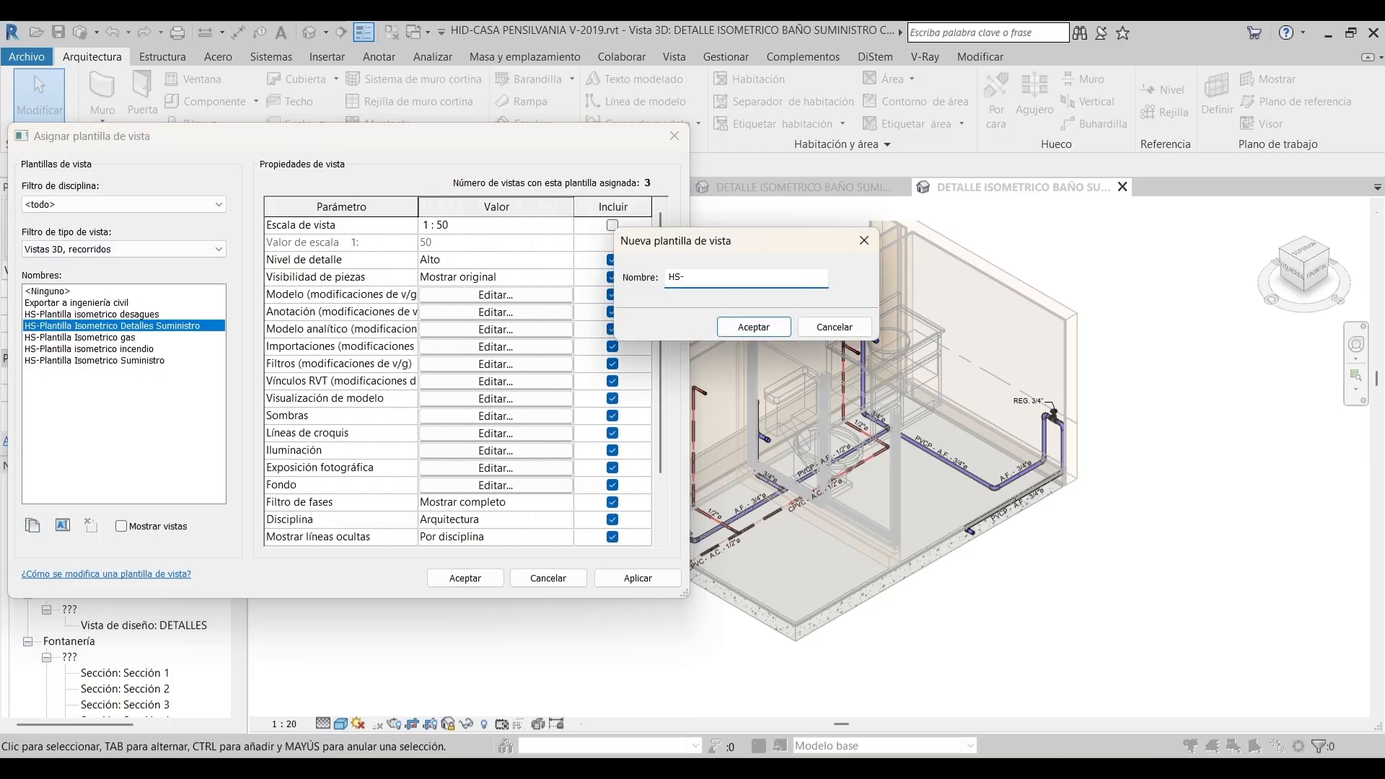
type("HS-Plantilla Isometrico Detalle")
key("Caps_Lock")
type("Desagues")
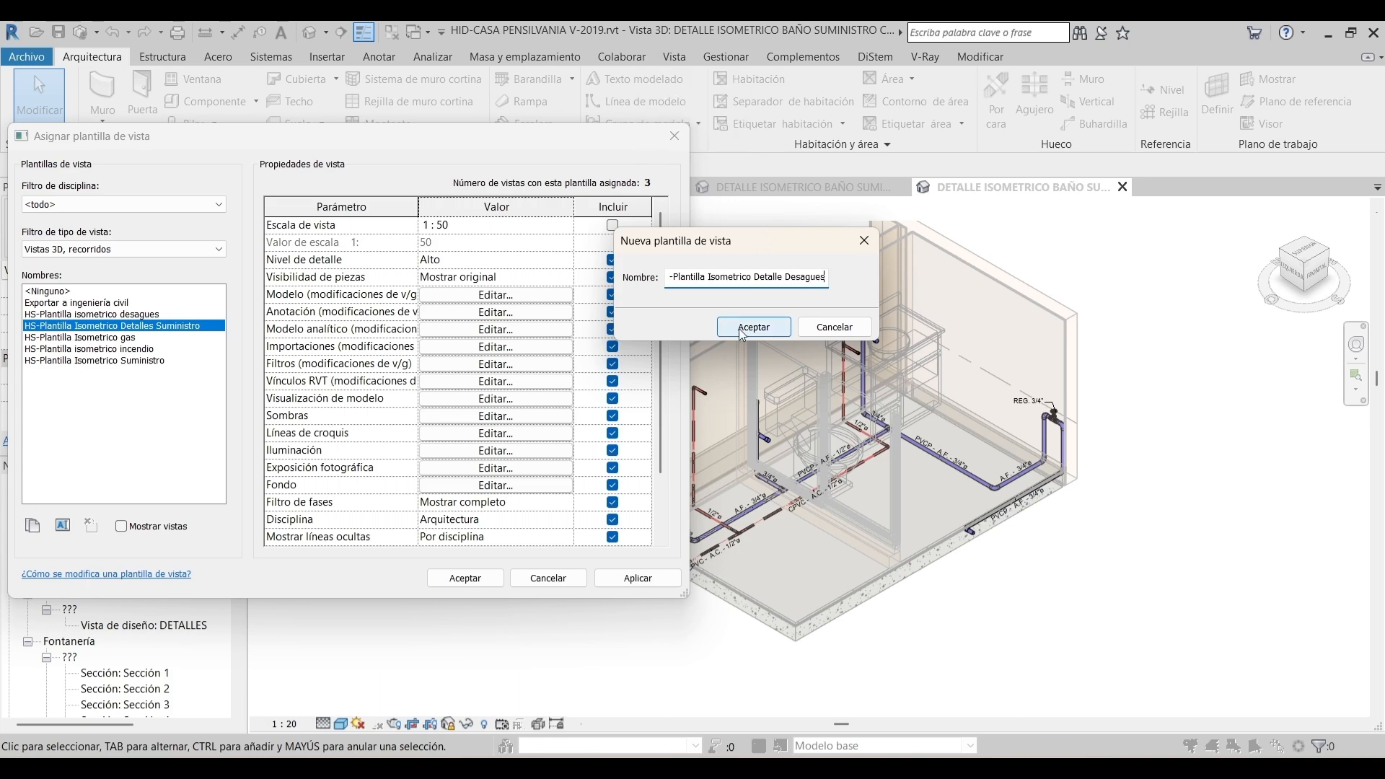
left_click(741, 331)
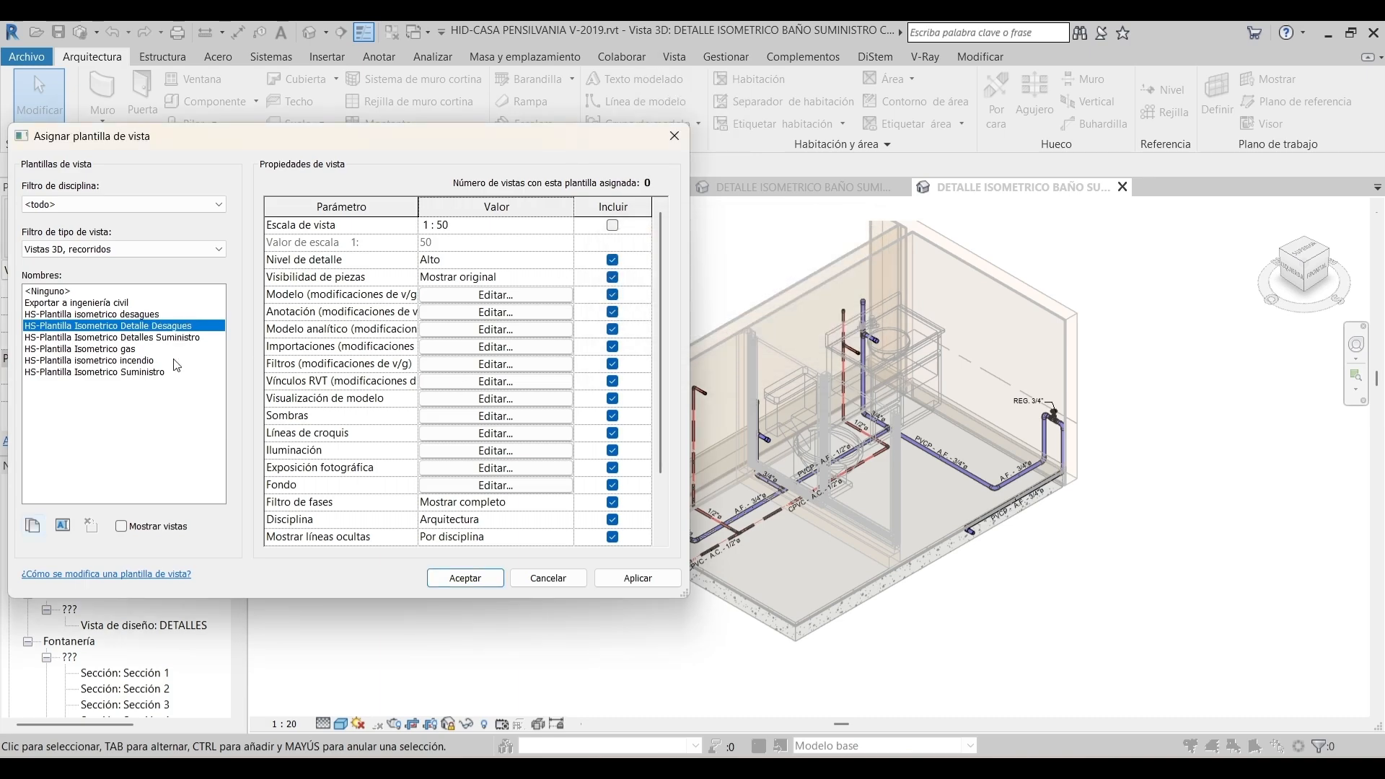
Hide Agua Fria Potable and Agua Caliente, show Agua Residuales, Agua Lluvias and Ventilacion in the template's filters, and apply it to the view
left_click(493, 417)
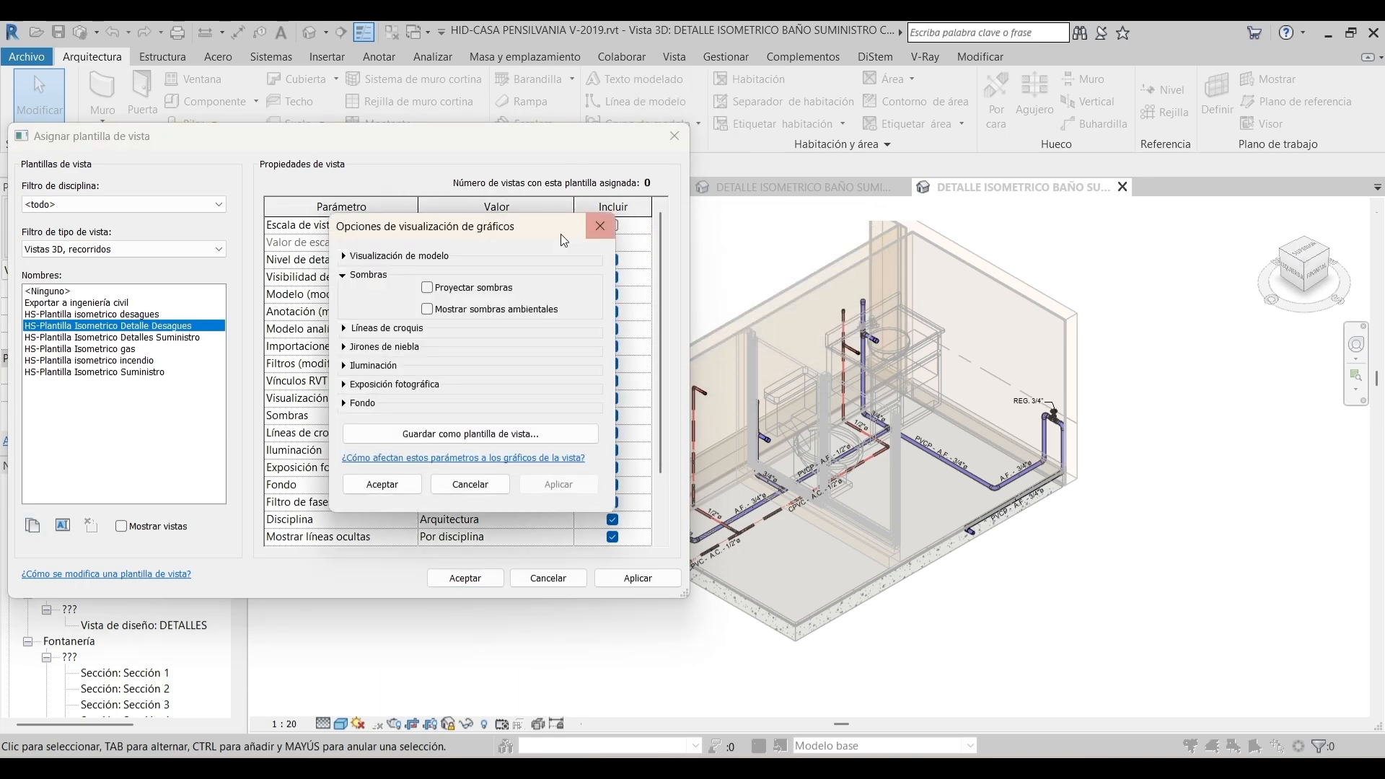
left_click(680, 223)
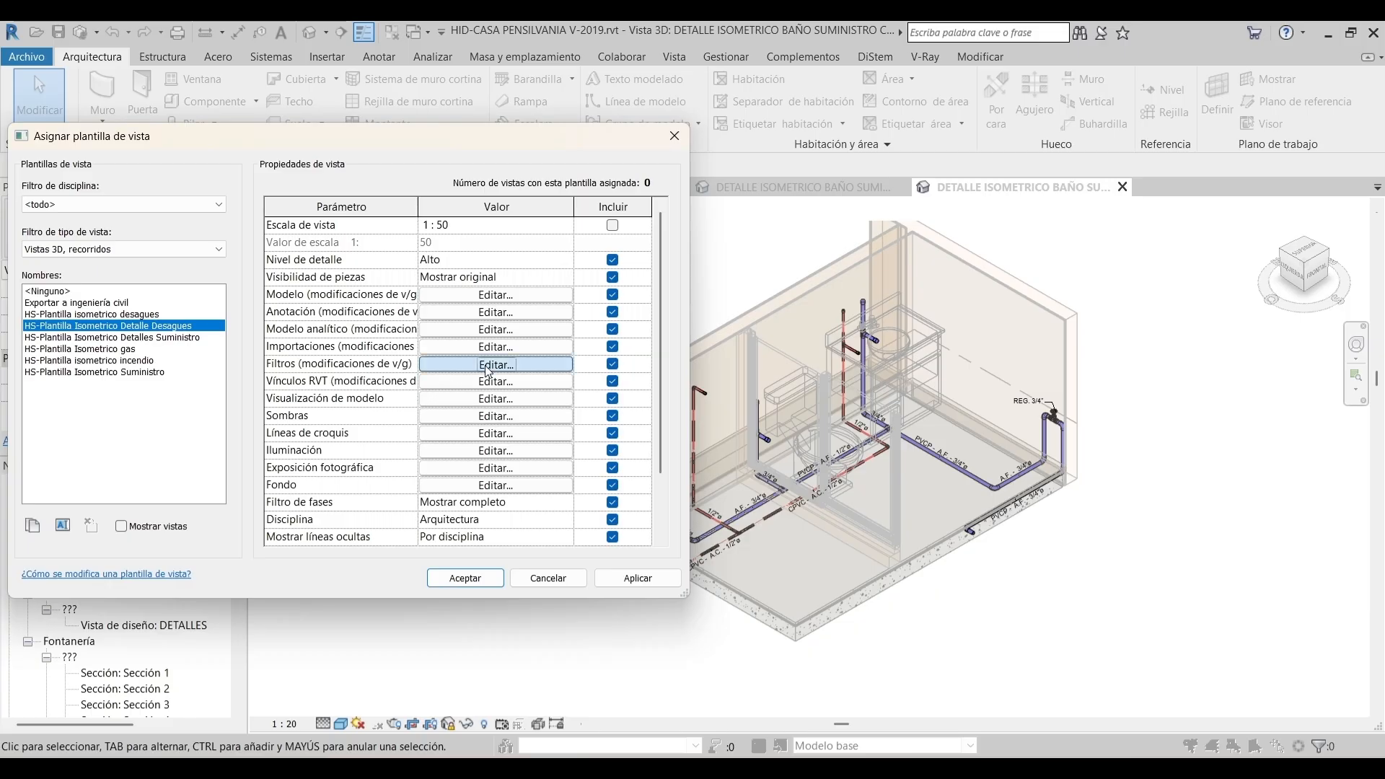
left_click(488, 367)
left_click(248, 277)
left_click(248, 261)
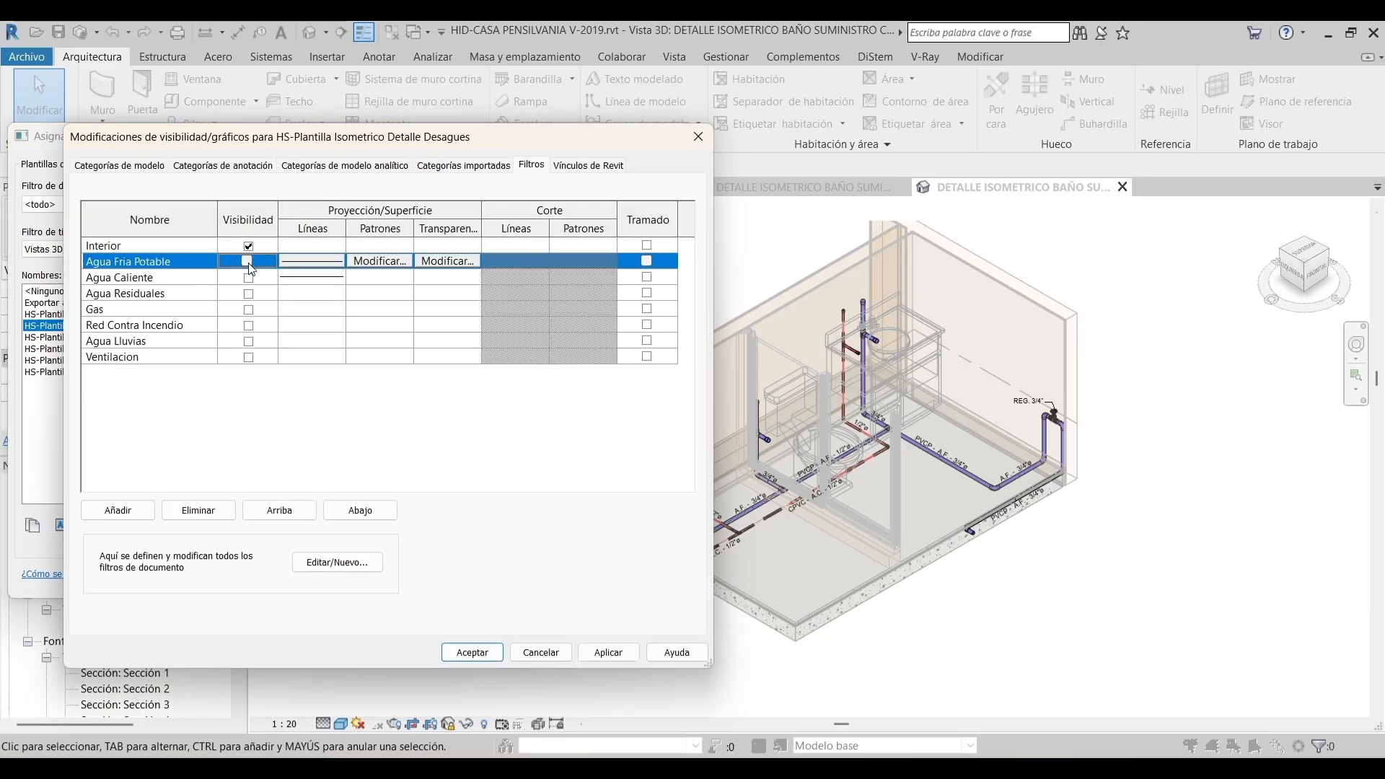
left_click(257, 293)
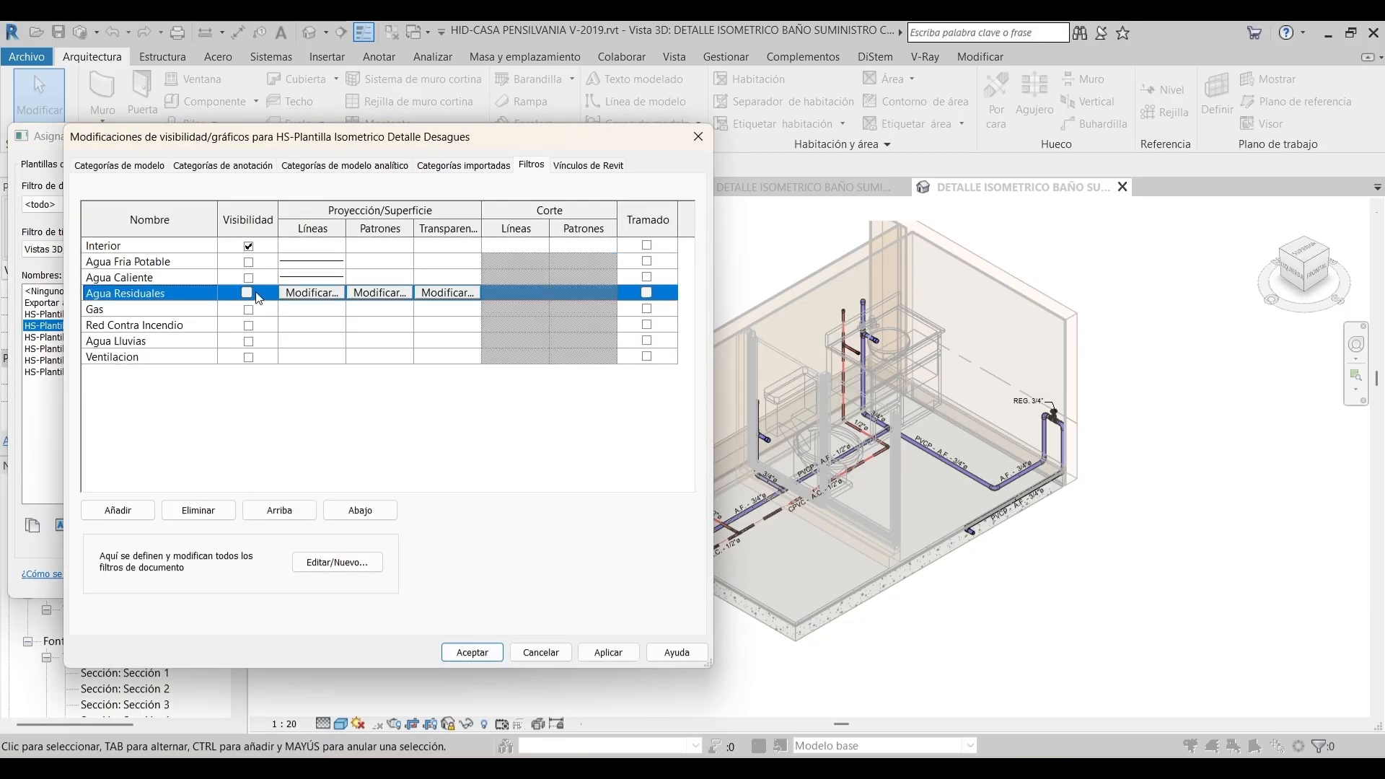
left_click(248, 341)
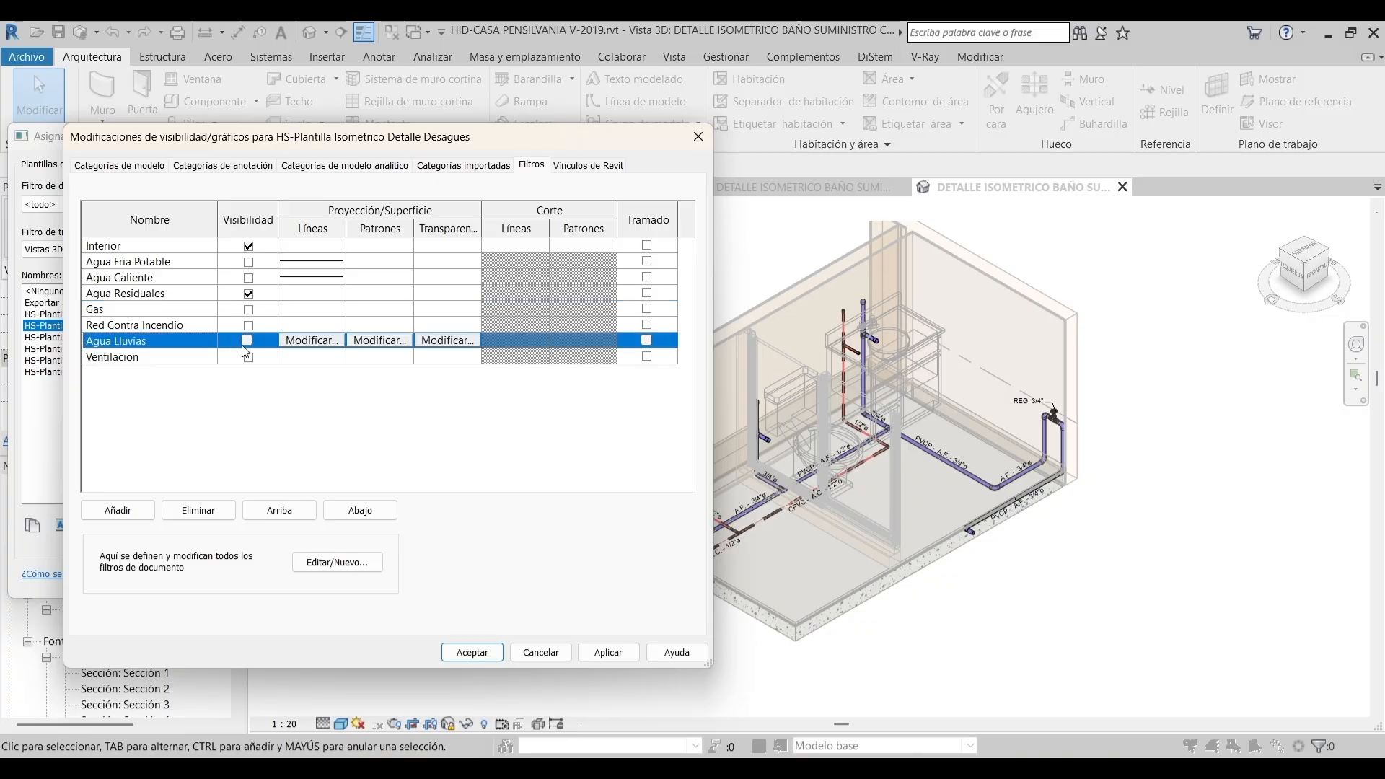
left_click(248, 356)
left_click(472, 652)
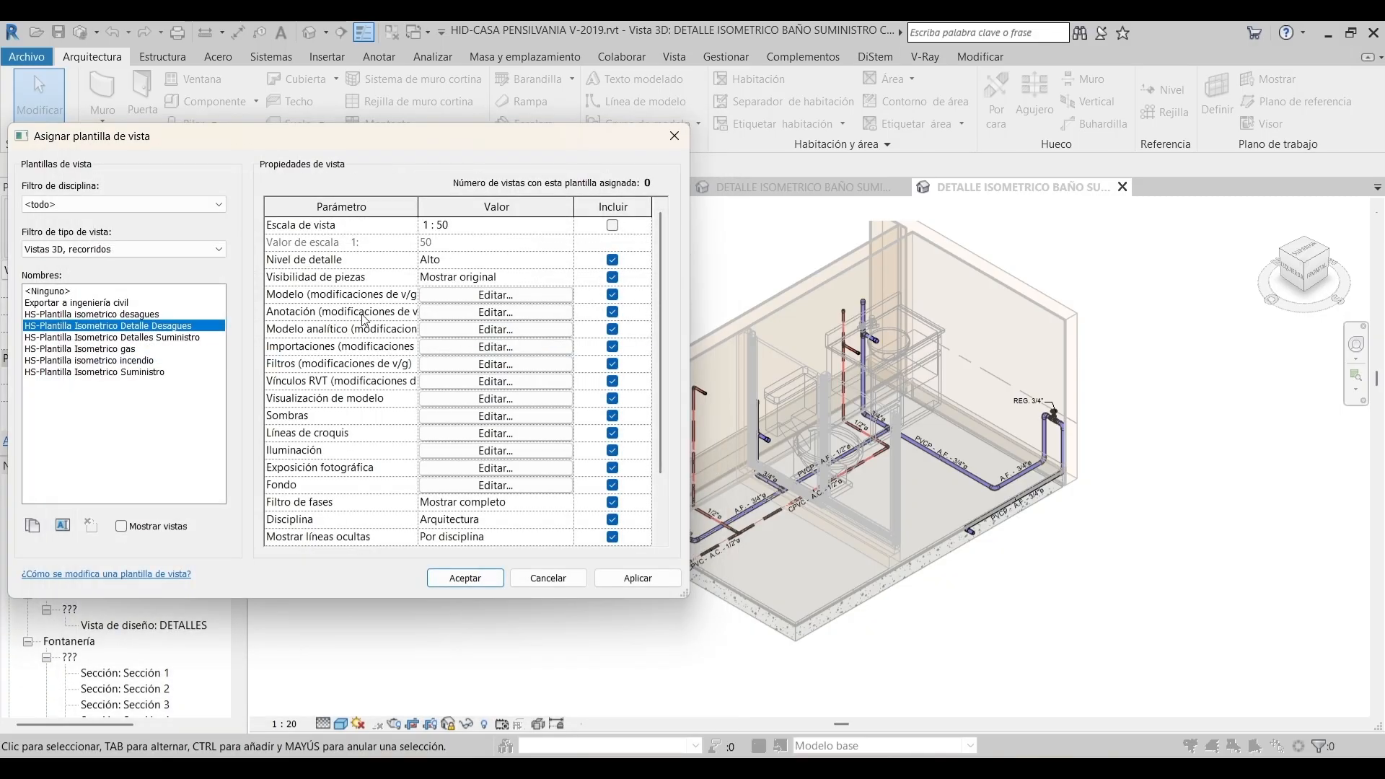
left_click(464, 578)
scroll(867, 392, "up", 3)
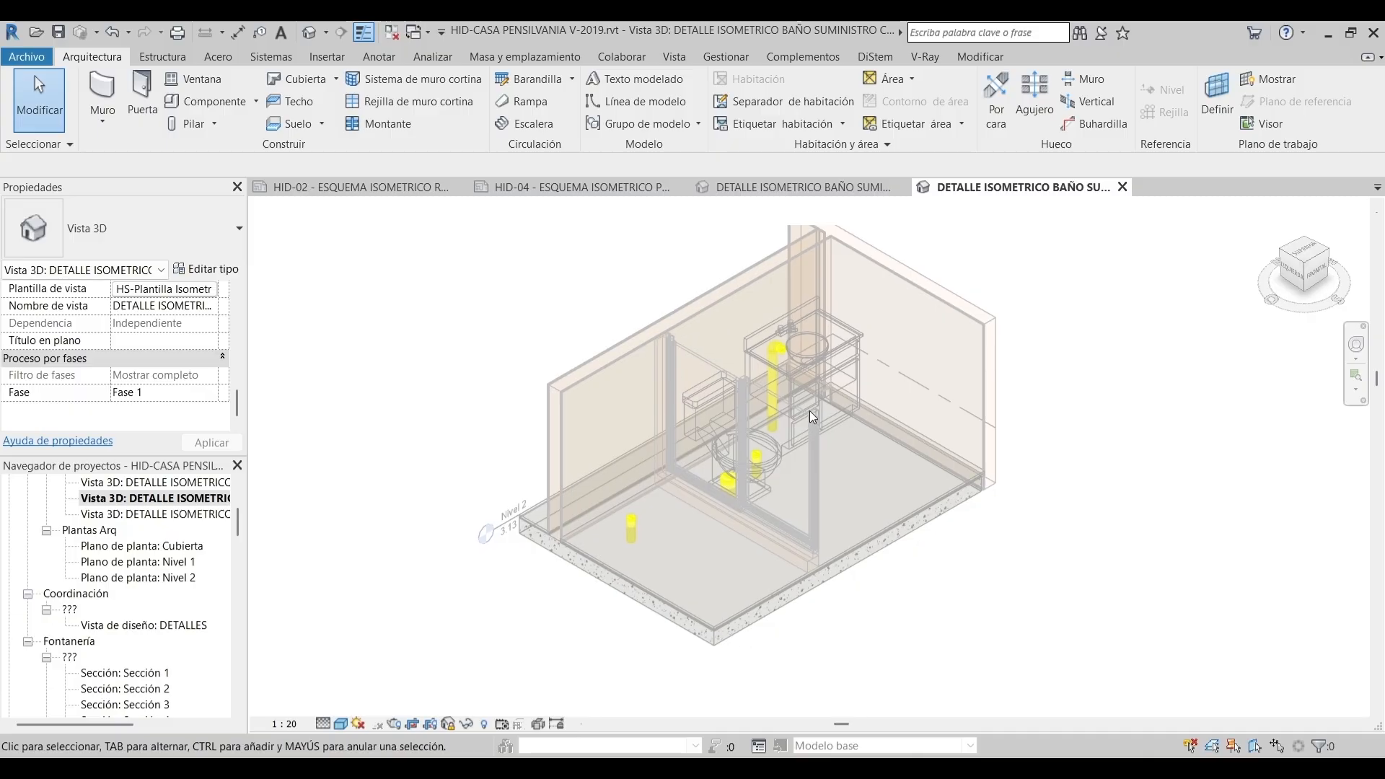
In the drainage detail view template's filters, override the Agua Residuales projection lines with black and line weight 1
left_click(196, 289)
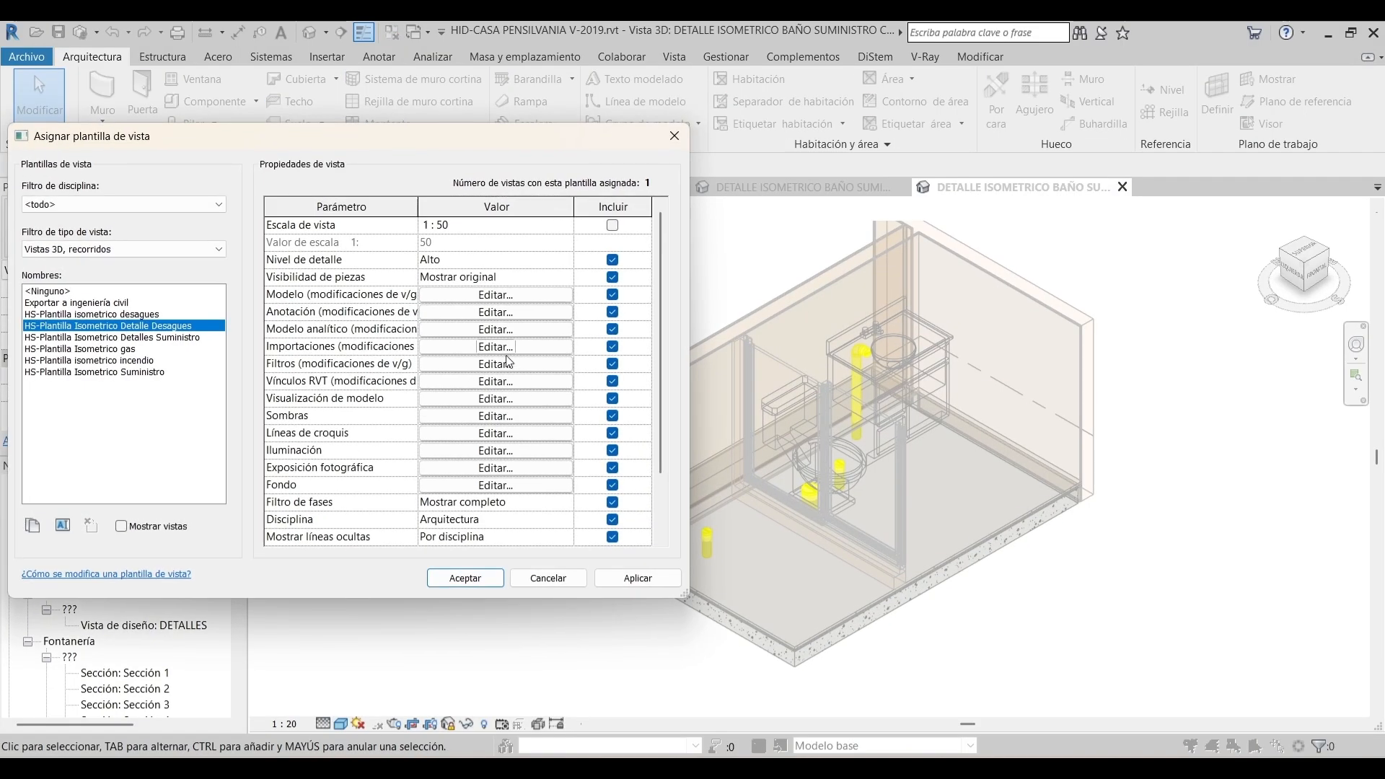
left_click(519, 380)
left_click(531, 165)
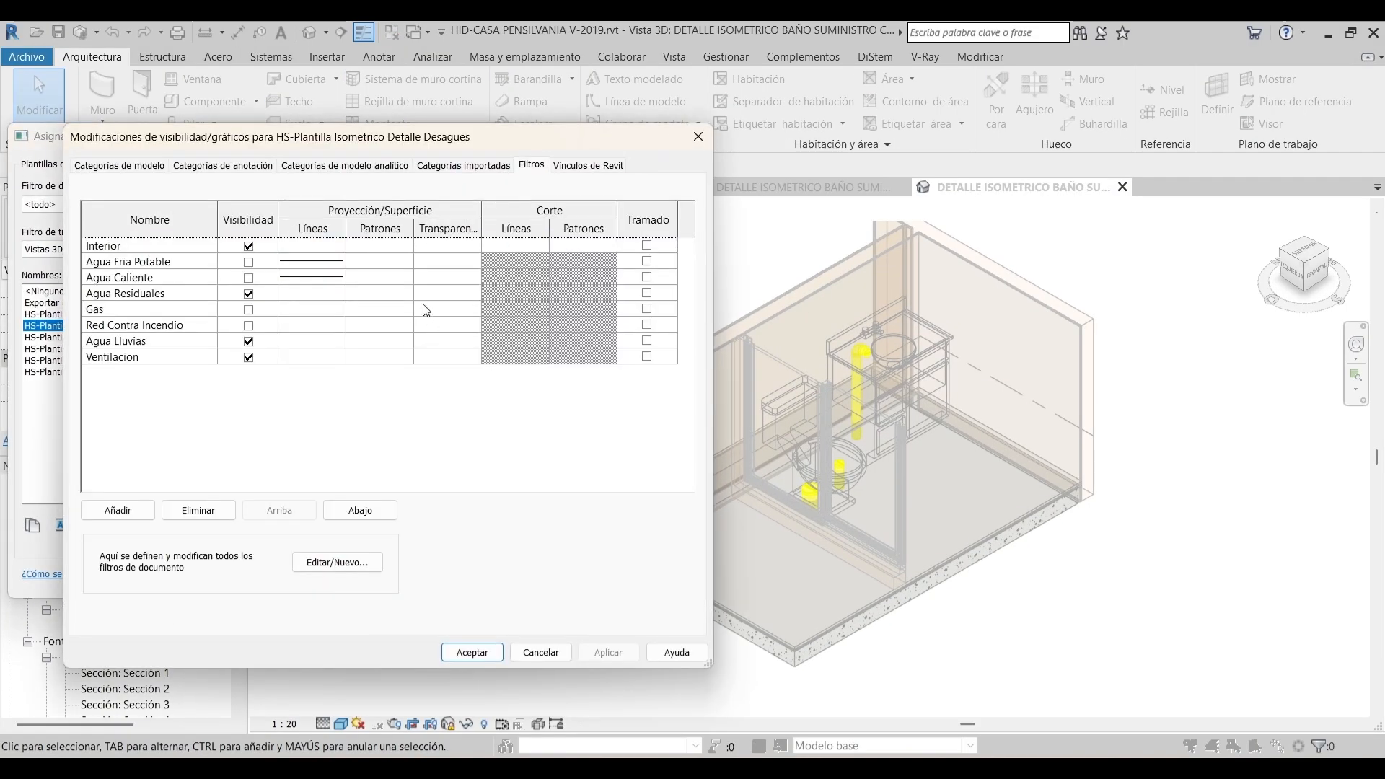
left_click(304, 296)
left_click(304, 295)
left_click(393, 333)
left_click(247, 349)
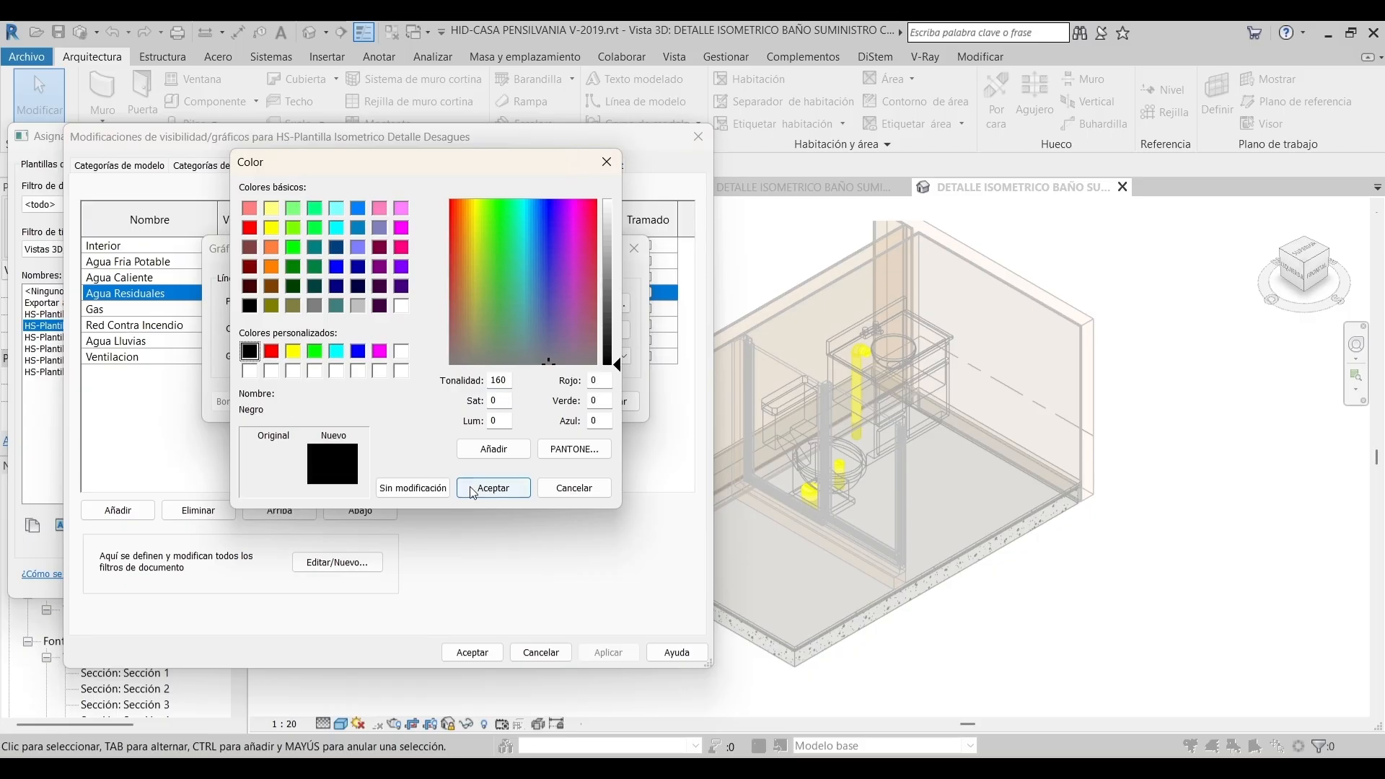
left_click(490, 489)
left_click(418, 355)
left_click(391, 375)
left_click(537, 401)
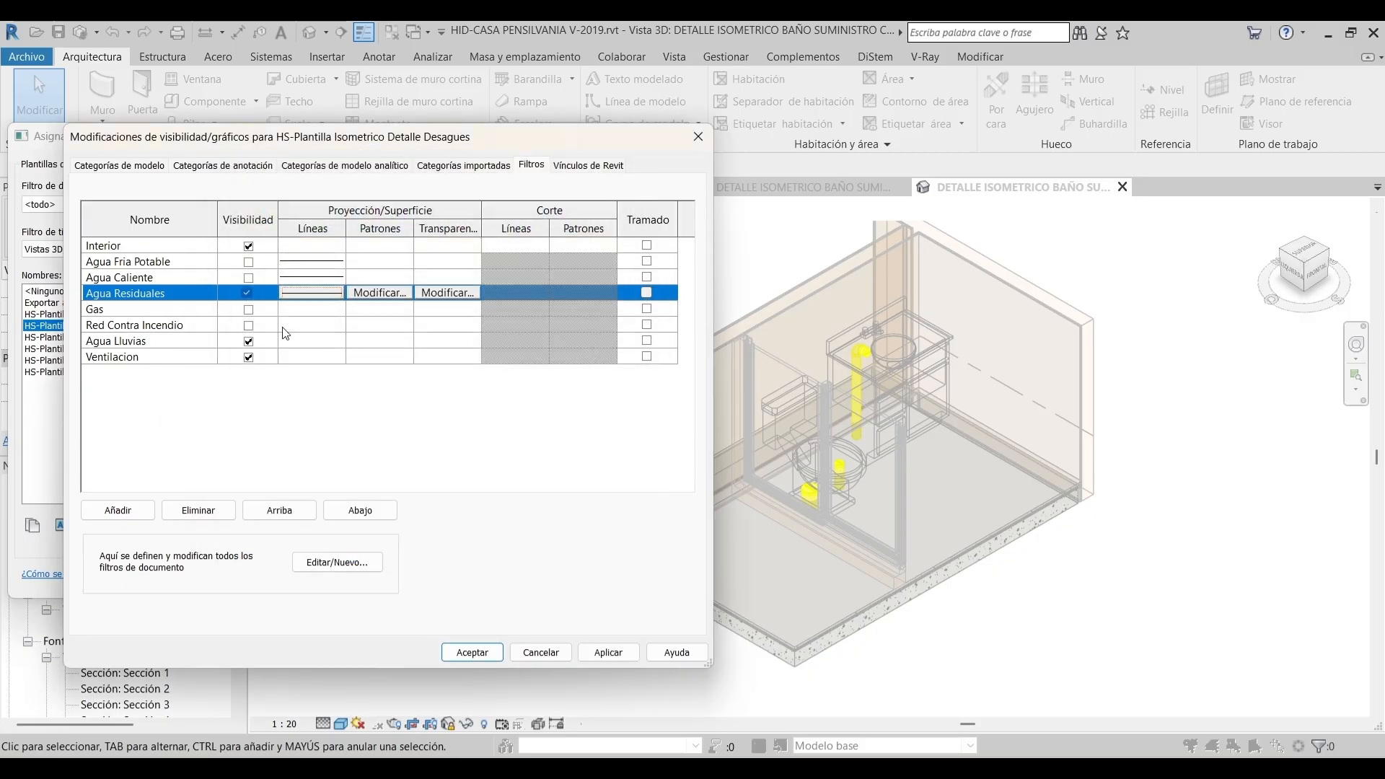
Override the Agua Lluvias filter's projection lines with black and line weight 1
left_click(318, 341)
left_click(318, 343)
left_click(460, 333)
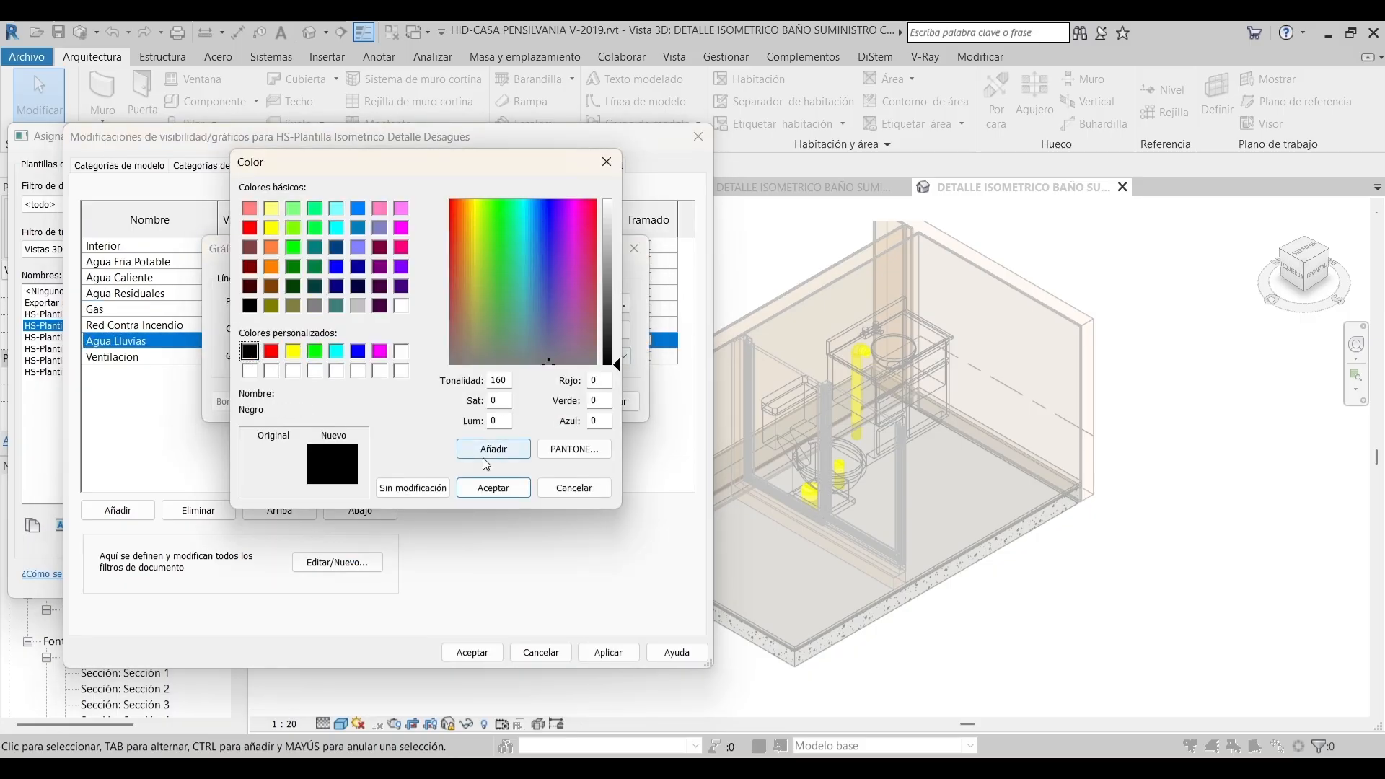
left_click(493, 487)
left_click(485, 362)
left_click(476, 375)
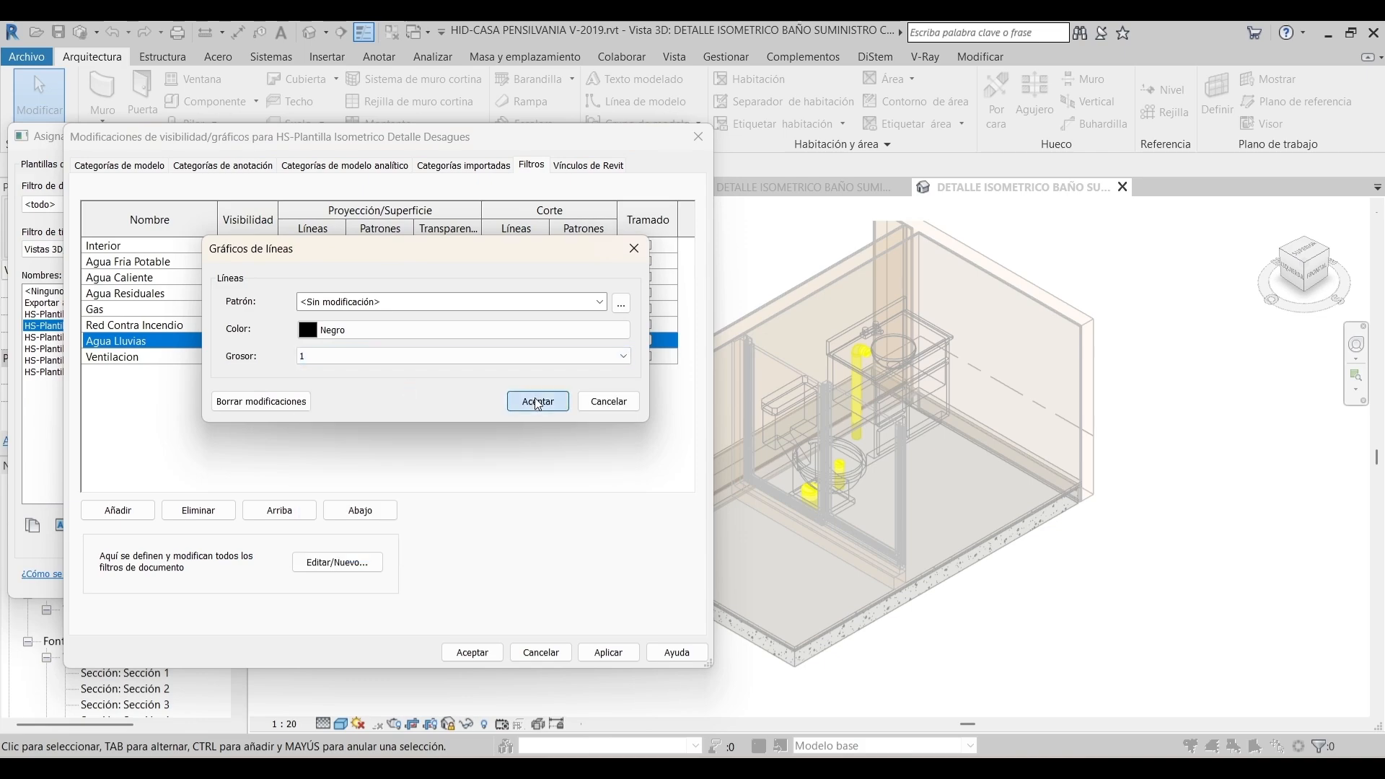
left_click(534, 401)
Override the Ventilacion filter's projection lines with black and line weight 1, and apply the template changes to the view
left_click(334, 357)
left_click(333, 357)
left_click(384, 331)
left_click(250, 352)
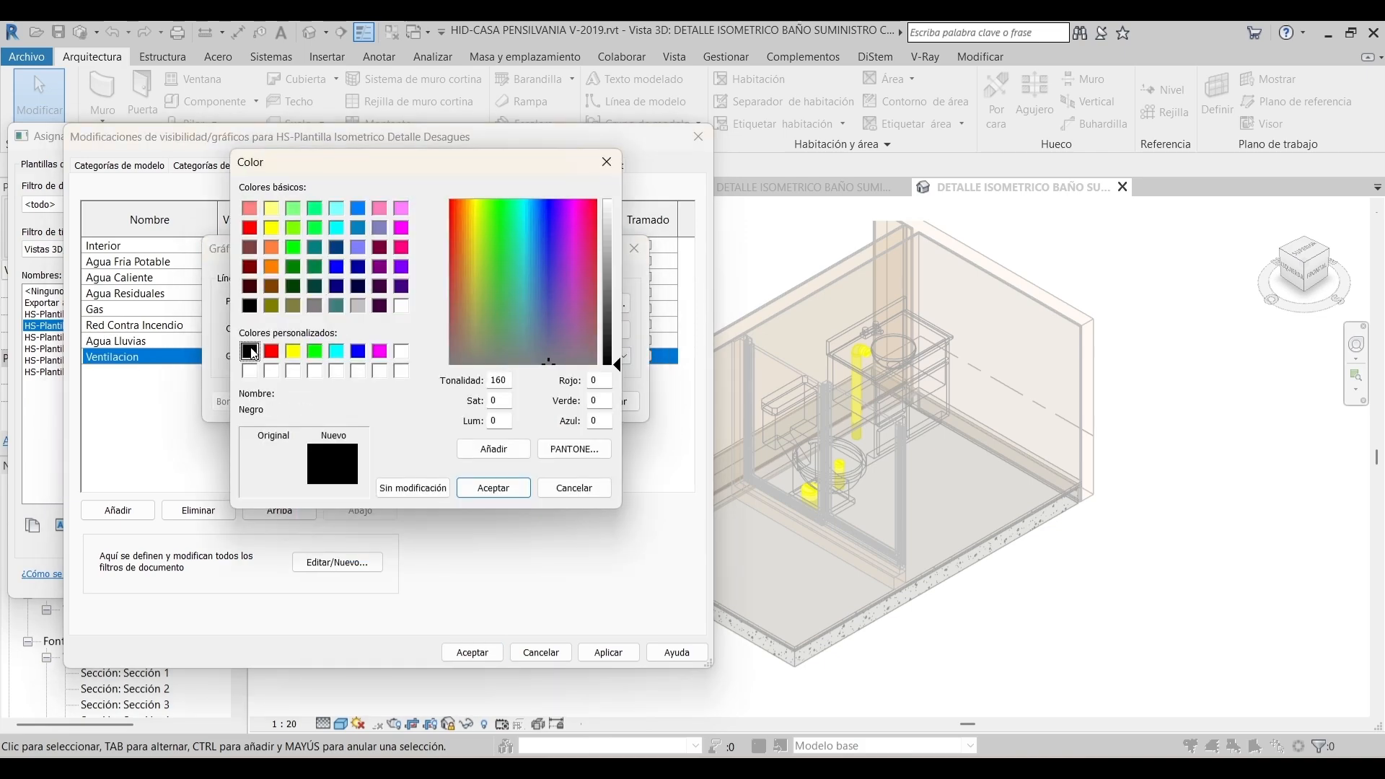
left_click(493, 487)
left_click(433, 358)
left_click(383, 392)
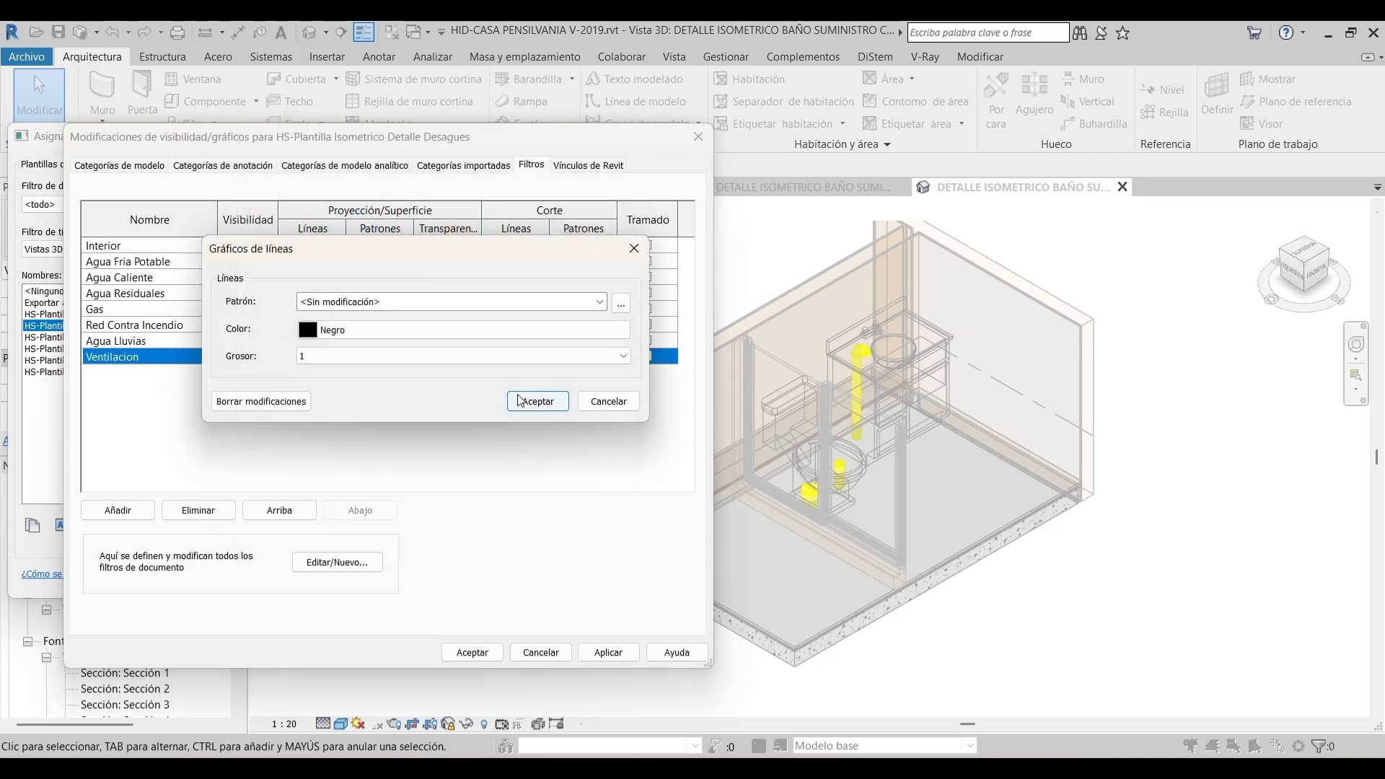
left_click(534, 400)
left_click(472, 651)
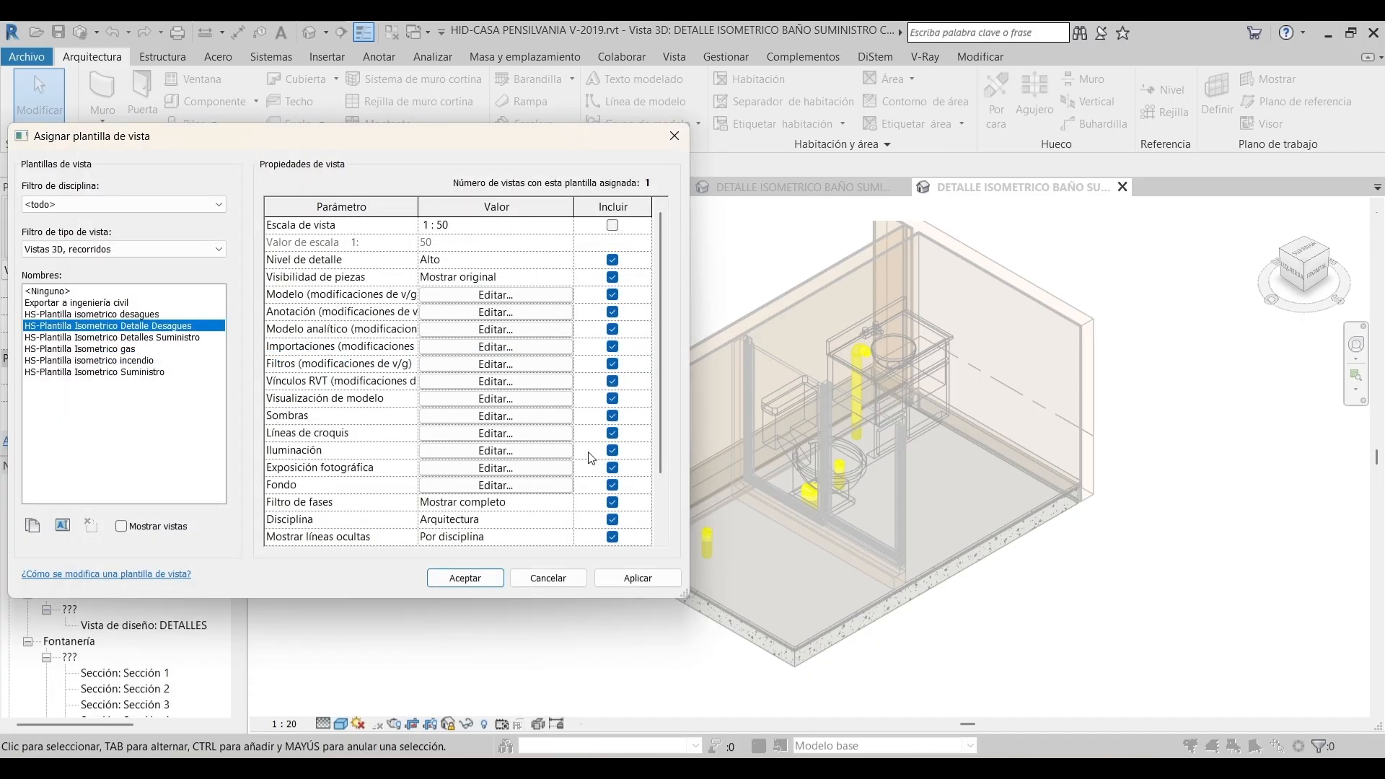
left_click(465, 578)
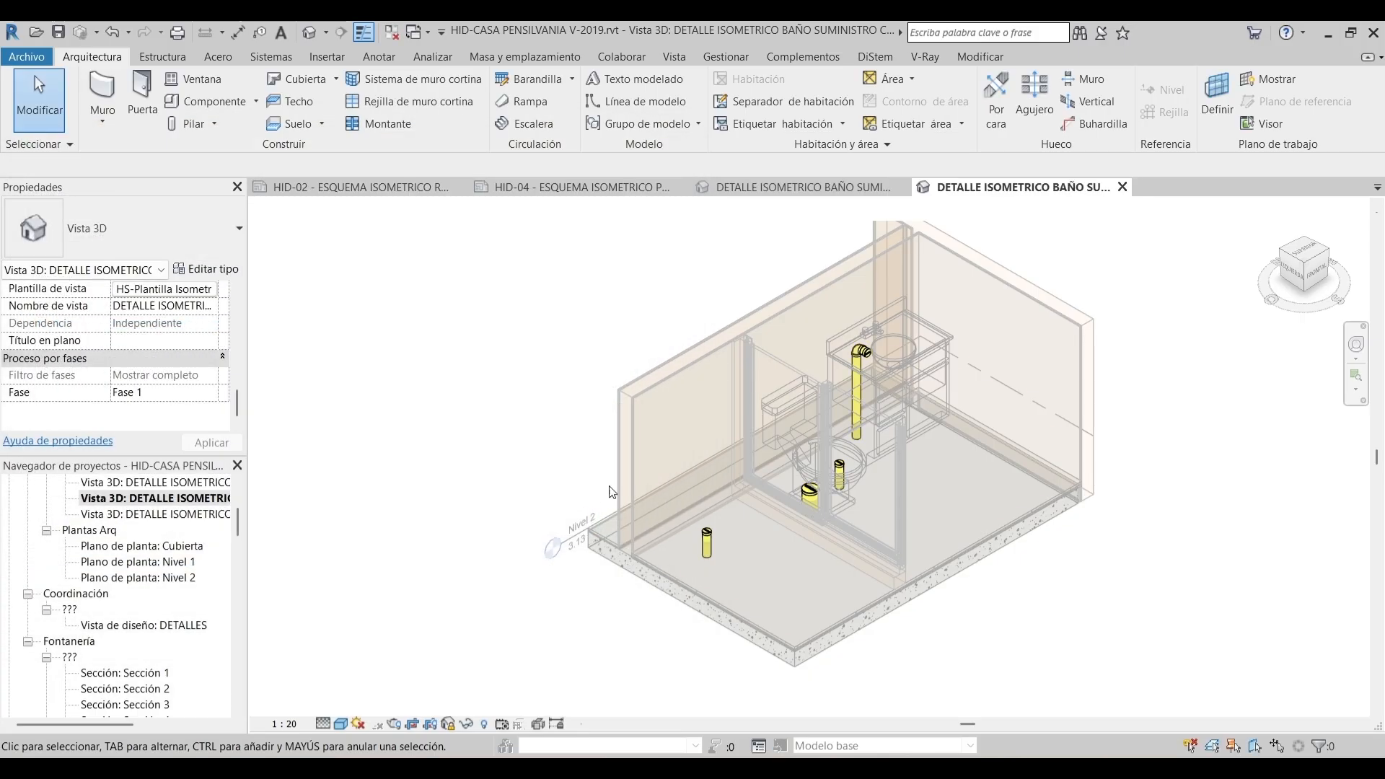
Reveal the hidden elements and unhide the section box in the drainage detail view
middle_click_drag(632, 465, 561, 489)
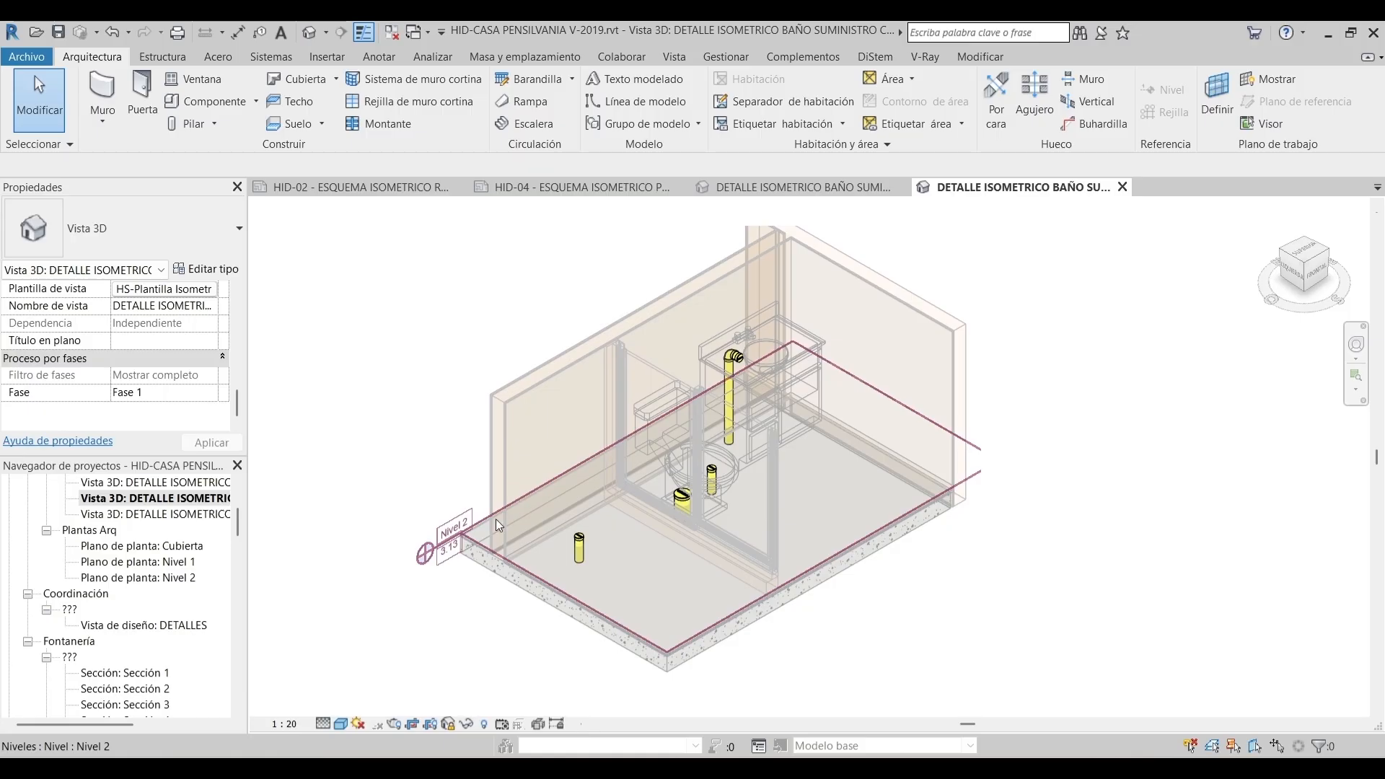
middle_click_drag(495, 518, 564, 550)
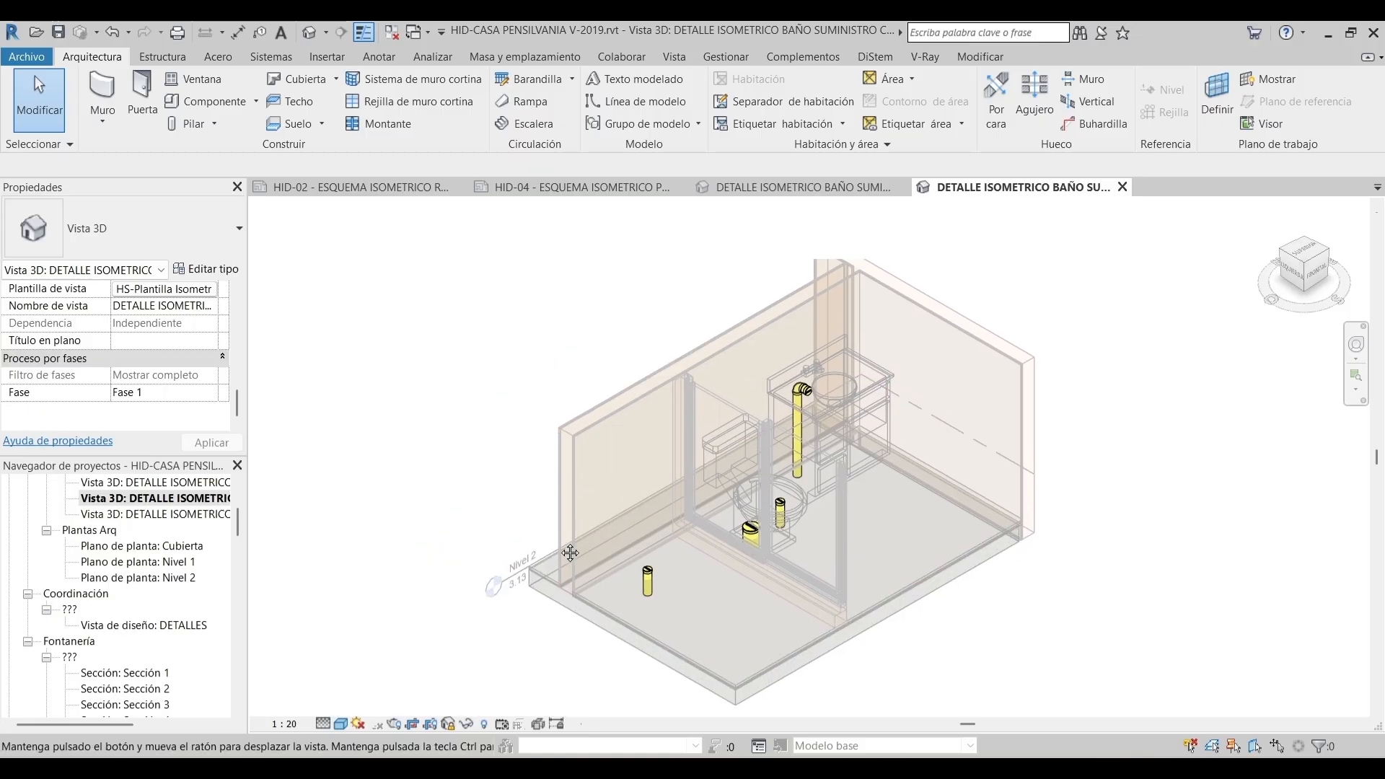
left_click(483, 725)
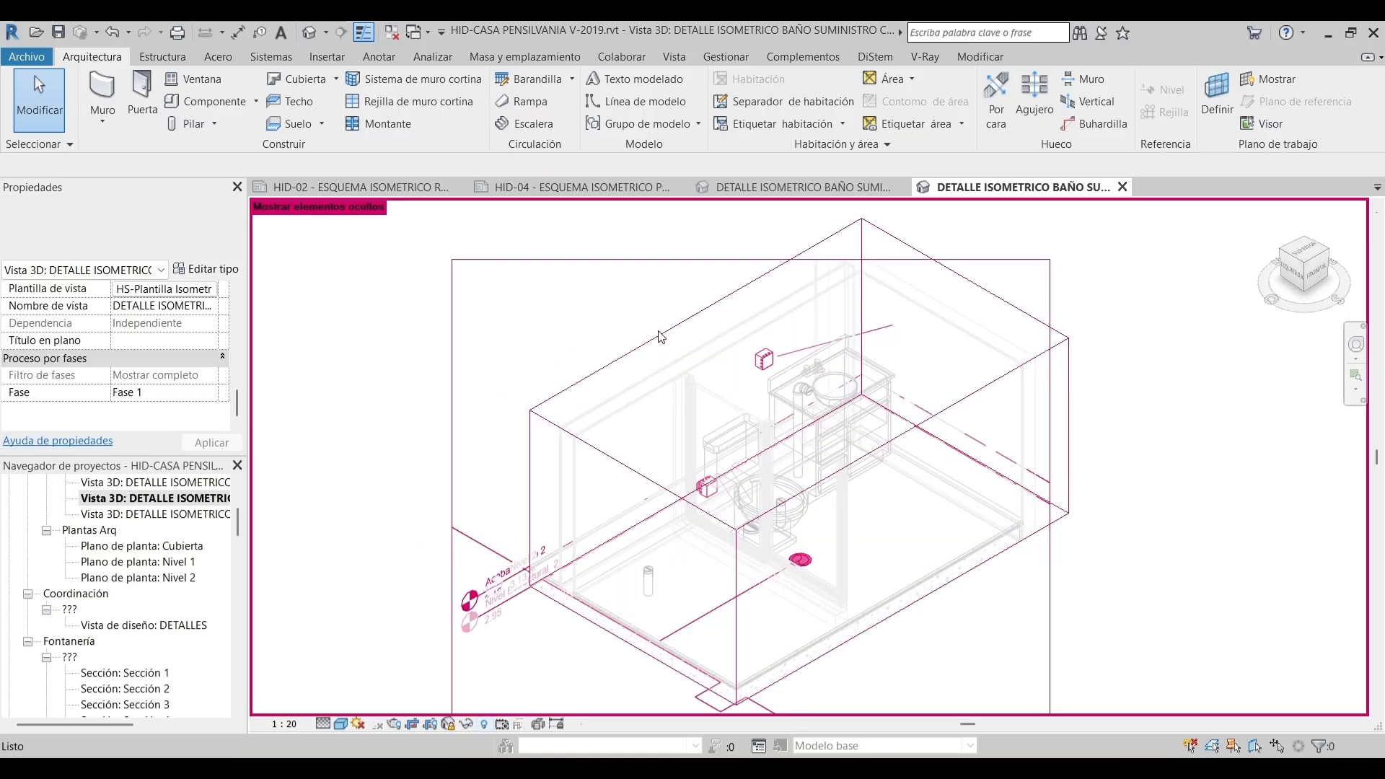
left_click(672, 329)
right_click(672, 329)
mouse_move(937, 406)
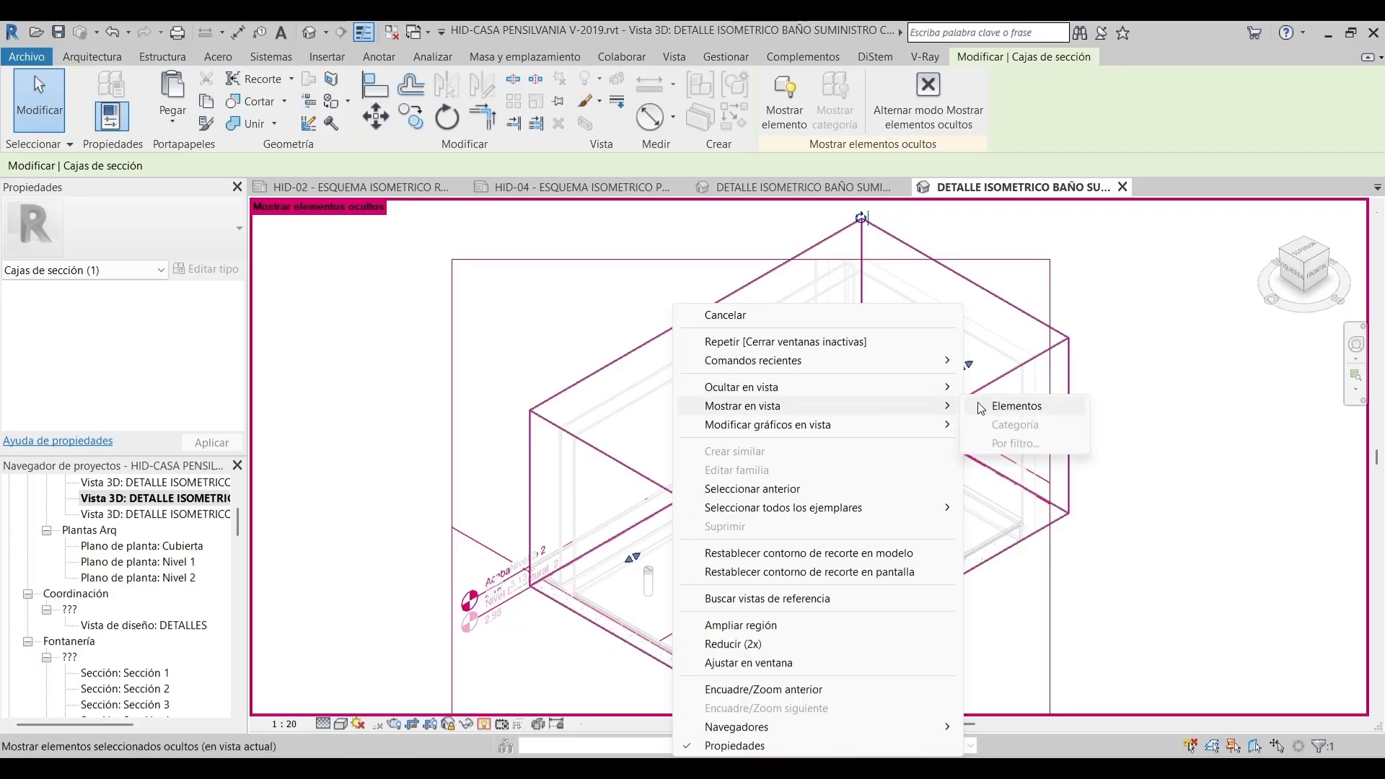
left_click(981, 402)
left_click(483, 725)
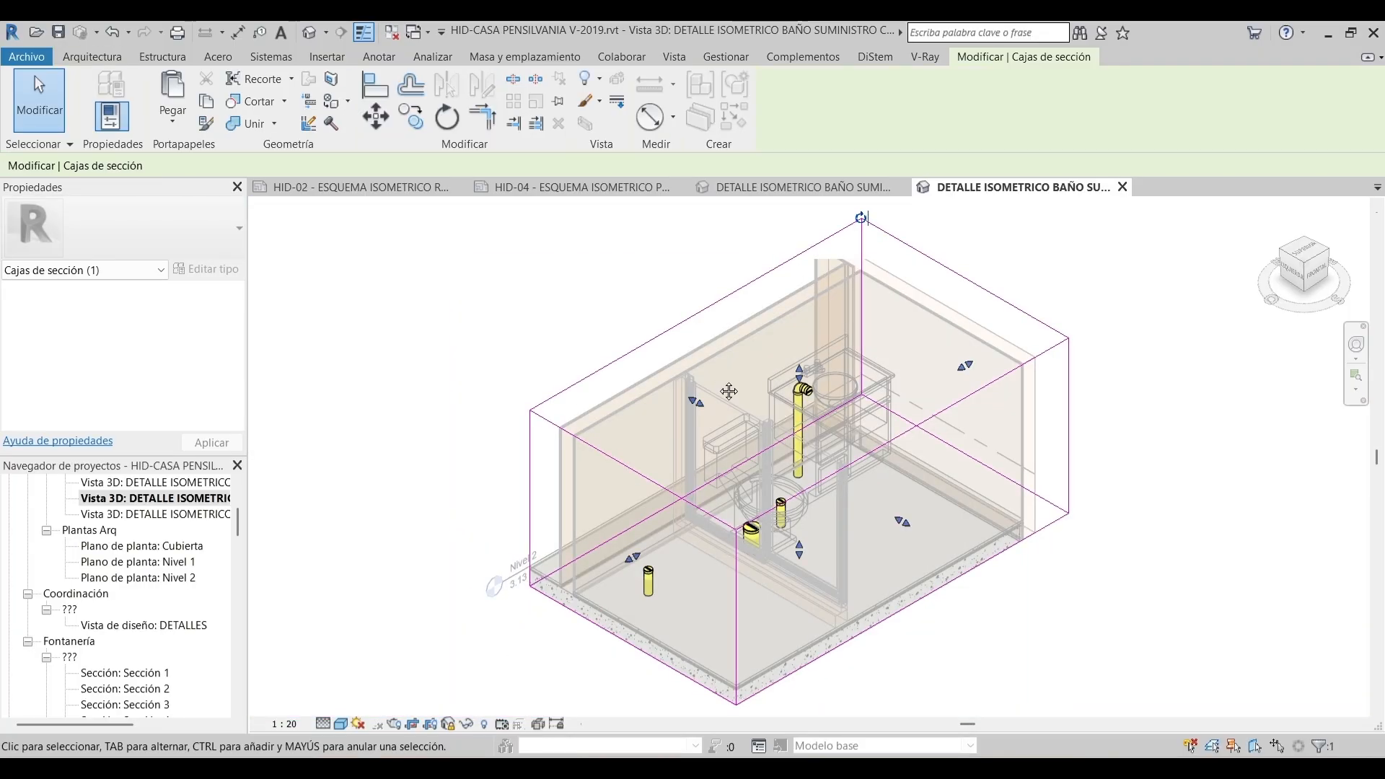
Extend the bottom of the section box below the floor slab to include the bathroom's drainage pipes
middle_click_drag(805, 507, 765, 386)
mouse_move(768, 476)
left_mouse_down()
mouse_move(722, 499)
mouse_move(781, 494)
left_mouse_up()
scroll(722, 499, "up", 2)
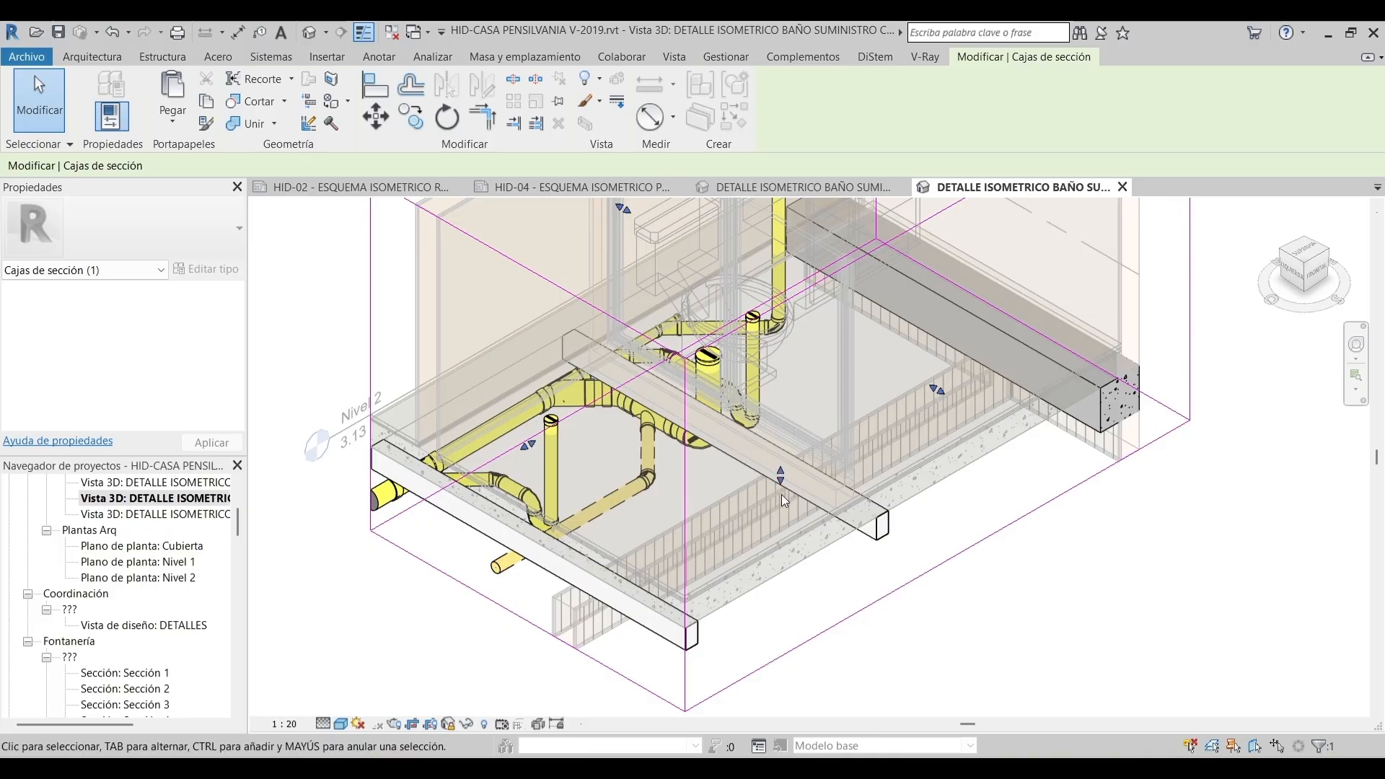
scroll(783, 497, "down", 5)
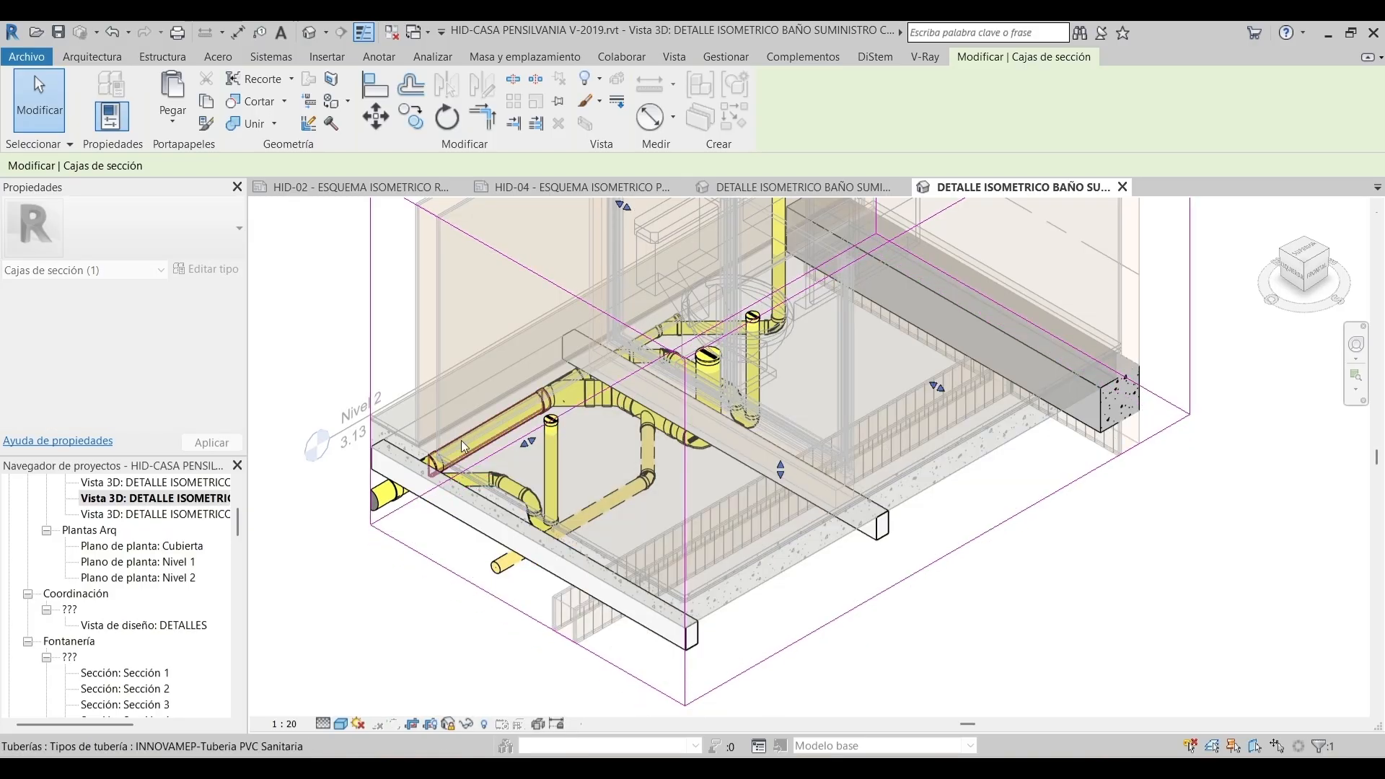
middle_click_drag(983, 447, 838, 360)
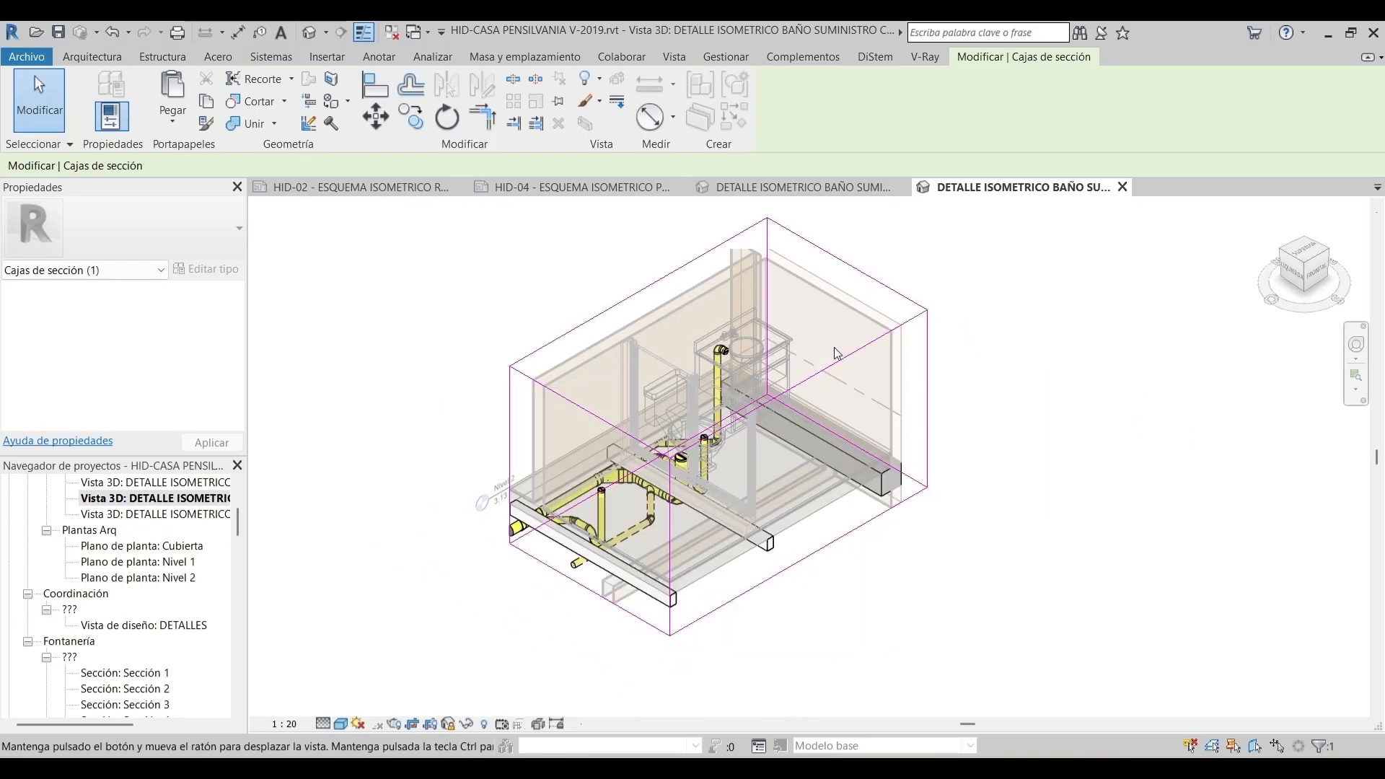
scroll(844, 400, "up", 2)
key("Escape")
Extend the section box slightly outward past the long bathroom wall behind the toilet
left_click(577, 261)
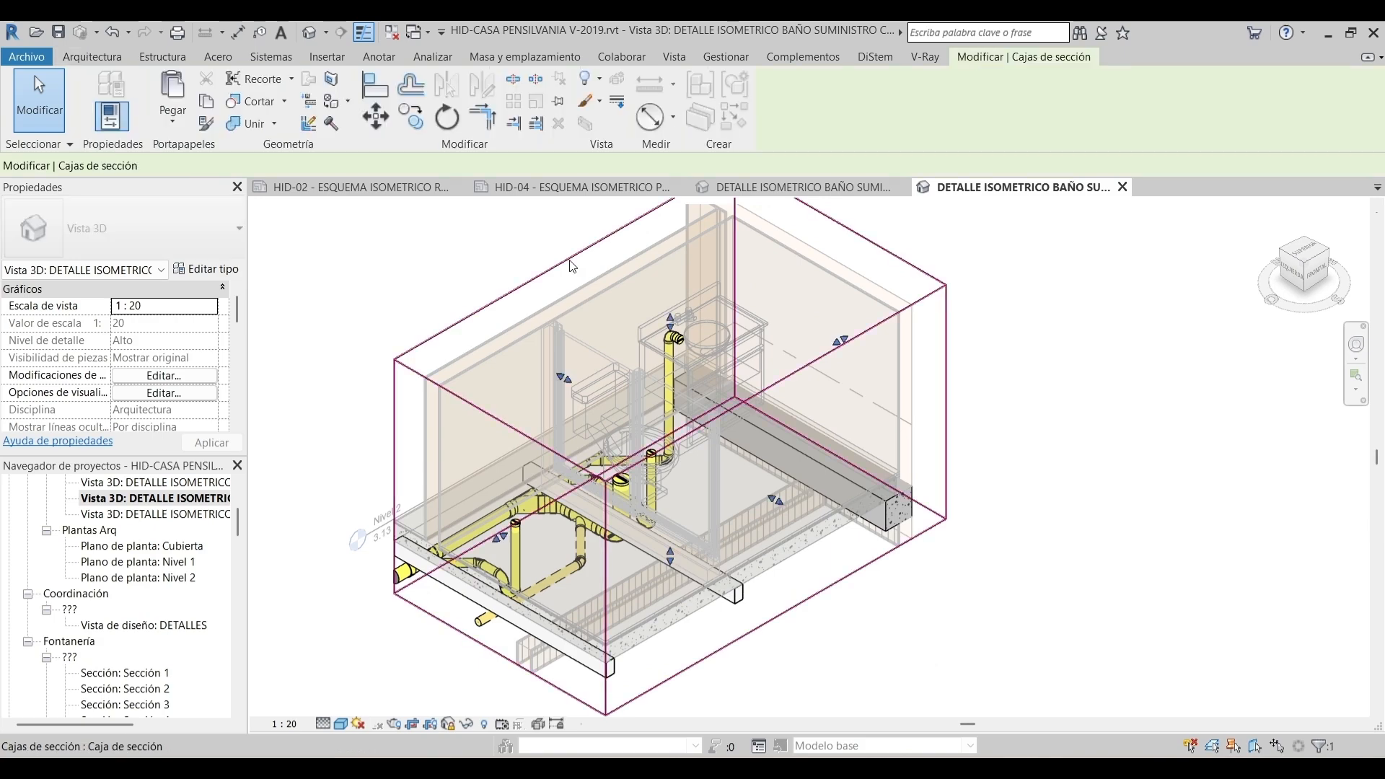
left_click_drag(573, 382, 557, 364)
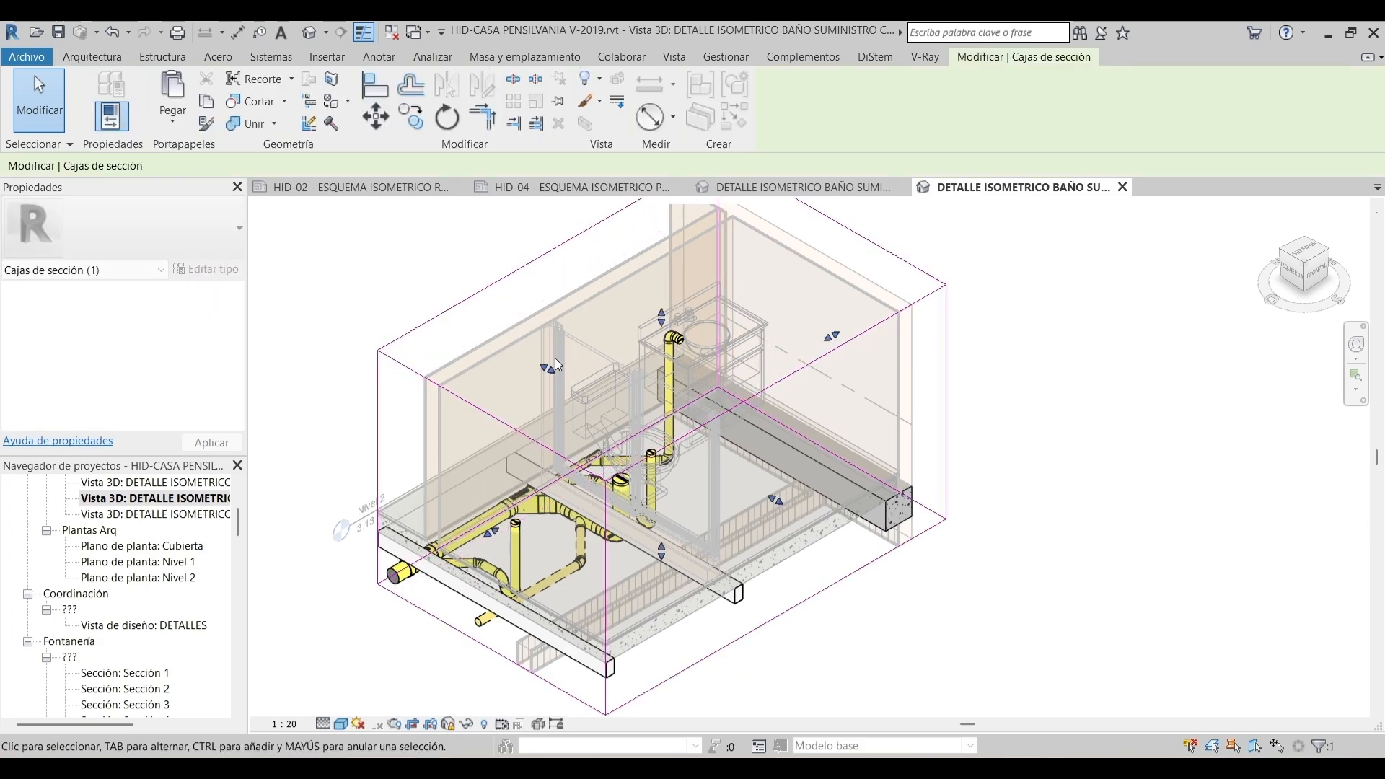
left_click(364, 314)
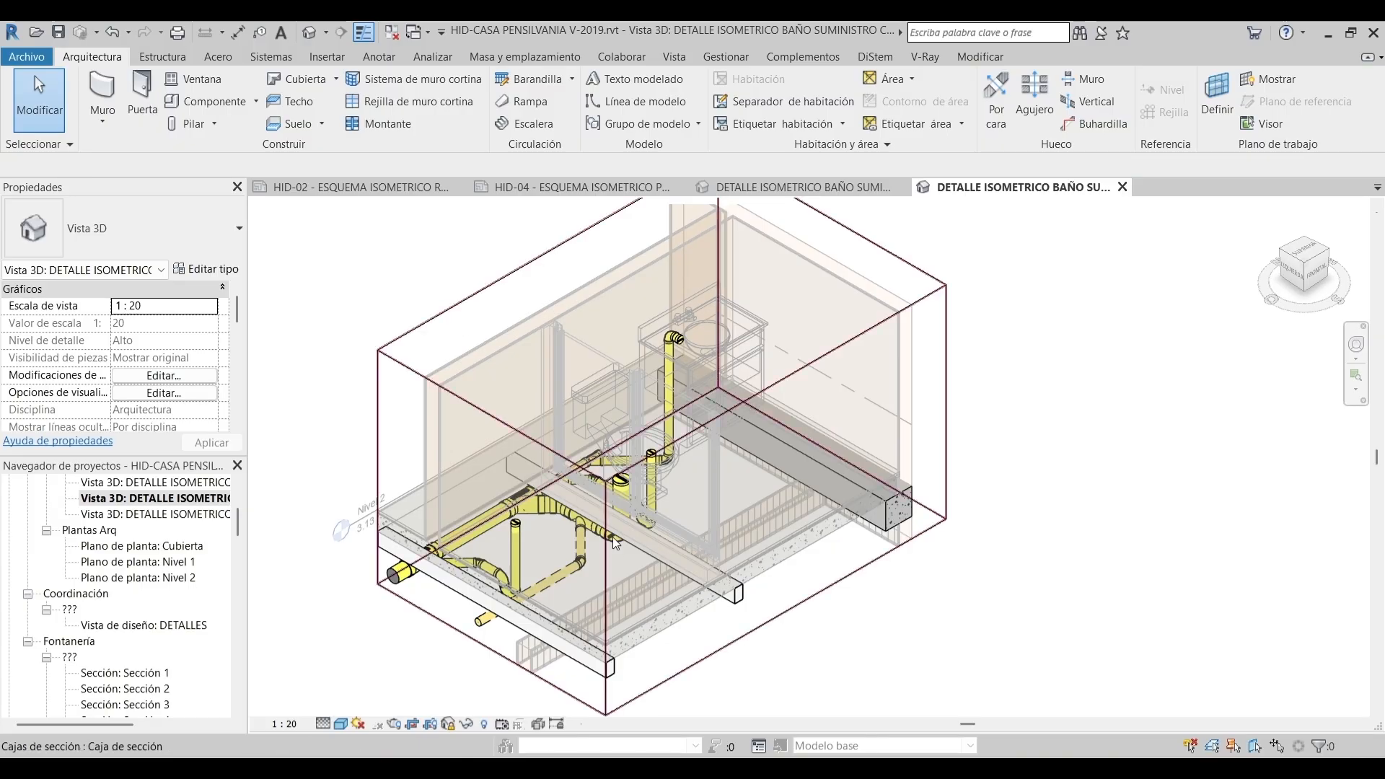
In the view template's model categories, set Armazón estructural to 100% surface transparency and halftone
scroll(564, 483, "up", 3)
middle_click_drag(806, 655, 808, 594)
scroll(818, 483, "down", 2)
middle_click_drag(817, 457, 832, 490)
scroll(832, 490, "up", 1)
scroll(181, 333, "down", 8)
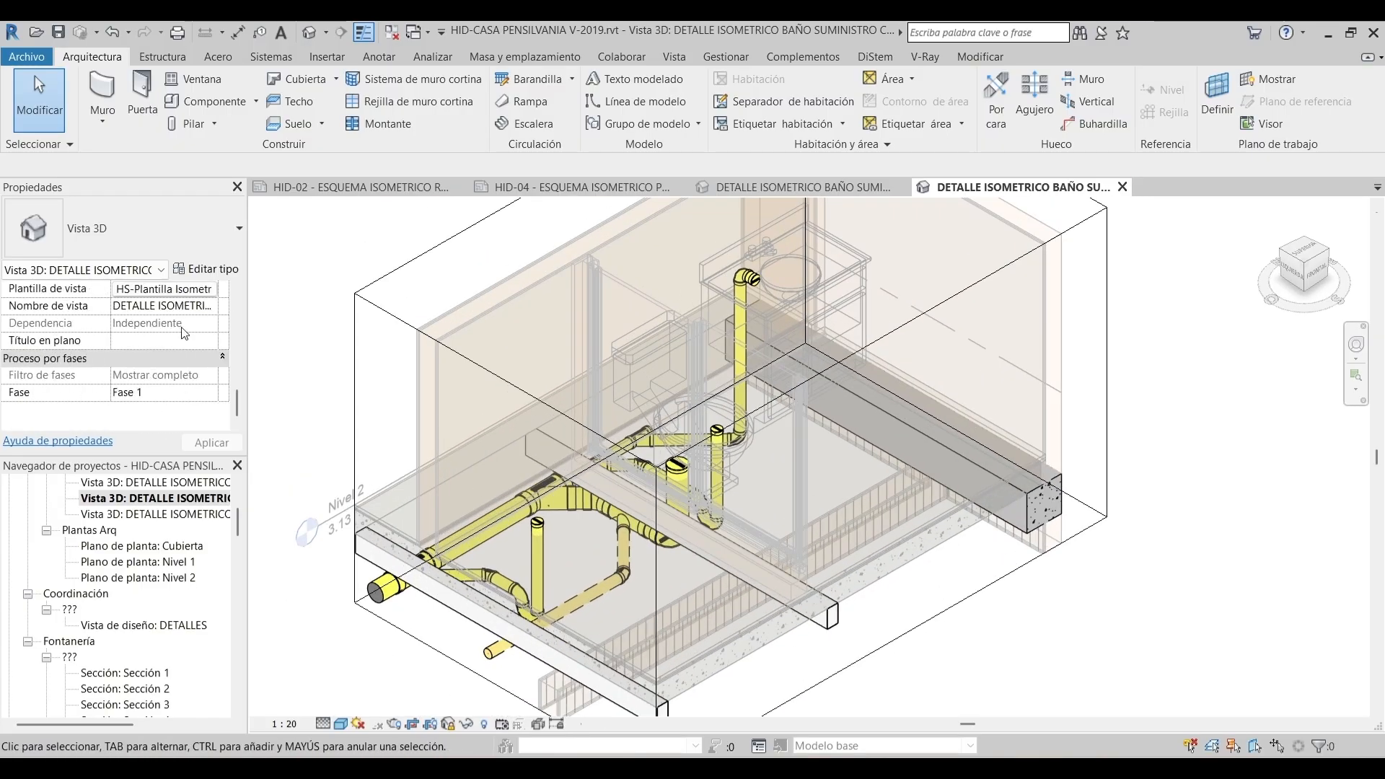
scroll(181, 327, "up", 1)
left_click(189, 326)
left_click(505, 313)
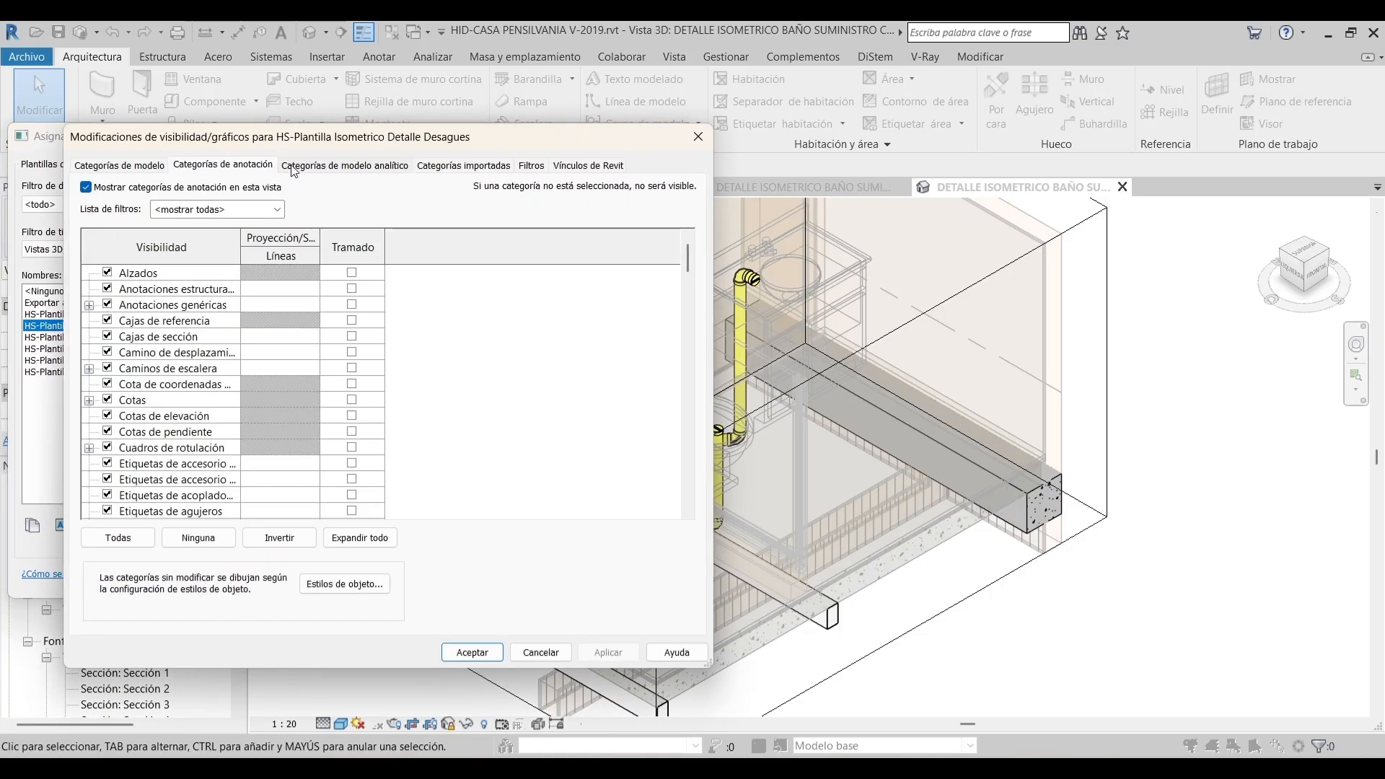
left_click(133, 163)
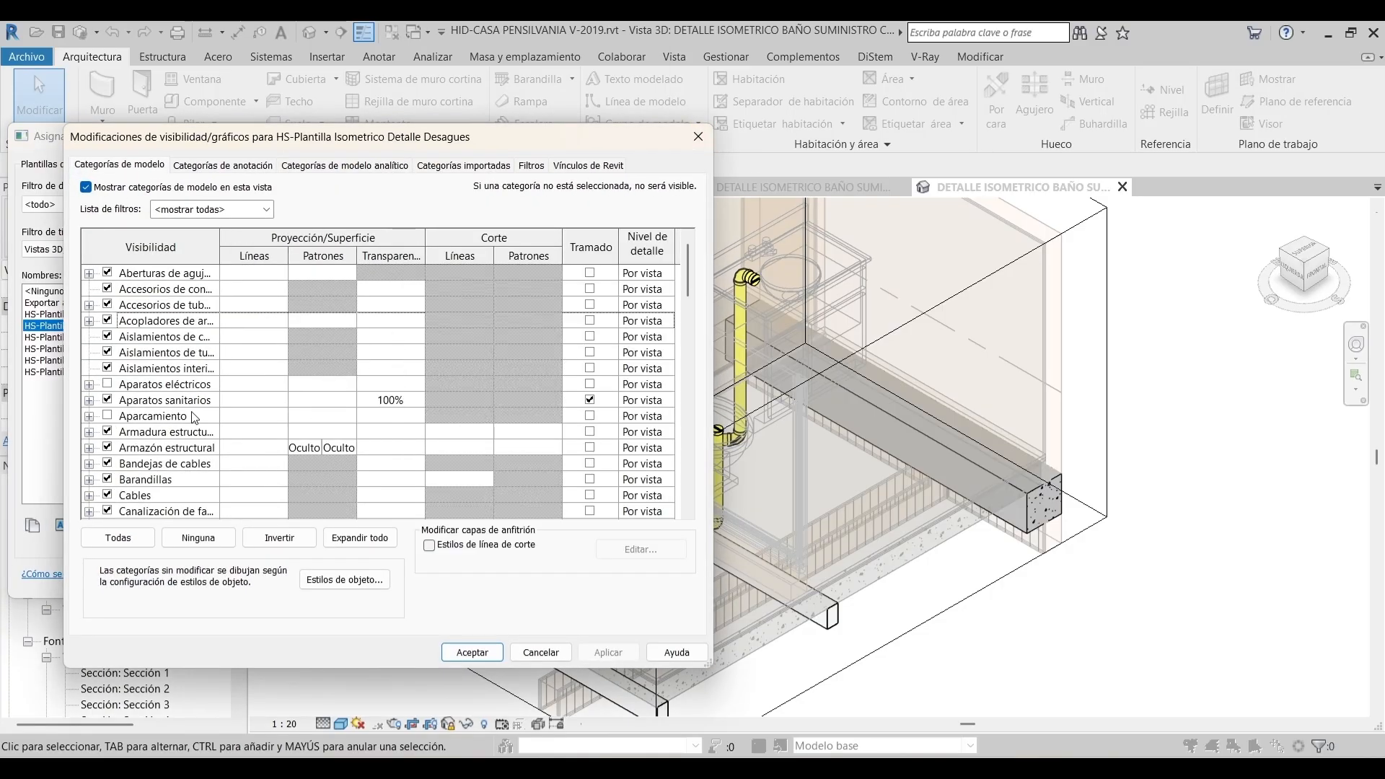
left_click_drag(218, 231, 278, 249)
left_click(200, 448)
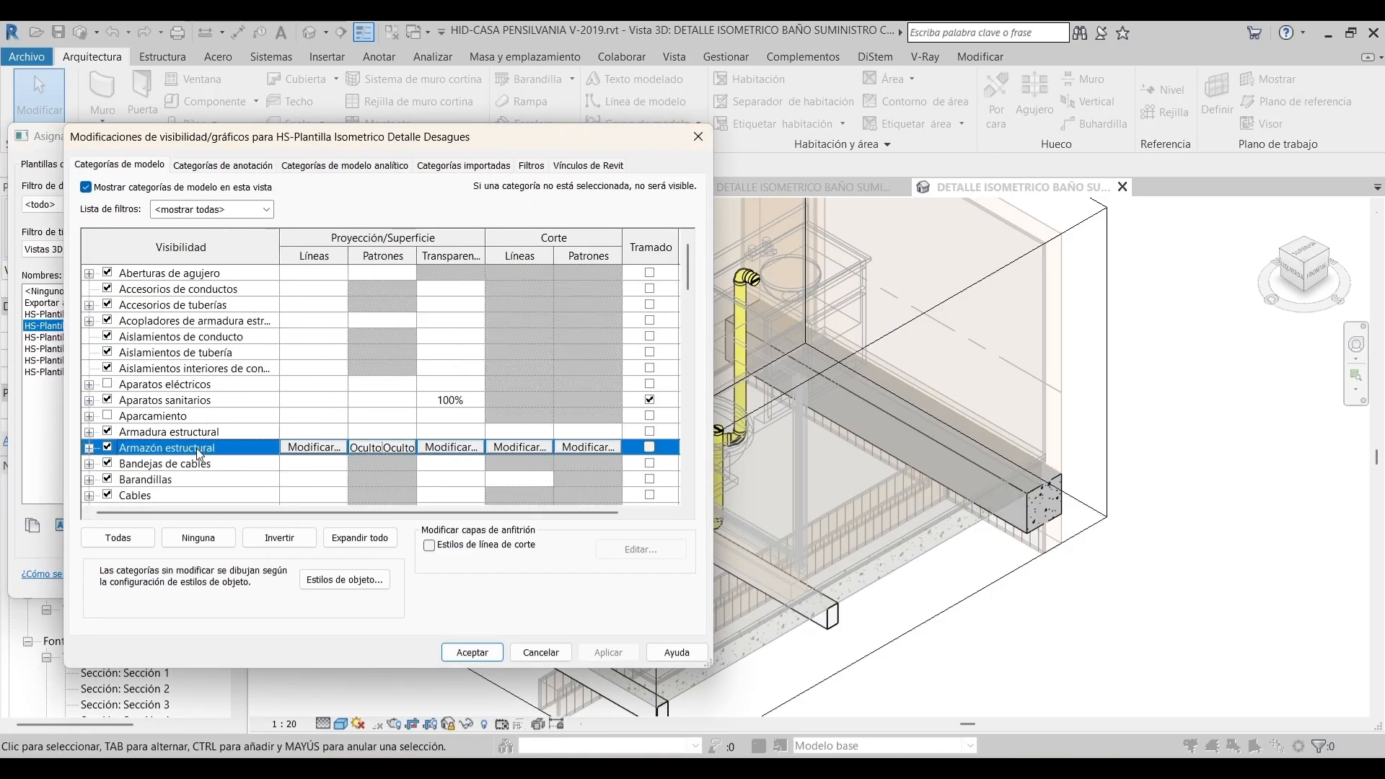
left_click(400, 449)
left_click(538, 276)
left_click(450, 447)
left_click(481, 396)
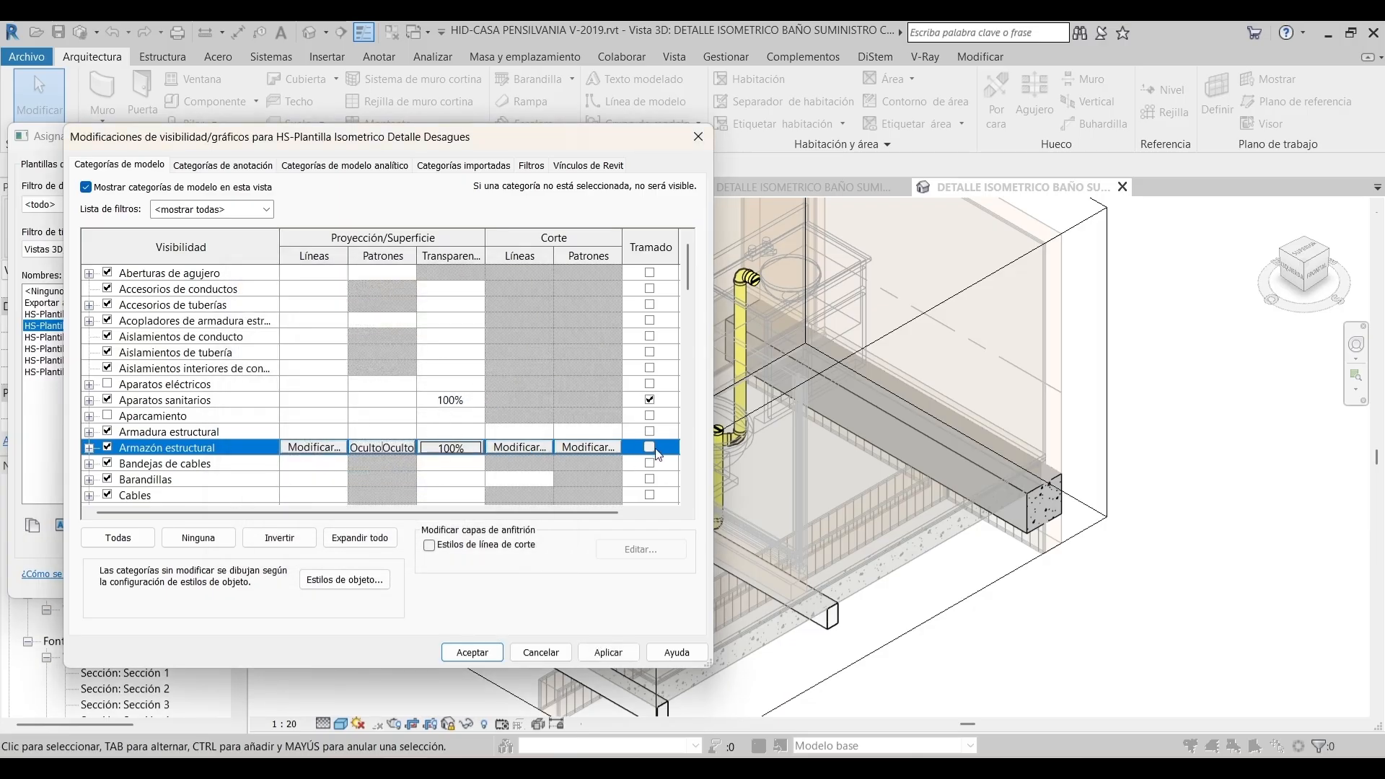
left_click(470, 652)
left_click(546, 578)
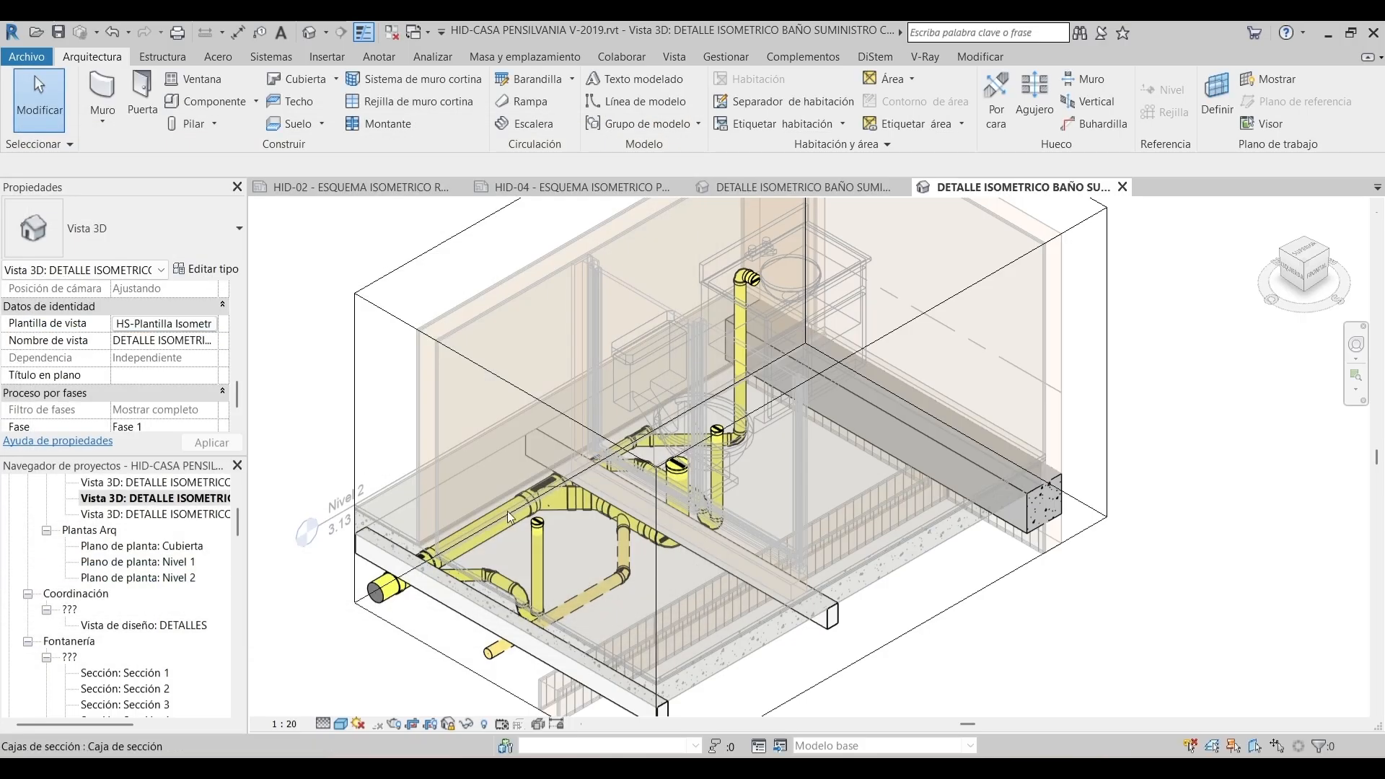
Set the Suelos category's surface transparency to 100% in the view template and apply it to the view
middle_click_drag(652, 470, 1059, 363, "shift")
scroll(728, 506, "down", 3)
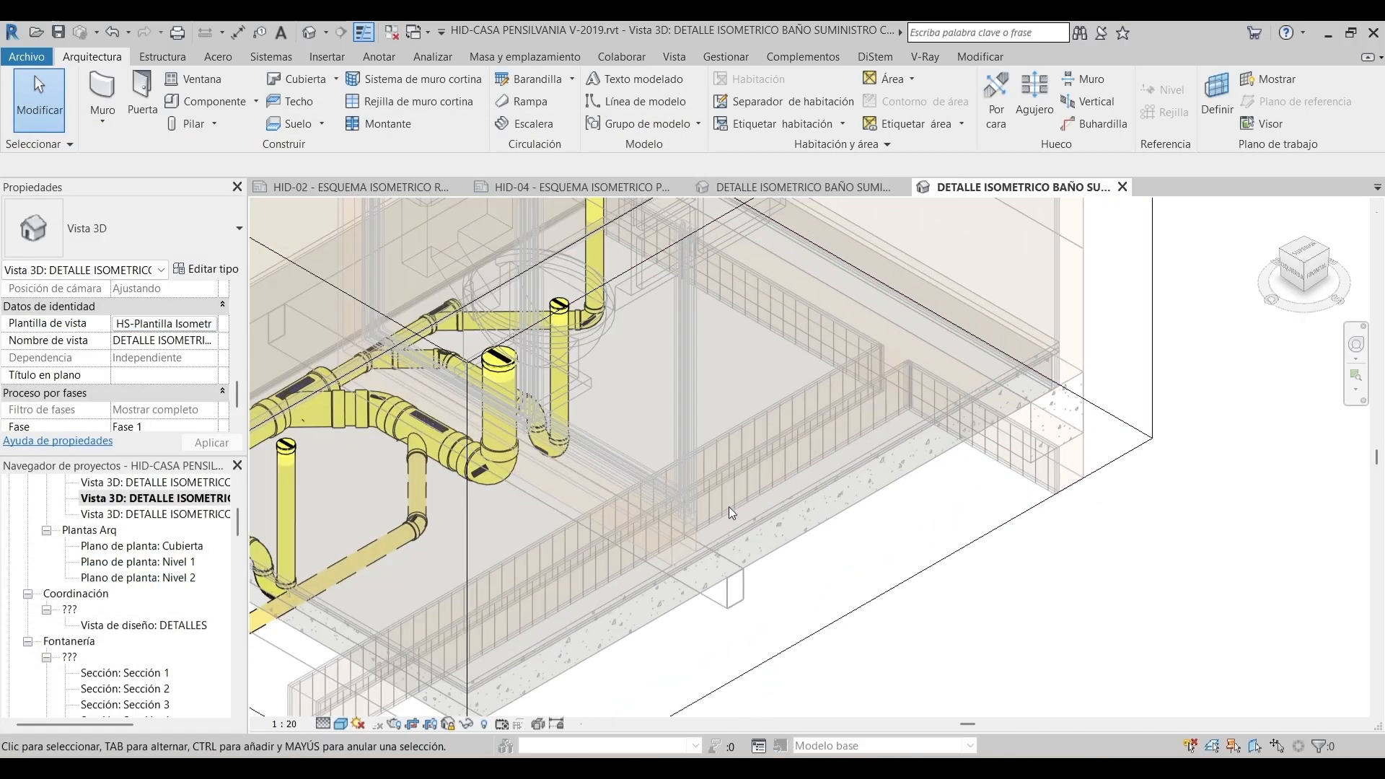
scroll(628, 508, "up", 4)
scroll(626, 508, "down", 3)
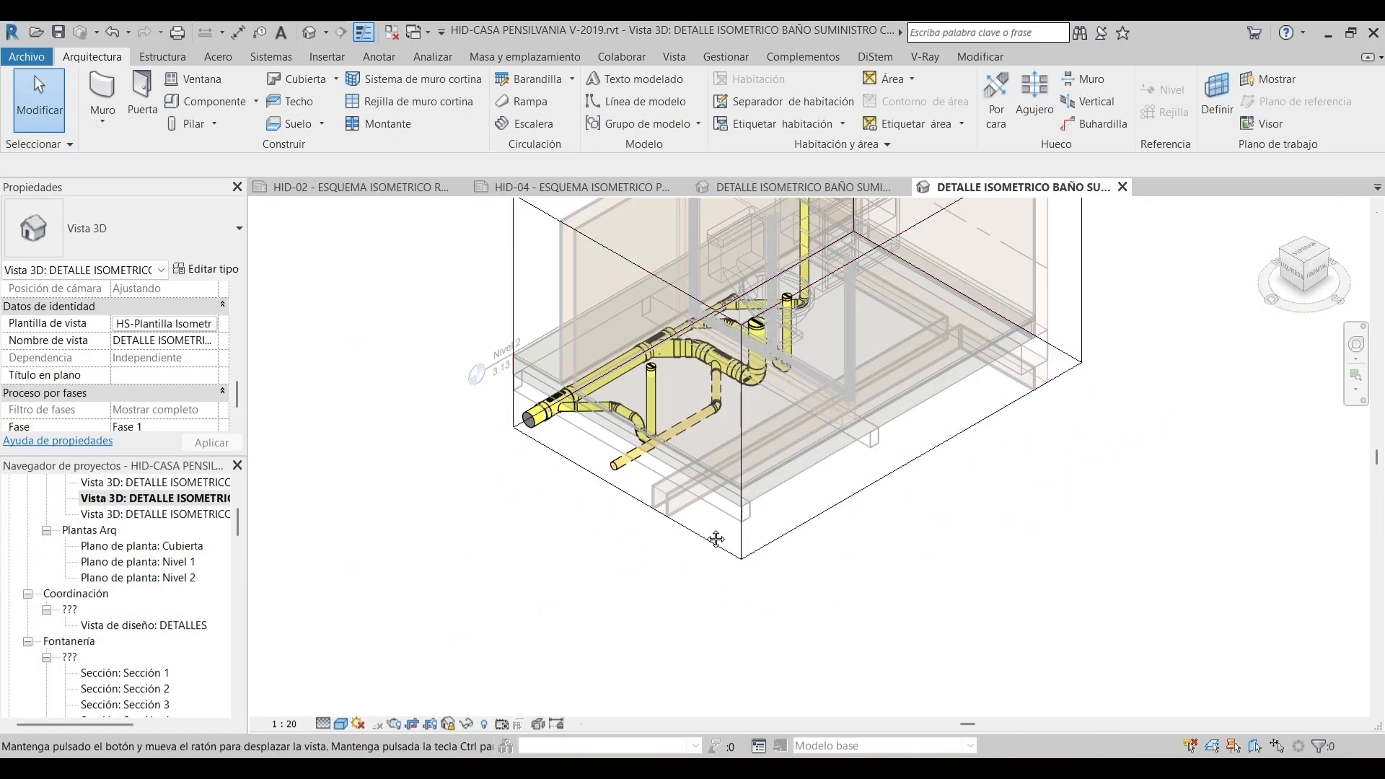
scroll(822, 406, "up", 3)
scroll(833, 443, "down", 3)
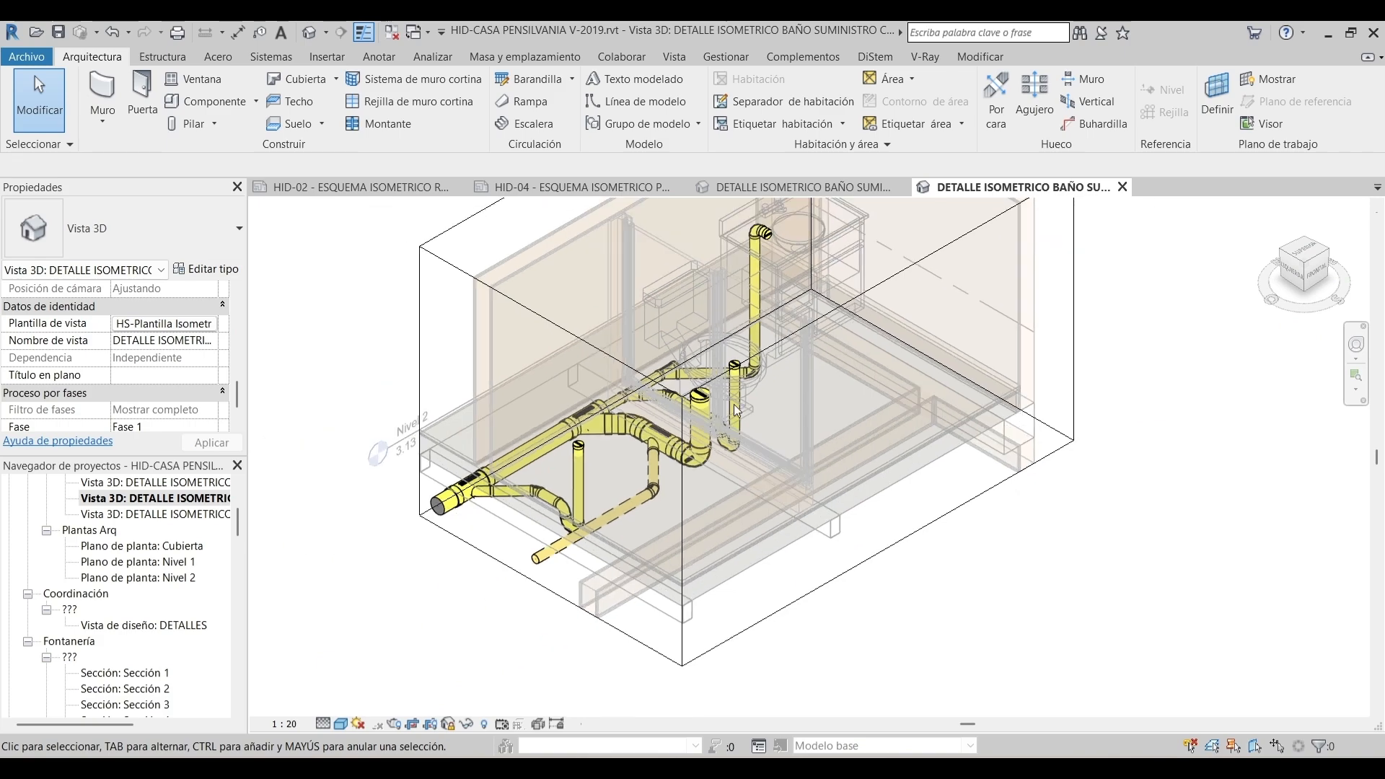
left_click(164, 324)
left_click(507, 317)
left_click(134, 166)
left_click(178, 305)
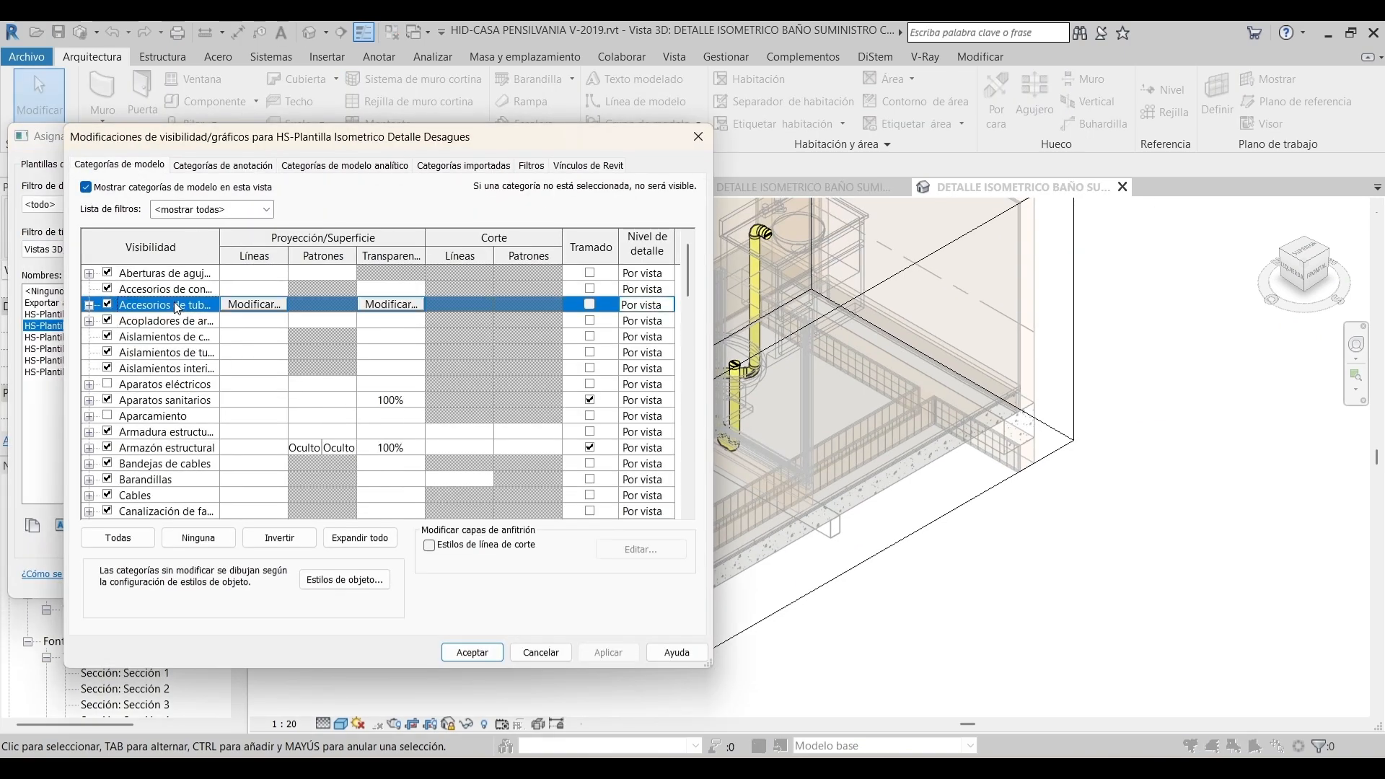
key("s")
key("u")
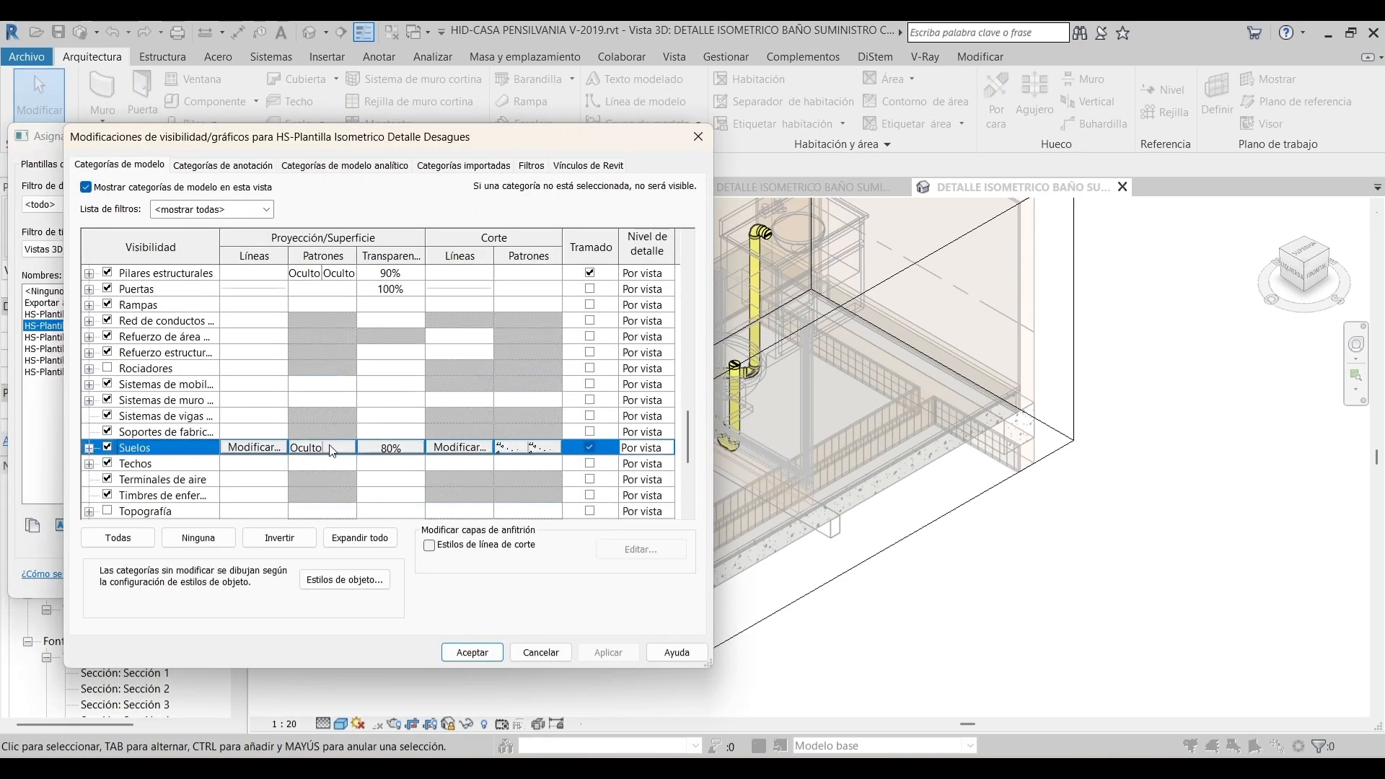
left_click(391, 448)
left_click(476, 395)
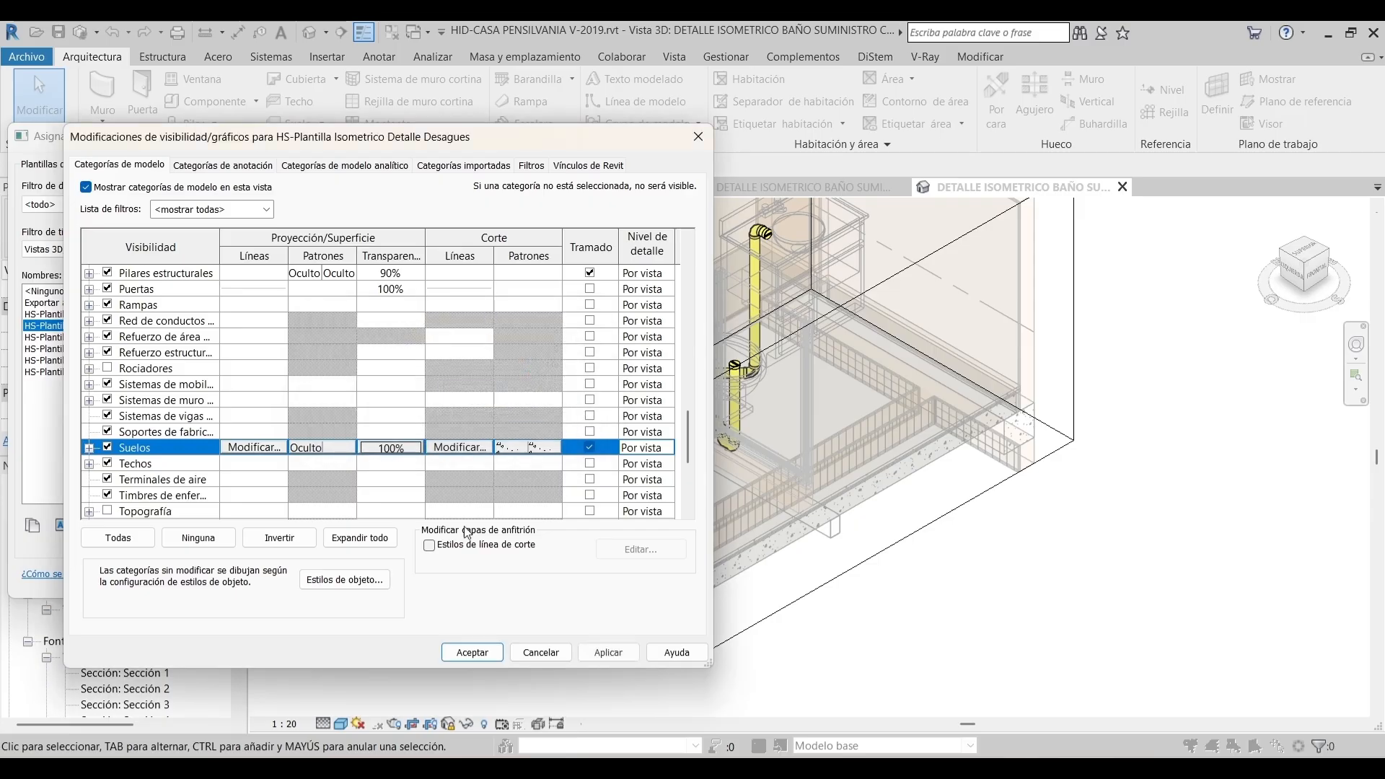
left_click(411, 448)
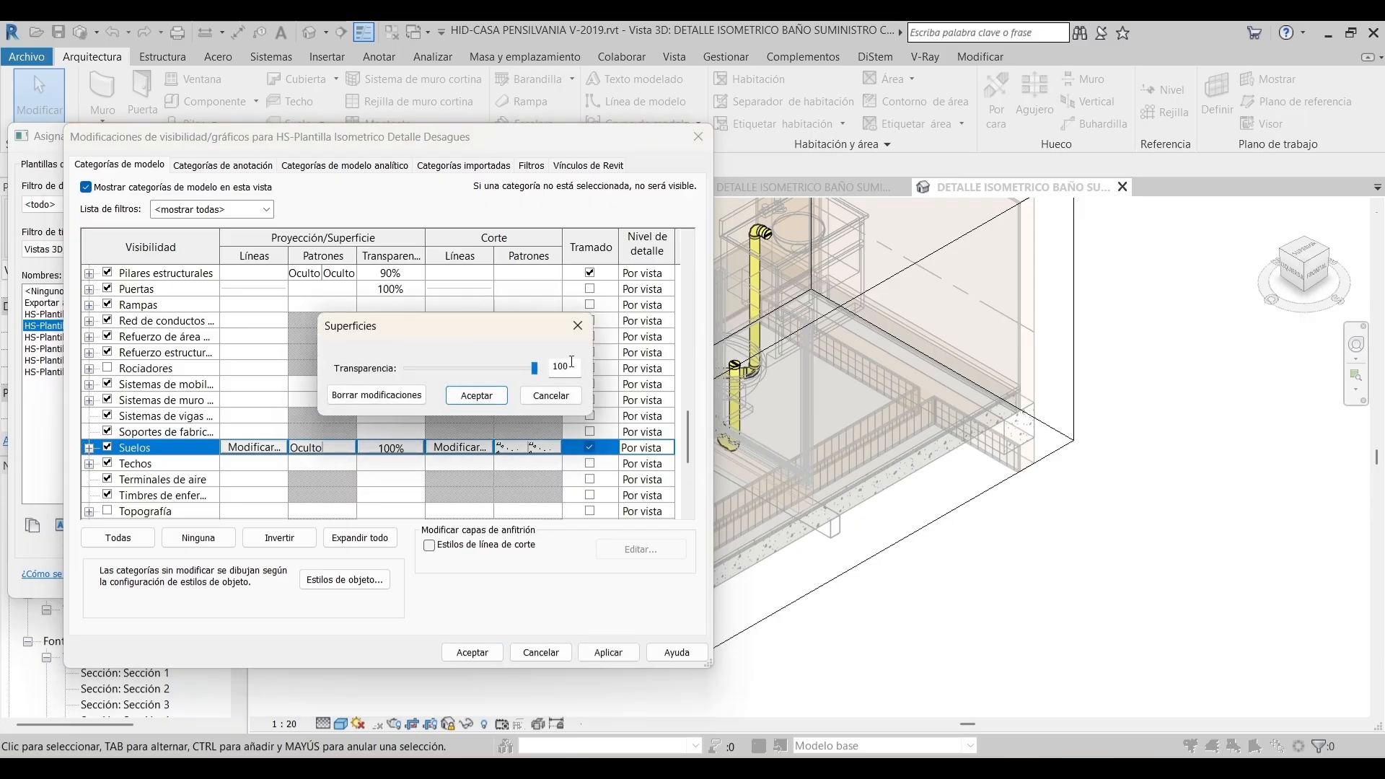
left_click(476, 395)
left_click(472, 652)
left_click(461, 565)
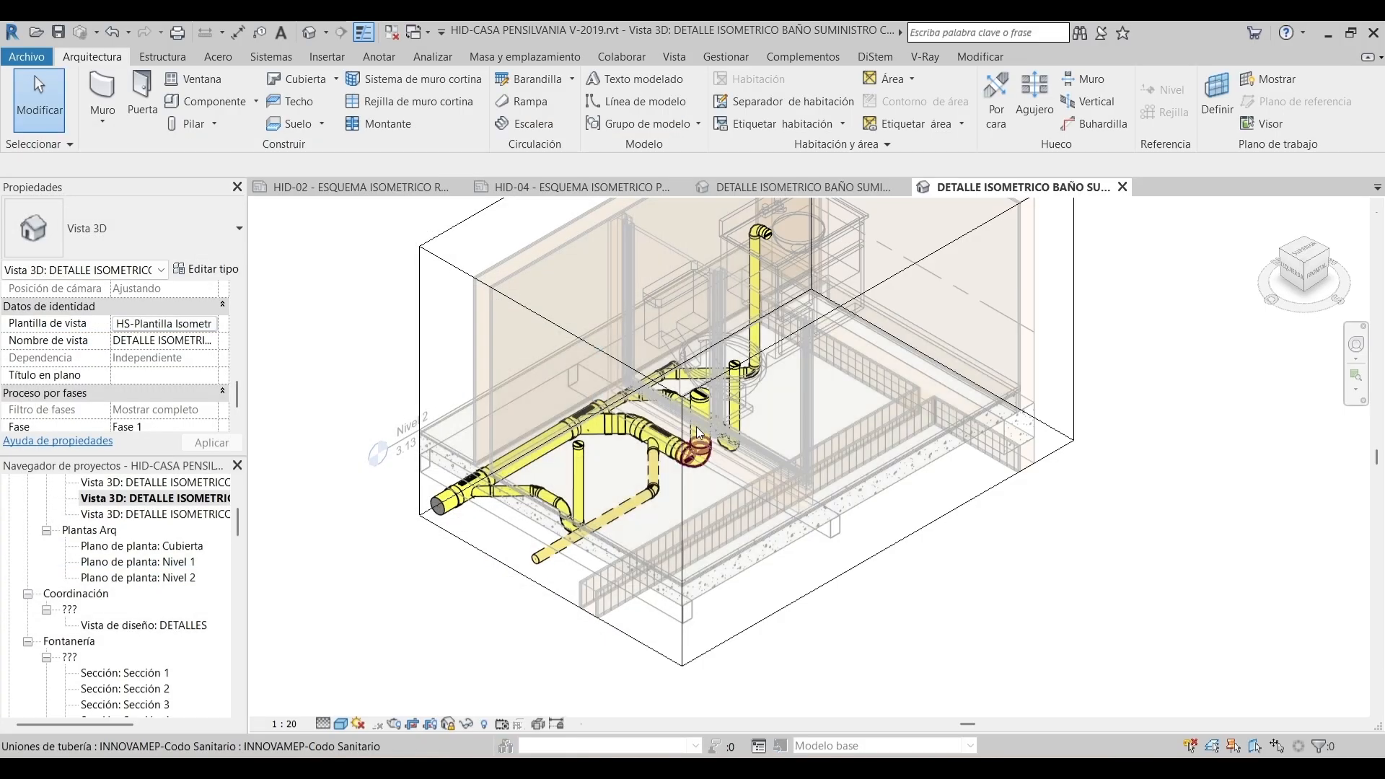
Check the Muros surface transparency in the drainage detail view template's model categories
scroll(656, 329, "up", 2)
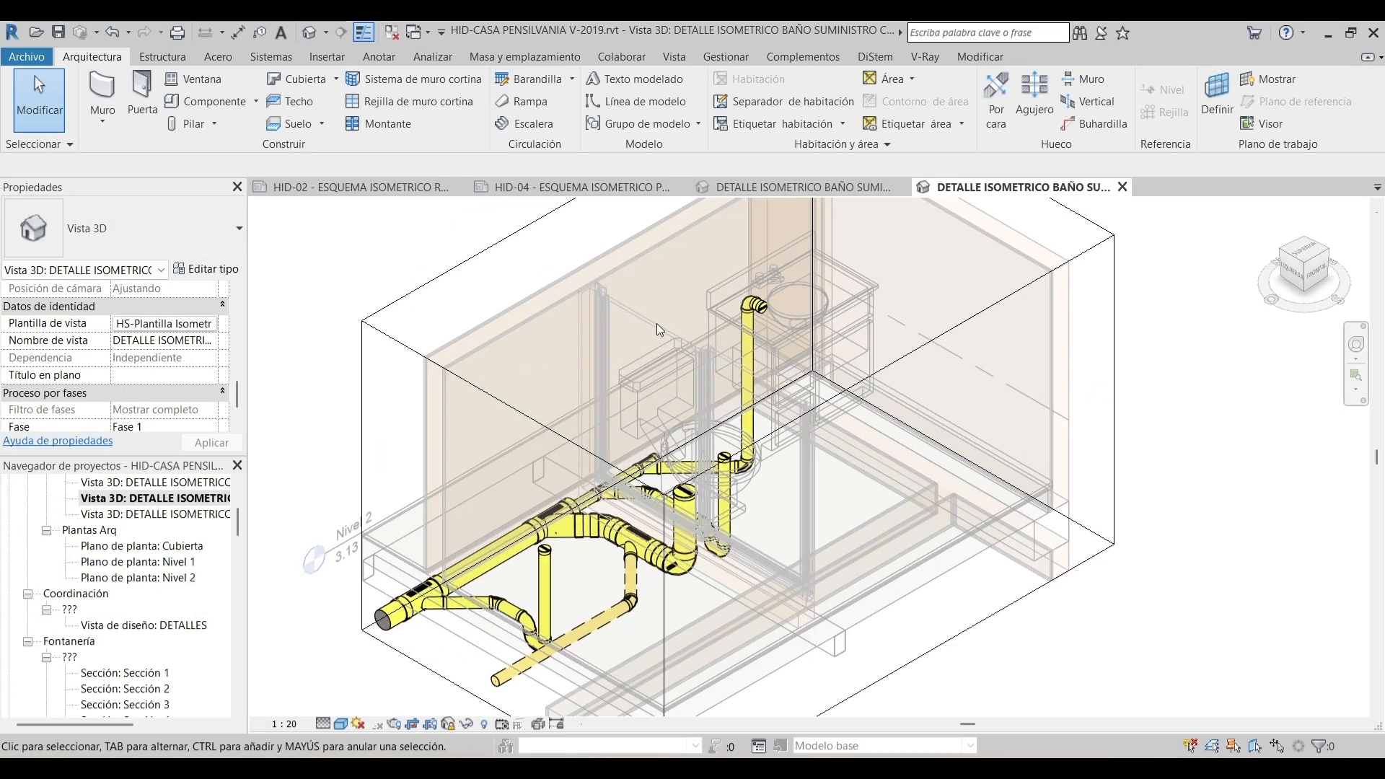
left_click(177, 326)
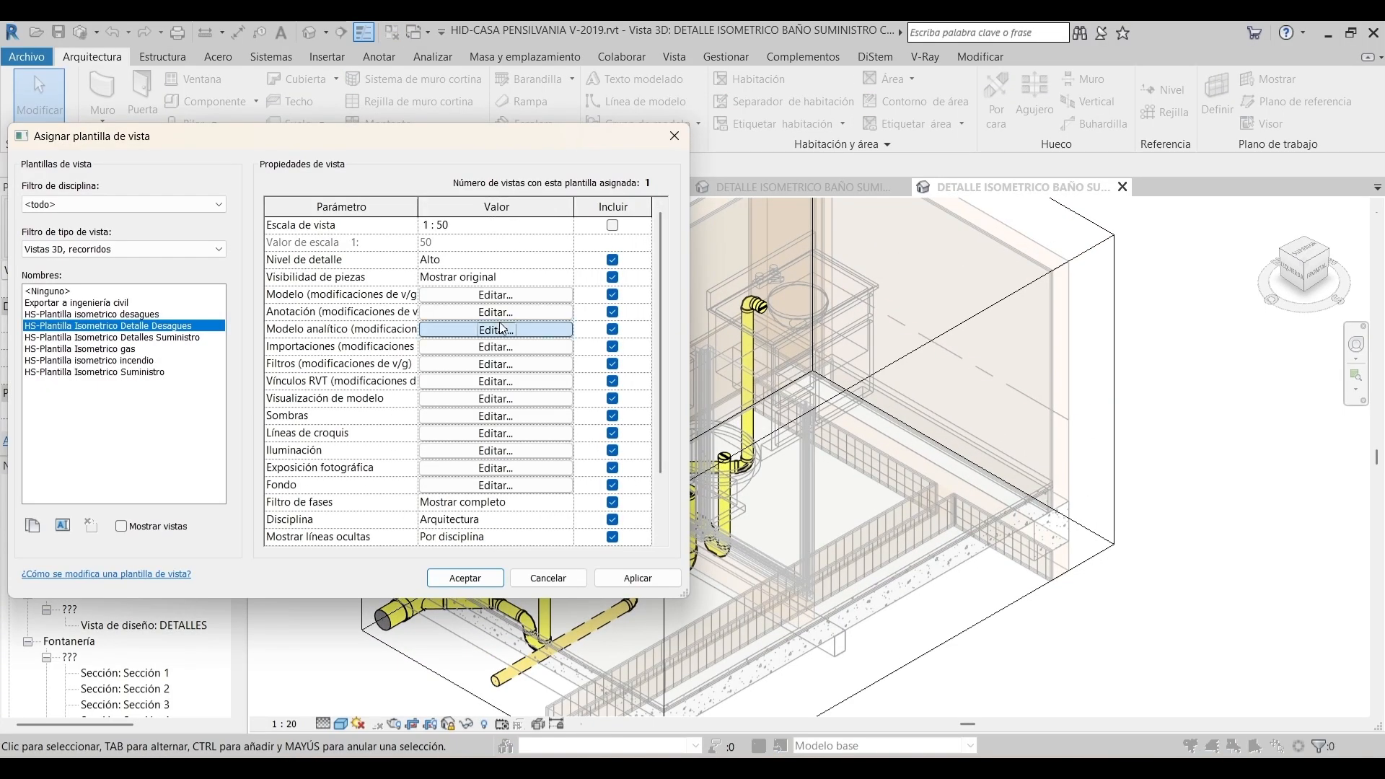
left_click(503, 328)
left_click(138, 166)
scroll(171, 436, "down", 10)
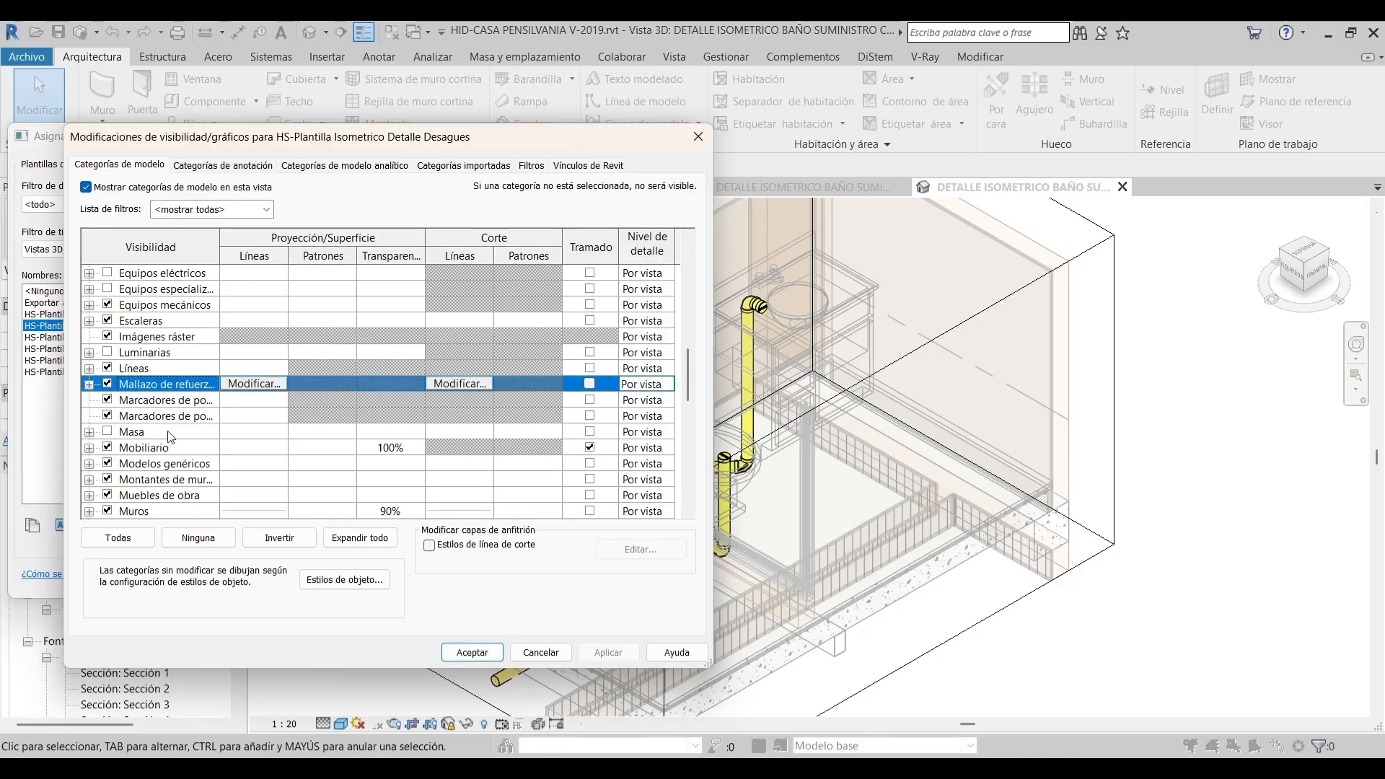
scroll(171, 436, "down", 3)
left_click(390, 463)
left_click(390, 463)
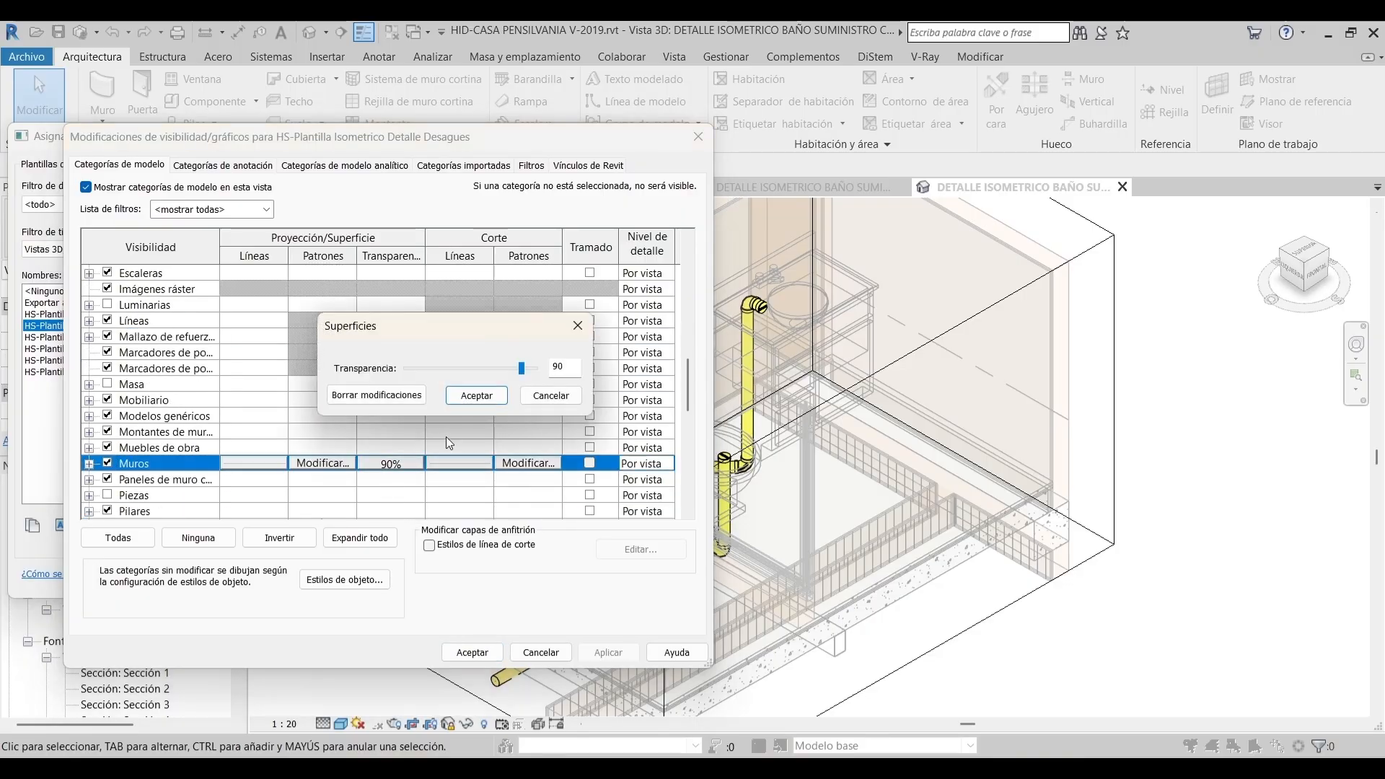
left_click(505, 396)
left_click(472, 652)
left_click(473, 572)
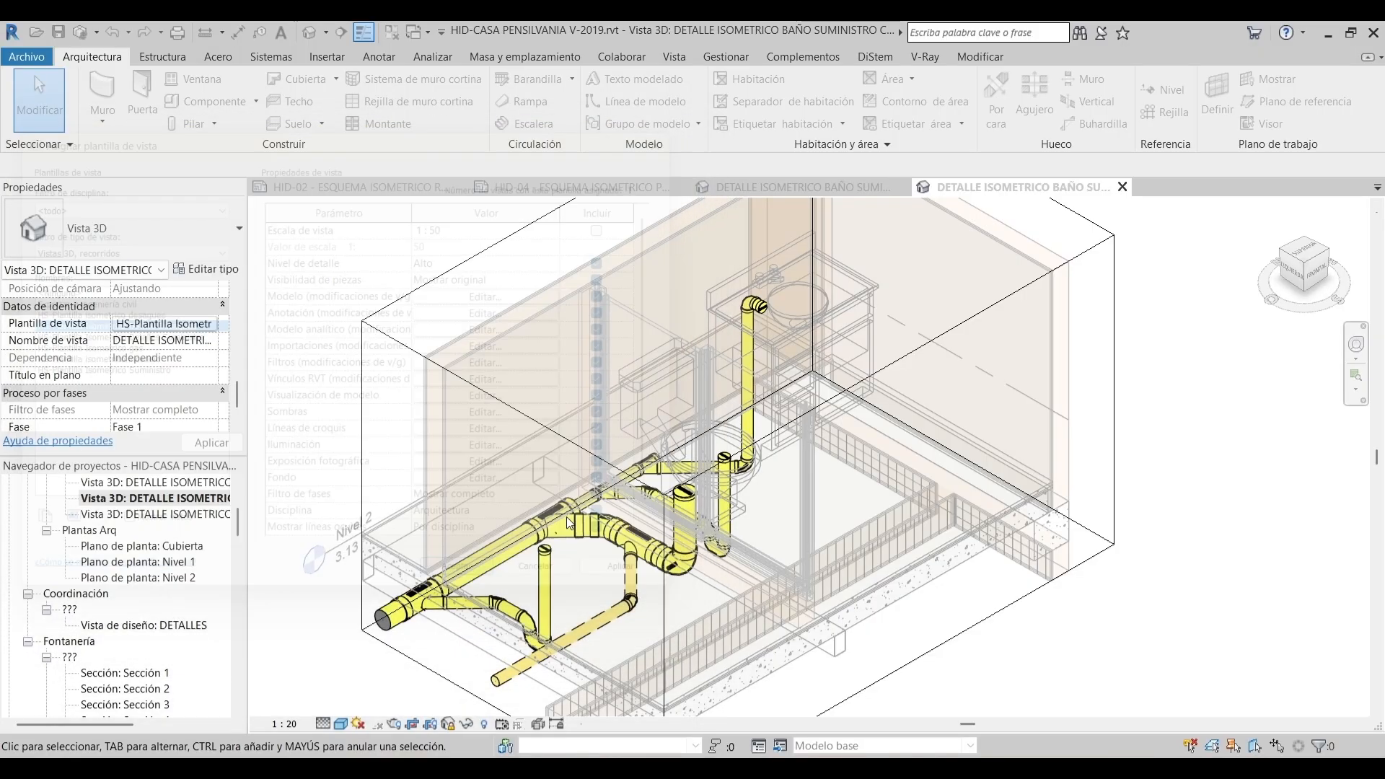
Pull the section box's front face in toward the drainage pipes and hide the section box in the view
scroll(545, 453, "down", 2)
middle_click_drag(545, 453, 708, 462)
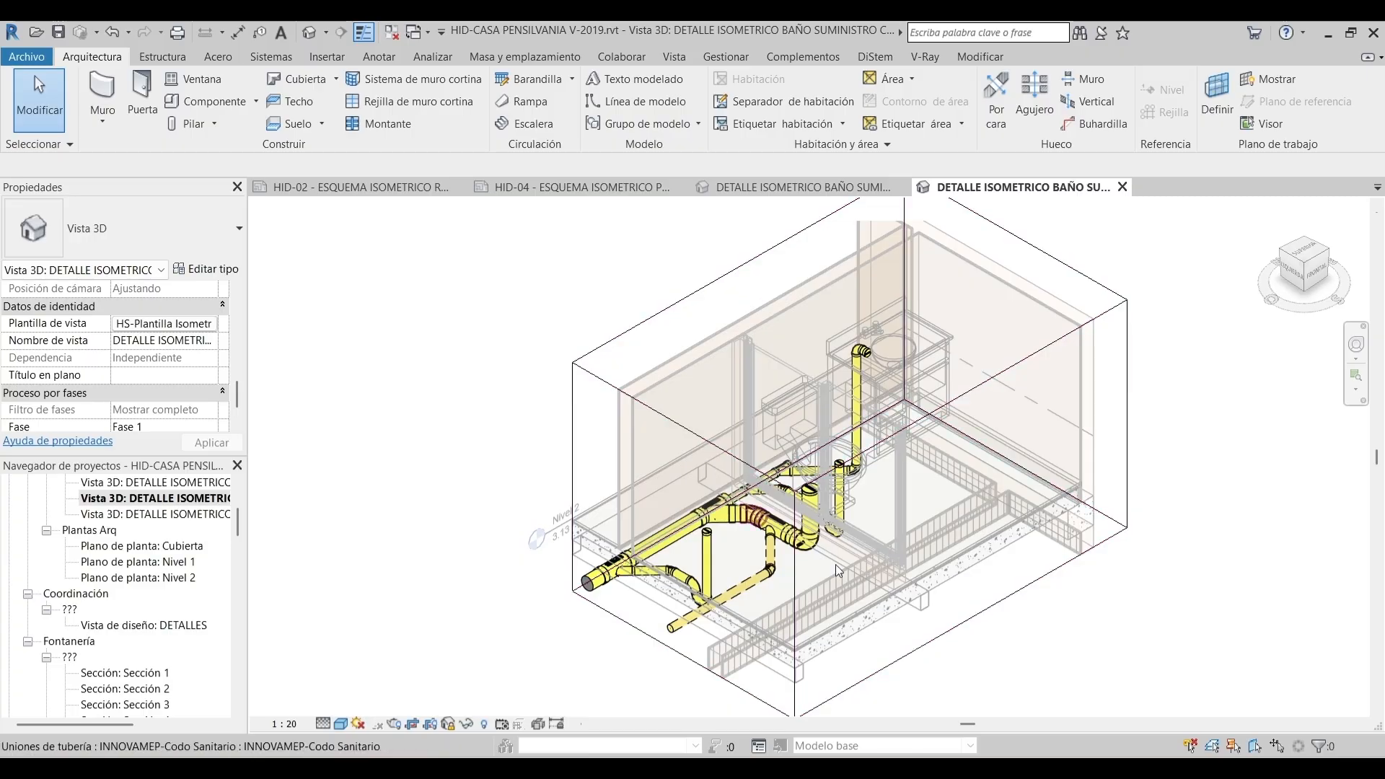
middle_click_drag(1085, 608, 1079, 613)
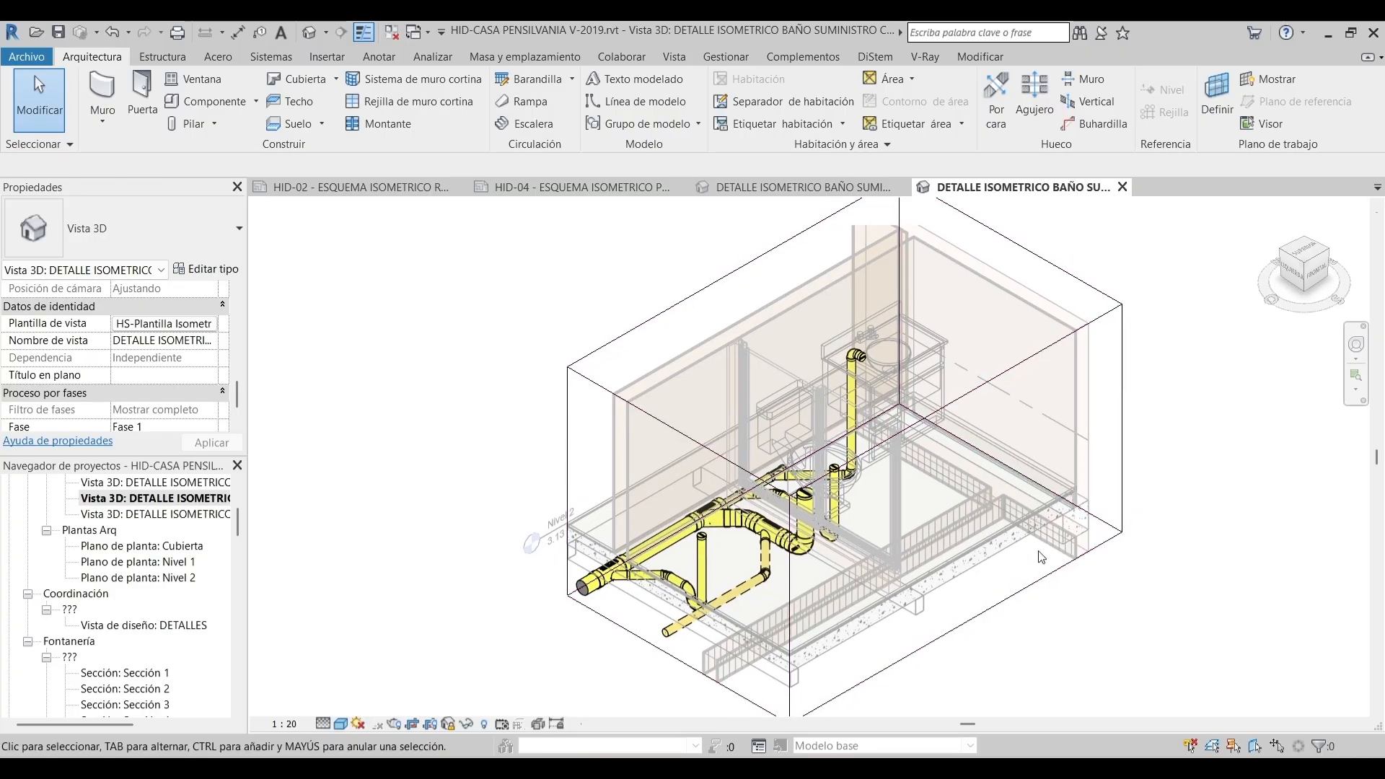
left_click(999, 599)
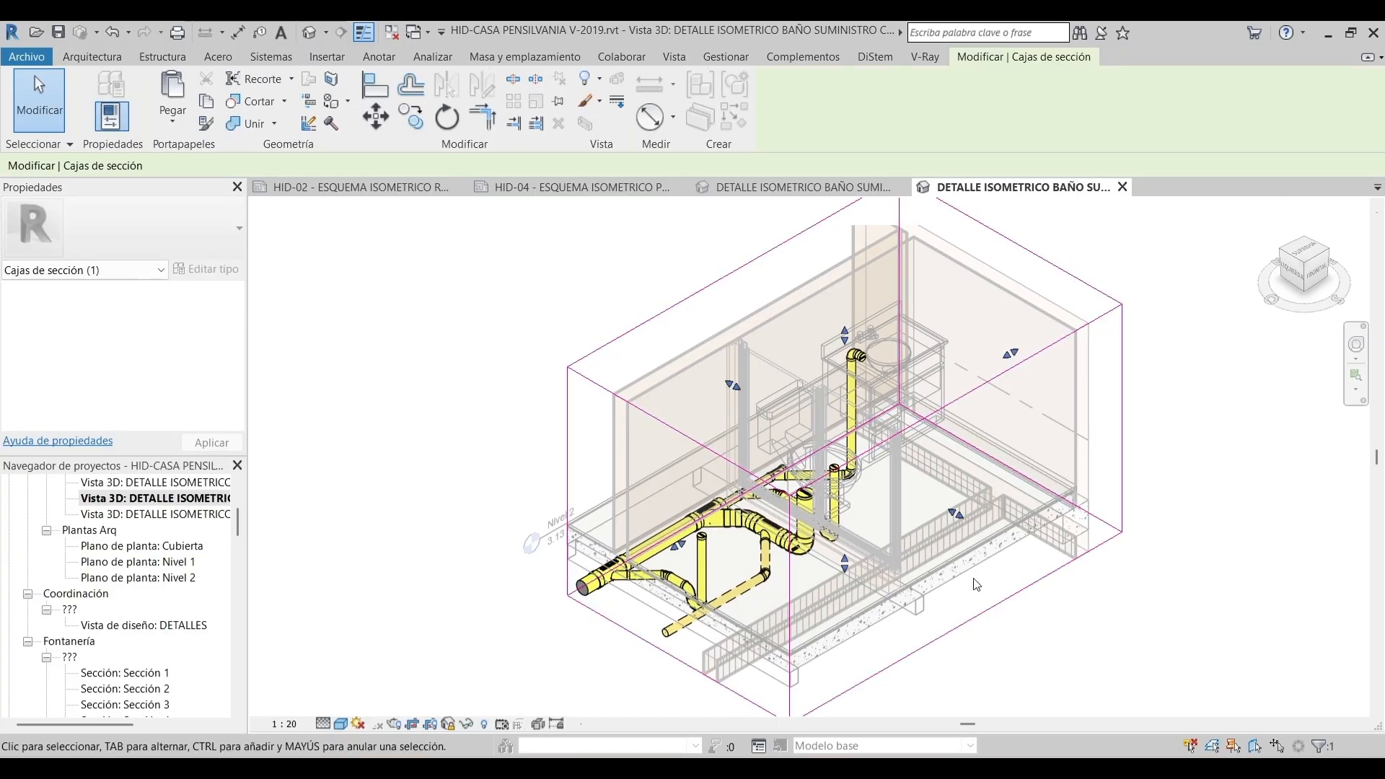
left_click_drag(954, 513, 870, 464)
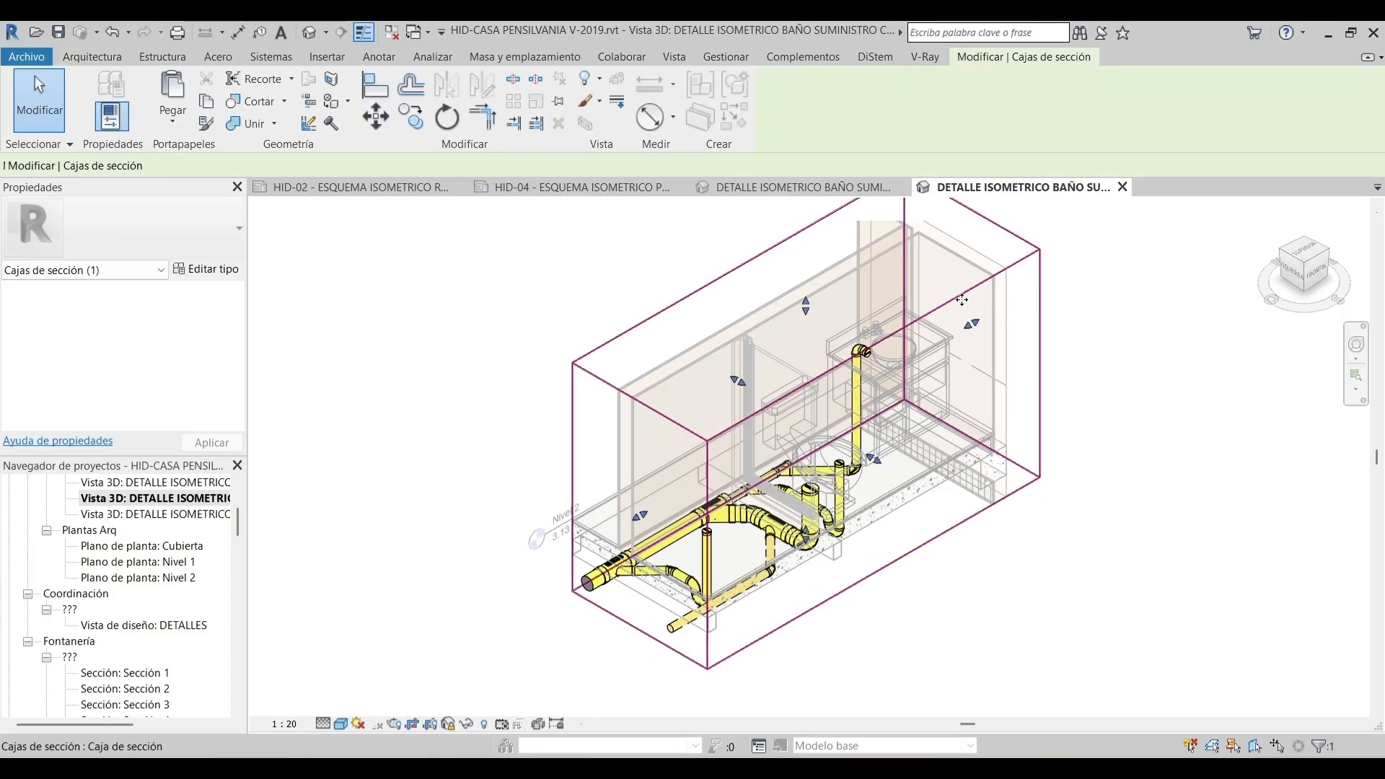
right_click(966, 293)
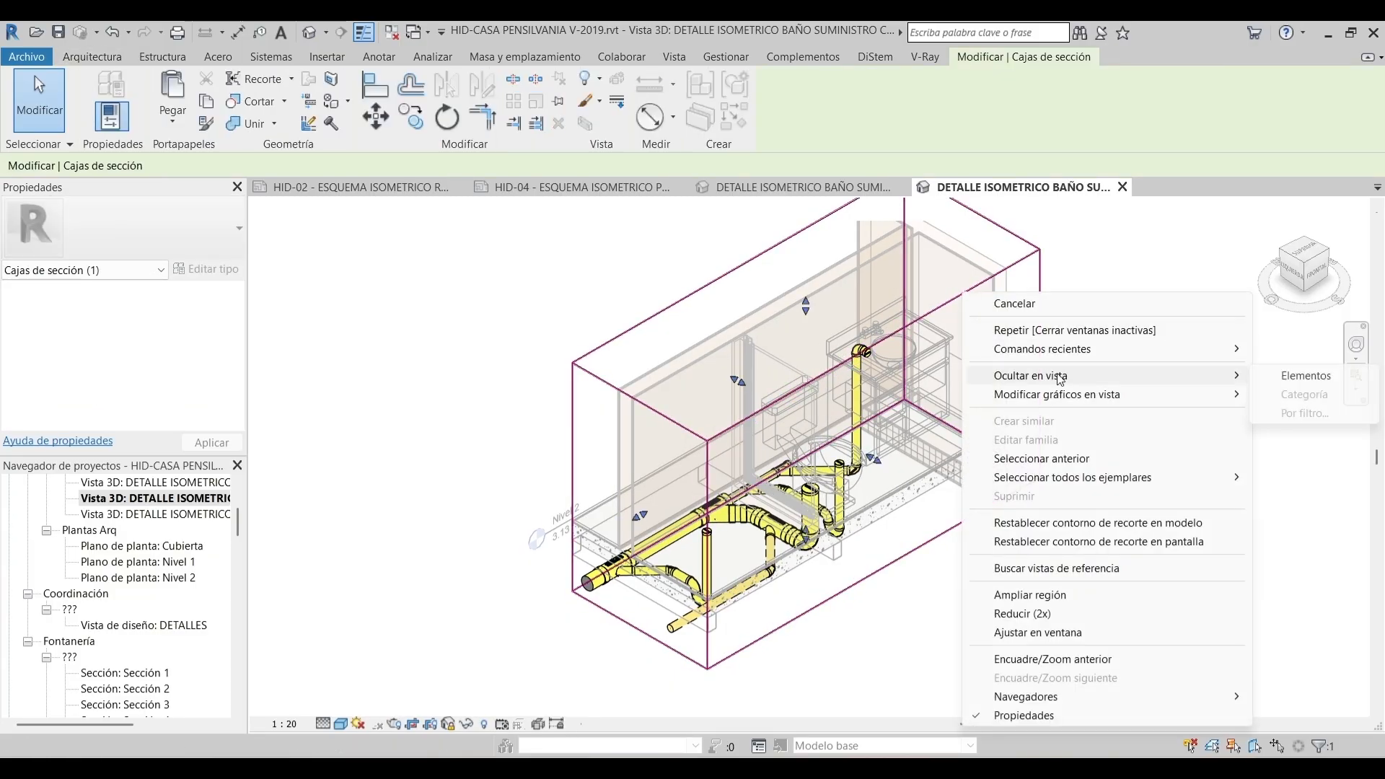
left_click(1287, 377)
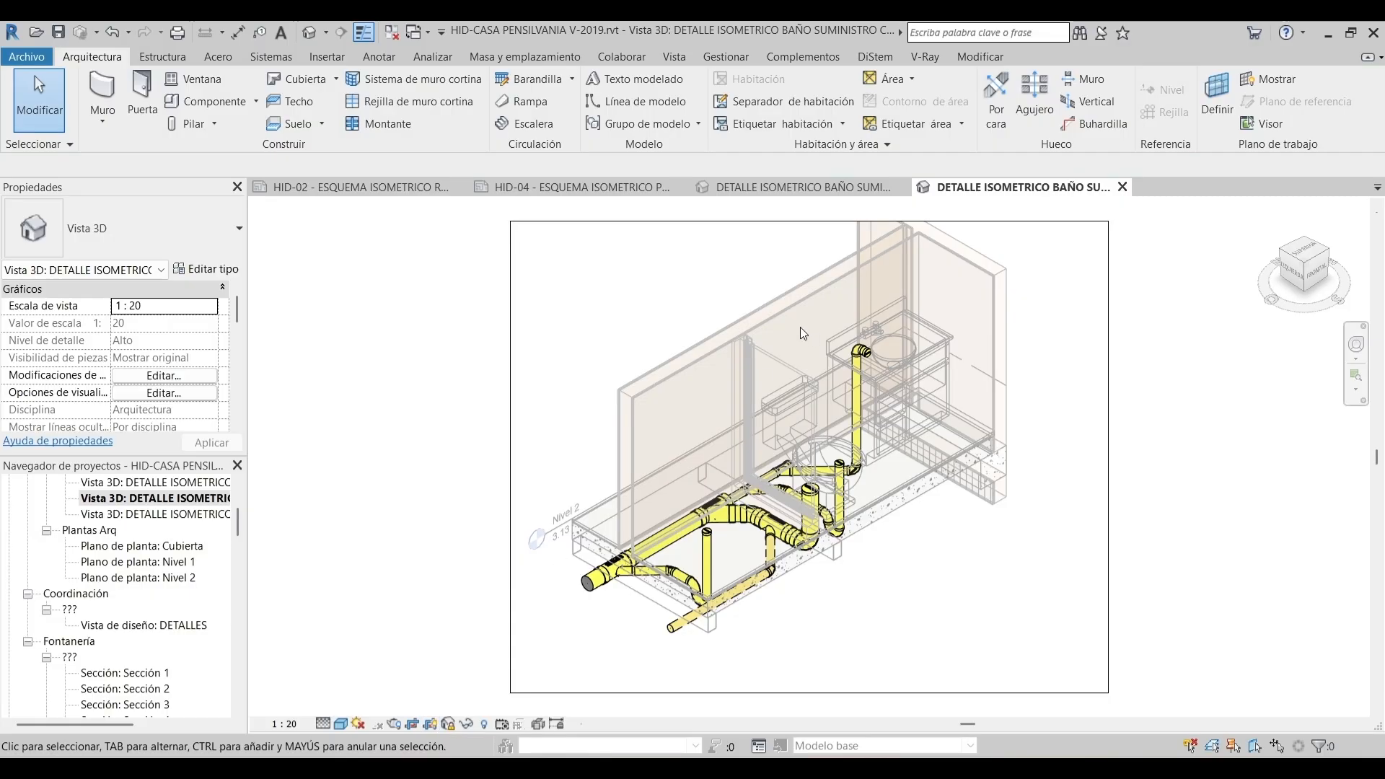
Tighten the bottom and both sides of the crop region around the bathroom detail and hide the crop boundary
left_click(762, 219)
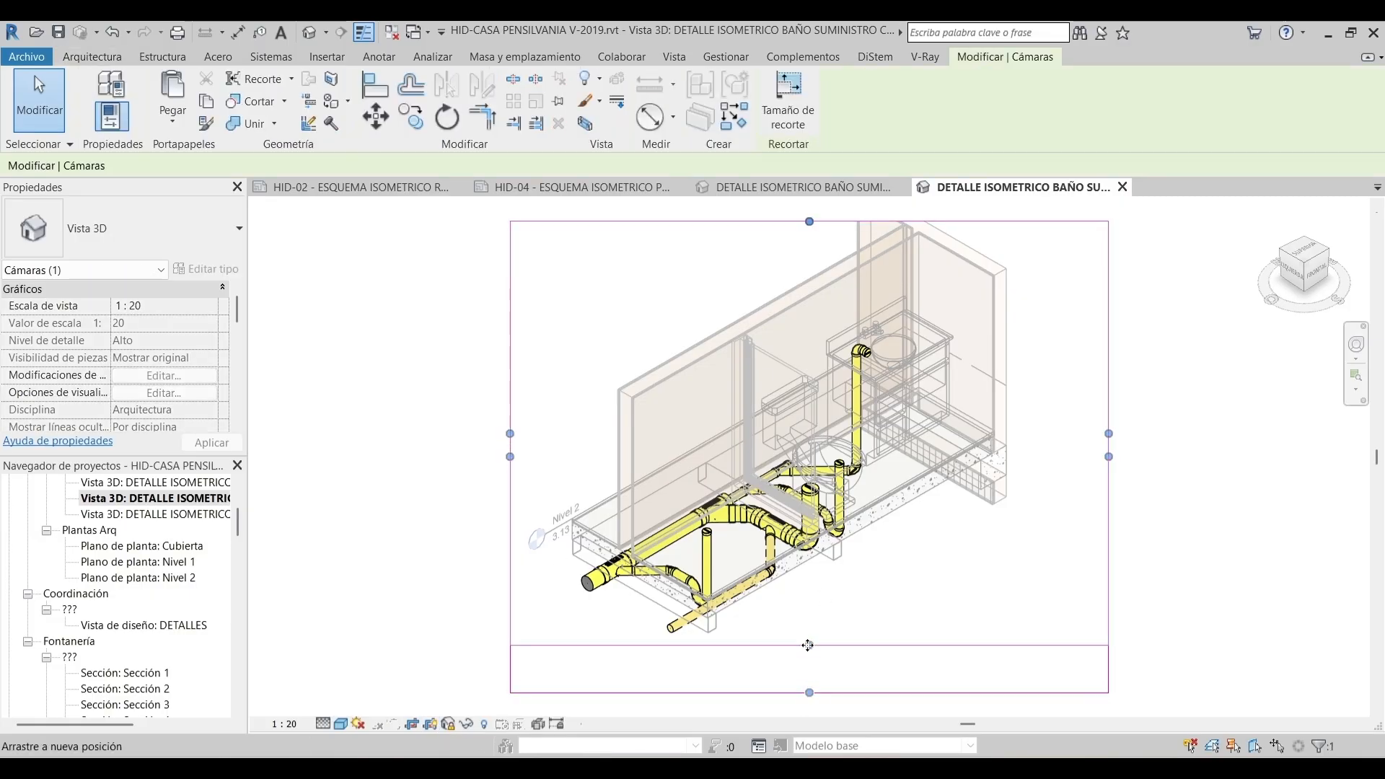
left_click_drag(510, 433, 518, 432)
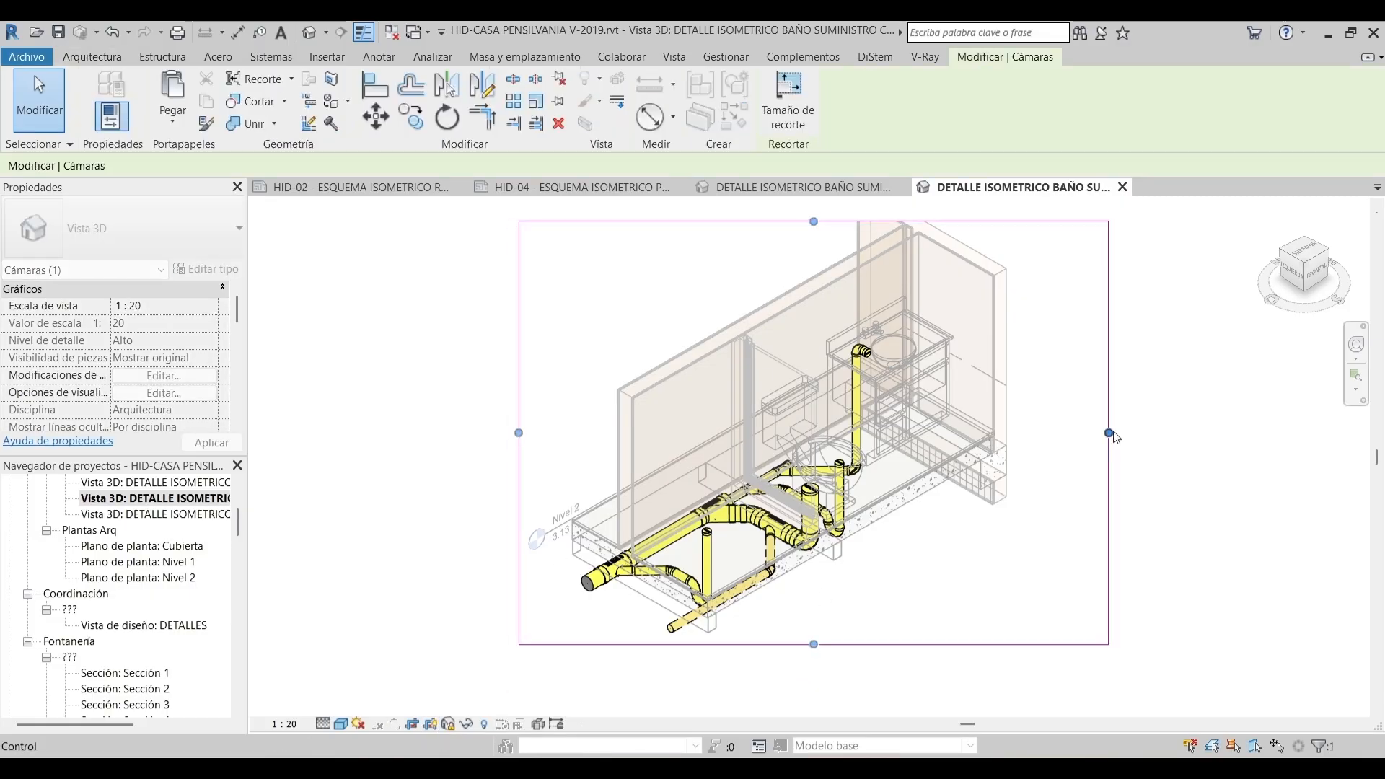
left_click_drag(1108, 432, 1036, 430)
left_click(464, 469)
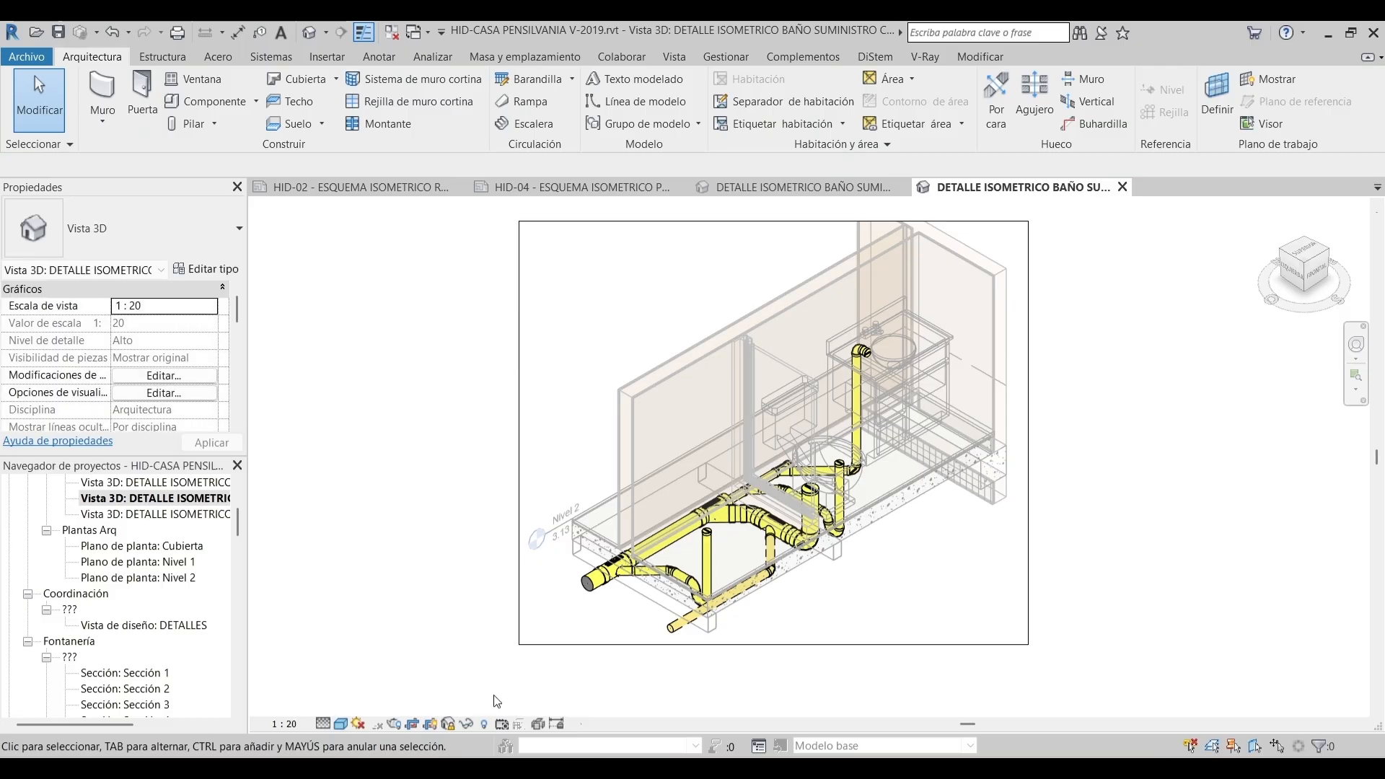
left_click(446, 725)
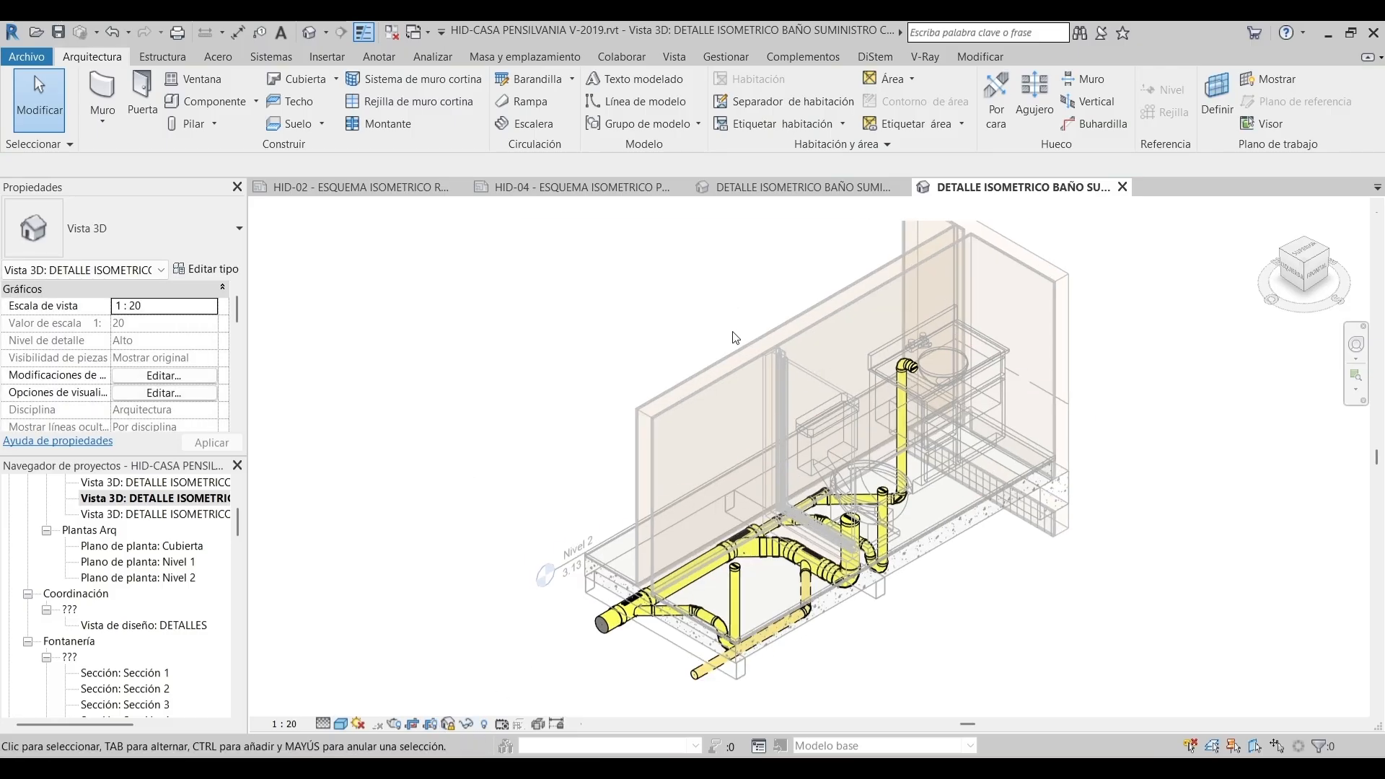
Tag the main 4" sanitary pipe by category using an attached-end leader
middle_click_drag(867, 375, 789, 344)
scroll(548, 530, "up", 2)
scroll(678, 470, "down", 2)
middle_click_drag(679, 470, 649, 474)
scroll(646, 475, "up", 1)
key("t")
key("g")
scroll(631, 479, "up", 2)
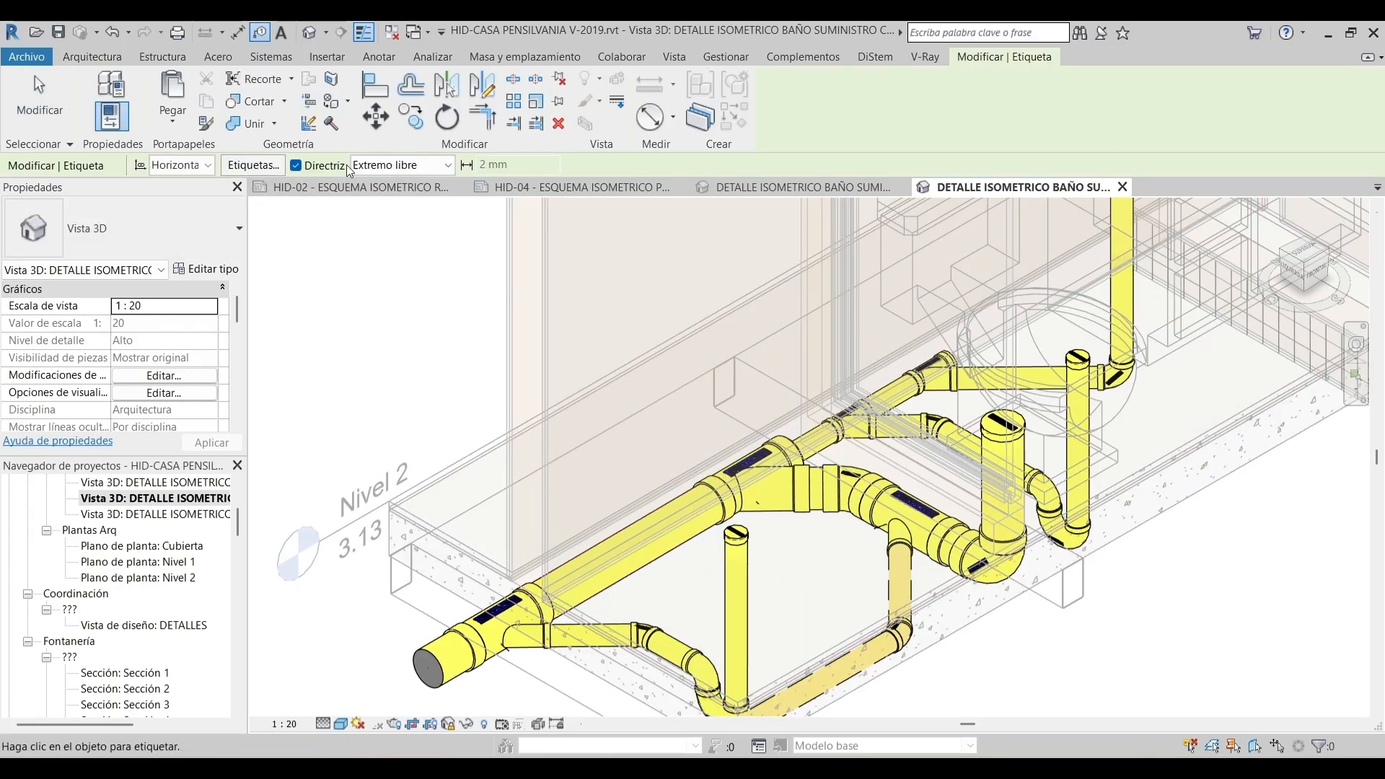
left_click(409, 201)
middle_click_drag(578, 542, 621, 421)
scroll(620, 421, "up", 1)
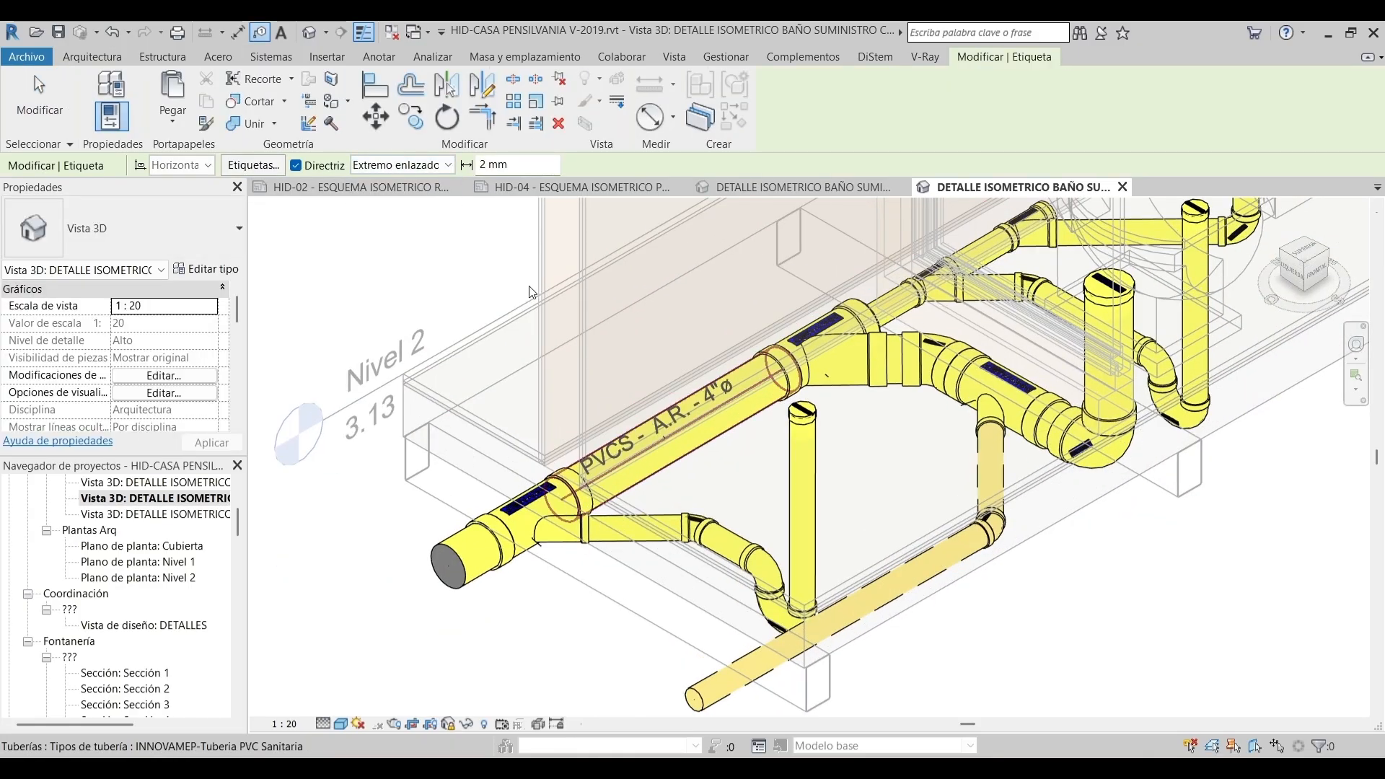
left_click(685, 419)
key("Escape")
key("Escape")
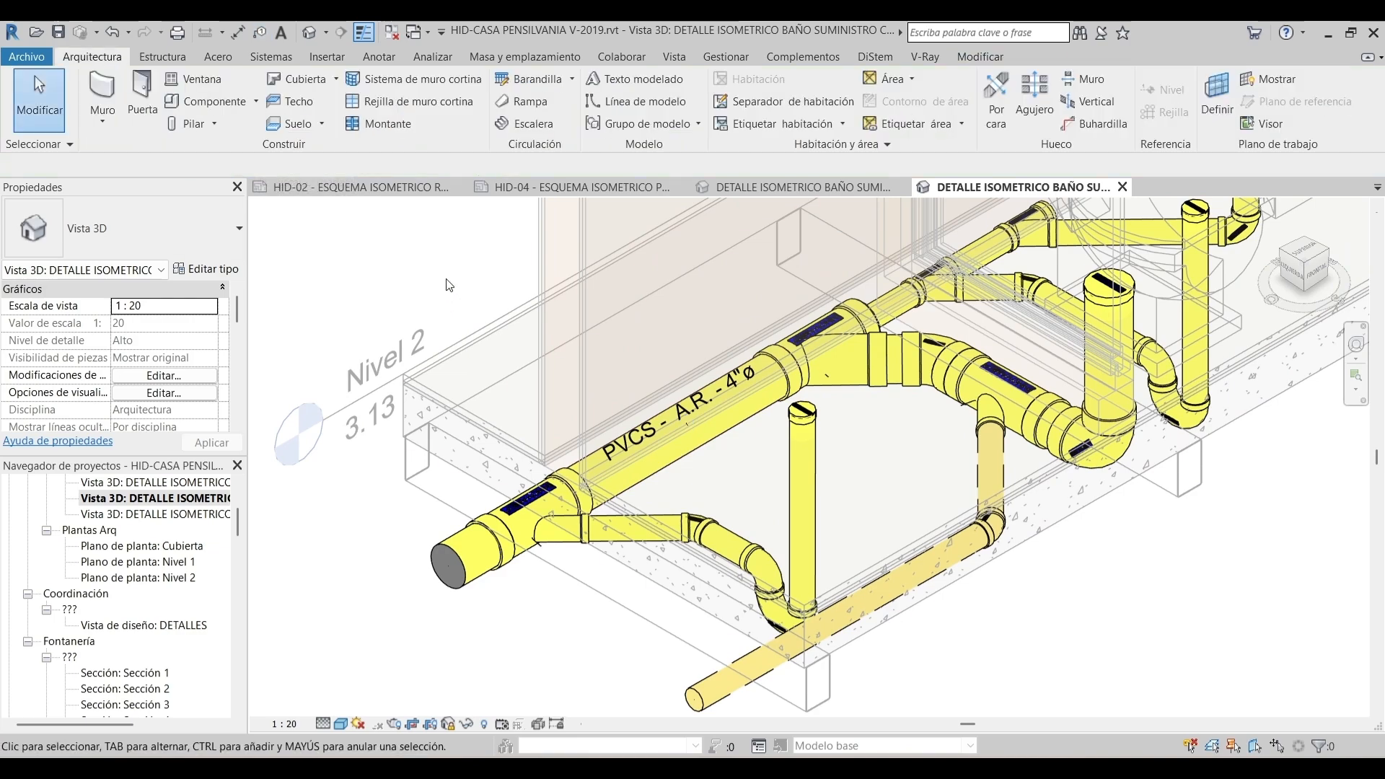
Change the main pipe's tag to TAG - MAT + DIA + PEN, remove its leader and move it just above the pipe
left_click_drag(777, 483, 778, 483)
left_click(120, 238)
scroll(120, 324, "down", 1)
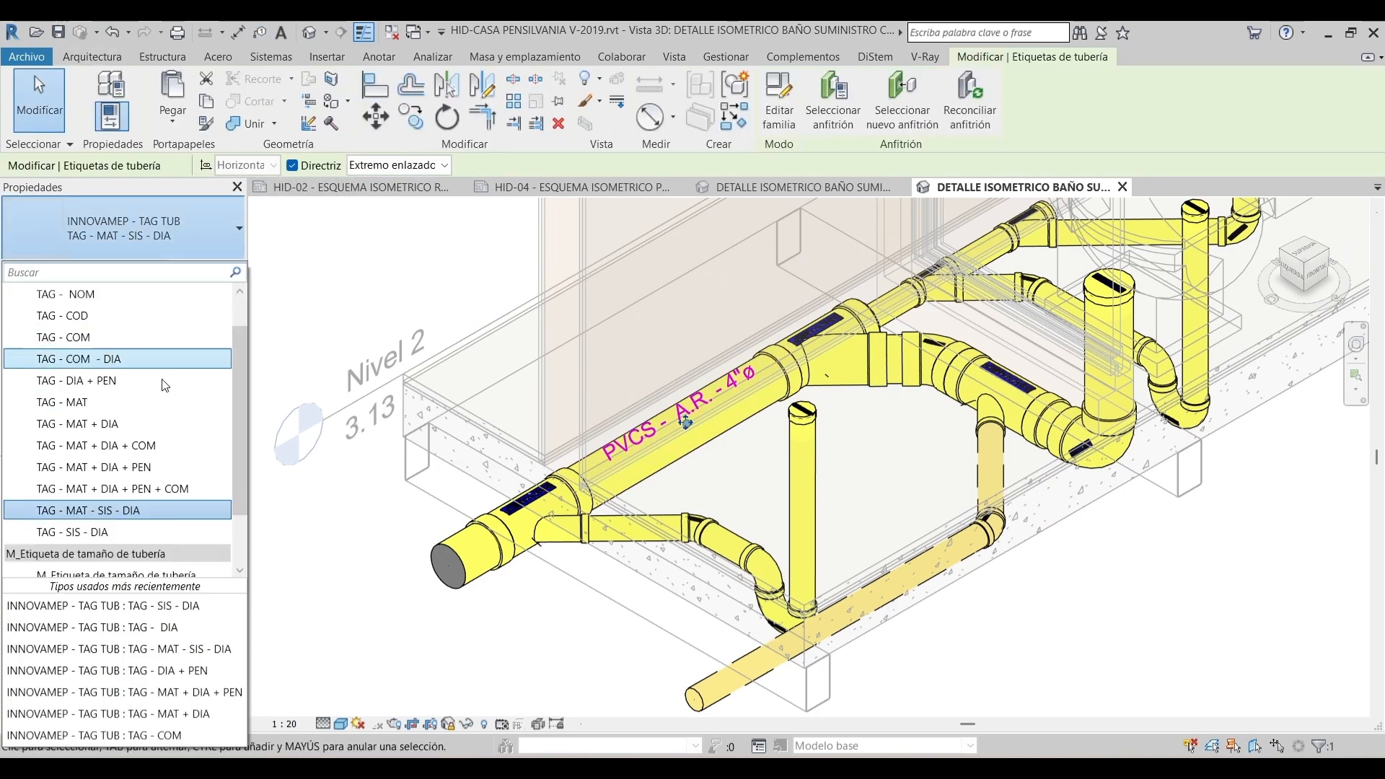
left_click(108, 465)
scroll(675, 413, "up", 2)
left_click(293, 167)
left_click_drag(681, 432, 649, 414)
Tag the upstream 2" section of the main sanitary line using an attached-end leader 3.5 mm long
key("t")
key("g")
left_click(416, 169)
left_click(404, 183)
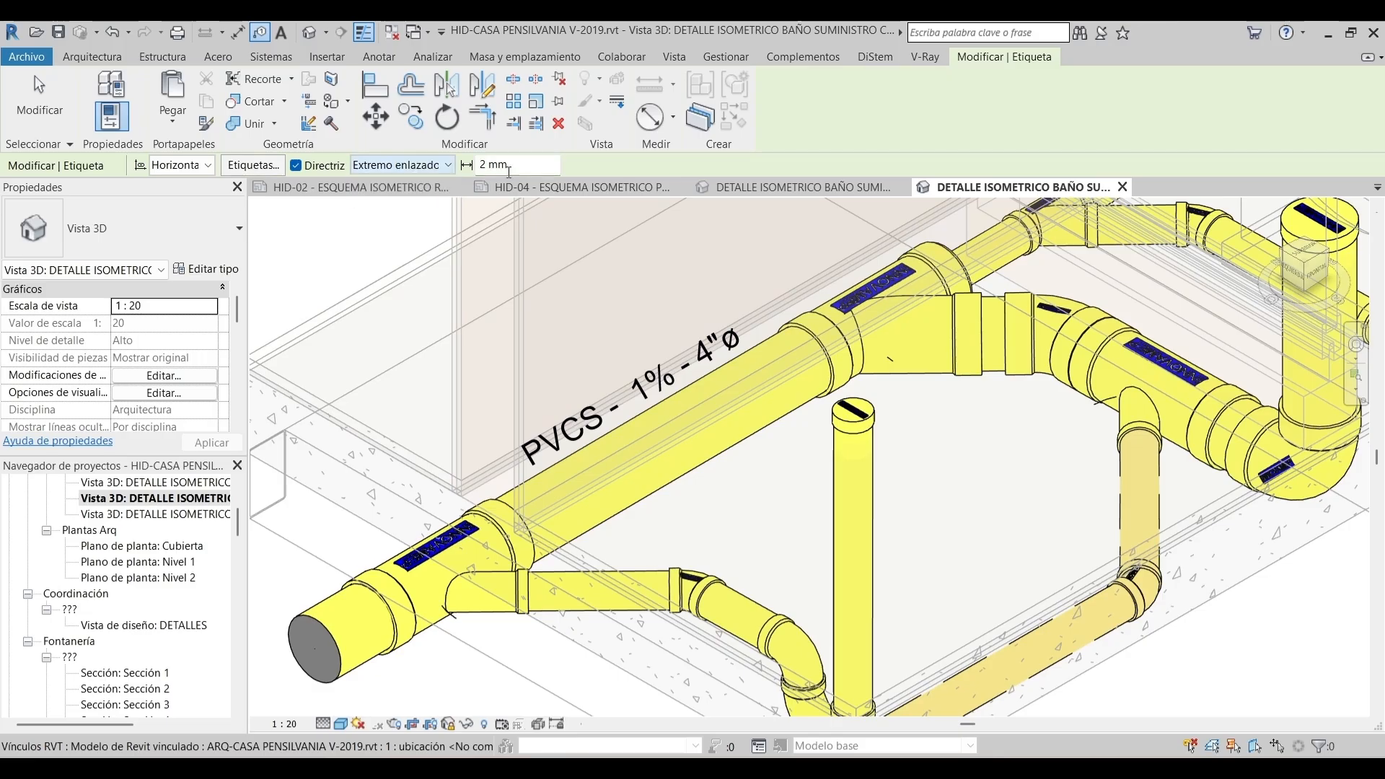
key("Tab")
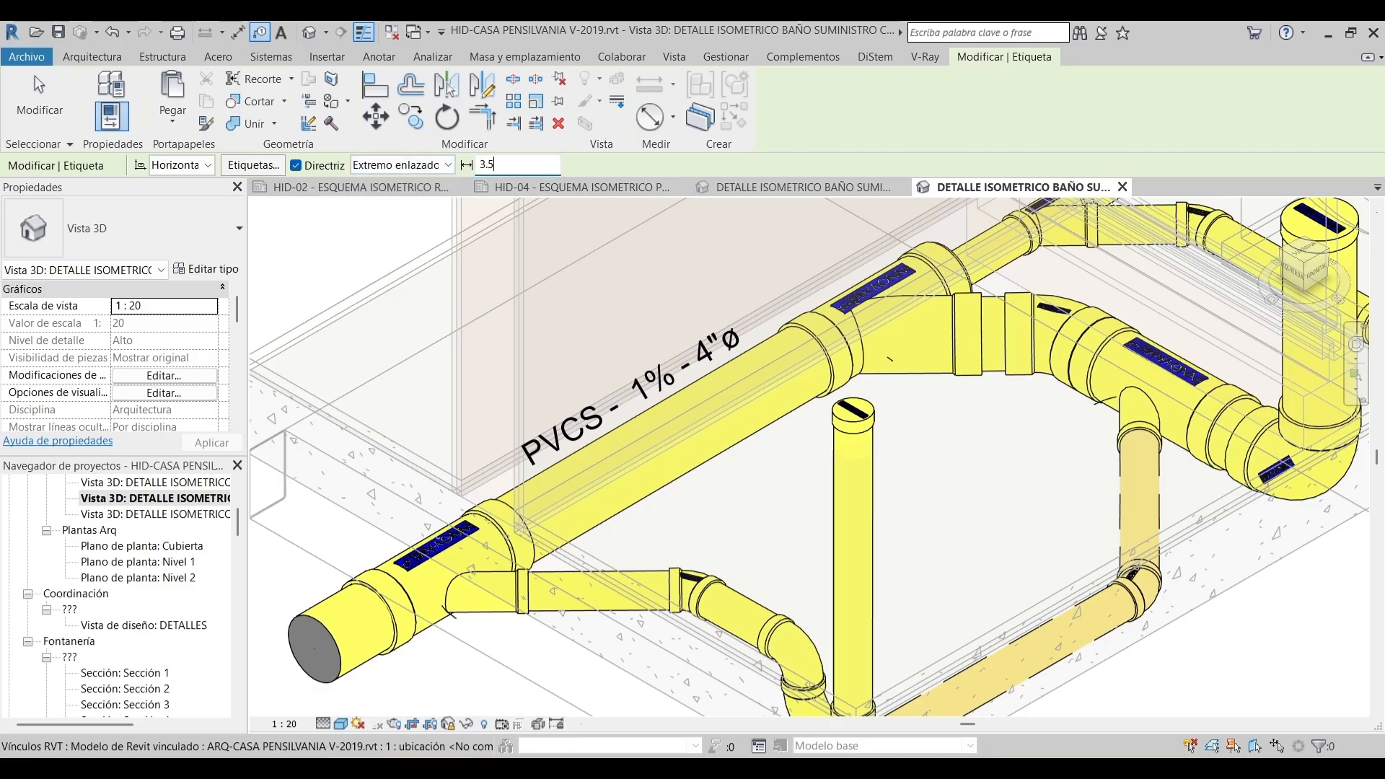
key("Return")
scroll(930, 506, "down", 3)
middle_click_drag(925, 501, 833, 552)
scroll(989, 336, "up", 2)
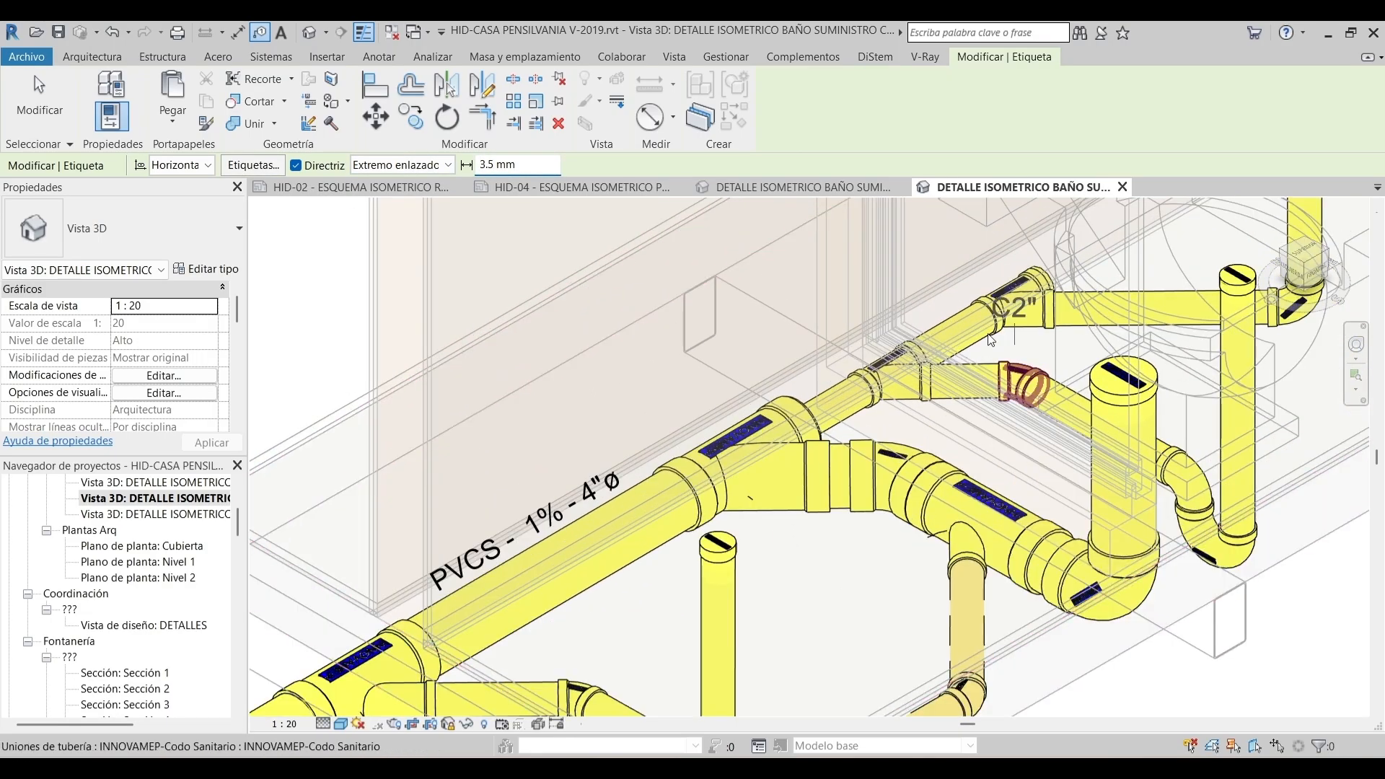
left_click(950, 328)
Tag the dashed 2" PVCL pipe and the short 2" branch near the main line's open end
scroll(973, 443, "down", 1)
middle_click_drag(983, 461, 1021, 248)
left_click(892, 515)
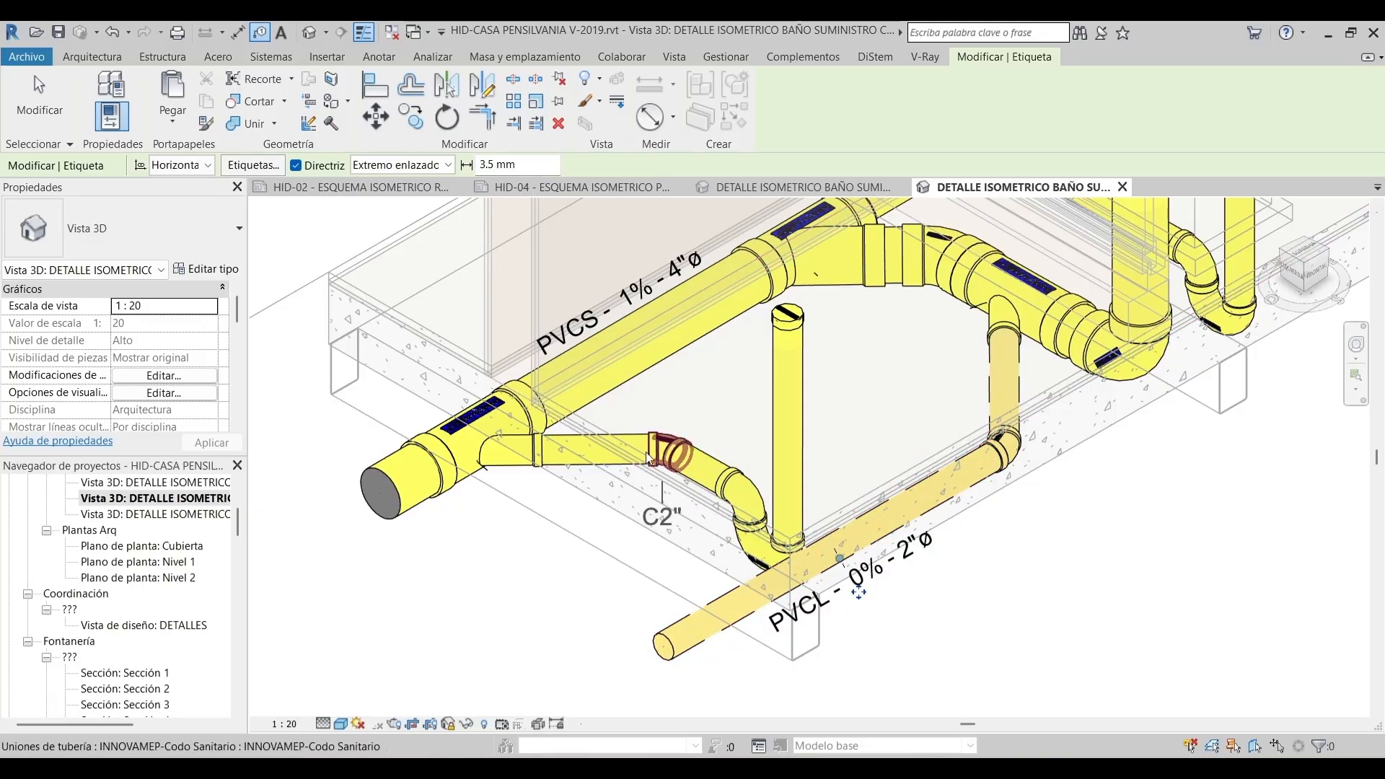
left_click(635, 448)
Tag the short 4" pipe between the elbow and the sanitary tee on the toilet branch
scroll(638, 443, "down", 1)
middle_click_drag(639, 439, 455, 597)
scroll(755, 433, "up", 1)
scroll(759, 433, "up", 5)
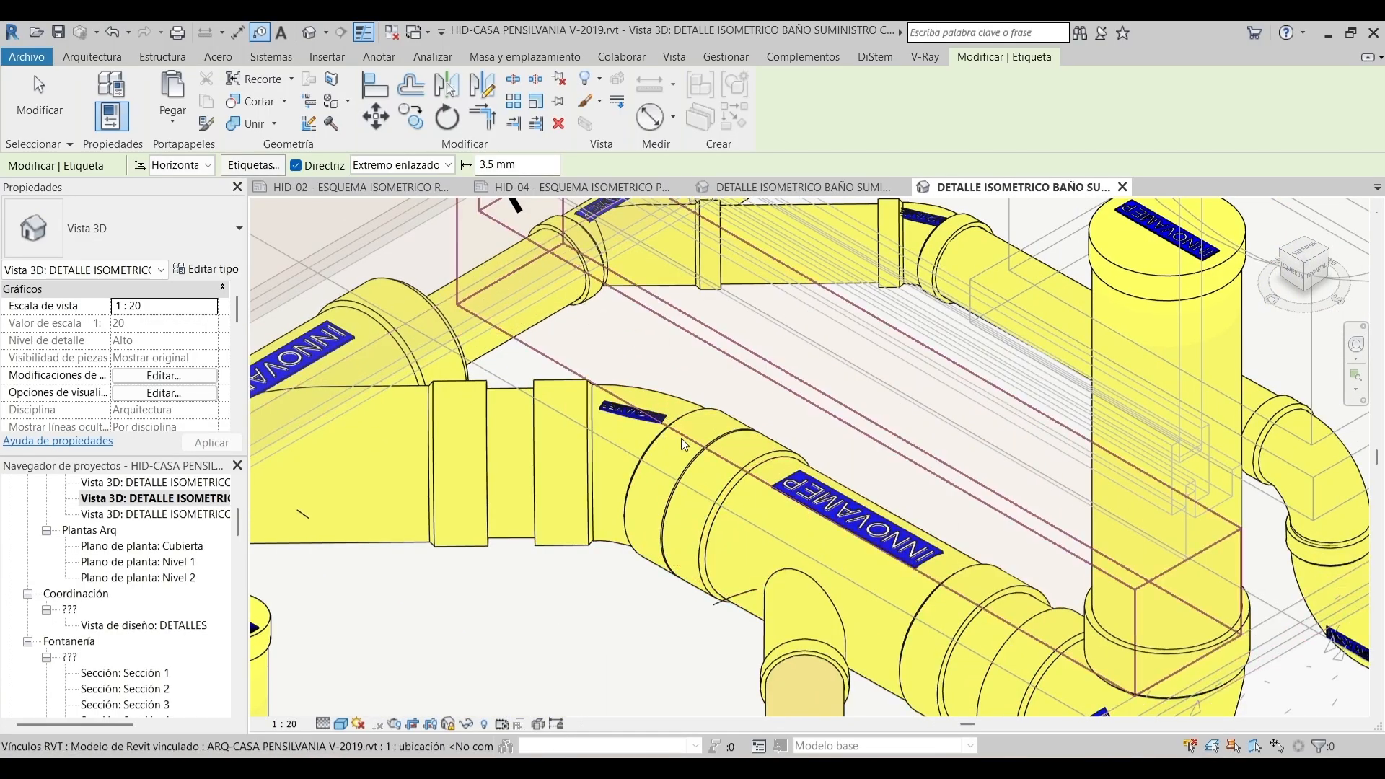
scroll(685, 440, "down", 3)
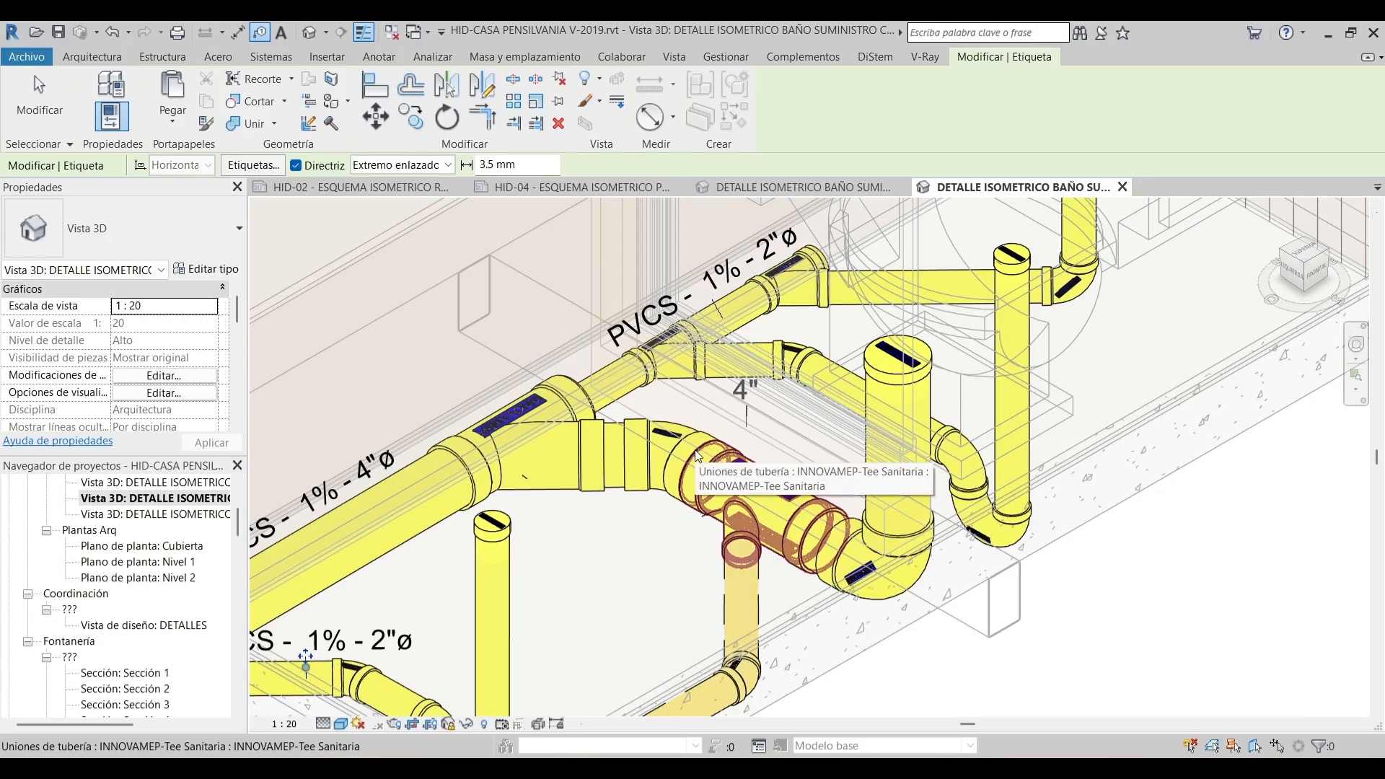
scroll(669, 447, "up", 2)
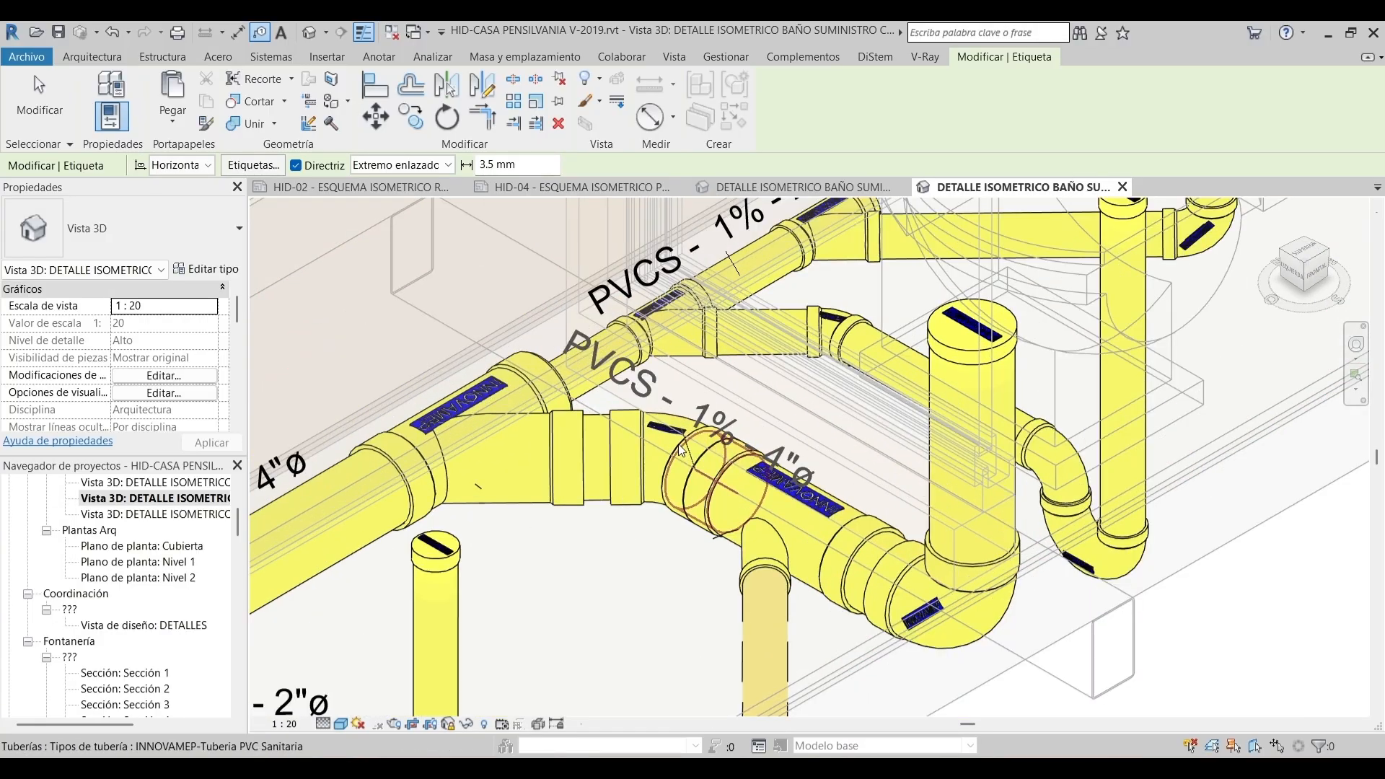
scroll(678, 444, "up", 1)
left_click(678, 444)
key("Escape")
Move the 4" toilet branch tag alongside the sanitary tee and remove its leader
left_click_drag(714, 417, 825, 442)
left_click(292, 165)
scroll(815, 429, "down", 4)
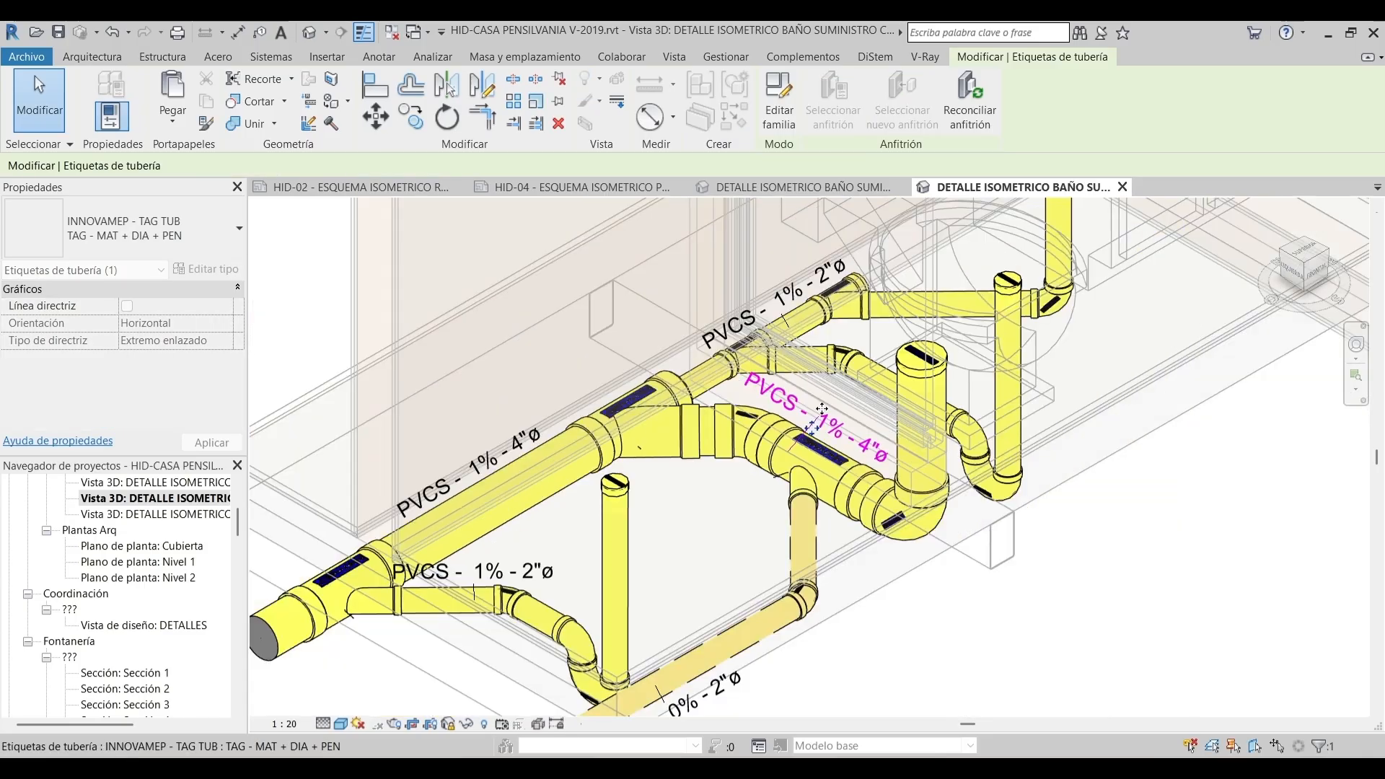
left_click(728, 486)
Tag the 2" sink branch and the sloping 2" siphon branch using attached-end leaders
middle_click_drag(819, 426, 759, 476)
scroll(830, 393, "down", 1)
scroll(759, 476, "up", 3)
key("t")
key("g")
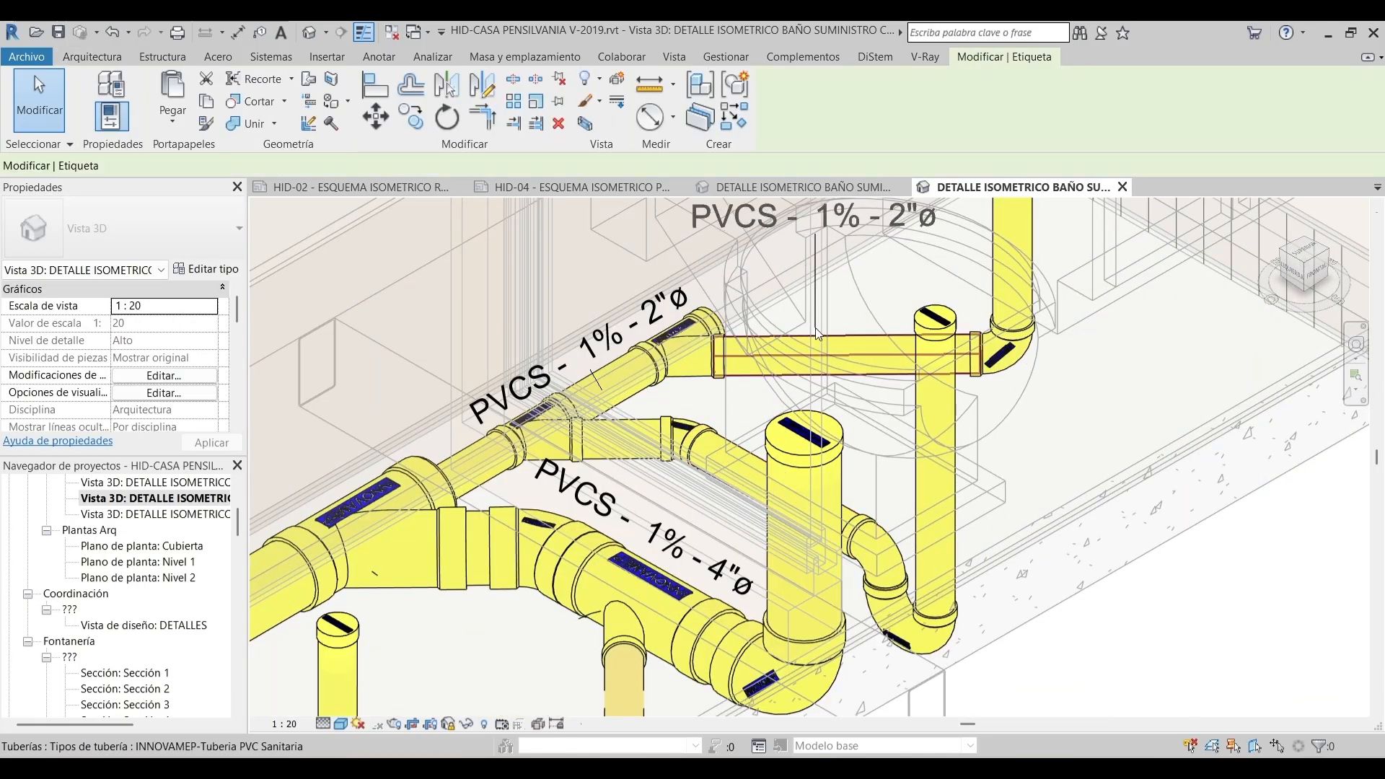
left_click(405, 166)
left_click(405, 189)
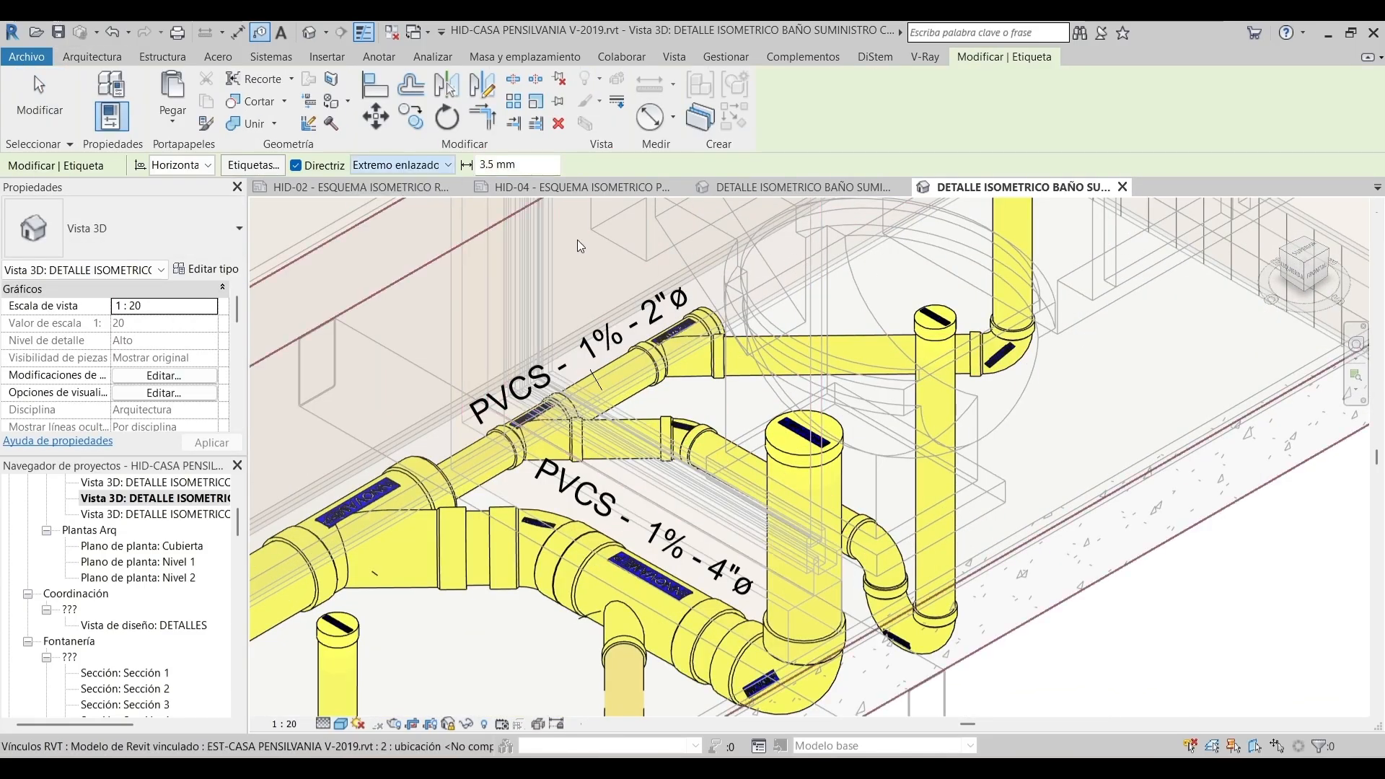
left_click(729, 462)
key("Escape")
Change the type of both 2" branch tags to TAG - DIA + PEN
left_click(763, 424)
left_click(788, 315, "ctrl")
left_click(172, 232)
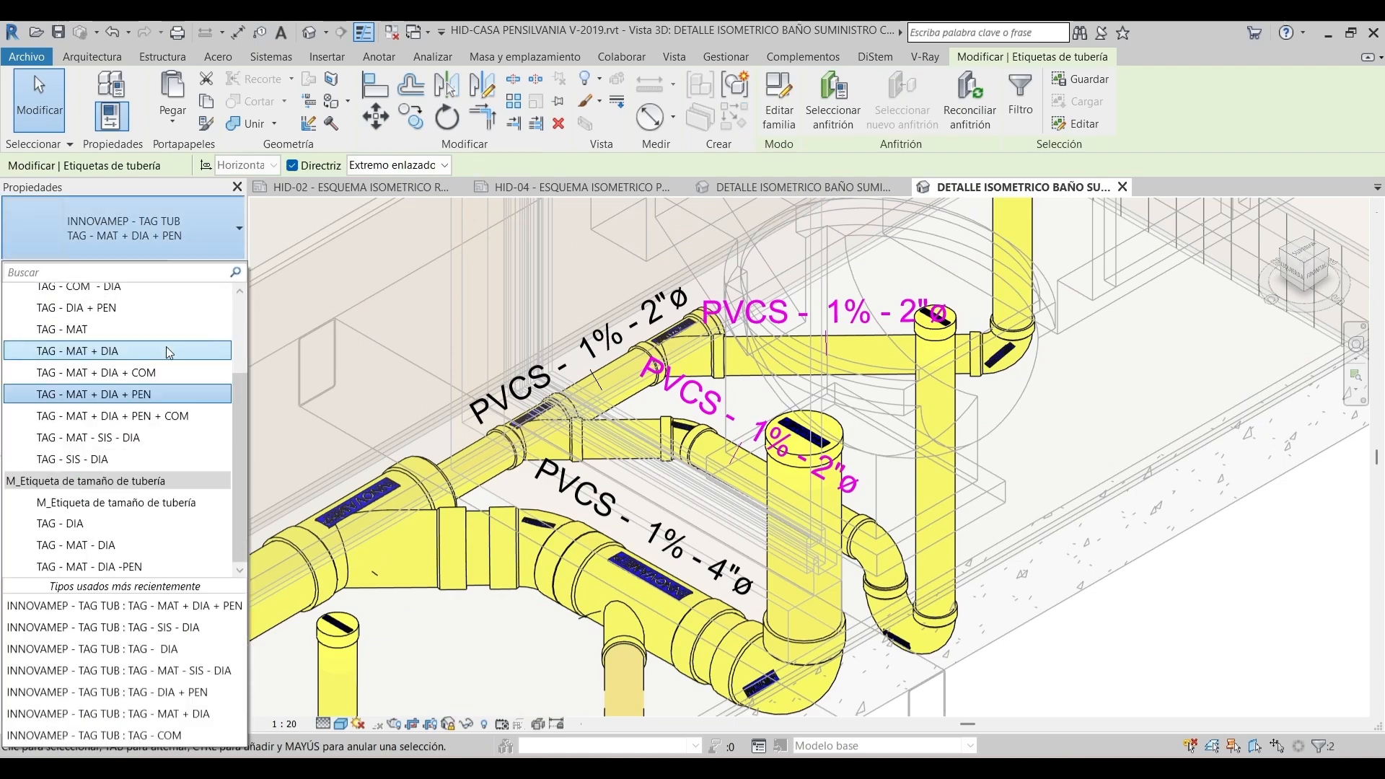
scroll(144, 368, "up", 1)
left_click(123, 489)
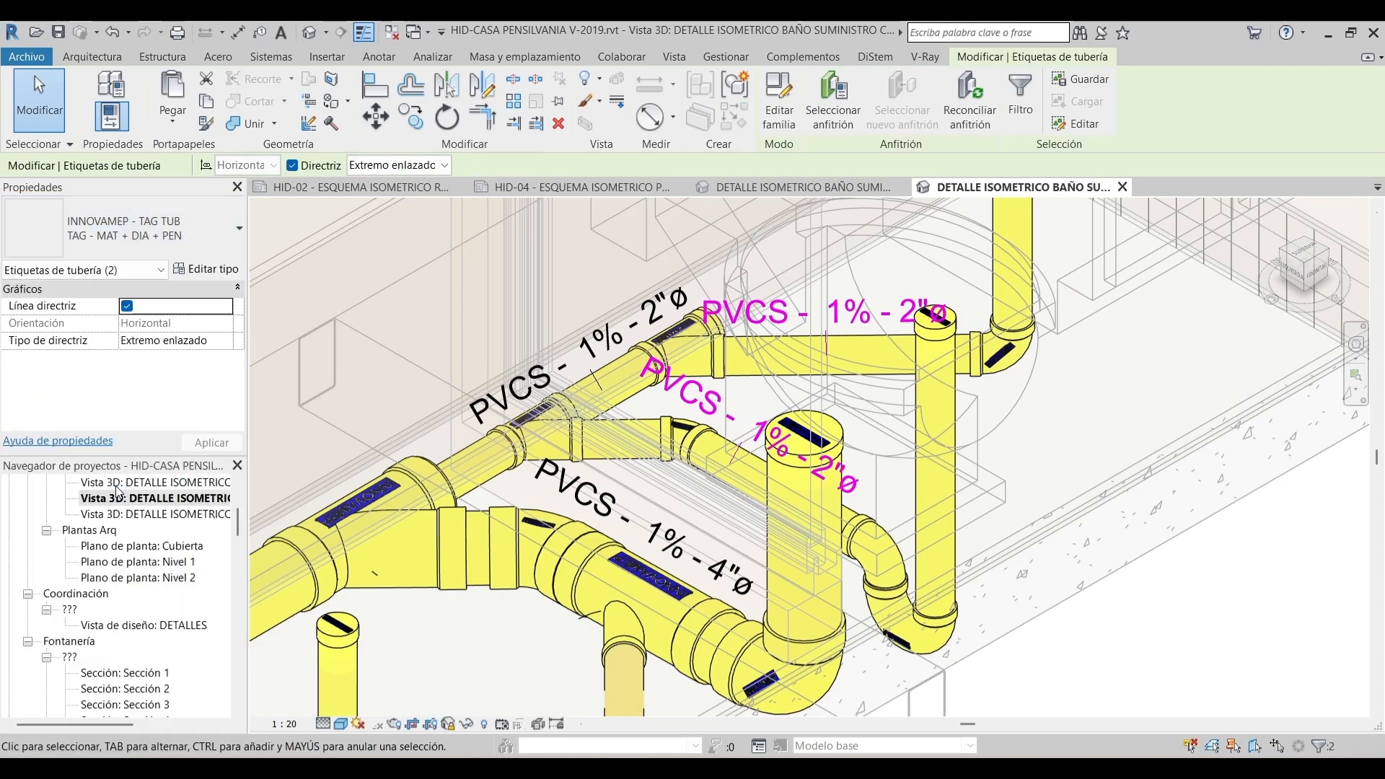
scroll(812, 266, "up", 2)
left_click(184, 240)
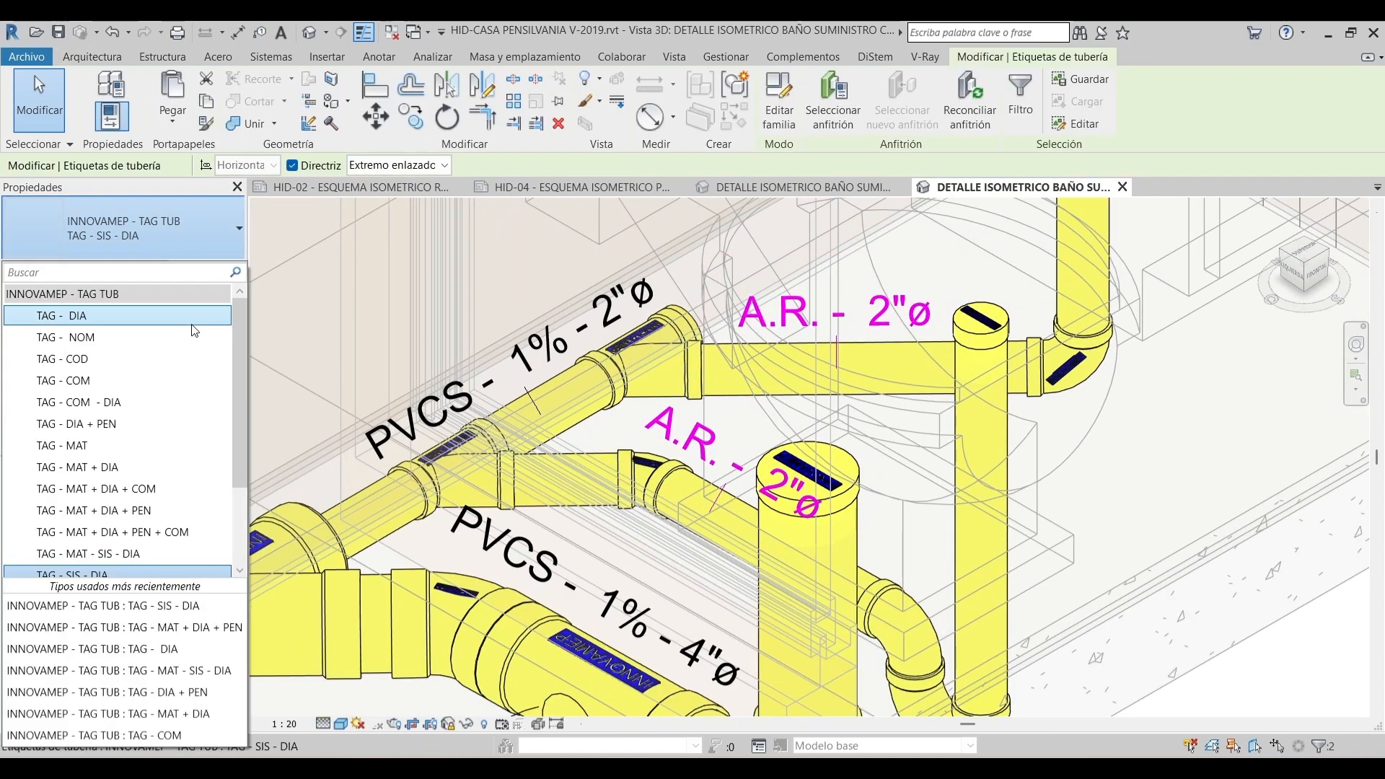
left_click(134, 425)
Move the 2" siphon branch's tag away from the toilet's vertical pipe
left_click(722, 447)
left_click_drag(722, 448, 687, 424)
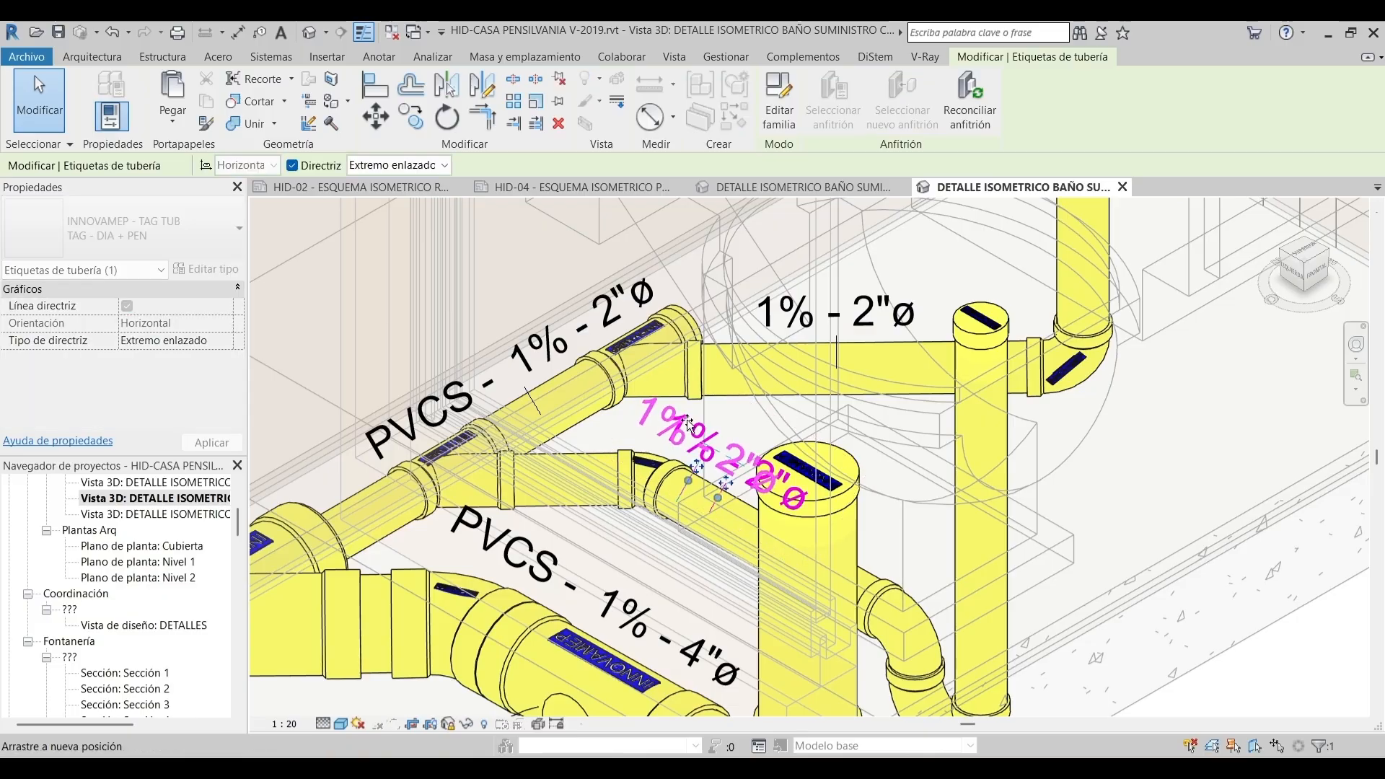
left_click(835, 318)
scroll(770, 248, "down", 2)
left_click(771, 248)
scroll(770, 251, "down", 3)
middle_click_drag(768, 375, 788, 439)
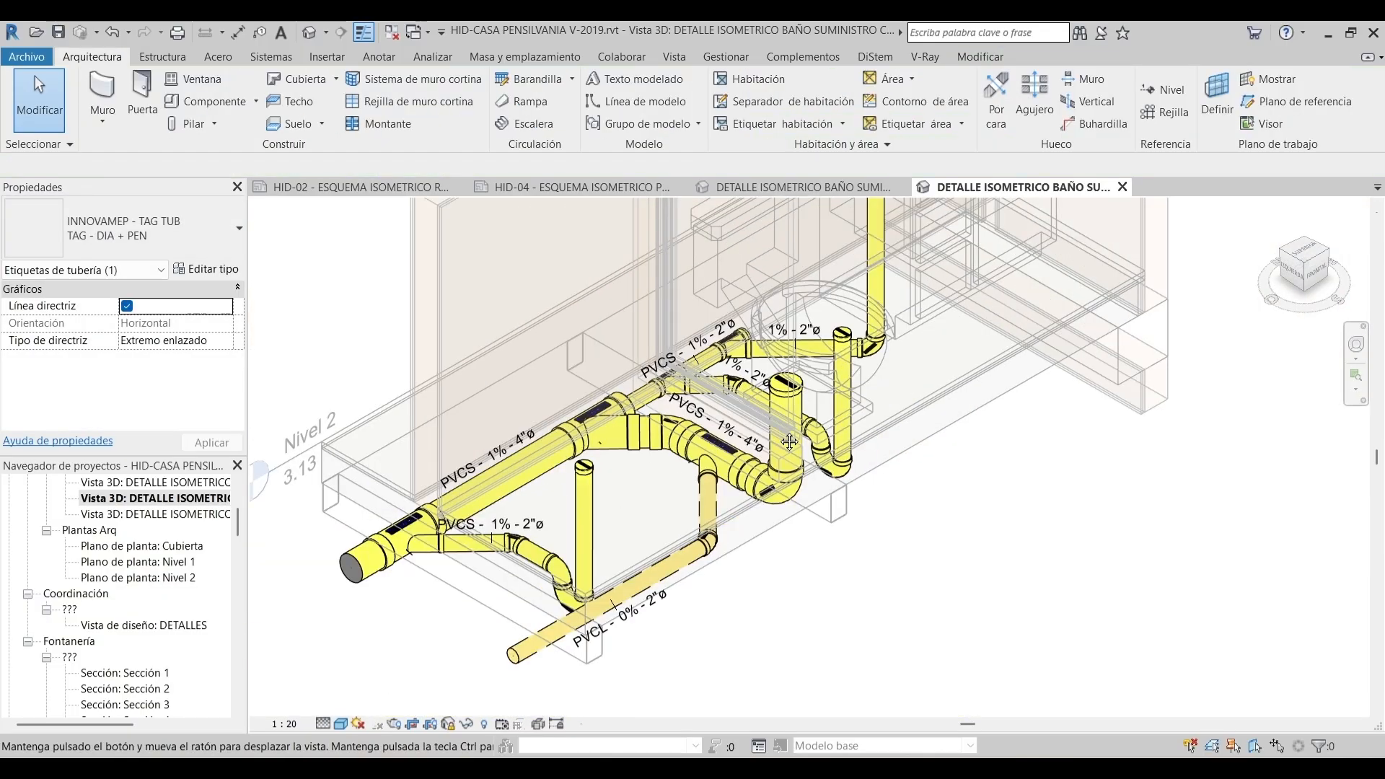
Tag the 2" elbow at the top of the sink's vertical drain pipe, using a free-end leader
scroll(849, 290, "up", 2)
middle_click_drag(850, 290, 874, 394)
key("t")
key("g")
scroll(865, 310, "up", 3)
left_click(847, 362)
left_click(832, 333)
left_click(809, 339)
Tag the 2" siphon behind the toilet's vertical pipe, placing the tag with its leader outside the slab edge
scroll(809, 339, "down", 3)
scroll(836, 548, "up", 2)
middle_click_drag(836, 555, 822, 454)
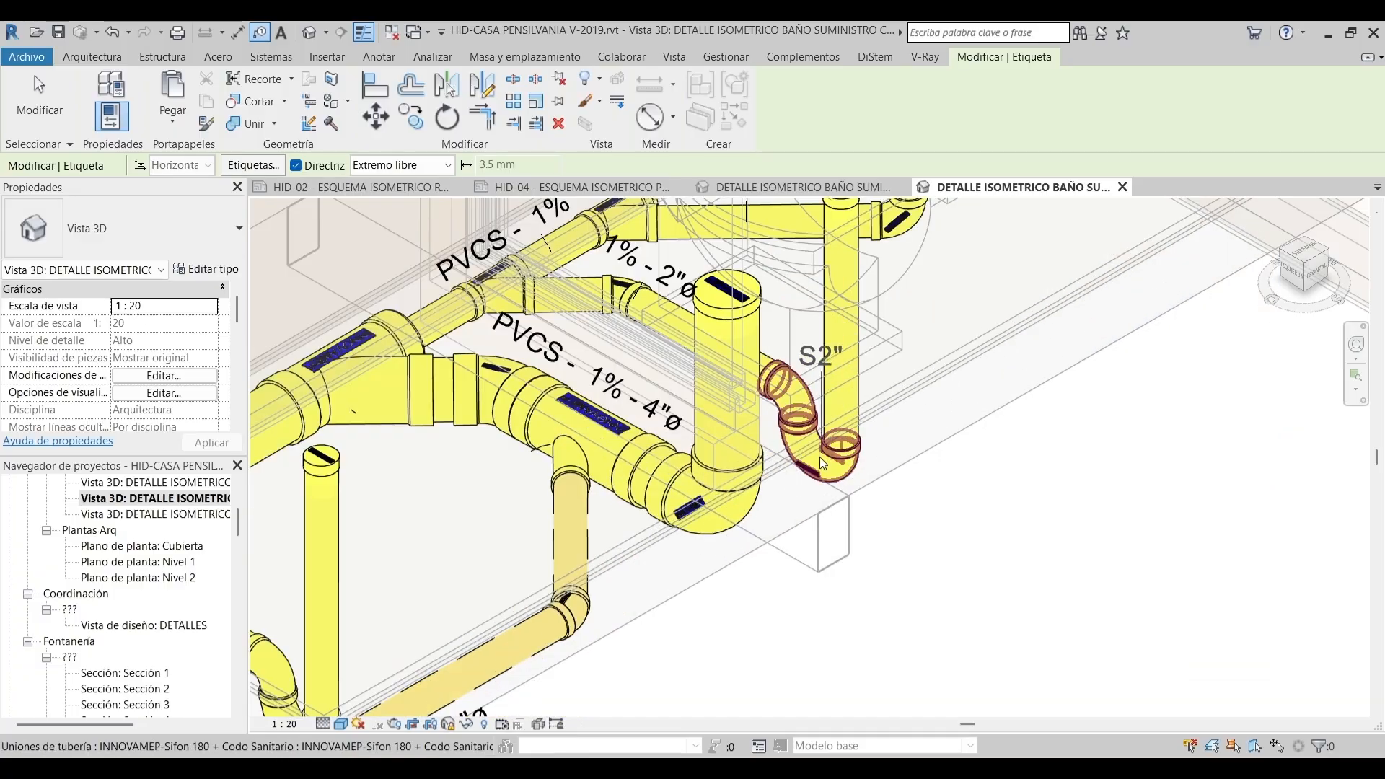
left_click(820, 453)
left_click(885, 493)
middle_click_drag(709, 512, 803, 398)
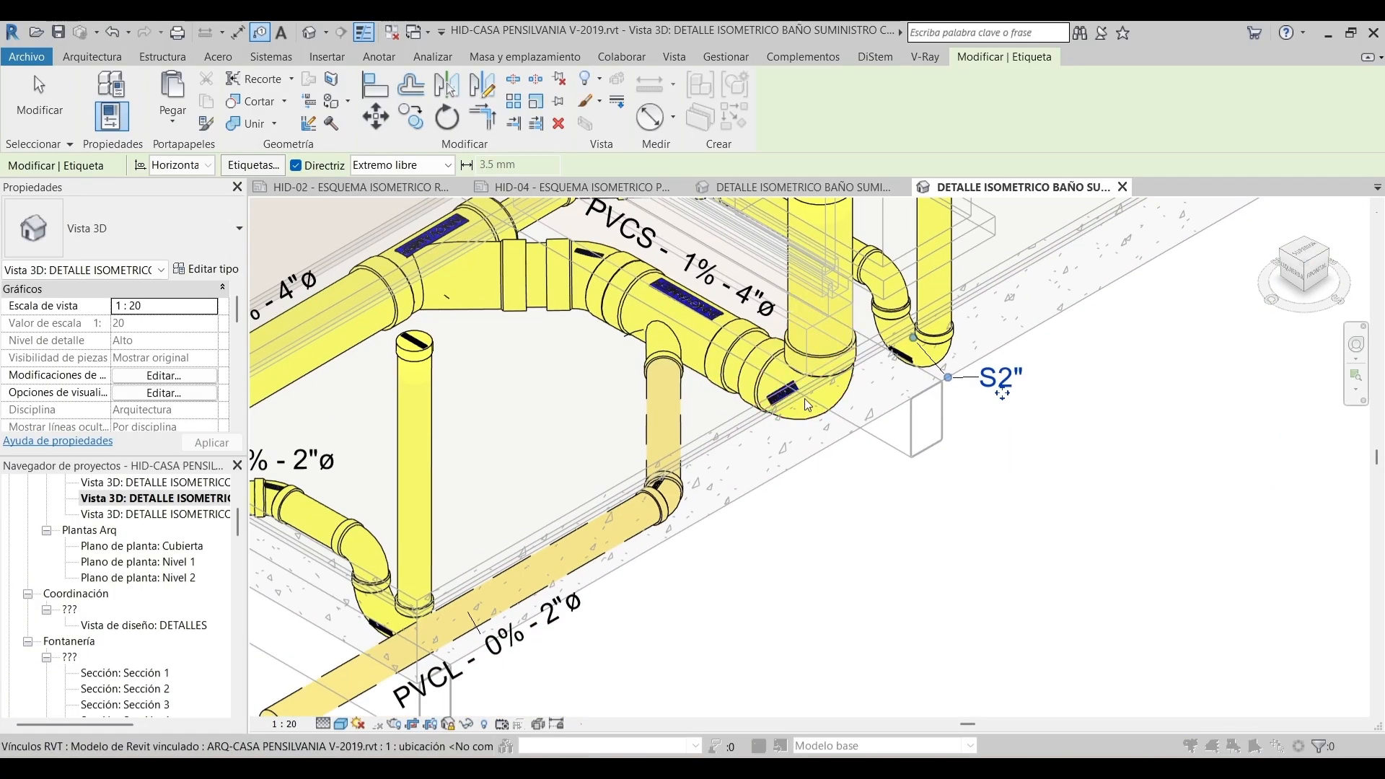
Tag the 4" elbow at the base of the toilet pipe, placing the tag with its leader outside the slab edge
left_click(804, 398)
left_click(804, 408)
left_click(795, 391)
left_click(865, 453)
middle_click_drag(865, 453, 1093, 320)
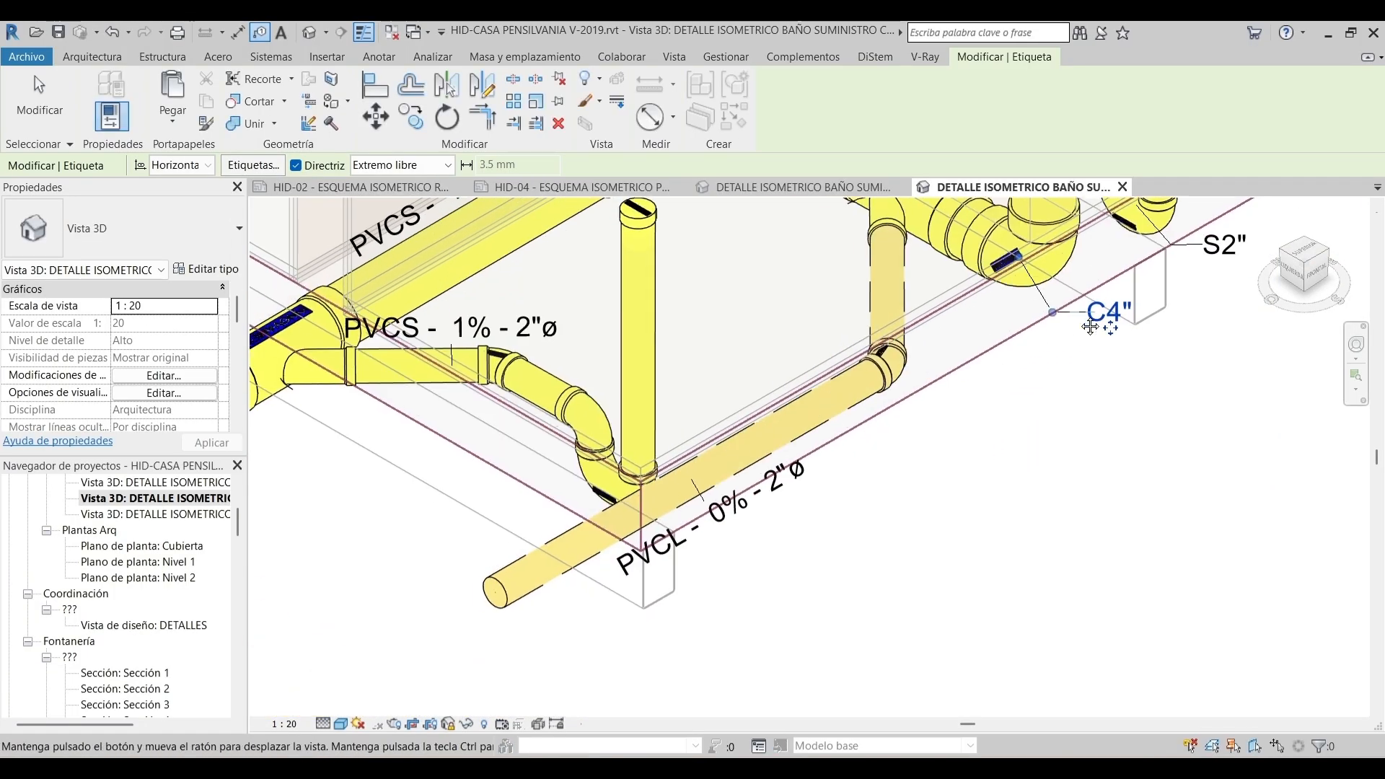
Tag the remaining 2" siphon beside the vent pipe, placing the tag on its outer side, and finish tagging
left_click(564, 477)
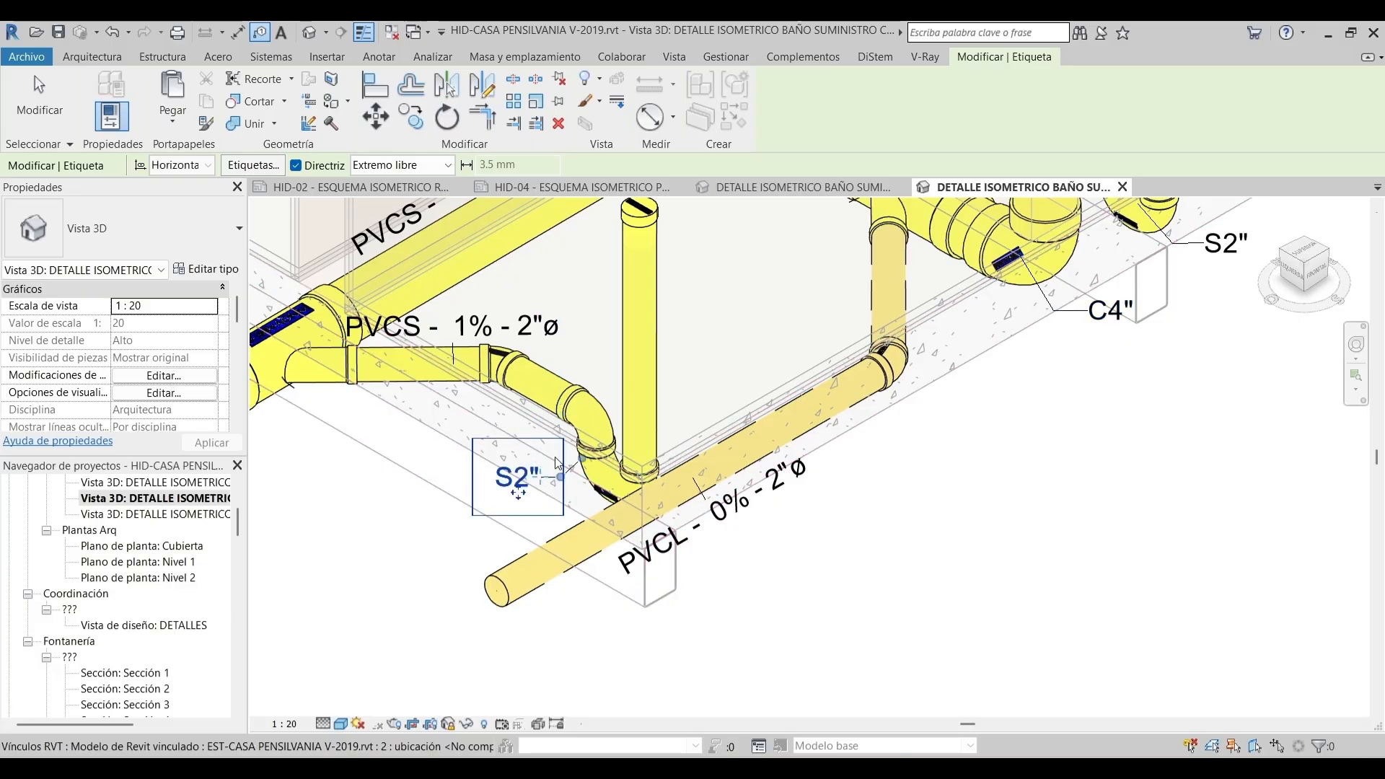
key("Escape")
key("Escape")
scroll(734, 402, "down", 5)
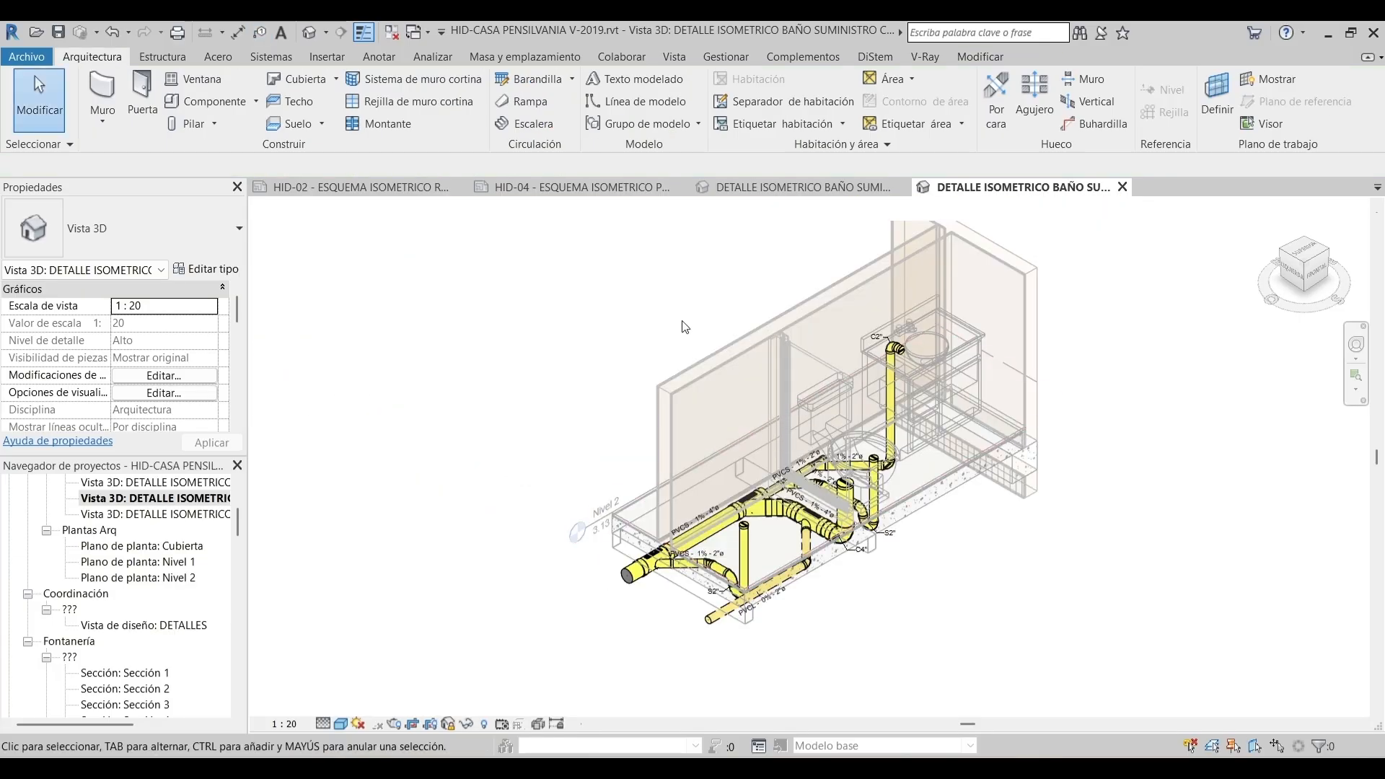
scroll(830, 426, "up", 3)
scroll(757, 424, "down", 2)
Rename the view DETALLE ISOMETRICO BAÑO SUMINISTRO Copia 1 as DETALLE ISOMETRICO BAÑO DESAGUES
left_click(339, 187)
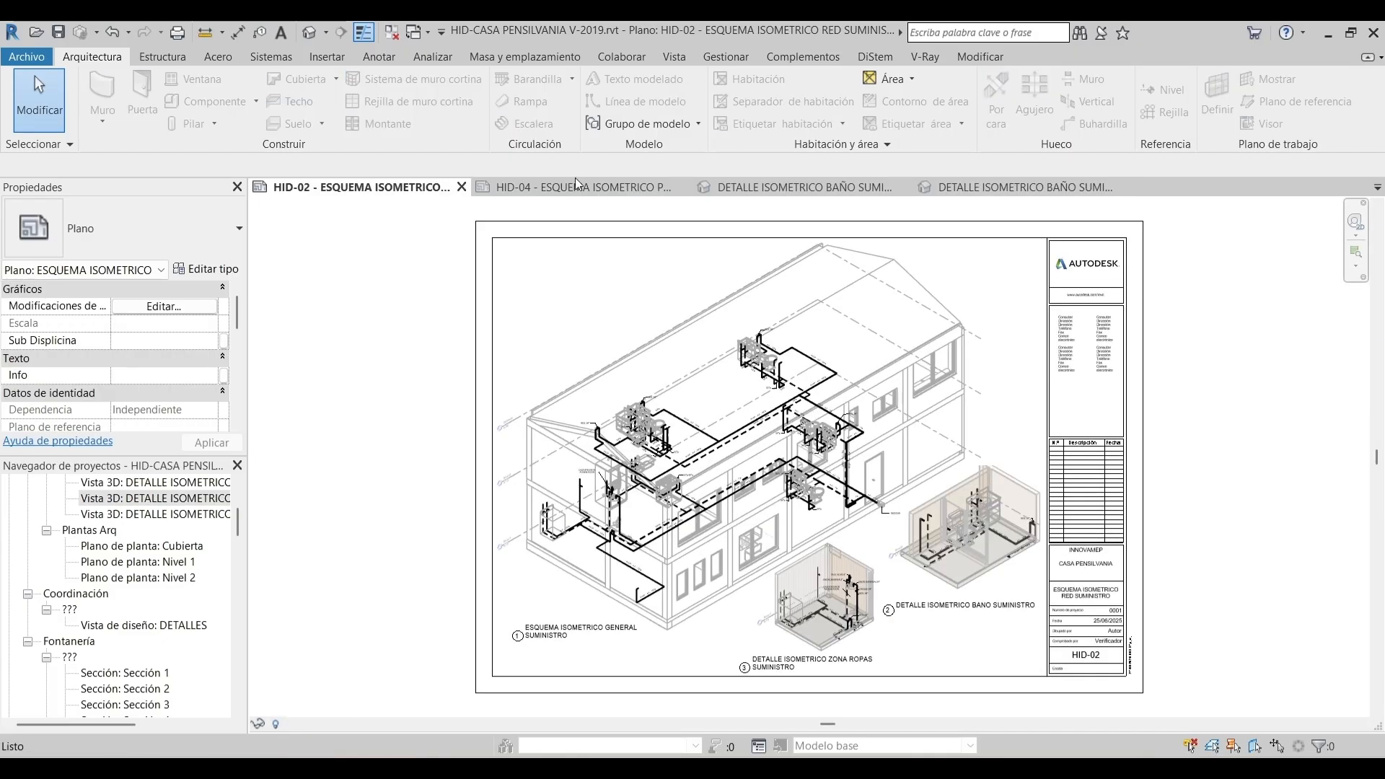
left_click(575, 185)
scroll(194, 545, "up", 1)
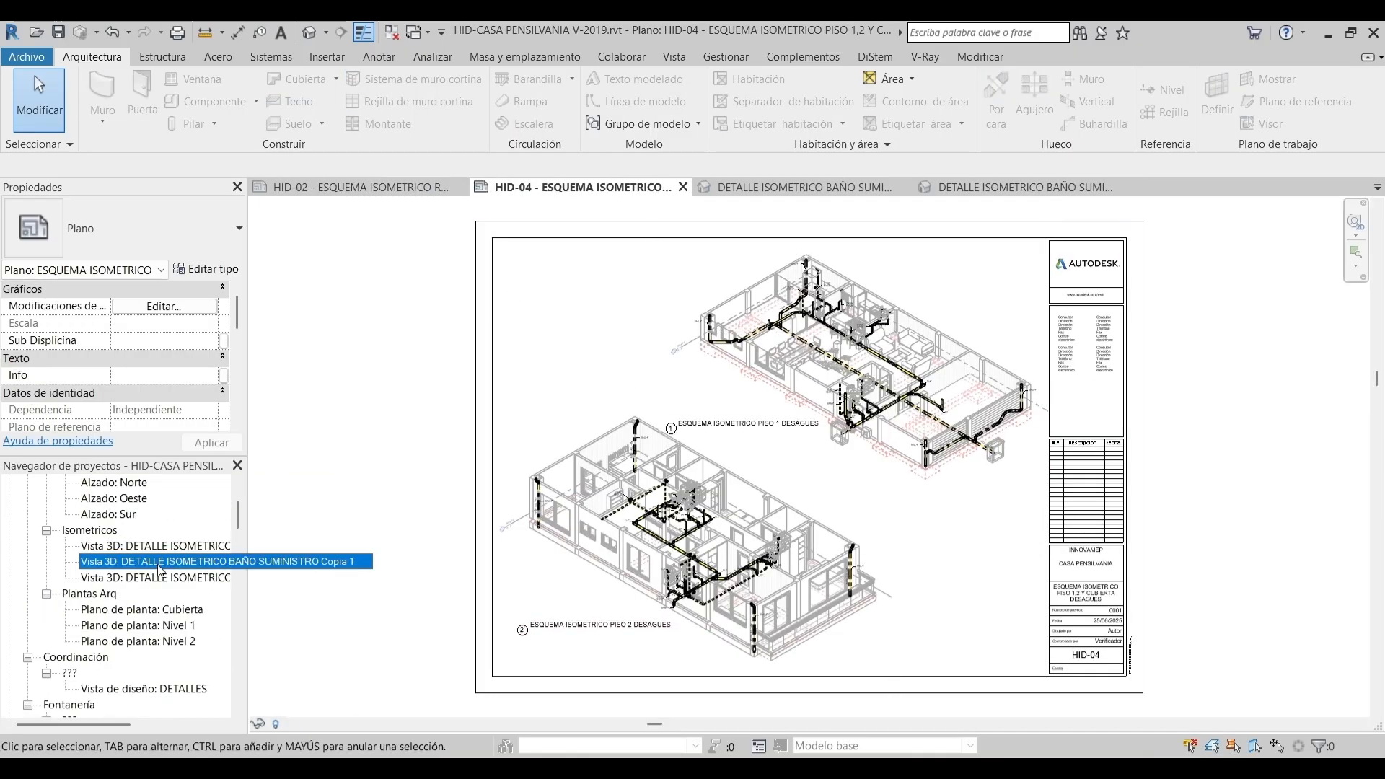
double_click(180, 568)
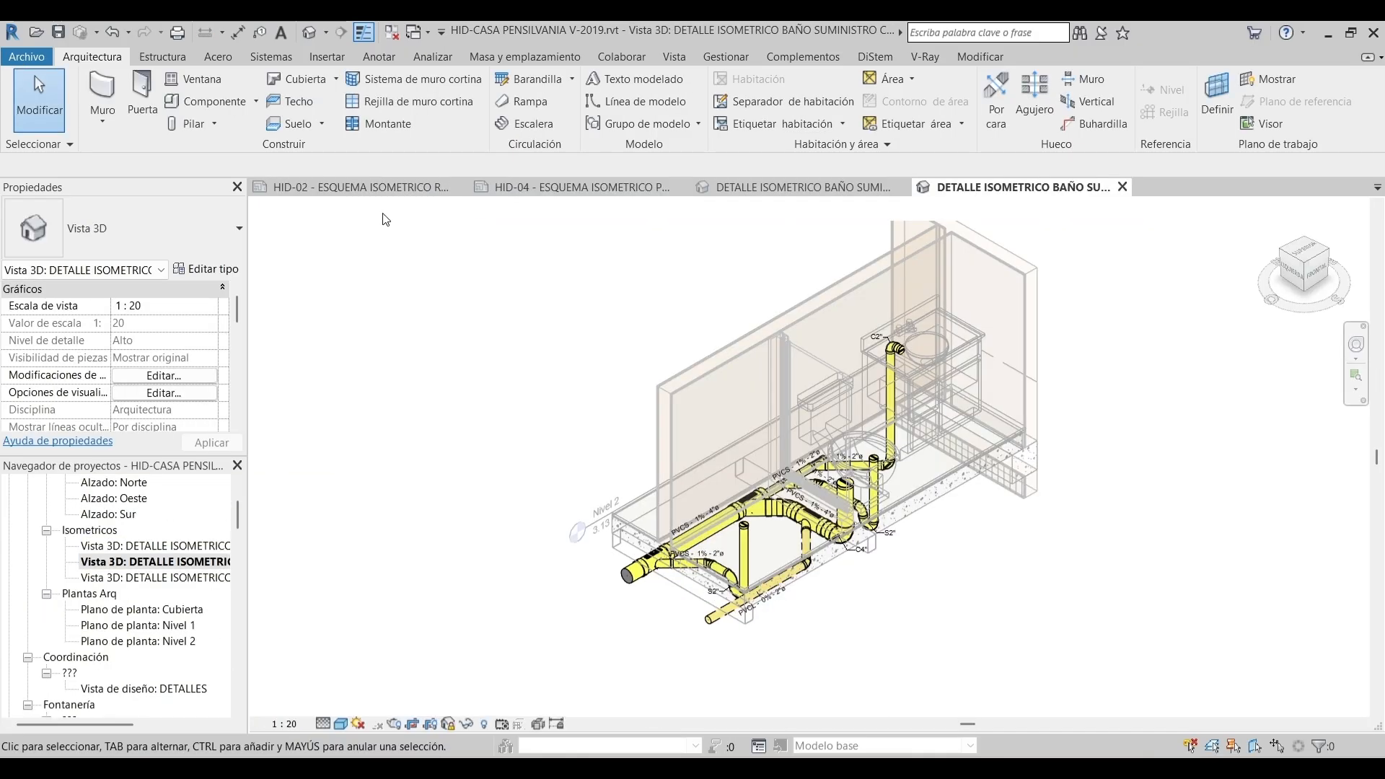
left_click(375, 188)
left_click(181, 568)
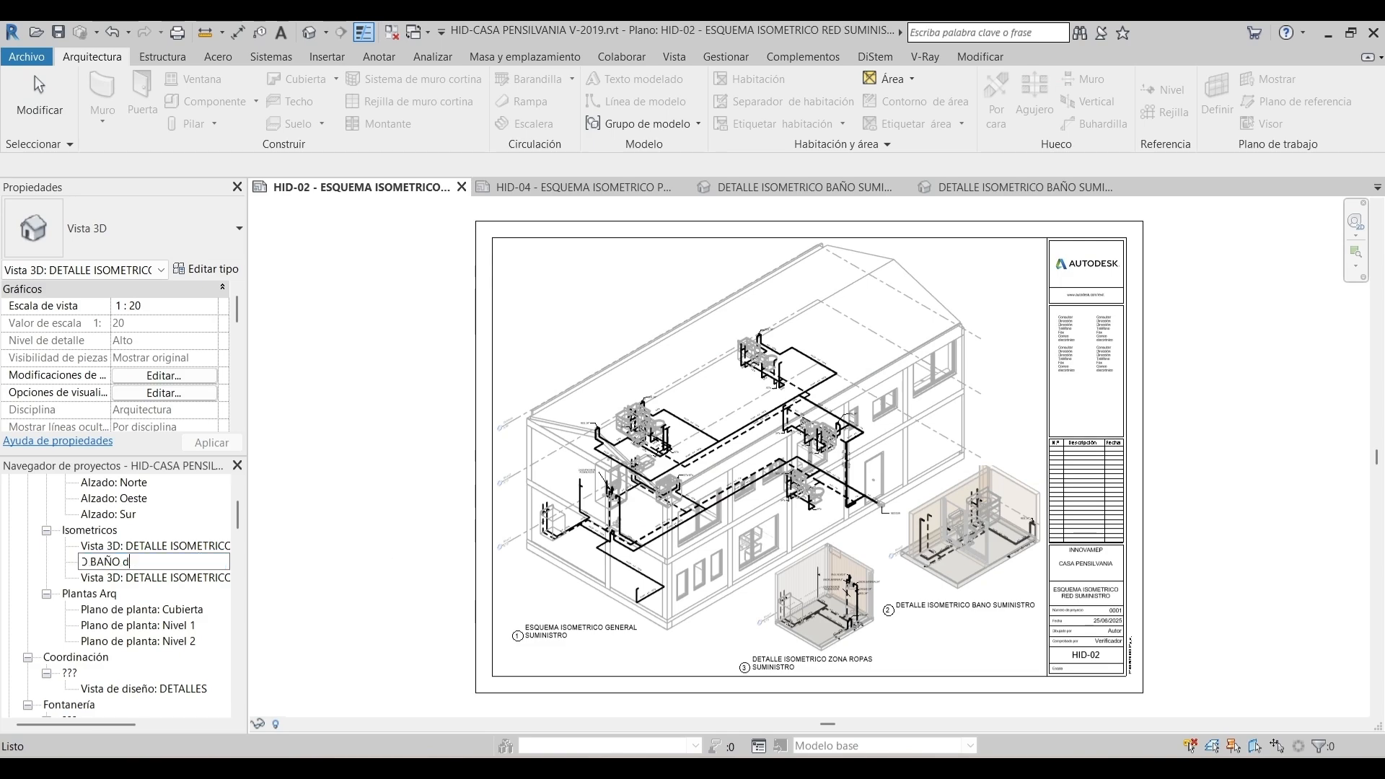
key("Caps_Lock")
key("BackSpace")
type("DESAGUES+")
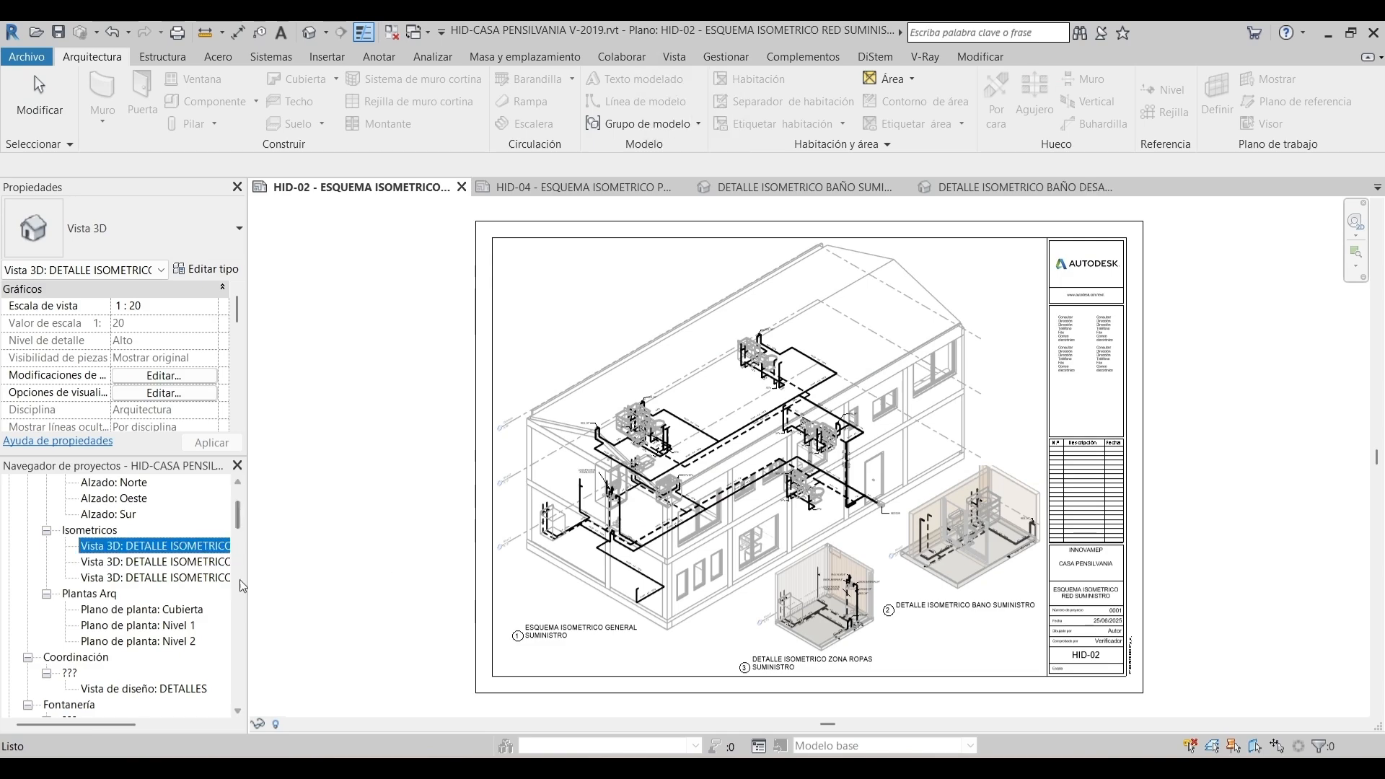
Close sheet HID-02 and place the bathroom drainage detail view in the empty upper-left area of sheet HID-04
left_click(598, 409)
left_click(572, 187)
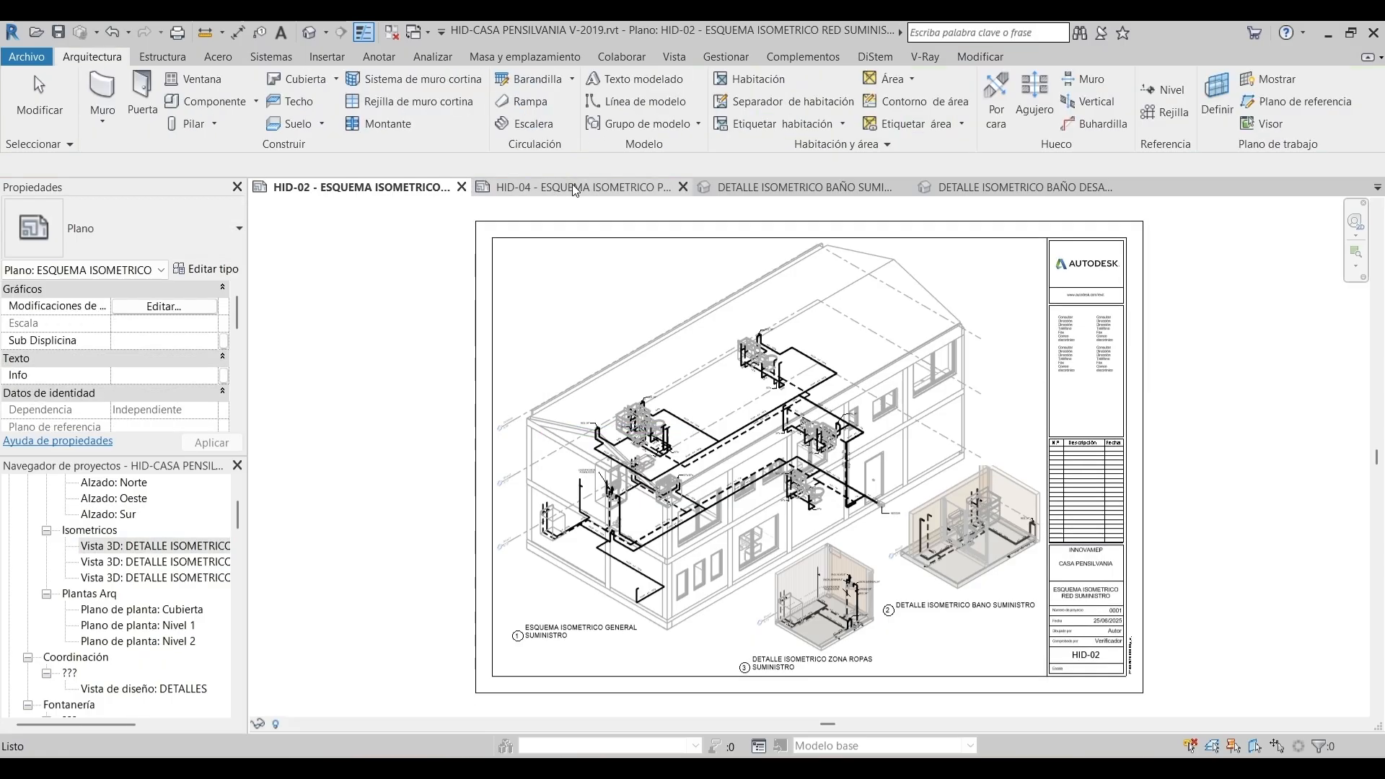
left_click(461, 187)
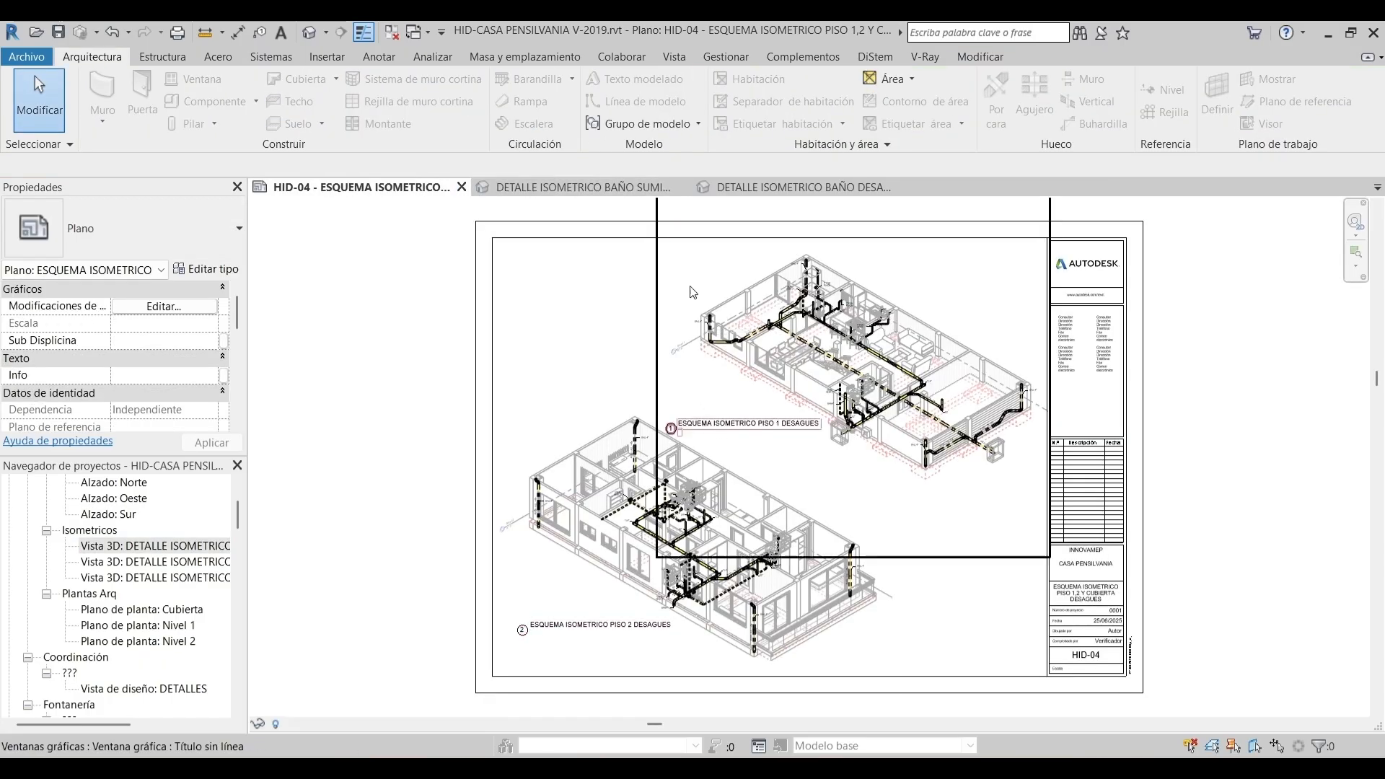
left_click(195, 547)
left_click_drag(813, 377, 738, 388)
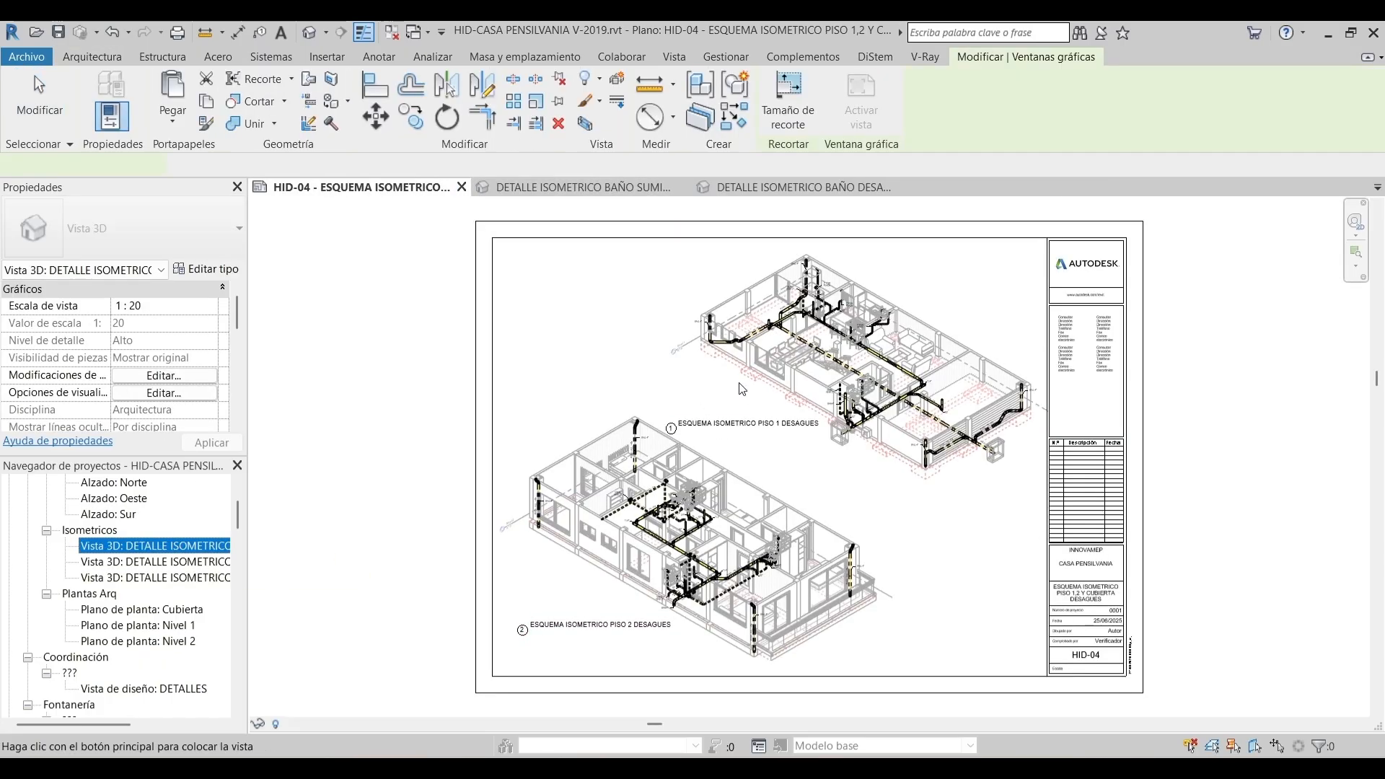
left_click(590, 326)
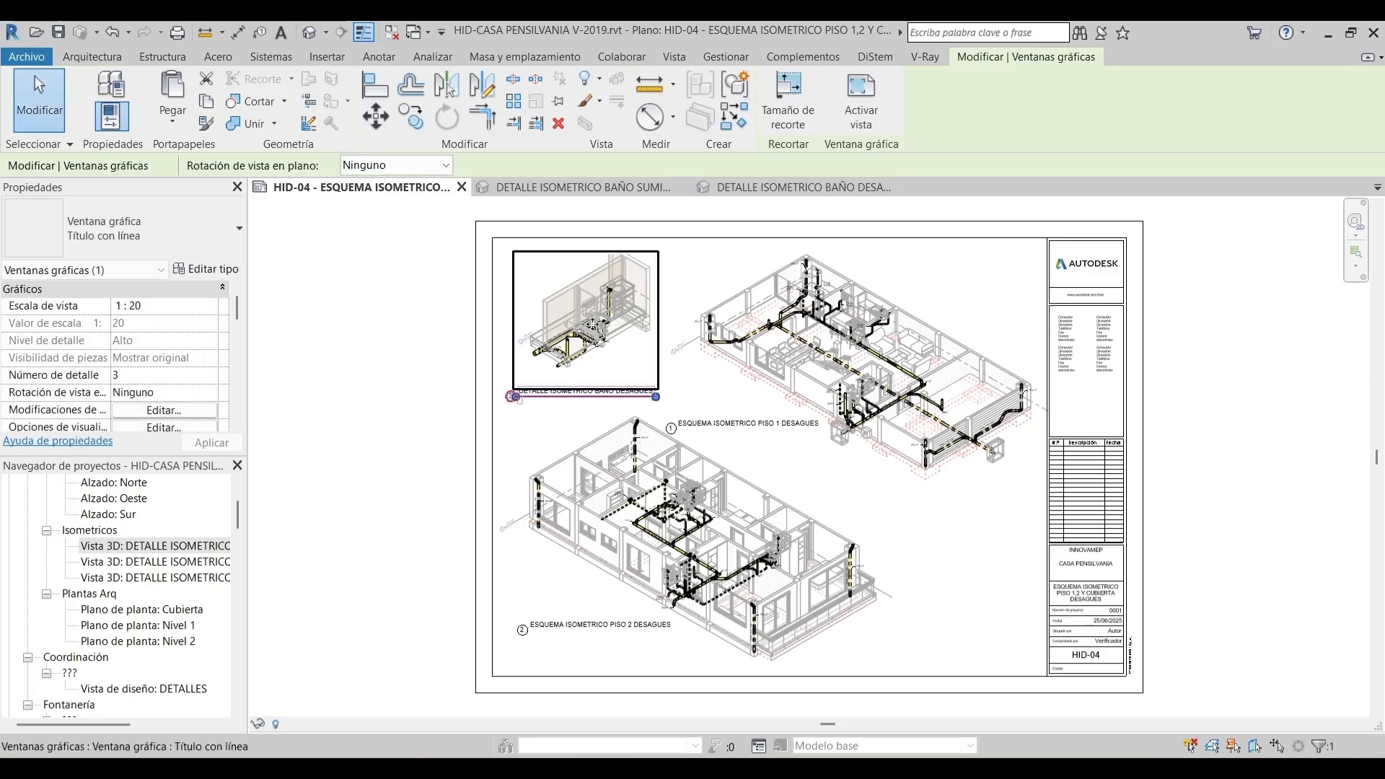
Change the new bathroom detail viewport's type to Título sin línea
scroll(590, 326, "up", 4)
left_click(590, 426)
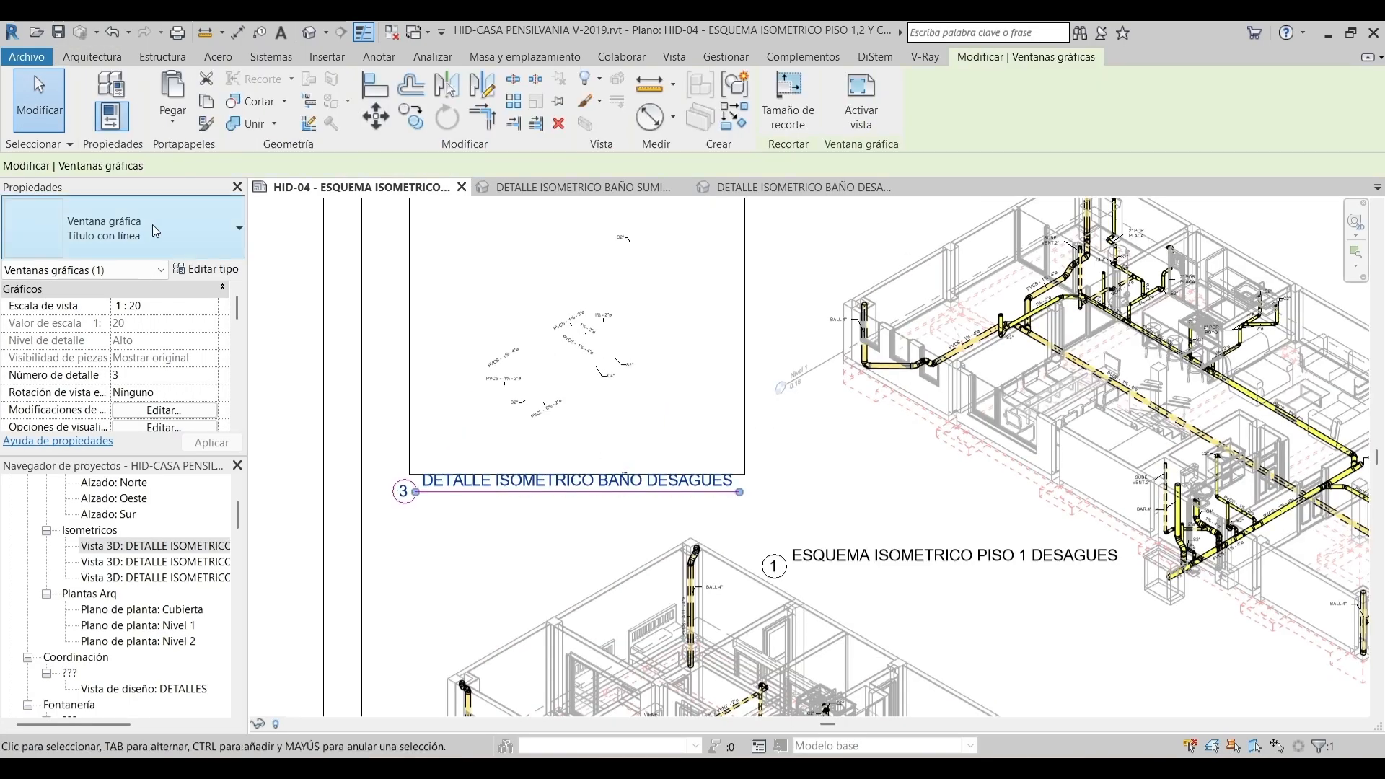
left_click(151, 223)
left_click(71, 362)
key("Escape")
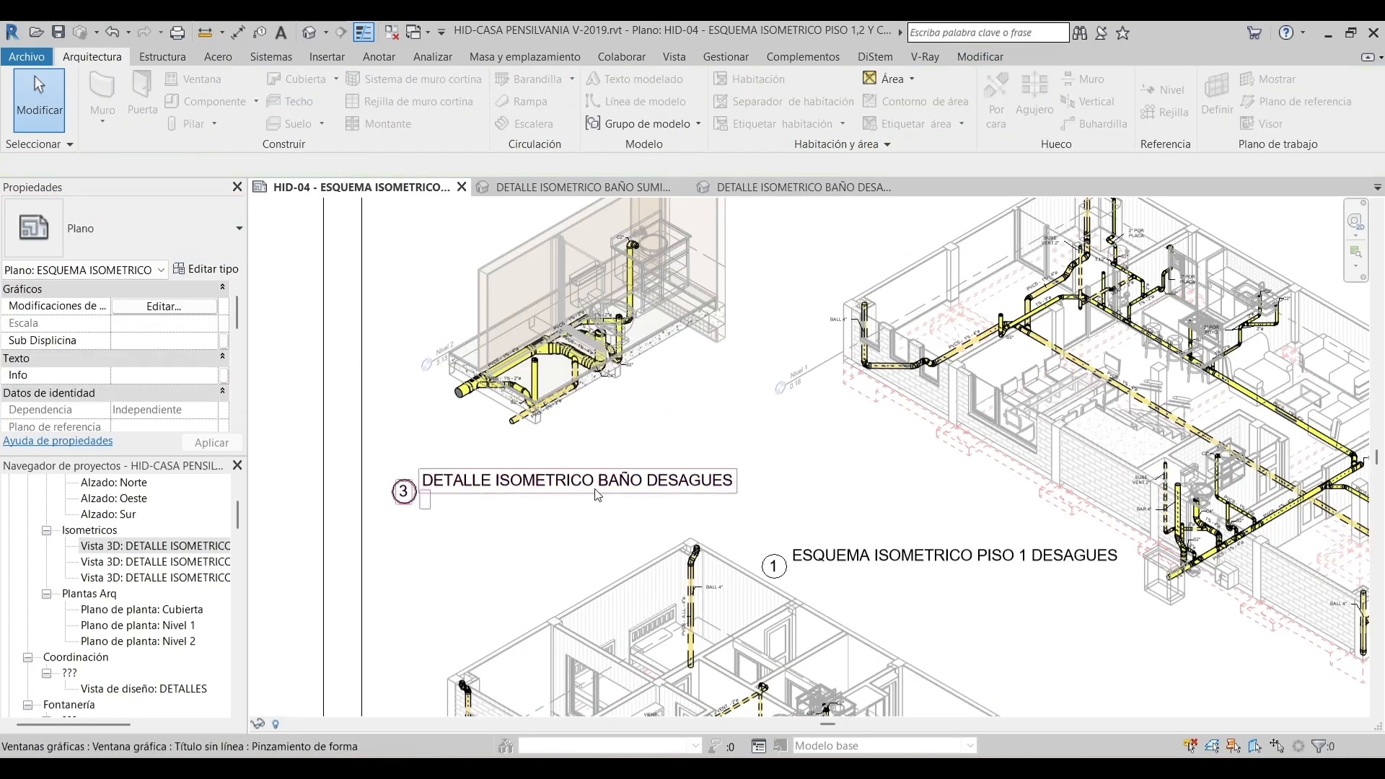
Move the DETALLE ISOMETRICO BAÑO DESAGUES title up so it sits closer beneath its detail
left_click_drag(597, 490, 639, 422)
scroll(638, 421, "down", 1)
middle_click_drag(639, 422, 637, 538)
scroll(633, 460, "up", 2)
left_click_drag(622, 460, 620, 481)
key("Escape")
scroll(626, 476, "down", 3)
middle_click_drag(640, 495, 605, 427)
scroll(605, 432, "down", 1)
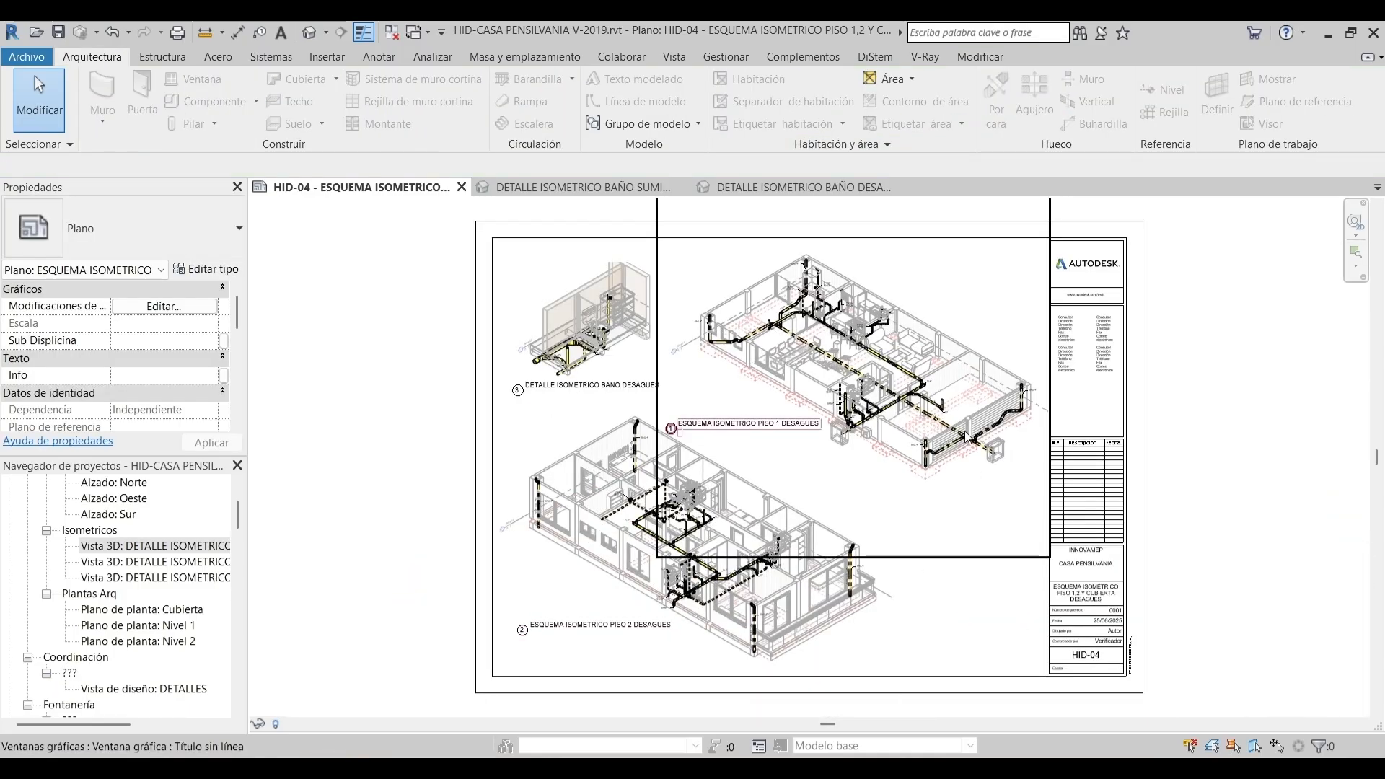
scroll(886, 569, "up", 1)
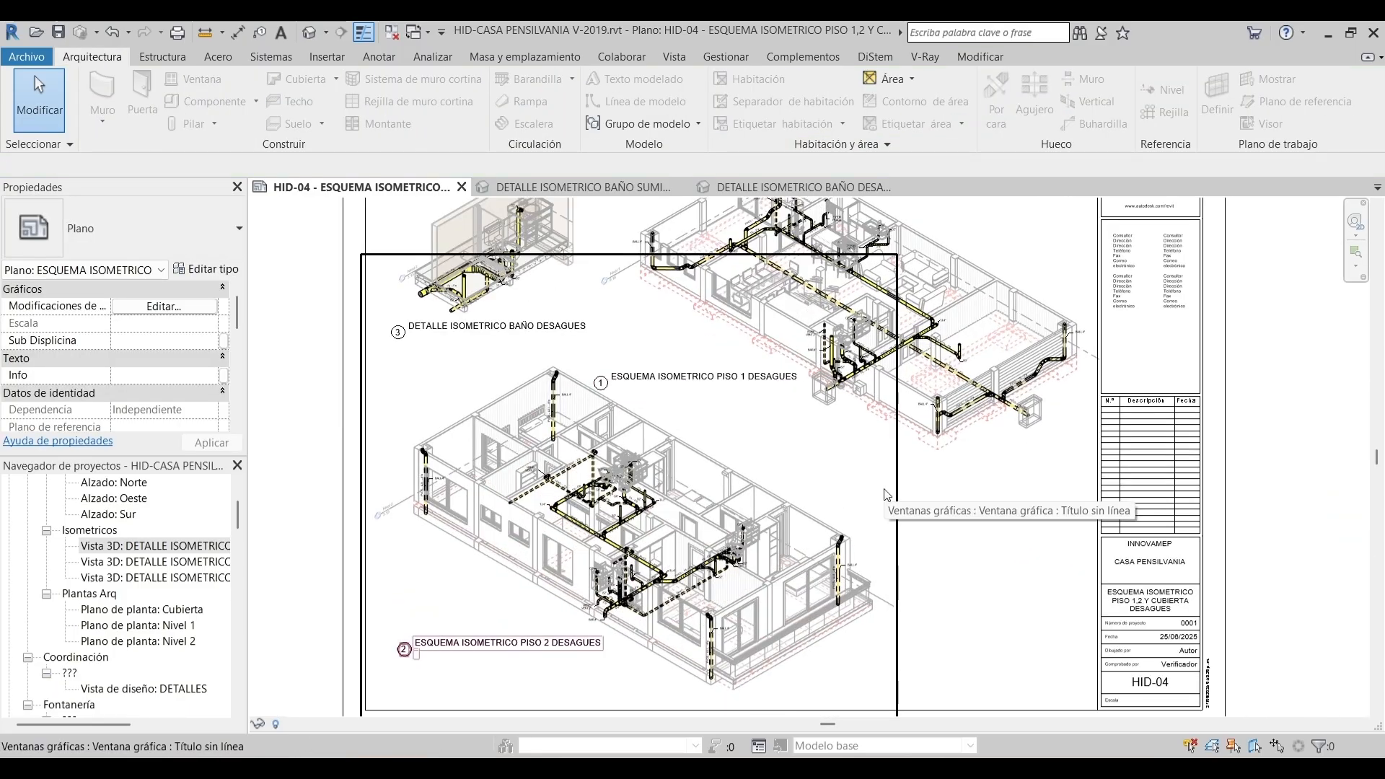
Activate the bathroom detail on the sheet, change the vent pipe tag to the type reading PVCL - VENT. - 2"ø, and return to the sheet
middle_click_drag(478, 297, 576, 443)
scroll(559, 415, "up", 4)
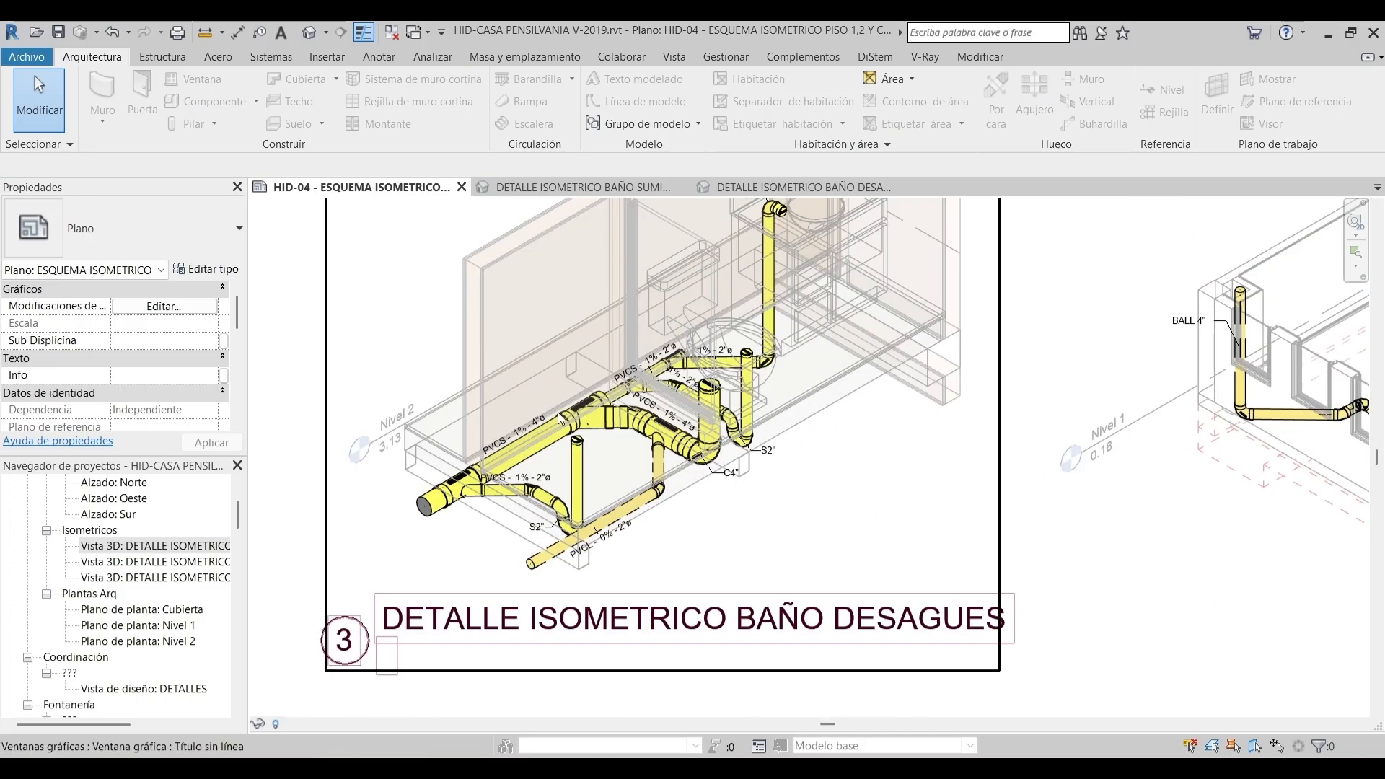
double_click(559, 416)
scroll(600, 525, "up", 3)
left_click(600, 535)
left_click(202, 241)
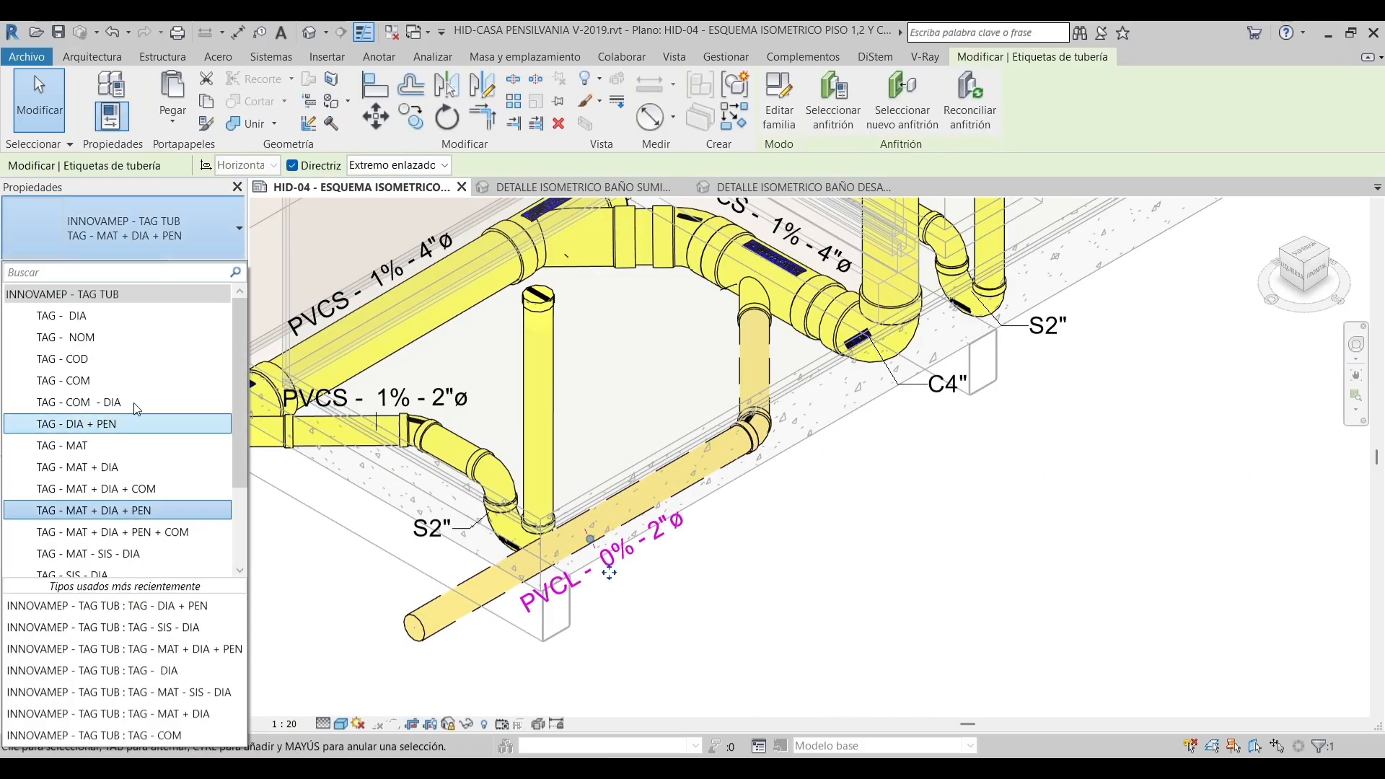
scroll(137, 412, "down", 3)
left_click(144, 437)
left_click(820, 545)
scroll(760, 496, "down", 2)
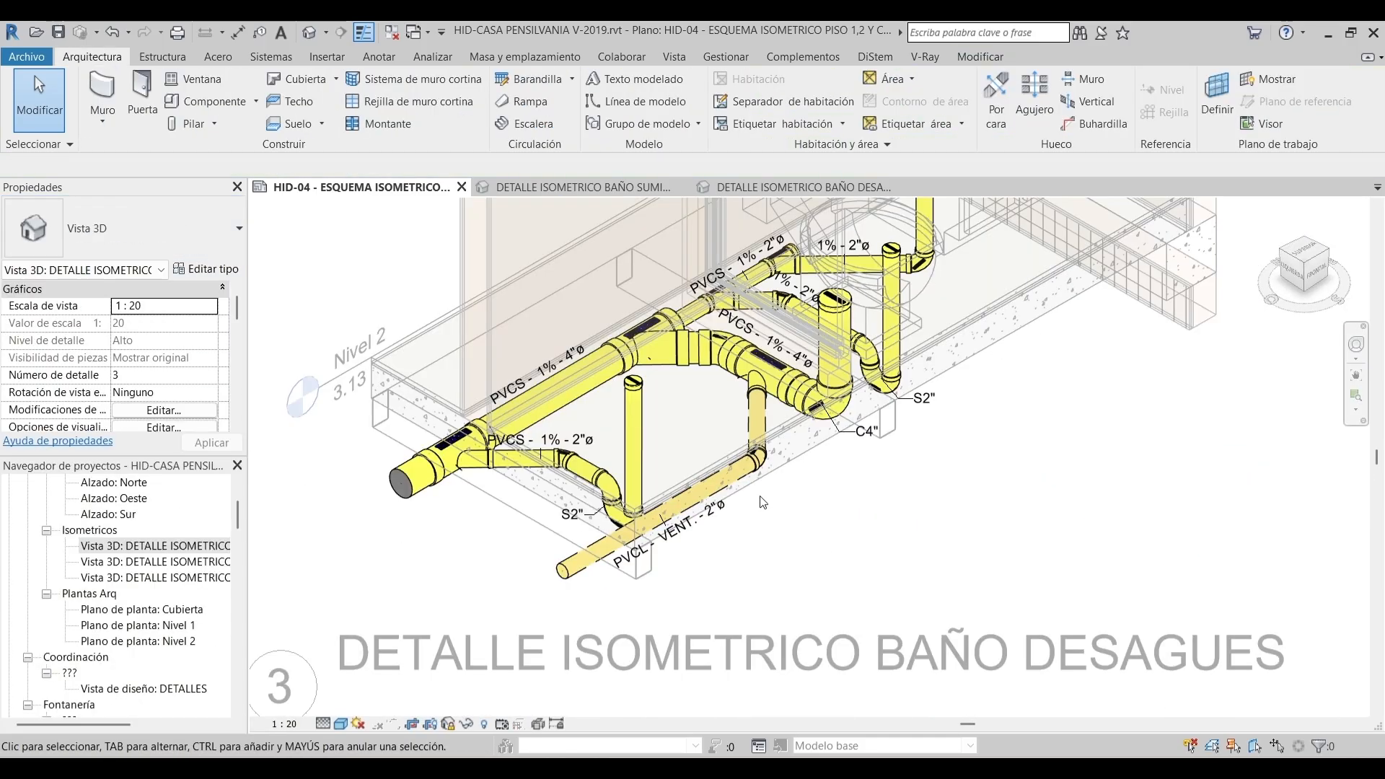
middle_click_drag(793, 423, 616, 363)
scroll(806, 492, "down", 5)
double_click(489, 482)
scroll(618, 363, "down", 2)
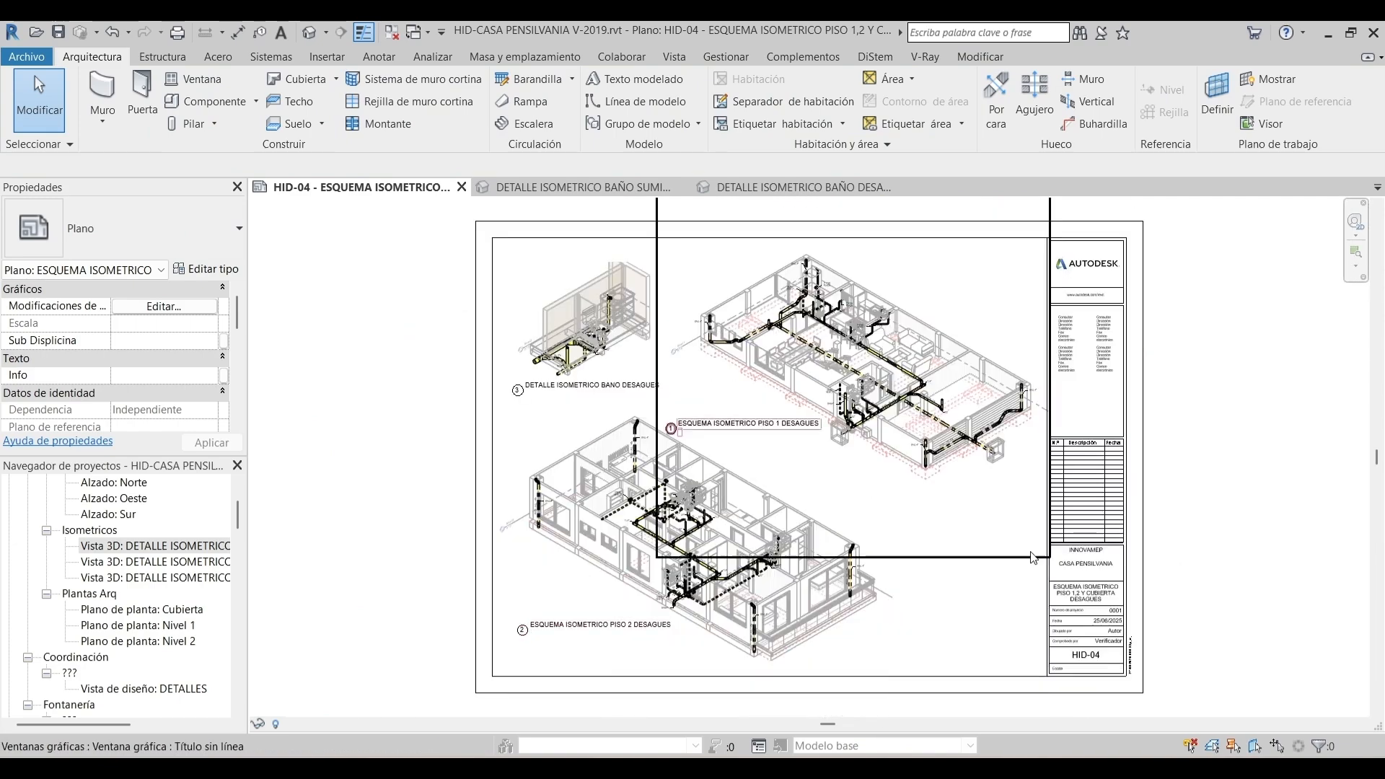
Duplicate the view DETALLE ISOMETRICO ZONA ROPAS SUMINISTRO with its detailing
scroll(180, 585, "up", 1)
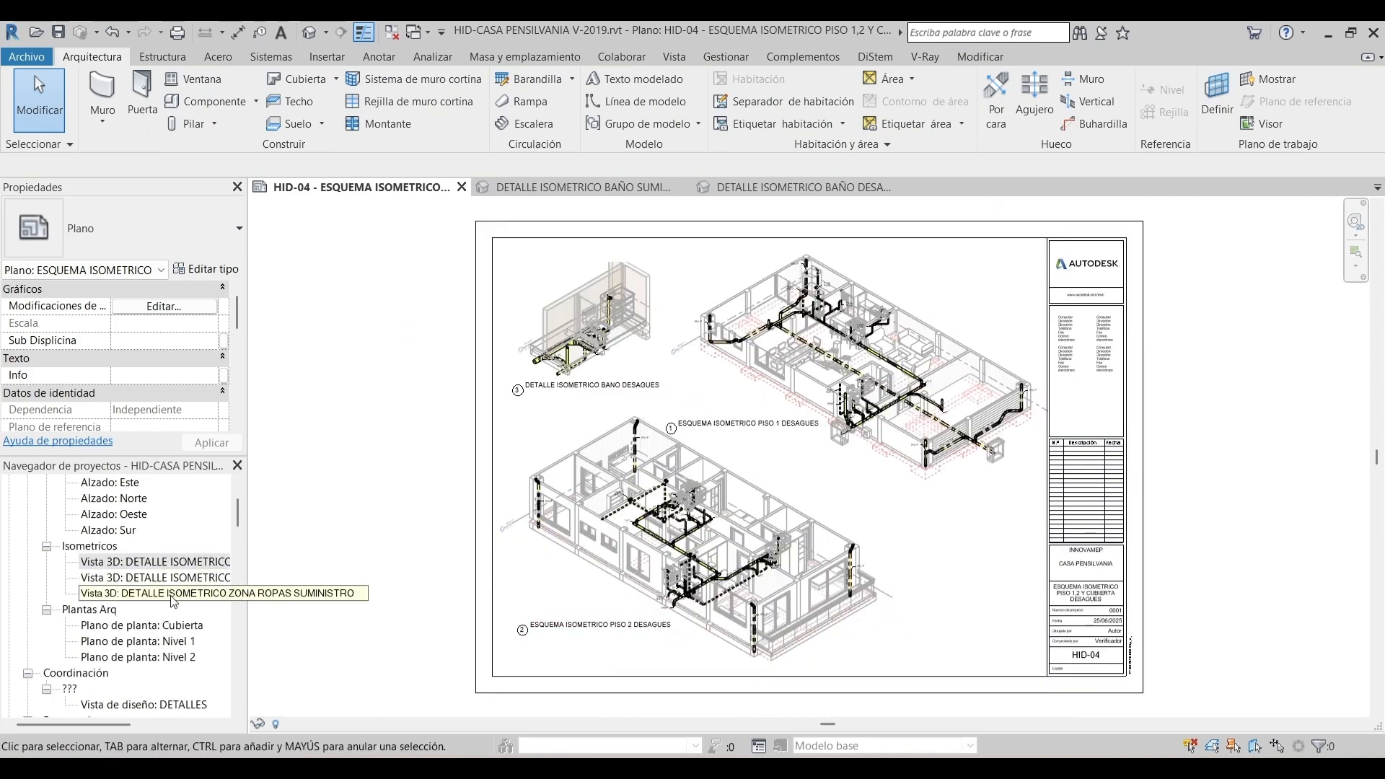
right_click(172, 596)
left_click(545, 352)
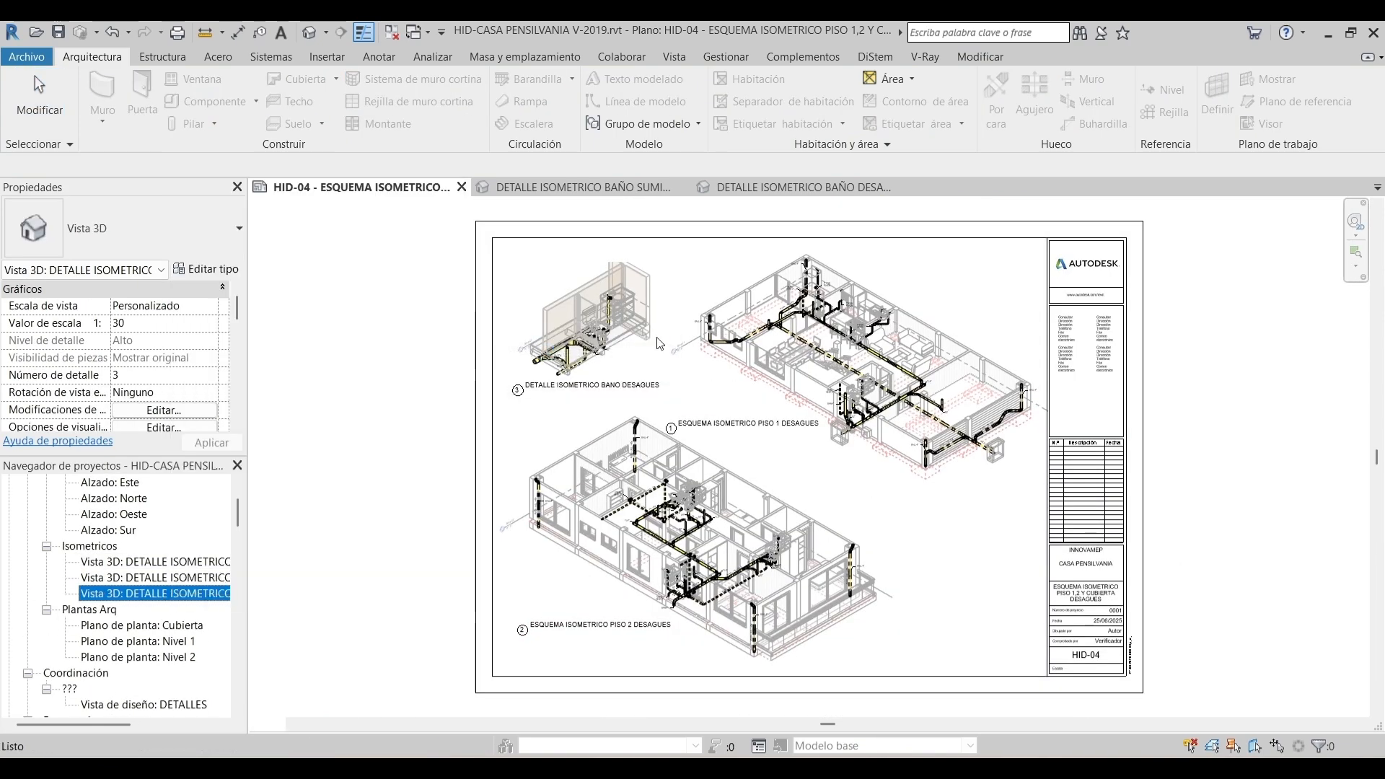
Assign the view template HS-Plantilla Isometrico Detalle Desagues to the duplicated laundry view
scroll(215, 333, "down", 5)
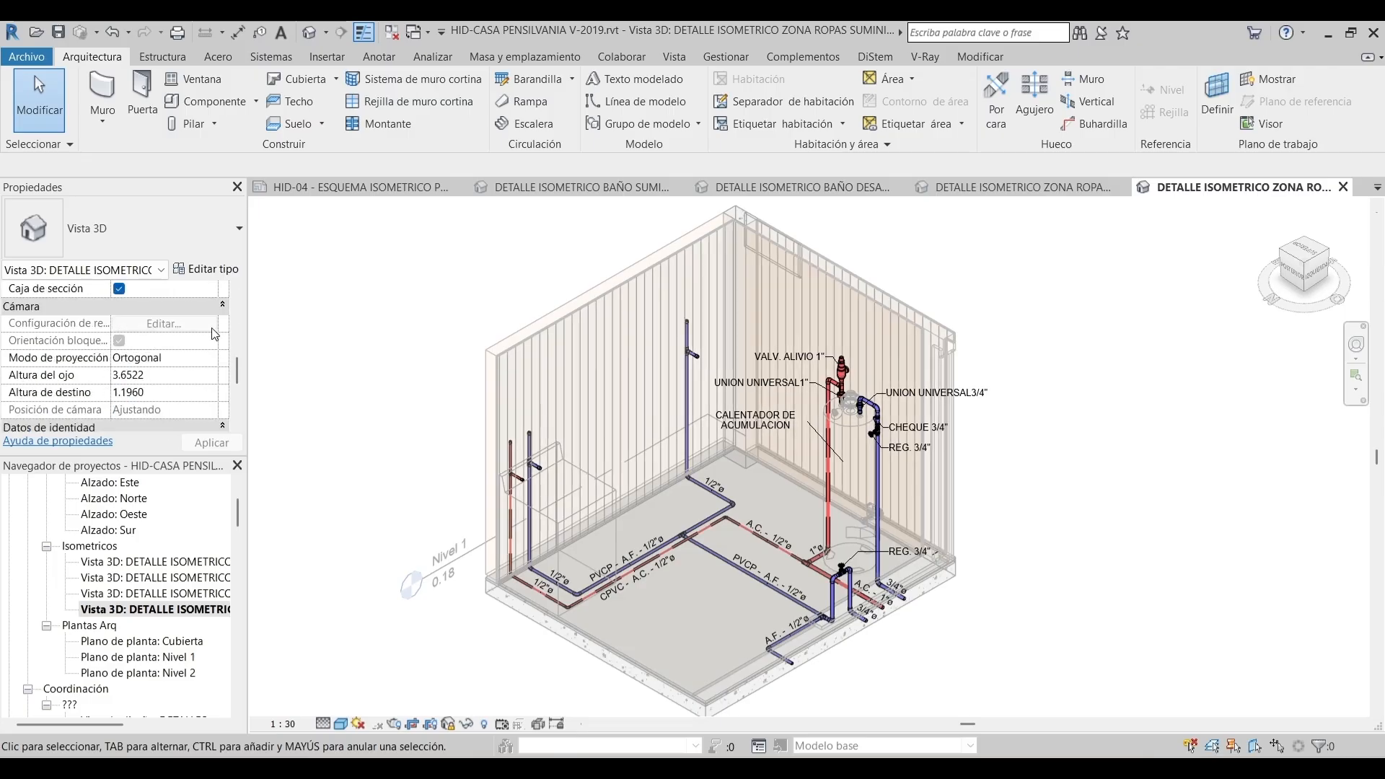
scroll(192, 321, "down", 3)
left_click(185, 368)
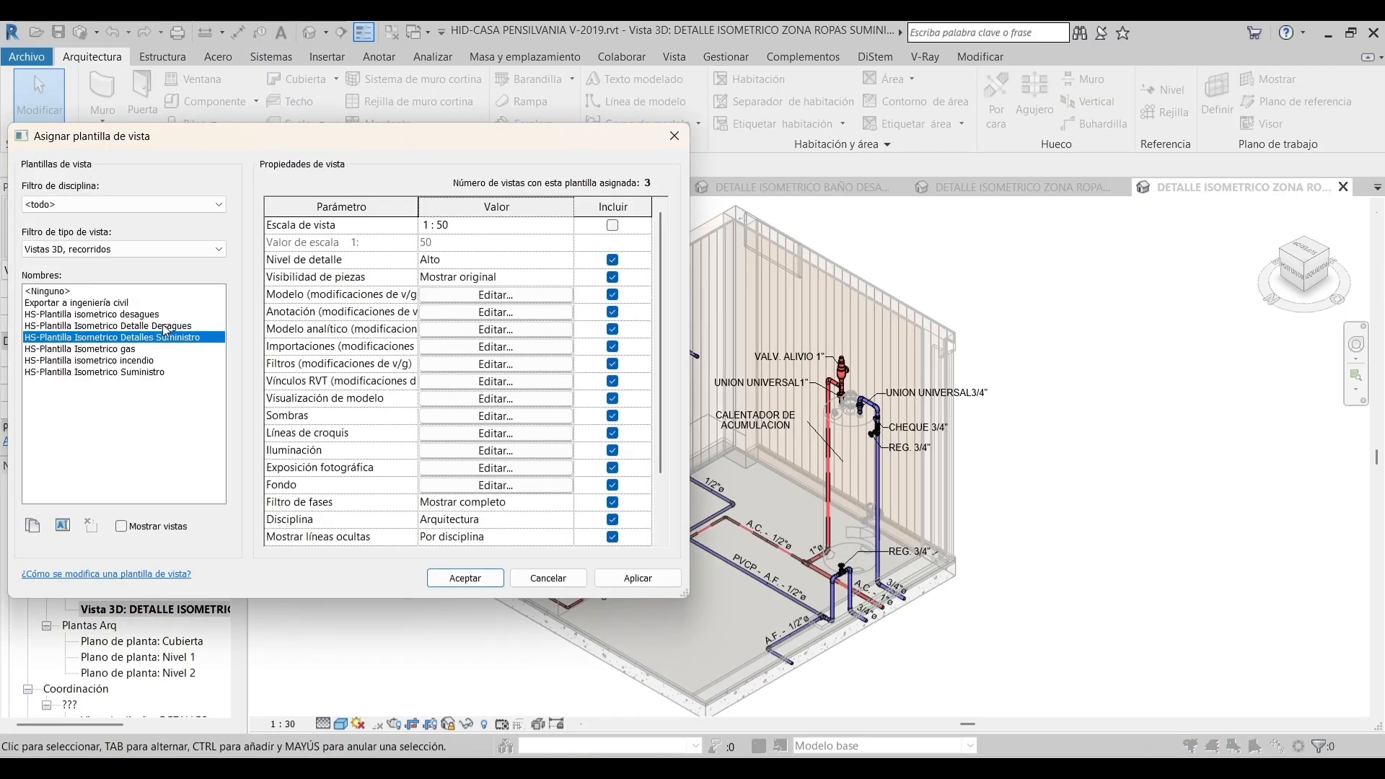
left_click(465, 578)
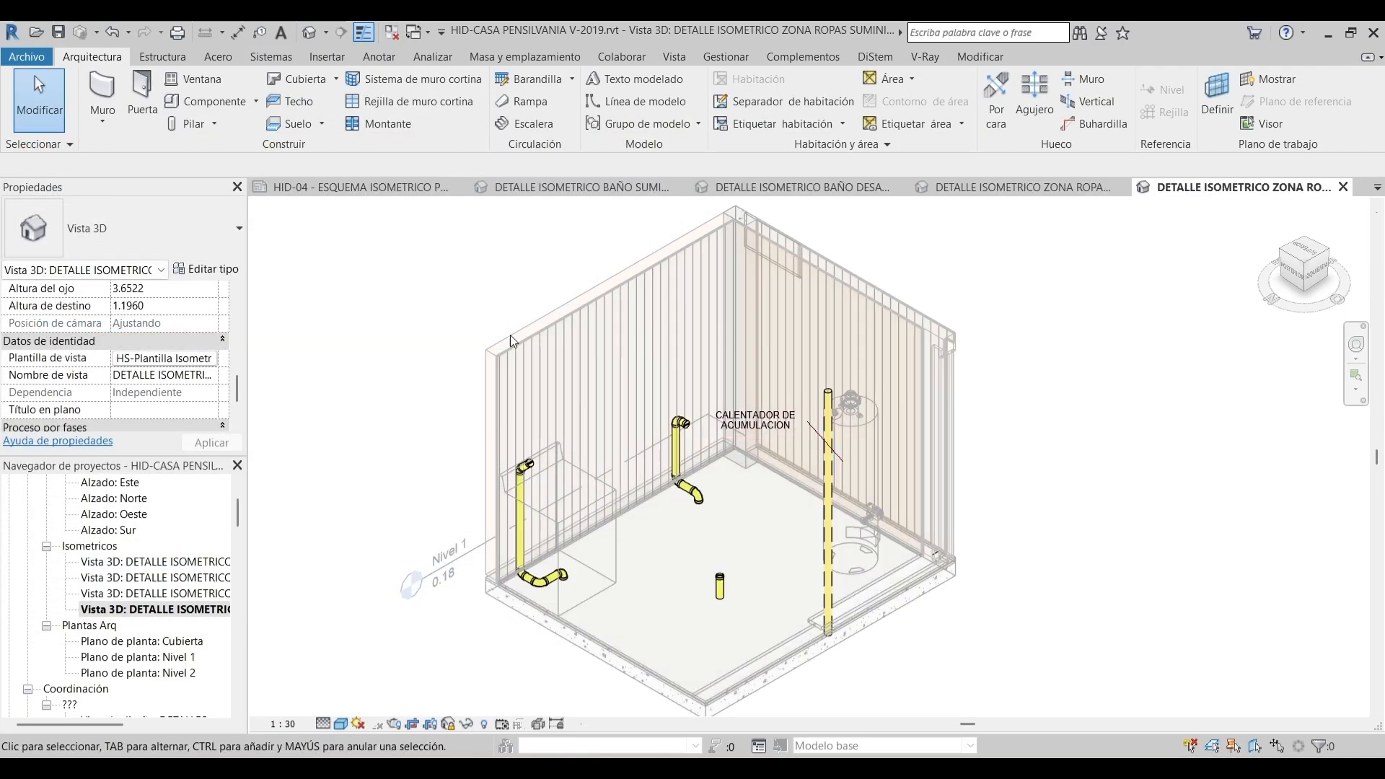
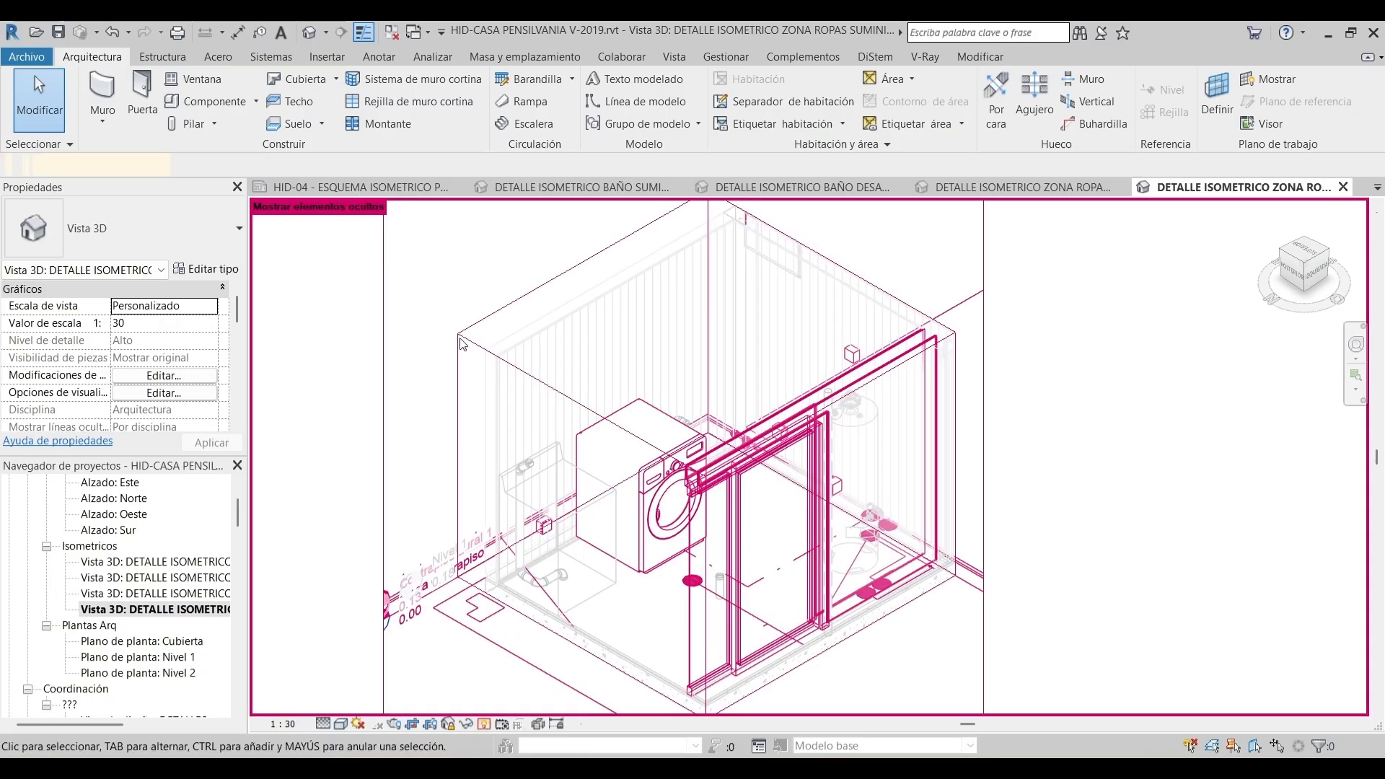
Unhide the section box in the laundry view and leave the reveal hidden elements mode
left_click(482, 319)
right_click(482, 319)
mouse_move(638, 402)
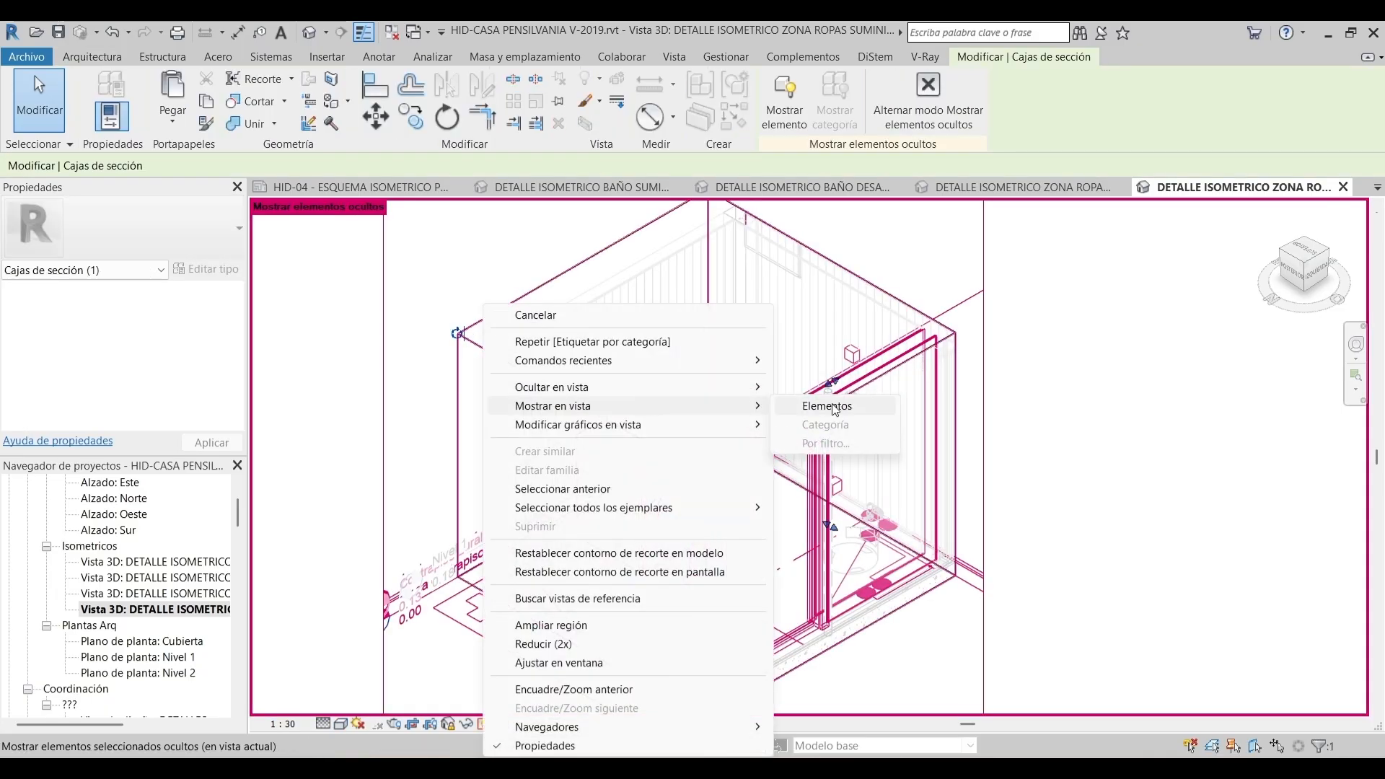
left_click(826, 406)
left_click(469, 678)
key("r")
key("h")
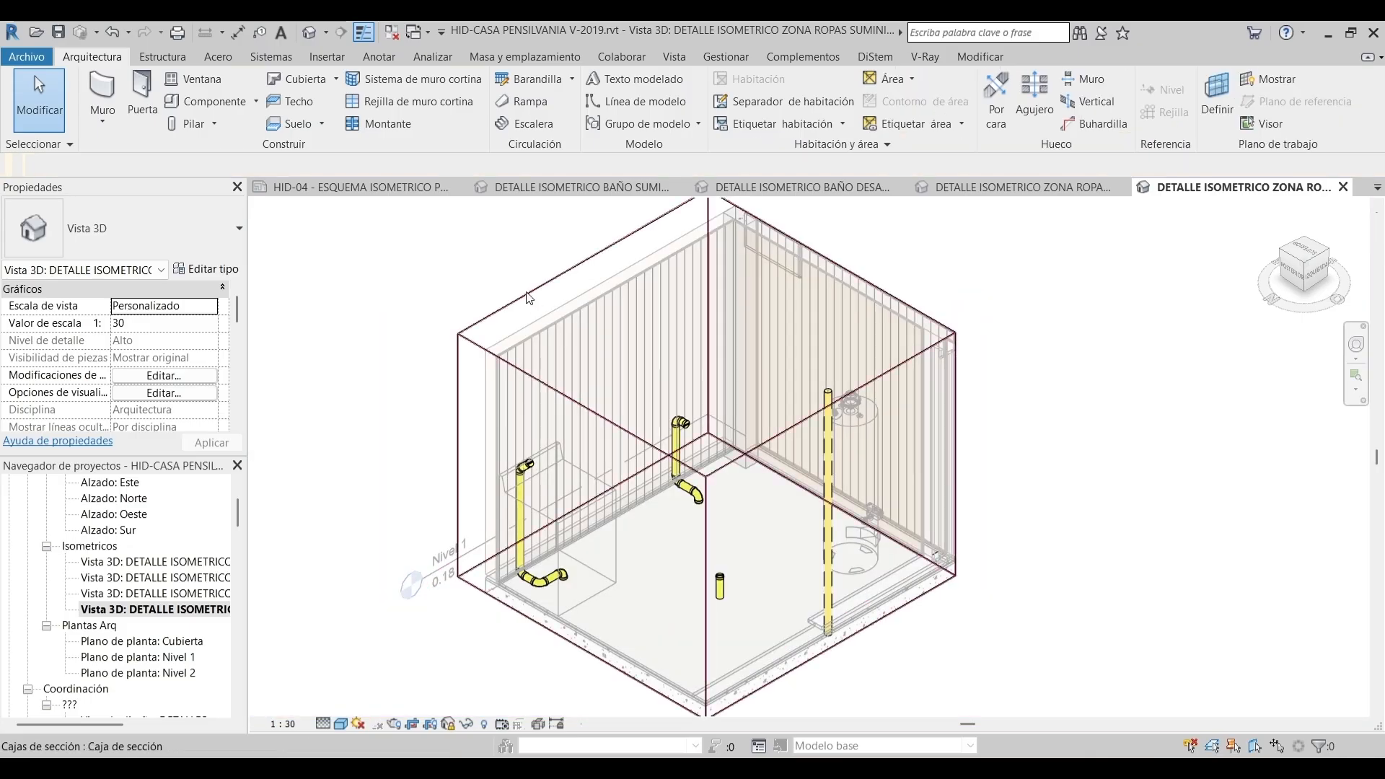
Lower the bottom of the laundry view's section box and extend its two front sides to include the underground drainage pipes and downpipe
left_click(633, 305)
left_click_drag(700, 491, 697, 516)
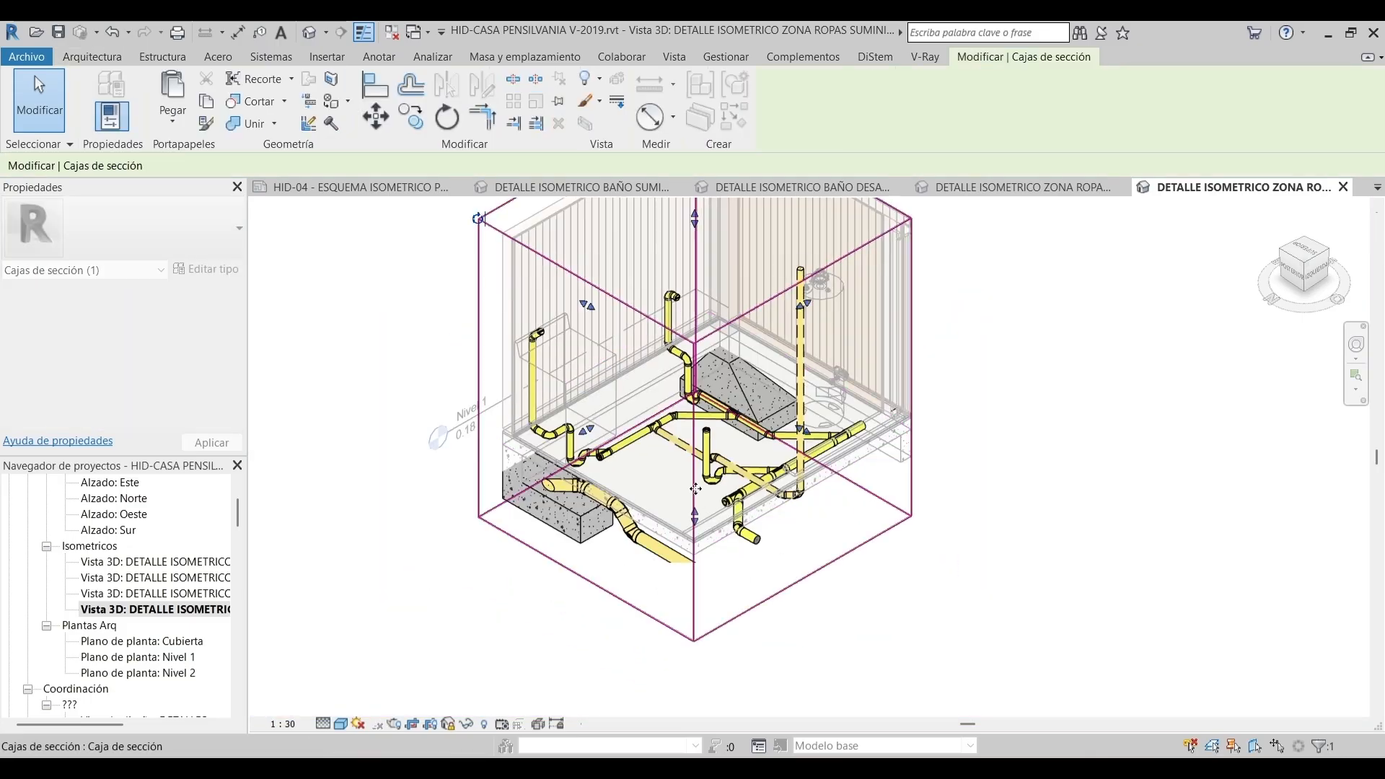
mouse_move(581, 436)
left_mouse_down()
mouse_move(550, 453)
mouse_move(563, 449)
left_mouse_up()
scroll(577, 455, "up", 3)
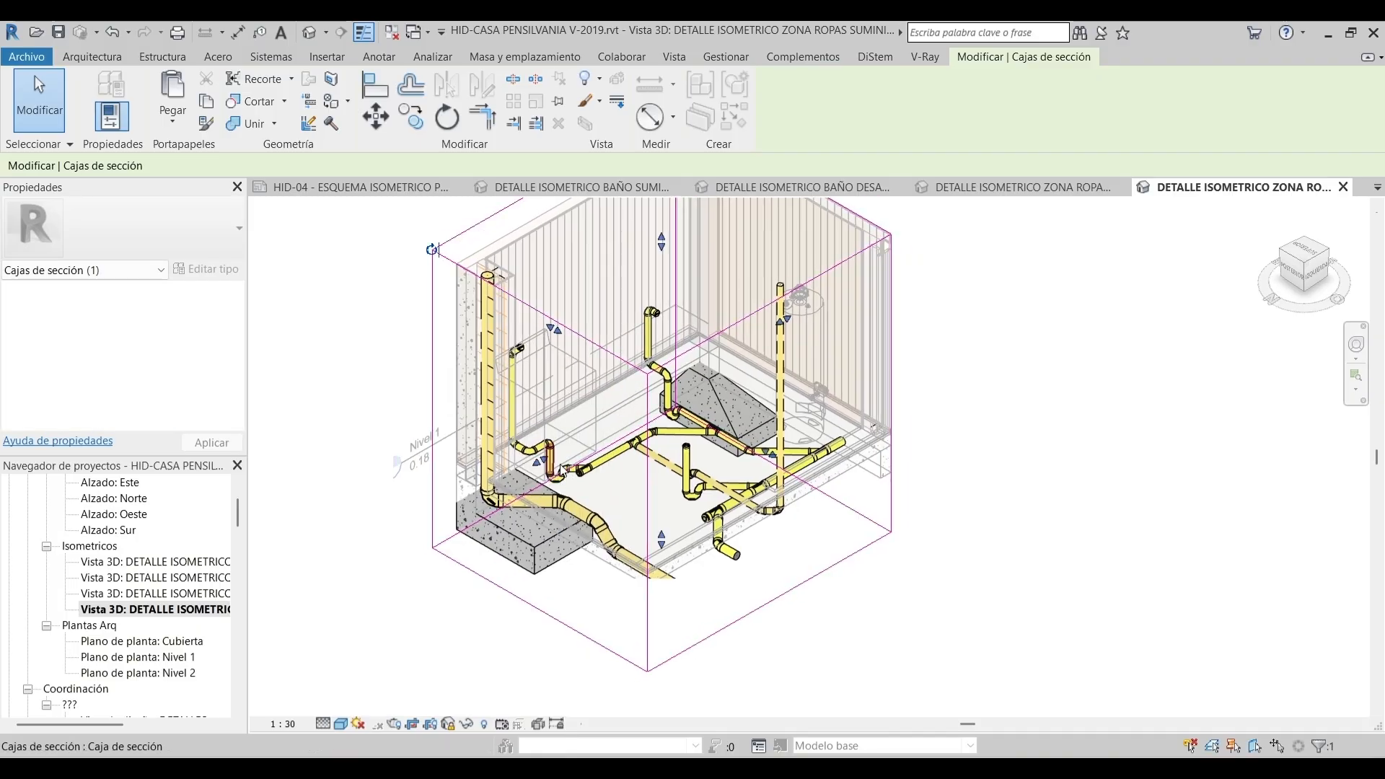
scroll(651, 487, "down", 2)
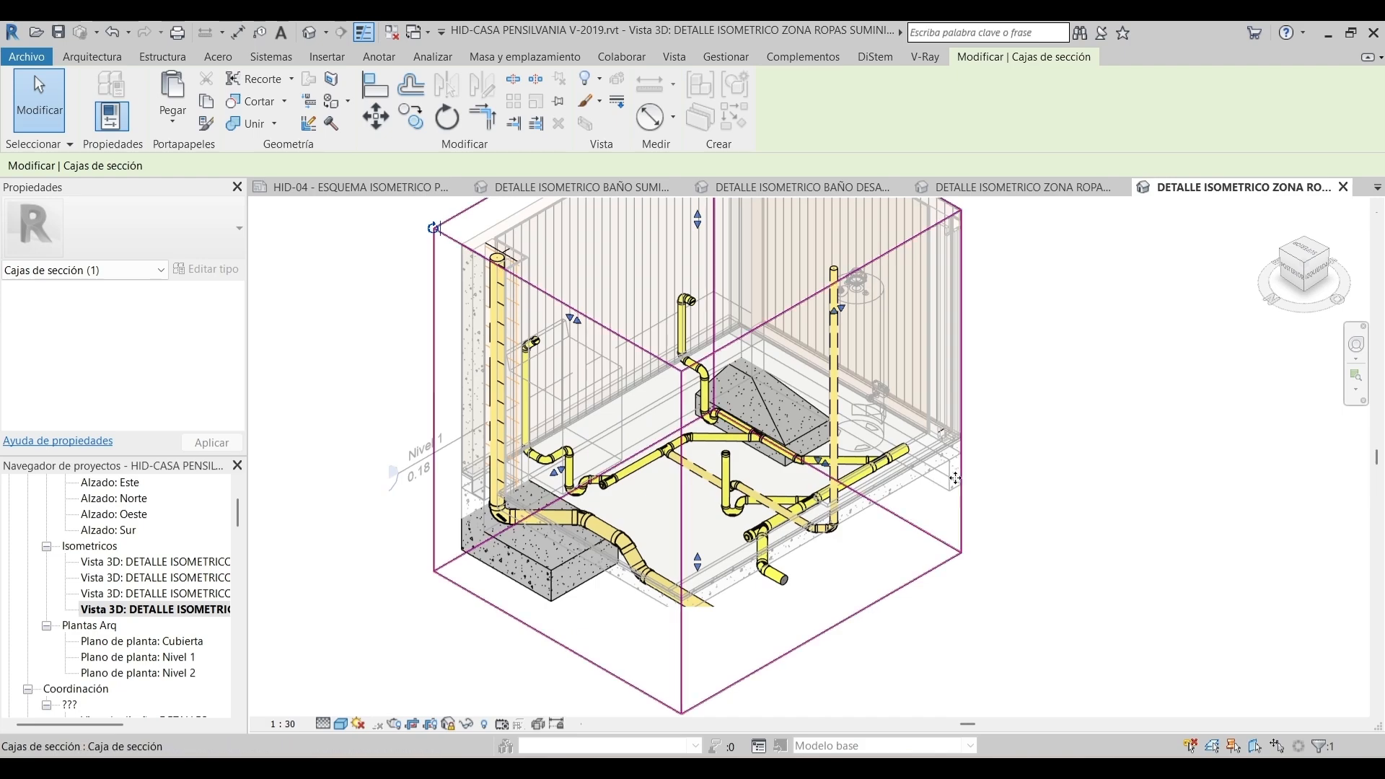
left_click_drag(832, 469, 835, 473)
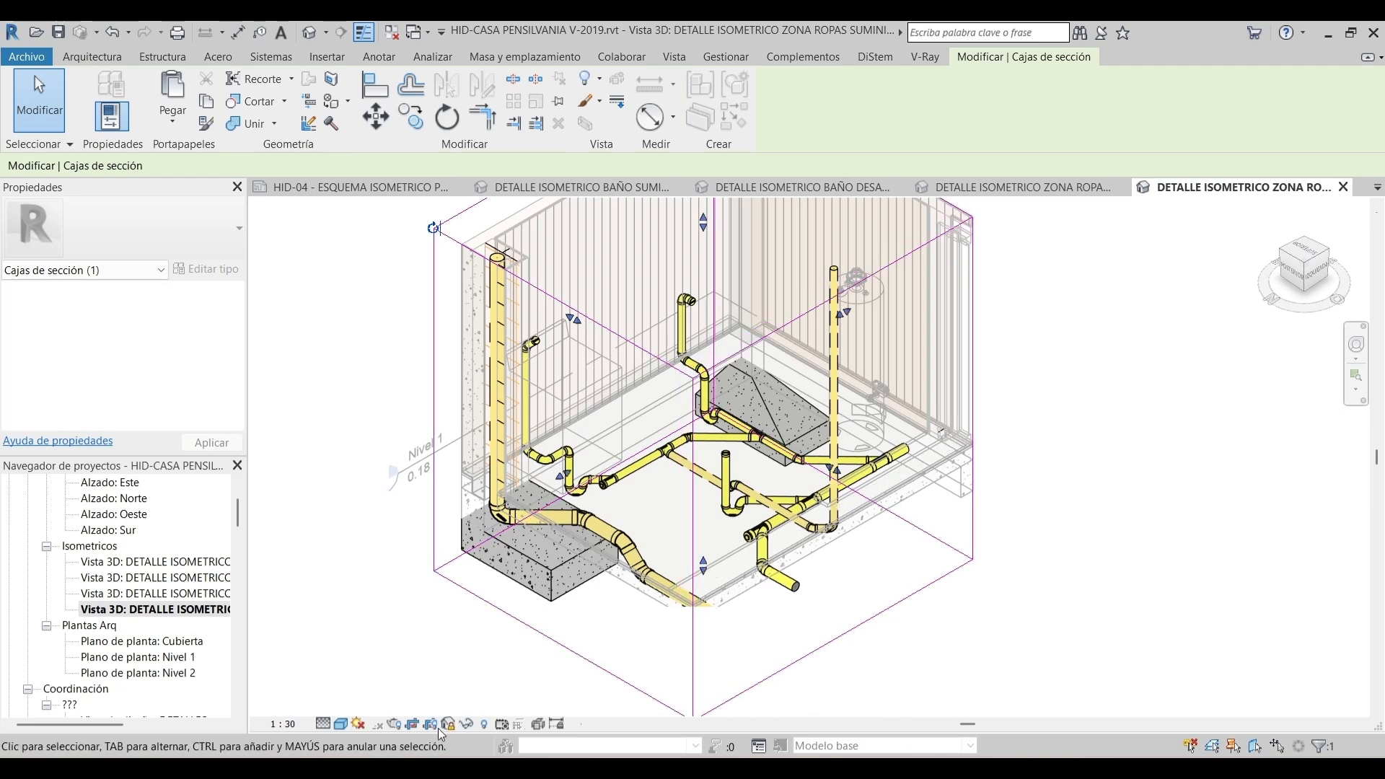
Extend the lower edge of the laundry view's crop region to show more of the underground drainage pipe
left_click(802, 478)
left_click(989, 469)
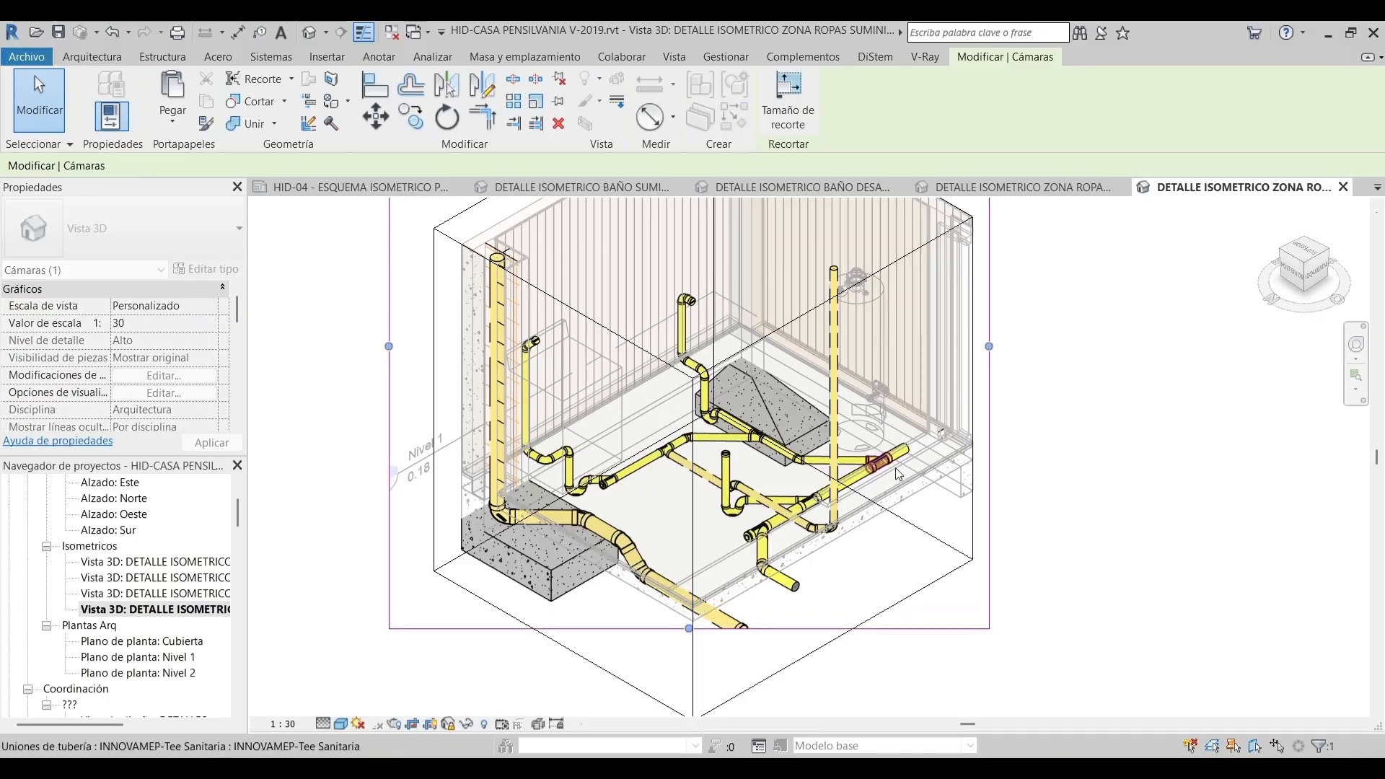
middle_click_drag(897, 473, 868, 514)
left_click(864, 584)
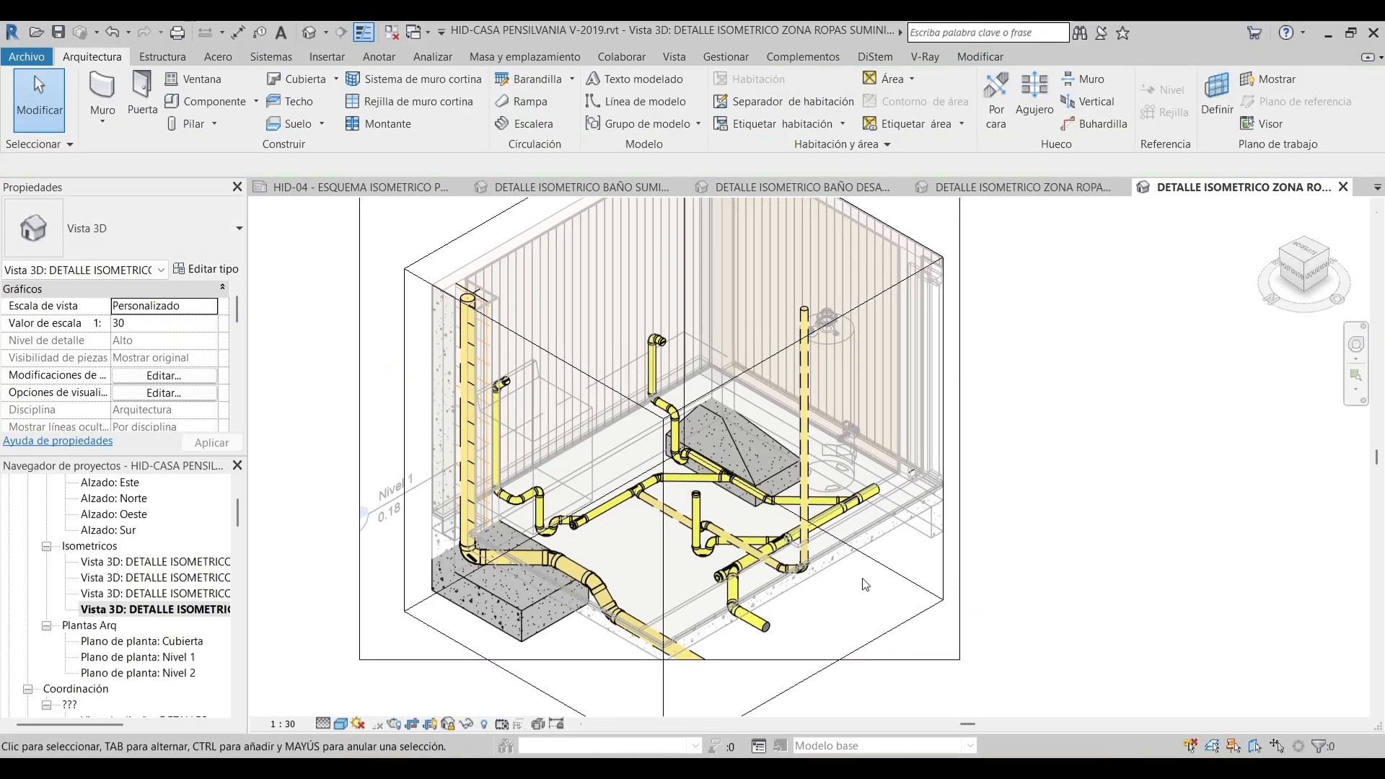
key("z")
key("f")
Hide the crop region and the section box in the laundry drainage view
left_click(827, 233)
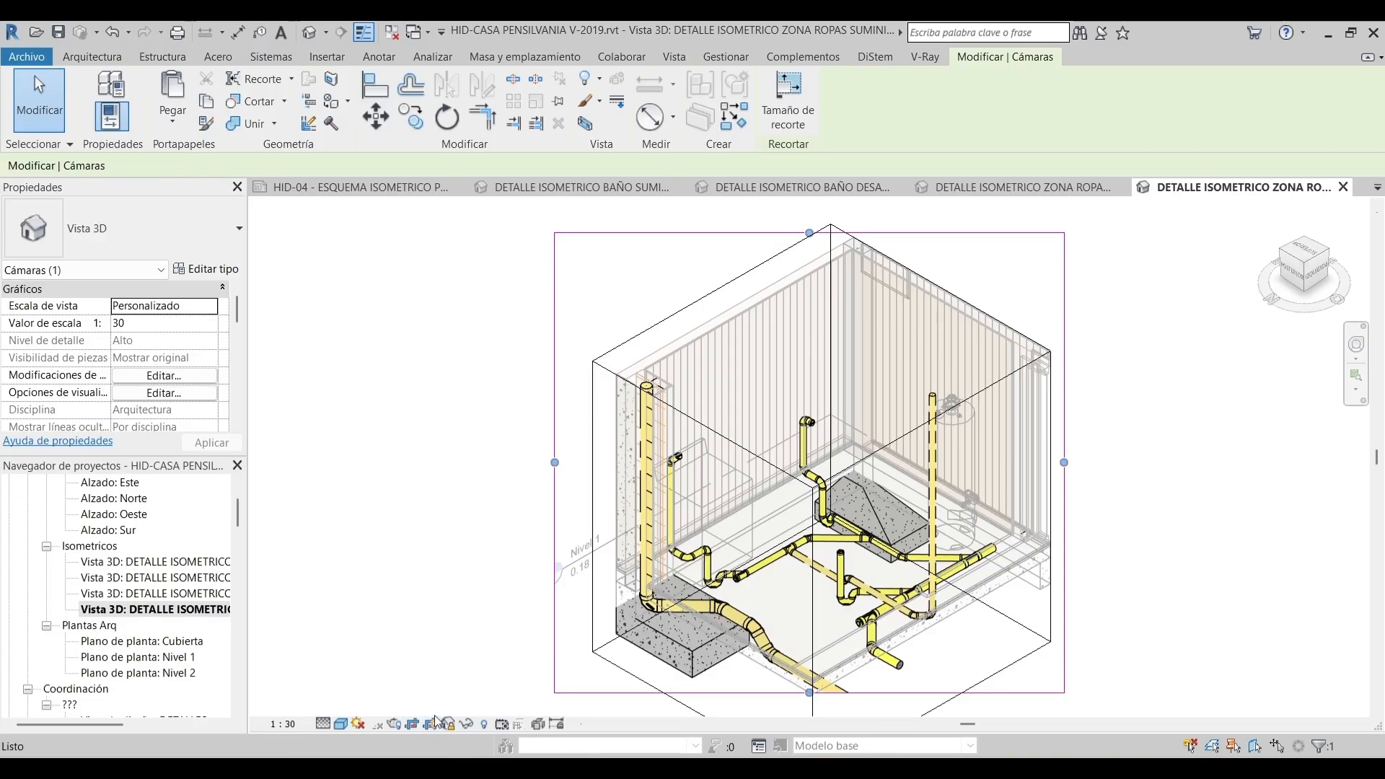
left_click(616, 346)
right_click(616, 347)
mouse_move(711, 405)
left_click(932, 409)
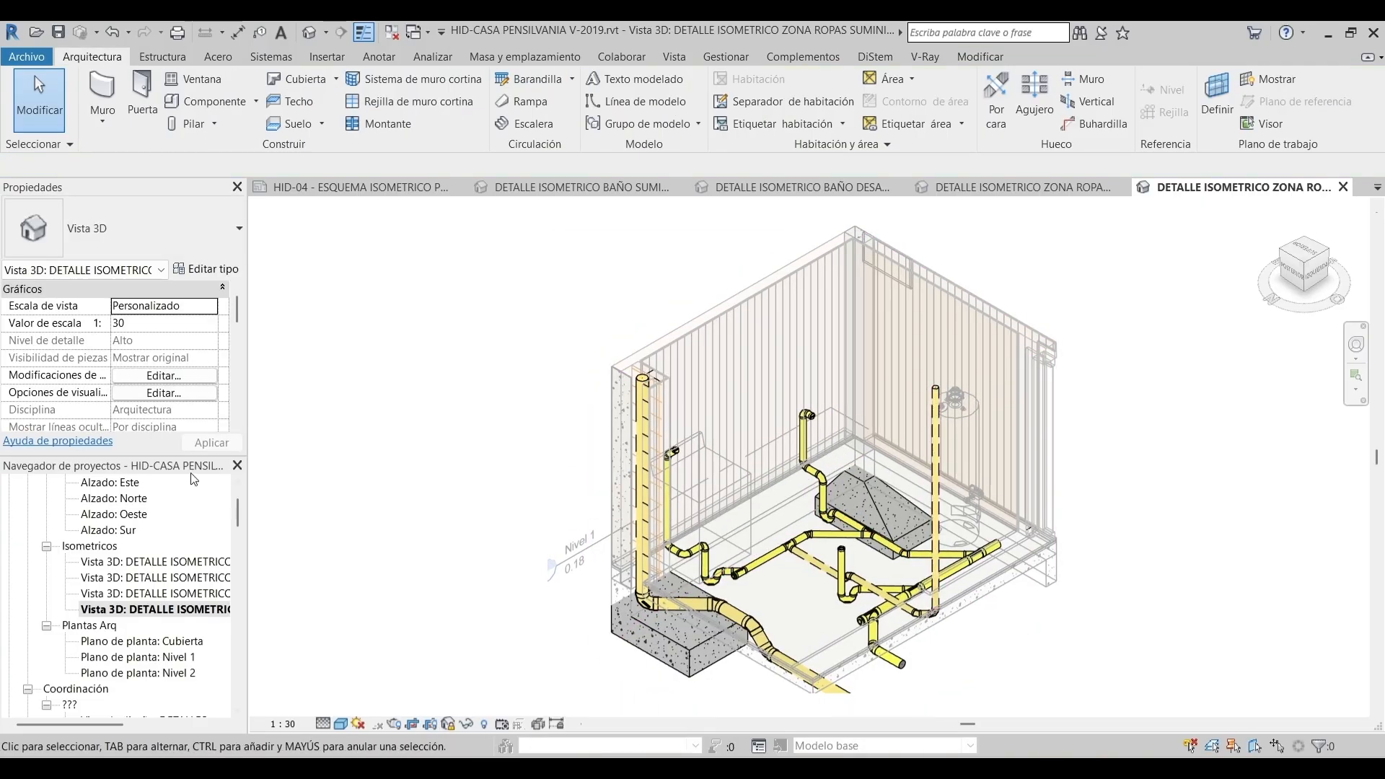
In the view template HS-Plantilla Isometrico Detalle Desagues, set the surface transparency of Cimentación estructural to 100% and apply the change
scroll(197, 353, "down", 5)
left_click(176, 357)
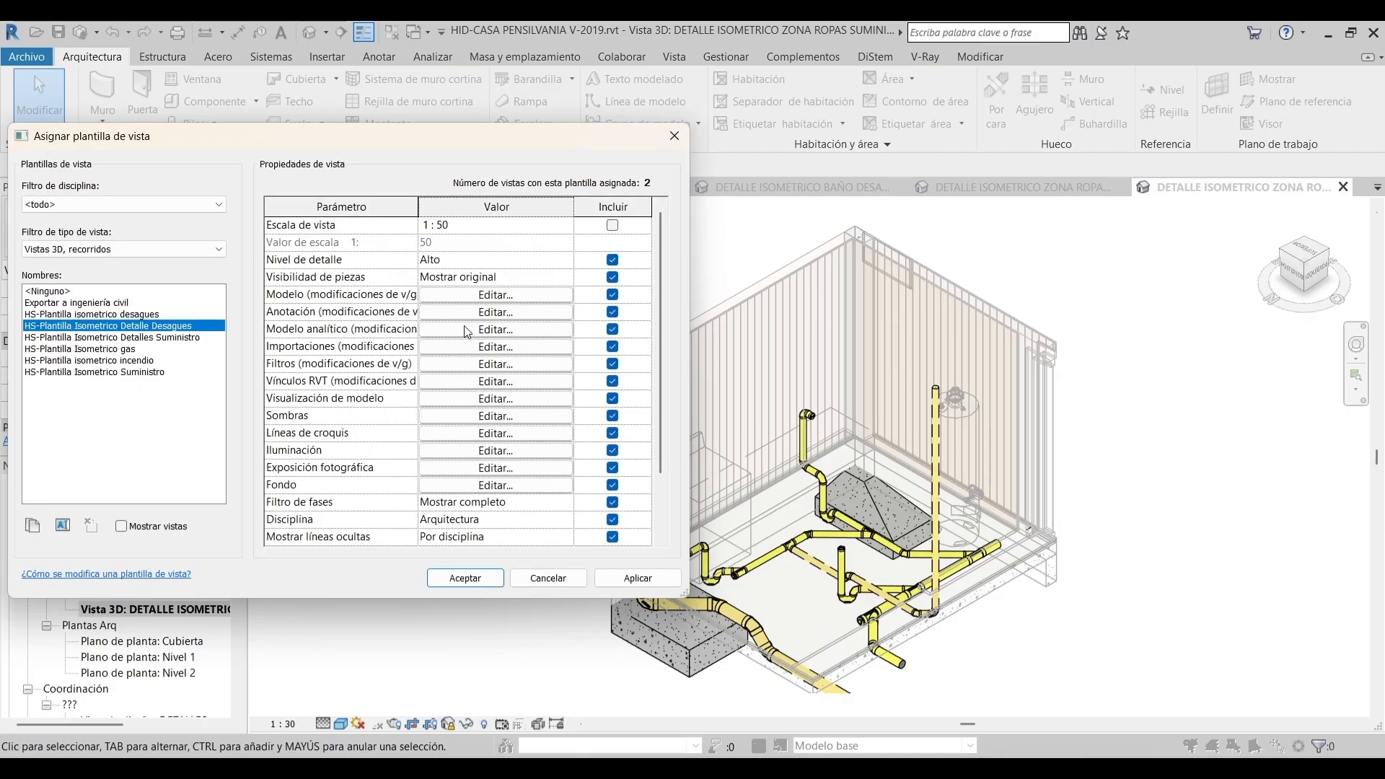
left_click(469, 311)
left_click(119, 165)
scroll(165, 381, "down", 2)
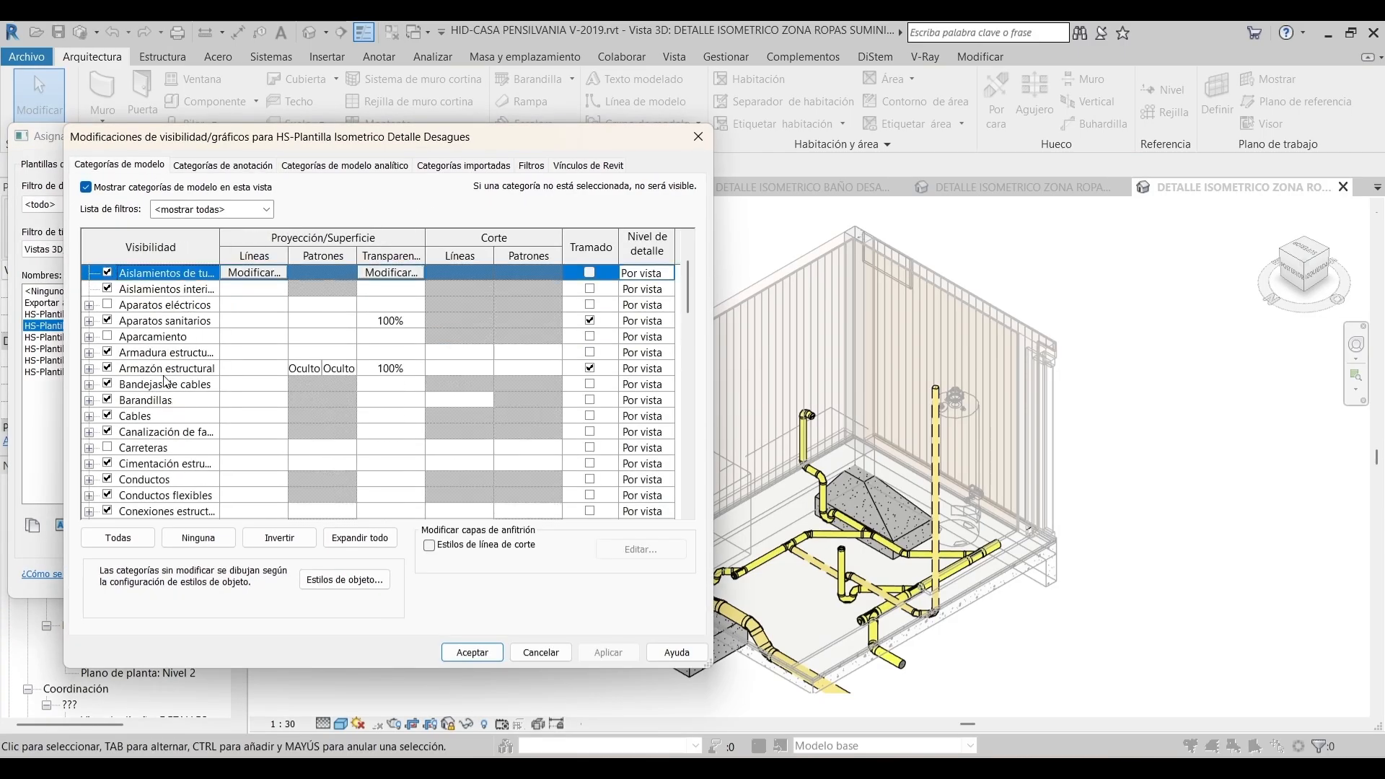
left_click(167, 465)
left_click_drag(221, 248, 286, 232)
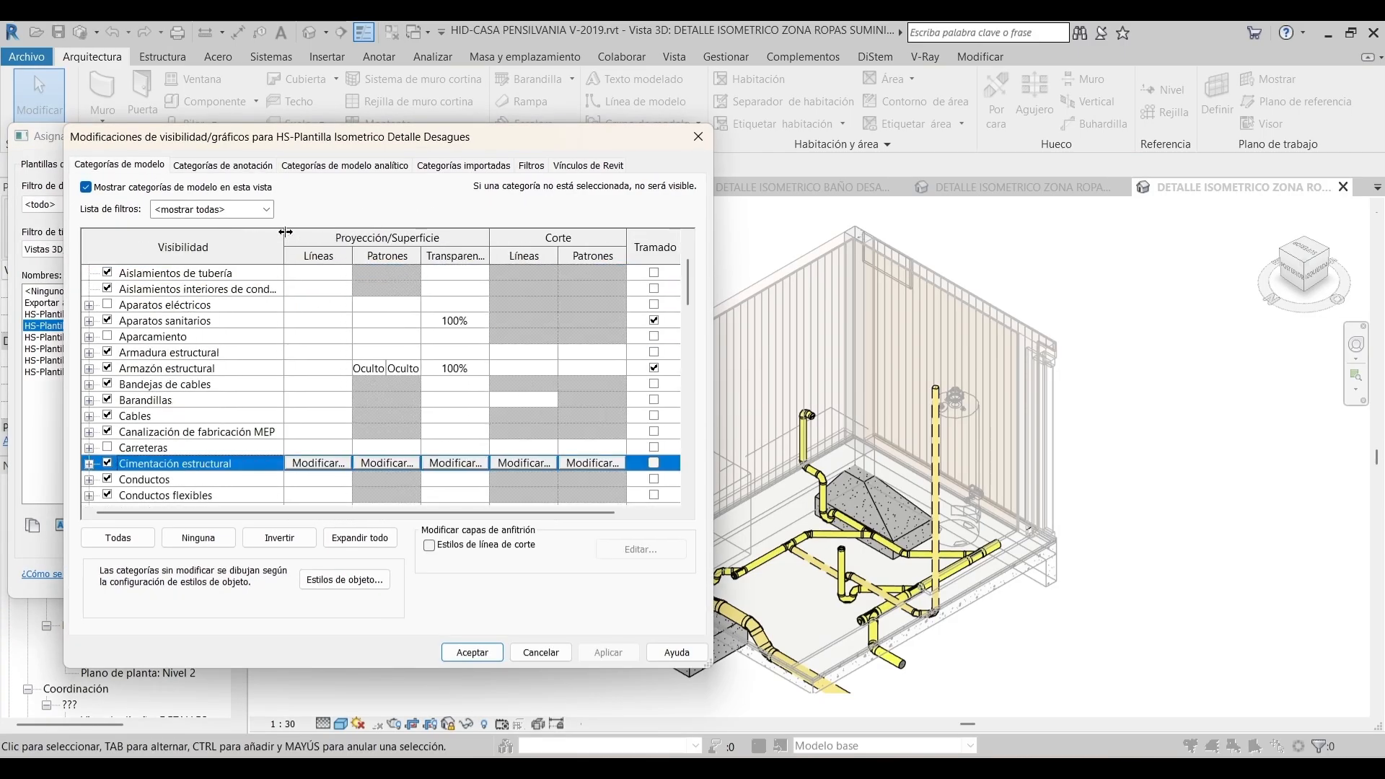
scroll(241, 359, "down", 2)
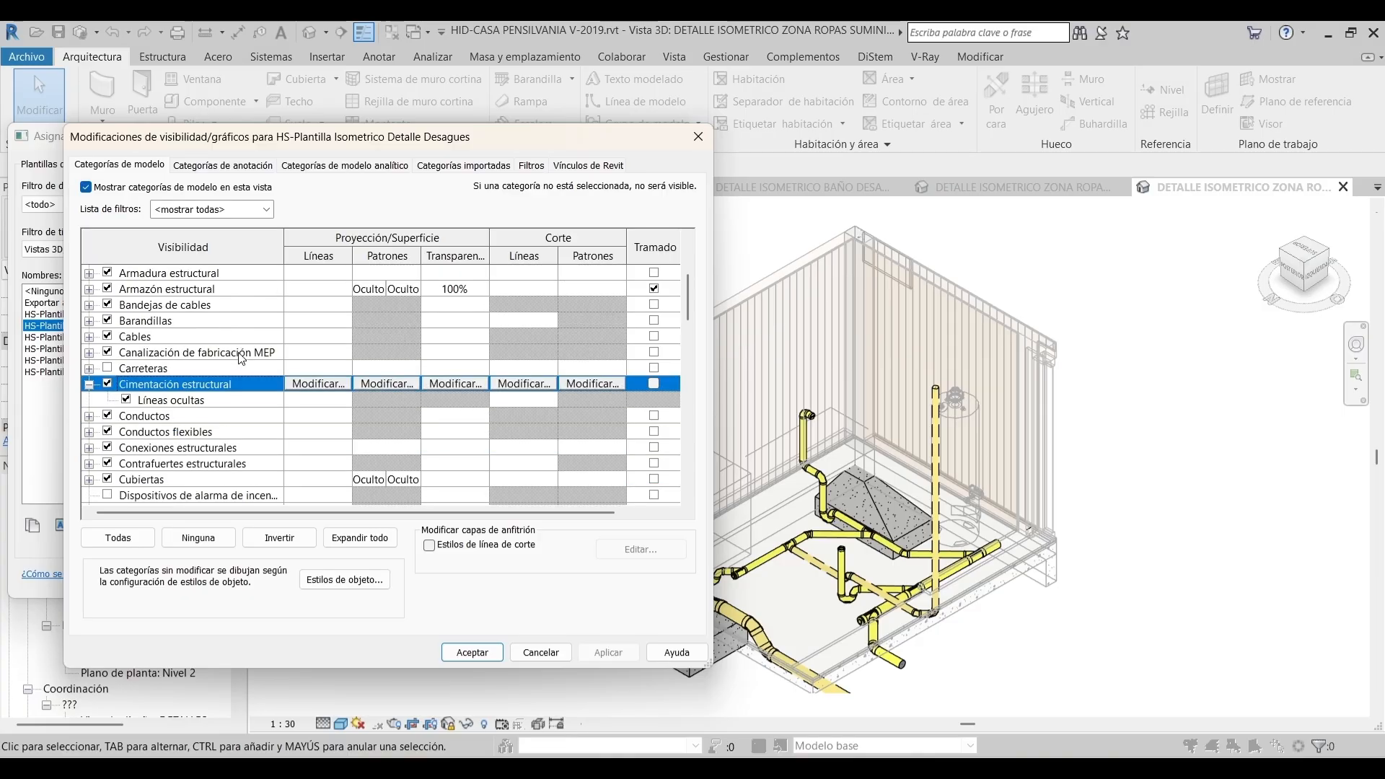
left_click(455, 384)
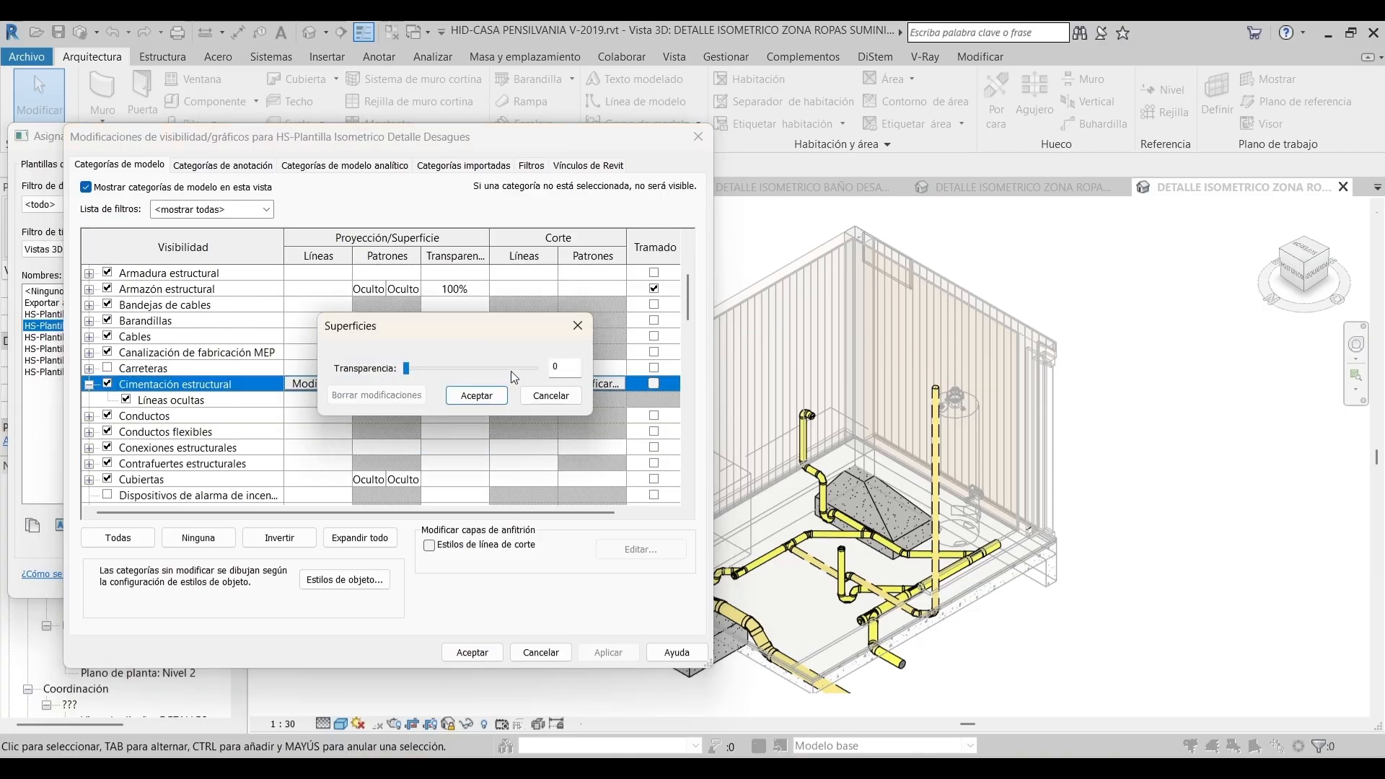
left_click(475, 395)
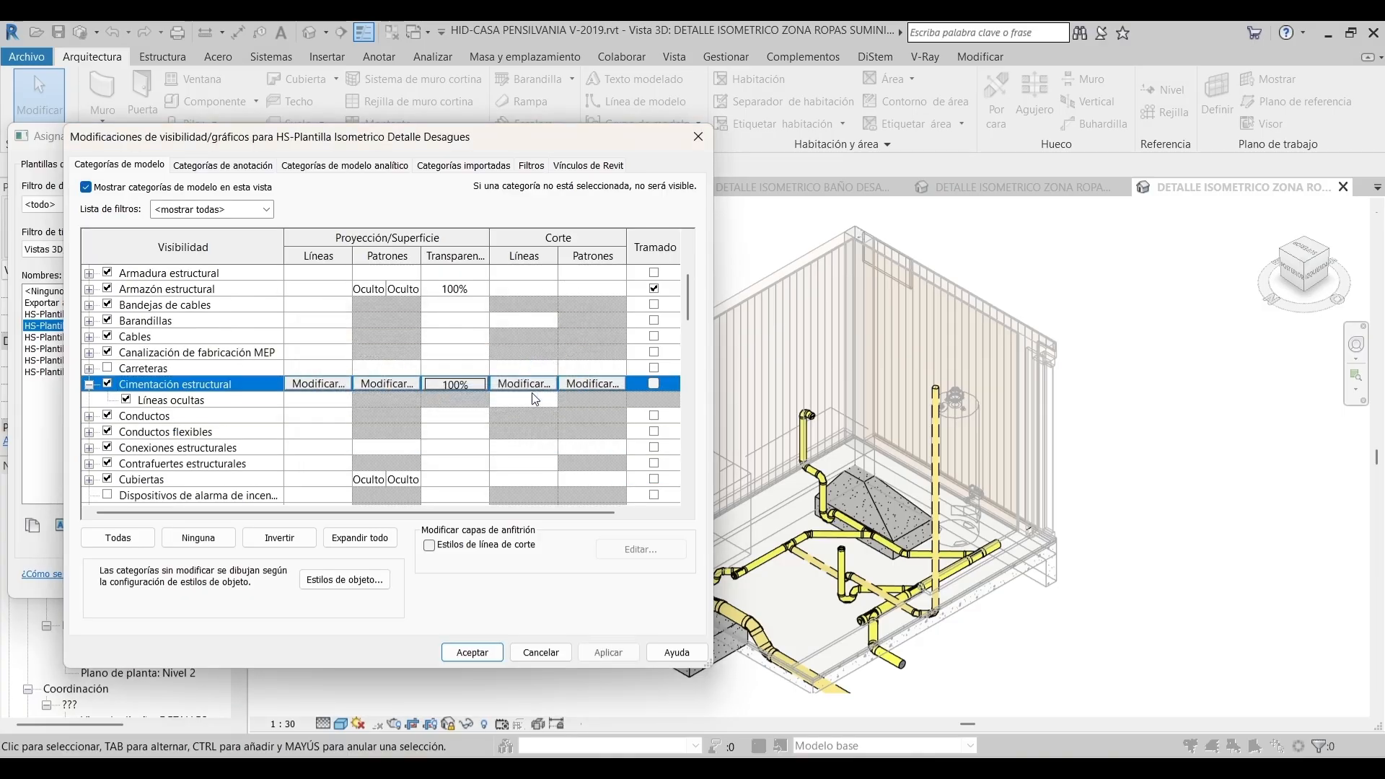
left_click(475, 652)
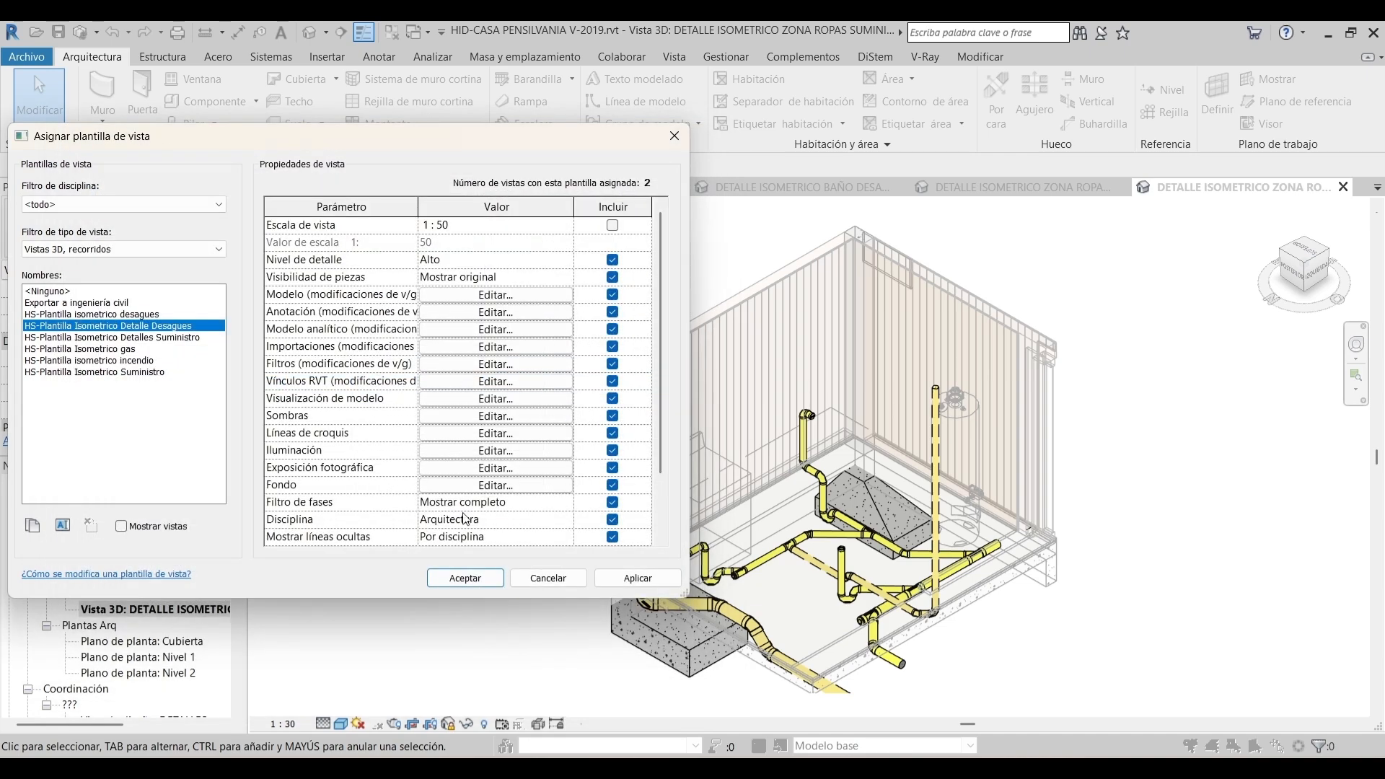
left_click(465, 578)
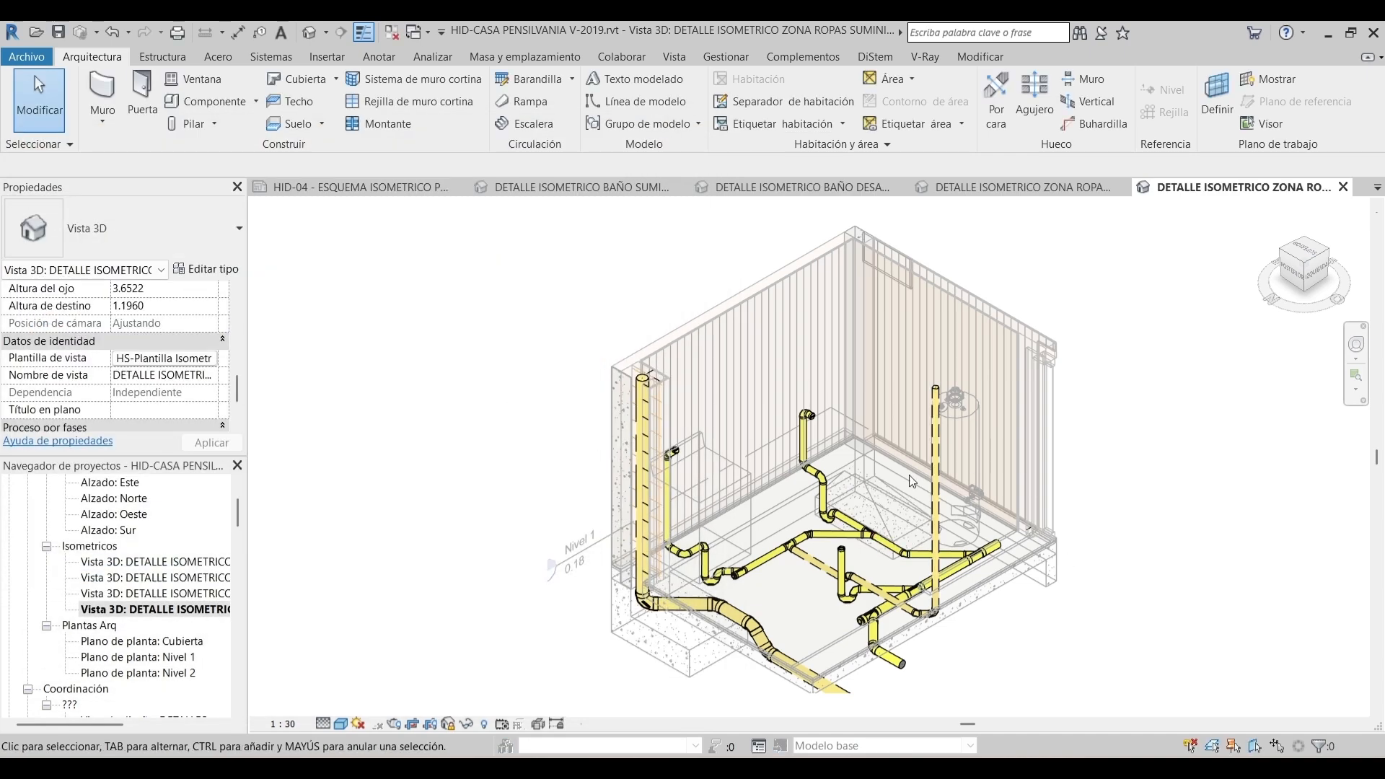
Tag the three 2-inch PVCS branch pipes and the sloping PVCL vent pipe with material, slope and diameter
middle_click_drag(911, 481, 803, 575, "shift")
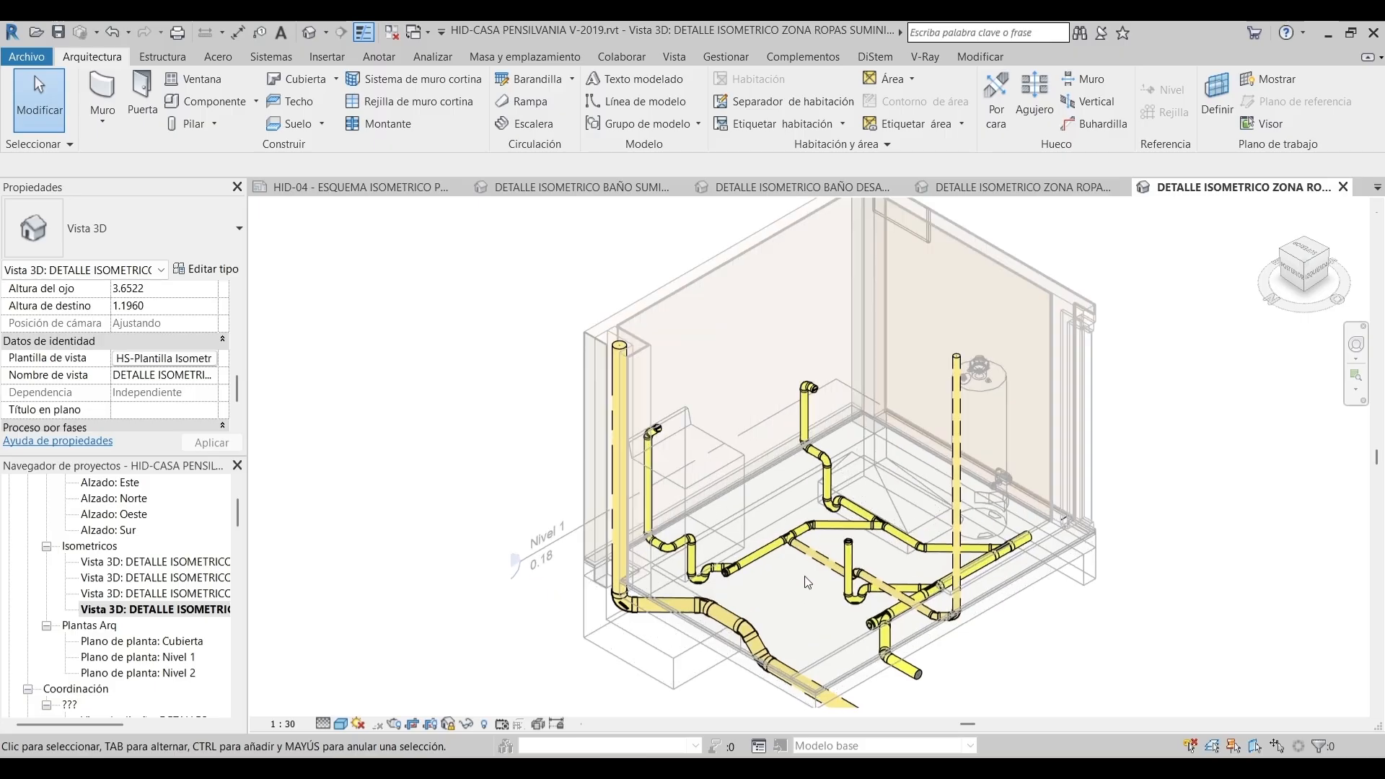
scroll(805, 580, "up", 3)
scroll(546, 662, "down", 5)
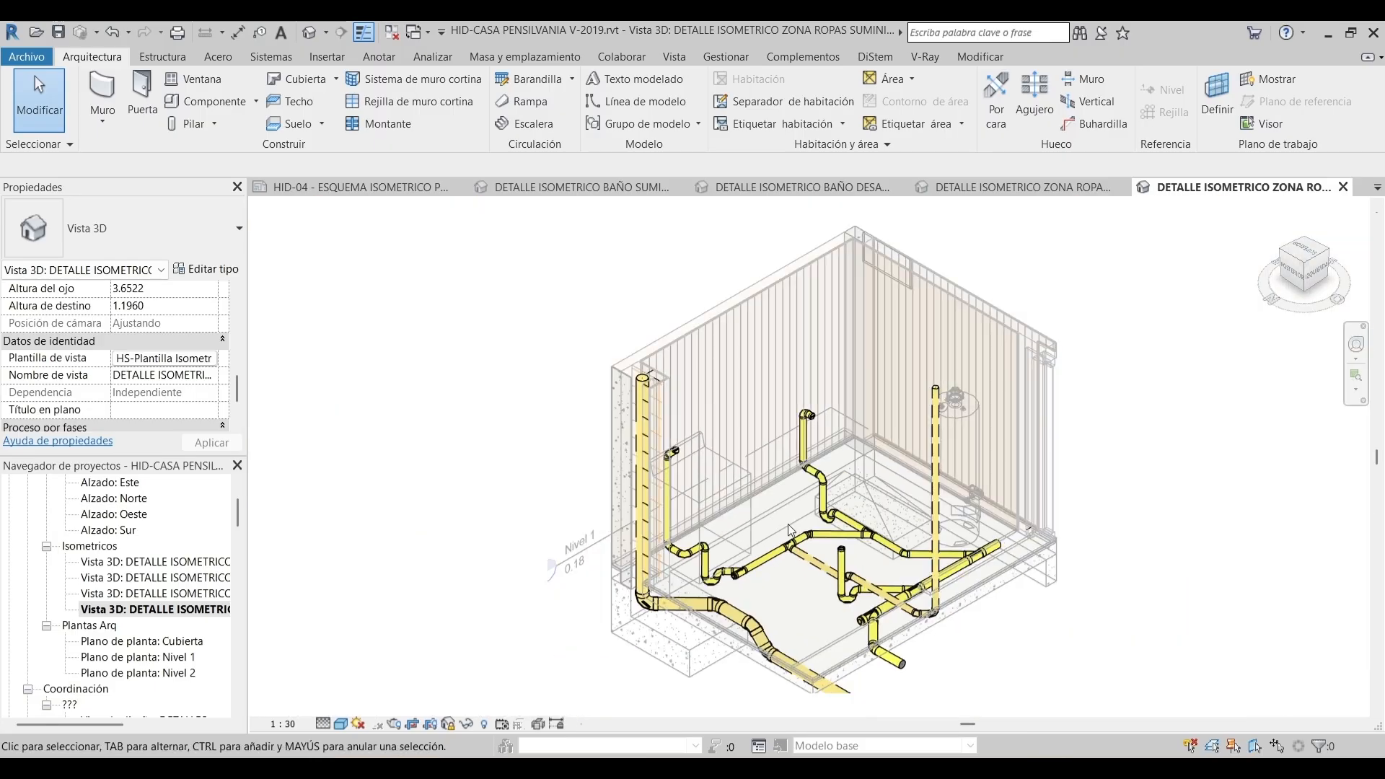
scroll(787, 524, "up", 5)
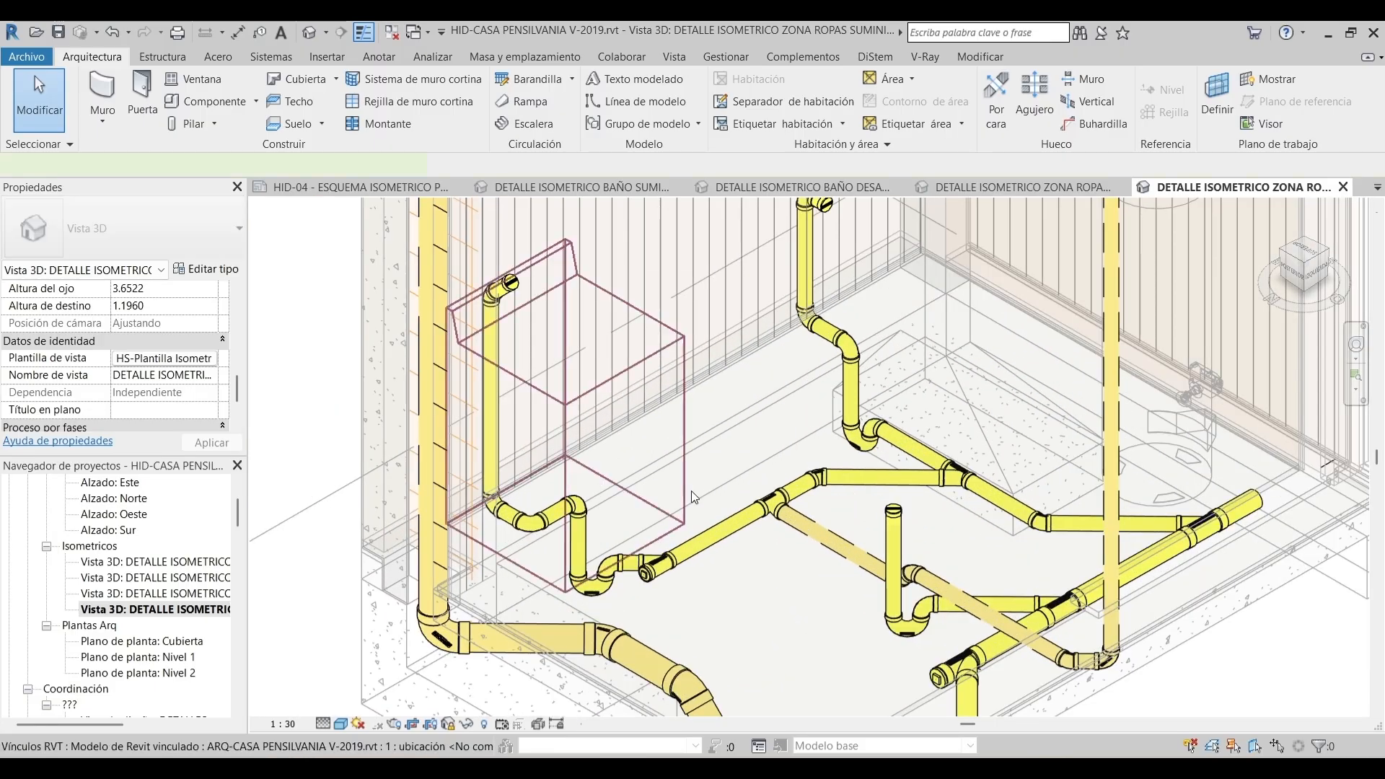
key("t")
key("g")
scroll(690, 490, "up", 2)
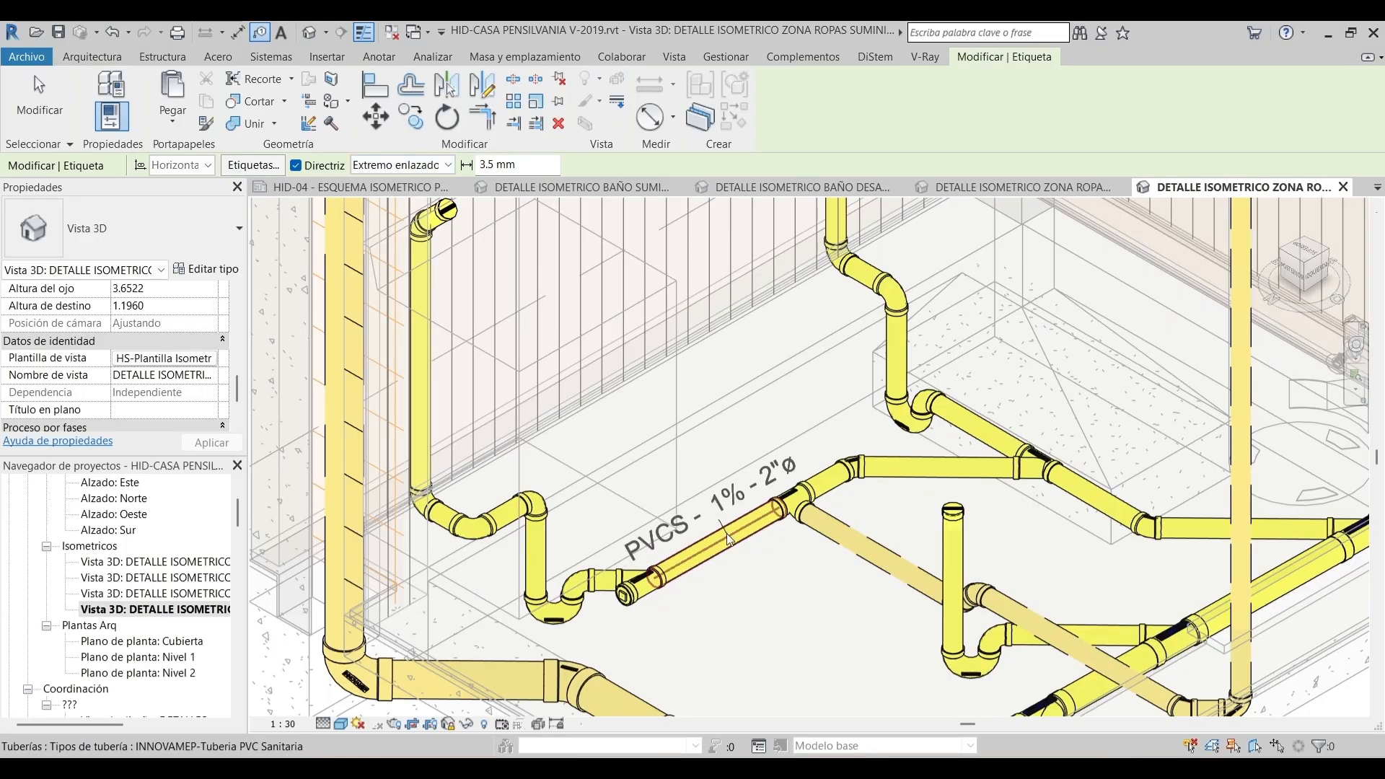
left_click(726, 534)
middle_click_drag(916, 518, 683, 555)
left_click(770, 480)
middle_click_drag(748, 411, 644, 279)
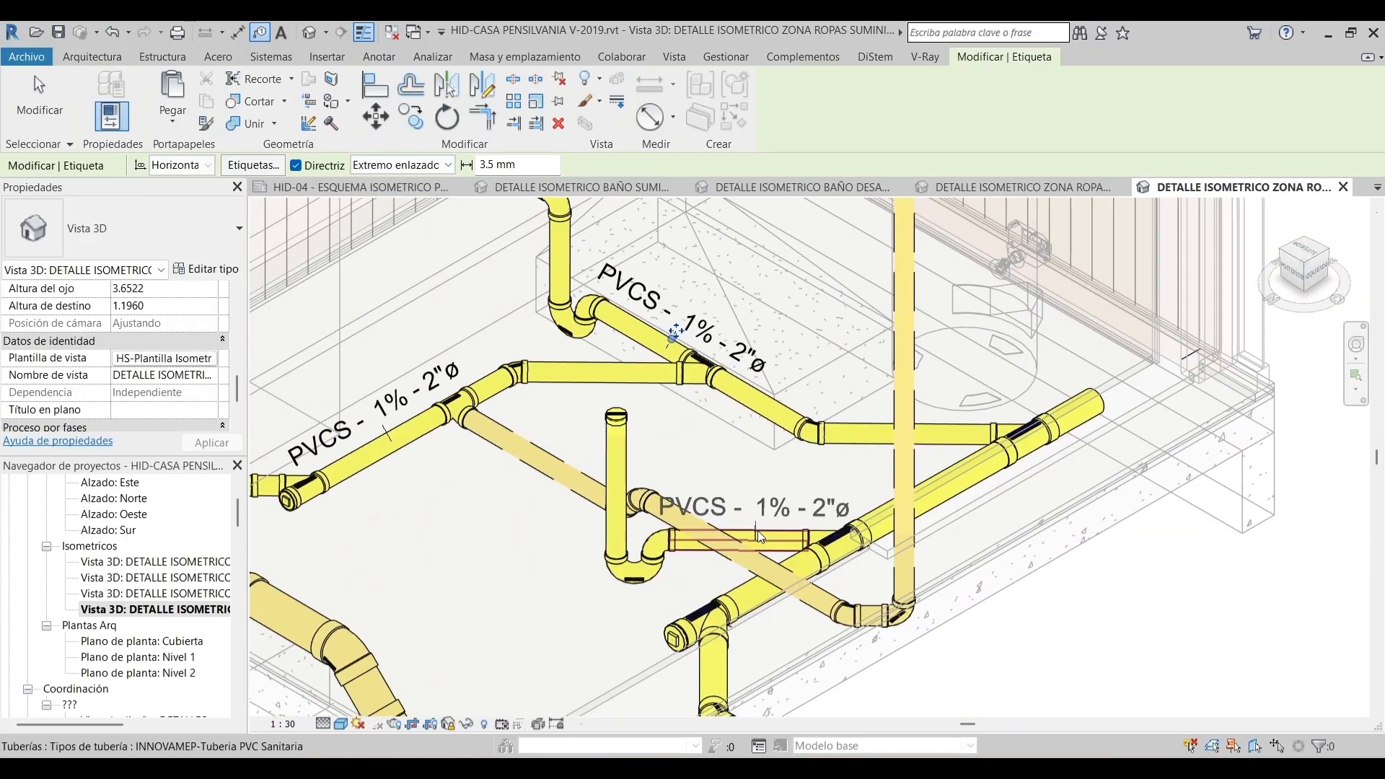
left_click(757, 530)
left_click(519, 490)
Tag the short 3-inch outlet pipe and the two 4-inch underground pipe runs with material, slope and diameter
middle_click_drag(742, 703, 781, 519)
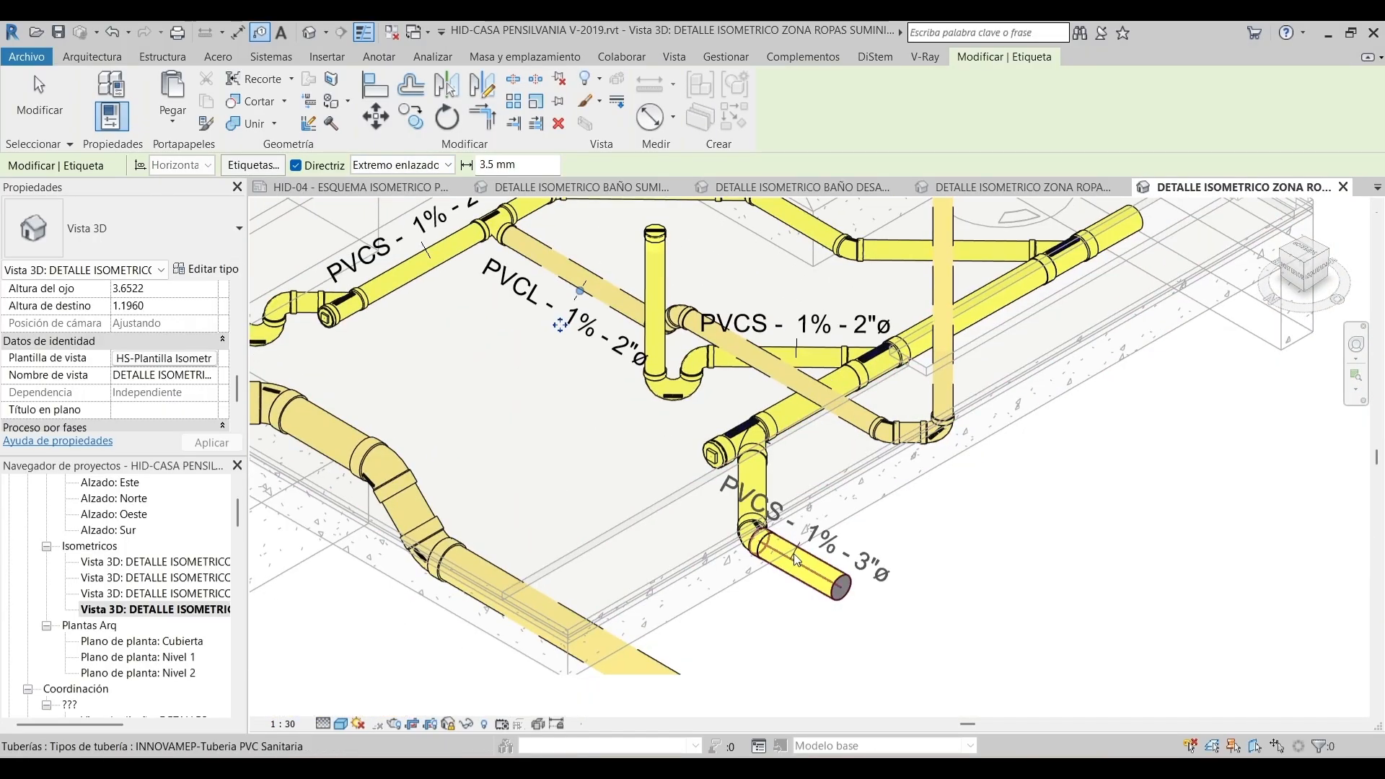
left_click(793, 554)
left_click(561, 600)
middle_click_drag(561, 600, 685, 641)
scroll(685, 641, "down", 3)
scroll(554, 529, "up", 2)
left_click(552, 530)
Tag the vertical 4-inch downpipe, the vertical 2-inch vent pipe and the 3-inch main collector pipe
middle_click_drag(364, 369, 557, 492)
scroll(556, 491, "down", 1)
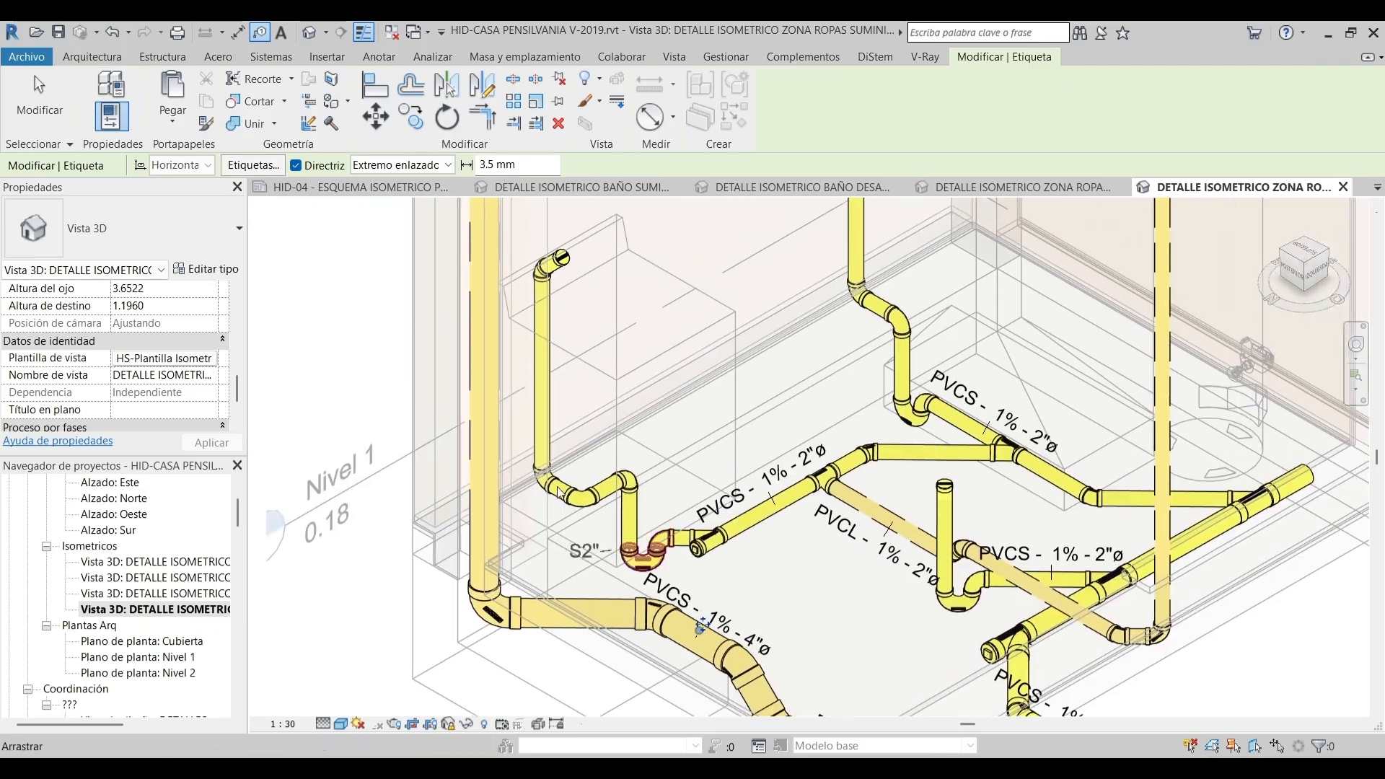
left_click(480, 418)
scroll(538, 425, "down", 3)
middle_click_drag(1006, 353, 918, 384)
scroll(903, 405, "up", 2)
left_click(839, 406)
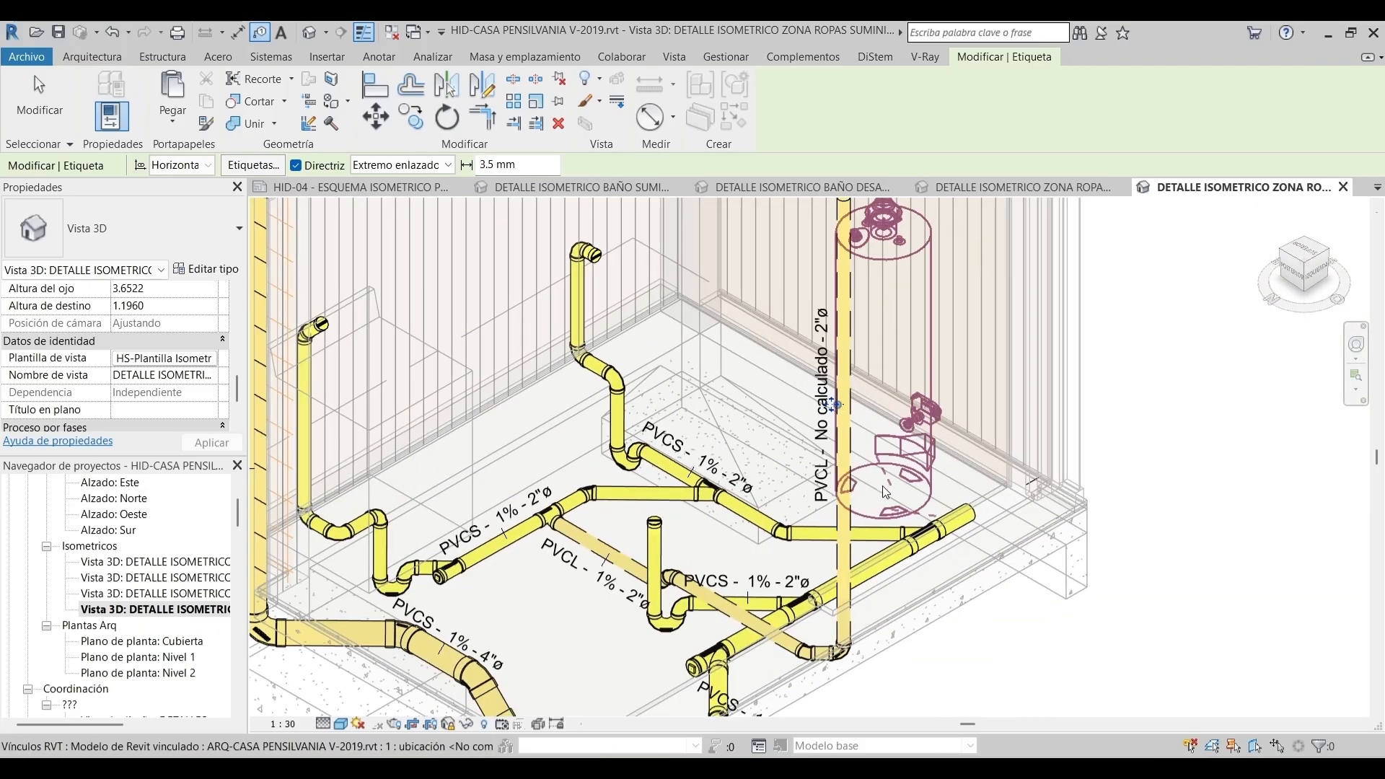
scroll(881, 486, "up", 2)
left_click(910, 602)
middle_click_drag(909, 607, 1062, 362)
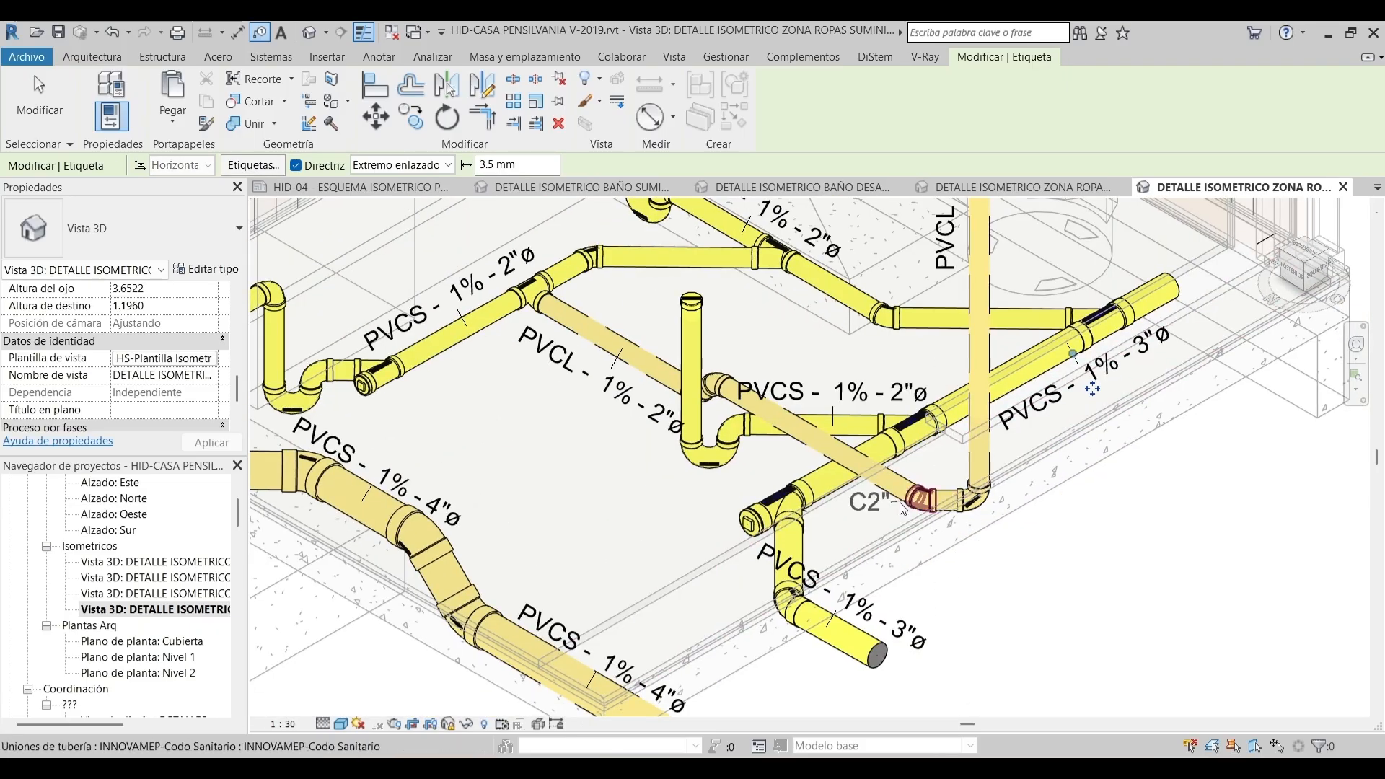
Change the tag type of the short 3-inch outlet pipe to TAG - DIA + PEN
key("Escape")
left_click(874, 610)
left_click(162, 235)
left_click(116, 318)
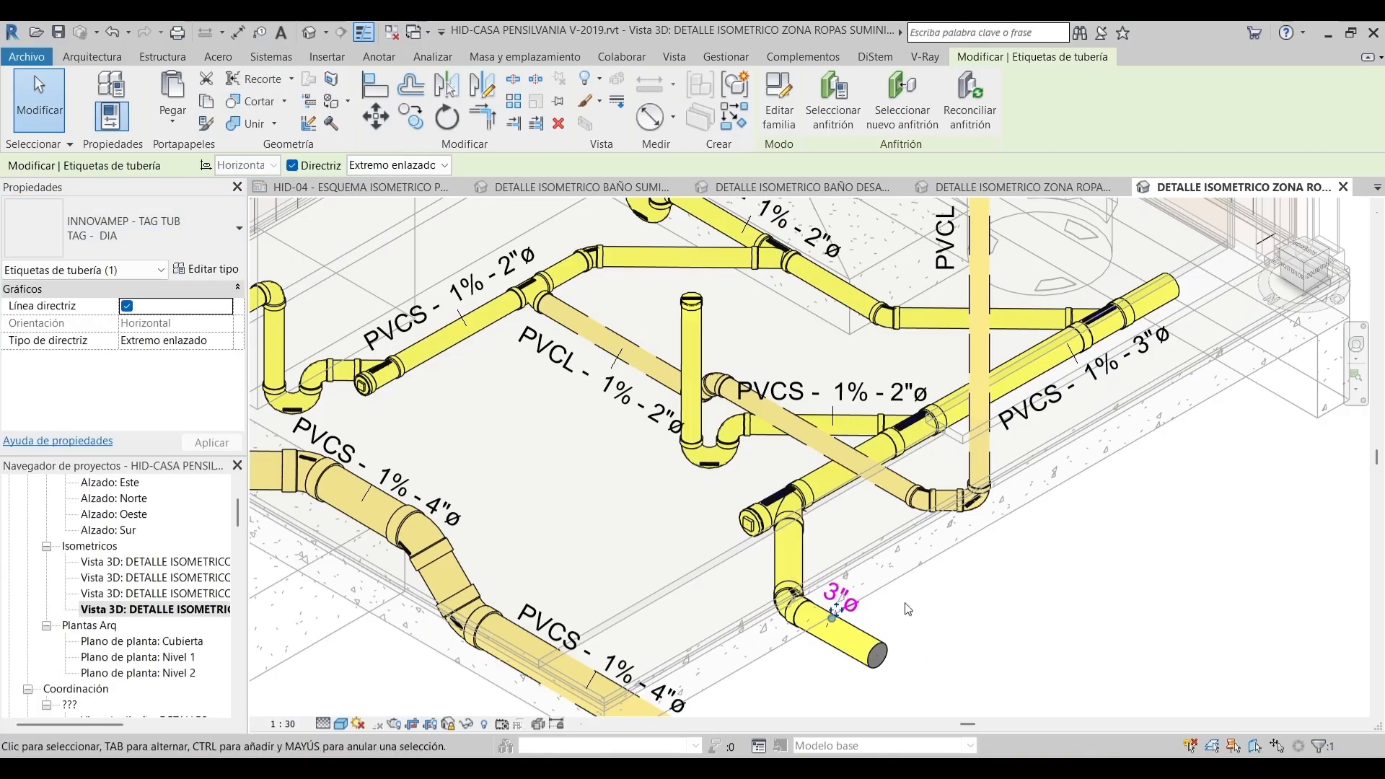
left_click(170, 246)
left_click(134, 422)
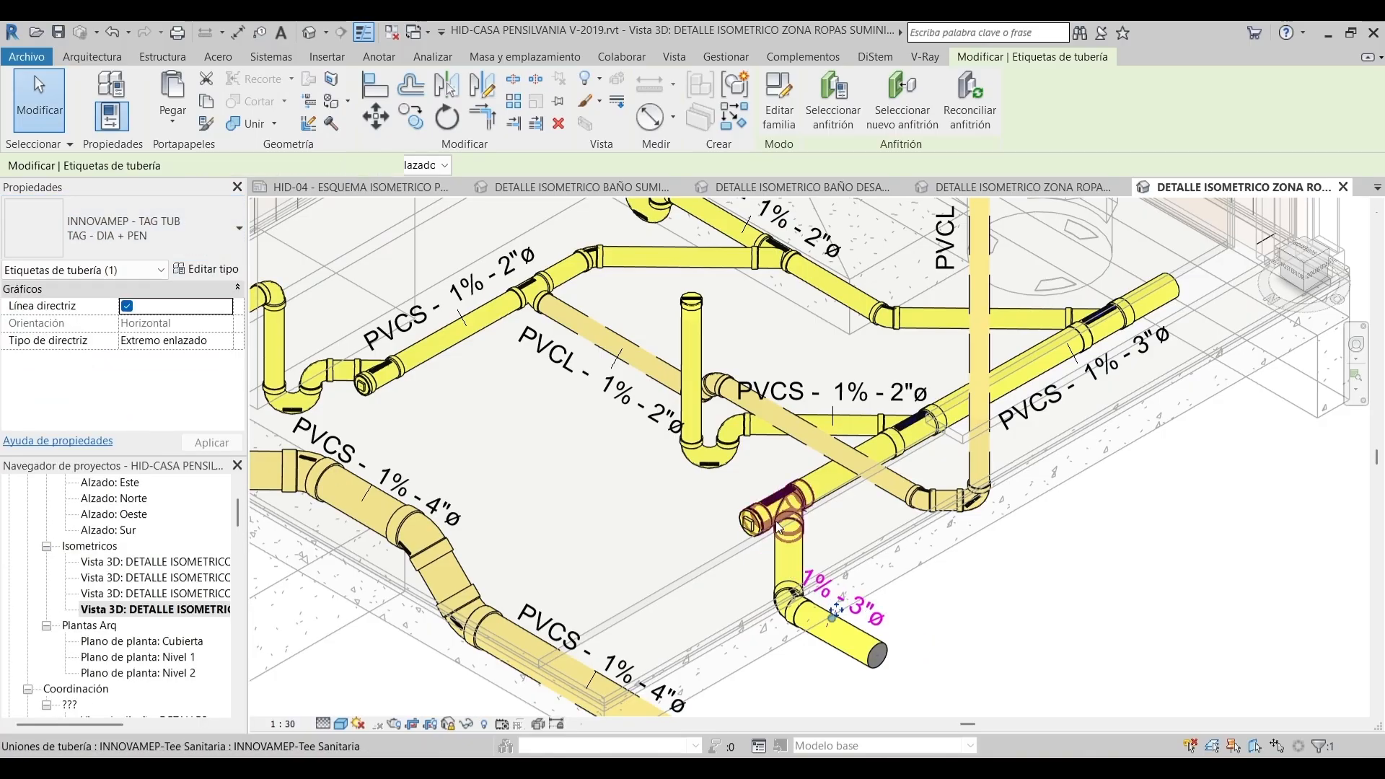
key("Escape")
Move the tag of the 2-inch branch pipe beside the cleanout closer to its pipe
middle_click_drag(827, 328, 1128, 322)
middle_click_drag(741, 315, 738, 429)
left_click(739, 430)
scroll(728, 393, "up", 3)
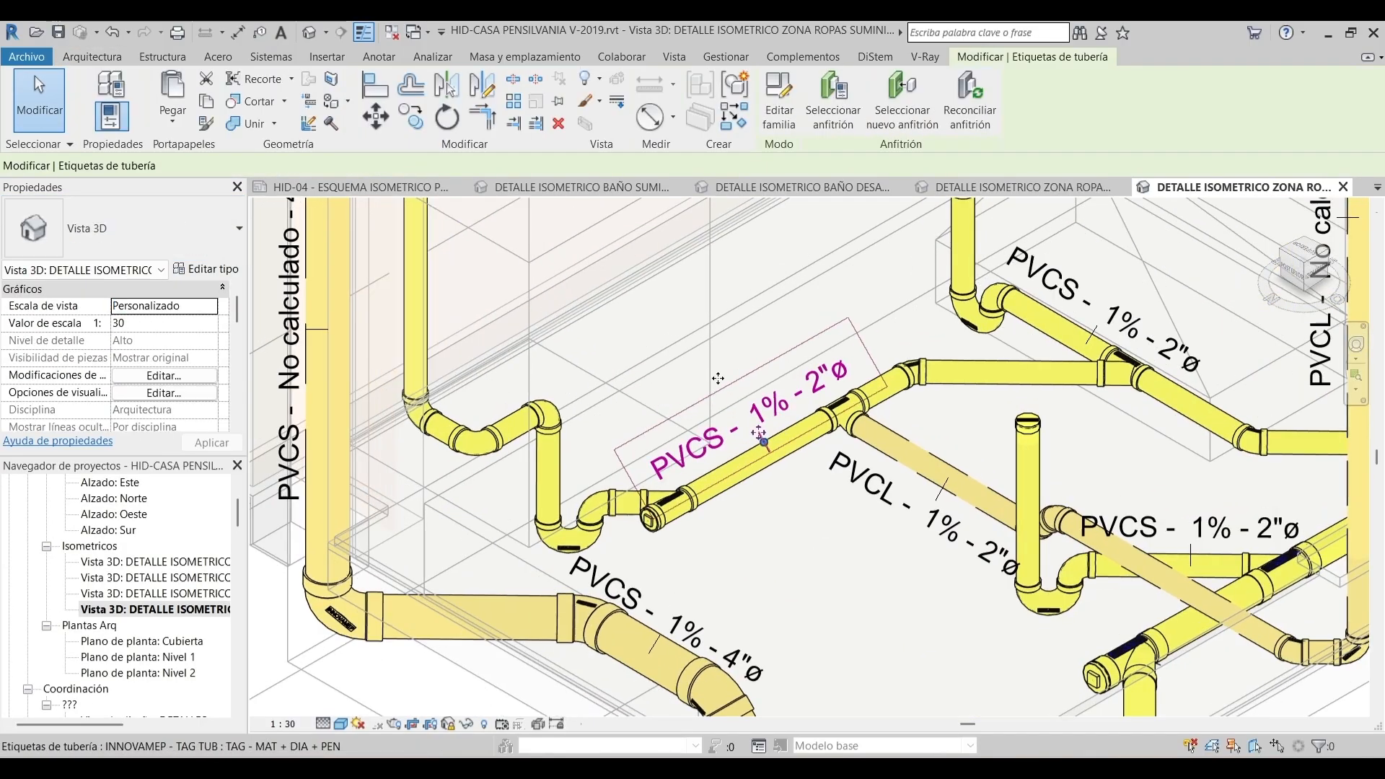
left_click_drag(750, 446, 799, 425)
key("Escape")
Change the sloping vent pipe's tag type to TAG - SIS - DIA and move the tag closer to the pipe
scroll(799, 425, "down", 1)
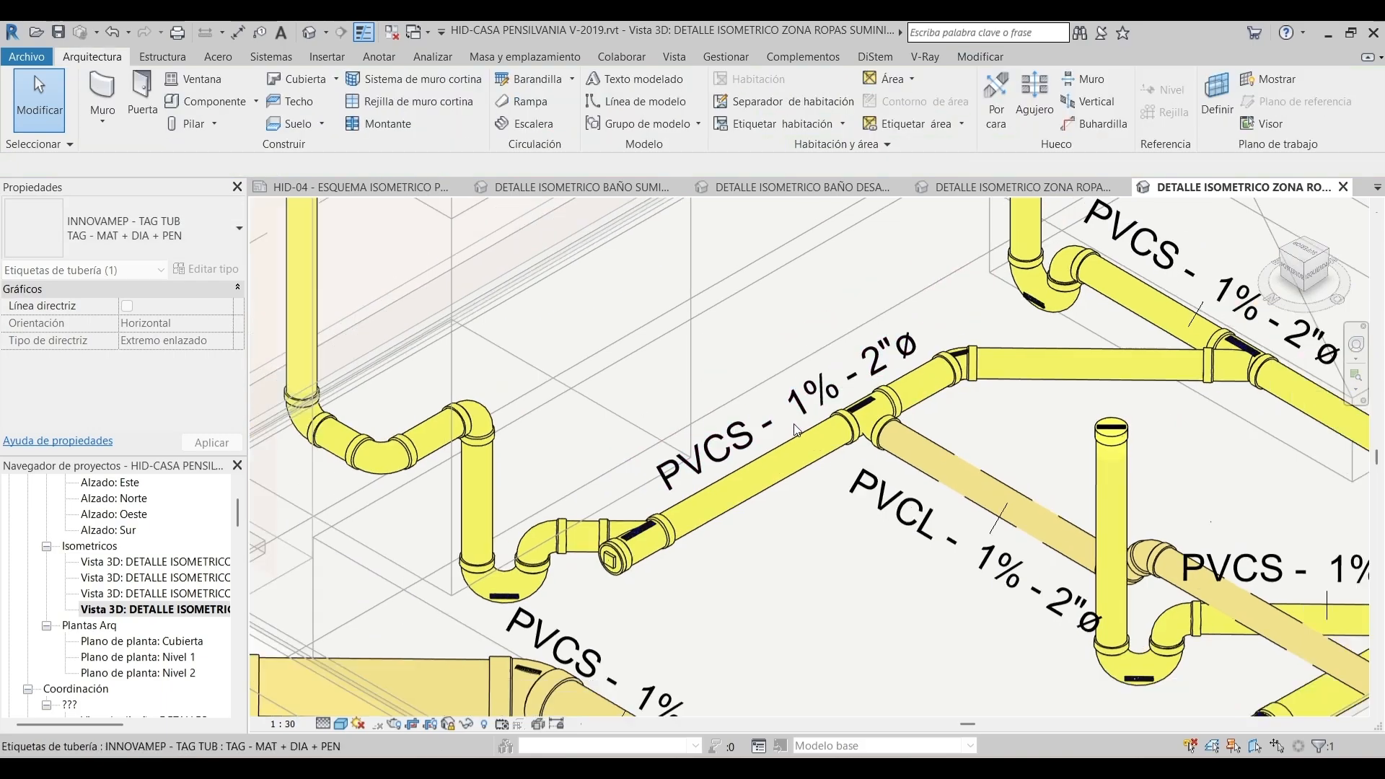
middle_click_drag(988, 562, 822, 529)
left_click(824, 529)
left_click(209, 238)
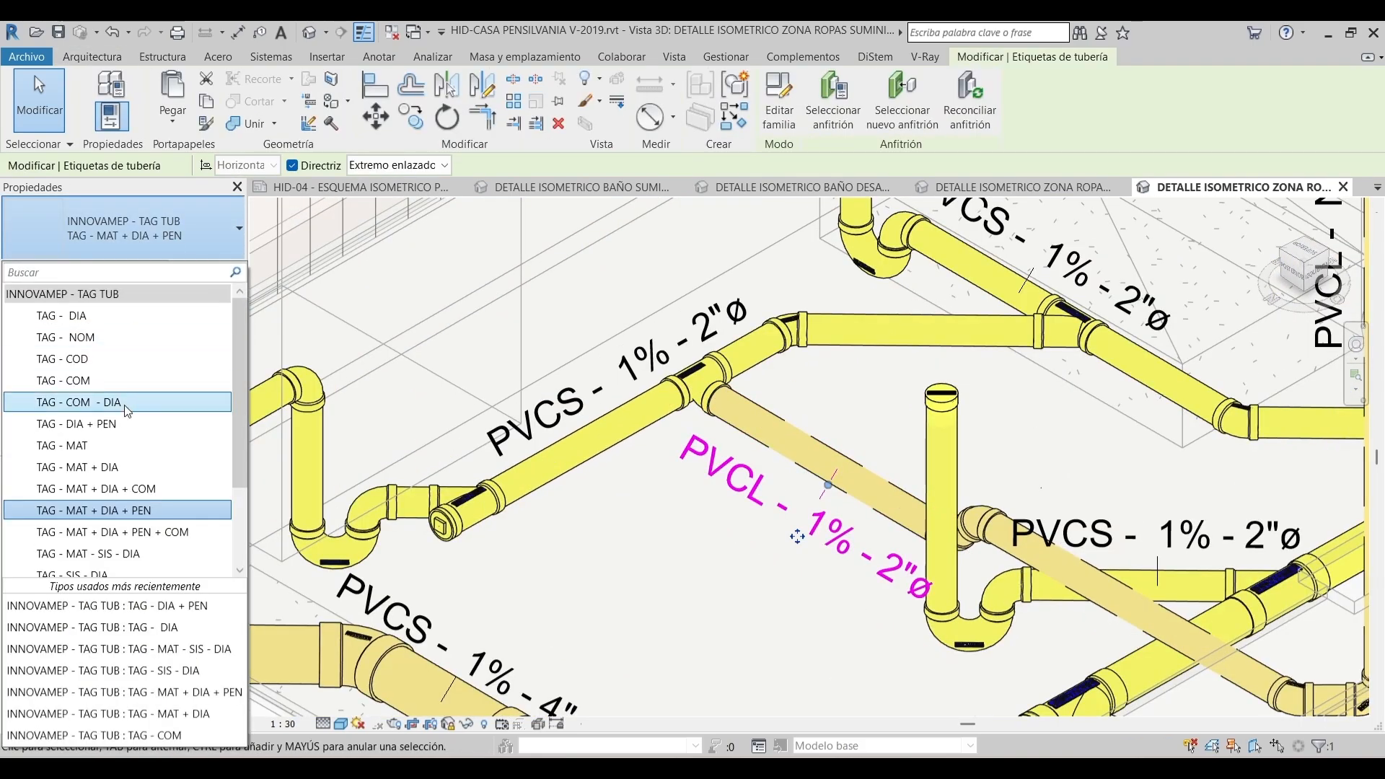
scroll(153, 460, "down", 2)
left_click(145, 437)
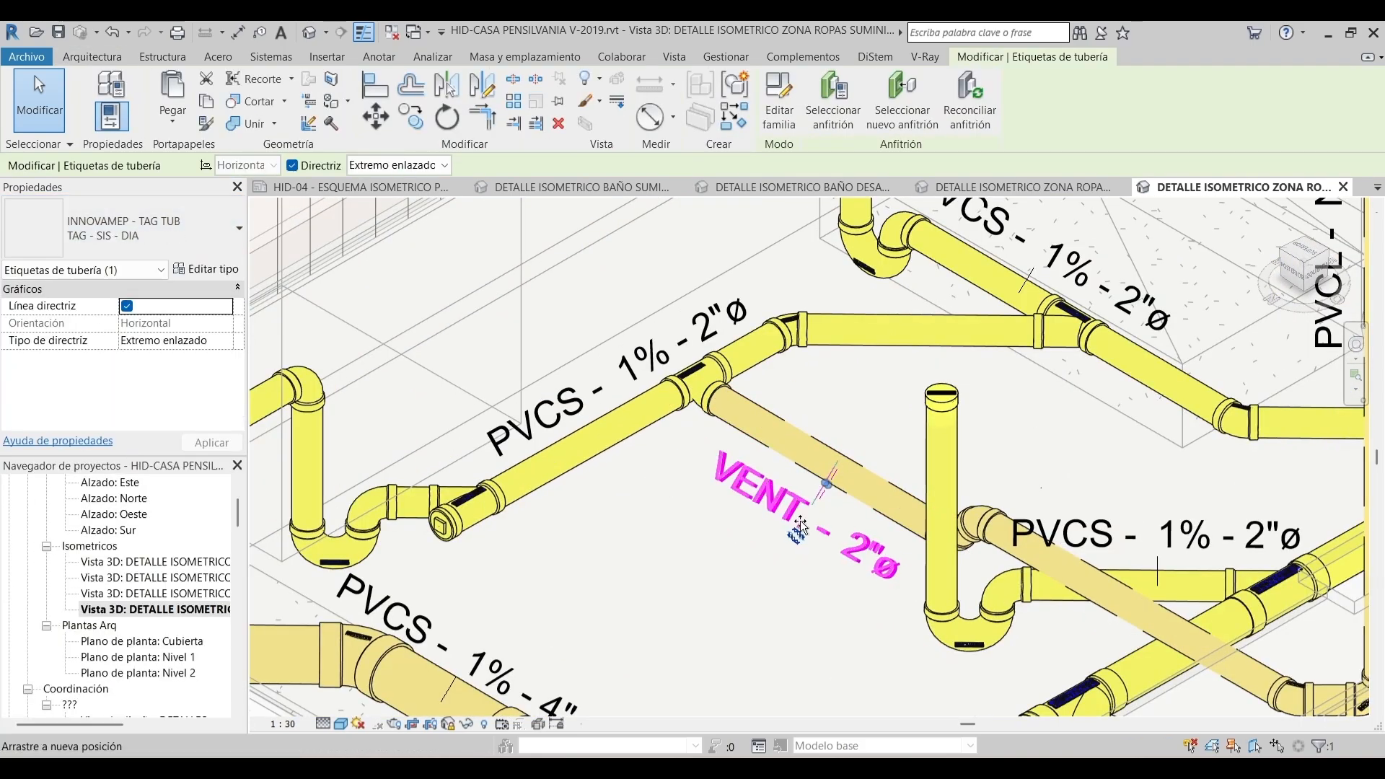
left_click_drag(801, 525, 799, 509)
left_click(818, 431)
Move the tag of the 2-inch pipe after the rear siphon down along its pipe
middle_click_drag(851, 408, 669, 499)
scroll(669, 499, "down", 2)
middle_click_drag(816, 403, 783, 440)
scroll(782, 440, "up", 2)
left_click(783, 440)
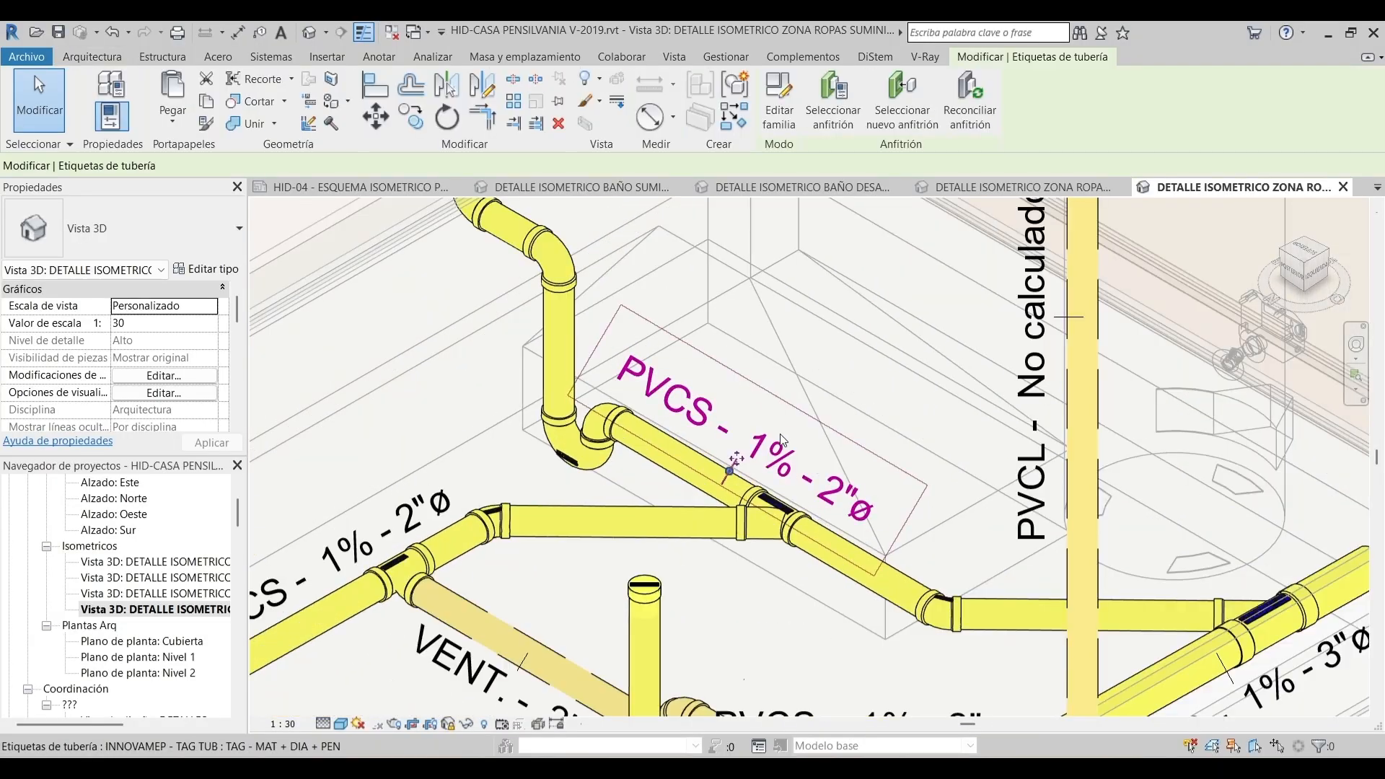
left_click_drag(685, 416, 719, 446)
left_click(790, 383)
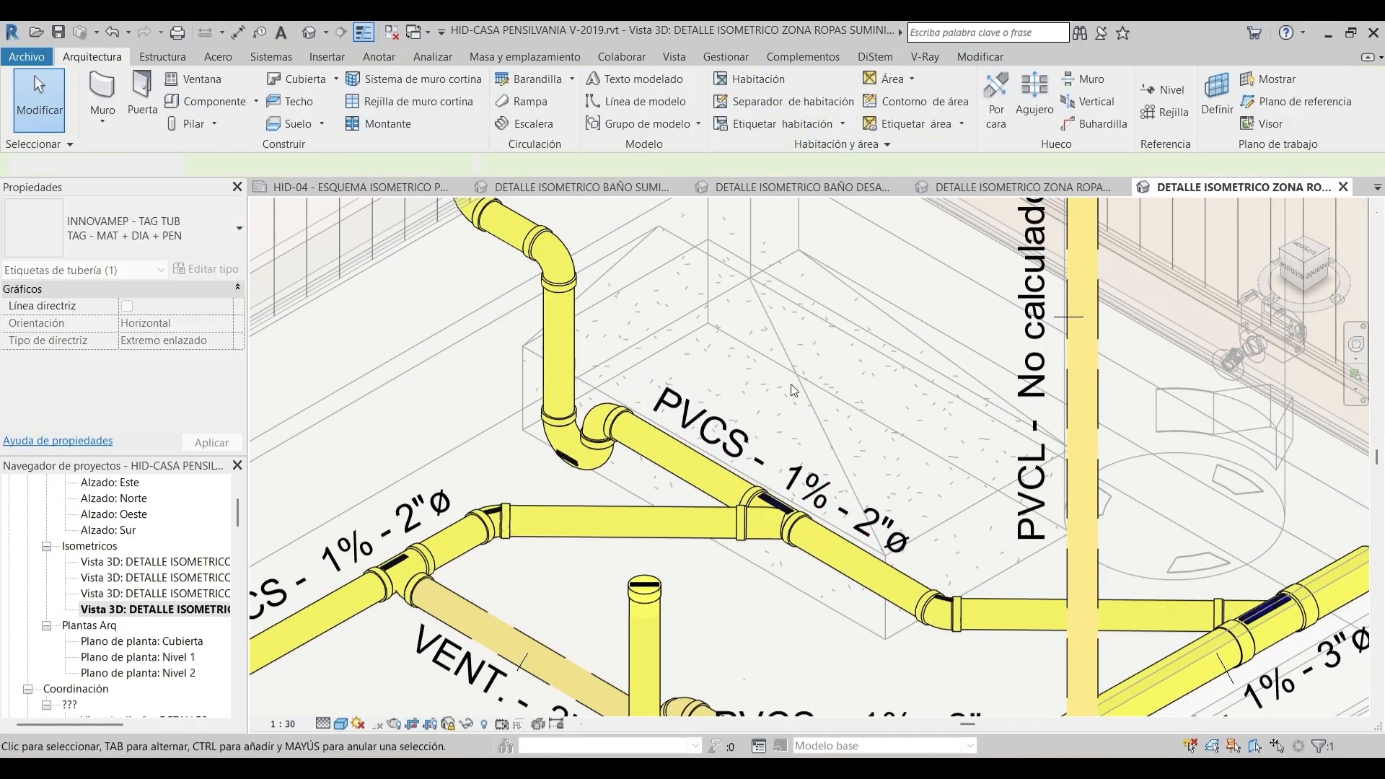
Tag the rear siphon as S2" with a free-end leader and the text beside the trap
scroll(728, 378, "down", 1)
middle_click_drag(722, 378, 882, 474)
key("t")
key("g")
scroll(744, 536, "up", 1)
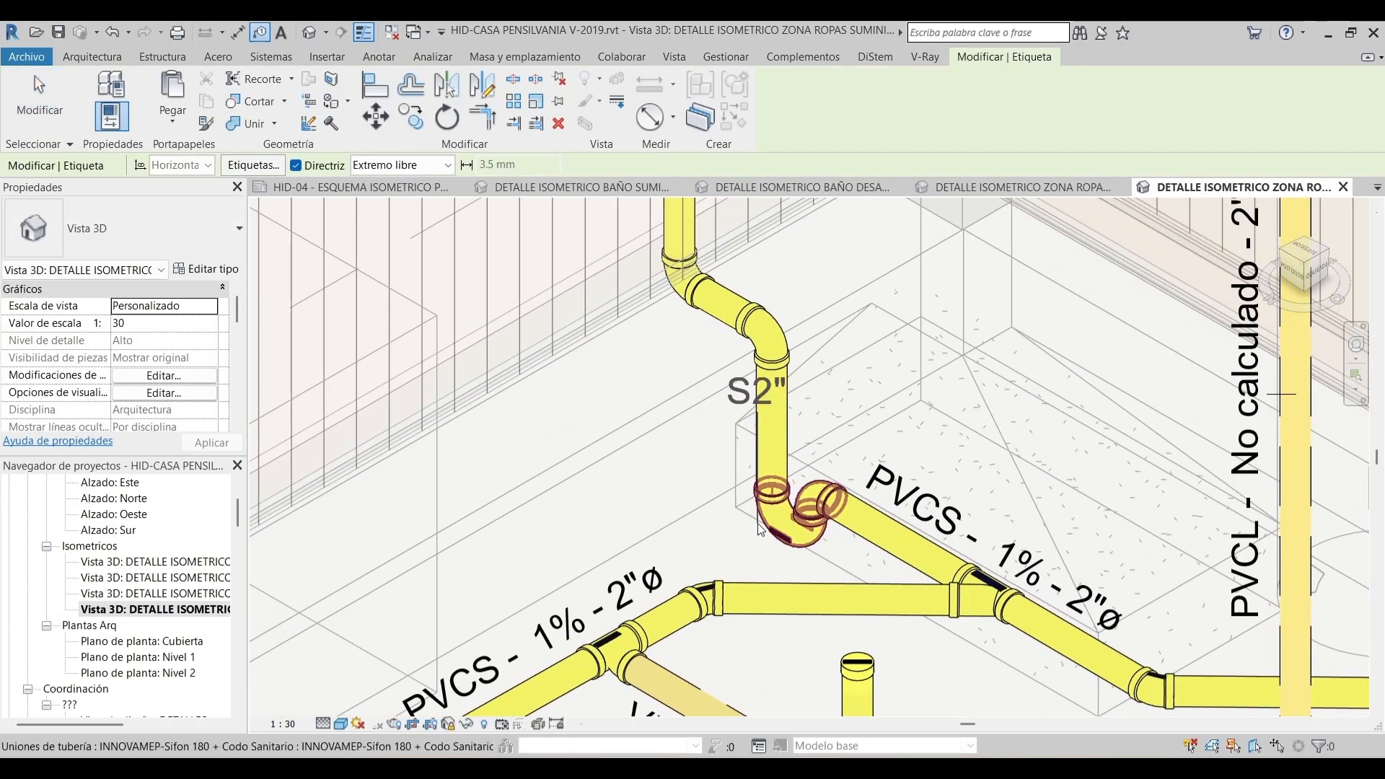
left_click(757, 522)
left_click(730, 494)
left_click(709, 497)
Tag the cleanout as T.I.2" and the front siphon as S2", each with a free-end leader
middle_click_drag(710, 499, 990, 312)
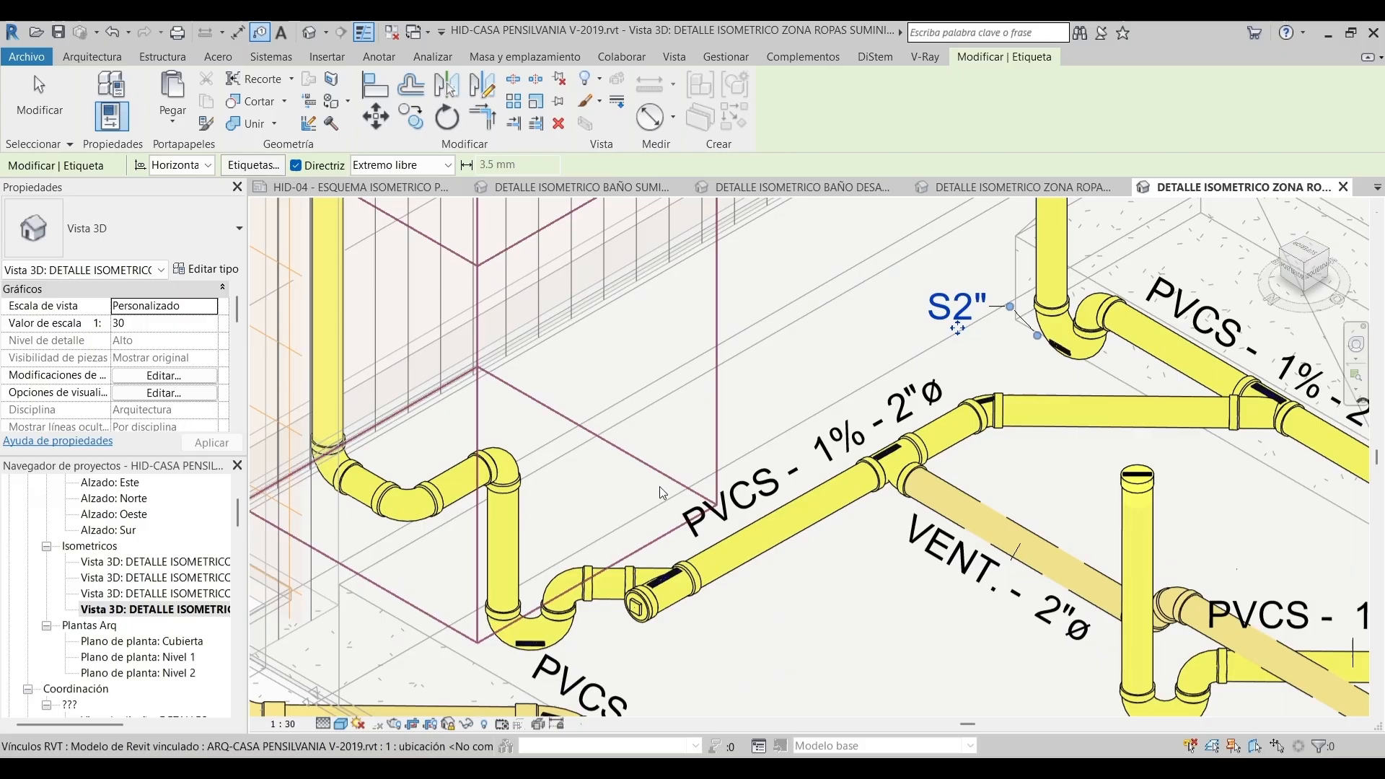
left_click(641, 604)
left_click(676, 637)
scroll(581, 669, "down", 2)
middle_click_drag(580, 669, 725, 568)
scroll(724, 567, "up", 2)
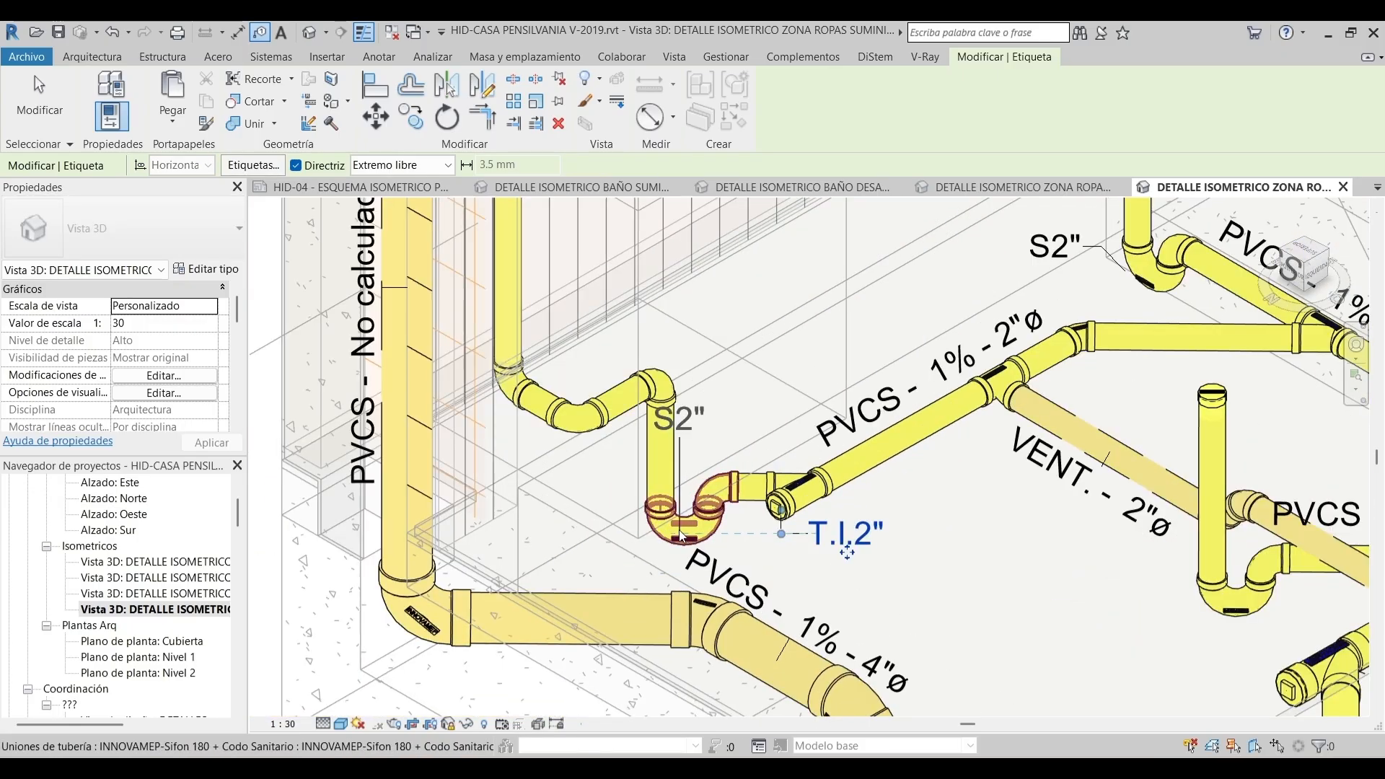
left_click(678, 532)
left_click(655, 556)
left_click(622, 554)
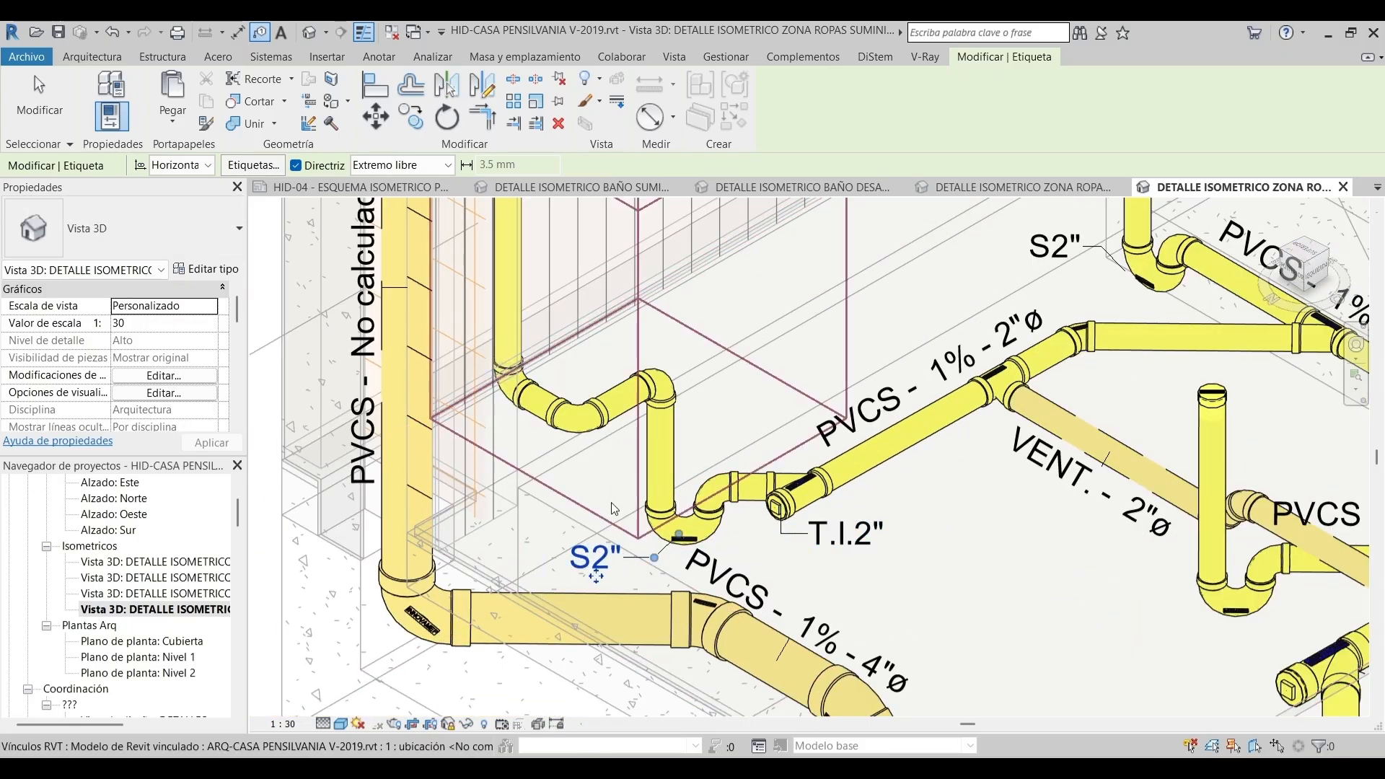
Change the tag type of the vertical 4-inch downpipe to TAG - MAT - SIS - DIA
middle_click_drag(611, 502, 720, 573)
scroll(704, 398, "down", 2)
key("Escape")
left_click(553, 387)
left_click(173, 233)
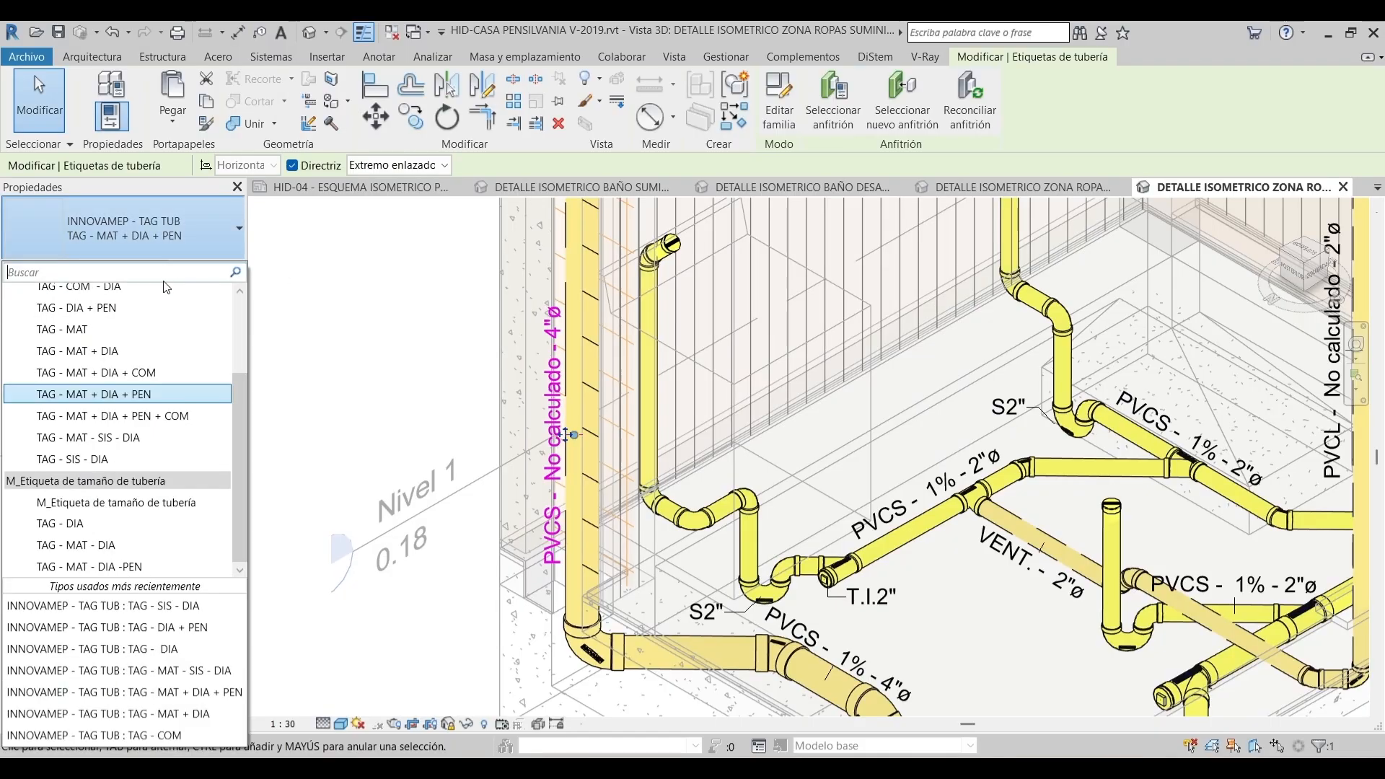
left_click(142, 437)
key("Escape")
scroll(690, 399, "down", 2)
middle_click_drag(689, 399, 651, 400)
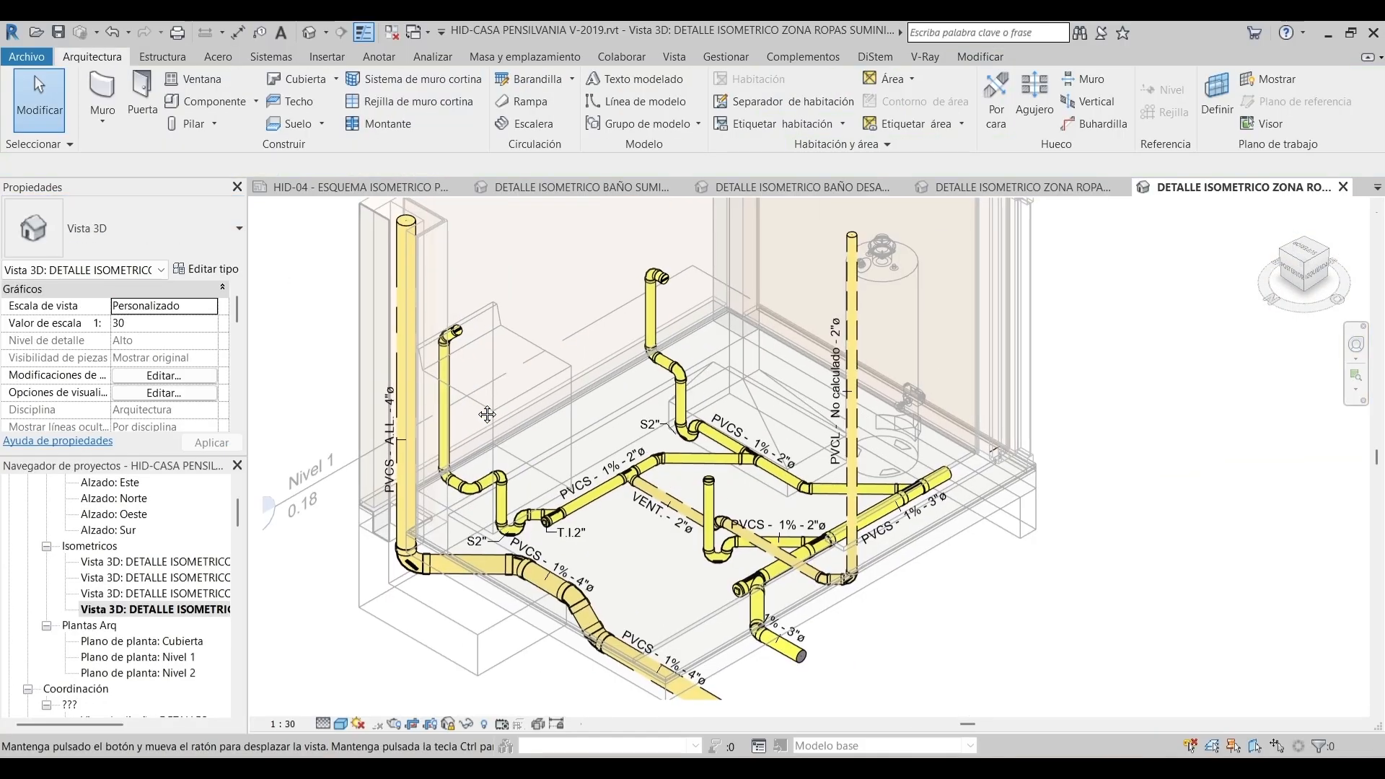
Tag the middle siphon as S2" with a free-end leader and the text just below the trap
scroll(651, 400, "up", 2)
key("t")
key("g")
middle_click_drag(739, 613, 716, 368)
scroll(716, 367, "up", 2)
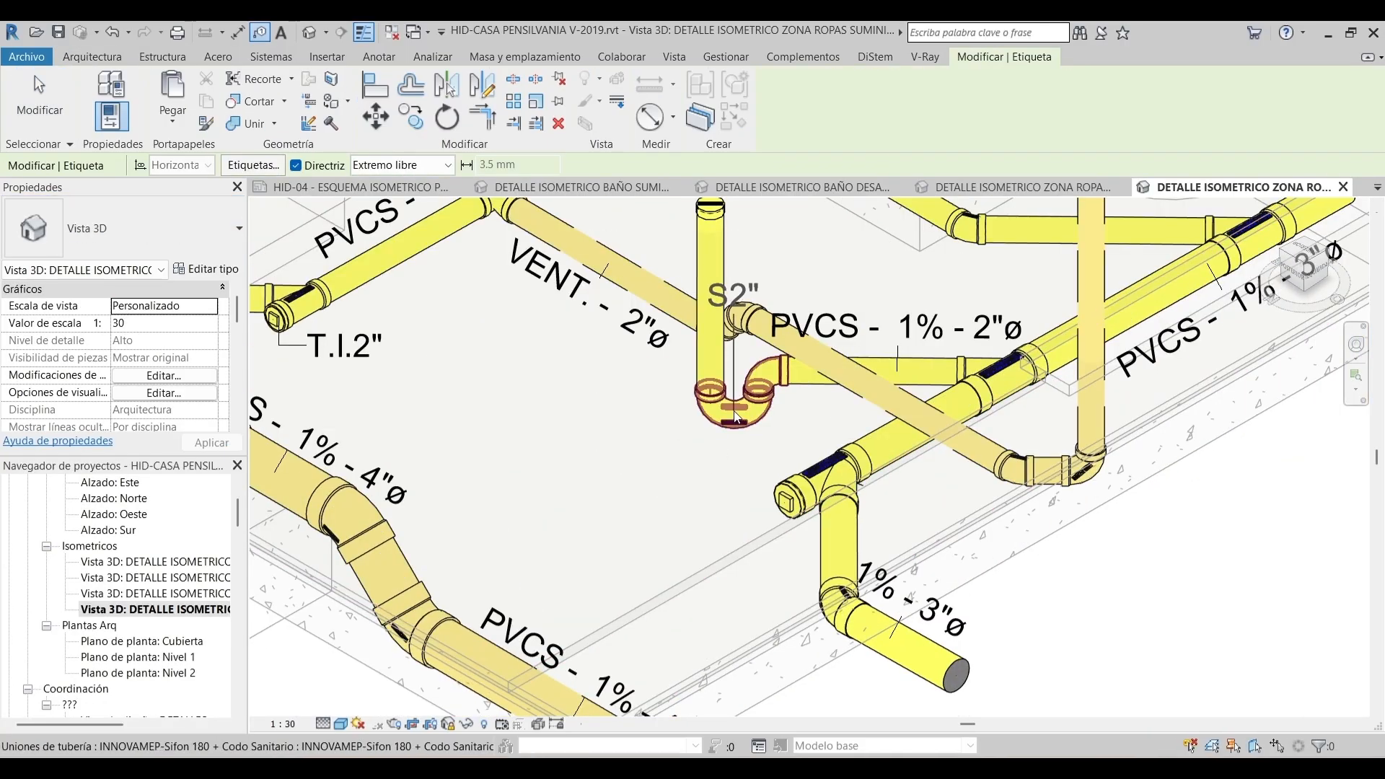
left_click(733, 411)
left_click(718, 449)
left_click(692, 447)
Tag the cleanout at the end of the 3-inch pipe as T.I.3" with a free-end leader and the text beside it
scroll(694, 450, "down", 1)
middle_click_drag(736, 514, 751, 401)
scroll(751, 400, "up", 2)
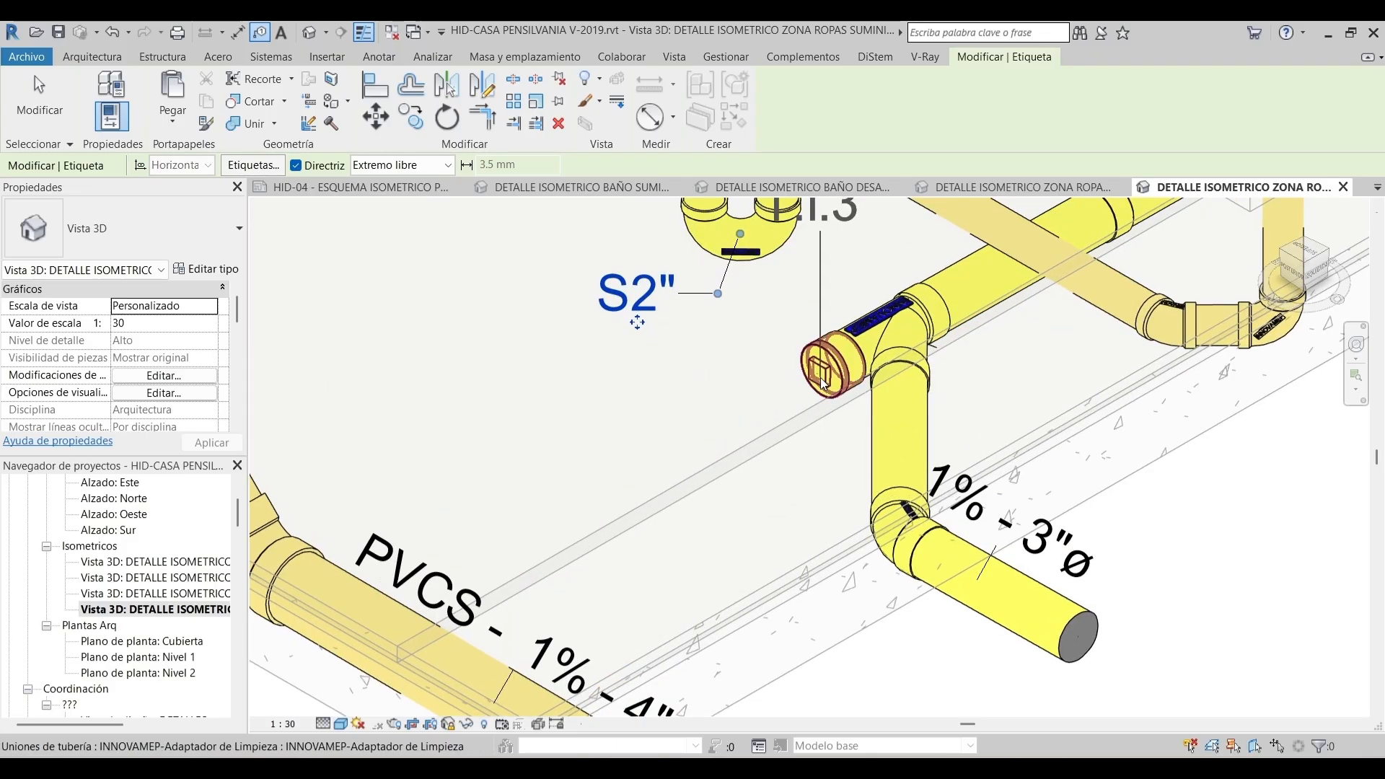
left_click(819, 366)
left_click(808, 424)
left_click(774, 425)
scroll(775, 430, "down", 2)
middle_click_drag(678, 441, 510, 559)
scroll(732, 413, "down", 2)
scroll(756, 474, "up", 3)
middle_click_drag(914, 389, 889, 500)
scroll(889, 500, "down", 2)
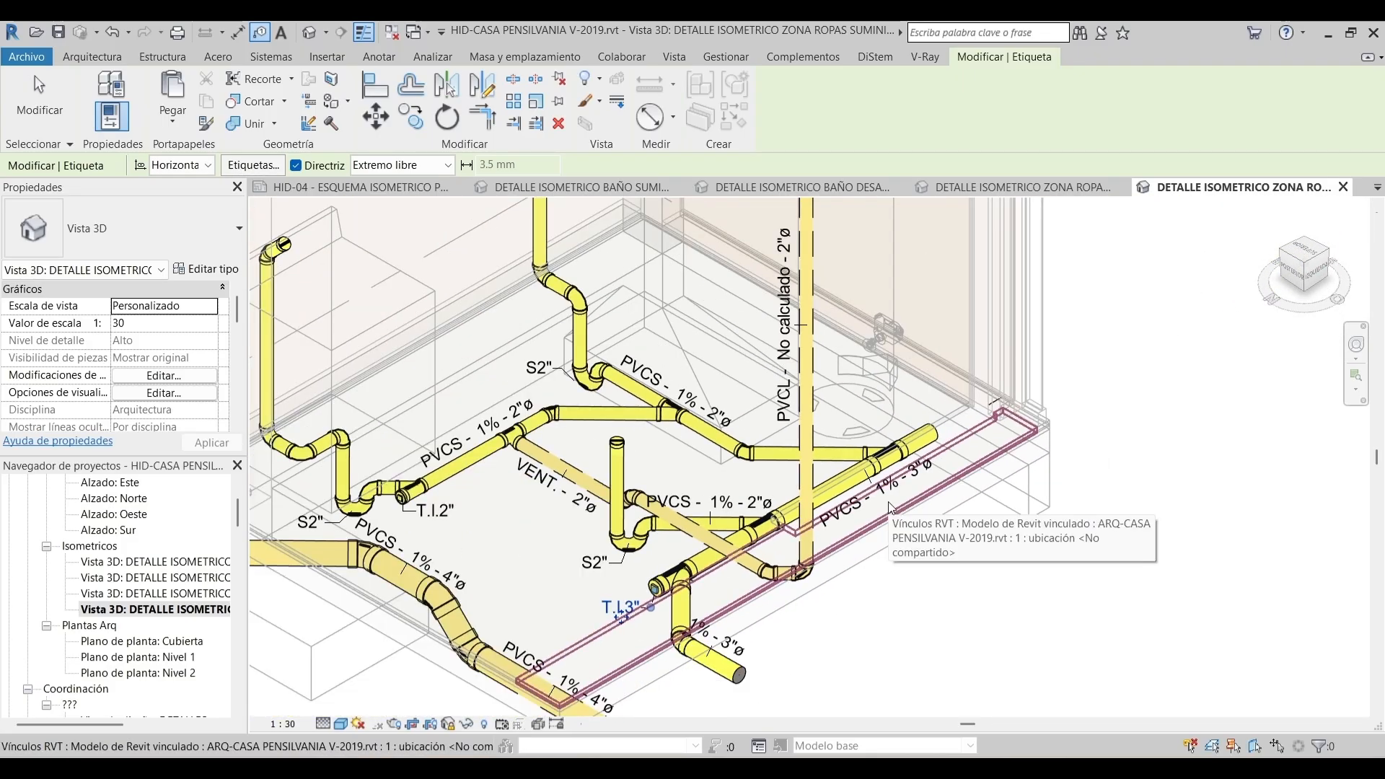
key("Escape")
Change the tag type of the vertical 2-inch vent pipe to TAG - MAT - SIS - DIA
left_click(797, 374)
middle_click_drag(1004, 384, 1243, 389)
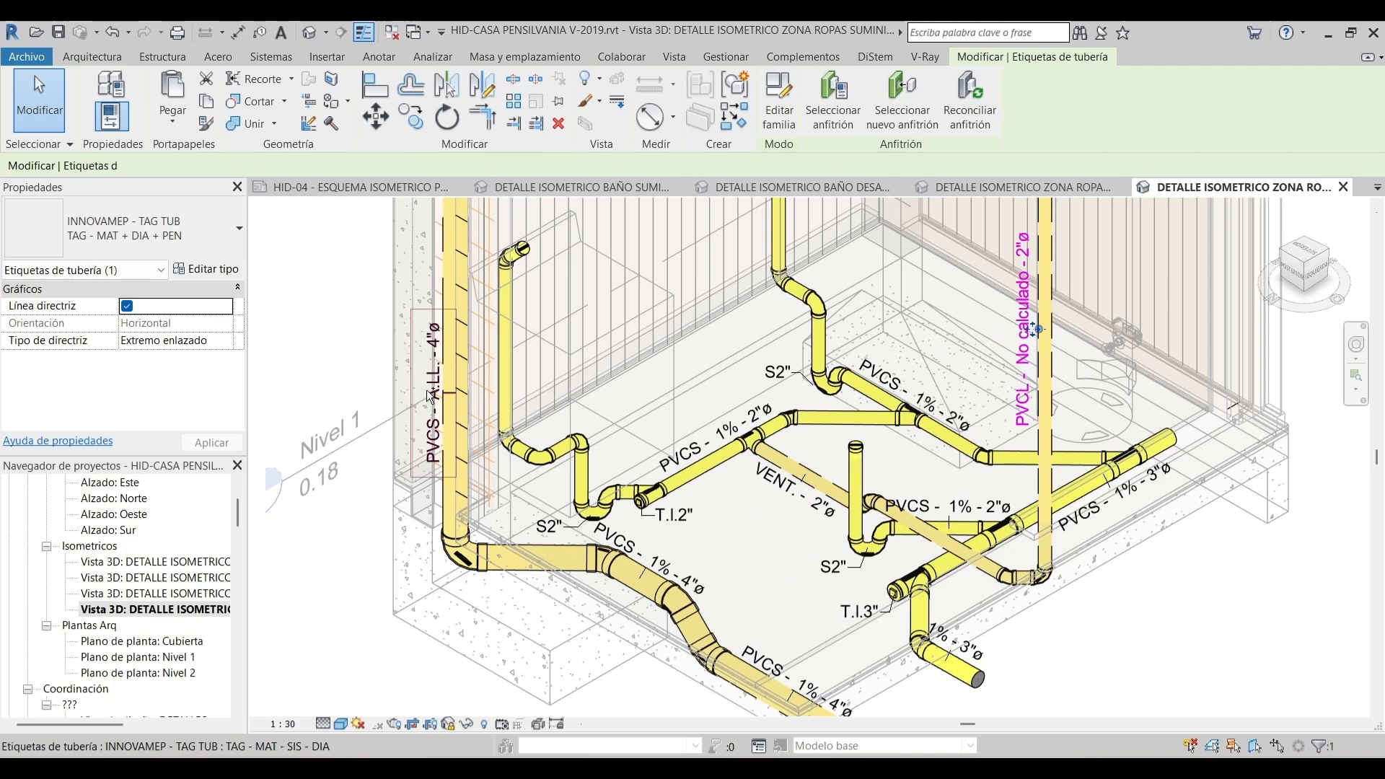
left_click(184, 228)
left_click(145, 437)
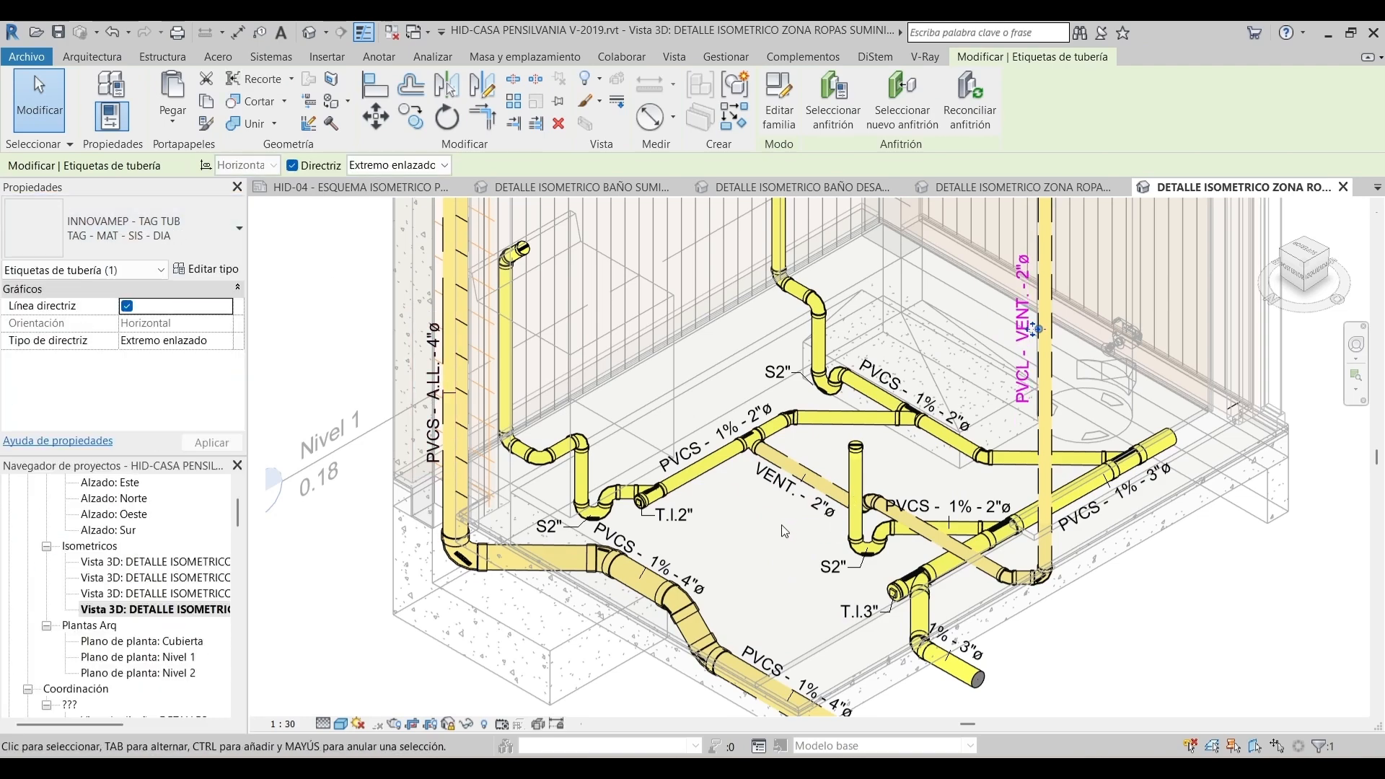
left_click(779, 525)
middle_click_drag(776, 526, 742, 553)
scroll(741, 553, "down", 2)
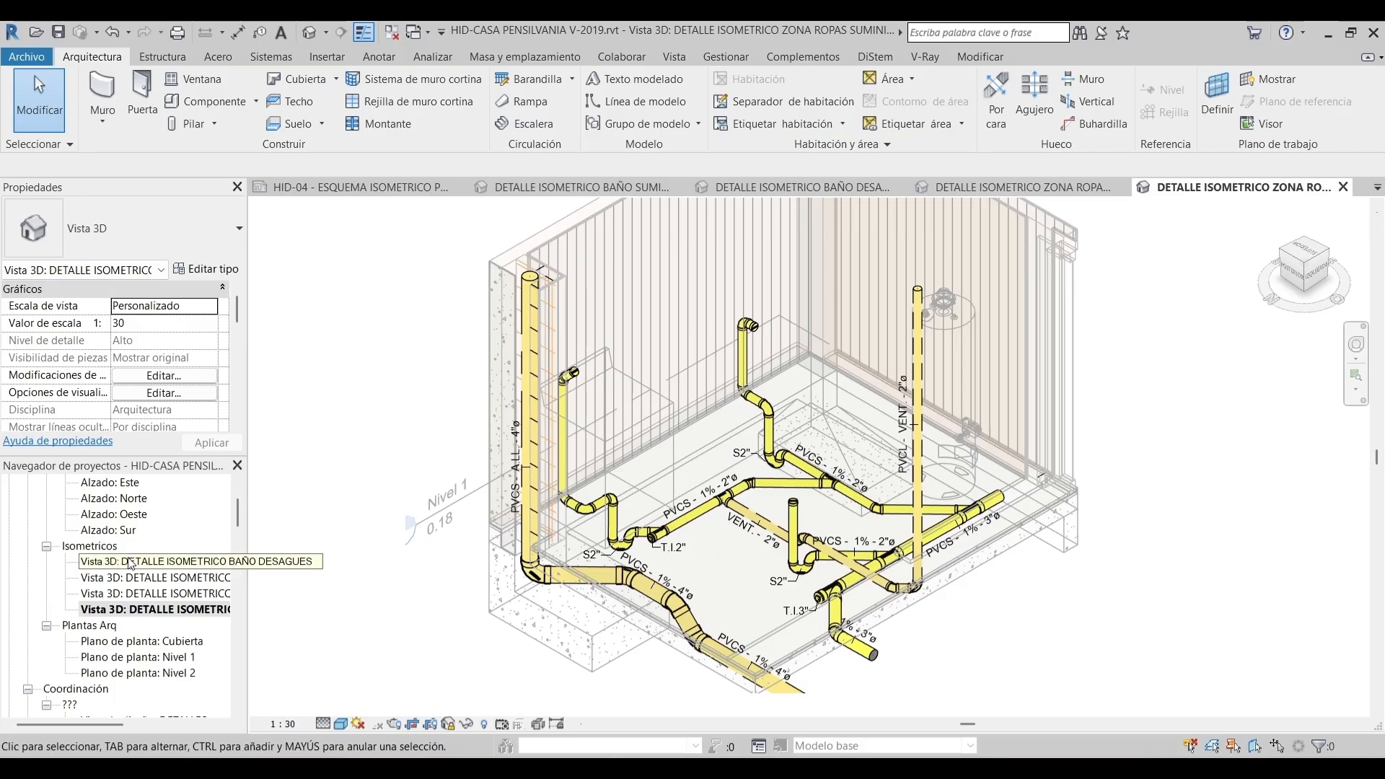
Copy both 2" POR PLACA notes, SUBE VENT.2" and BALL 4" from plan Planta Piso 1 Desagues into the laundry drainage isometric
scroll(130, 562, "up", 2)
scroll(167, 563, "down", 5)
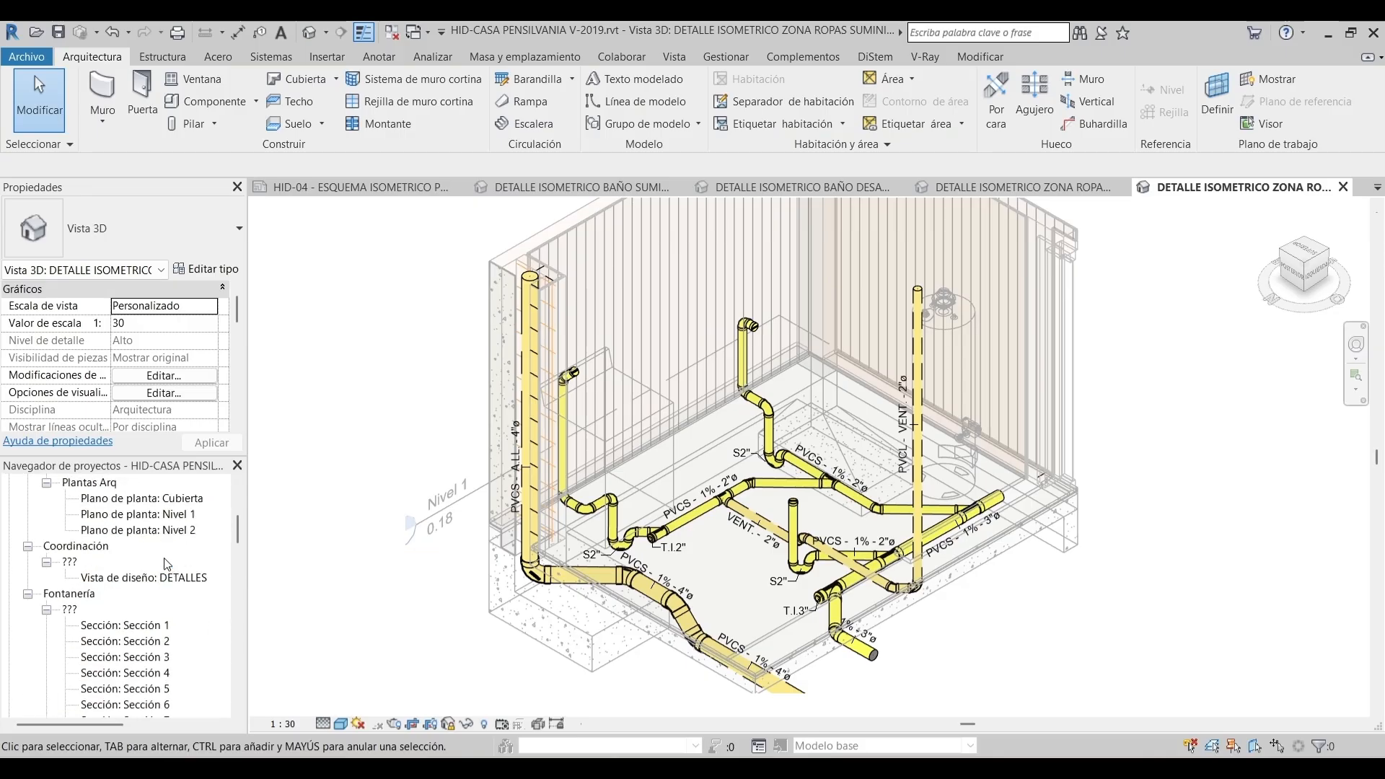
scroll(167, 563, "down", 7)
double_click(200, 542)
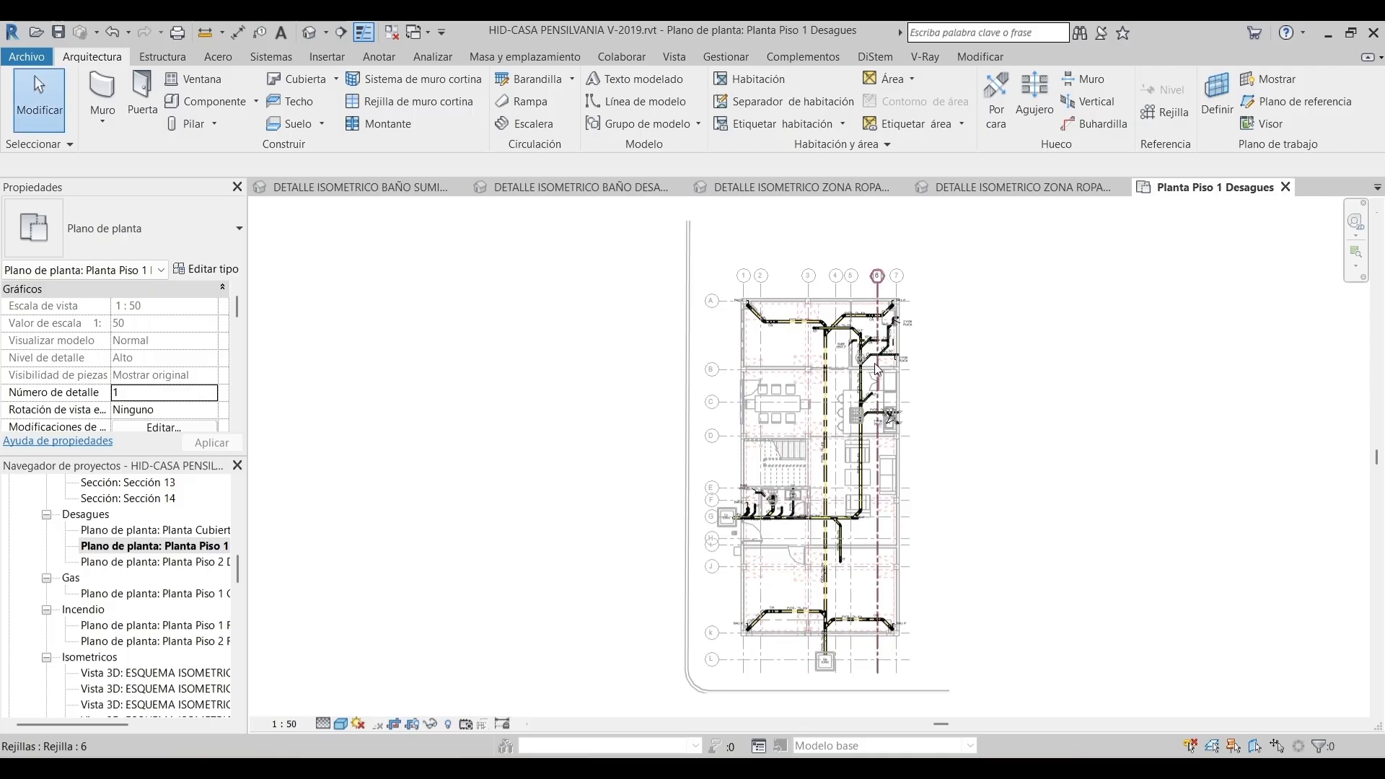
scroll(892, 368, "up", 5)
left_click(1008, 352)
left_click(1020, 577, "ctrl")
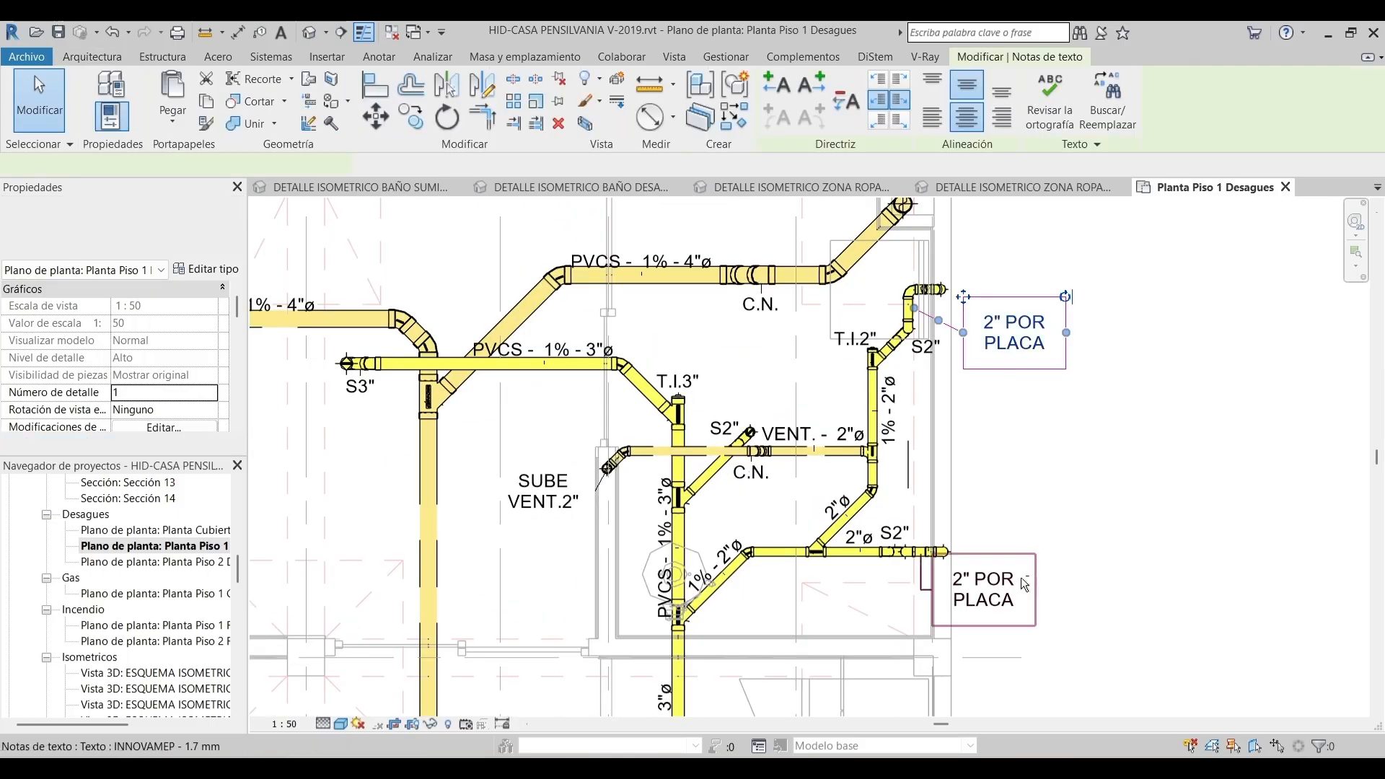
left_click(548, 488, "ctrl")
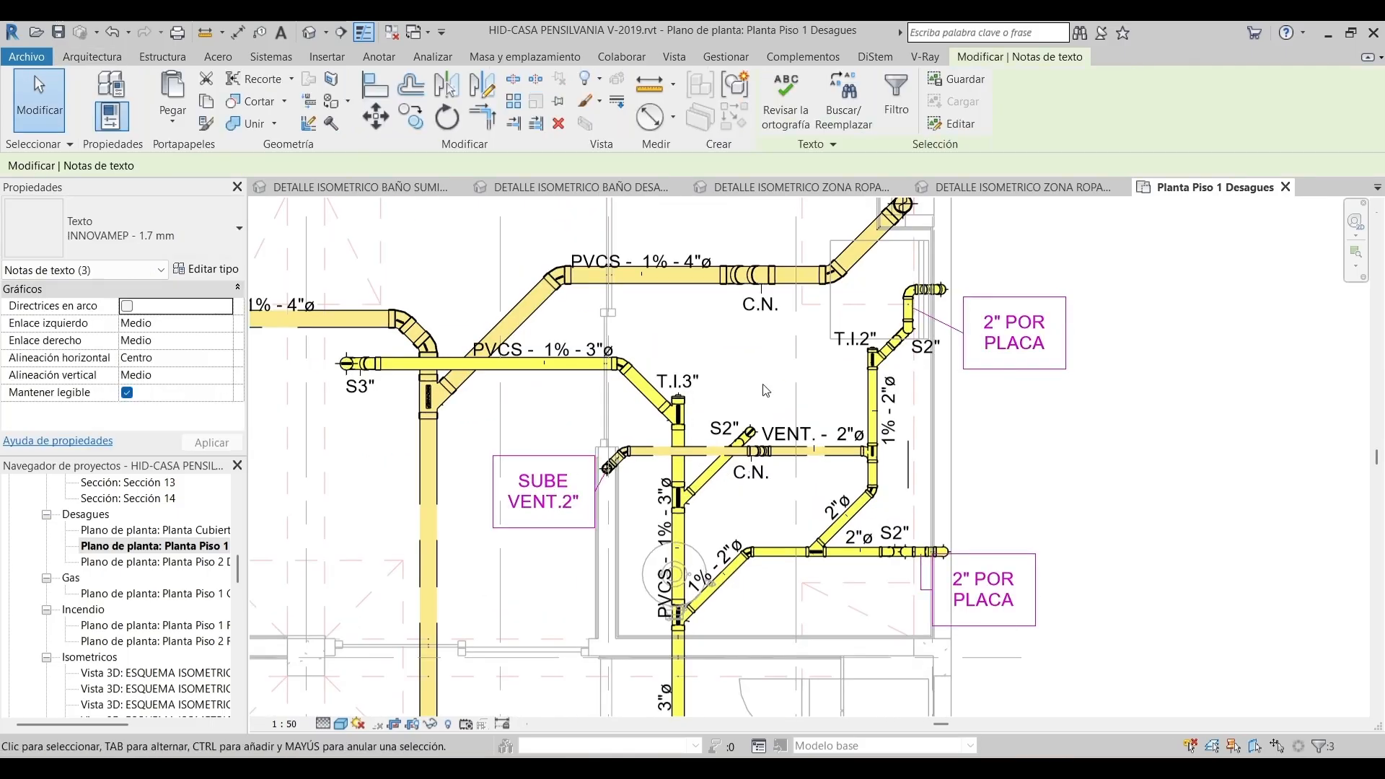
middle_click_drag(955, 199, 912, 326)
middle_click_drag(711, 485, 774, 416)
left_click(1024, 189)
key("ctrl+v")
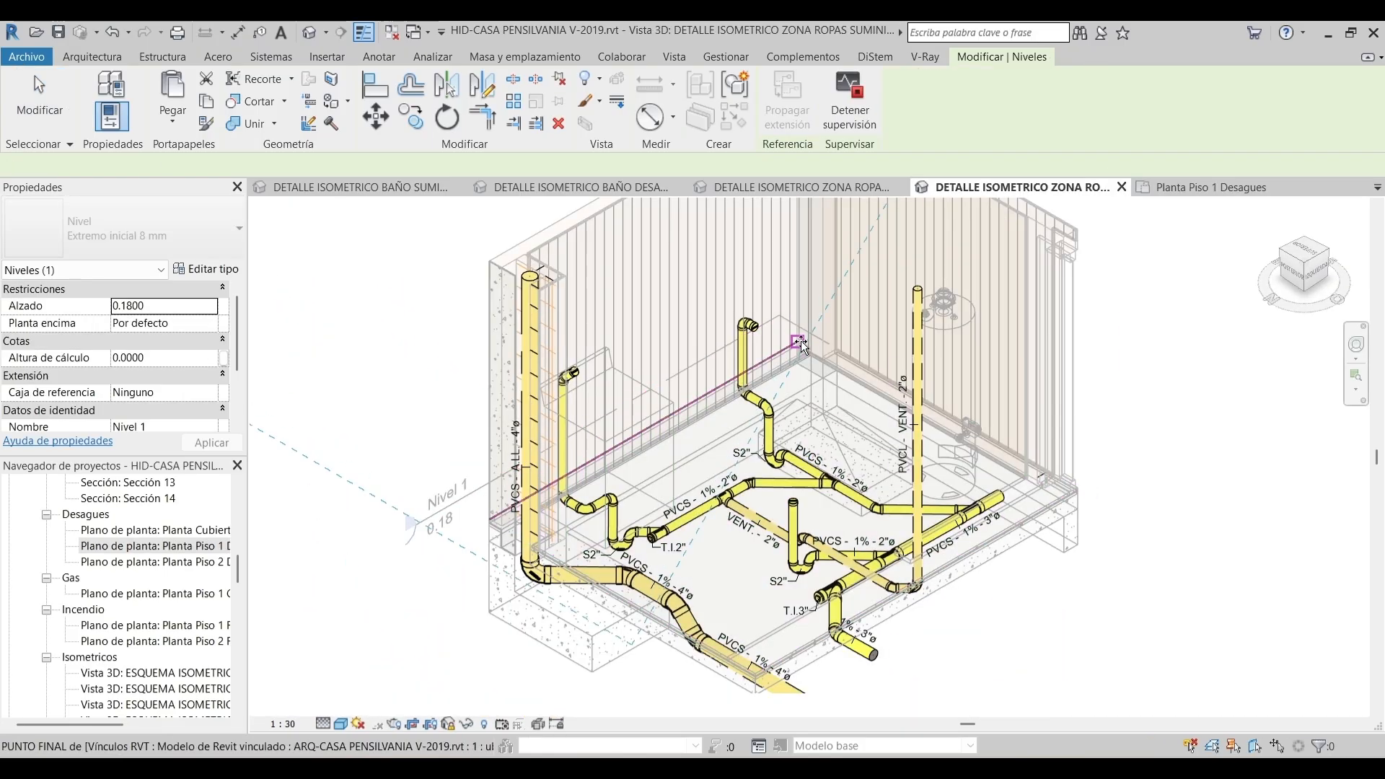
Move one pasted 2" POR PLACA note beside the rear siphon's riser and adjust its leader
scroll(704, 347, "up", 2)
left_click(709, 356)
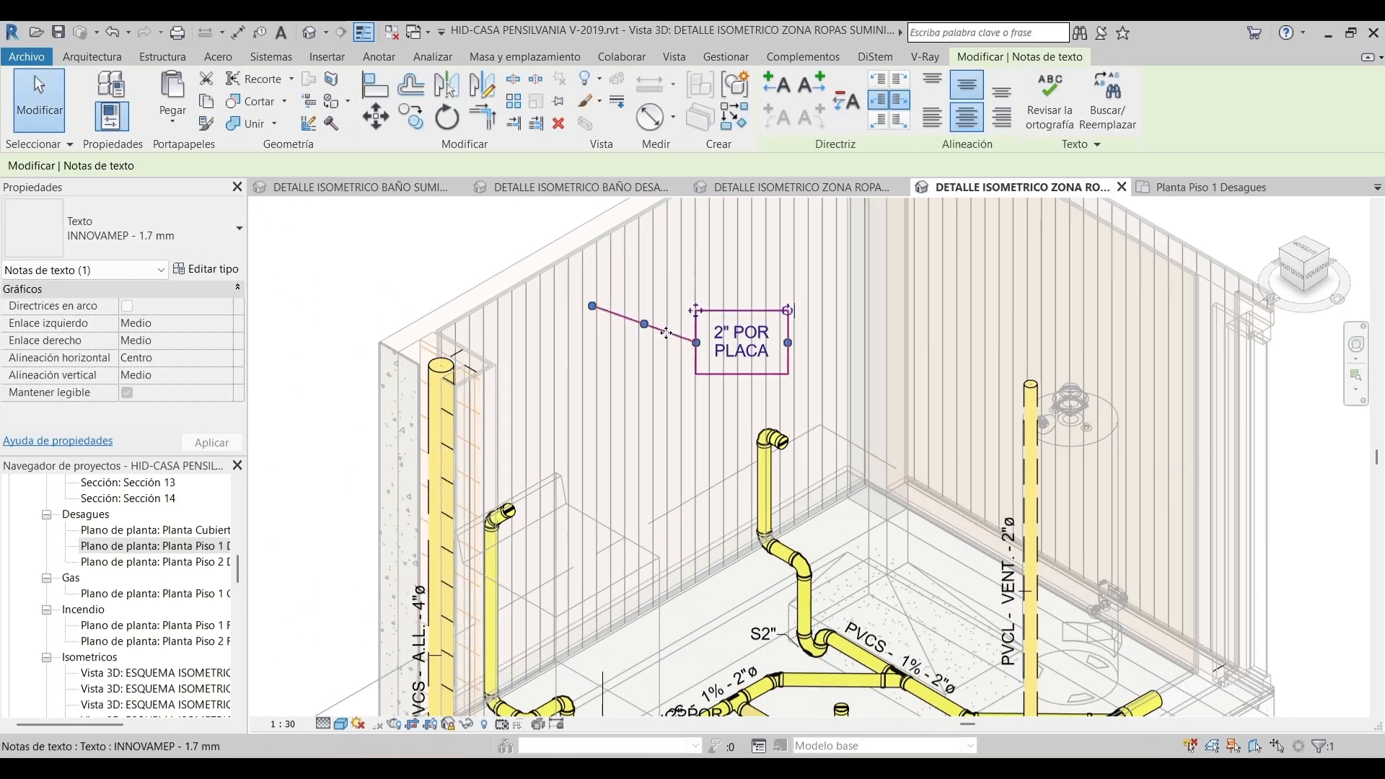
mouse_move(672, 334)
left_mouse_down()
mouse_move(822, 512)
mouse_move(787, 505)
mouse_move(727, 595)
mouse_move(753, 579)
left_mouse_up()
scroll(822, 512, "up", 3)
left_click_drag(837, 458, 814, 460)
key("Escape")
Move the SUBE VENT.2" note beside the upper end of the vertical vent pipe, with its leader pointing to the pipe
scroll(850, 464, "down", 4)
middle_click_drag(910, 538, 1181, 233)
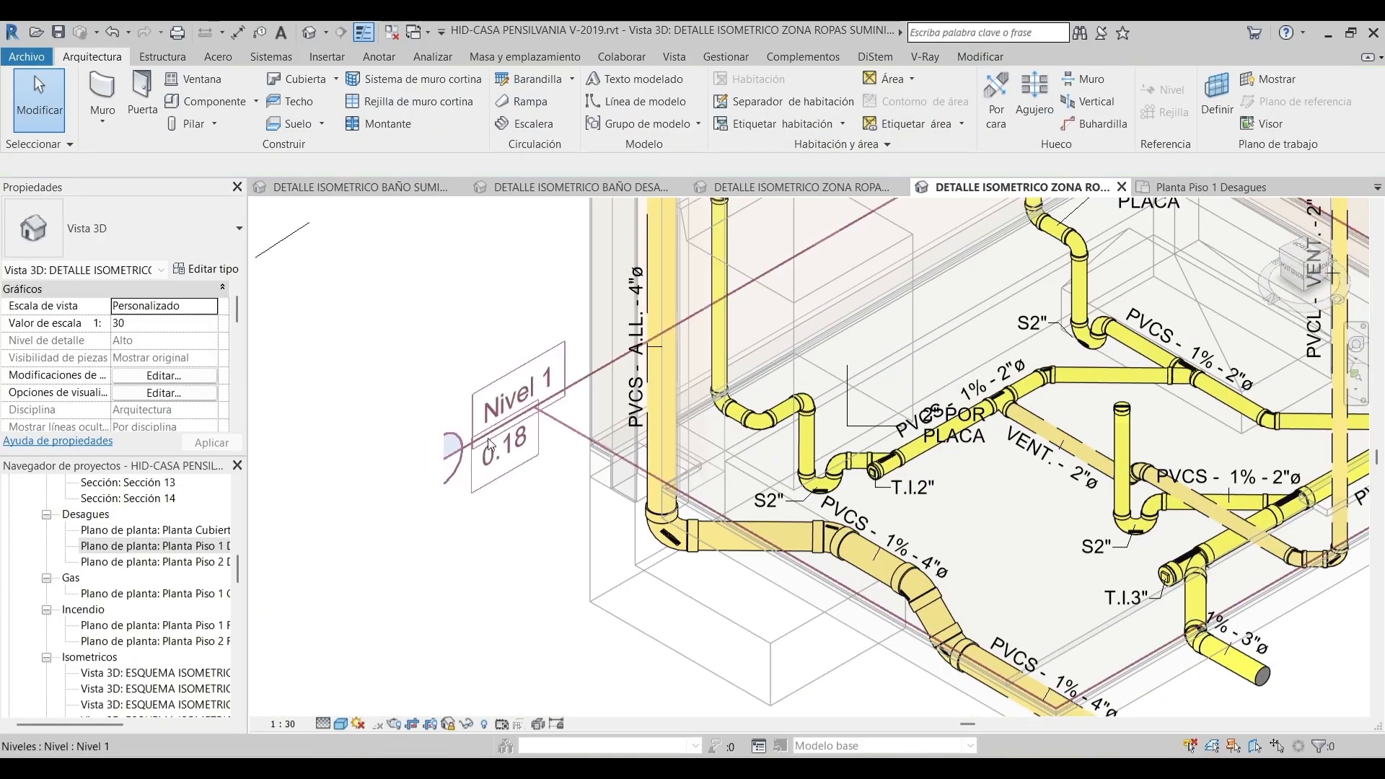
scroll(490, 445, "down", 1)
middle_click_drag(491, 445, 728, 531)
scroll(502, 358, "up", 2)
left_click_drag(607, 400, 1034, 562)
middle_click_drag(1035, 563, 468, 519)
left_click_drag(469, 519, 1044, 517)
scroll(1044, 517, "down", 3)
middle_click_drag(1044, 517, 436, 497)
left_click_drag(436, 497, 631, 262)
scroll(616, 292, "up", 1)
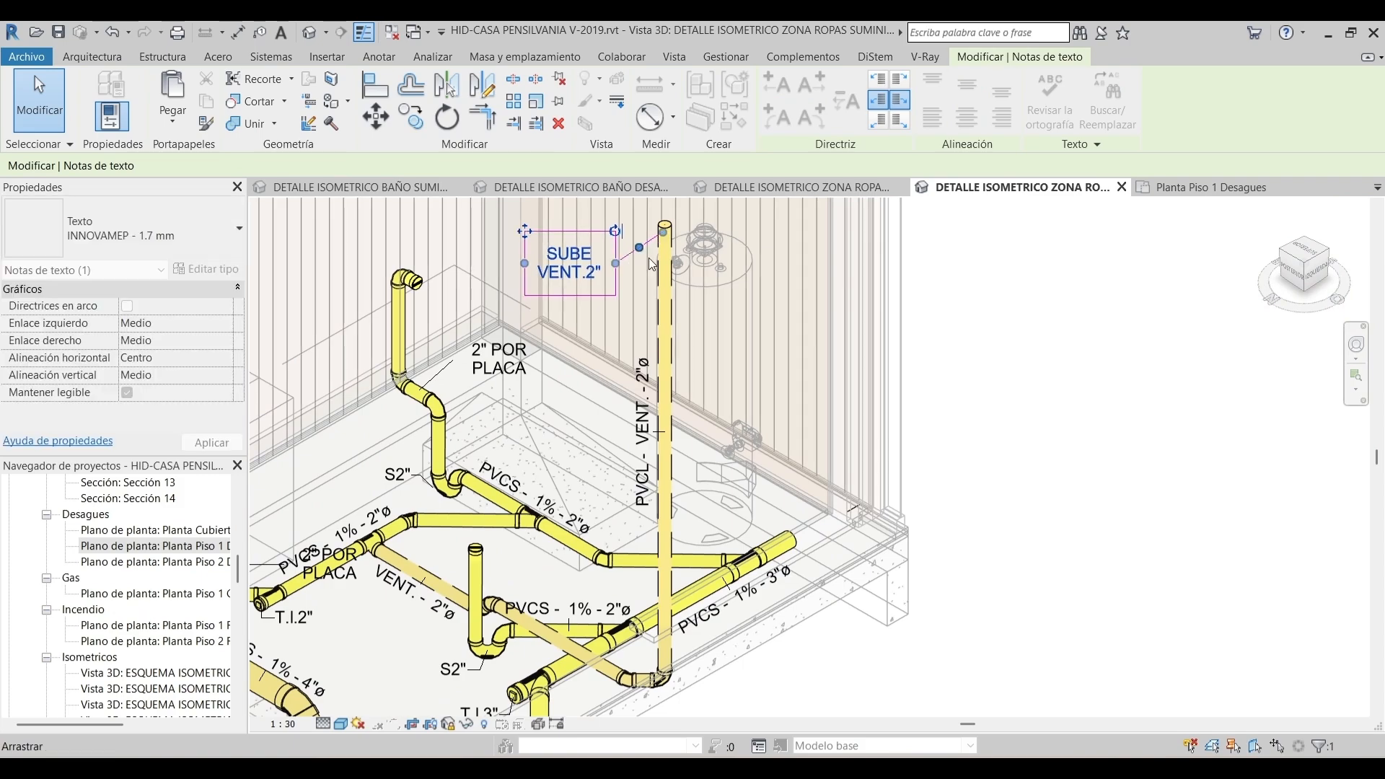
key("Escape")
Move the BALL 4" note beside the upper part of the vertical 4-inch downpipe and adjust its leader
scroll(651, 263, "down", 5)
scroll(763, 411, "up", 3)
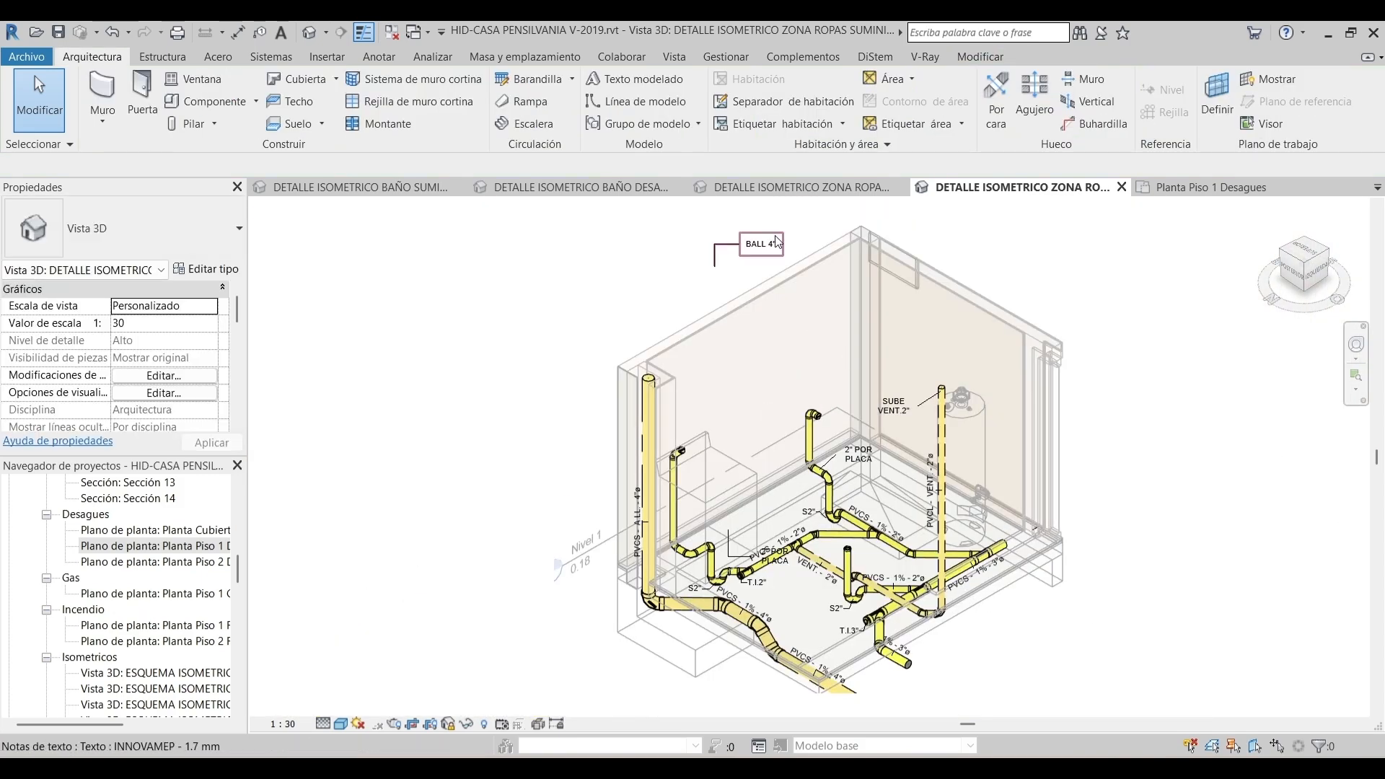
left_click(775, 241)
scroll(775, 241, "up", 2)
left_click_drag(775, 241, 707, 521)
middle_click_drag(706, 520, 865, 346)
scroll(865, 346, "up", 2)
left_click_drag(676, 399, 727, 398)
key("Escape")
scroll(835, 344, "down", 4)
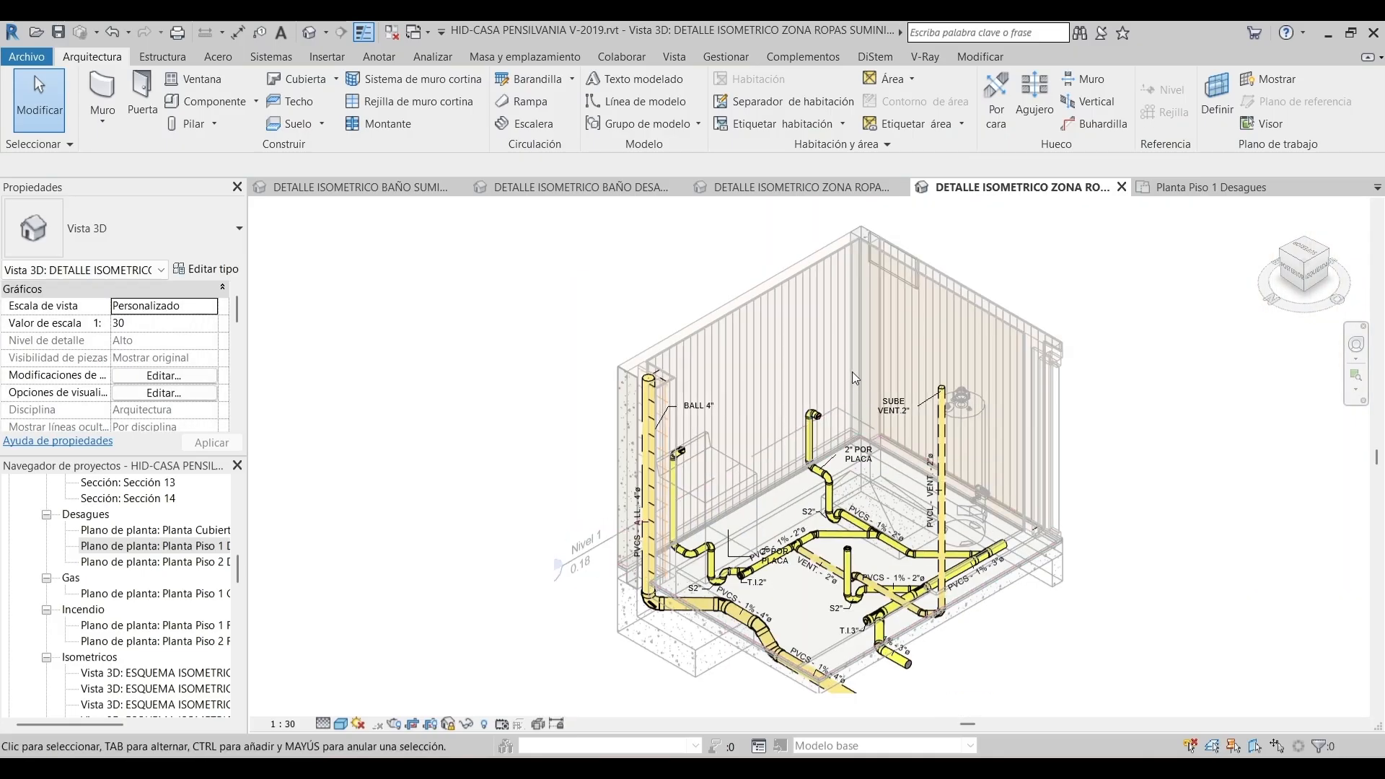
Extend the isometric view's crop region slightly to include the full Nivel 1 level head
scroll(627, 577, "up", 3)
left_click(515, 487)
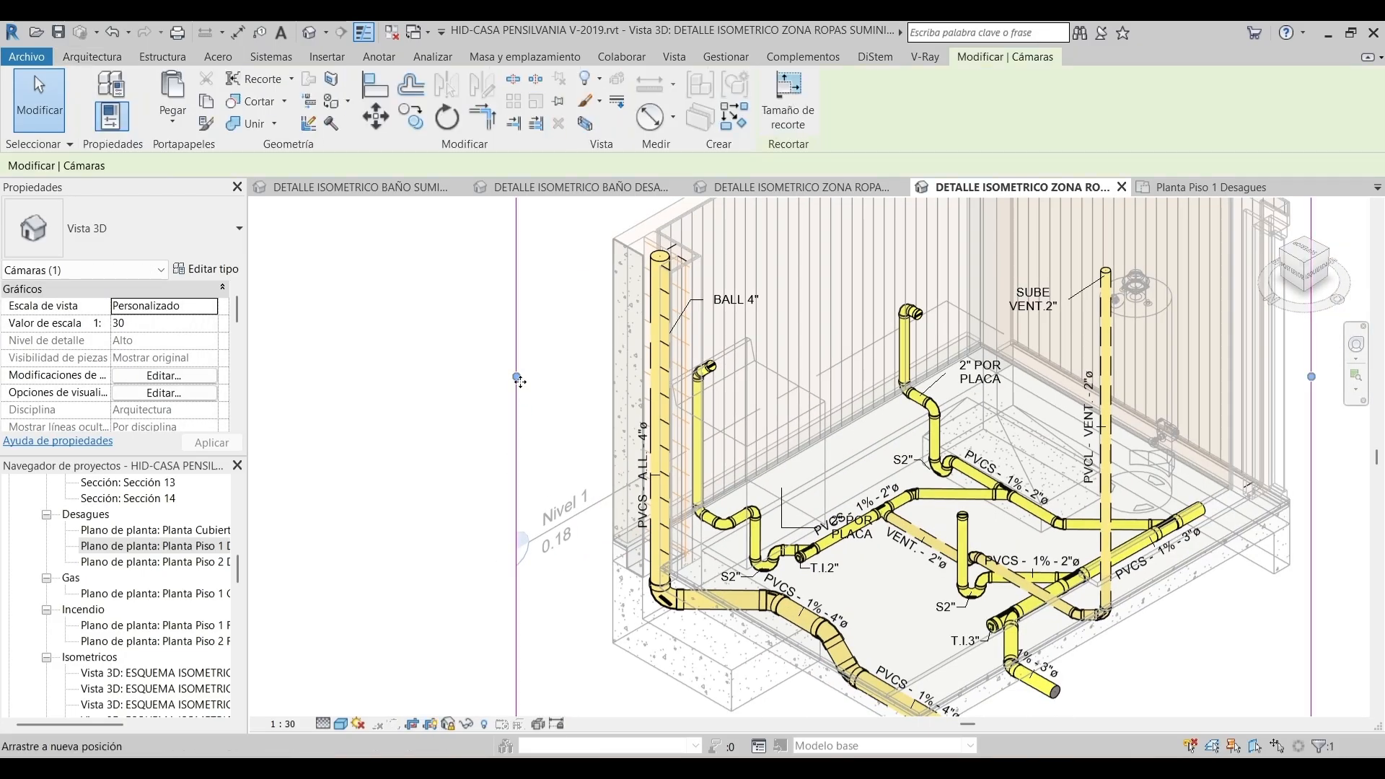
key("Escape")
scroll(626, 612, "down", 2)
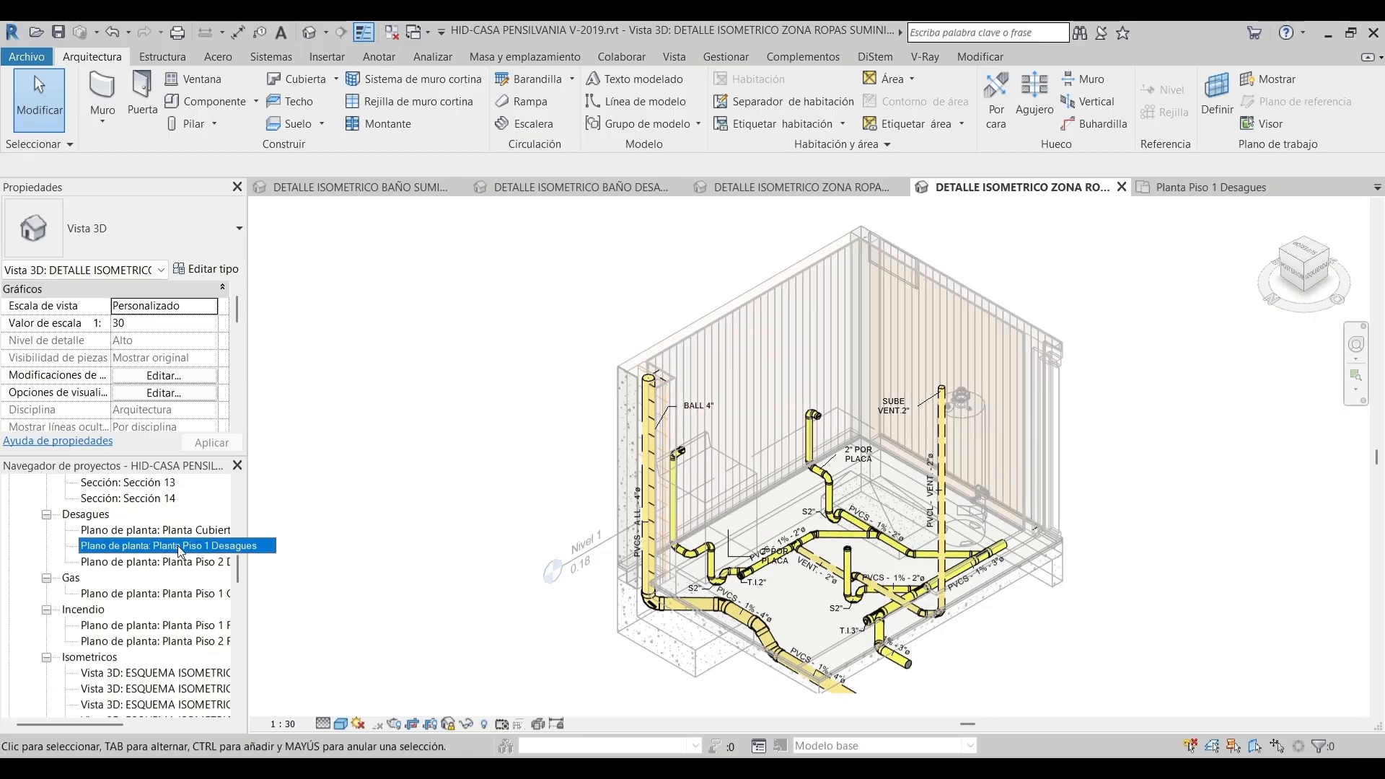
Open sheet HID-04 and place the DETALLE ISOMETRICO ZONA ROPAS DESAGUES view in the free space beside the floor 2 isometric
scroll(180, 541, "up", 5)
mouse_move(236, 539)
left_mouse_down()
mouse_move(235, 613)
mouse_move(237, 524)
left_mouse_up()
left_click(205, 607)
left_click(273, 587)
double_click(209, 578)
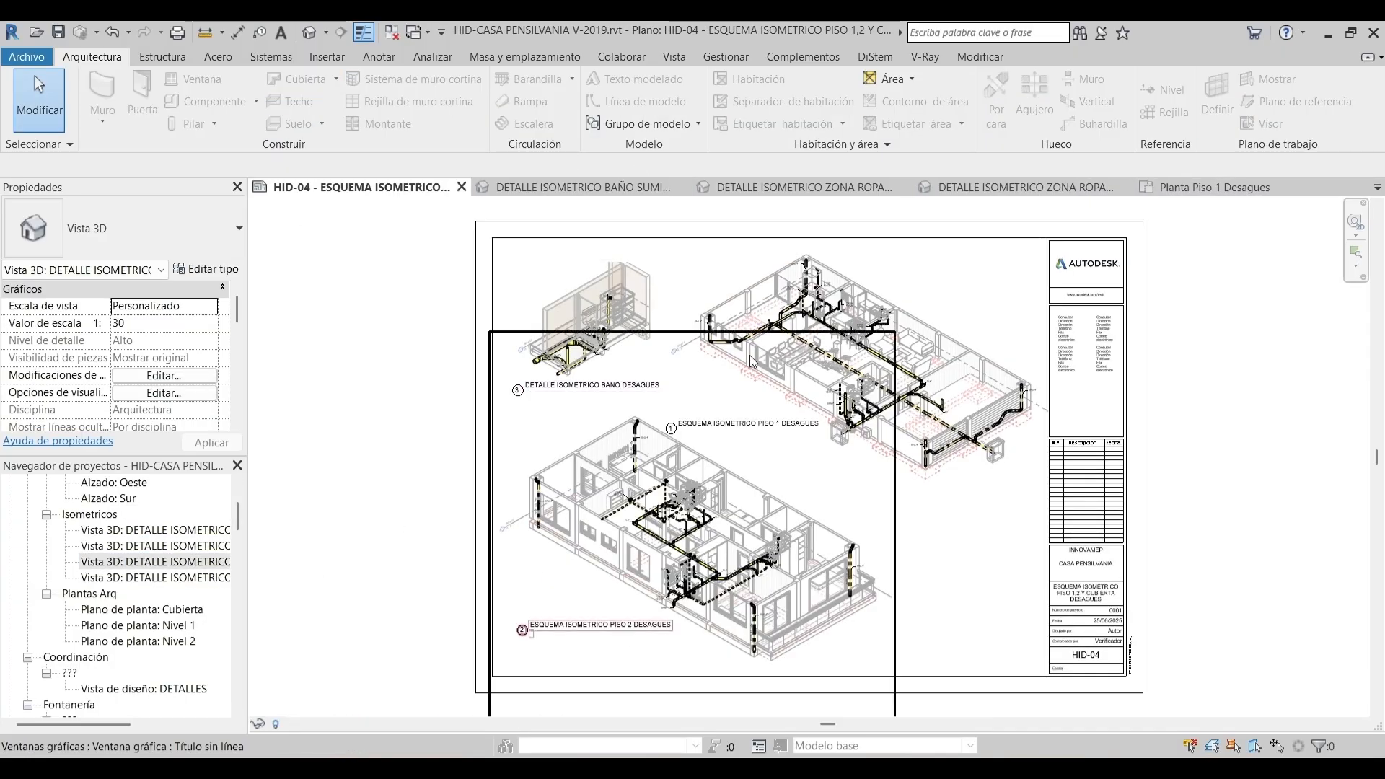
left_click(173, 567)
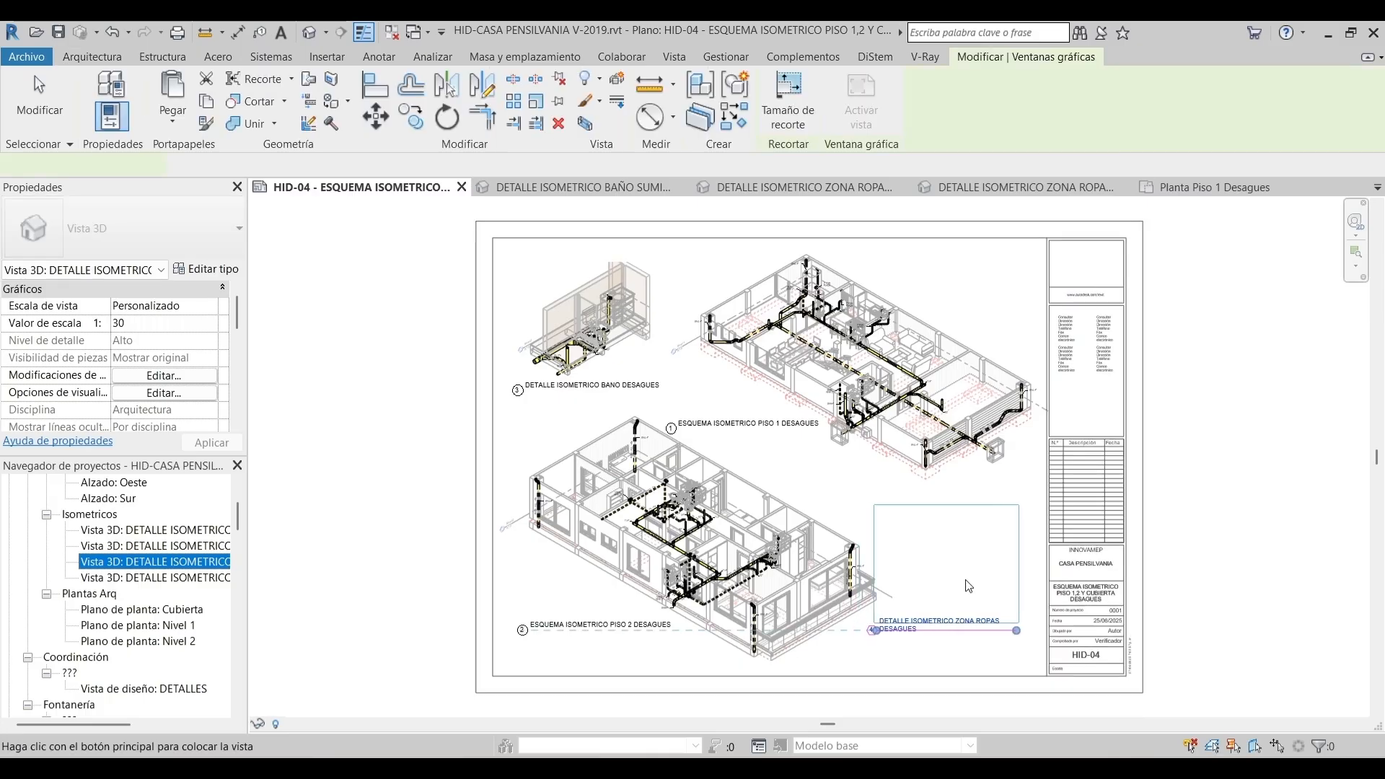
left_click(964, 580)
Change the laundry viewport type to Título sin línea and move its title below the view
scroll(938, 505, "up", 4)
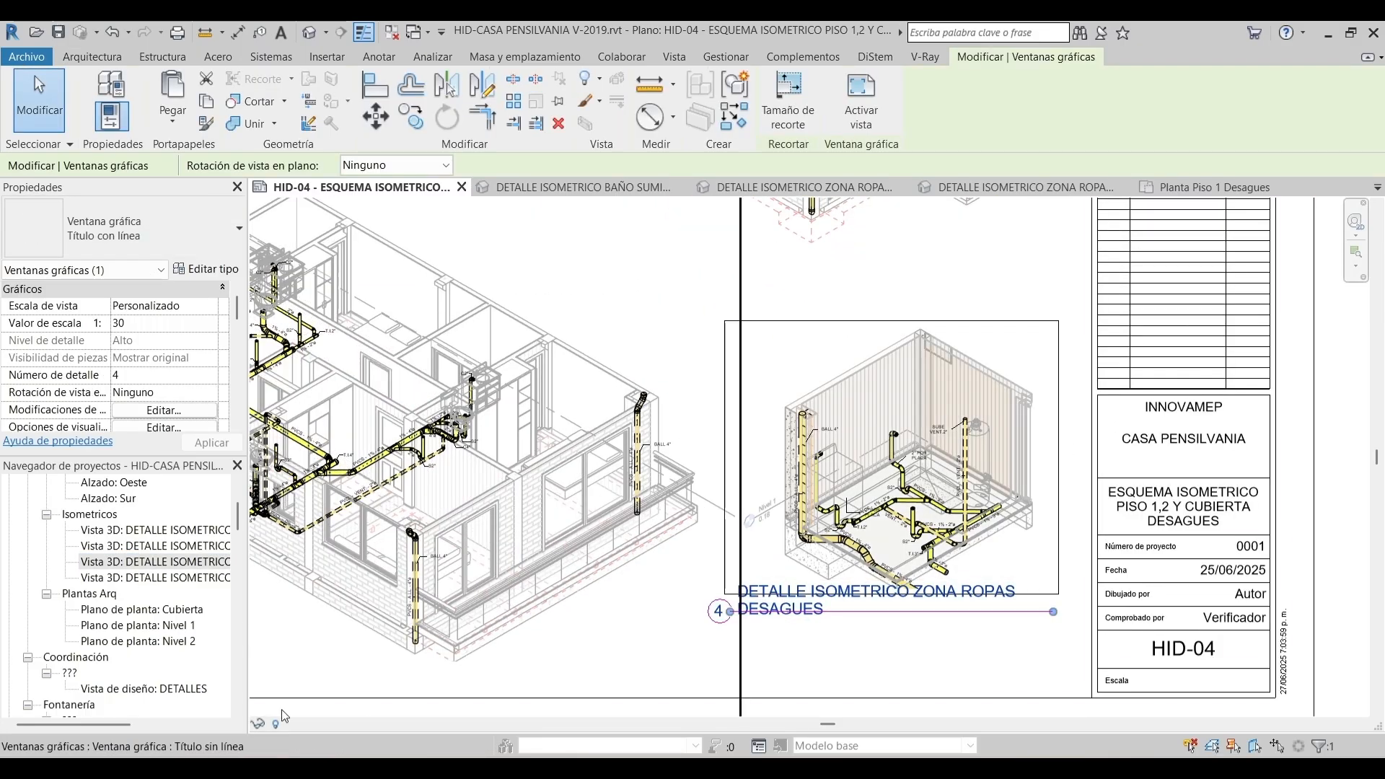
left_click(176, 232)
left_click(101, 359)
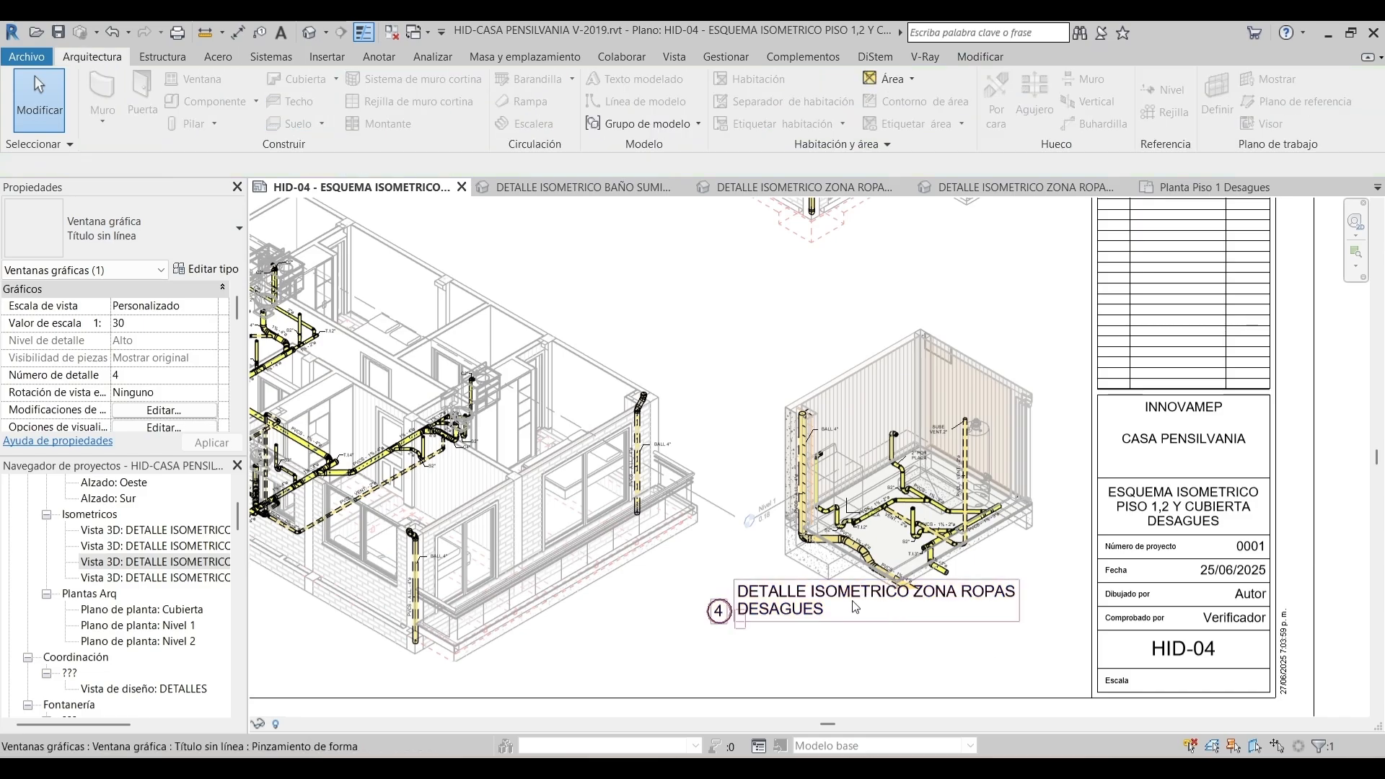
left_click_drag(815, 603, 842, 631)
scroll(901, 577, "up", 3)
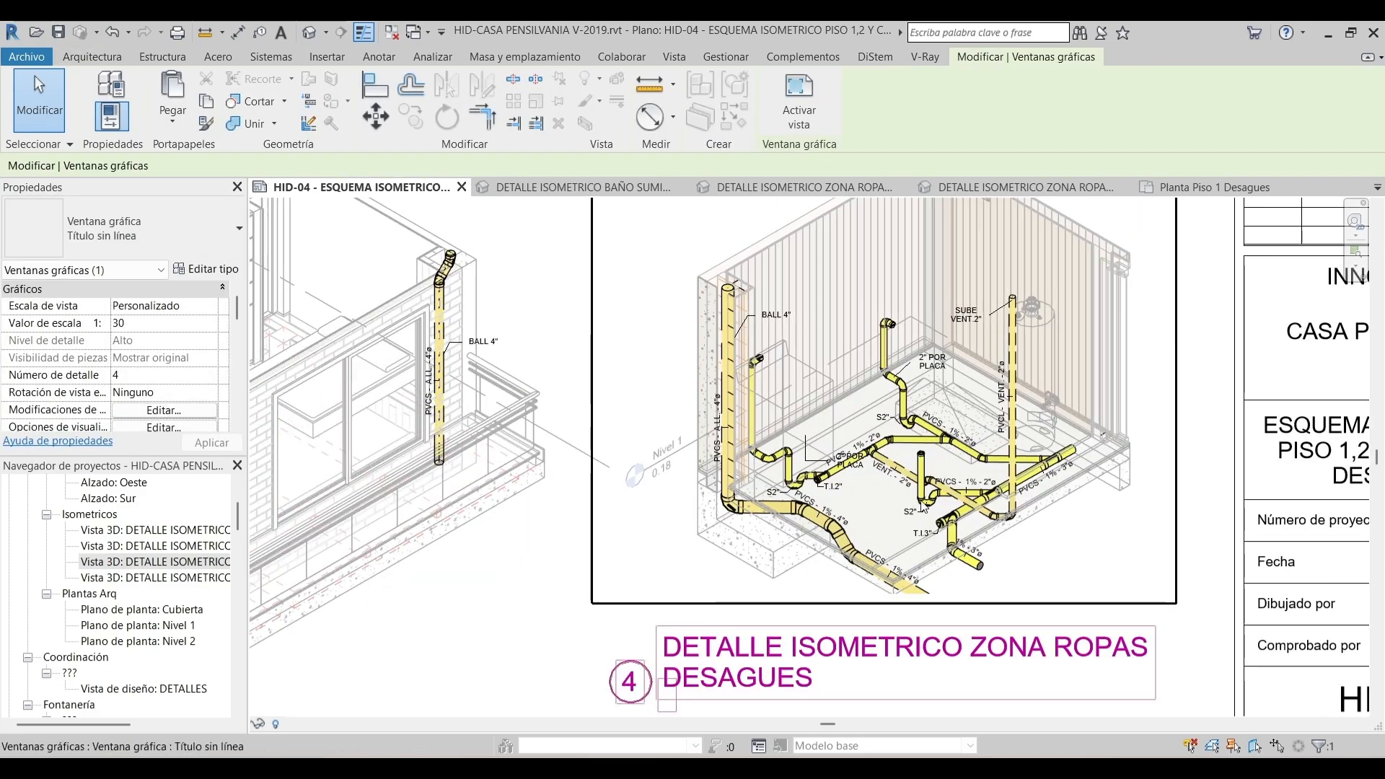
scroll(913, 459, "down", 5)
key("Escape")
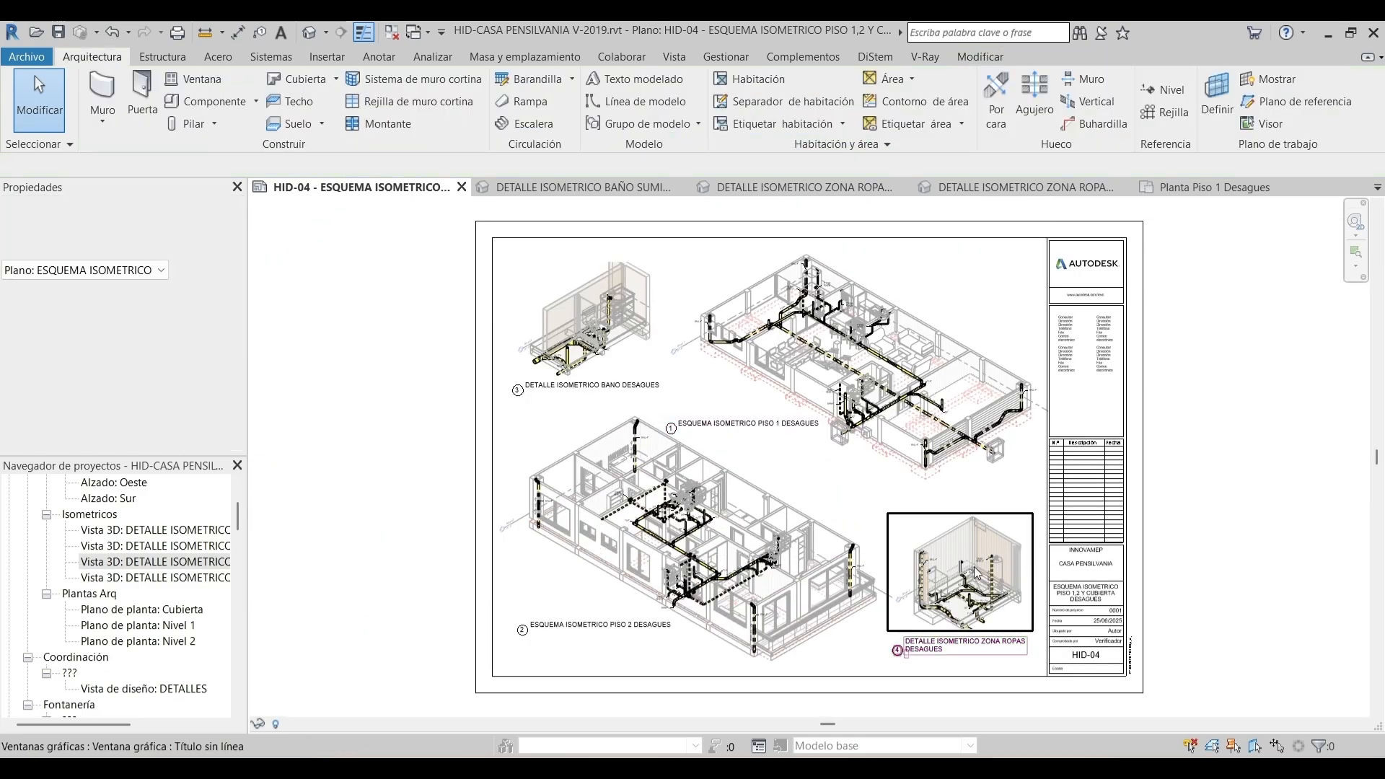
Activate the laundry viewport on the sheet and open the model display settings of its drainage detail view template
scroll(914, 505, "up", 3)
scroll(915, 504, "up", 5)
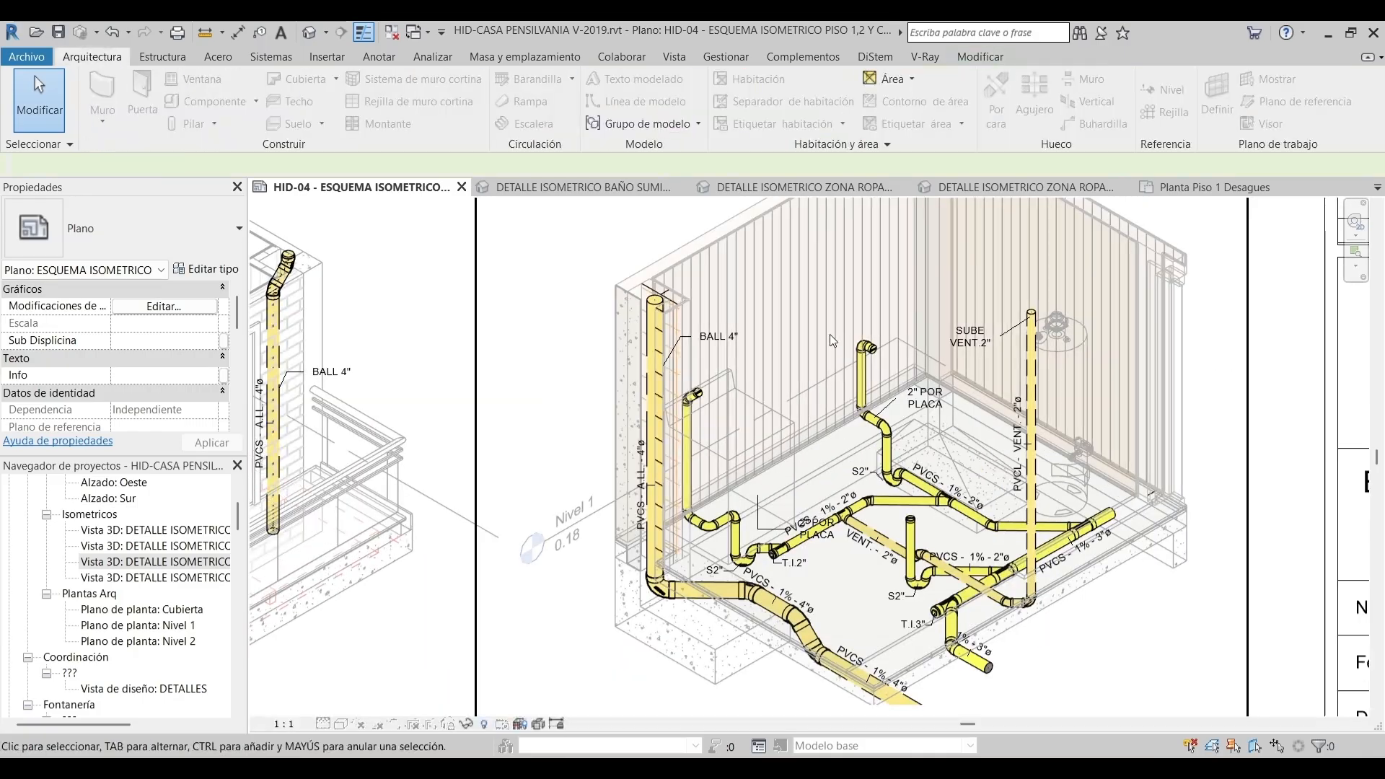
double_click(829, 334)
scroll(170, 347, "down", 6)
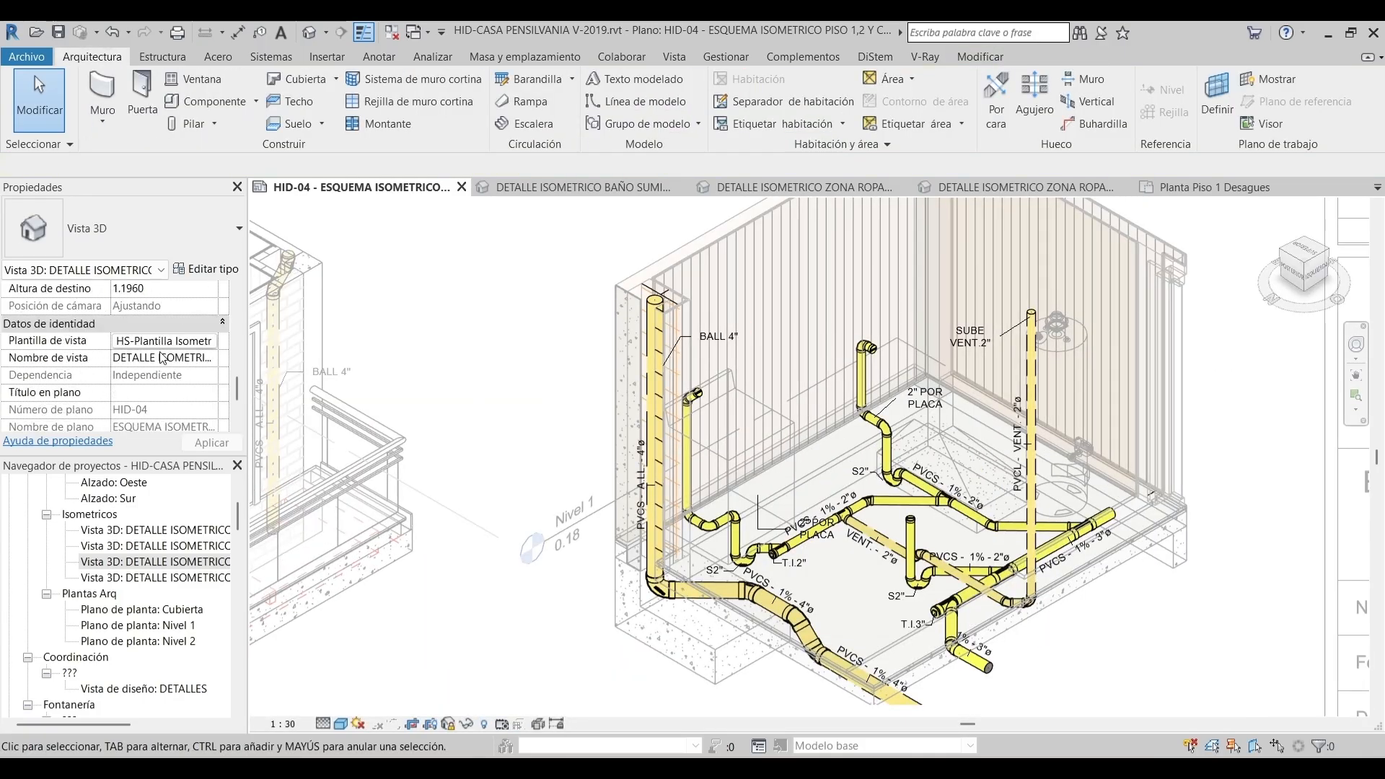
left_click(170, 342)
left_click_drag(505, 103, 435, 150)
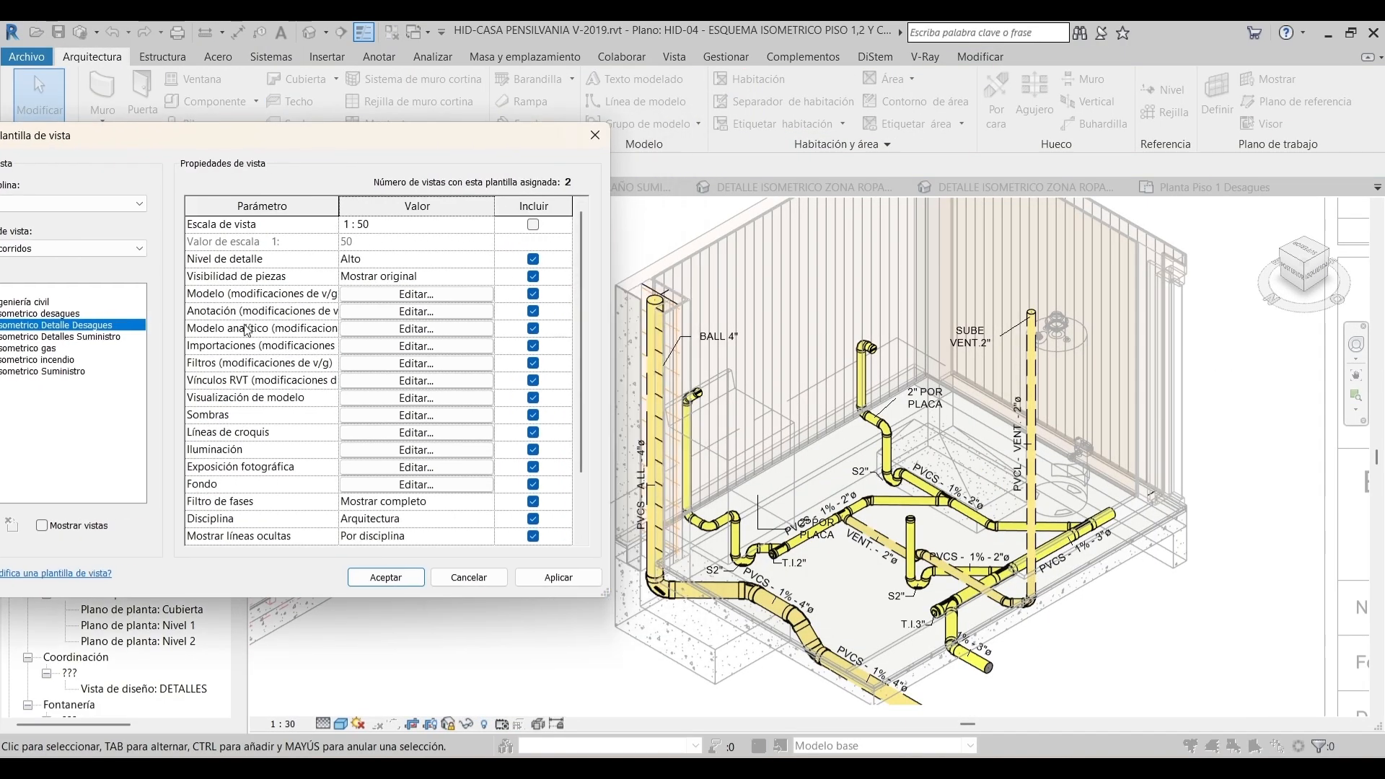
left_click(416, 398)
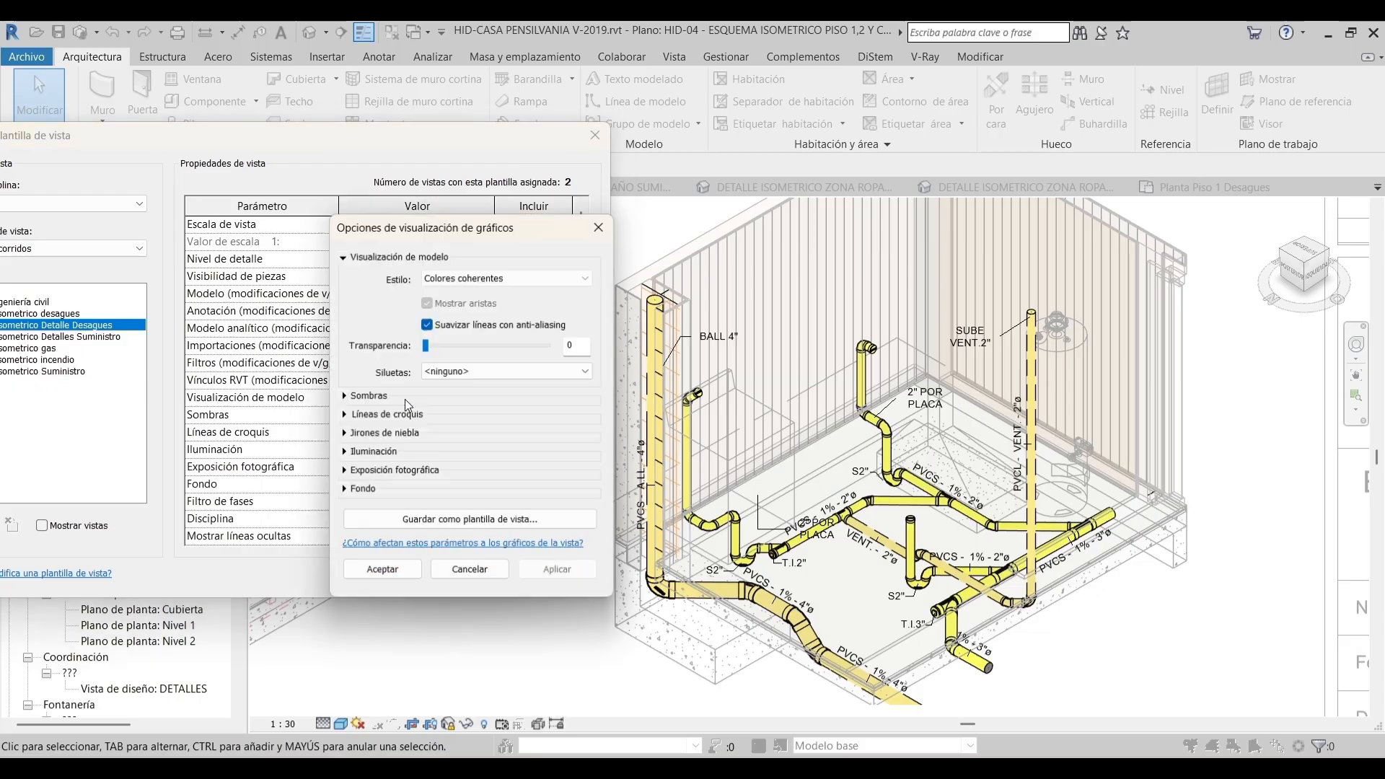
Try the Sombreado and Línea oculta visual styles in the view template's graphic display options
left_click_drag(491, 240, 356, 242)
left_click(329, 286)
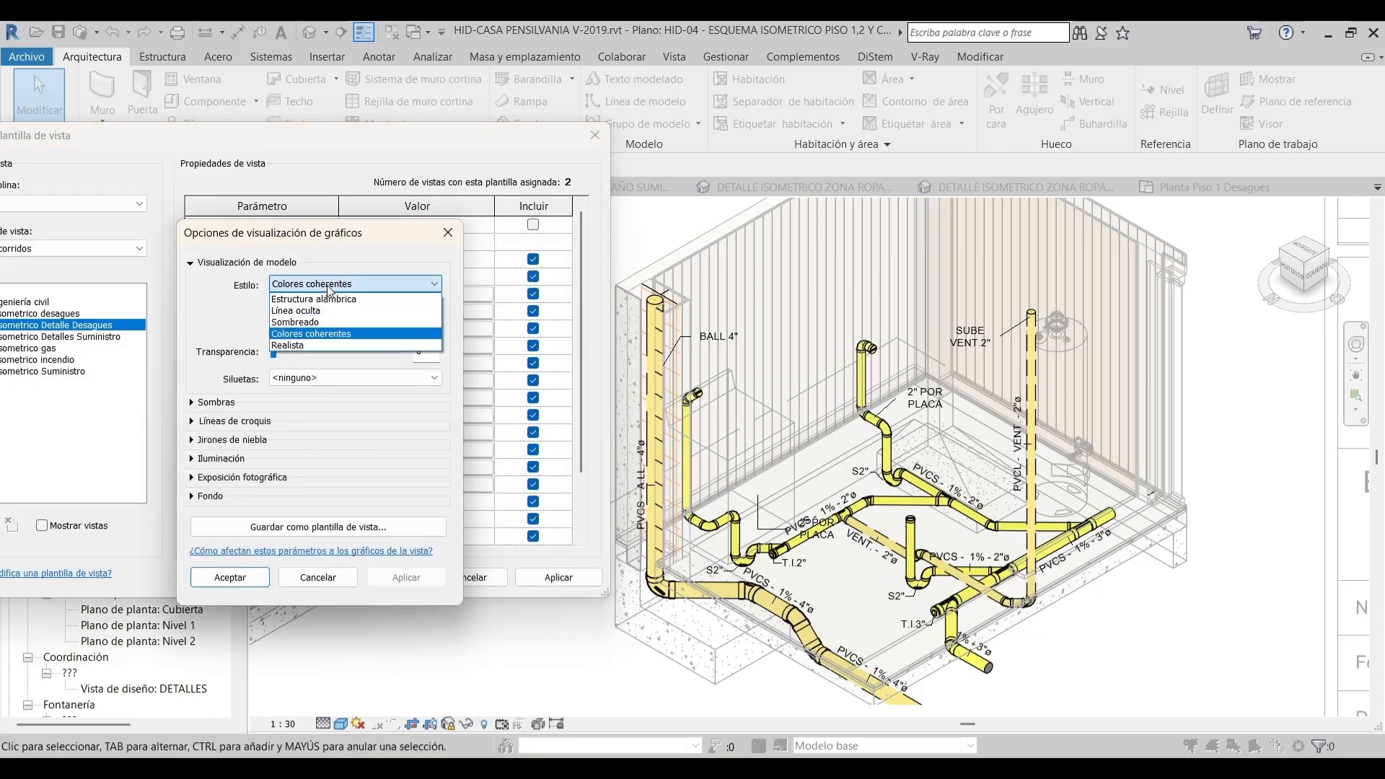
left_click(315, 322)
left_click(389, 581)
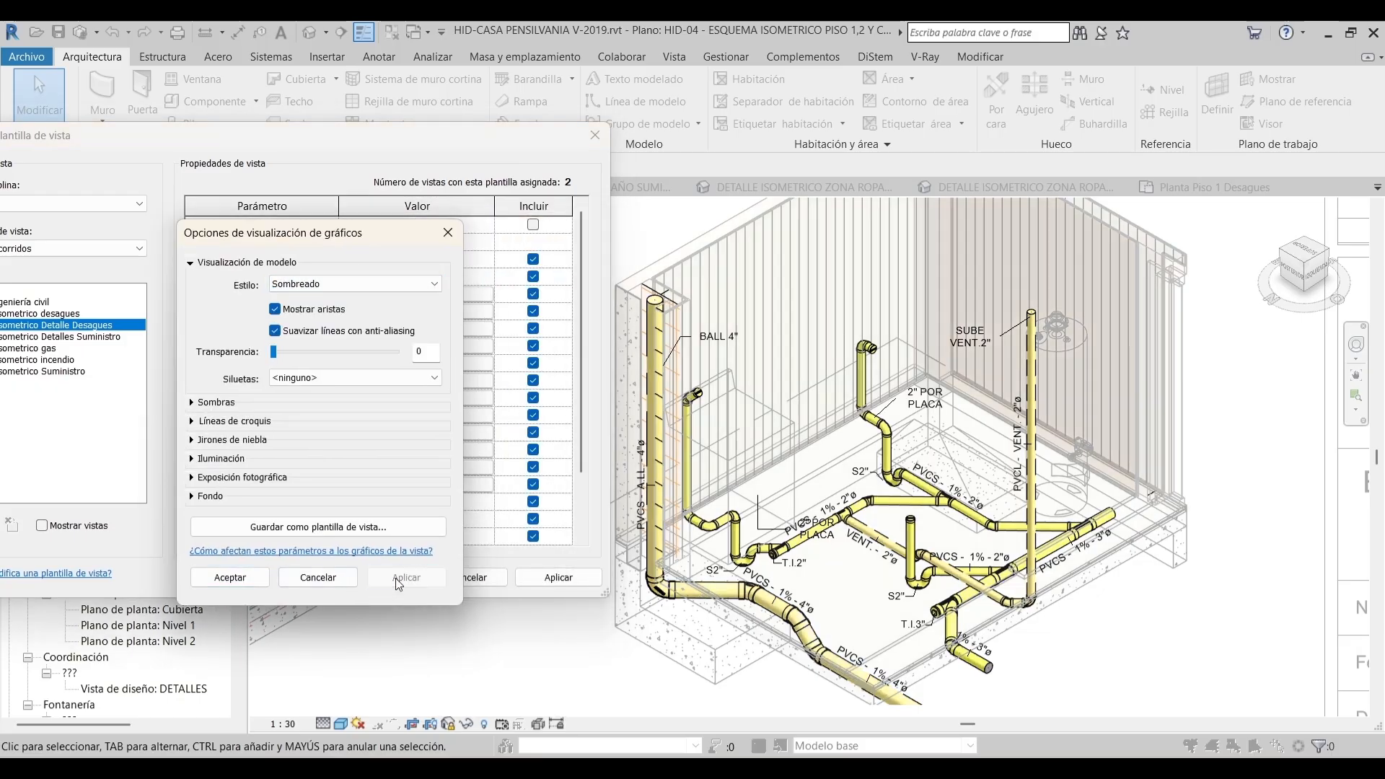
left_click(329, 289)
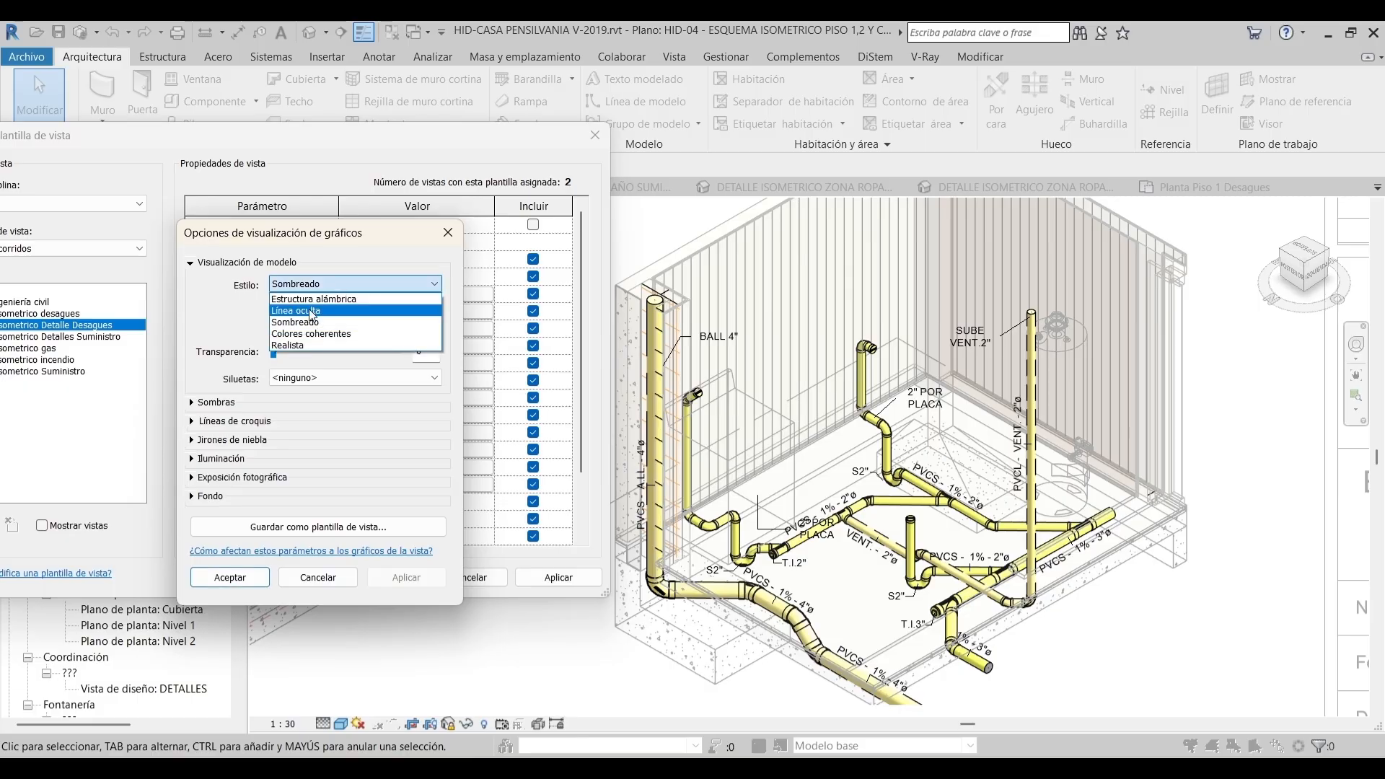
left_click(396, 576)
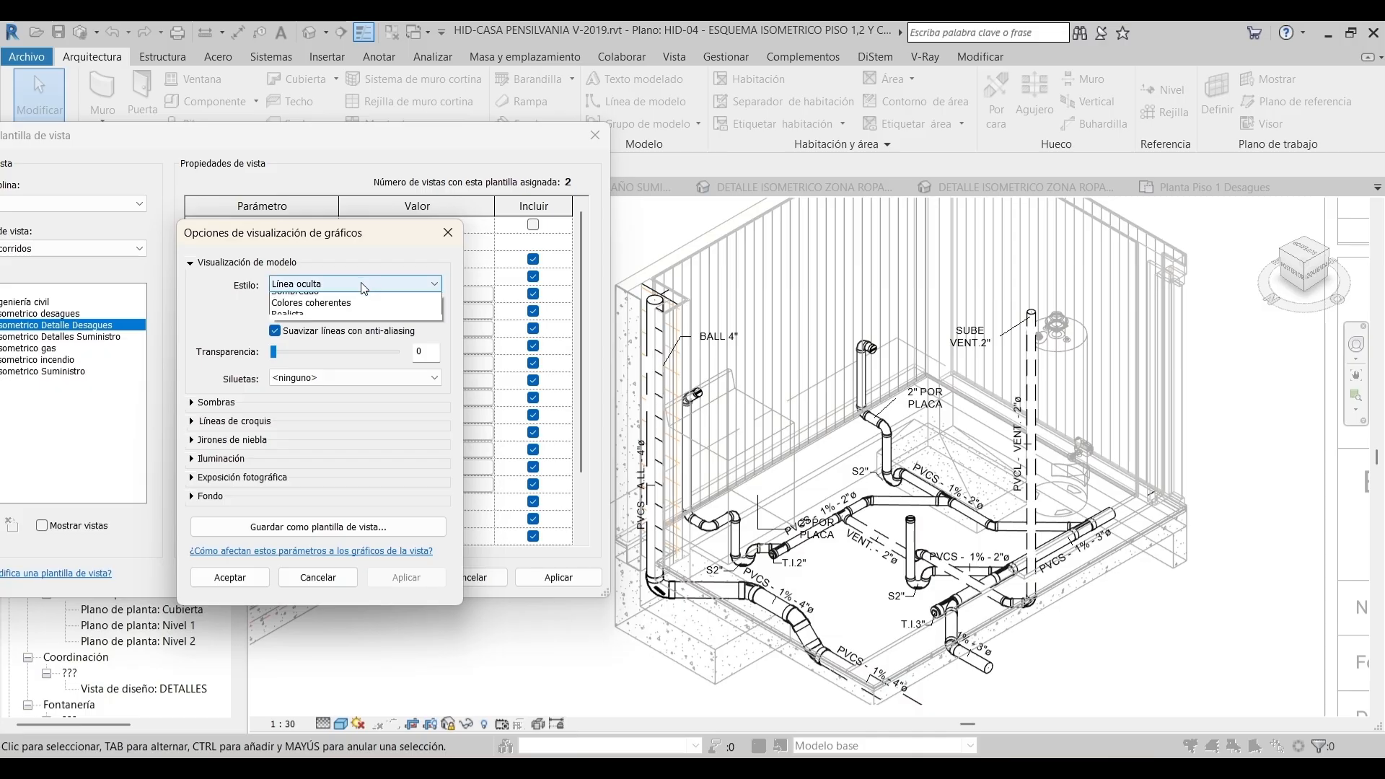
left_click(347, 259)
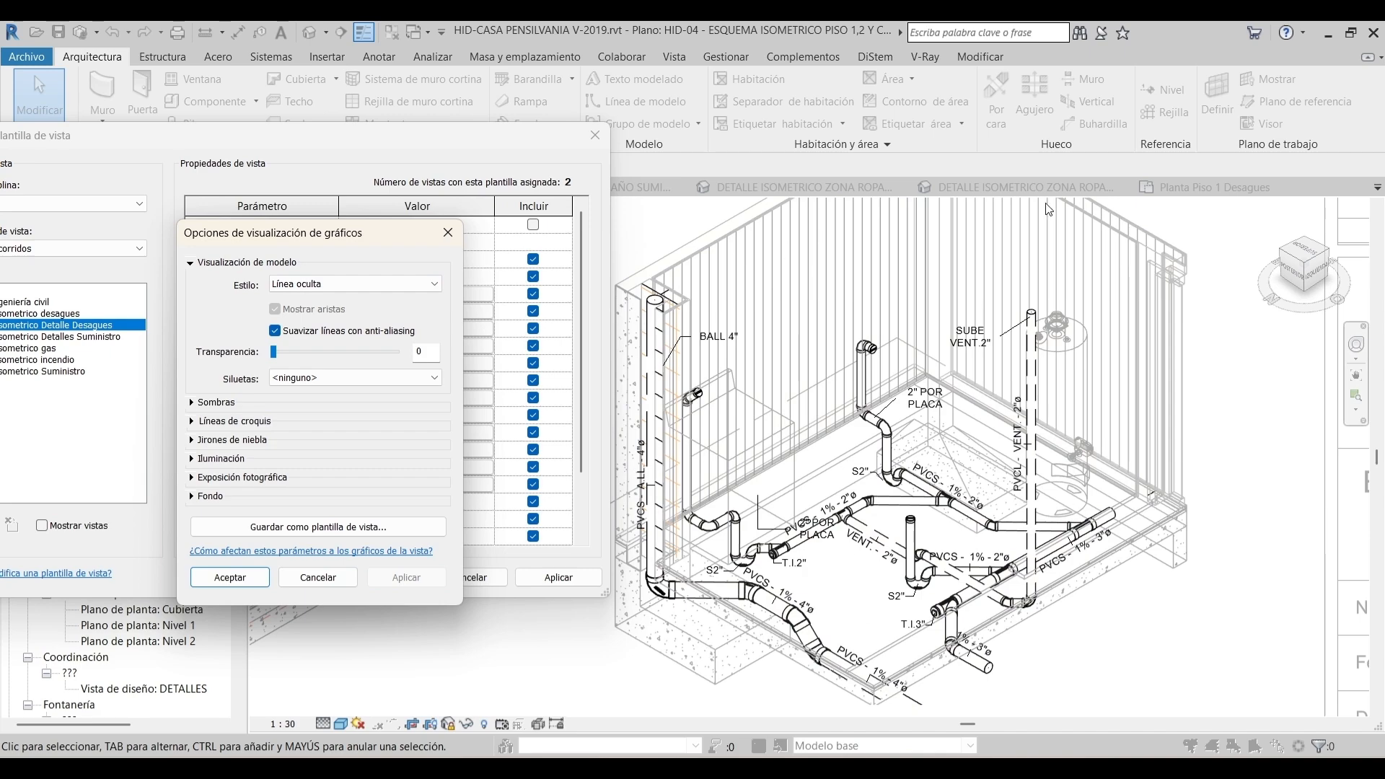
Try the Realista visual style in the view template's graphic display options
left_click(337, 284)
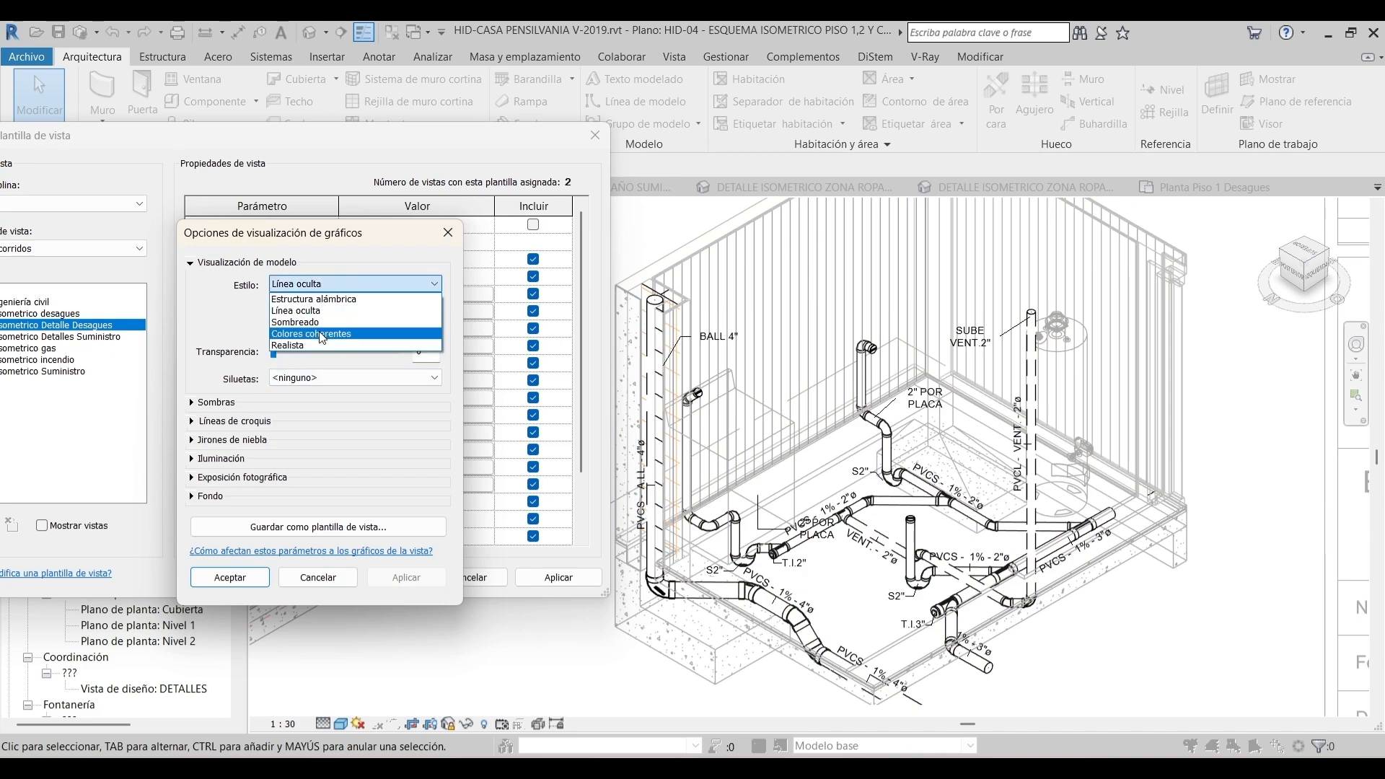
left_click(322, 335)
left_click(328, 284)
left_click(300, 344)
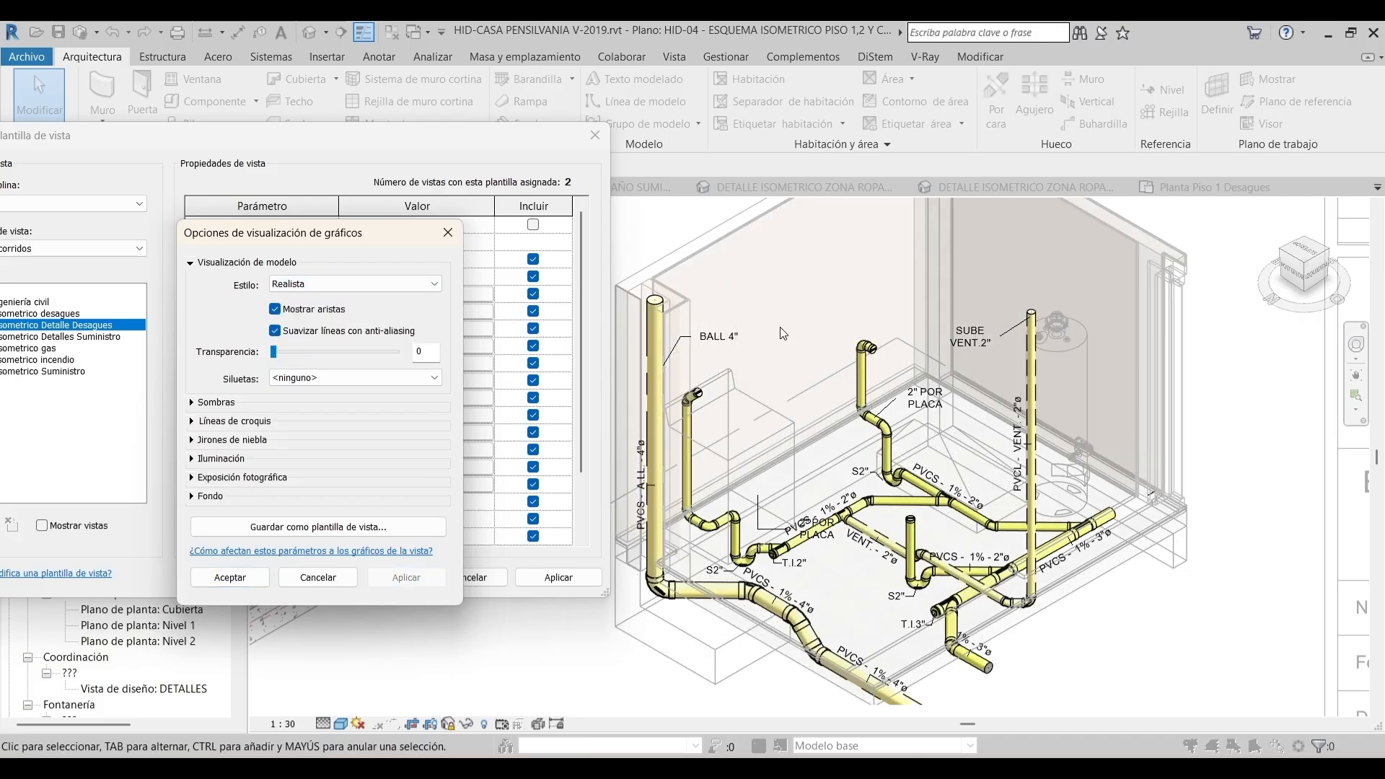
Set the view template's visual style back to Colores coherentes and accept the template settings
left_click(343, 287)
left_click(324, 336)
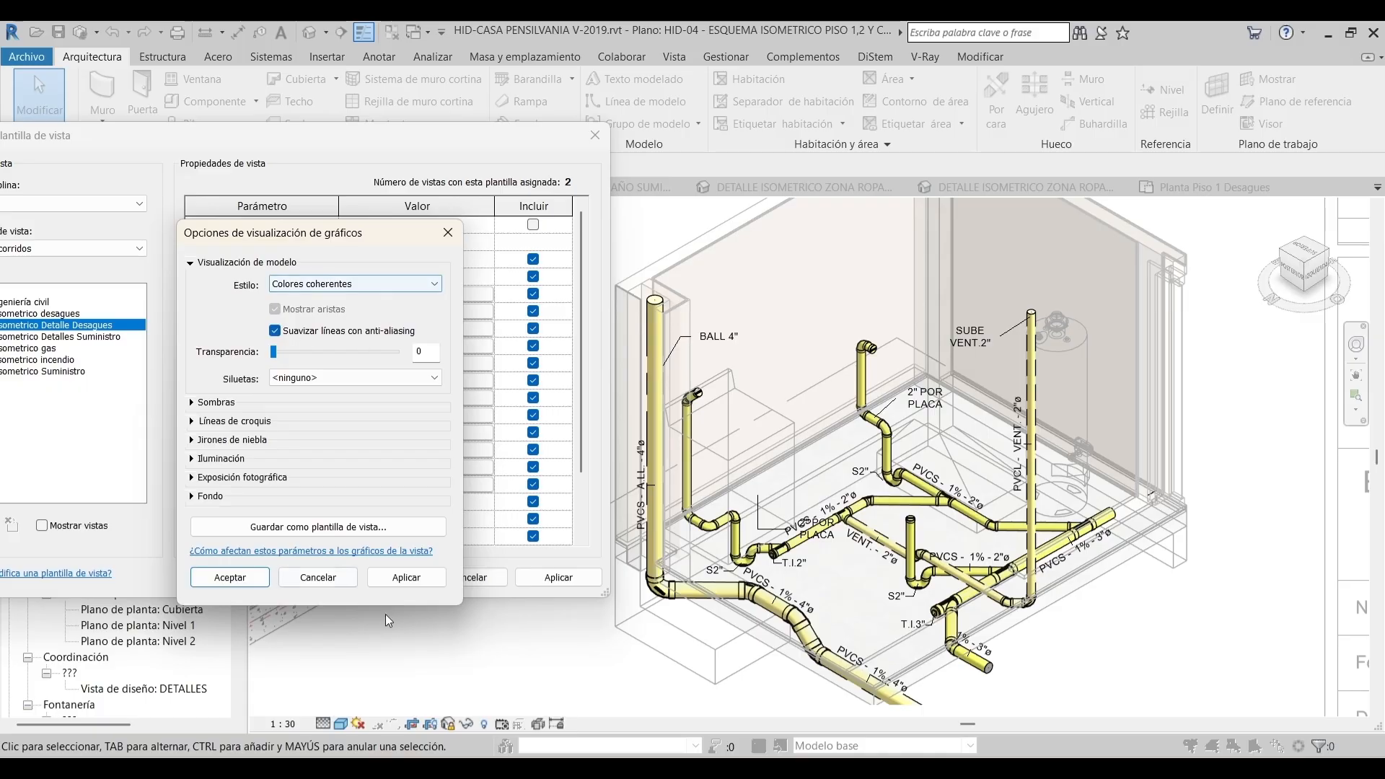
left_click(400, 577)
left_click(248, 577)
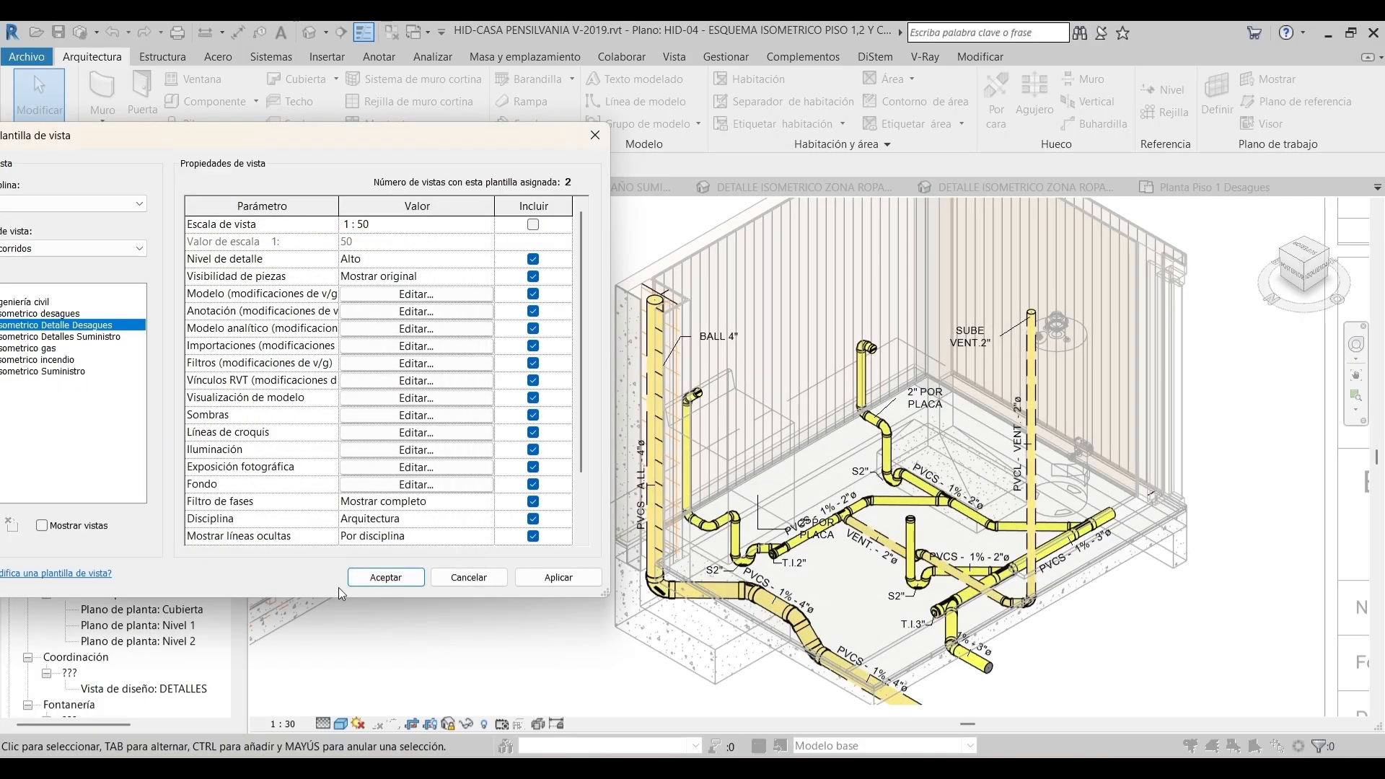
left_click(403, 577)
Deactivate the laundry viewport on sheet HID-04 and close all inactive view windows
scroll(816, 409, "down", 3)
middle_click(816, 408)
middle_click(816, 409)
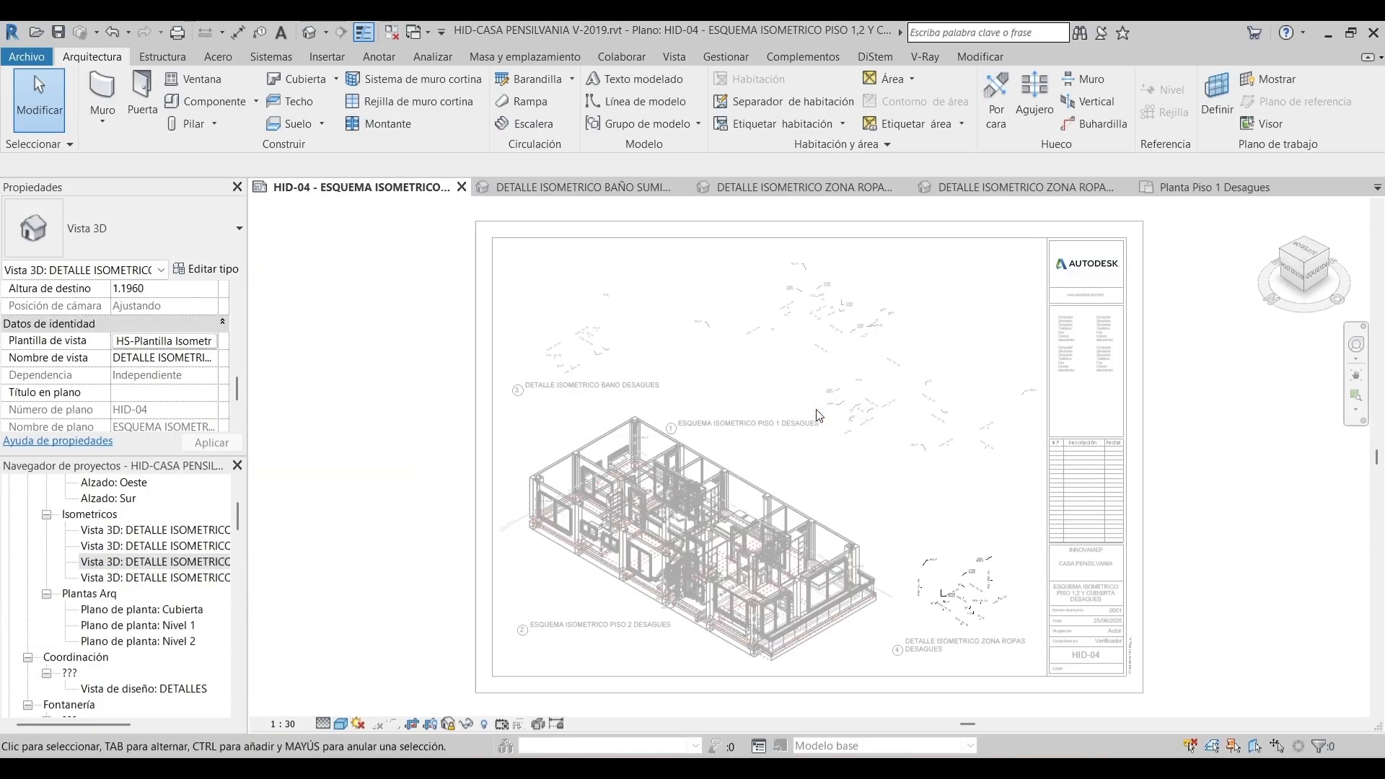
double_click(395, 421)
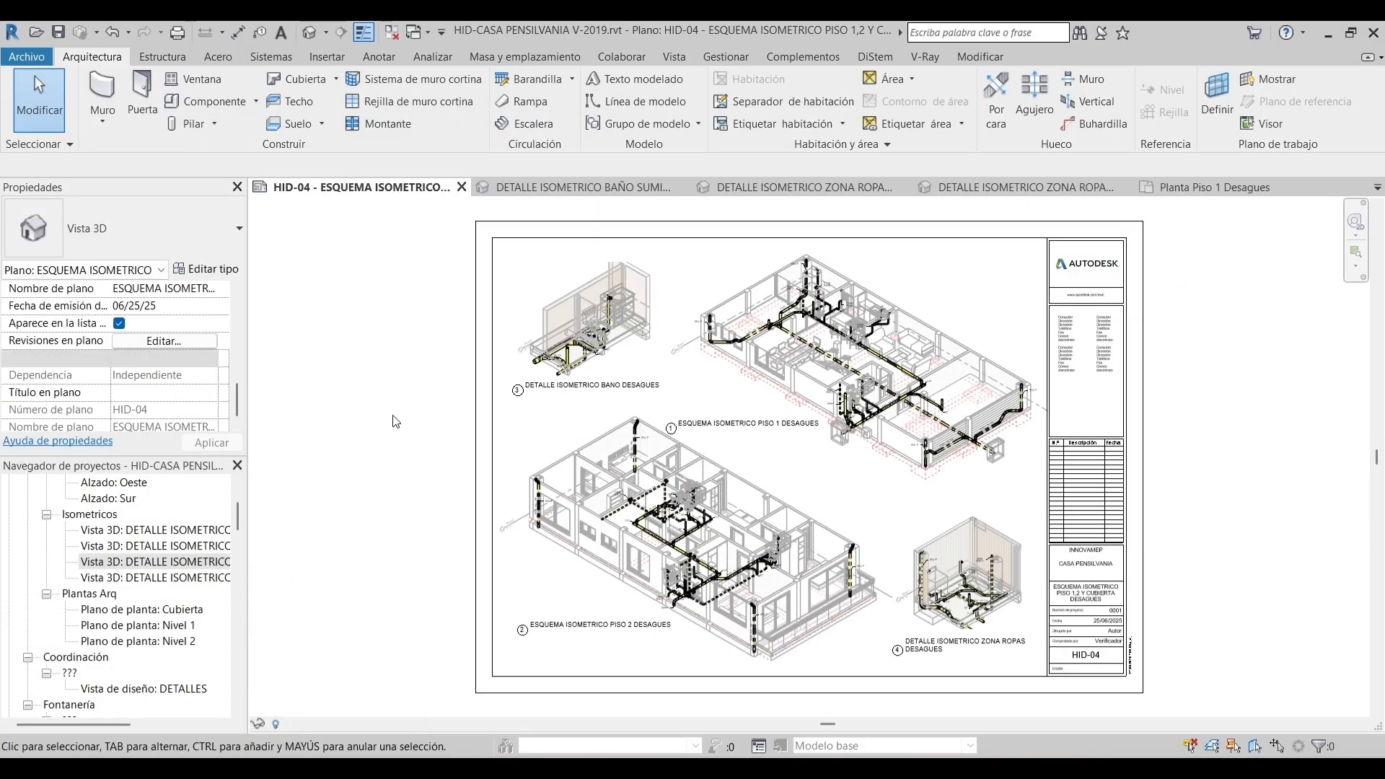
left_click(392, 33)
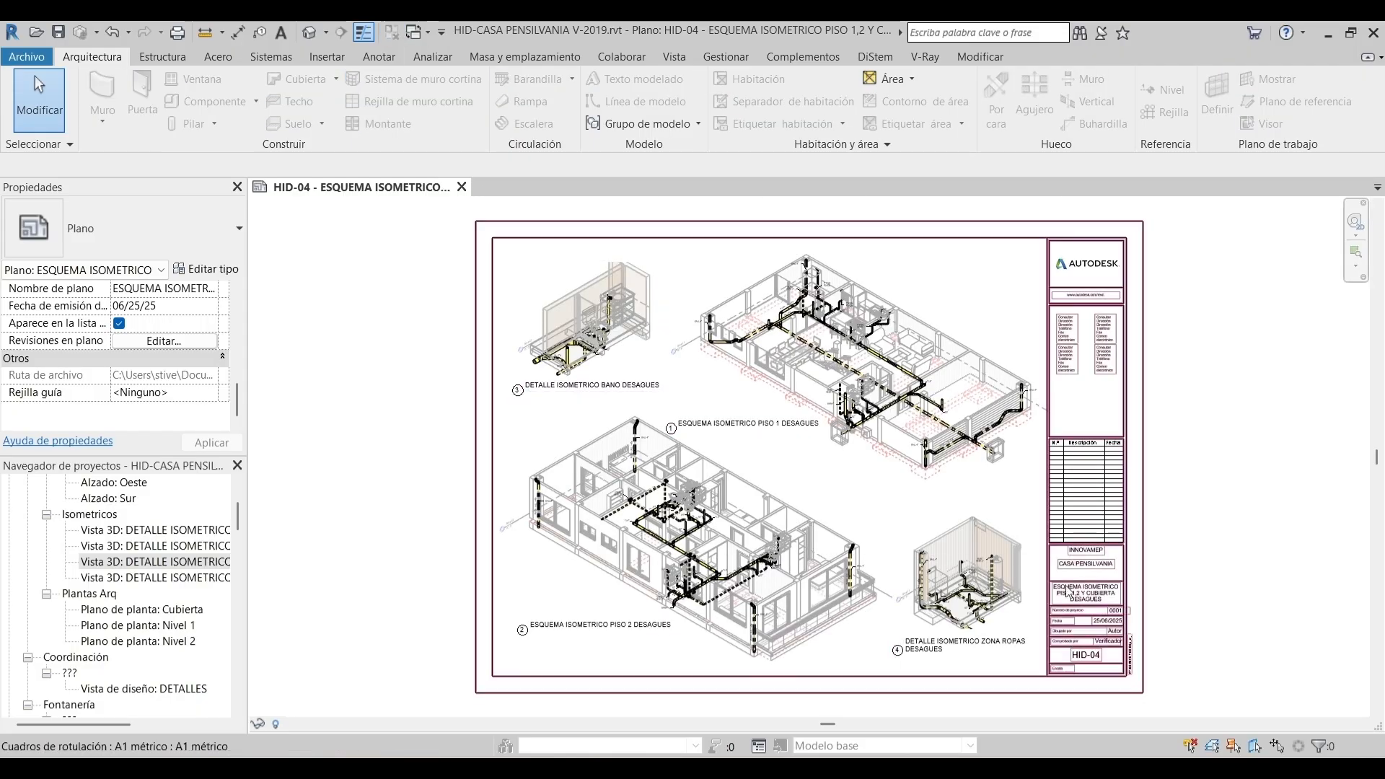